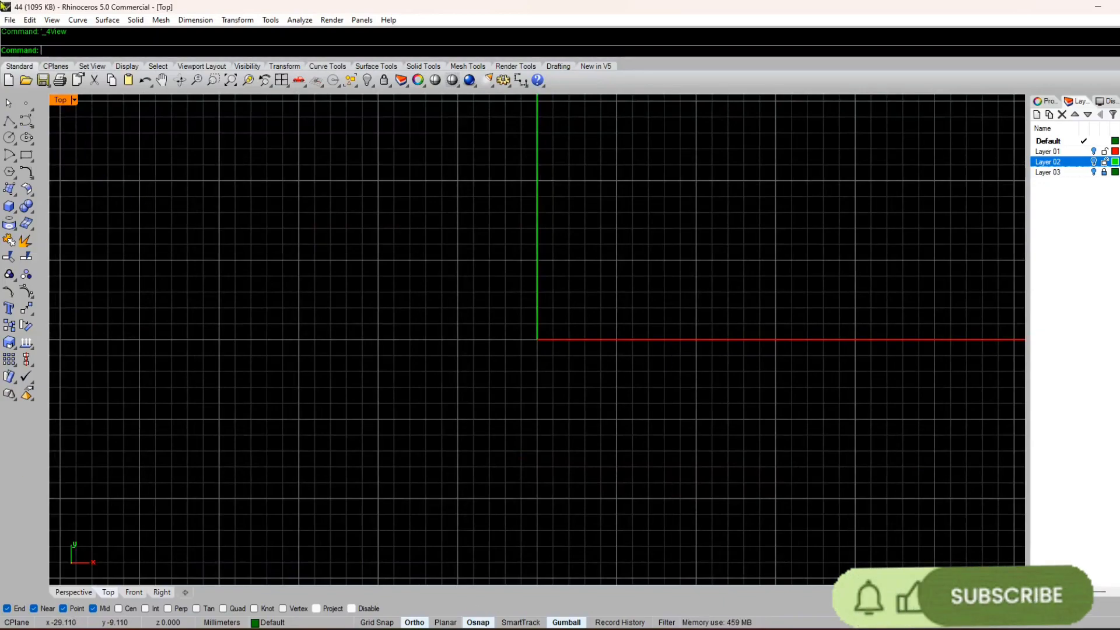
- Draw a circle on Layer 01, centred on the origin, with a radius of 1.250 mm
left_click(10, 141)
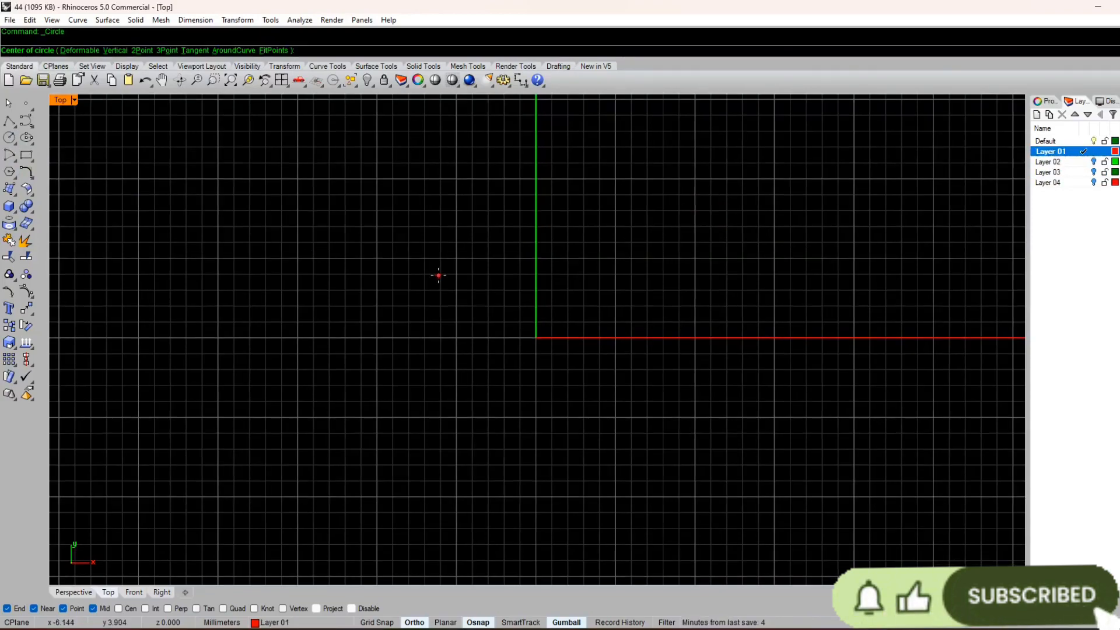
type("0")
key("Return")
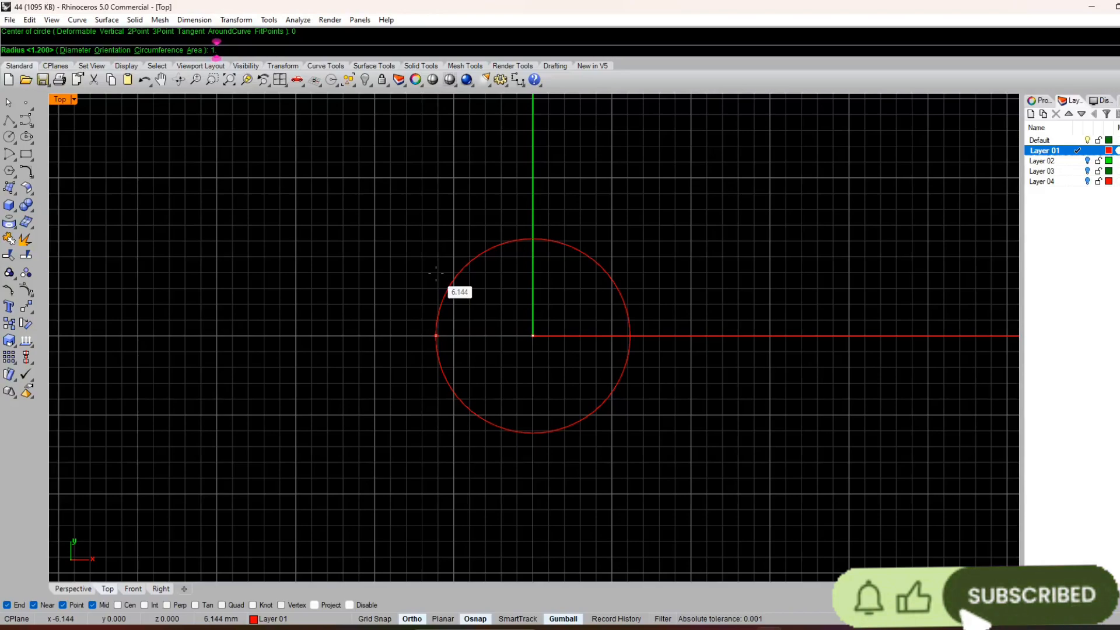
type(".250")
key("Return")
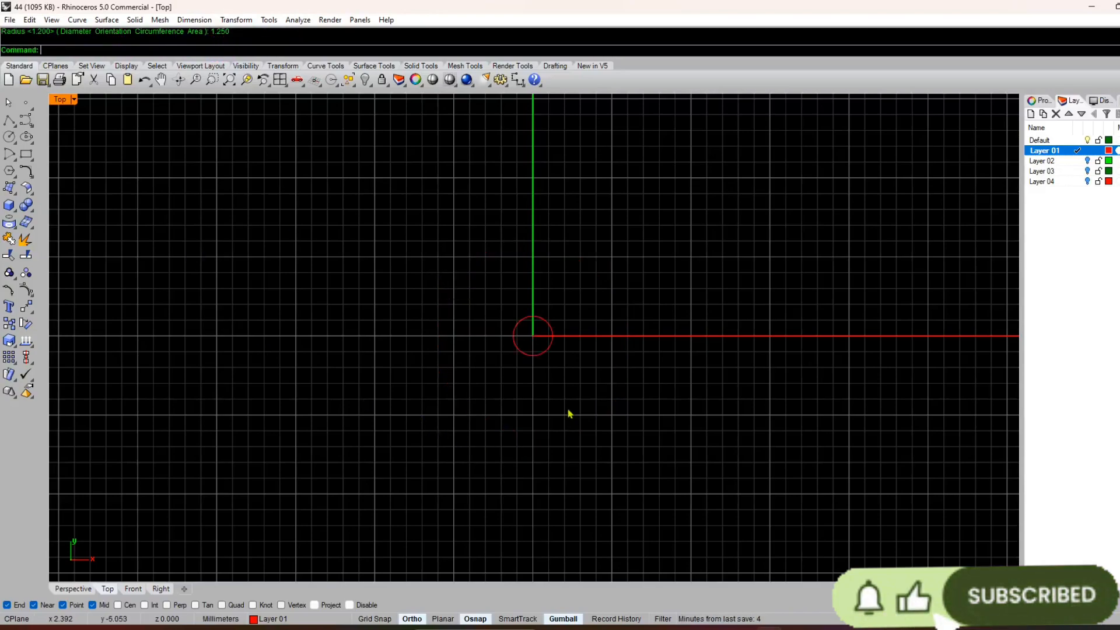
- Measure the circle's horizontal diameter with a temporary line between its opposite sides, without keeping the line
scroll(552, 379, "up", 16)
scroll(525, 315, "down", 2)
right_click_drag(513, 260, 550, 366)
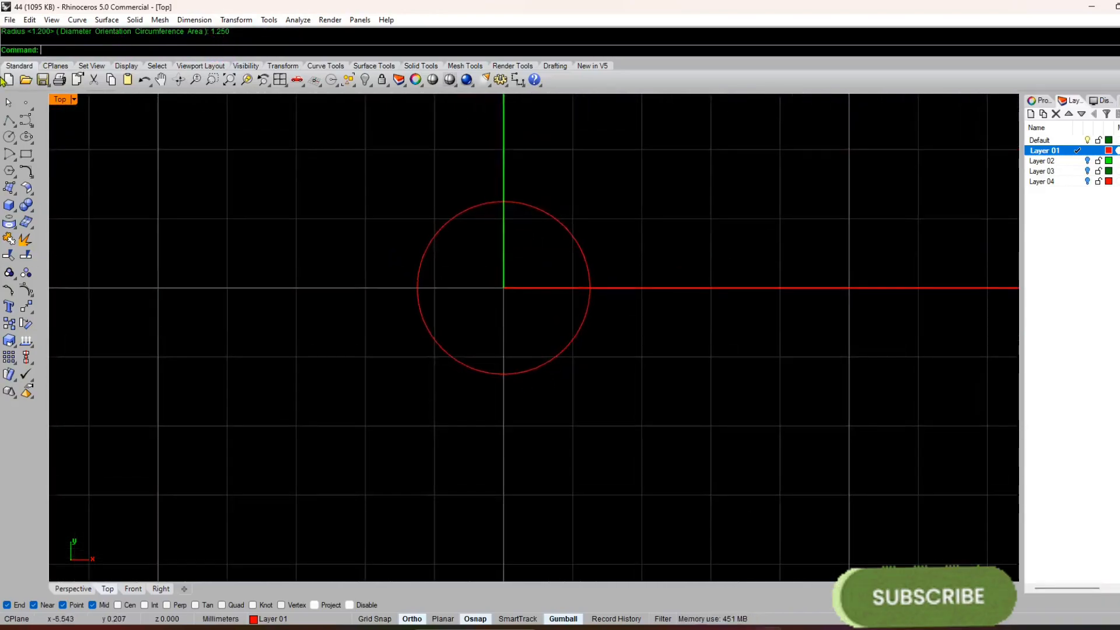
left_click(18, 128)
left_click(27, 142)
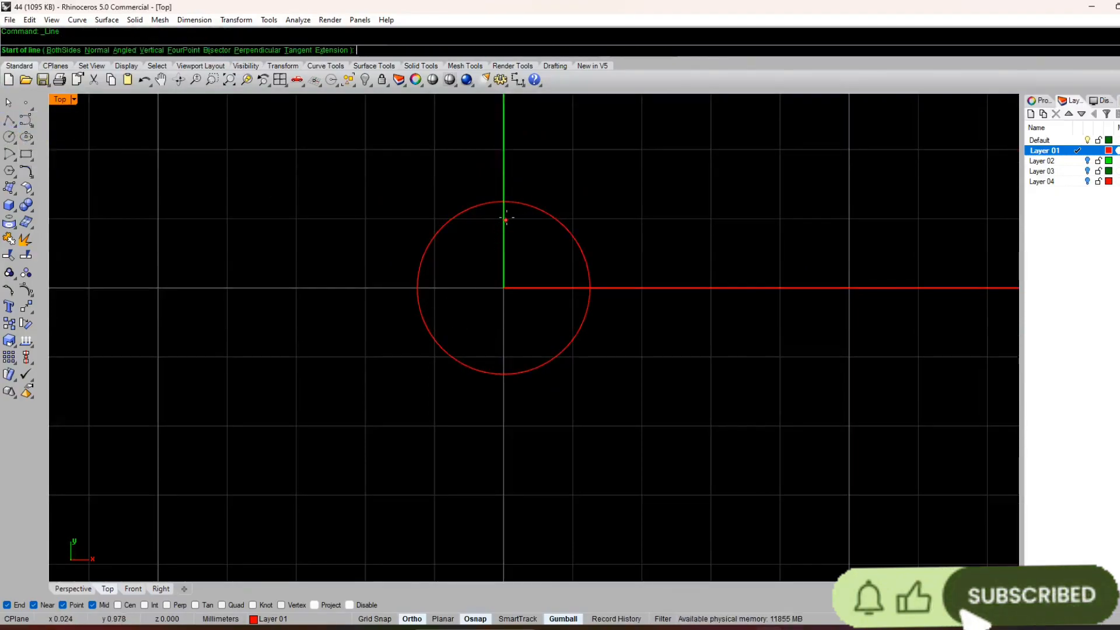
left_click(507, 201)
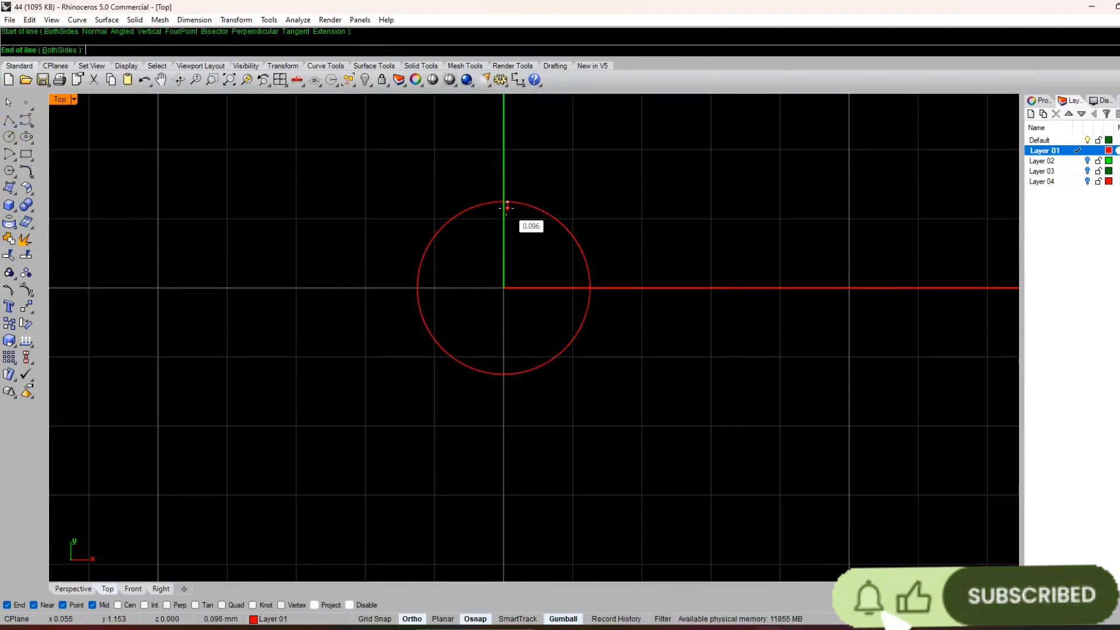
key("Escape")
right_click(513, 385)
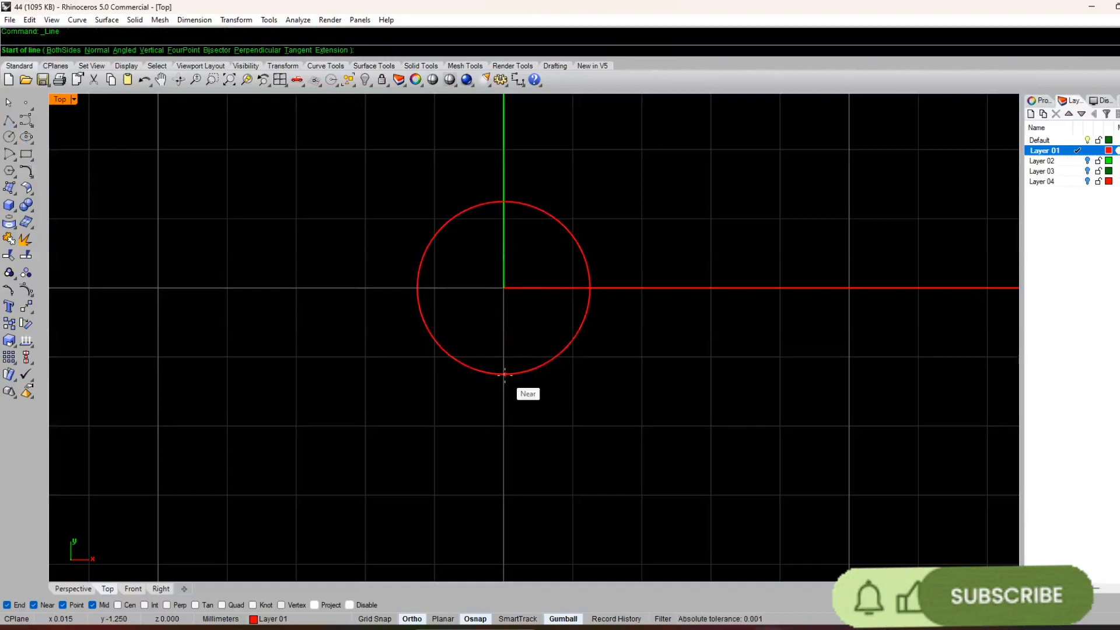
left_click(417, 287)
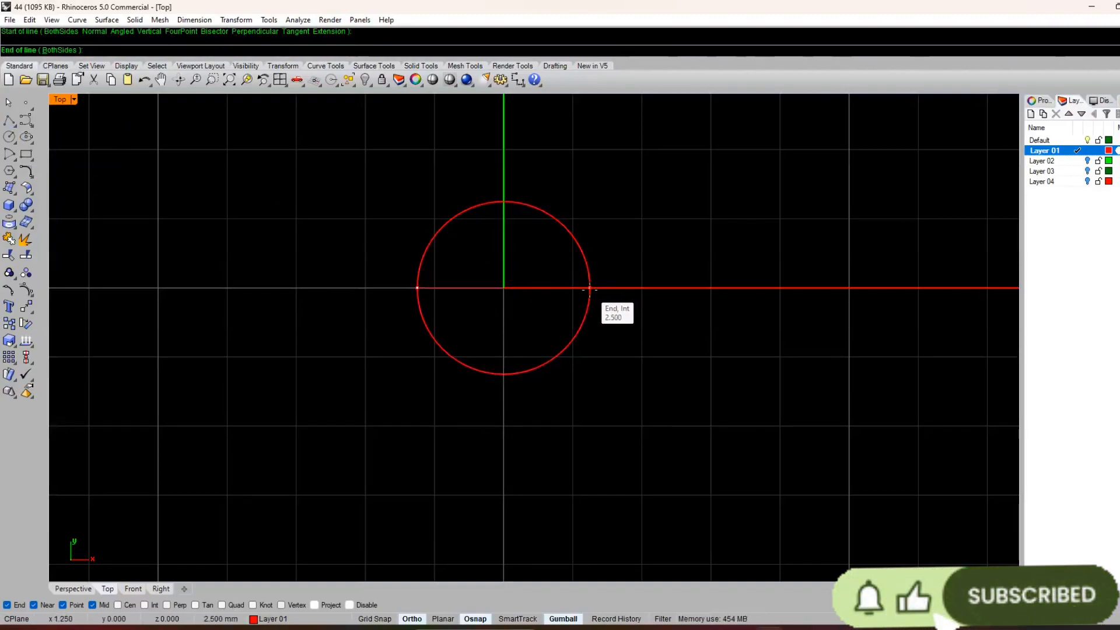
key("Escape")
scroll(588, 292, "down", 8)
scroll(554, 292, "up", 6)
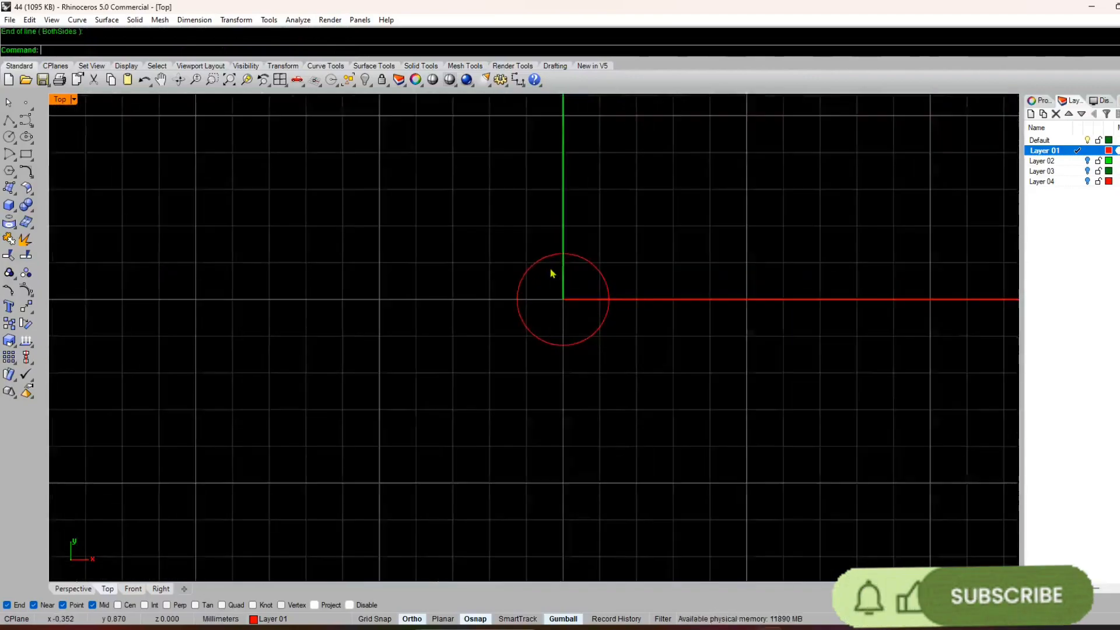
scroll(547, 259, "up", 4)
mouse_move(555, 286)
right_mouse_down()
mouse_move(546, 258)
mouse_move(548, 298)
right_mouse_up()
scroll(547, 259, "down", 4)
scroll(546, 261, "down", 4)
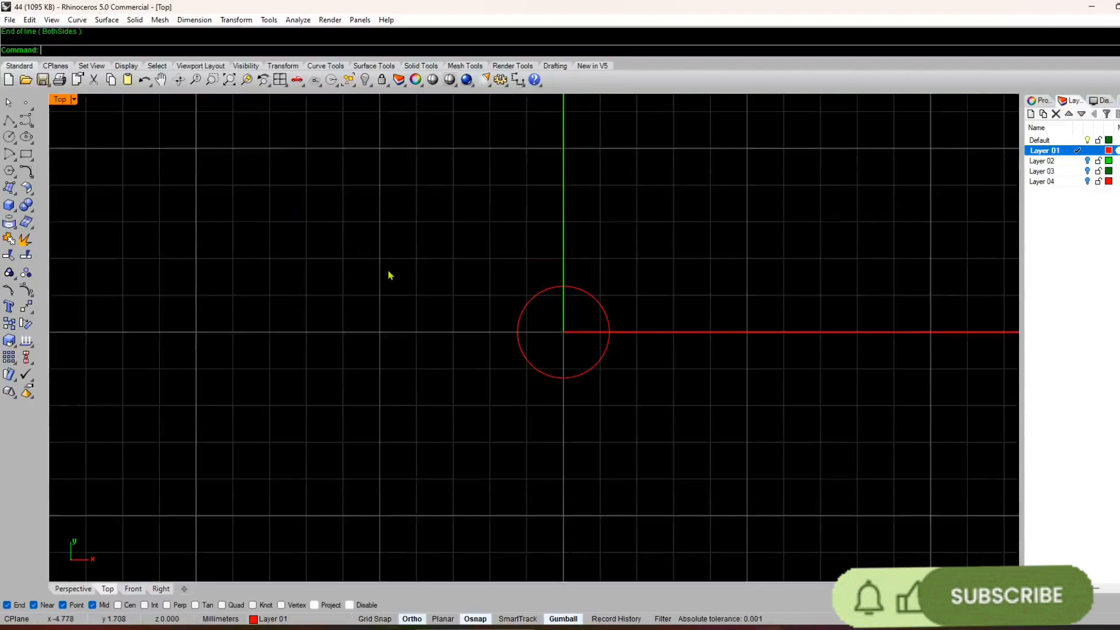
scroll(461, 274, "down", 2)
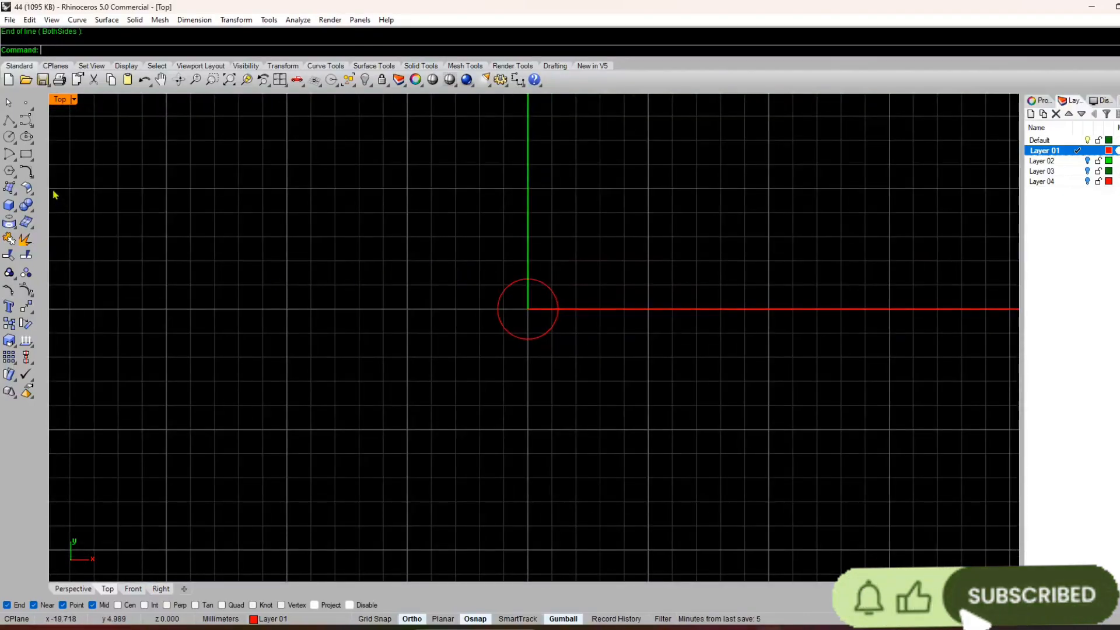
right_click(430, 289)
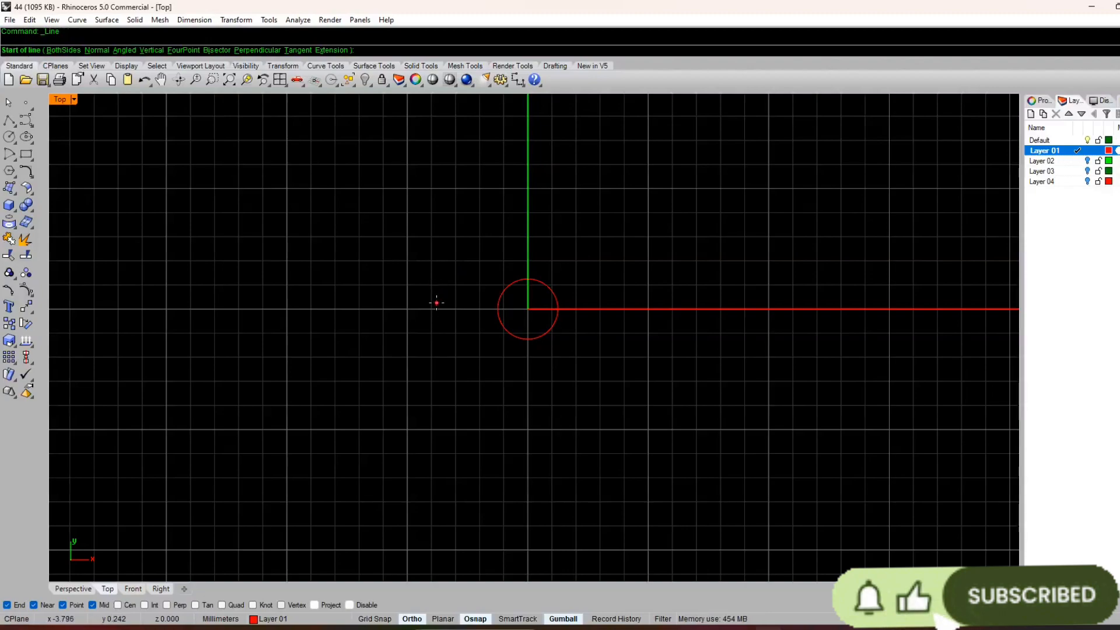
type("0")
key("Return")
type("2")
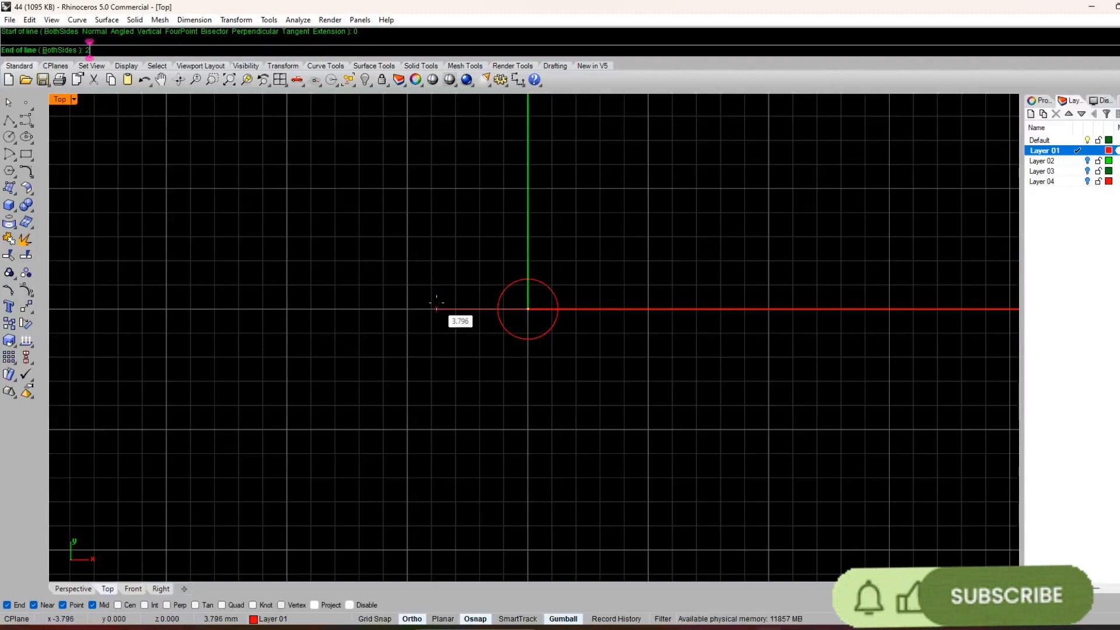
type(".2")
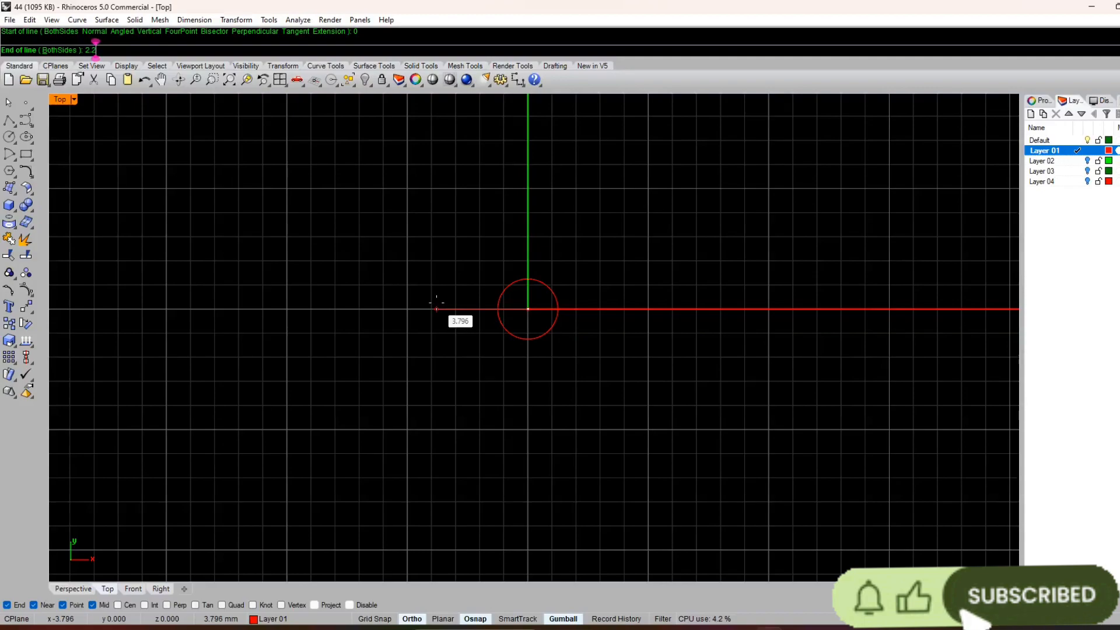
key("Return")
left_click(469, 288)
- Draw a 2.2 mm vertical line centred on the origin, using BothSides with a half-length of 2.2/2
right_click(469, 280)
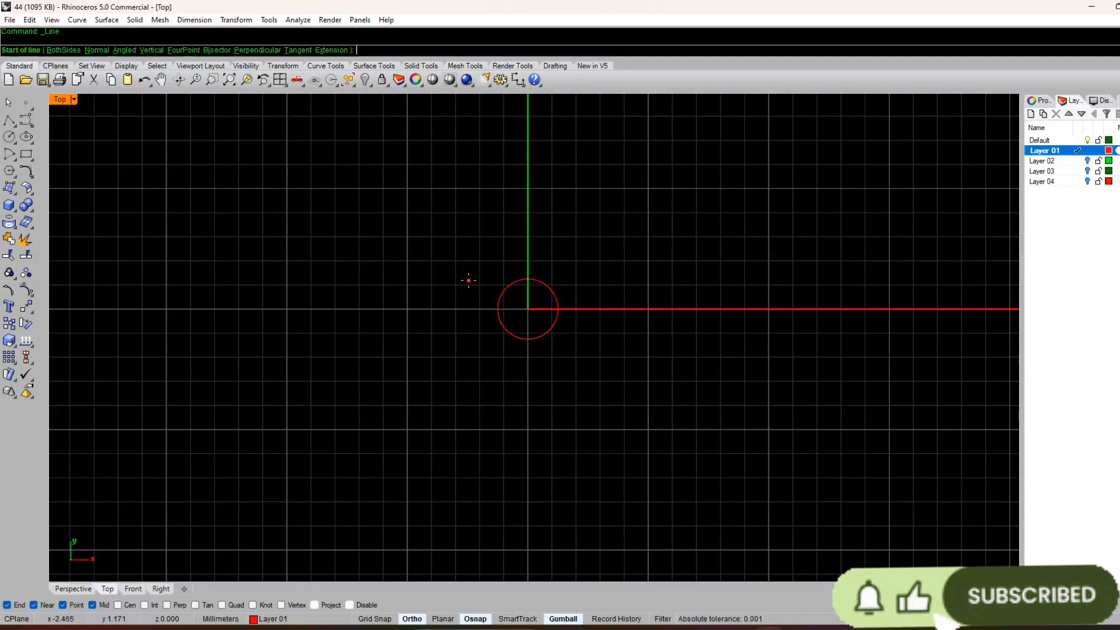
type("0")
key("Return")
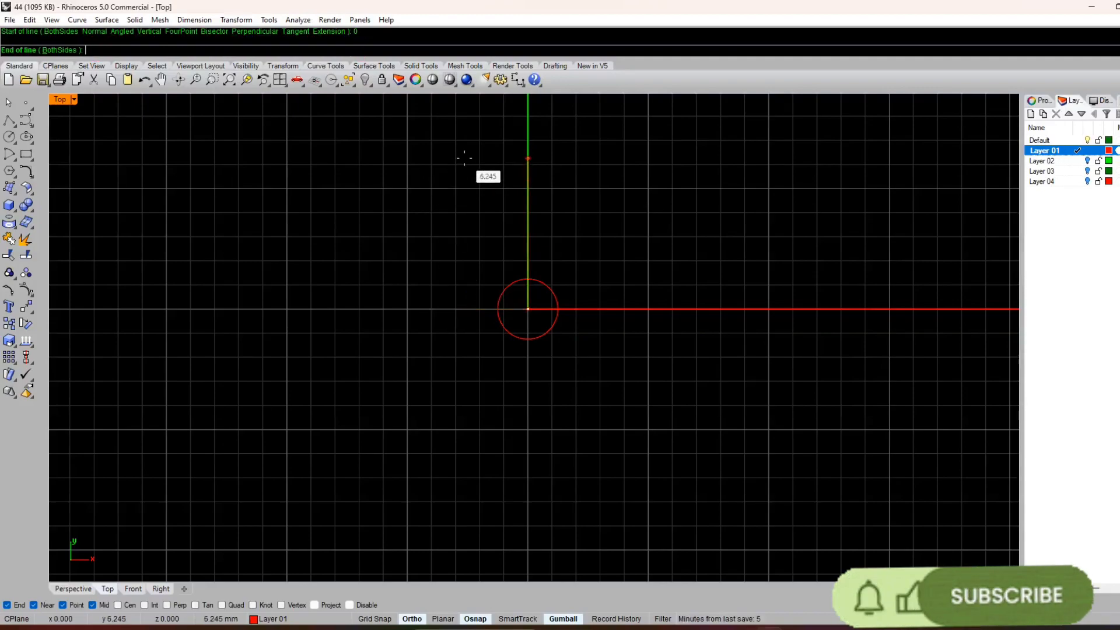
left_click(59, 50)
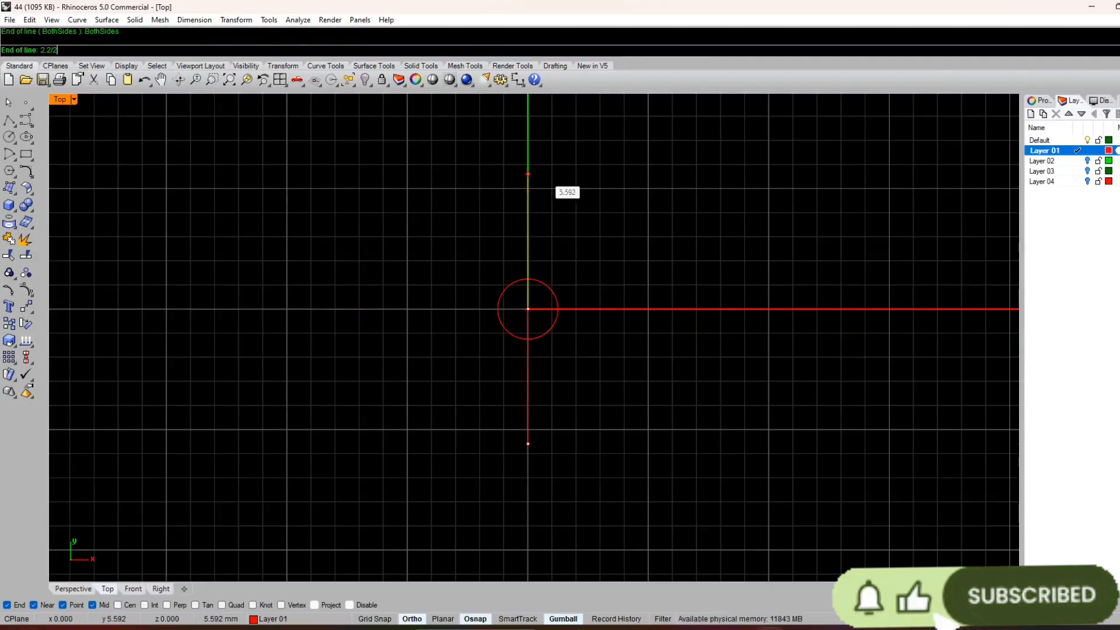
left_click(544, 174)
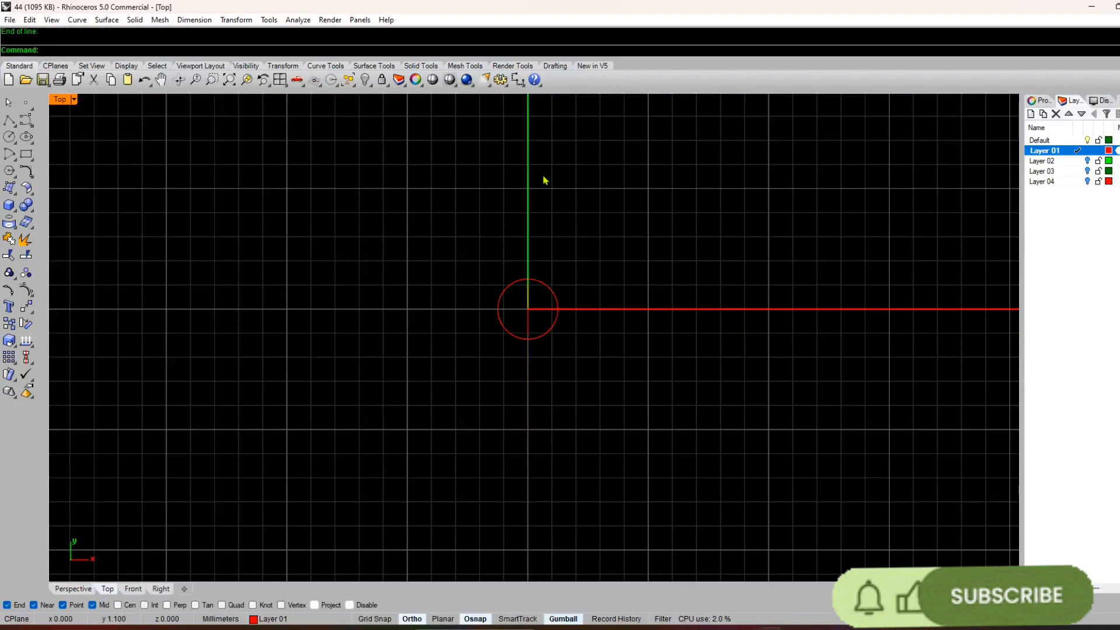
- Hide the construction grid and axes, and select the vertical line inside the circle
key("F7")
left_click(529, 328)
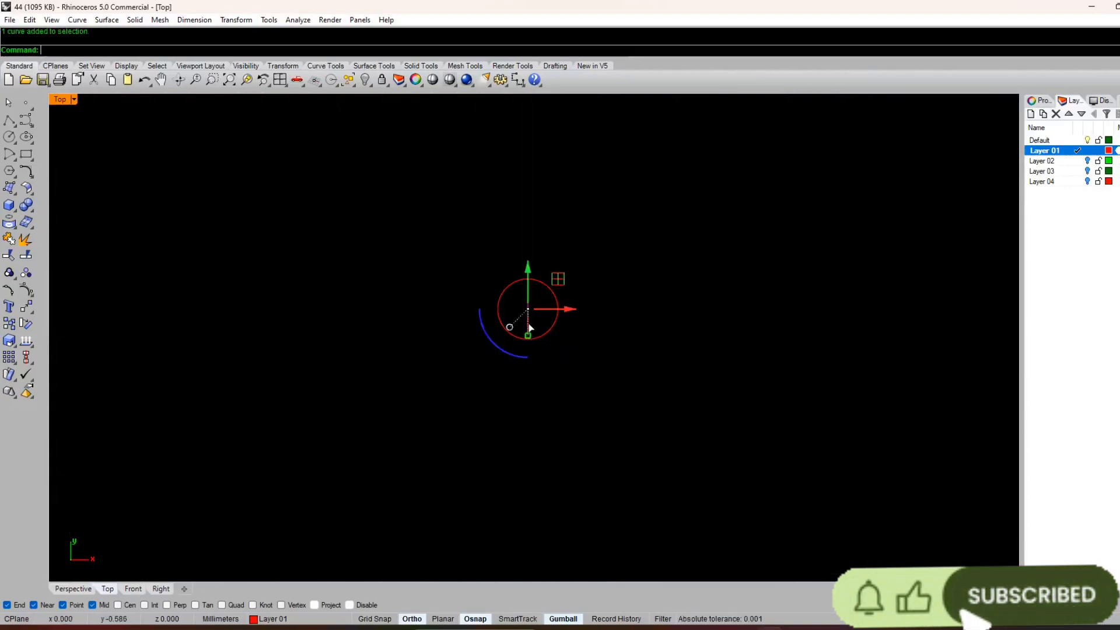
key("F7")
scroll(522, 347, "up", 6)
key("F7")
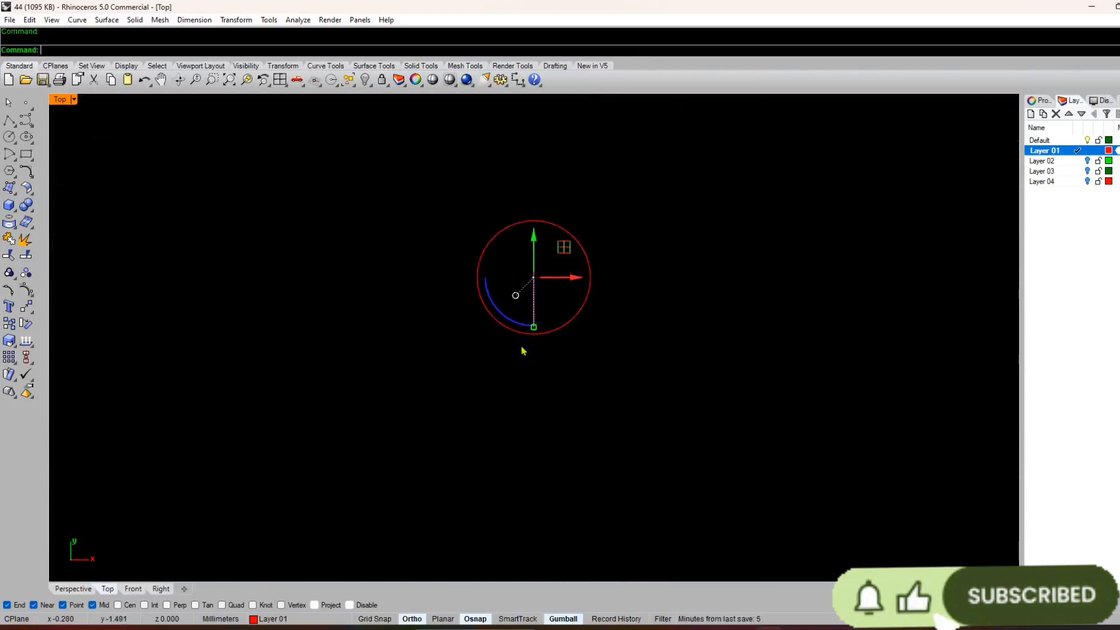
- Measure the vertical line's length from its lower to its upper endpoint with a temporary line
key("Return")
left_click(534, 327)
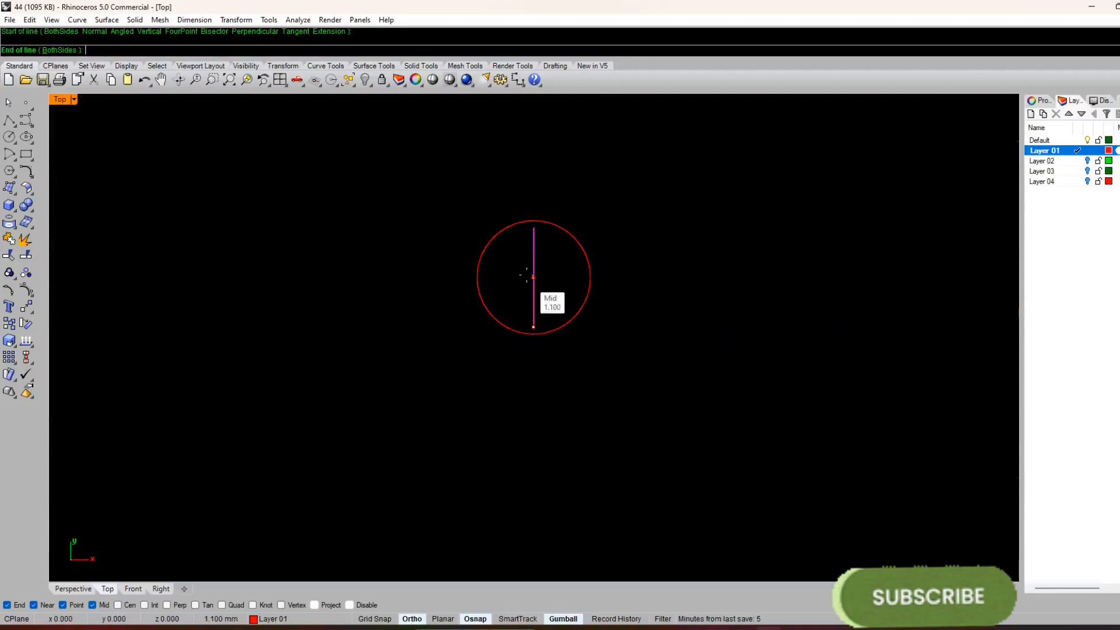
left_click(534, 228)
- Move the 2.2 mm vertical line horizontally out of the circle, about 13 mm to its left
scroll(570, 312, "down", 5)
left_click(570, 313)
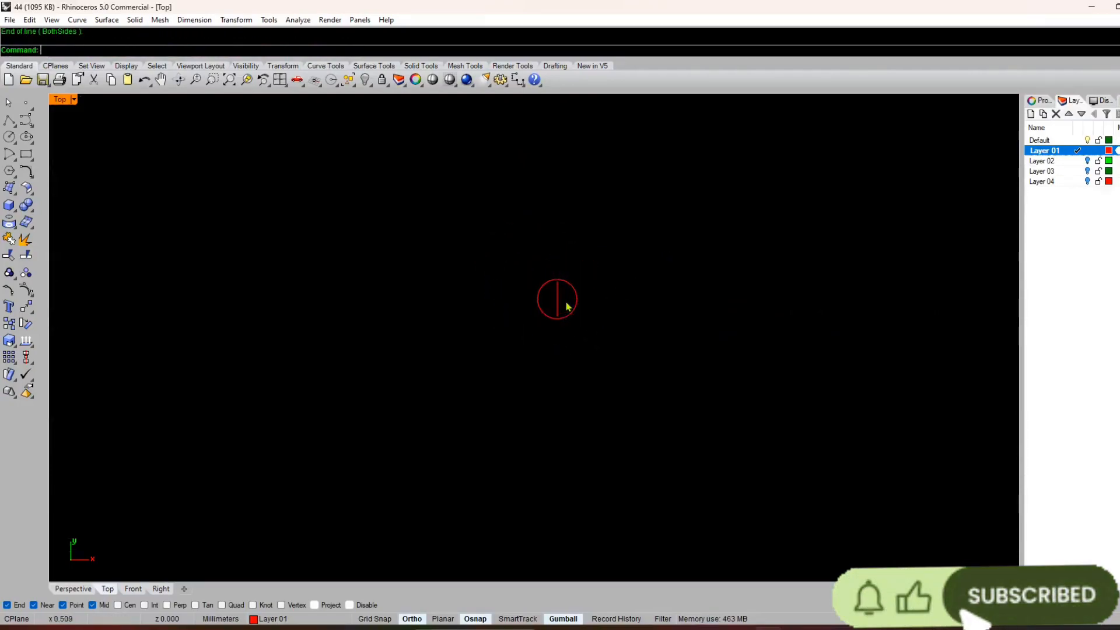
left_click_drag(597, 303, 388, 311)
left_click(449, 373)
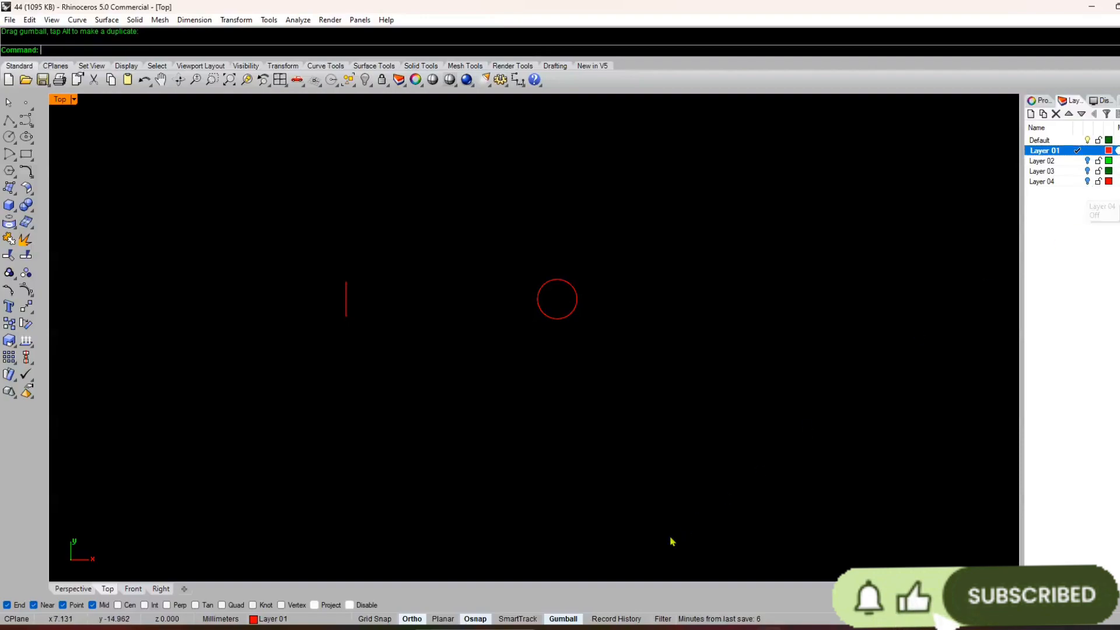
- Turn on Layer 03 to show the ring reference picture behind the curves
left_click(1089, 182)
left_click(1089, 182)
left_click(1088, 171)
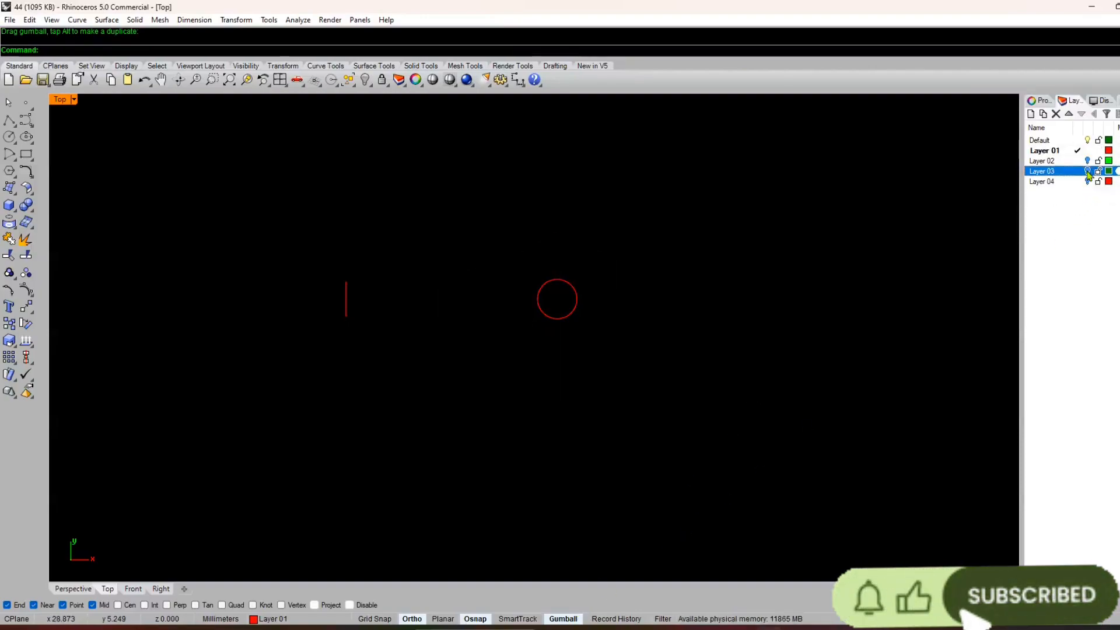
scroll(469, 300, "up", 3)
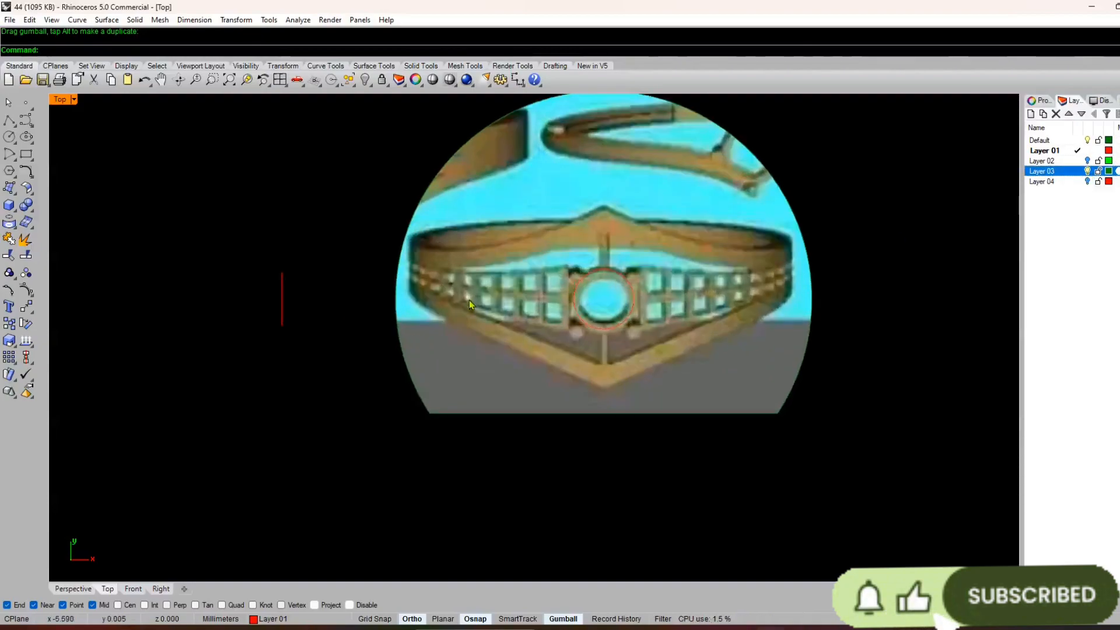
- Move the 2.2 mm line horizontally toward the circle, onto the left end of the pictured band, and hide Layer 03
left_click(240, 356)
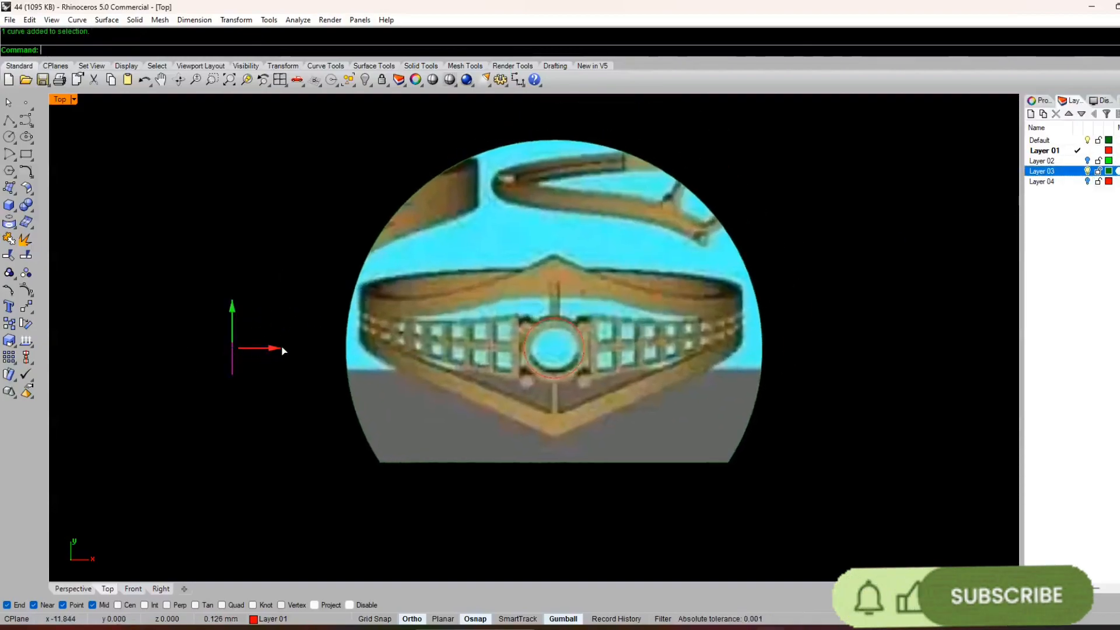
left_click_drag(266, 349, 405, 332)
scroll(396, 330, "down", 2)
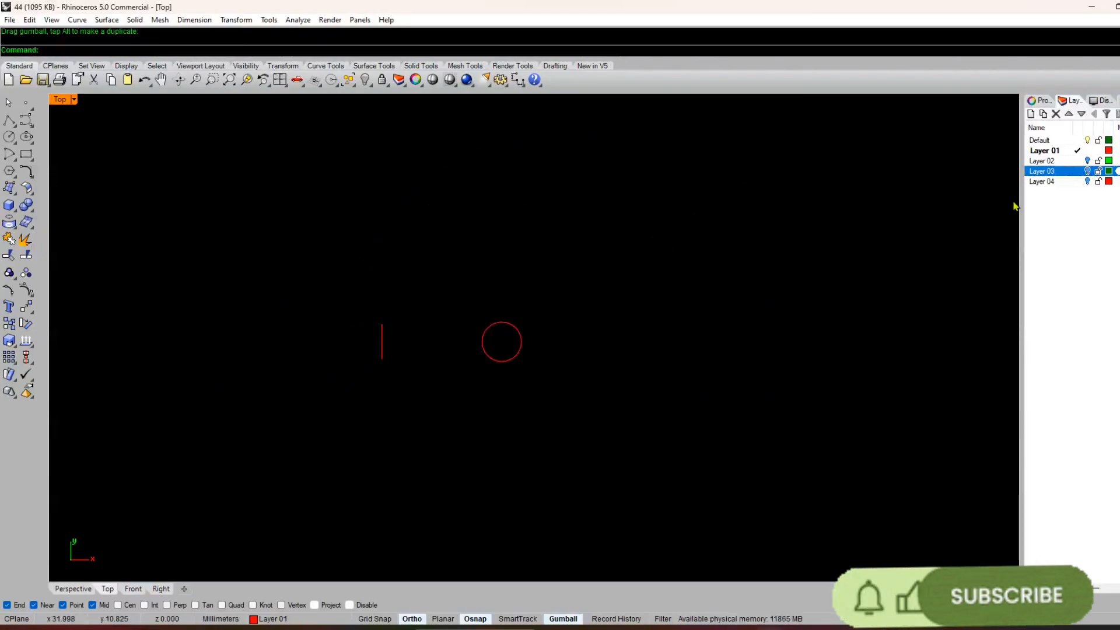
- Draw a 4 mm vertical line centred on the origin, using BothSides with a half-length of 4/2
type("l")
key("Return")
type("0")
key("Return")
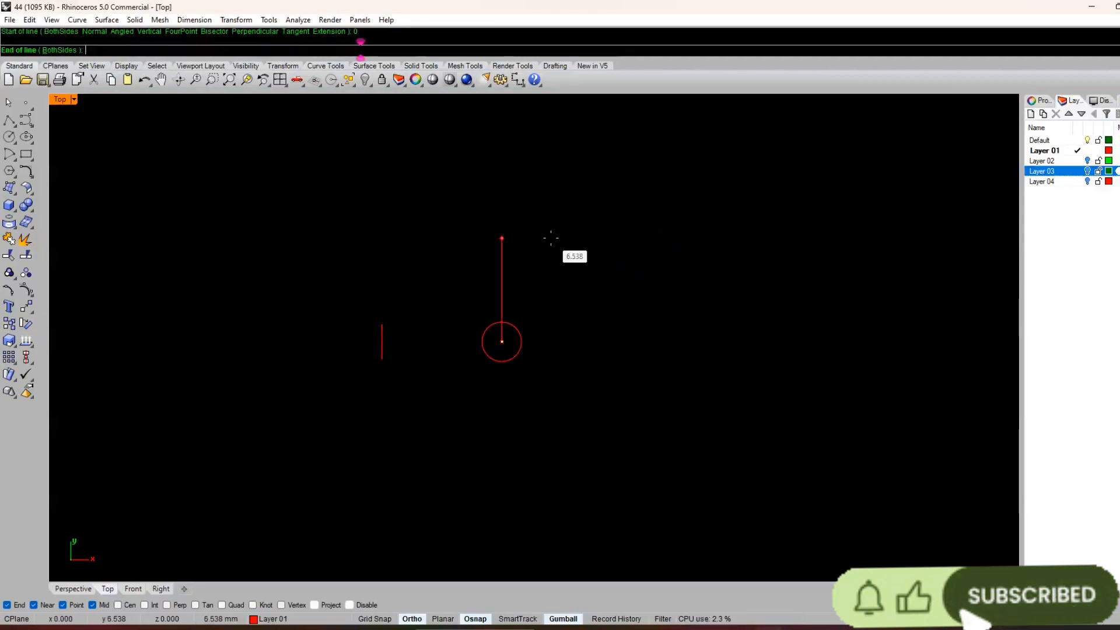
left_click(59, 49)
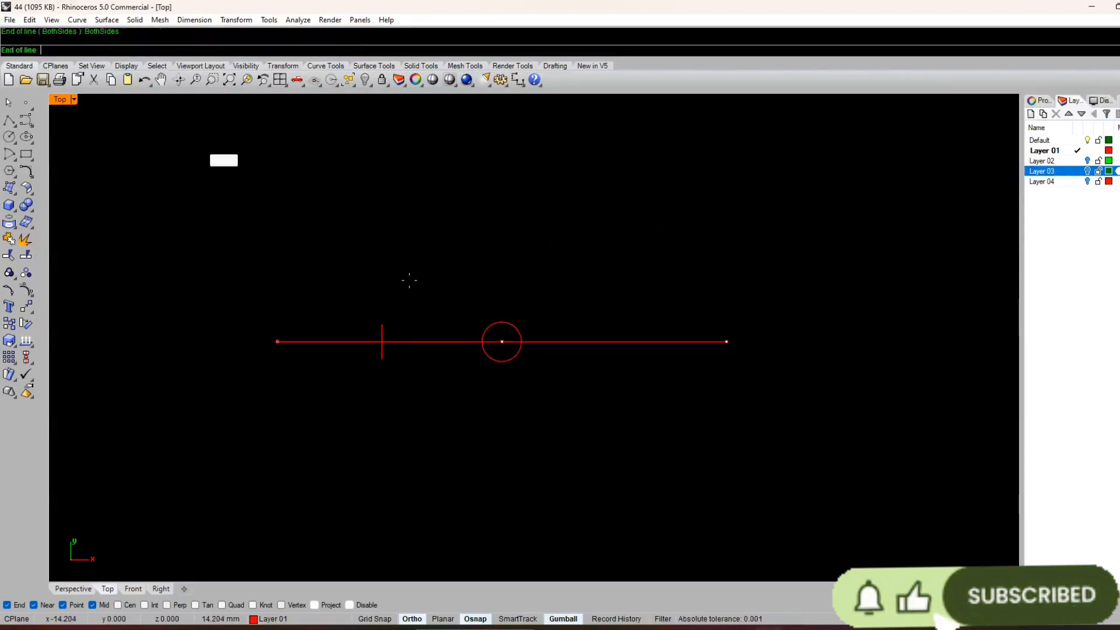
type("4/2")
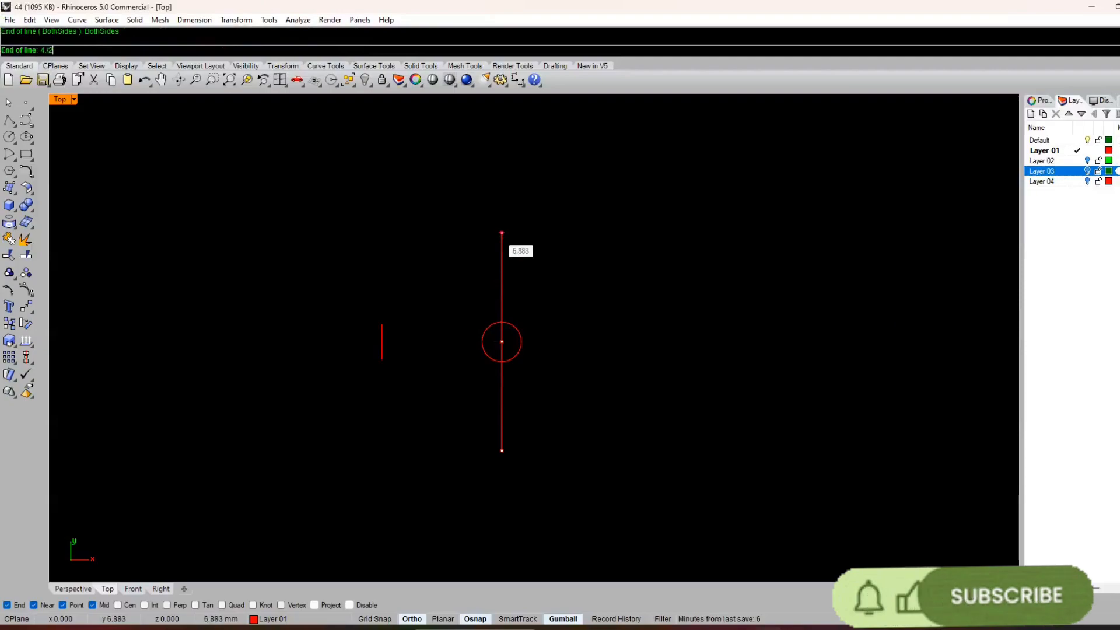
key("Return")
- Move the 4 mm vertical line horizontally out of the circle, placing it between the circle and the 2.2 mm line
scroll(508, 350, "up", 5)
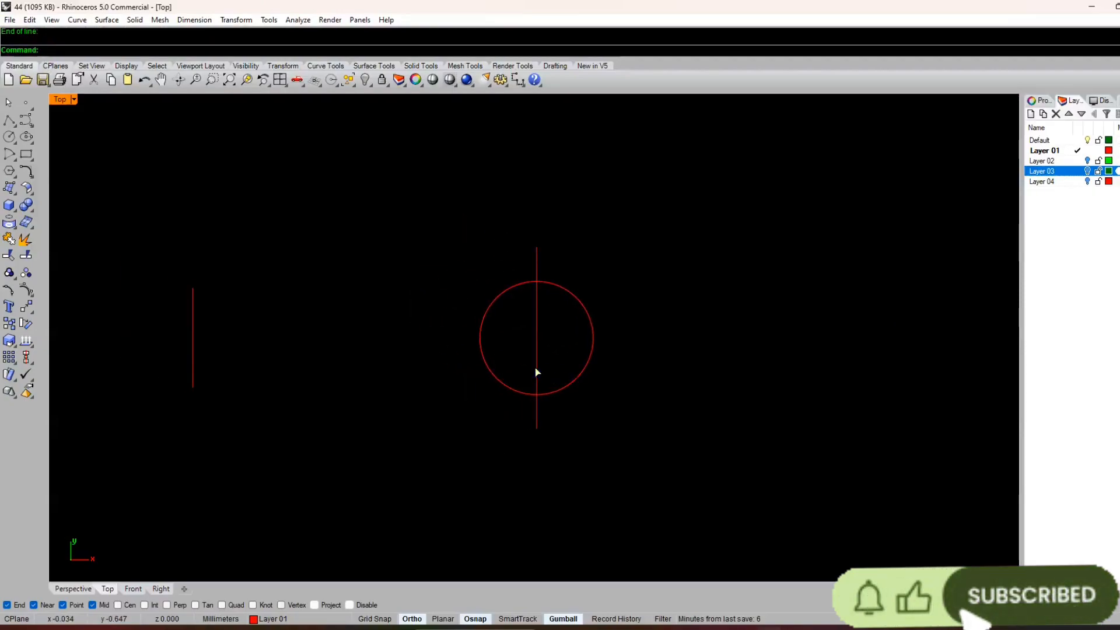
left_click(535, 368)
left_click_drag(581, 337, 372, 302)
- Draw an 8 mm vertical line through the circle's centre, using BothSides with a half-length of 8/2
right_click(512, 359)
left_click(535, 338)
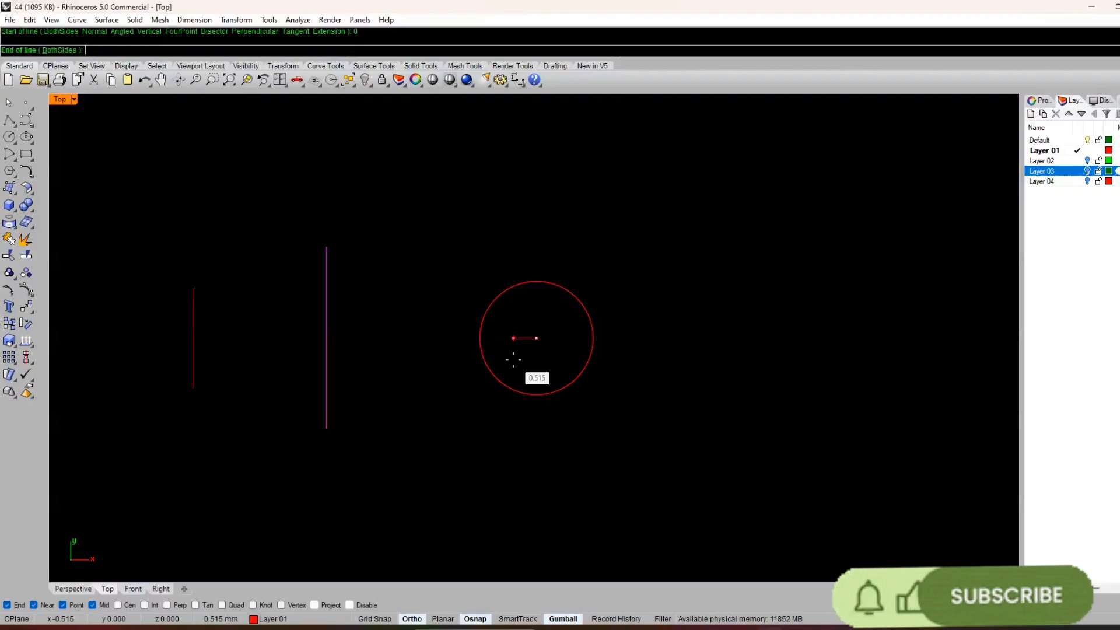
left_click(73, 51)
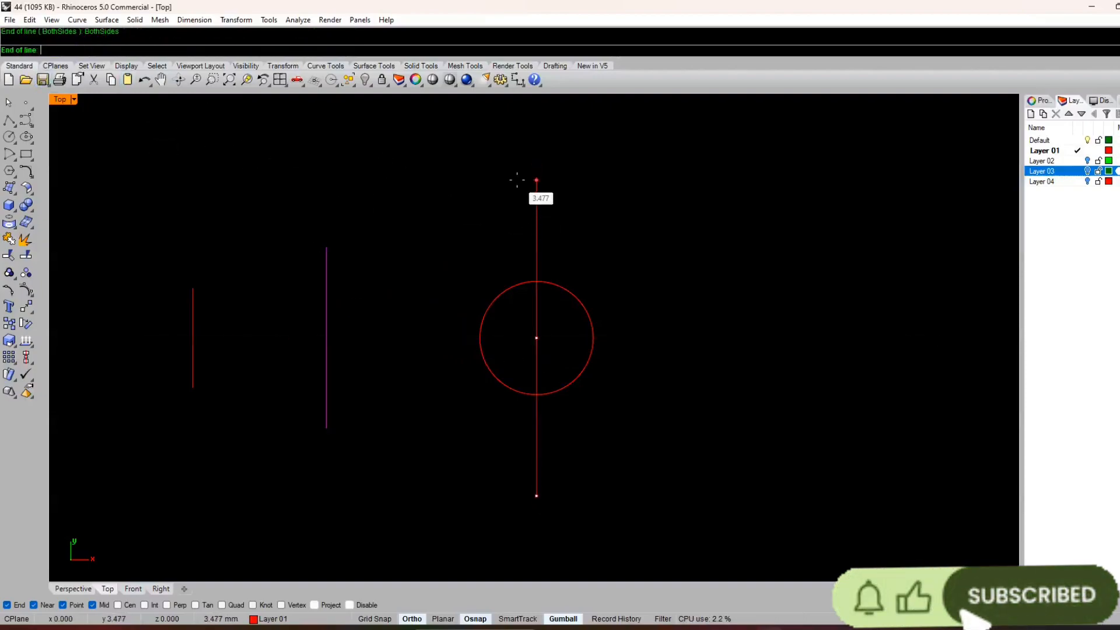
type("8/2")
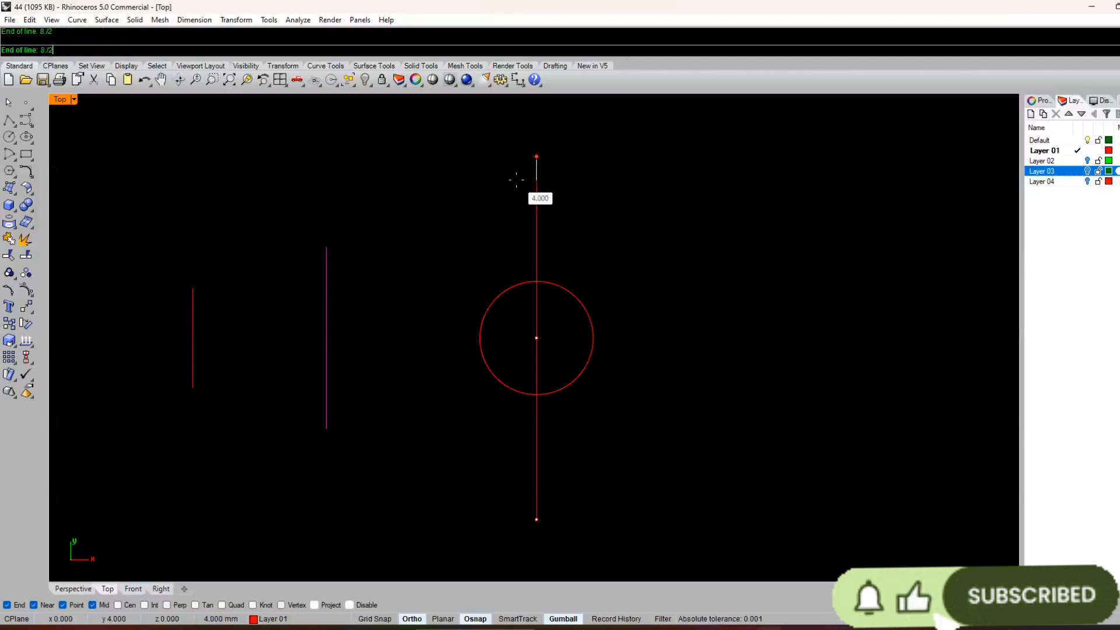
left_click(521, 191)
right_click(530, 227)
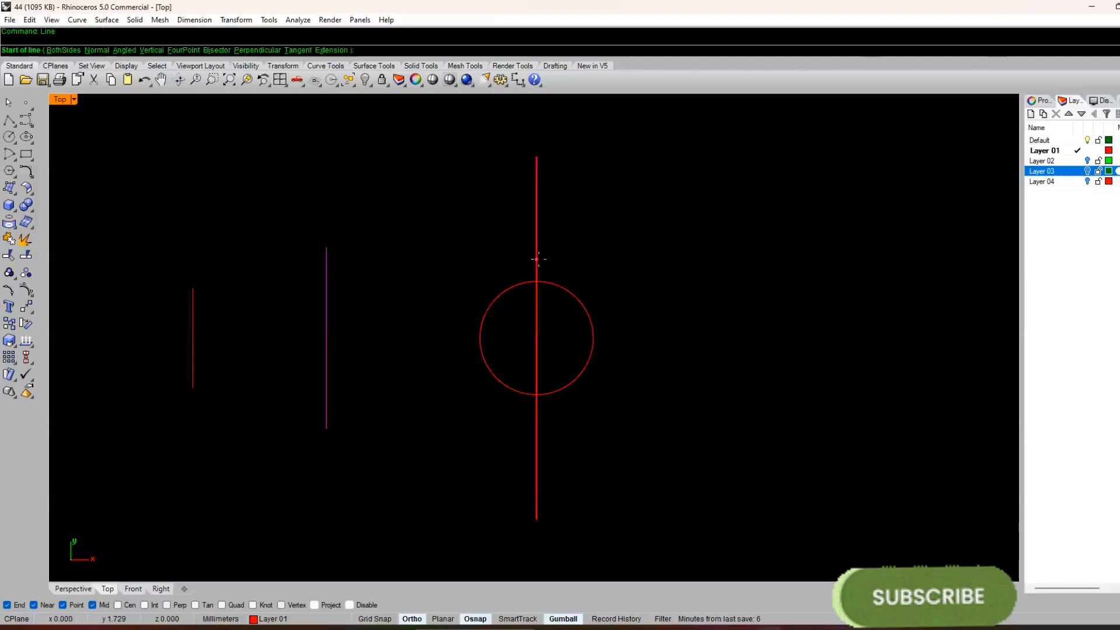
- Draw a start-end-point arc joining the upper ends of the 2.2 mm and 8 mm lines through the 4 mm line's upper end, and select it
left_click(531, 156)
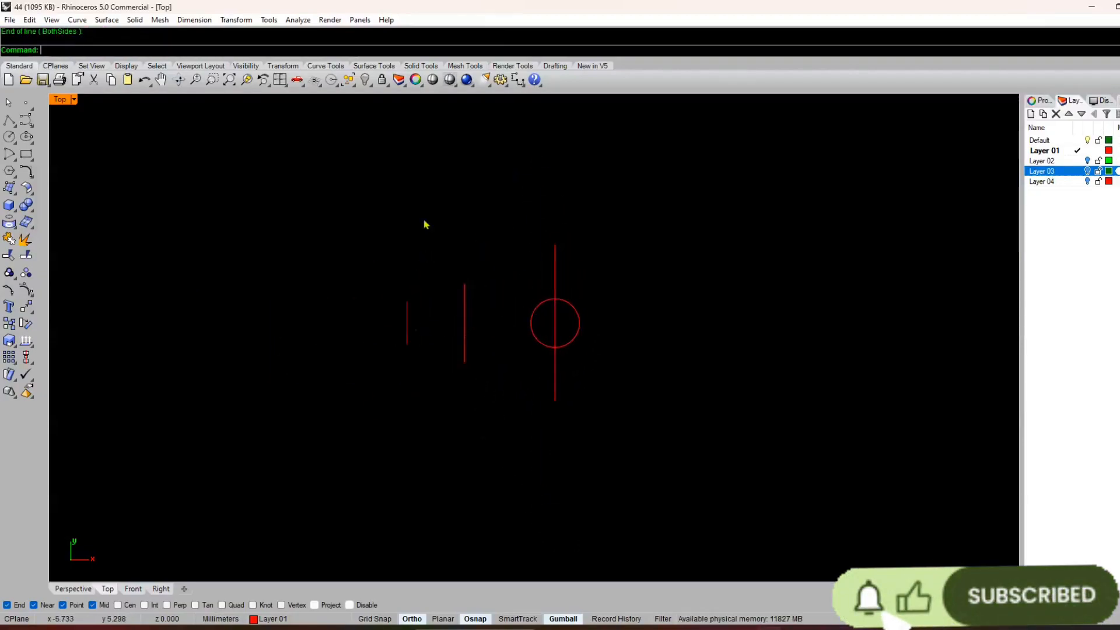
scroll(491, 291, "up", 3)
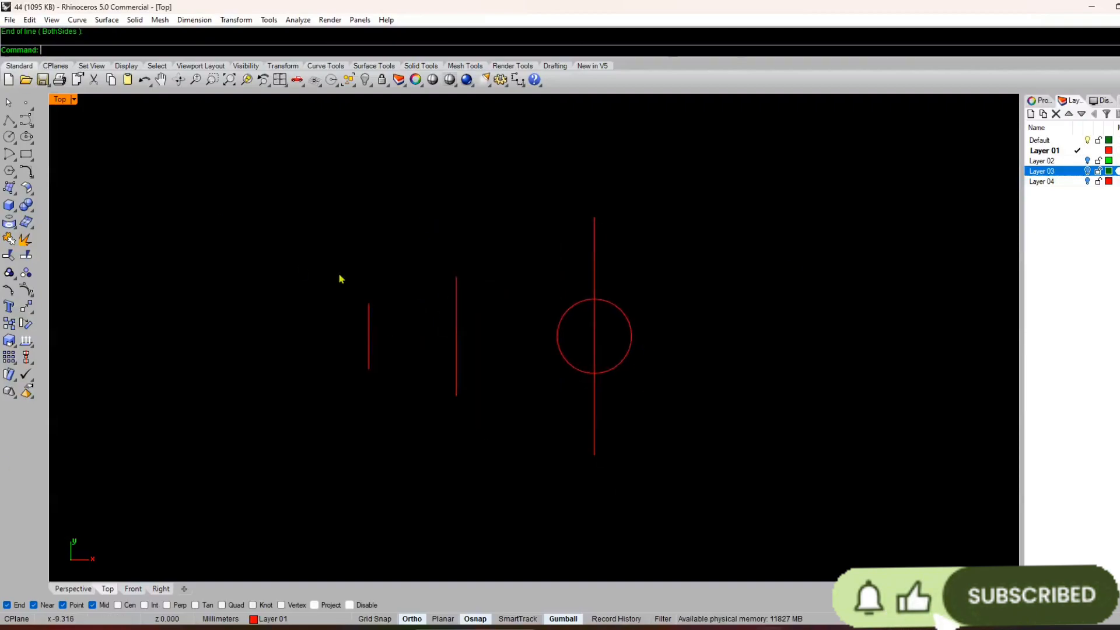
left_click(77, 19)
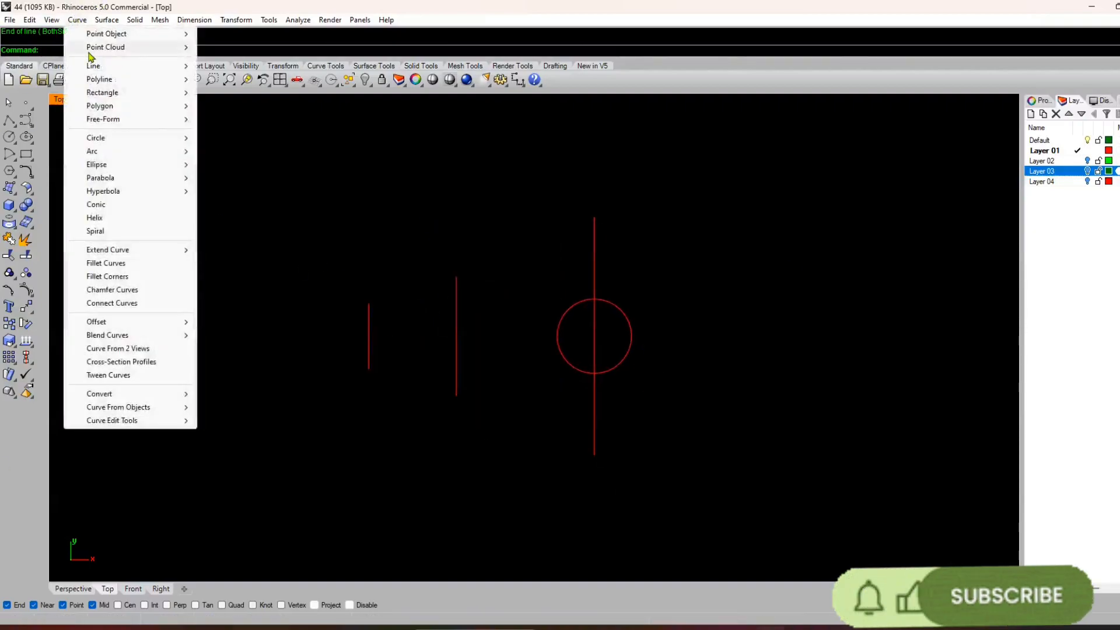
mouse_move(89, 52)
mouse_move(114, 158)
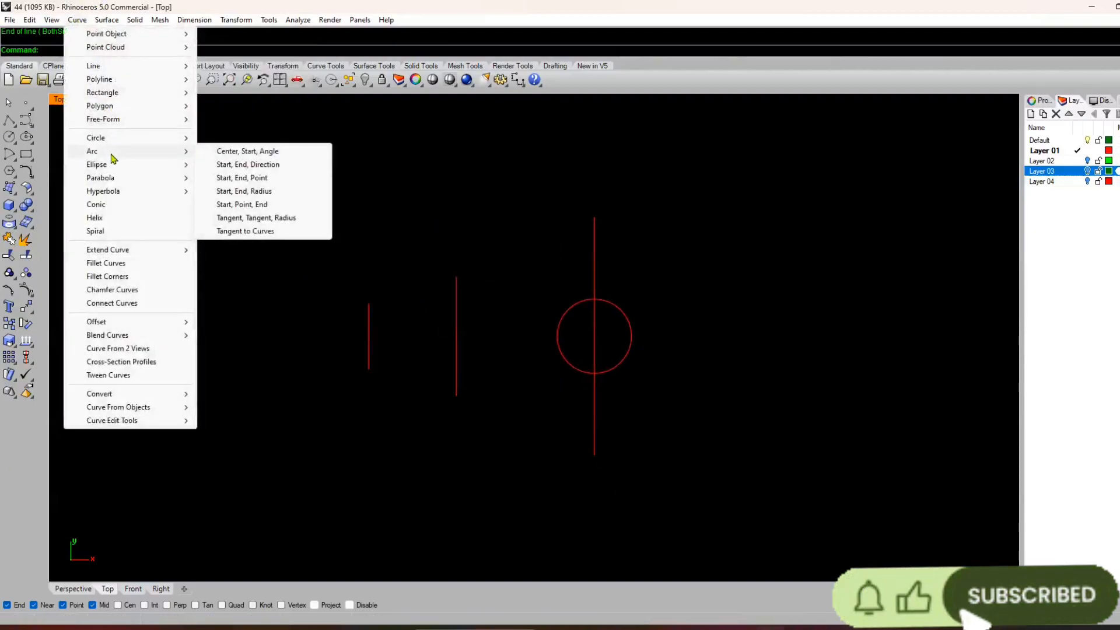
left_click(231, 178)
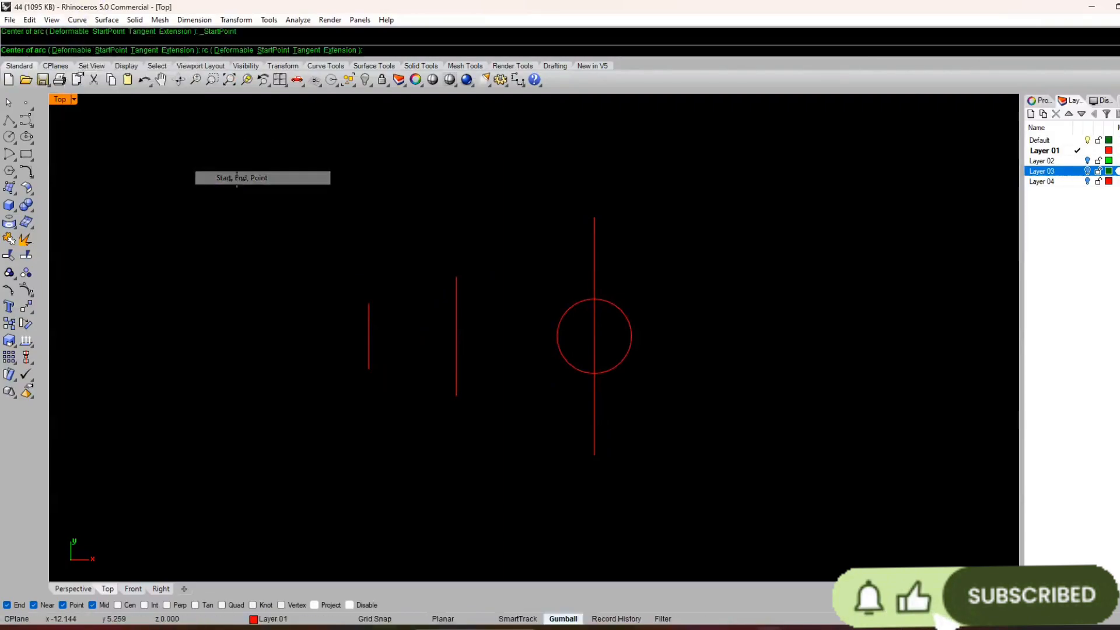
left_click(368, 304)
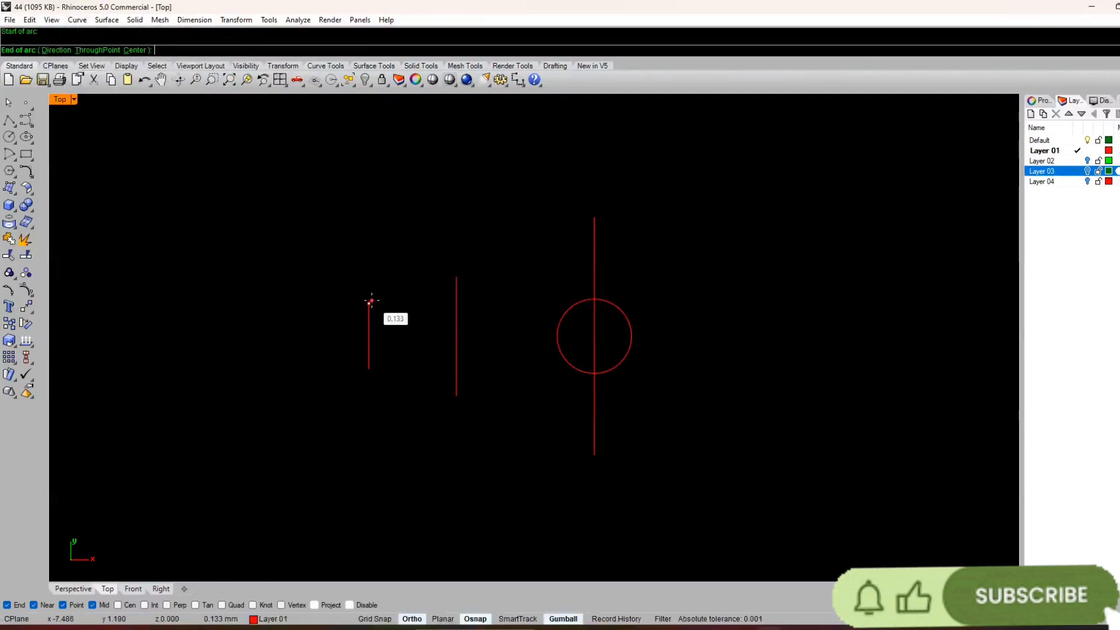
left_click(594, 217)
scroll(475, 245, "up", 3)
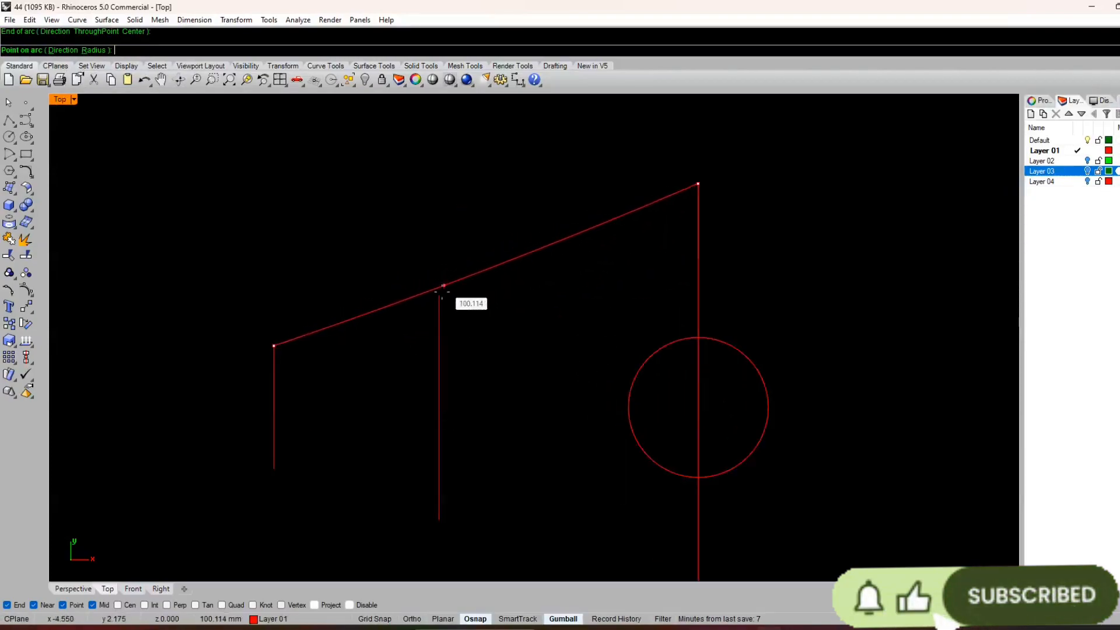
left_click(447, 286)
scroll(483, 252, "down", 3)
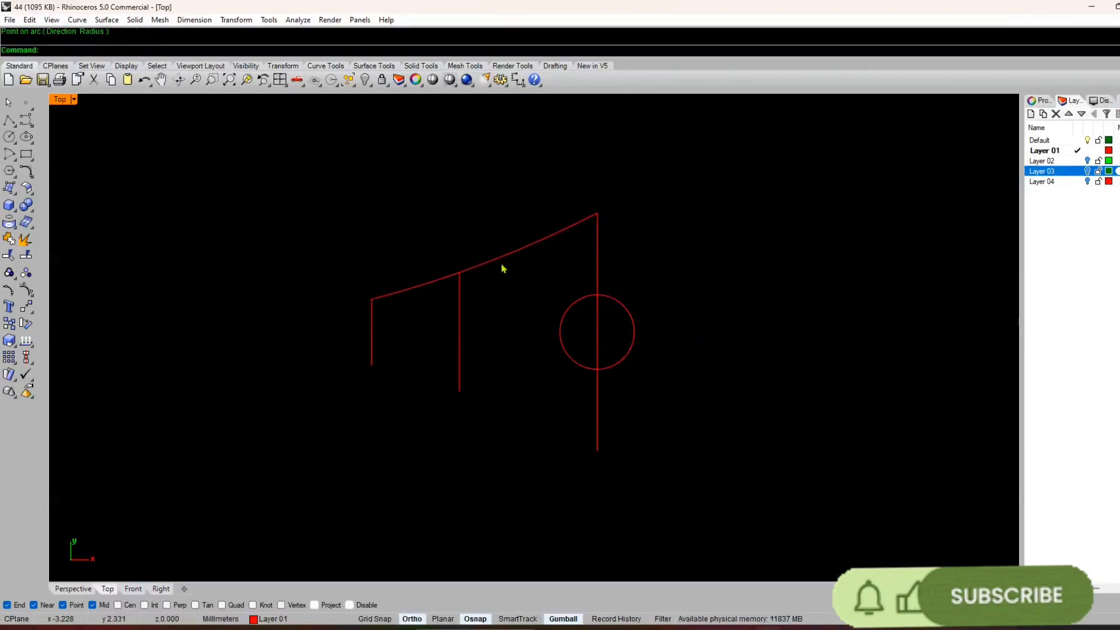
left_click(500, 262)
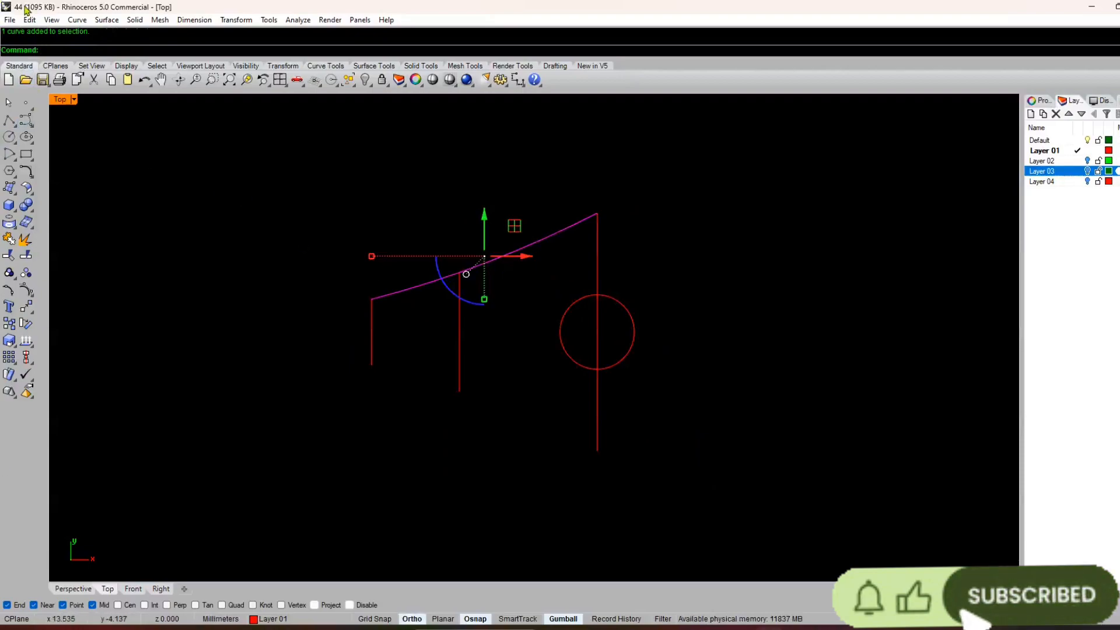
left_click(331, 20)
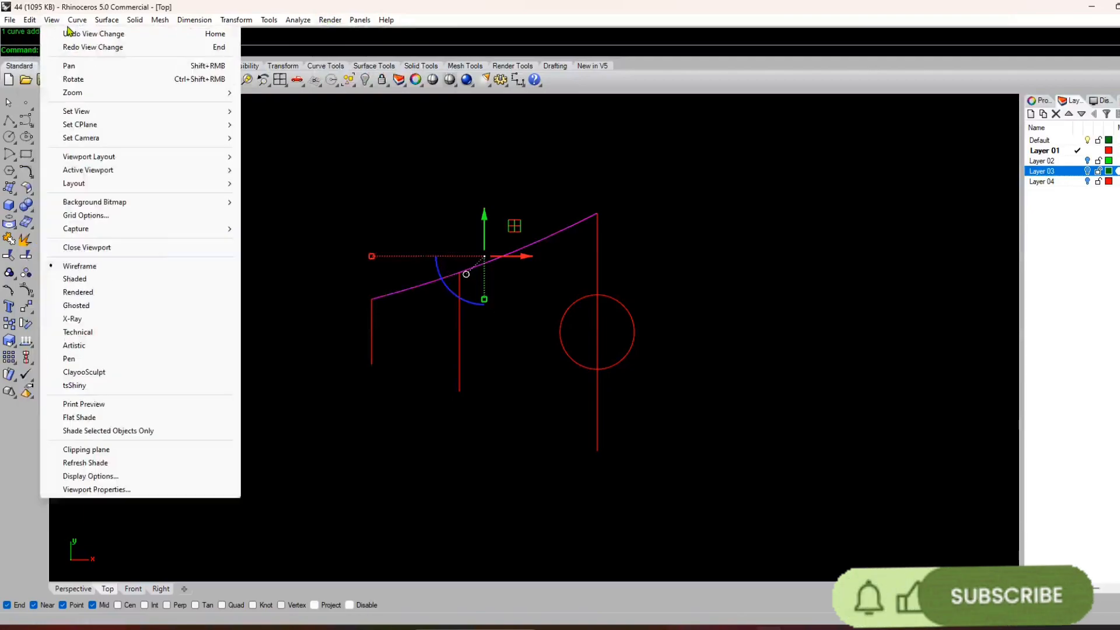
mouse_move(107, 19)
left_click(287, 231)
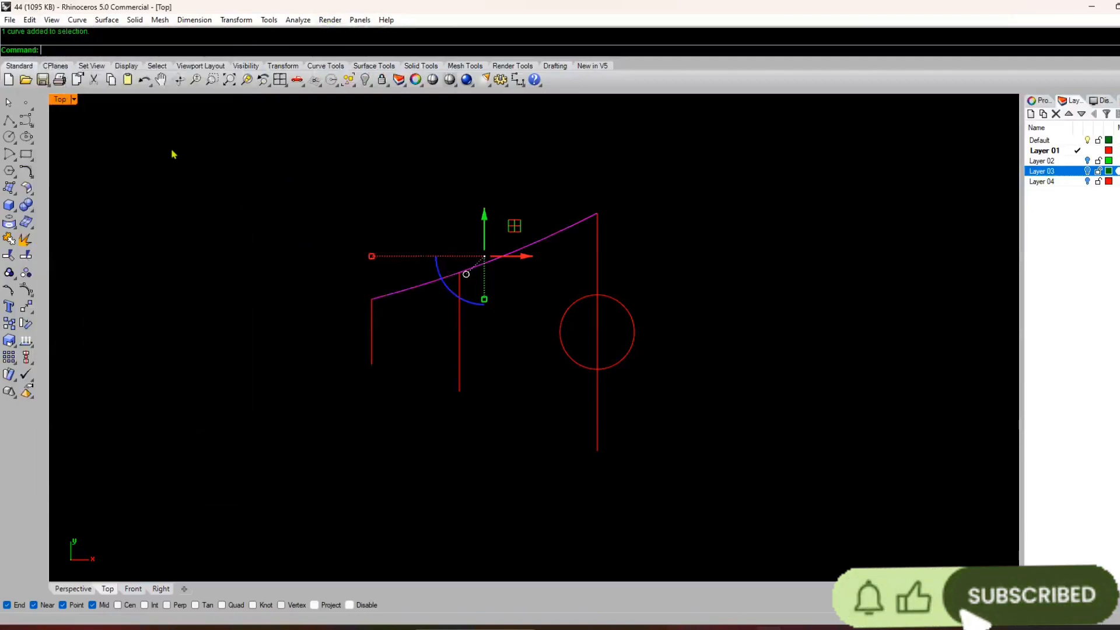
left_click(78, 21)
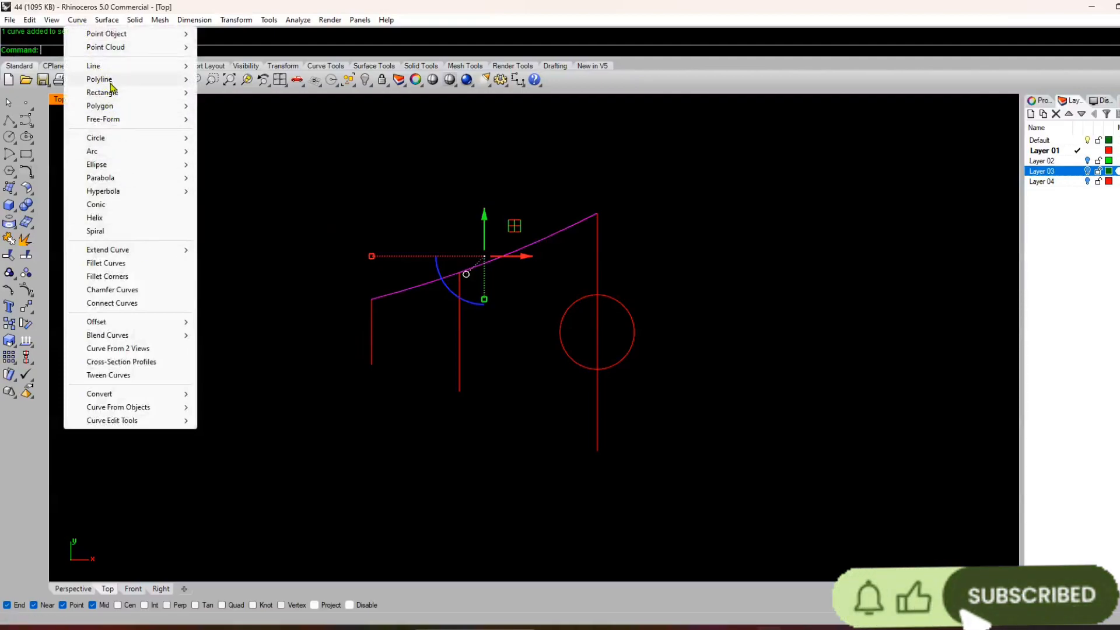
mouse_move(111, 83)
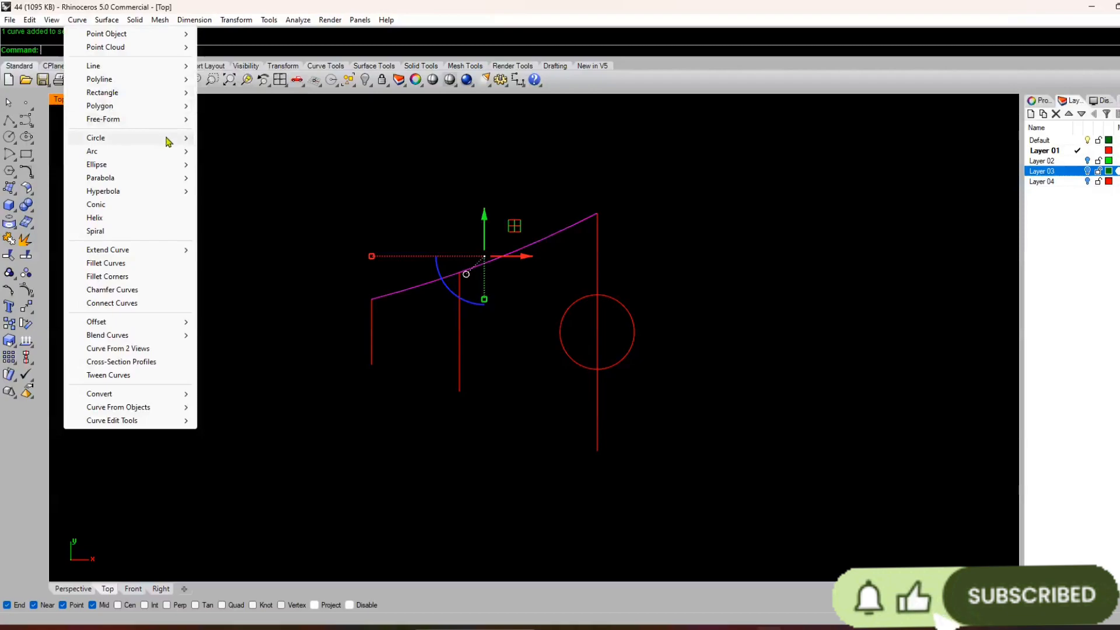
left_click(182, 304)
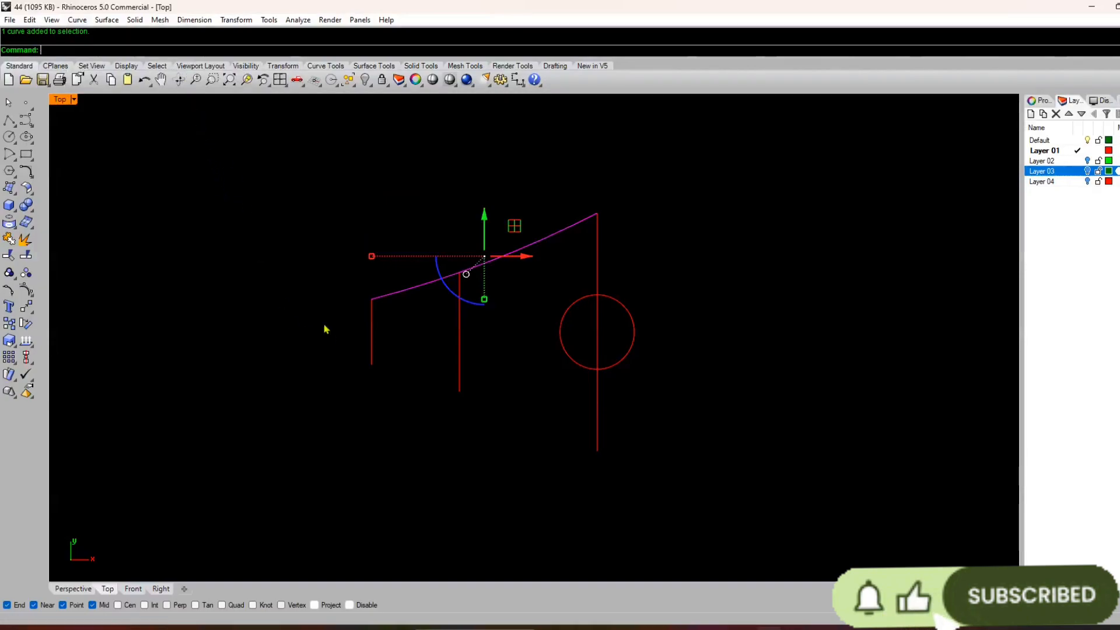
key("alt+r")
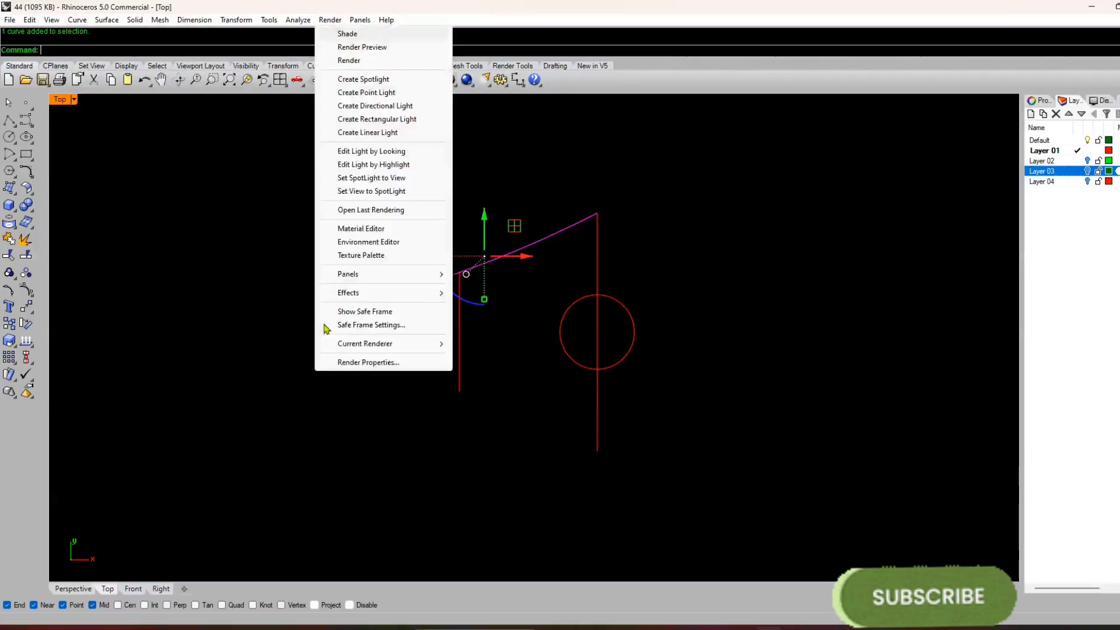
left_click(276, 369)
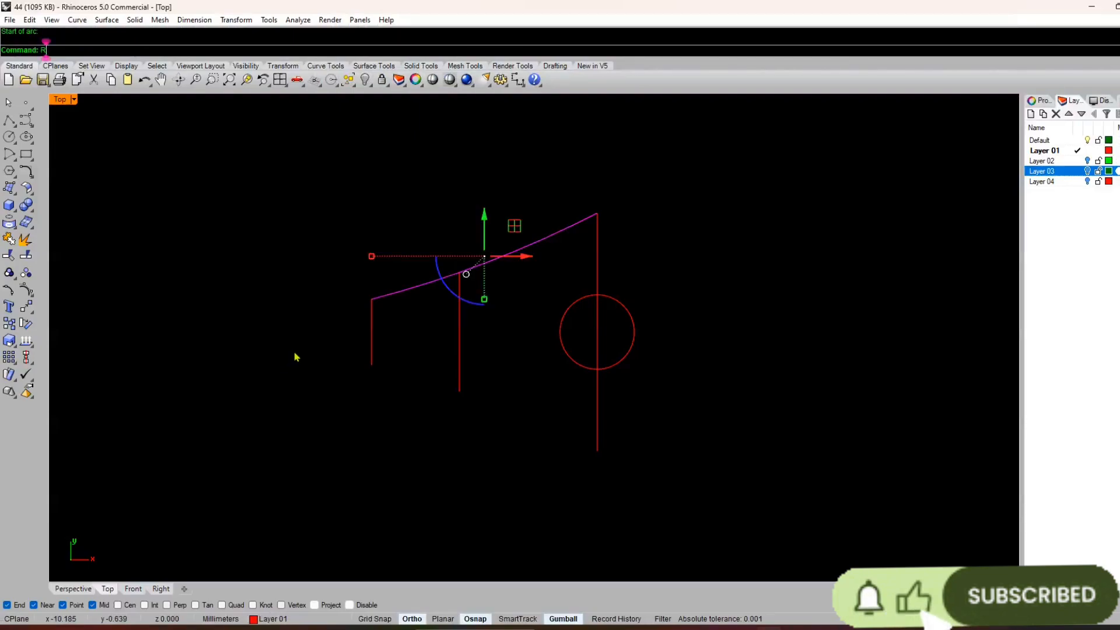
- Rebuild the selected arc with a point count of 4 and degree 3, deleting the input curve
type("ebuild")
key("Return")
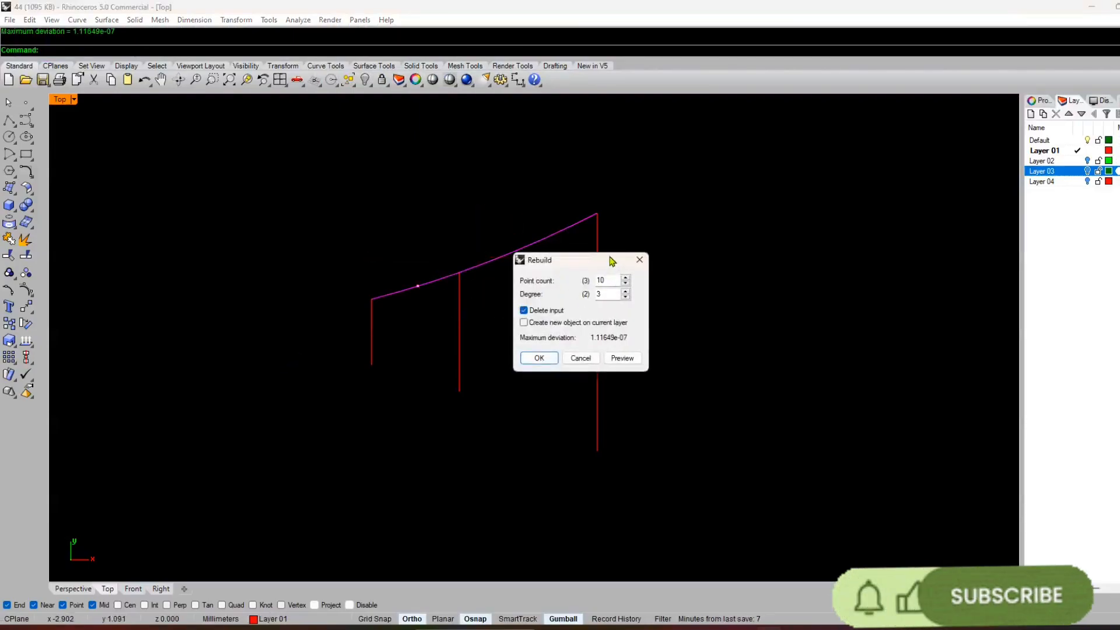
left_click_drag(611, 261, 723, 164)
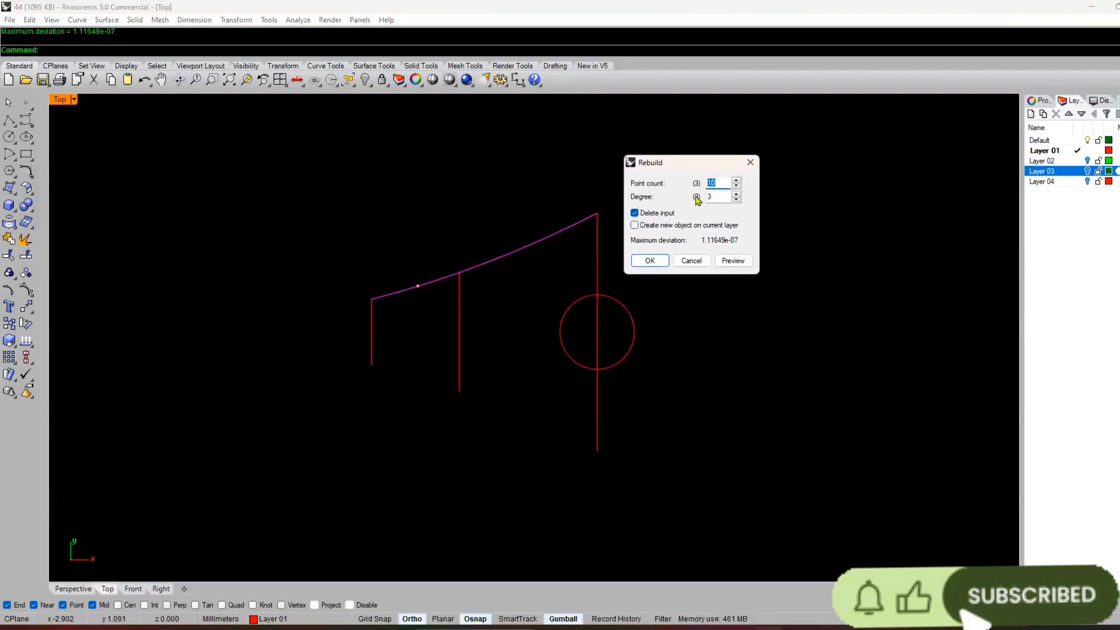
key("Return")
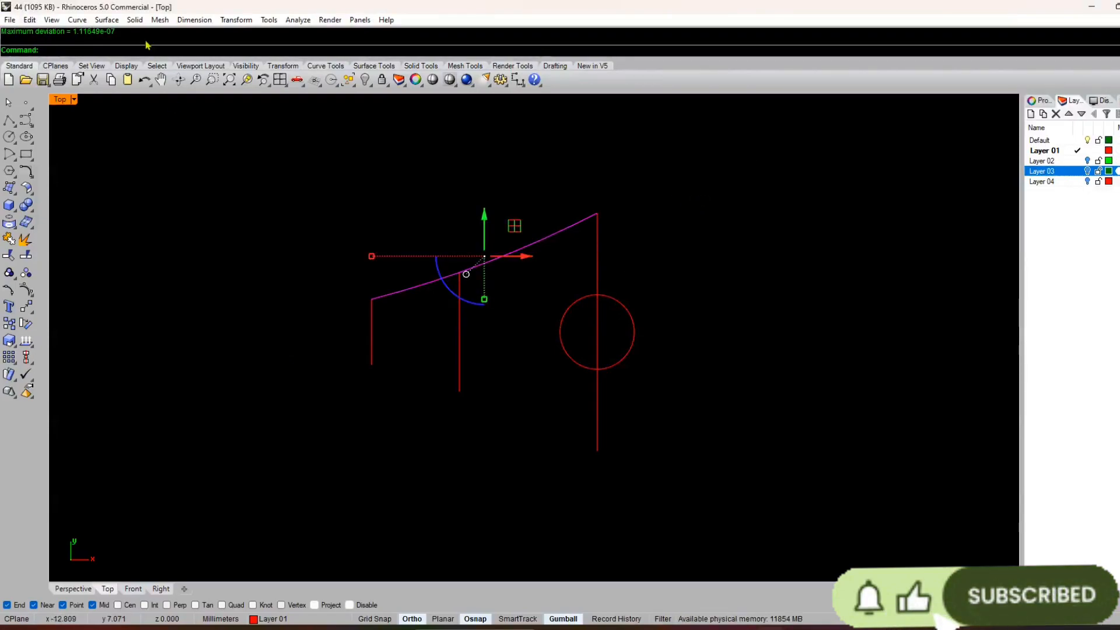
left_click(77, 20)
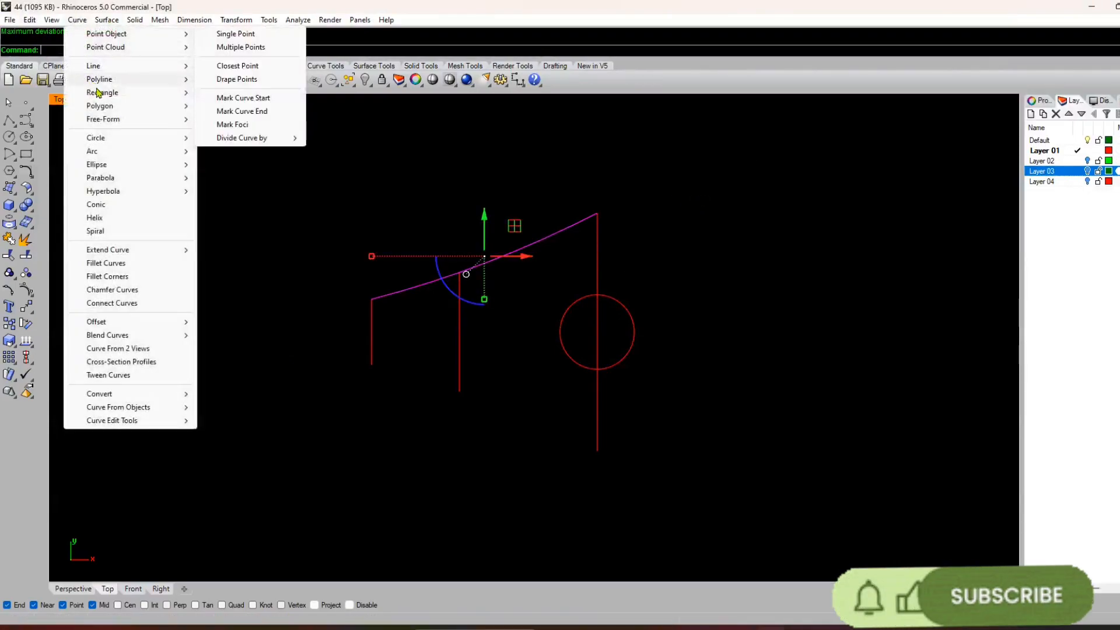
mouse_move(98, 85)
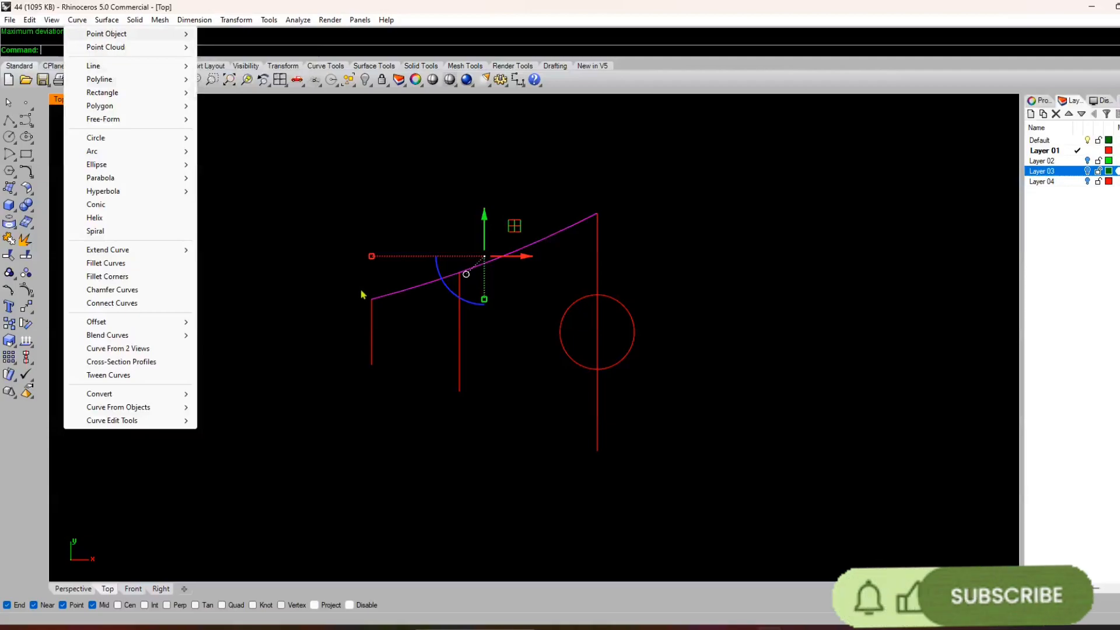
left_click(358, 284)
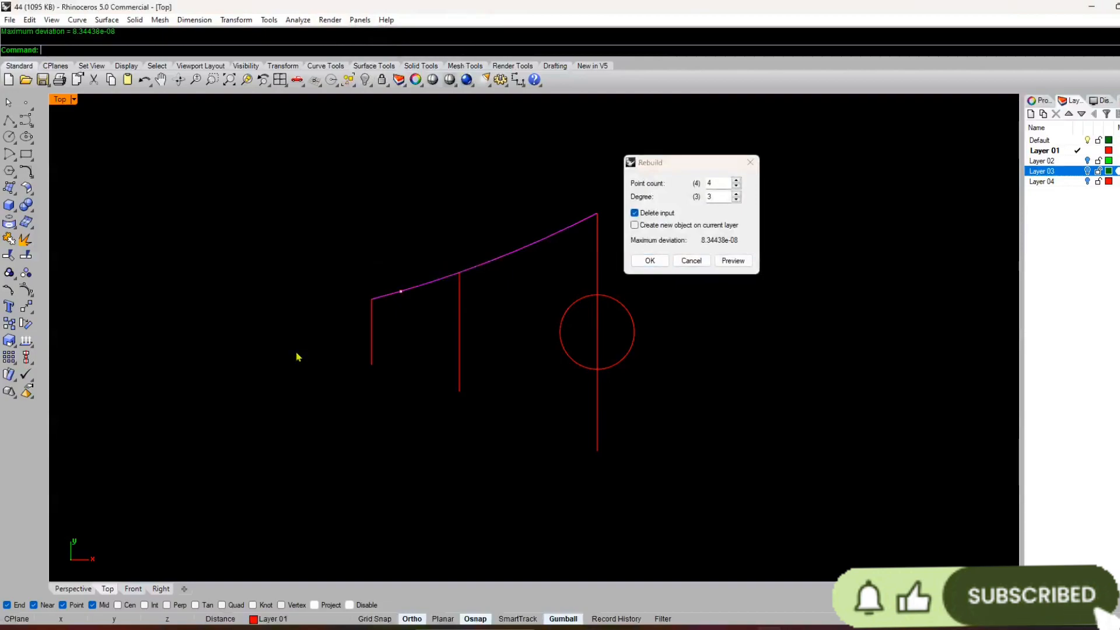
key("Return")
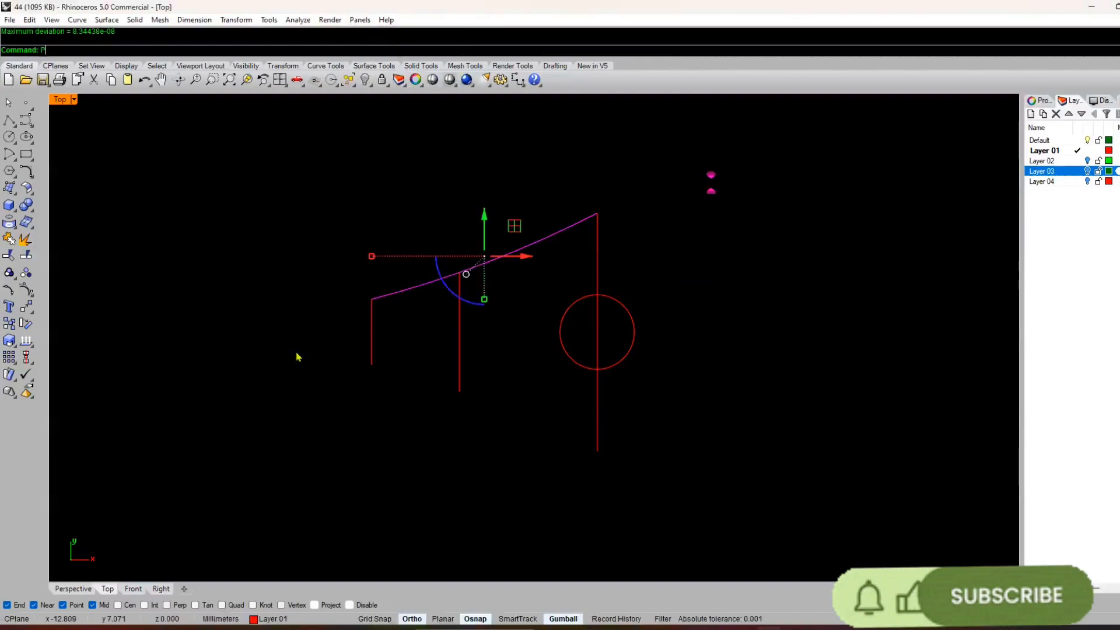
- Show the rebuilt arc's control points and move the inner one nearest the 8 mm line slightly straight down
key("F10")
scroll(527, 238, "up", 4)
left_click(524, 275)
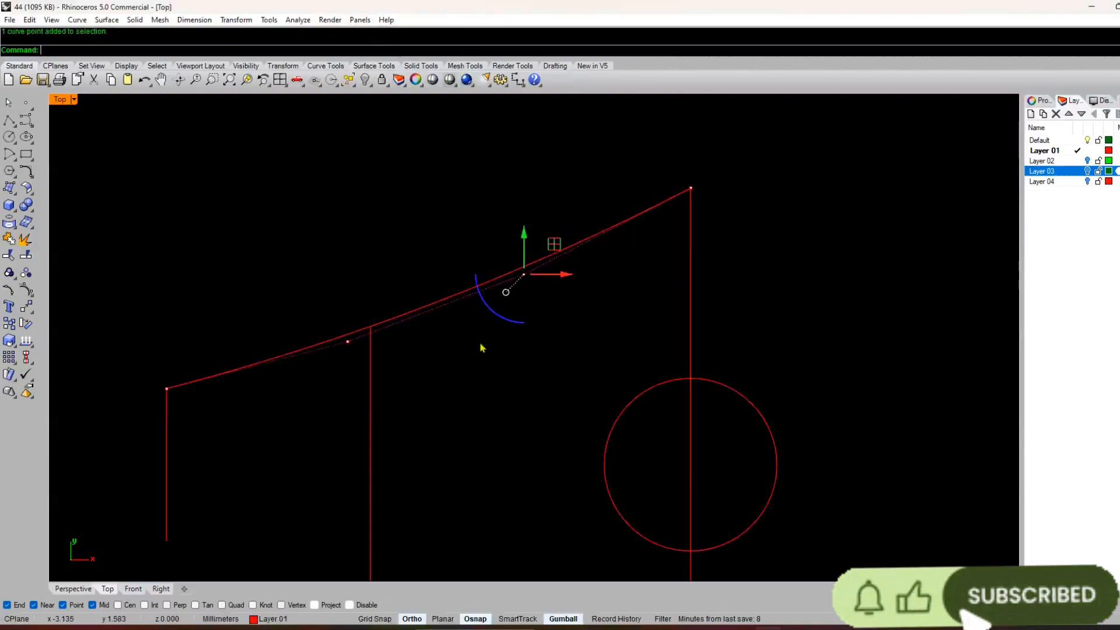
left_click_drag(530, 238, 531, 250)
key("Escape")
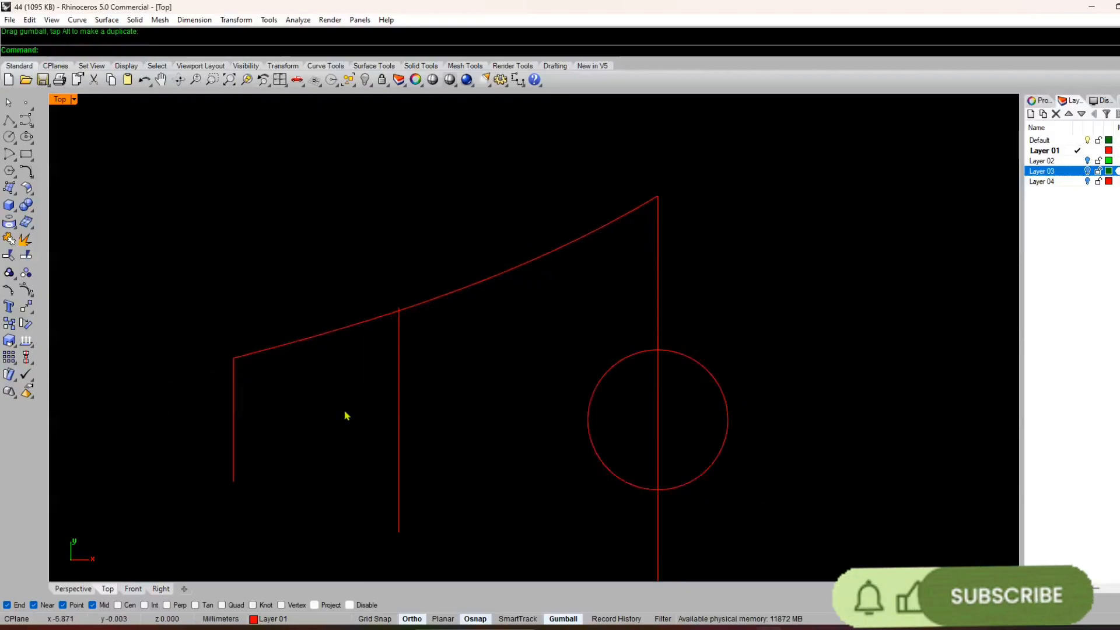
- Try offsetting the upper curve by 0.8 mm toward its lower side
scroll(450, 250, "down", 4)
left_click(454, 248)
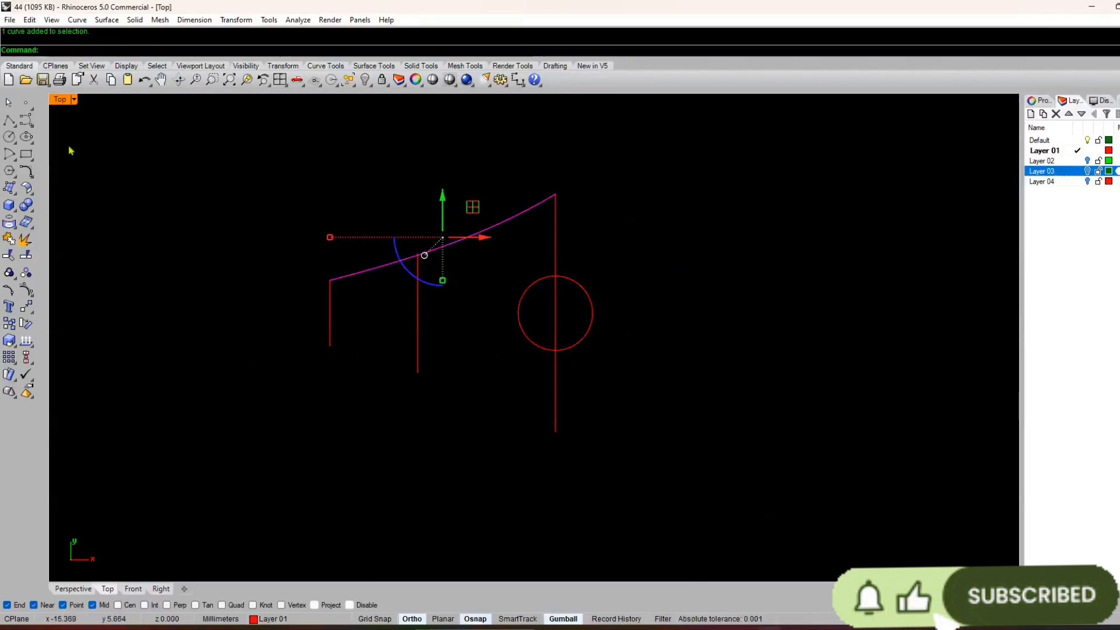
type("o")
key("Return")
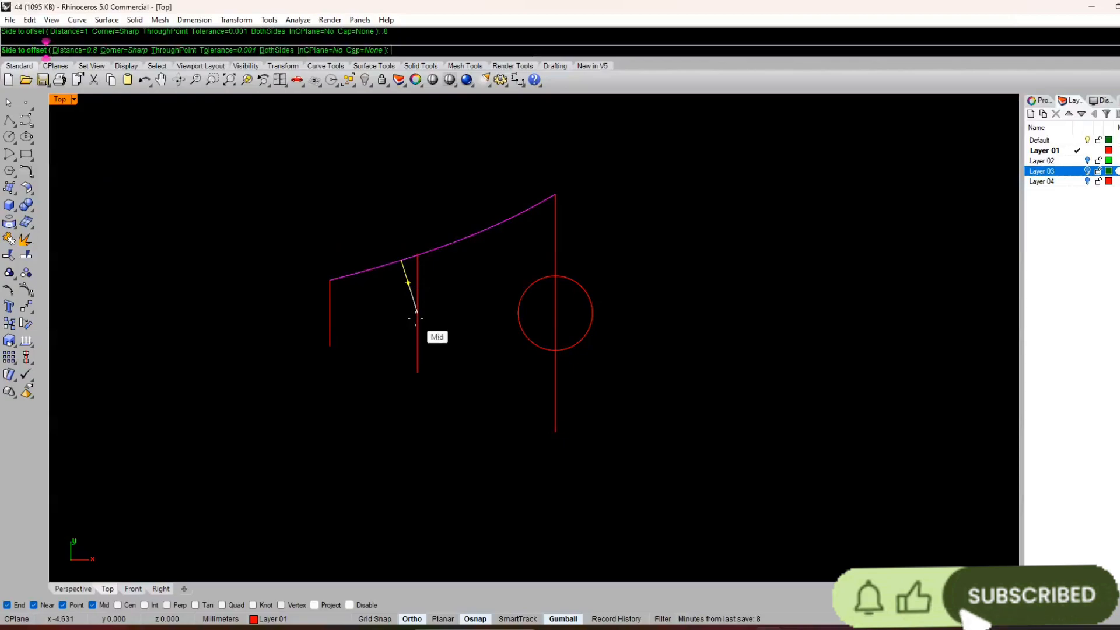
left_click(418, 325)
scroll(344, 338, "up", 8)
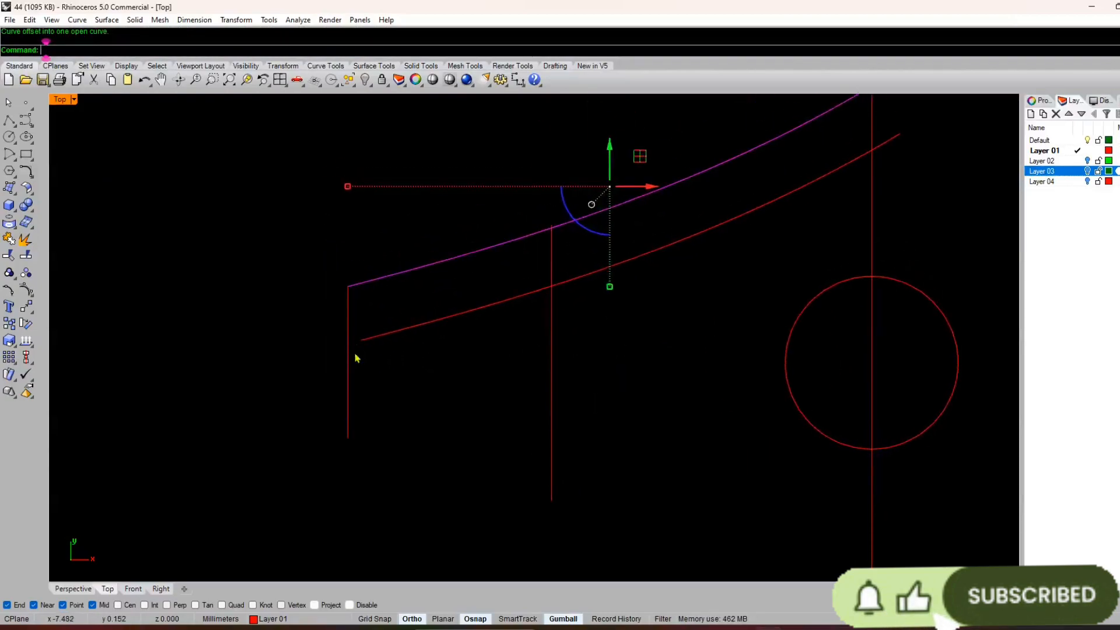
scroll(352, 358, "down", 5)
scroll(365, 353, "up", 1)
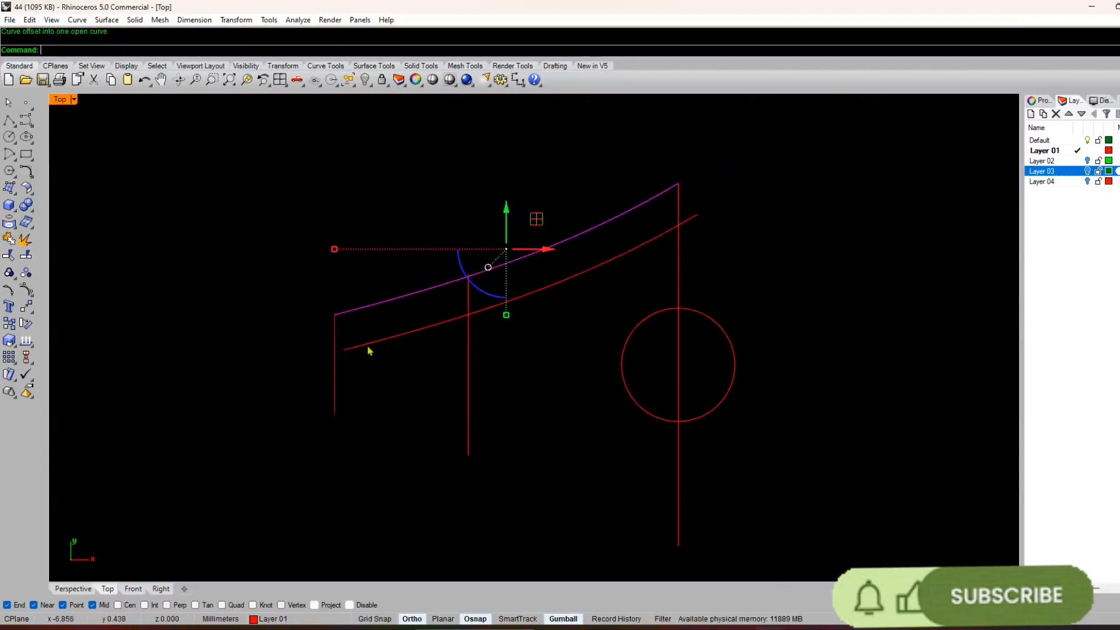
key("ctrl+z")
- Offset the upper curve by 0.7 mm toward its lower side
right_click(468, 328)
type(".")
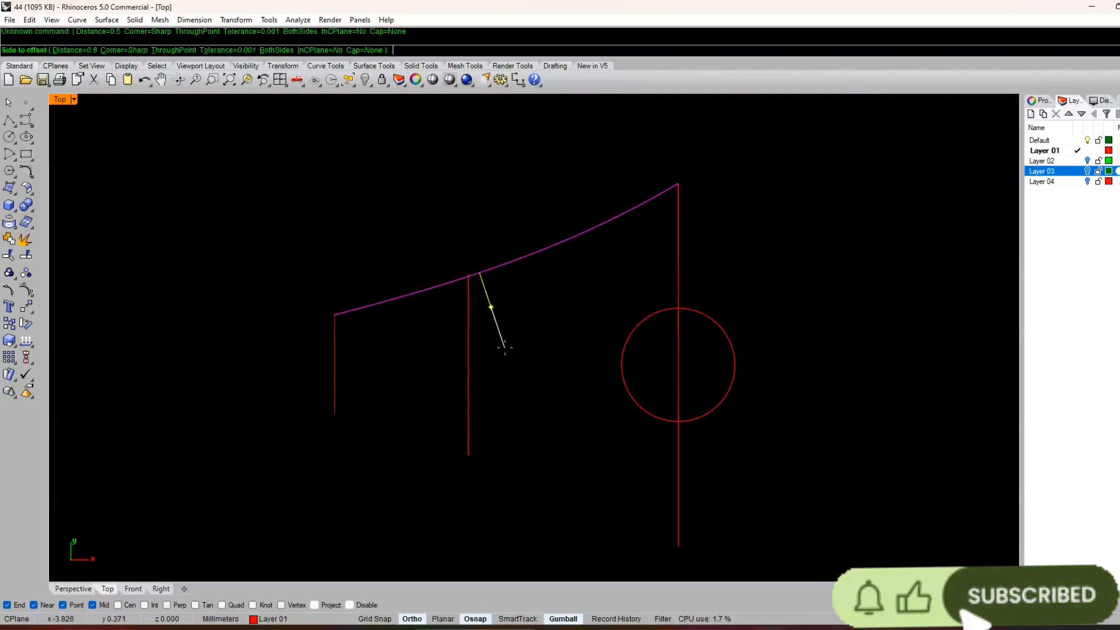
type("7")
key("Return")
left_click(506, 348)
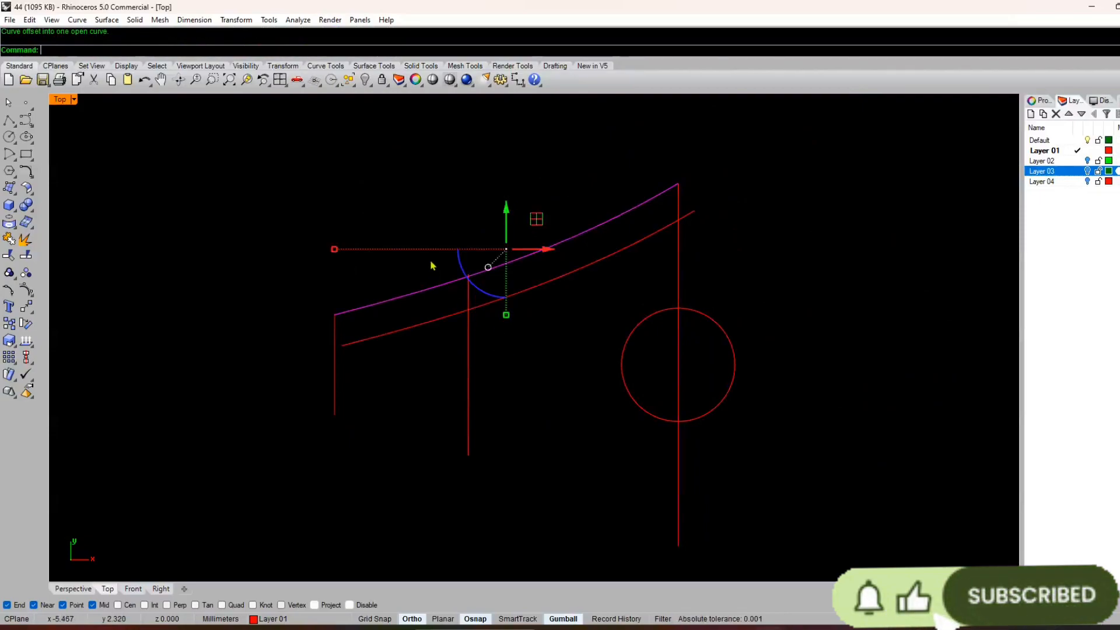
- Rebuild the lower offset curve with a point count of 4 and degree 3
scroll(346, 353, "up", 4)
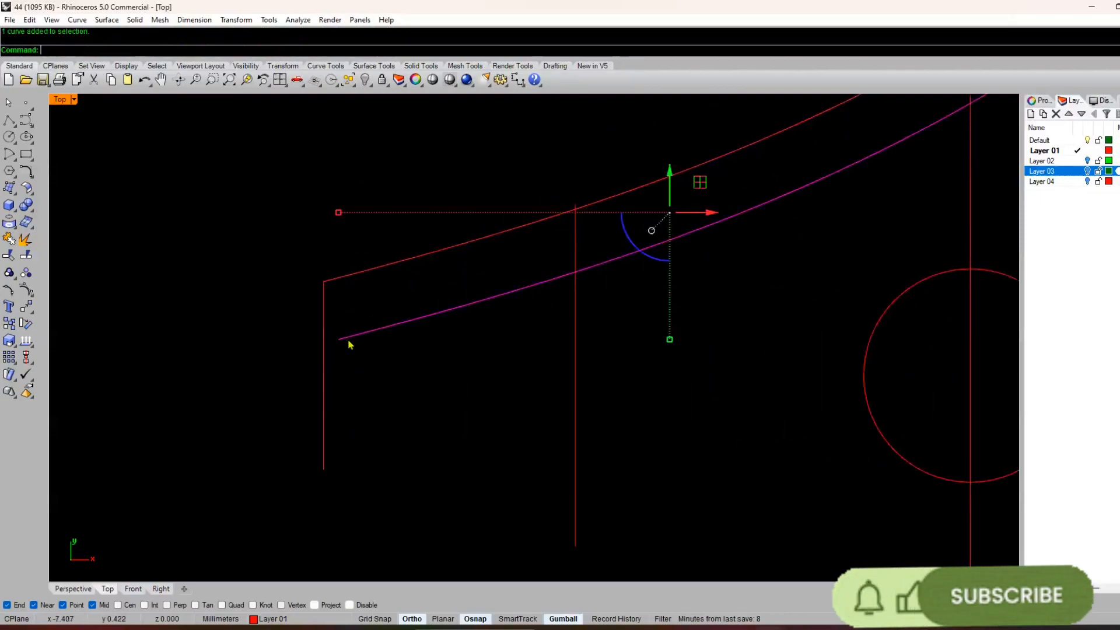
left_click(350, 343)
type("R")
key("Return")
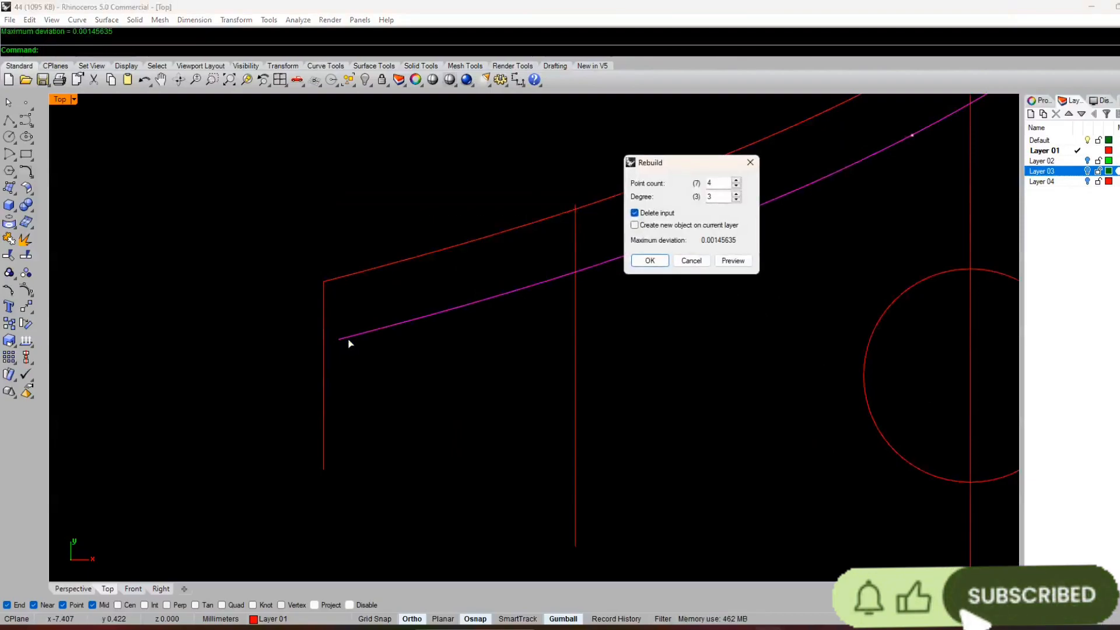
key("Return")
- Show the rebuilt offset curve's control points and stretch its outer end past the short vertical end line, keeping its slope
type("P")
key("Return")
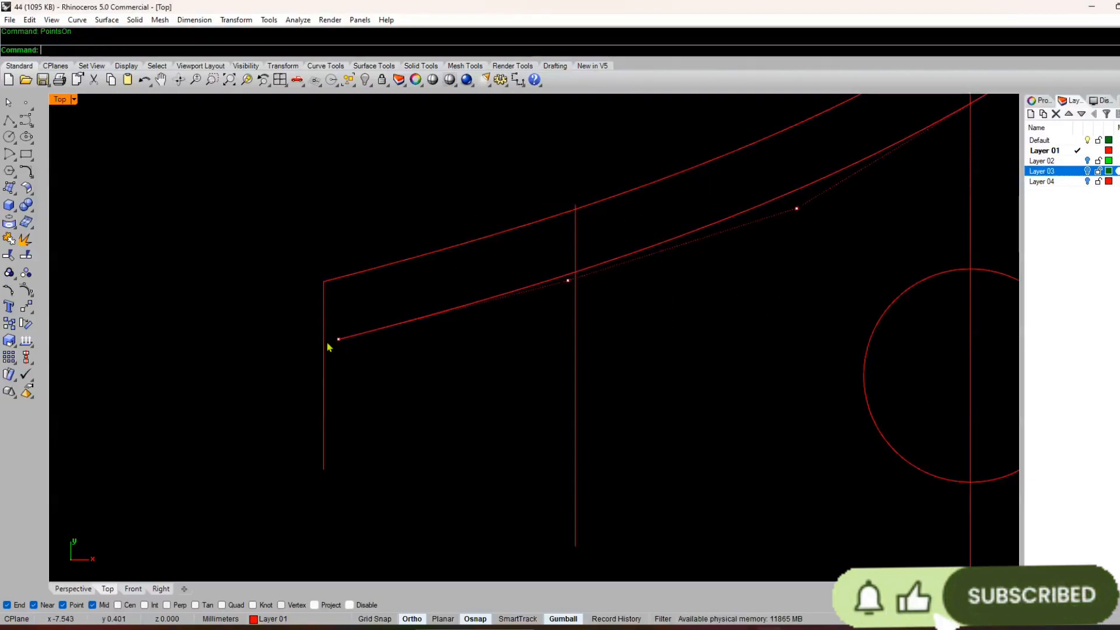
left_click(341, 343)
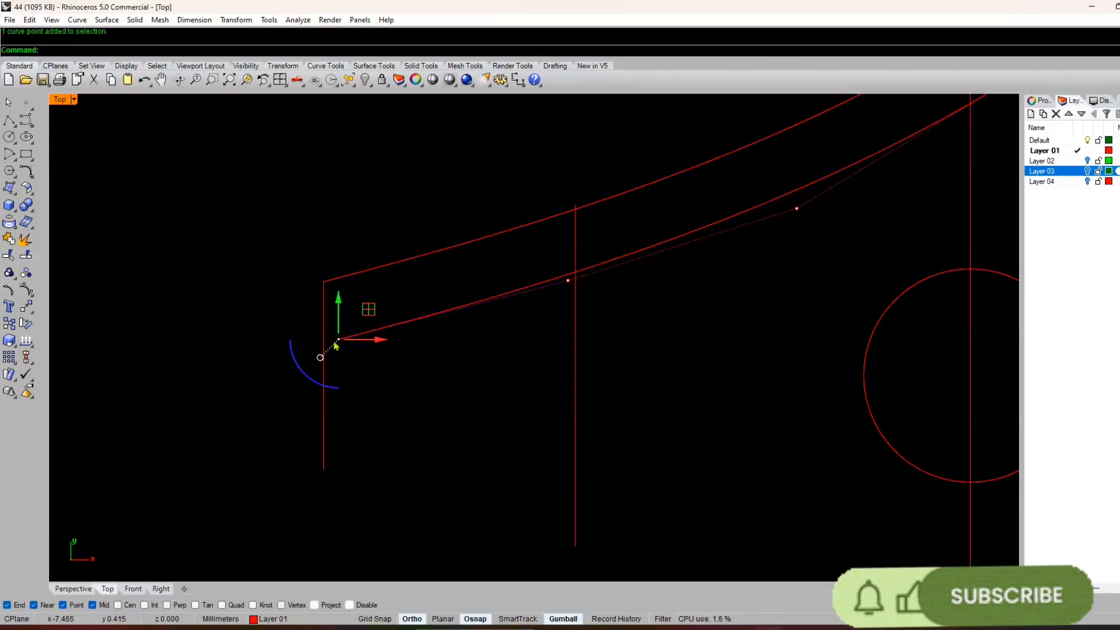
left_click_drag(344, 346, 256, 362)
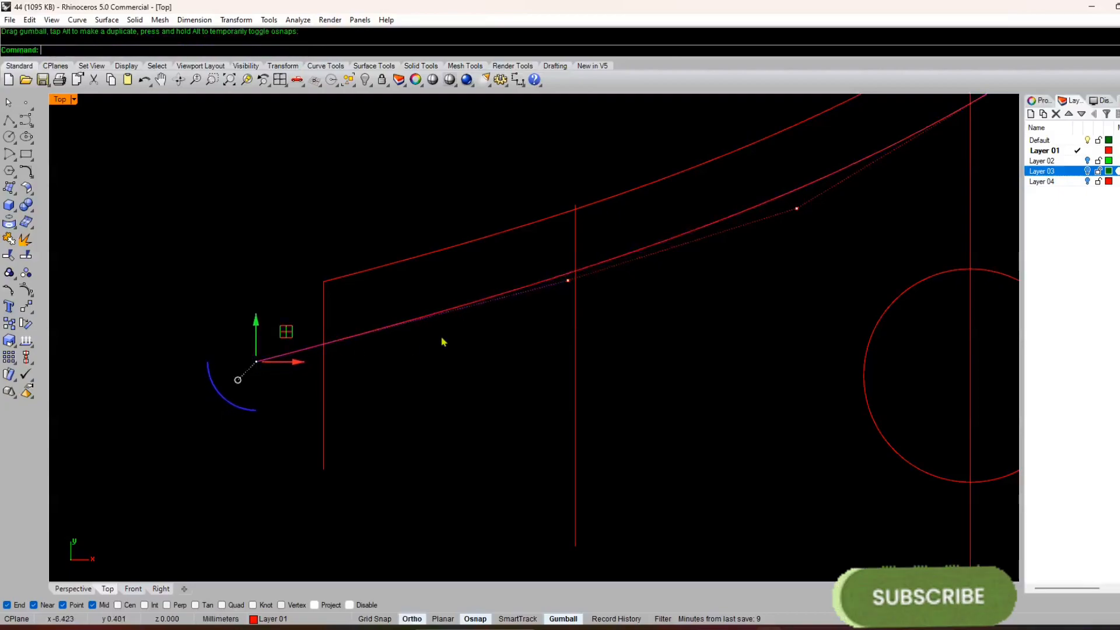
left_click(569, 281, "shift")
left_click_drag(409, 292, 412, 274)
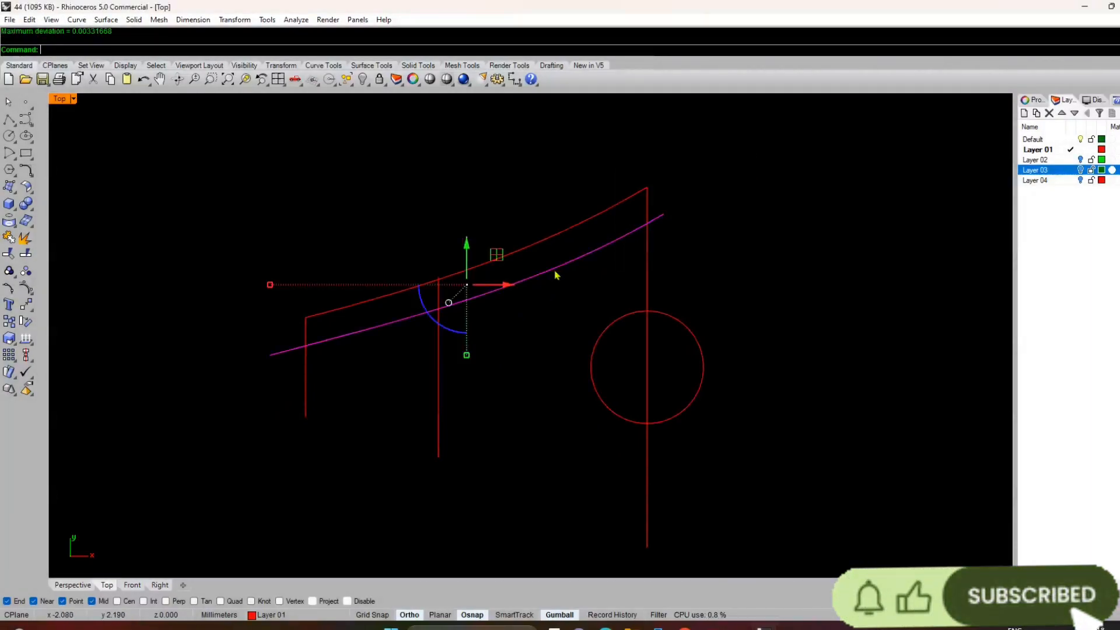
- Trim the lower offset curve's overhang beyond the vertical centre line, using the centre line as the cutting object
scroll(646, 230, "up", 4)
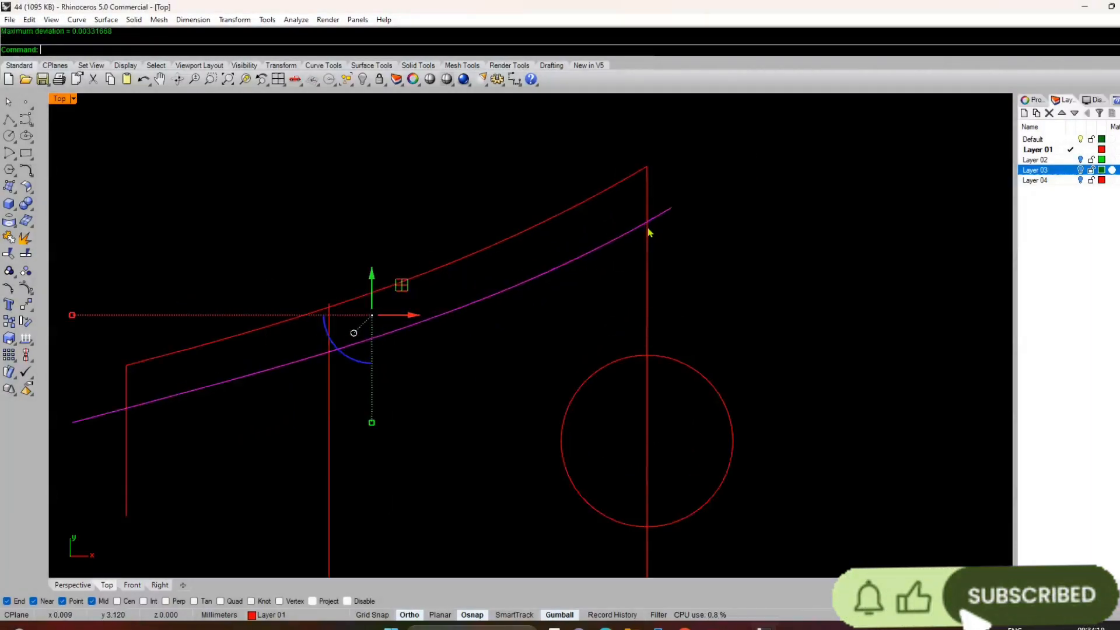
left_click(647, 241)
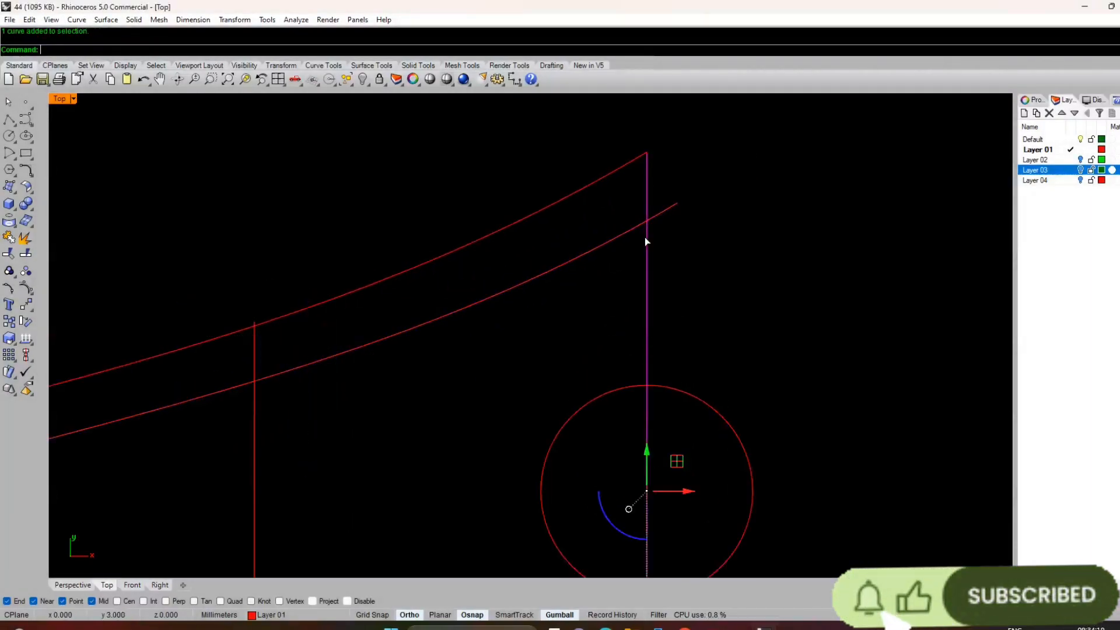
left_click(8, 254)
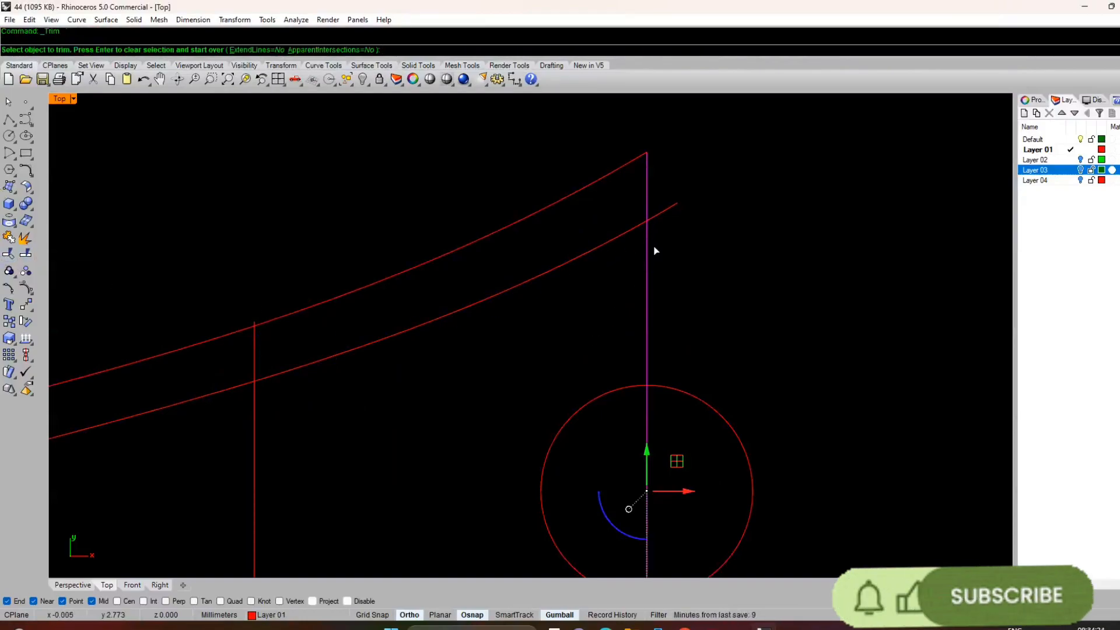
left_click(663, 213)
left_click(663, 214)
- Trim the offset curve's overhang beyond the short vertical end line, using that end line as the cutting object
scroll(664, 214, "down", 8)
right_click_drag(528, 340, 549, 340)
scroll(403, 337, "up", 6)
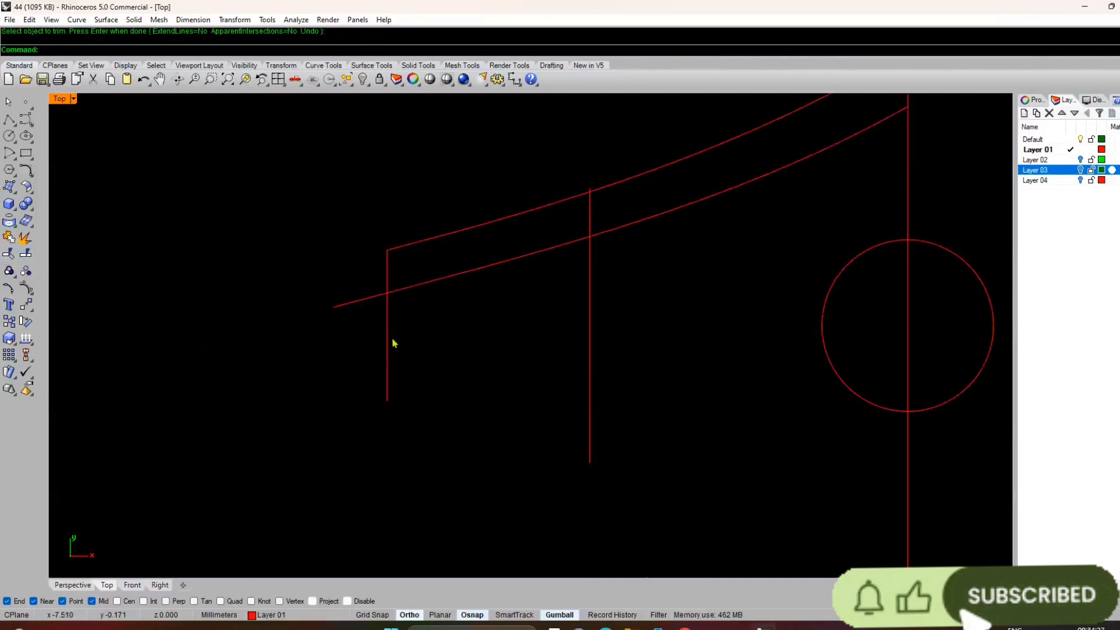
left_click(387, 334)
right_click(387, 334)
left_click(364, 300)
right_click(365, 307)
- Mirror the two band curves across the horizontal axis through the origin, starting the mirror plane at 0
scroll(353, 353, "down", 8)
right_click_drag(425, 358, 429, 379)
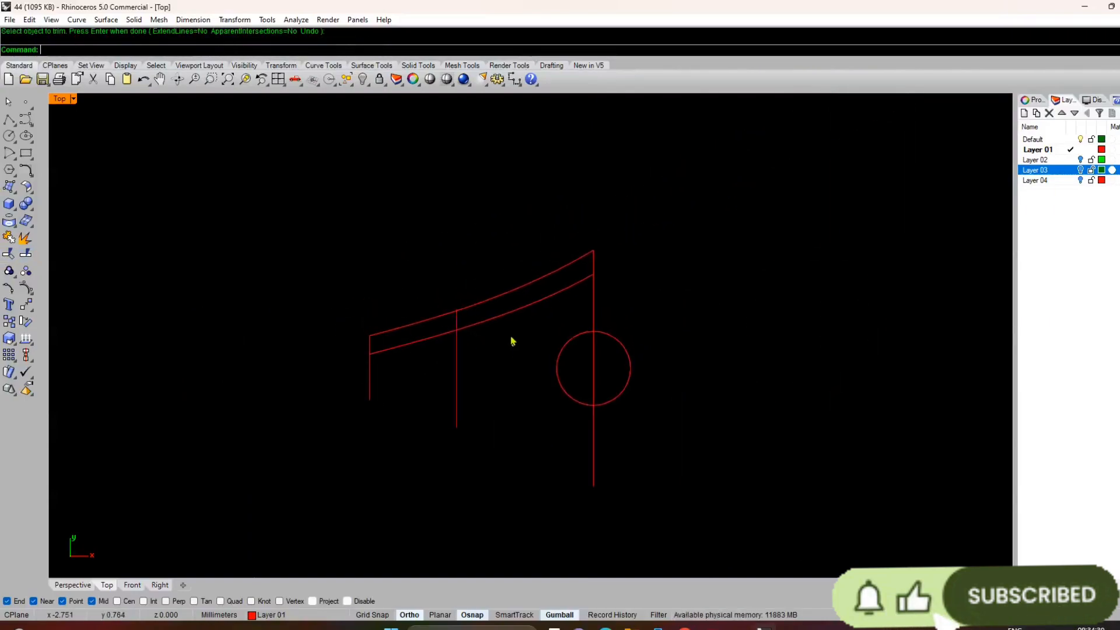
left_click_drag(512, 340, 495, 284)
scroll(550, 293, "up", 4)
scroll(586, 292, "up", 3)
scroll(571, 313, "down", 5)
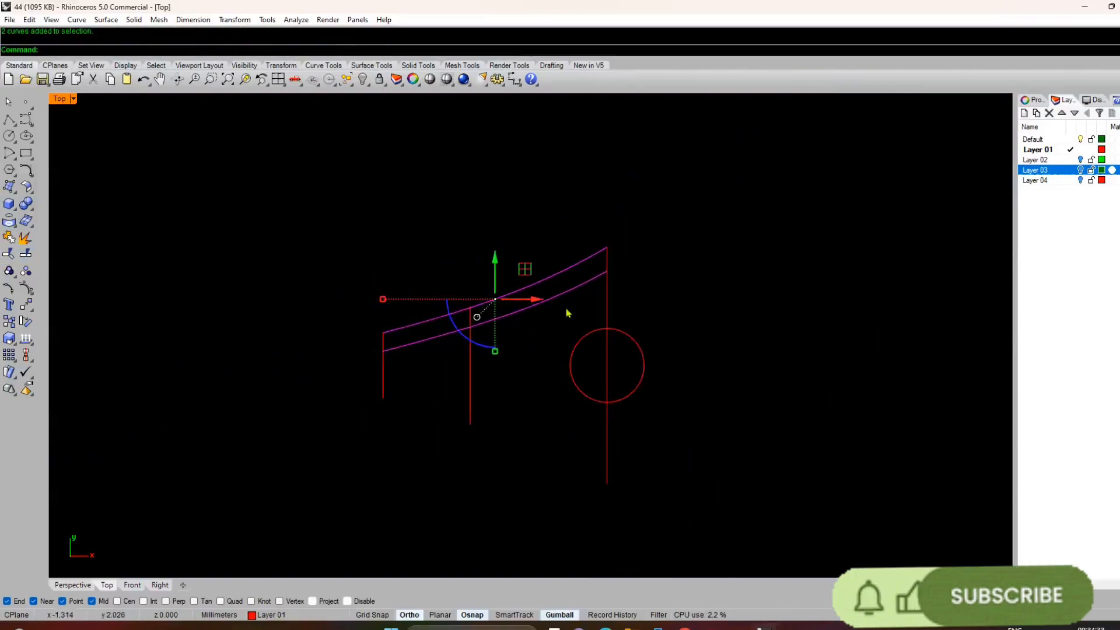
left_click(32, 319)
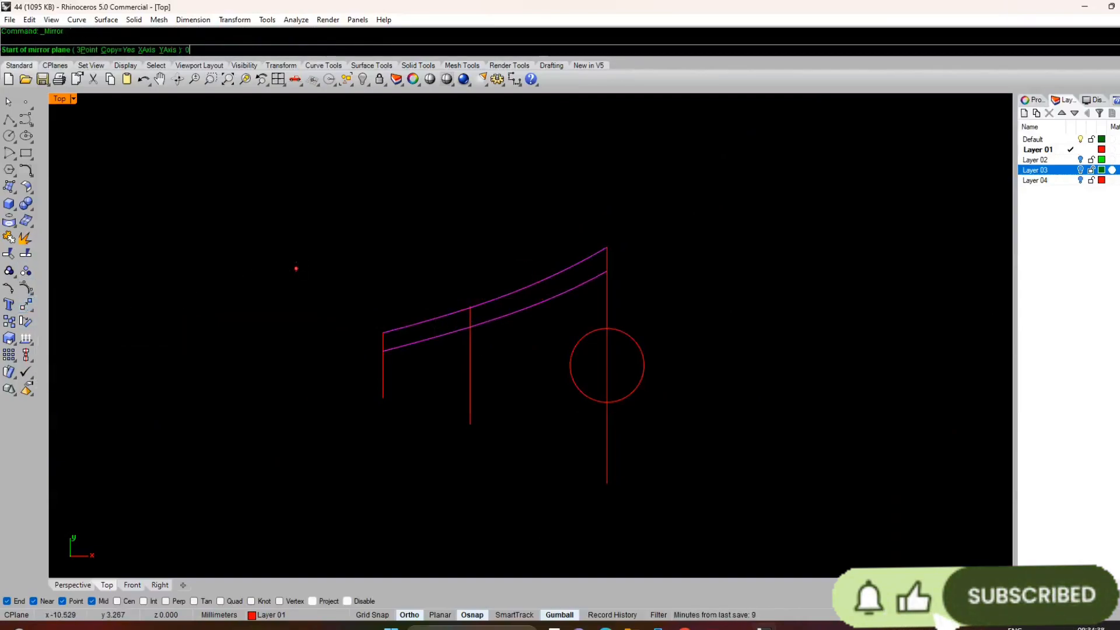
type("0")
key("Return")
left_click(245, 293)
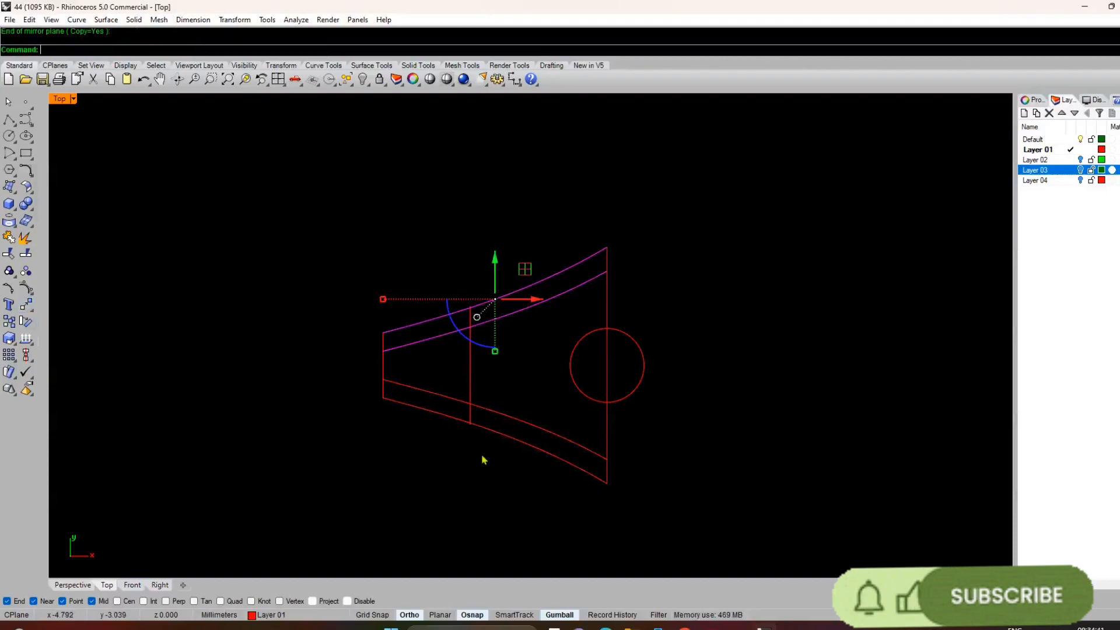
- Mirror all four band curves across the vertical axis through the origin, starting the mirror plane at 0
left_click_drag(525, 403, 499, 463, "shift")
right_click(499, 462)
type("0")
key("Return")
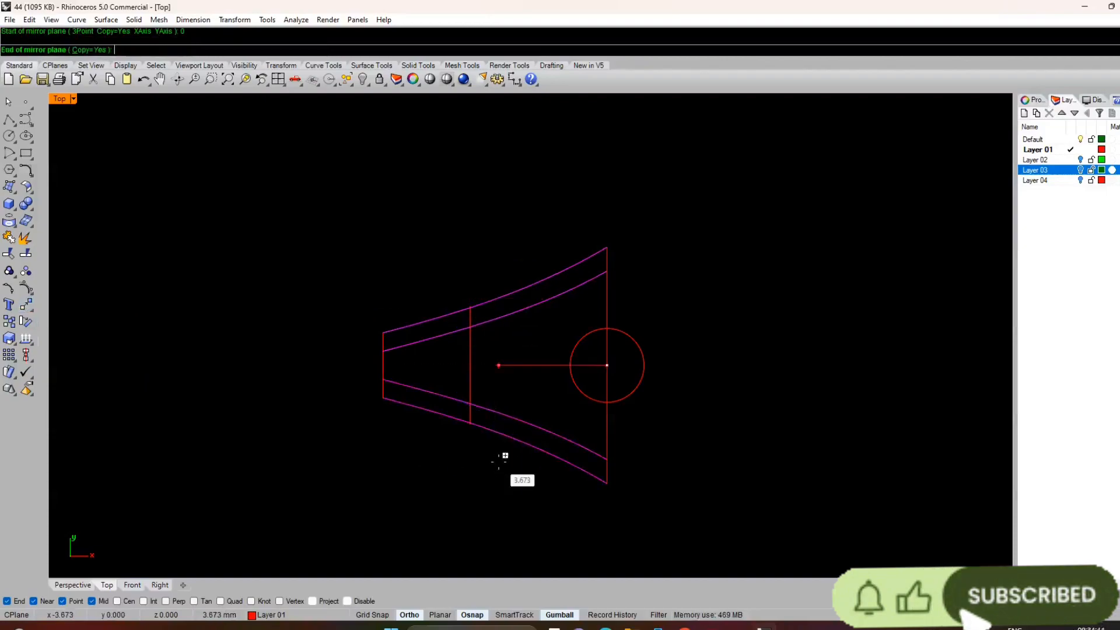
left_click(622, 190)
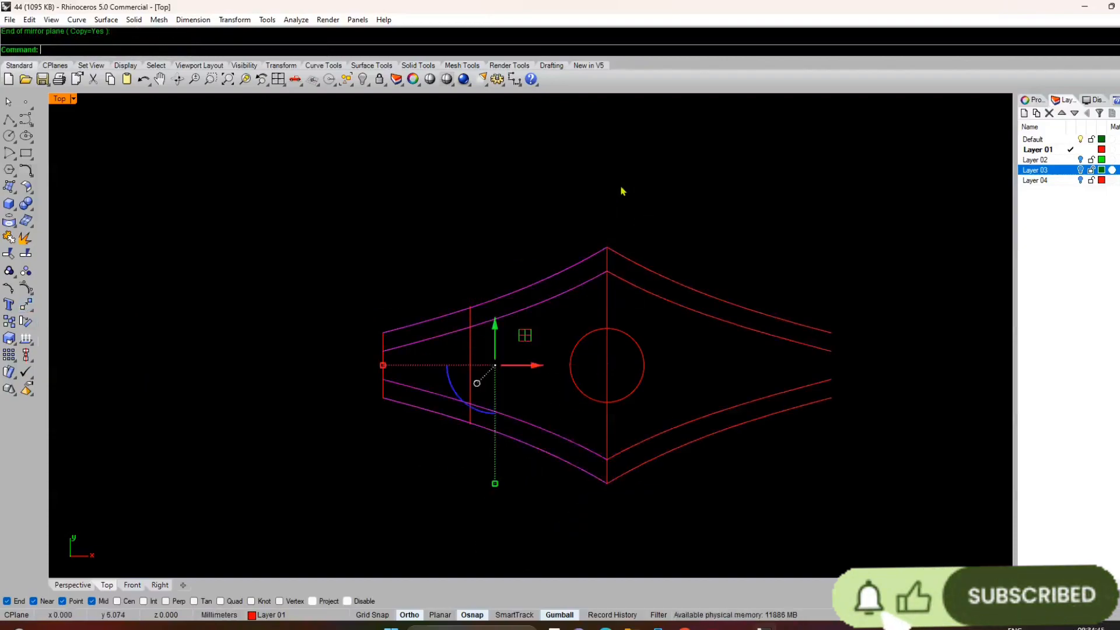
- Mirror the short end line to the opposite end of the band and delete the intermediate vertical guide line
left_click(383, 352)
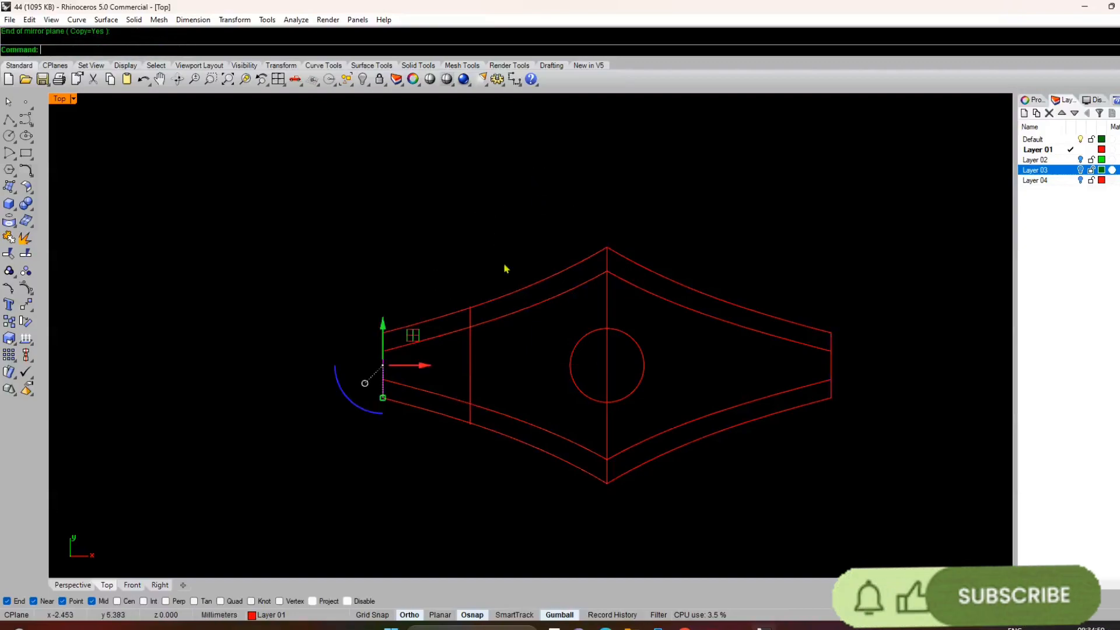
left_click(470, 362)
key("Delete")
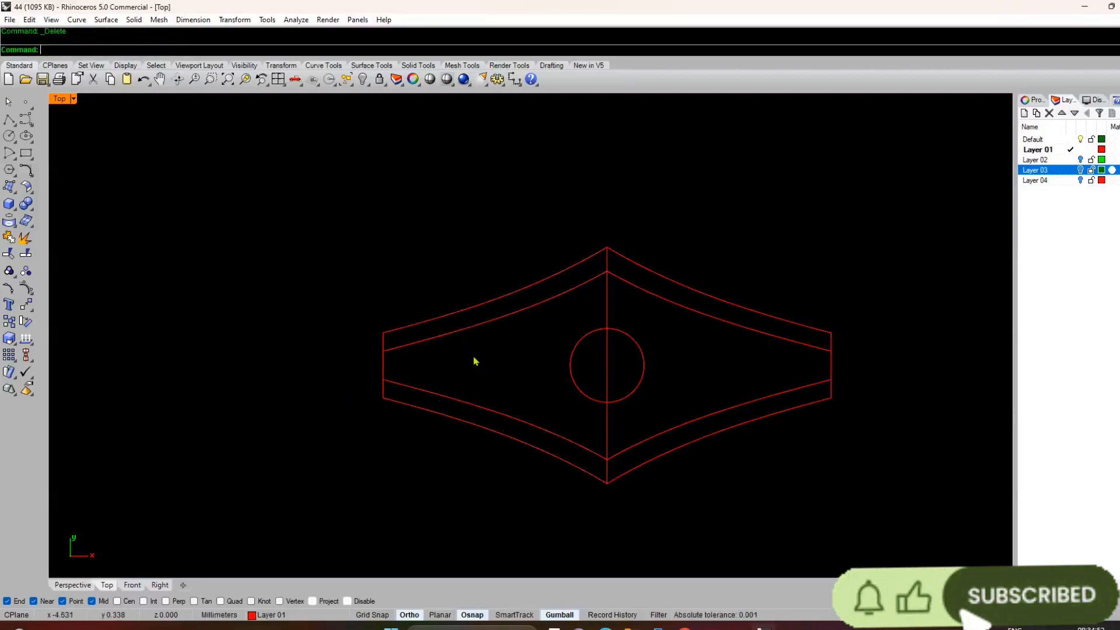
- Offset the stone circle inward by 0.1 mm
scroll(587, 379, "up", 3)
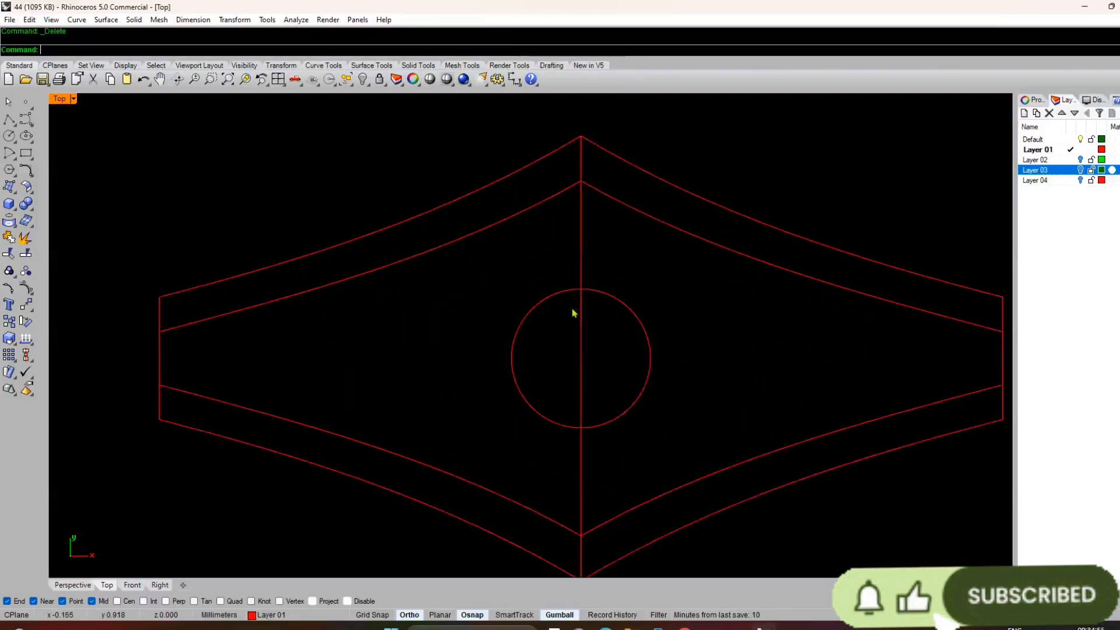
scroll(568, 326, "down", 3)
scroll(564, 298, "up", 4)
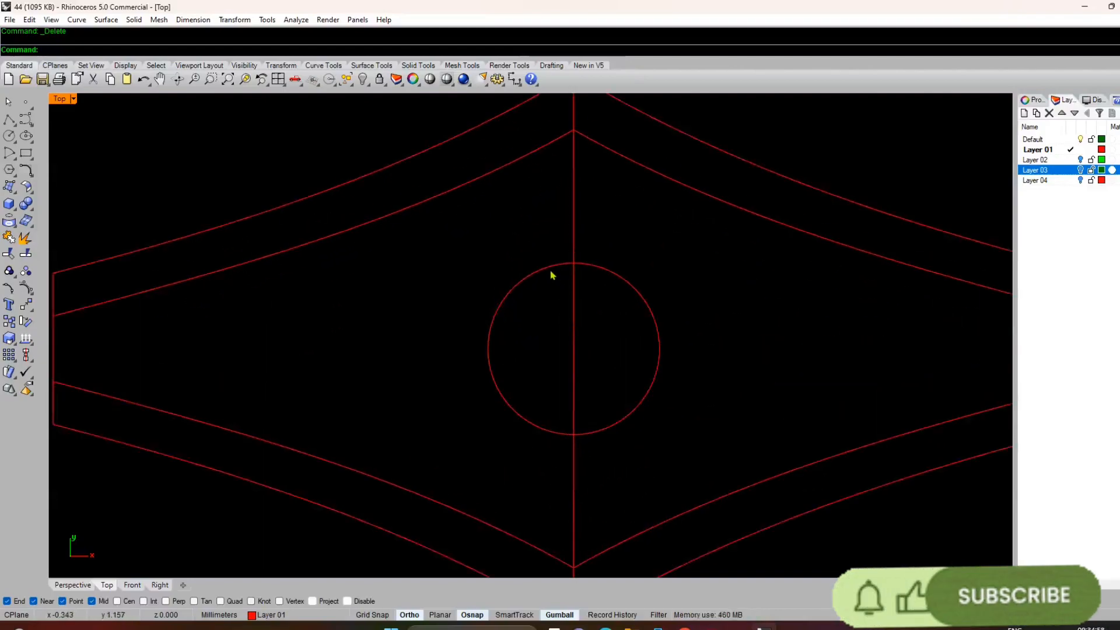
left_click(552, 275)
type("O")
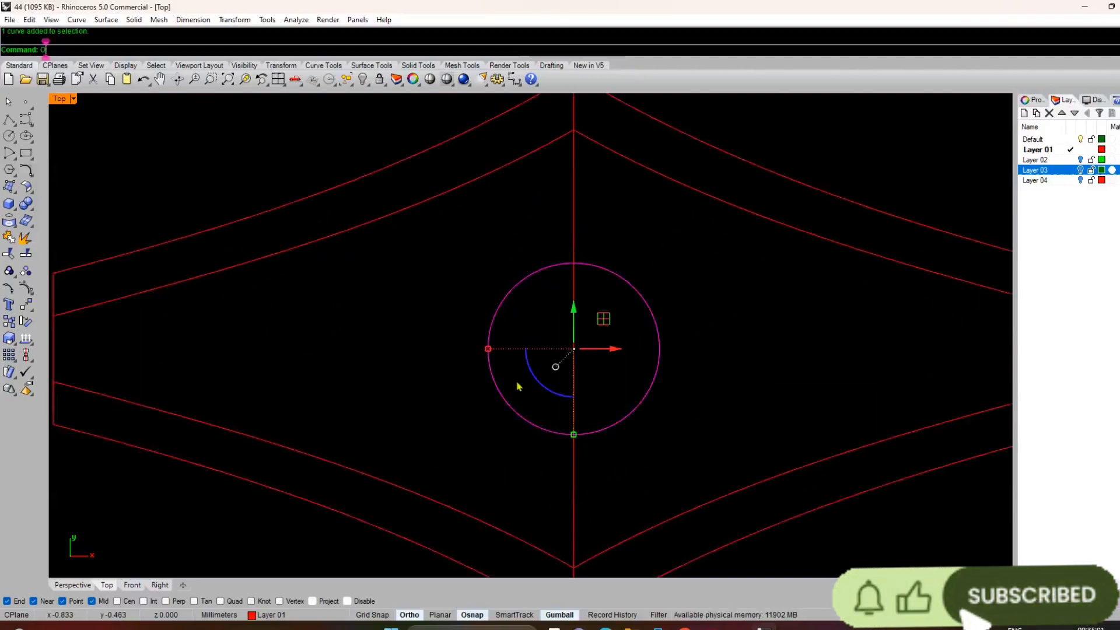
type("ffset")
key("Return")
scroll(539, 376, "up", 3)
type(".1")
key("Return")
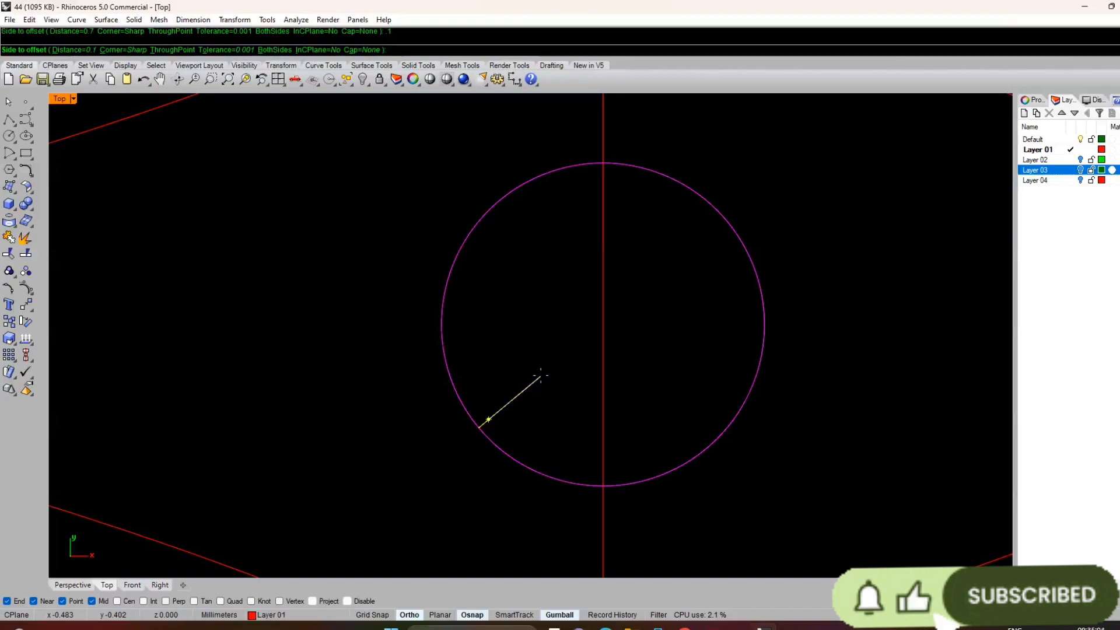
left_click(542, 377)
- Measure the gap between the stone circle and its inner offset with a line
type("L")
key("Return")
scroll(527, 398, "up", 10)
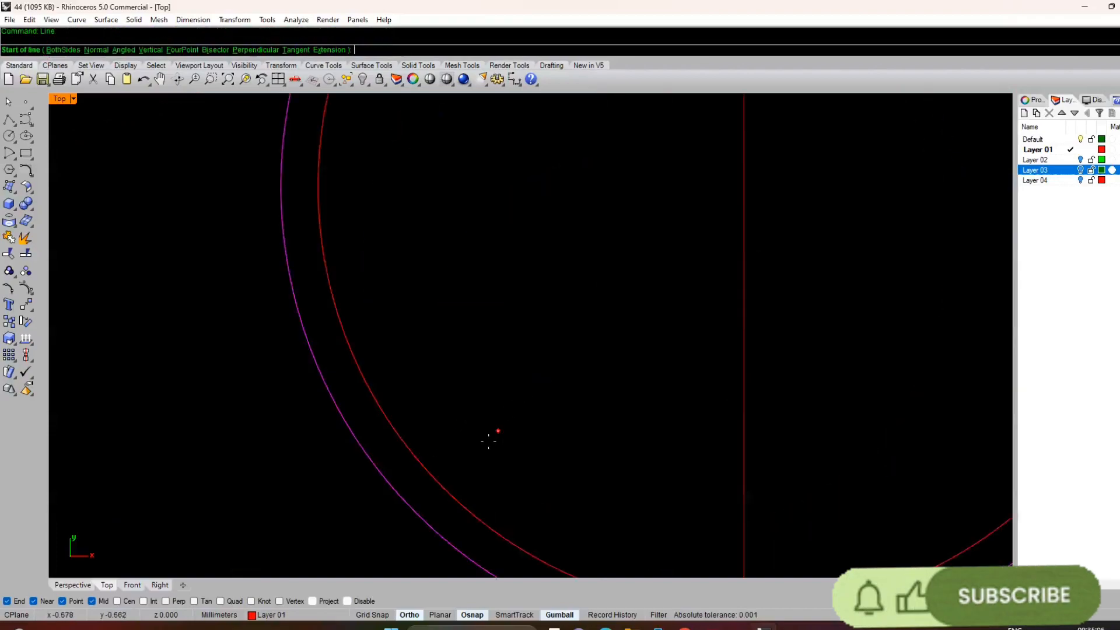
left_click(403, 501)
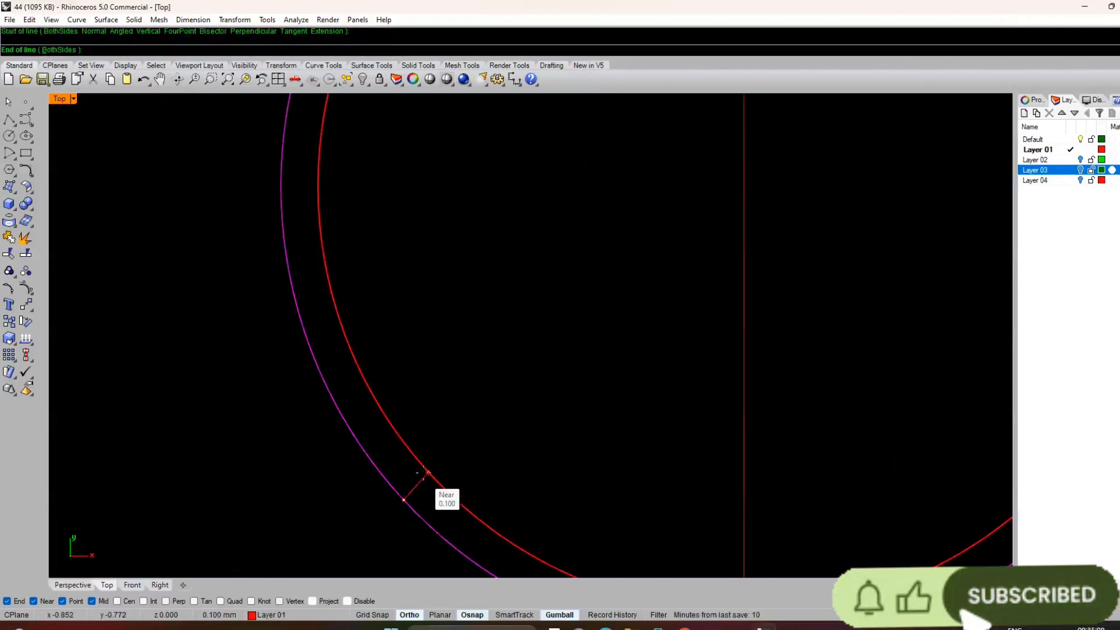
left_click(427, 472)
scroll(462, 376, "down", 10)
scroll(489, 219, "up", 3)
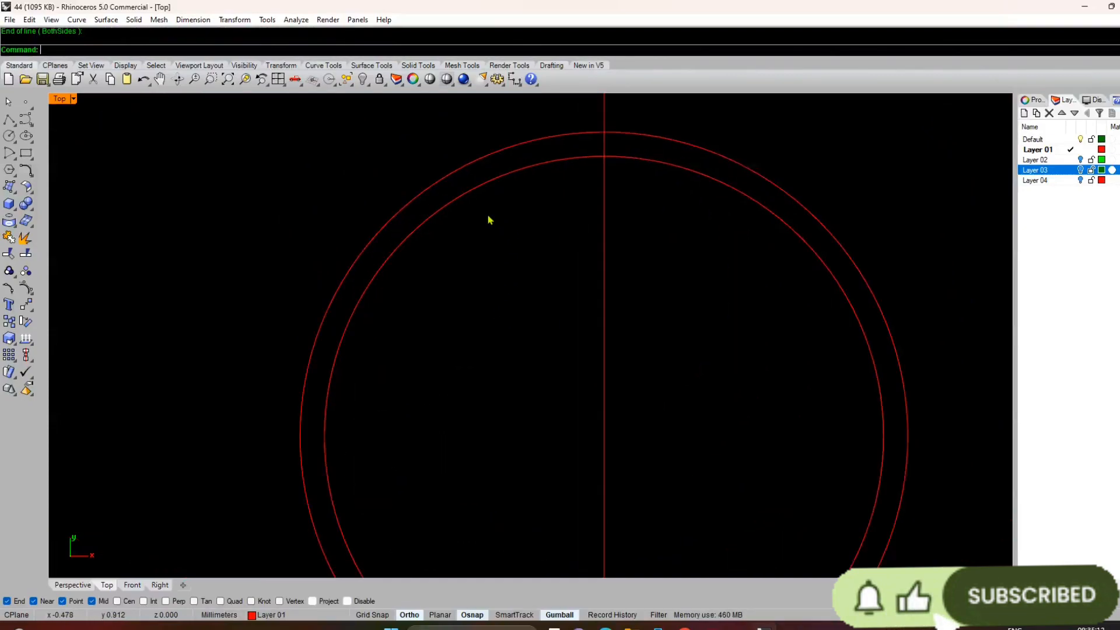
scroll(415, 272, "down", 3)
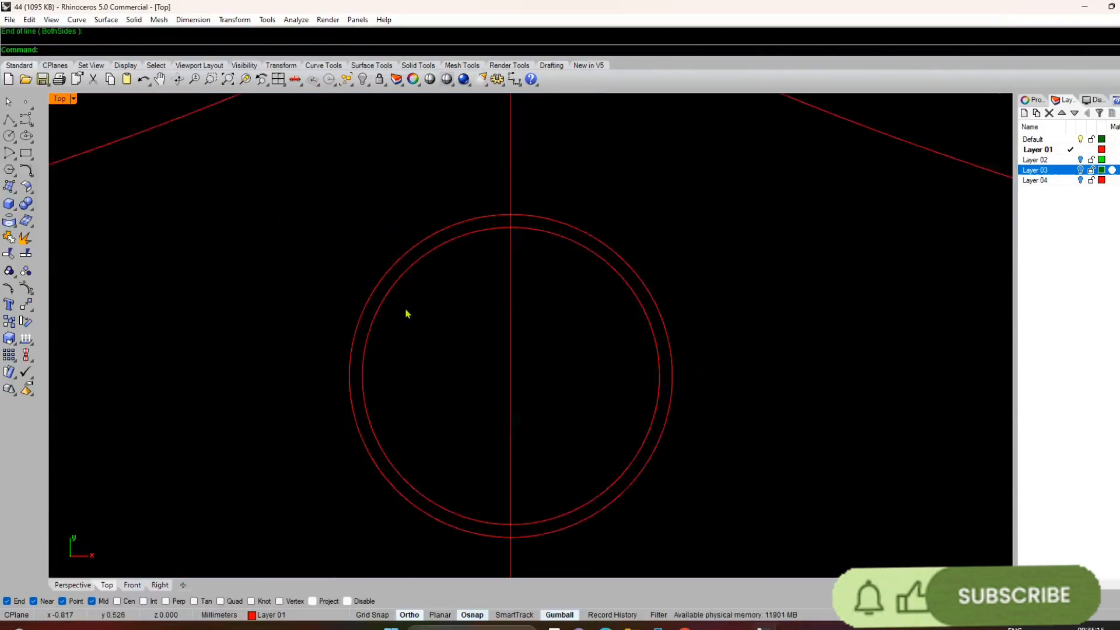
- Offset the outer stone circle inward by 0.8 mm to add a small concentric circle
left_click(406, 253)
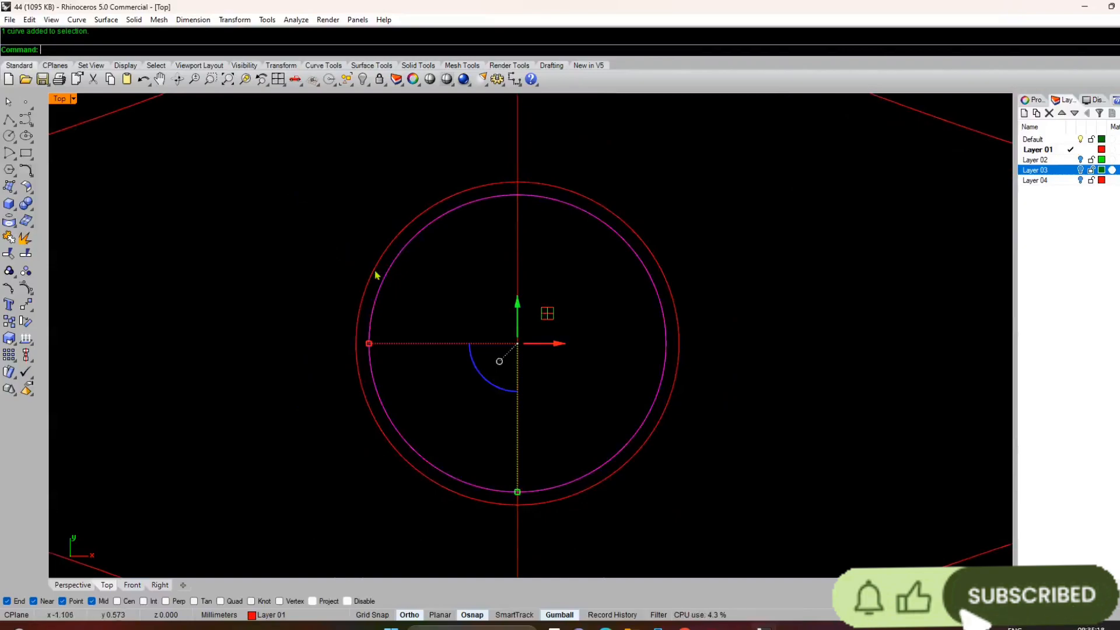
key("Return")
key("Escape")
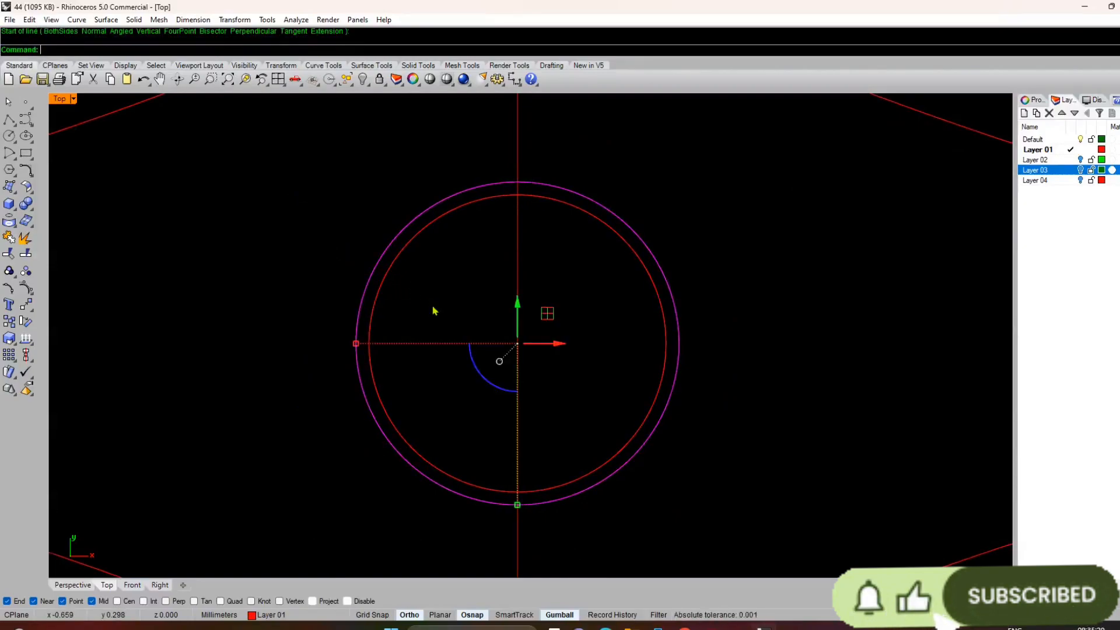
type("90o")
key("Return")
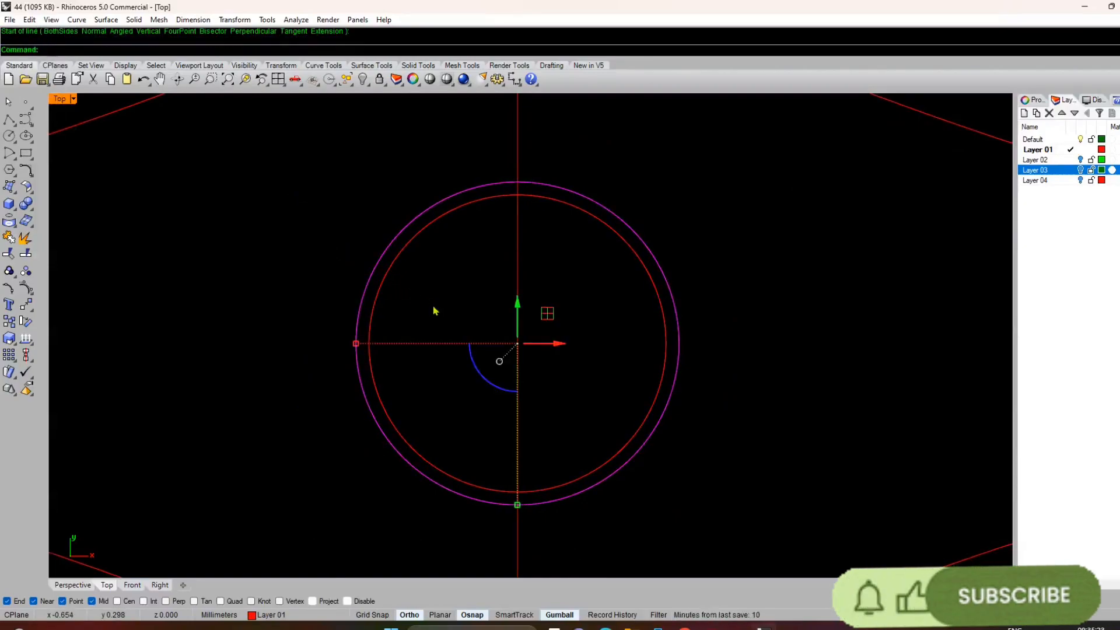
type("oo")
key("Return")
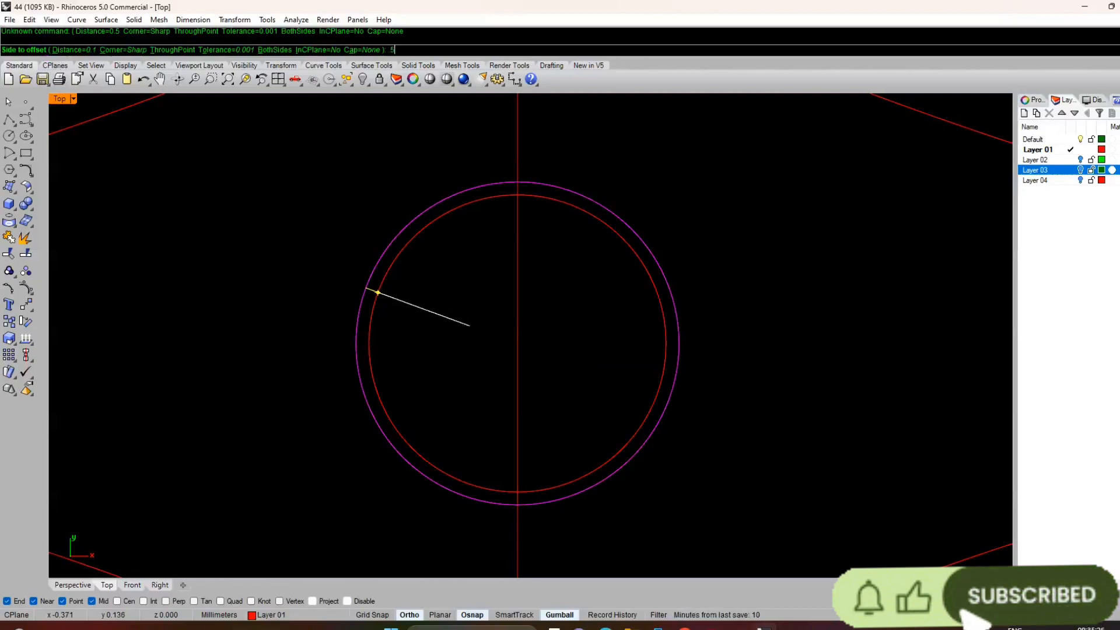
type(".5")
key("Return")
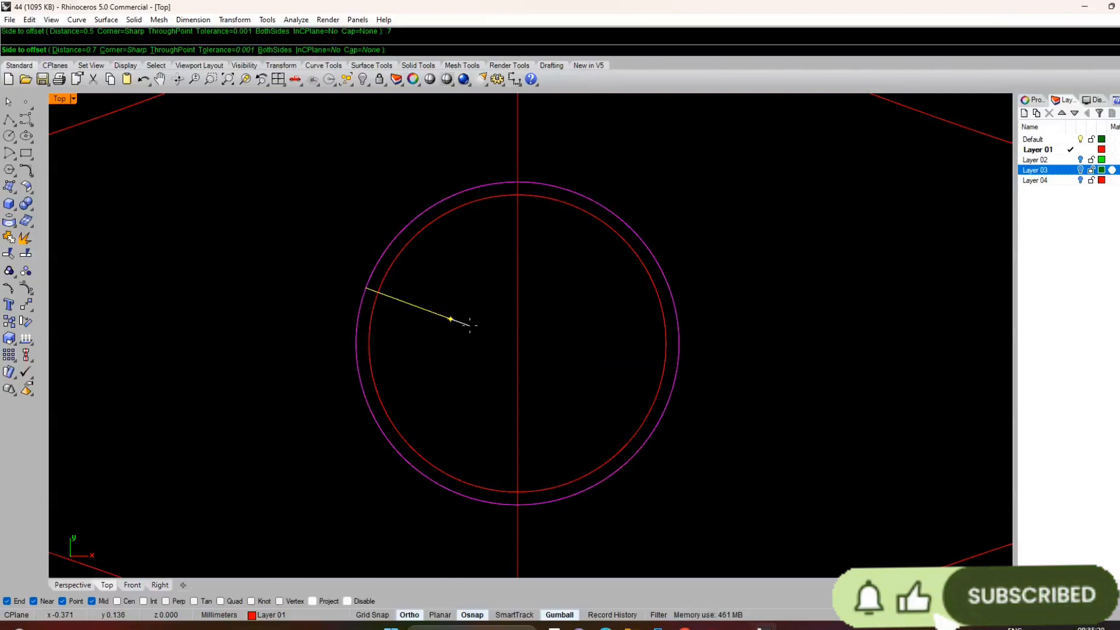
key("Return")
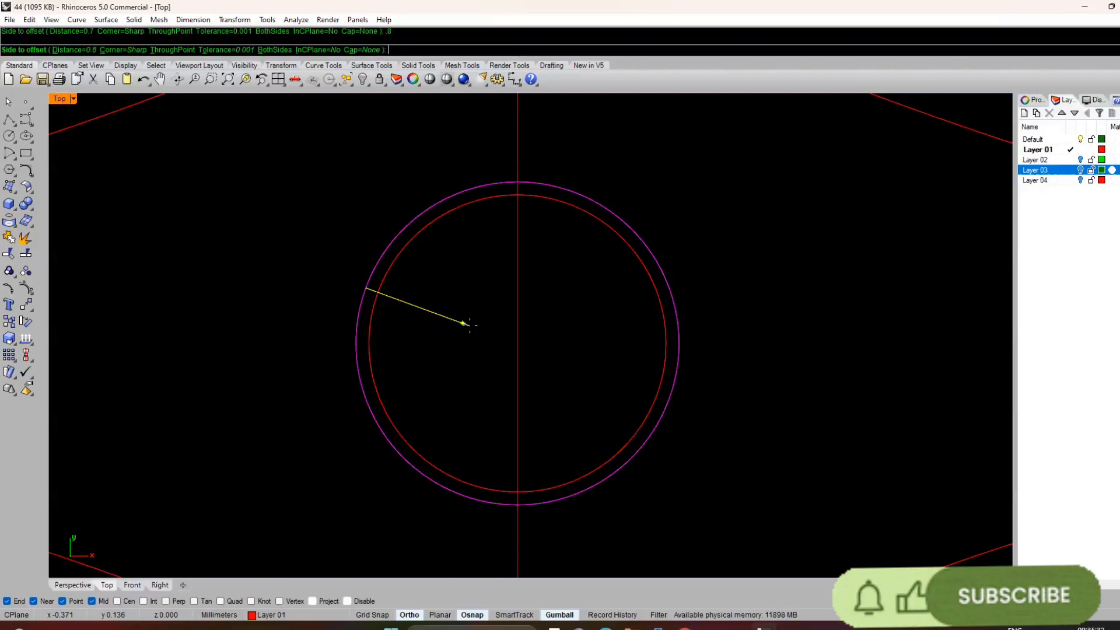
left_click(471, 329)
key("Escape")
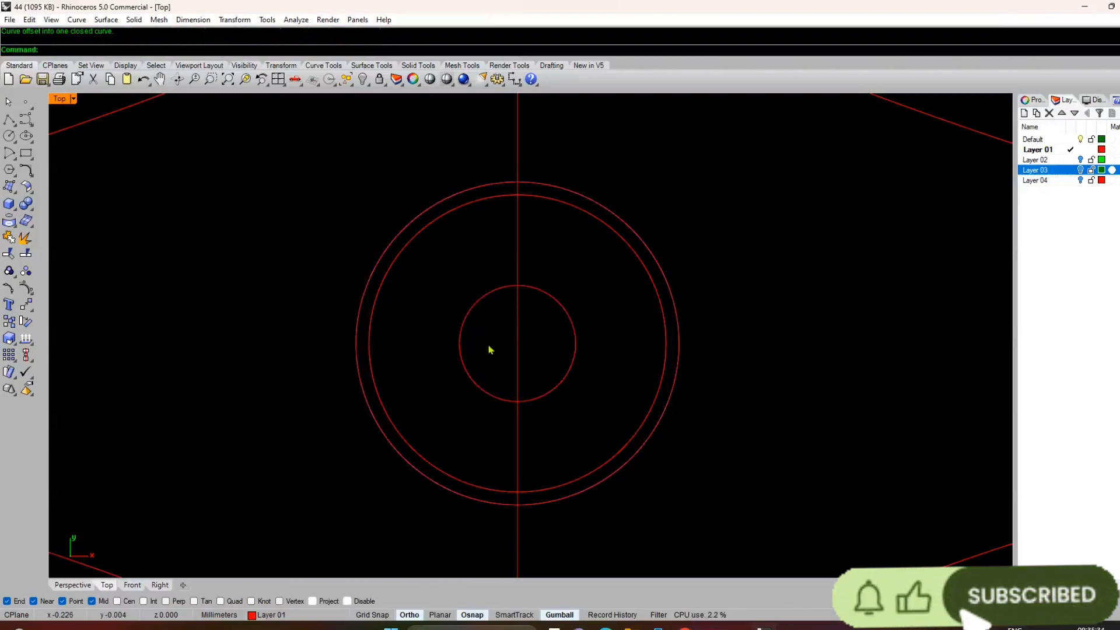
- Measure the smallest circle's diameter with lines drawn from edge to edge
type("line")
key("Return")
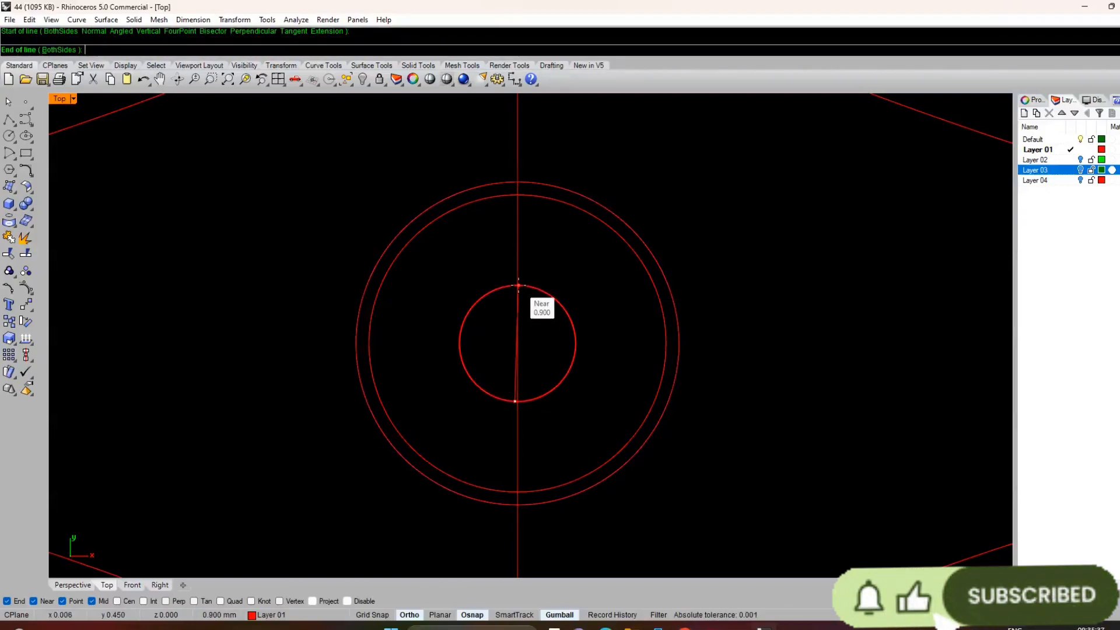
left_click(460, 344)
key("Escape")
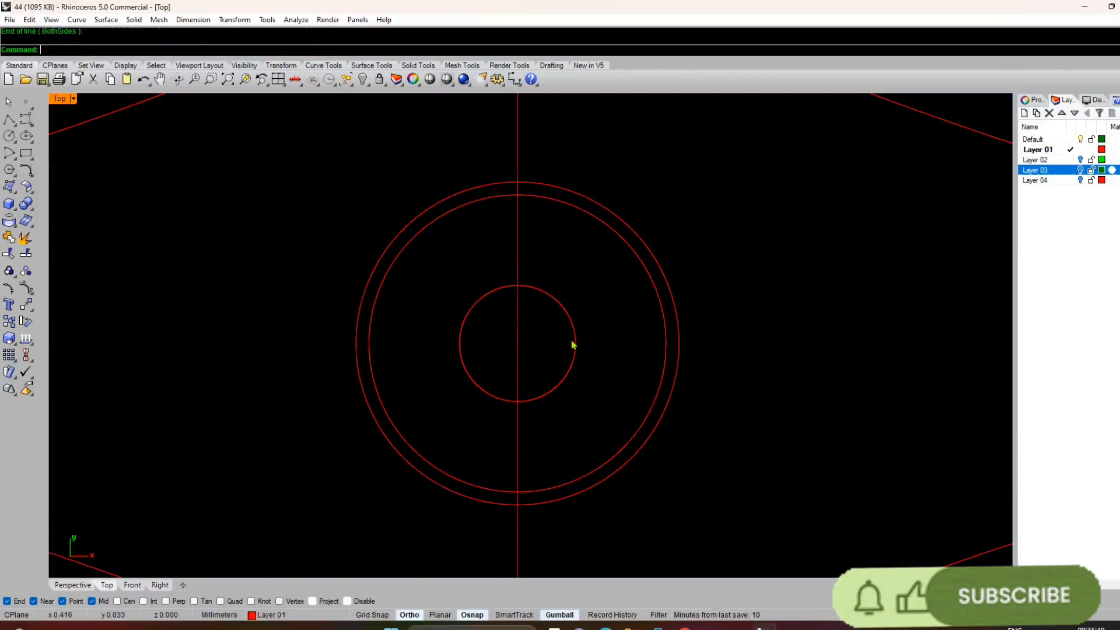
scroll(564, 332, "down", 10)
scroll(536, 311, "up", 8)
right_click(532, 326)
left_click(519, 370)
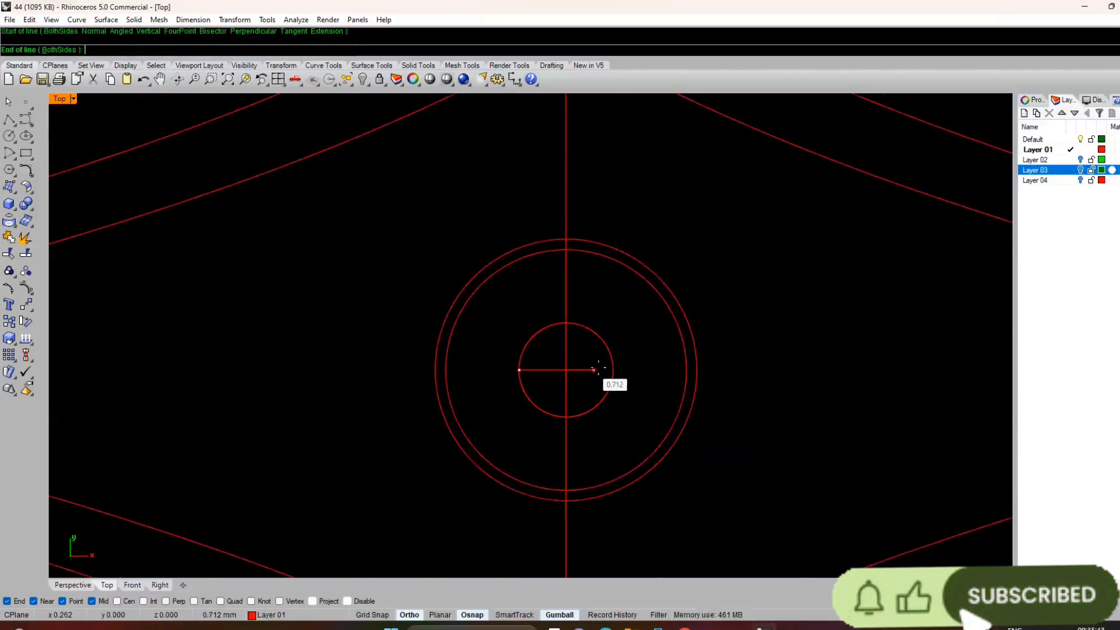
key("Escape")
scroll(493, 318, "down", 5)
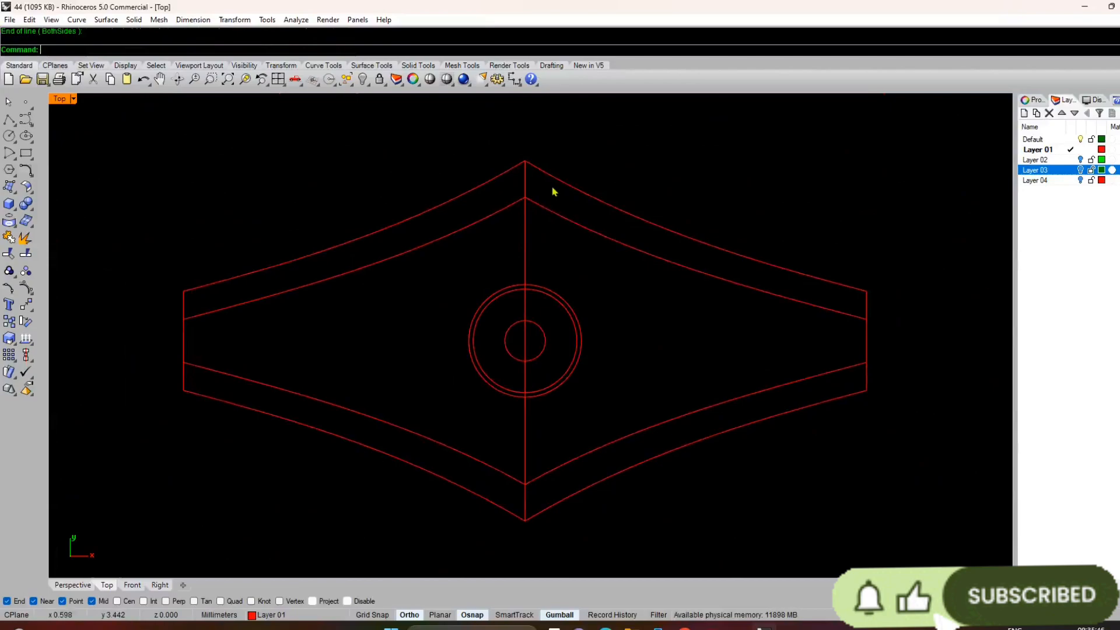
- Show Layer 02's centre lines across the stone circles and start the Circle command
scroll(495, 309, "up", 3)
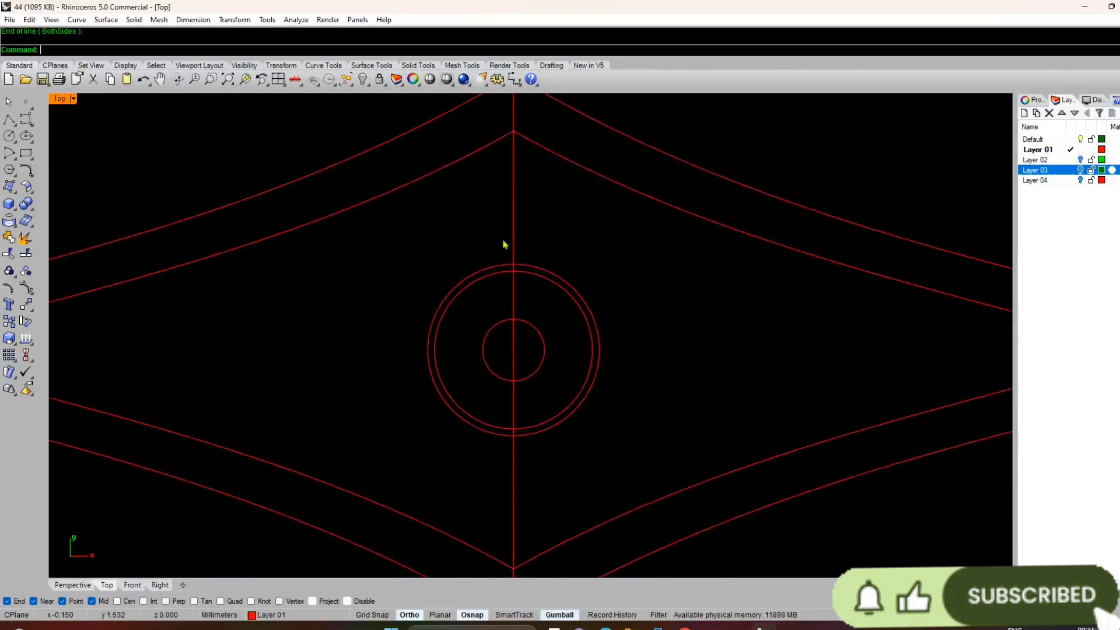
left_click(9, 136)
scroll(510, 292, "up", 4)
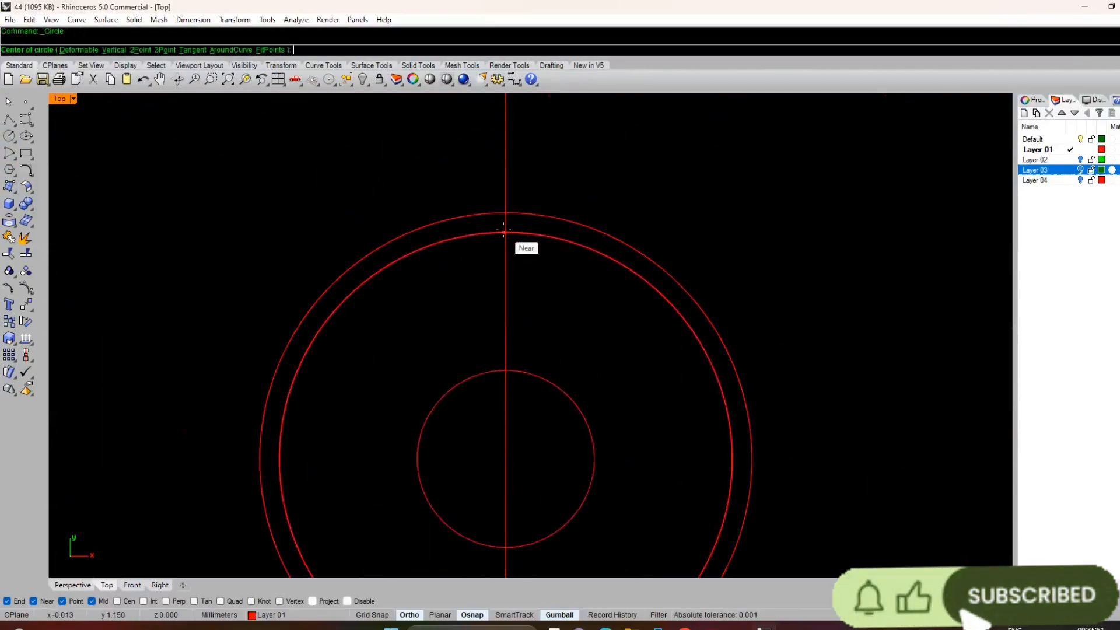
scroll(519, 300, "down", 4)
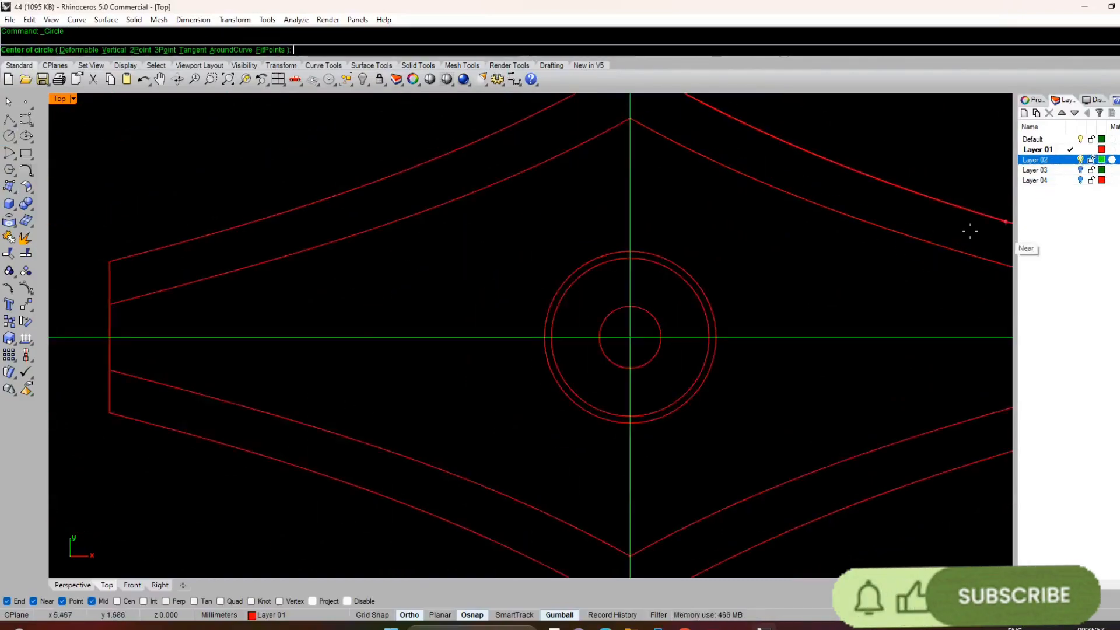
scroll(694, 304, "down", 4)
scroll(668, 340, "up", 5)
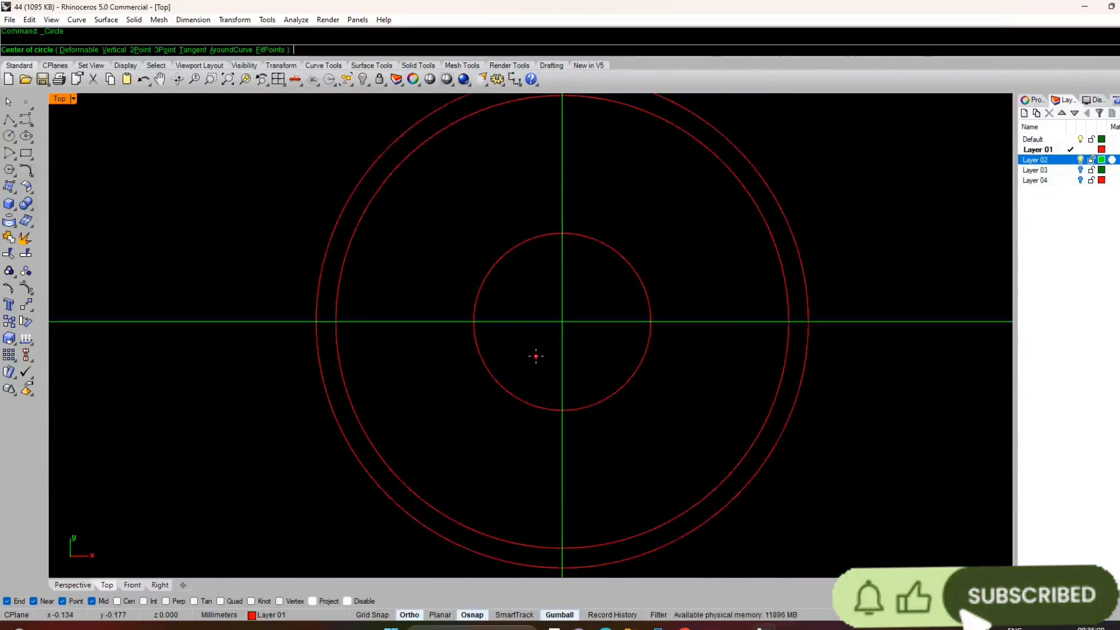
- Try a circle of 0.8 mm radius centred where the inner stone circle crosses the horizontal centre line, and delete it
left_click(787, 323)
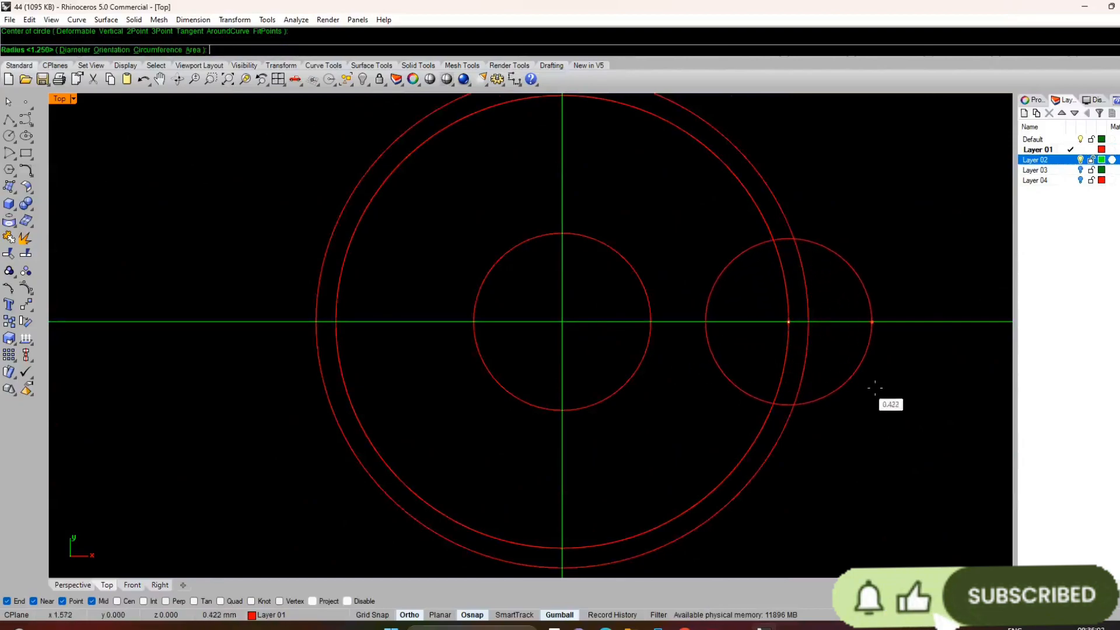
type(".8")
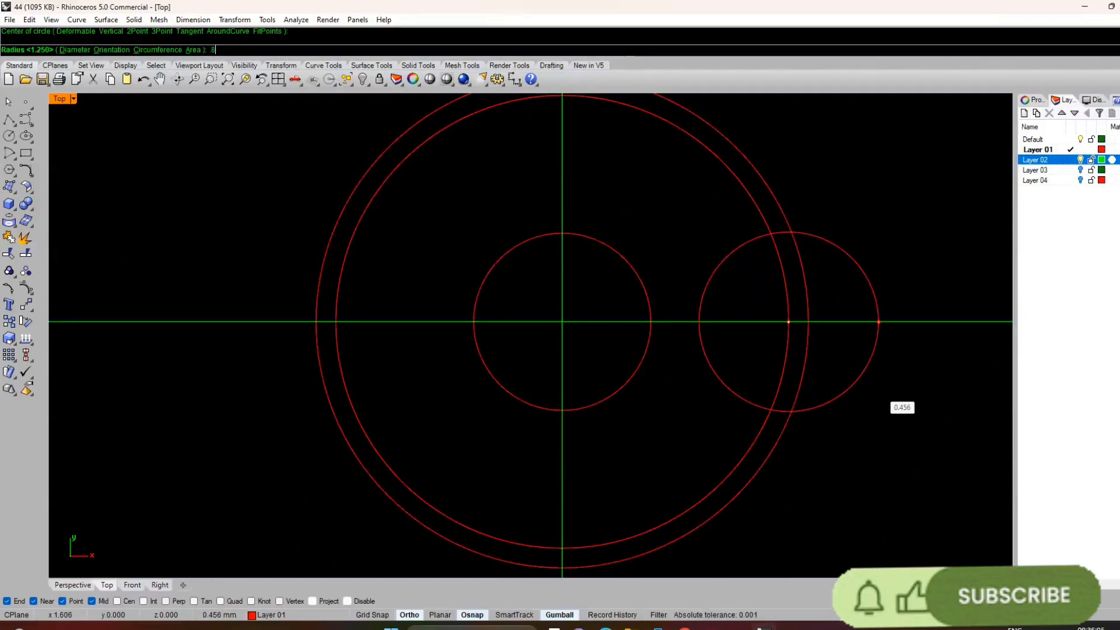
key("Return")
left_click(878, 460)
key("Delete")
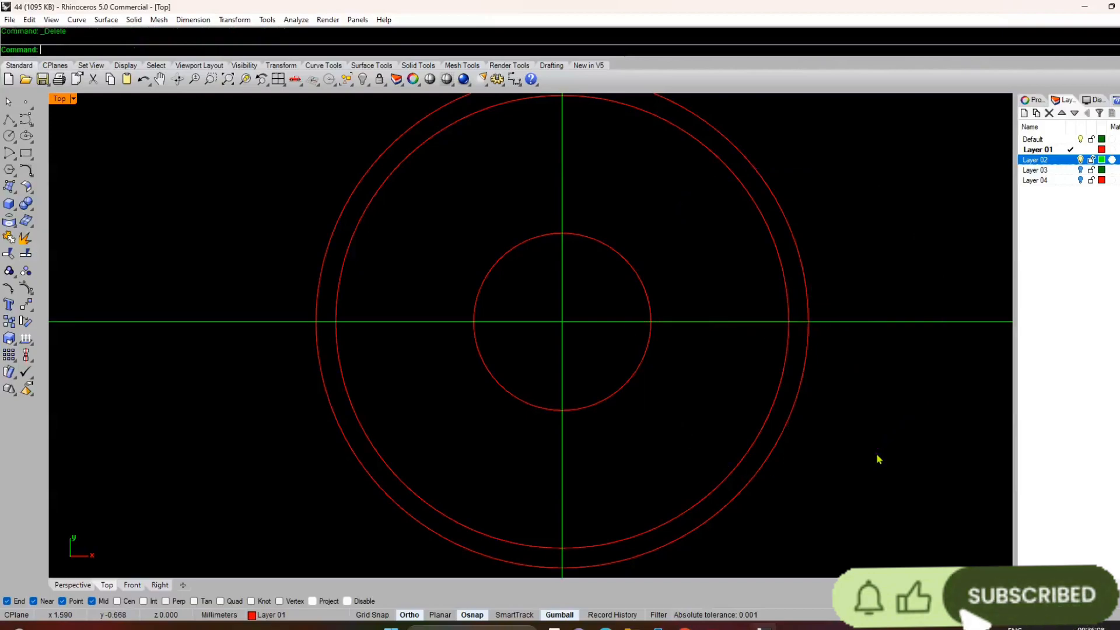
- Draw a prong circle of 0.3 mm radius centred where the inner stone circle crosses the horizontal centre line
key("Return")
left_click(790, 321)
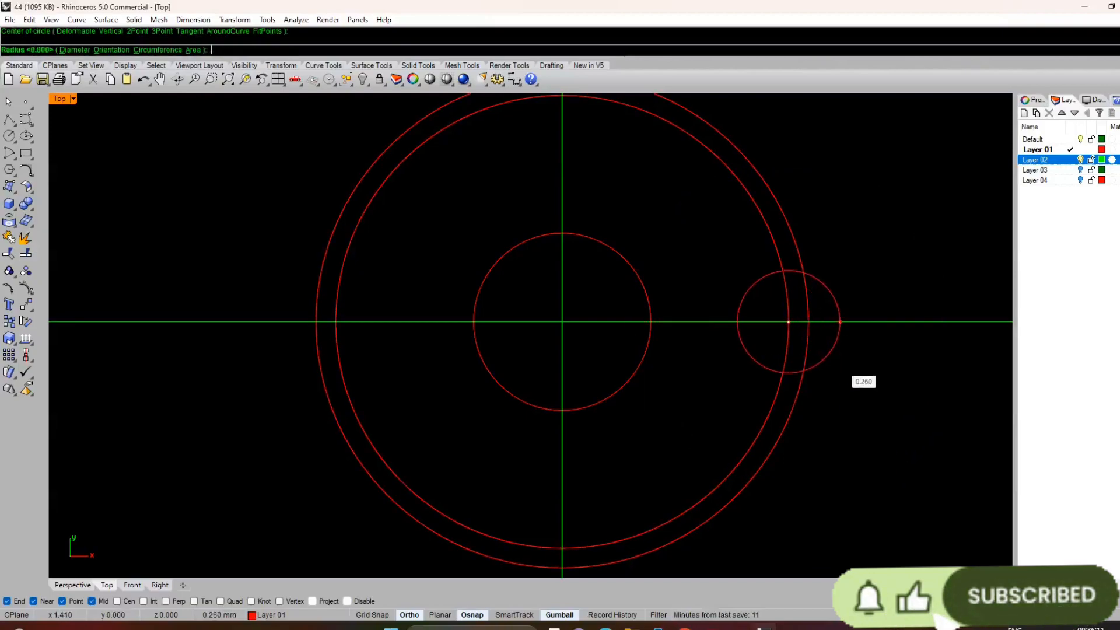
type(".3")
key("Return")
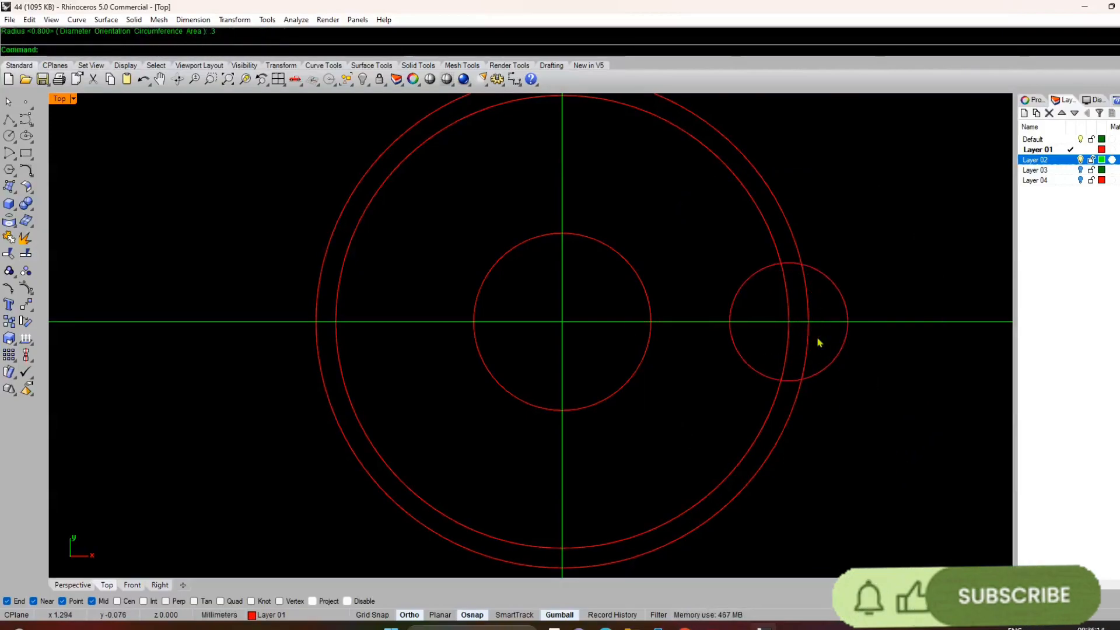
key("Return")
left_click(727, 322)
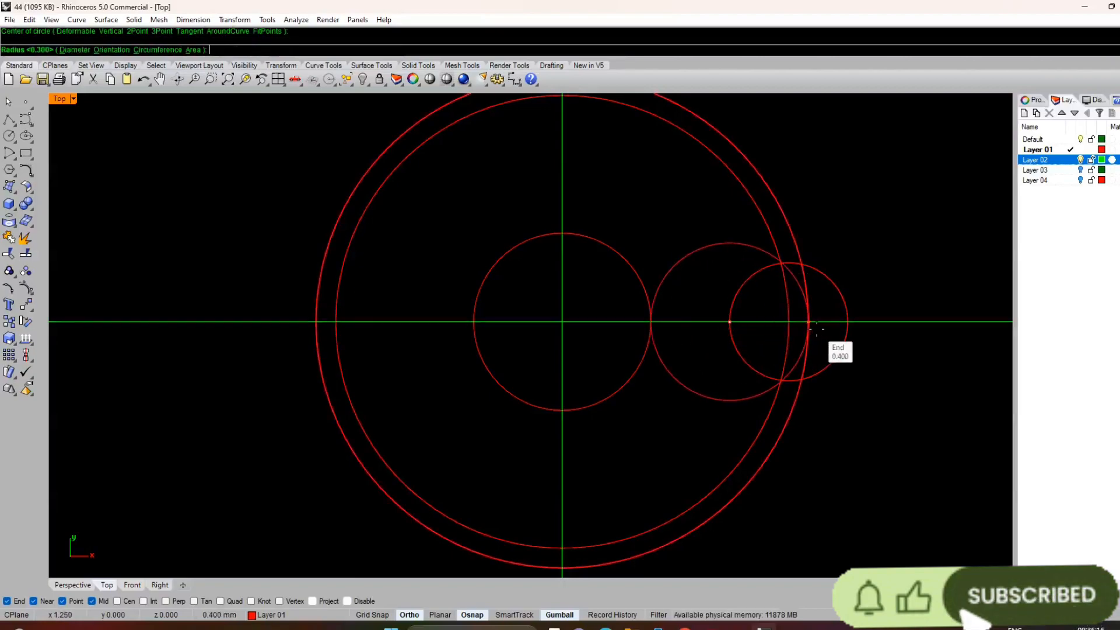
key("Escape")
- Measure the 0.3 mm radius prong circle's diameter with a line along the horizontal centre line
type("Line")
key("Return")
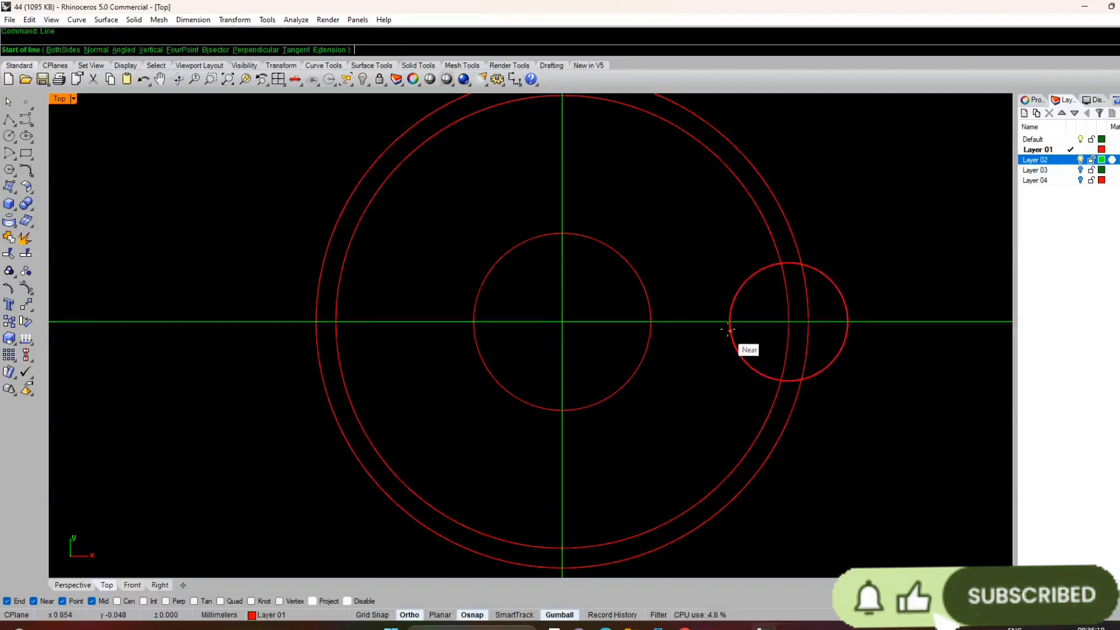
left_click(730, 322)
key("Escape")
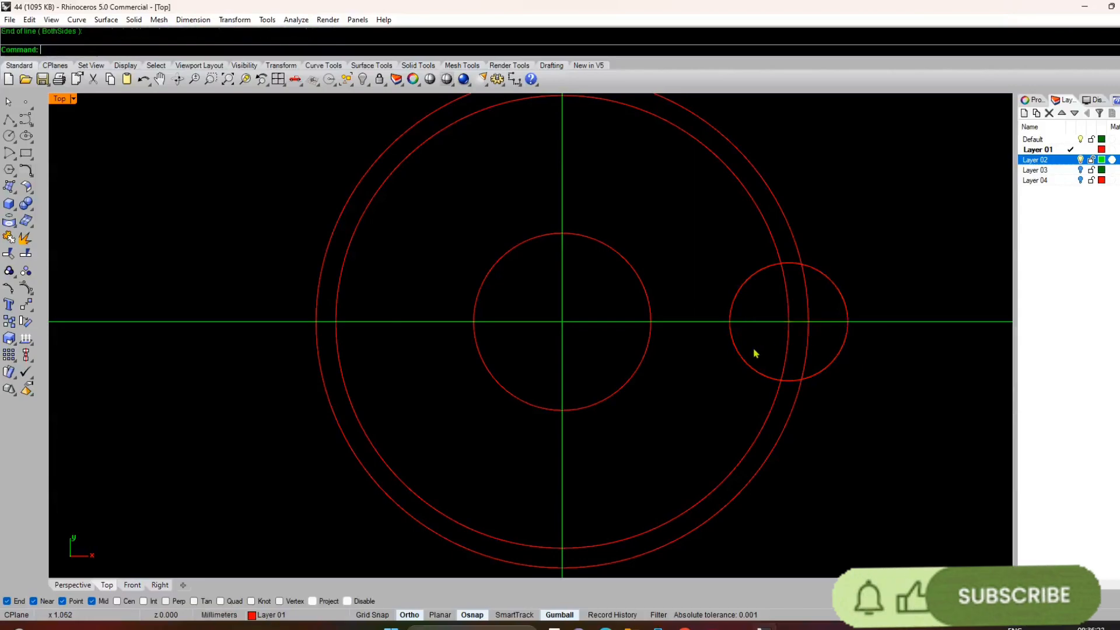
- Try the prong circle shifted outward along the horizontal centre line, and delete it
scroll(754, 356, "down", 6)
scroll(754, 359, "up", 6)
left_click(743, 342)
left_click_drag(719, 358, 788, 363)
scroll(744, 372, "down", 2)
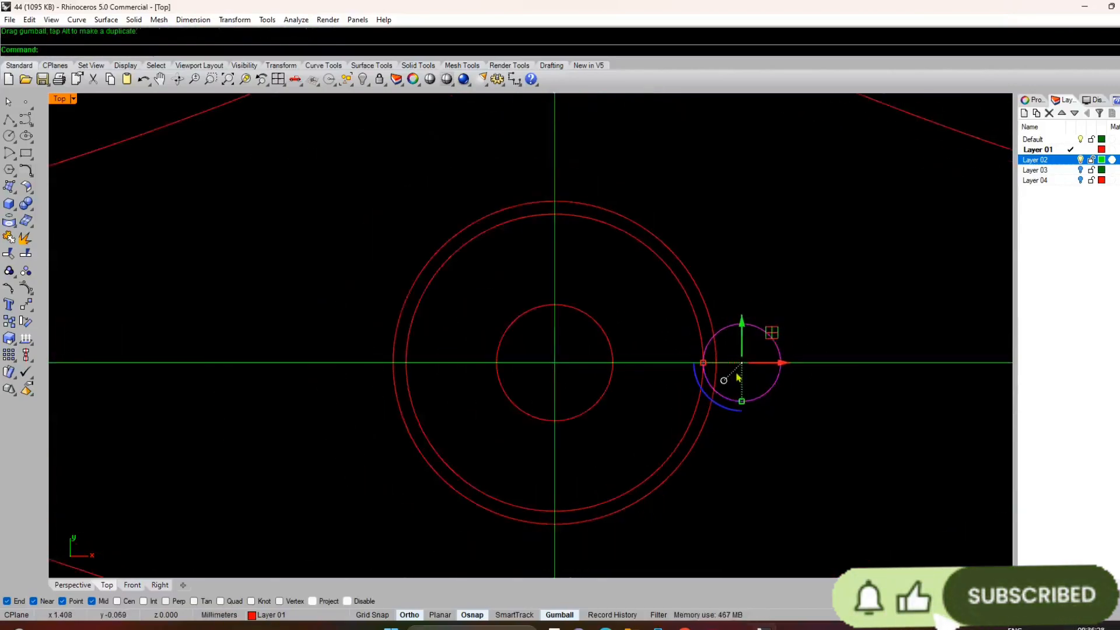
key("Delete")
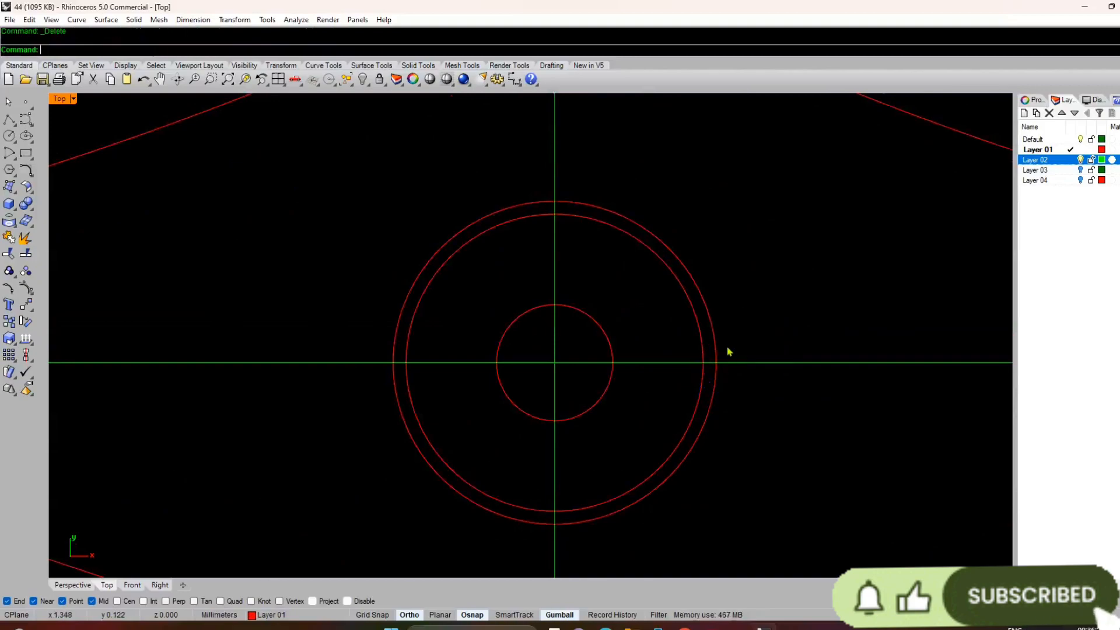
- Draw a prong circle of 0.35 mm radius centred where the inner stone circle crosses the horizontal centre line
left_click(9, 136)
left_click(703, 363)
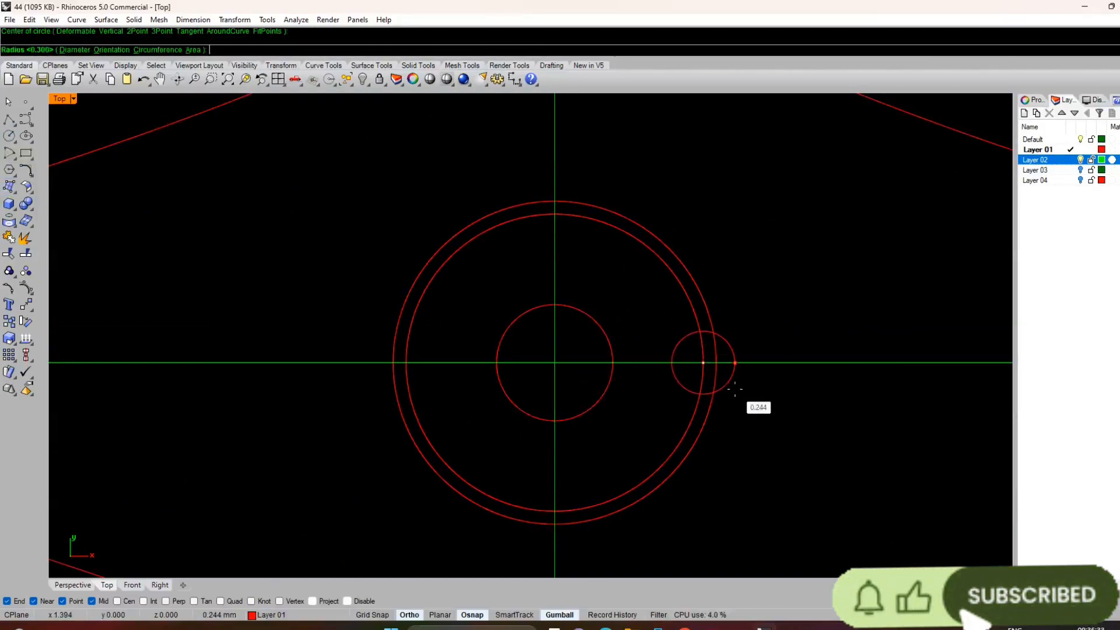
type(".350")
key("Return")
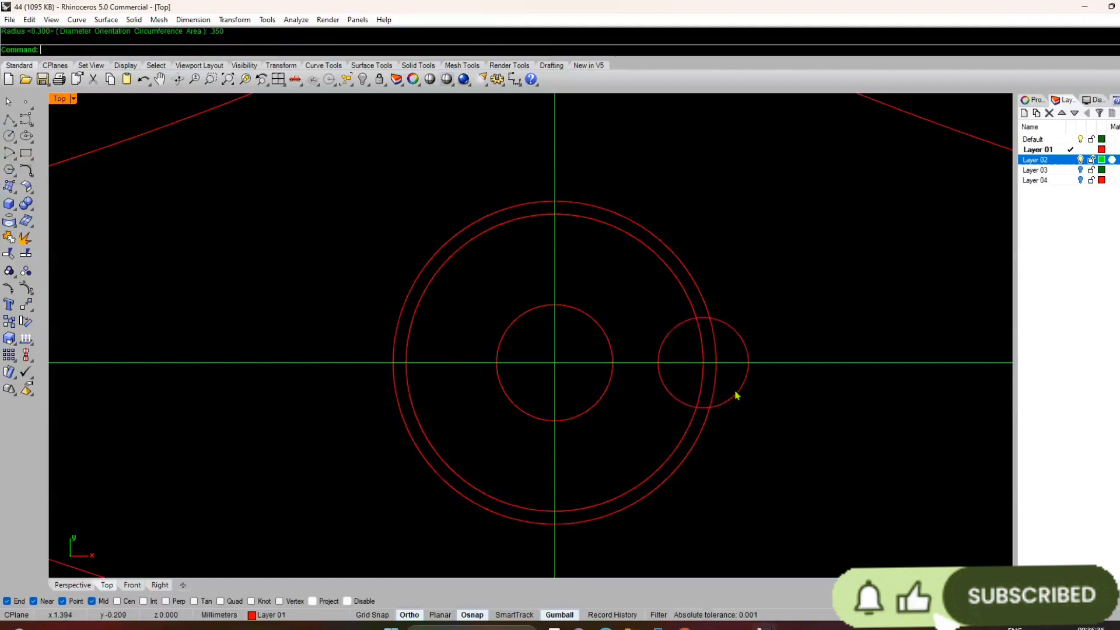
- Measure the 0.35 mm radius prong circle's diameter with a line from edge to edge
type("line")
key("Return")
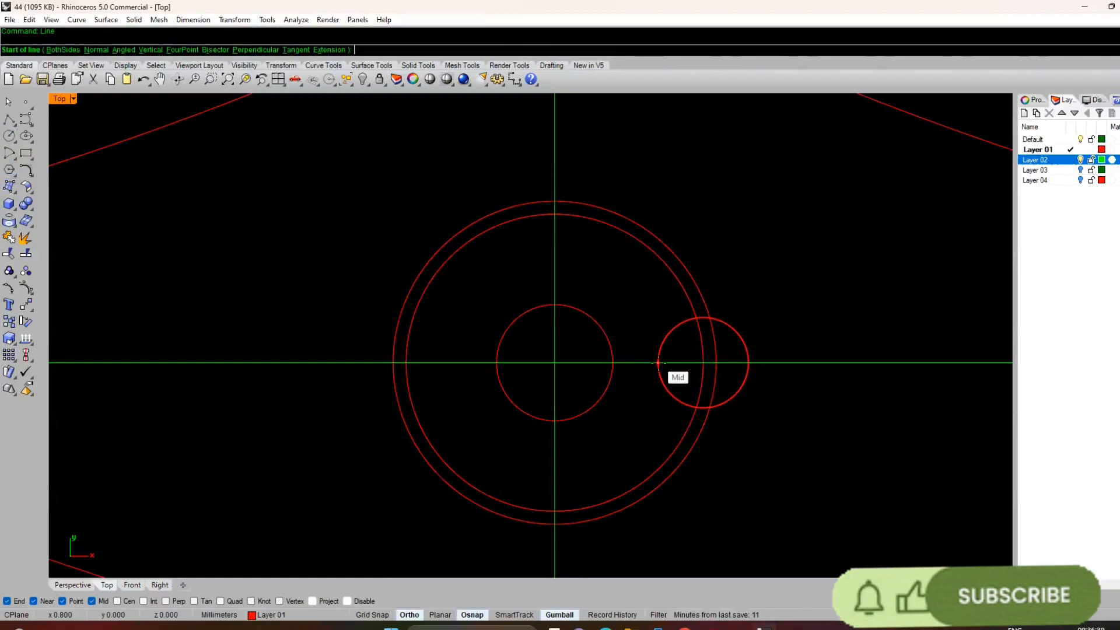
left_click(659, 363)
left_click(748, 364)
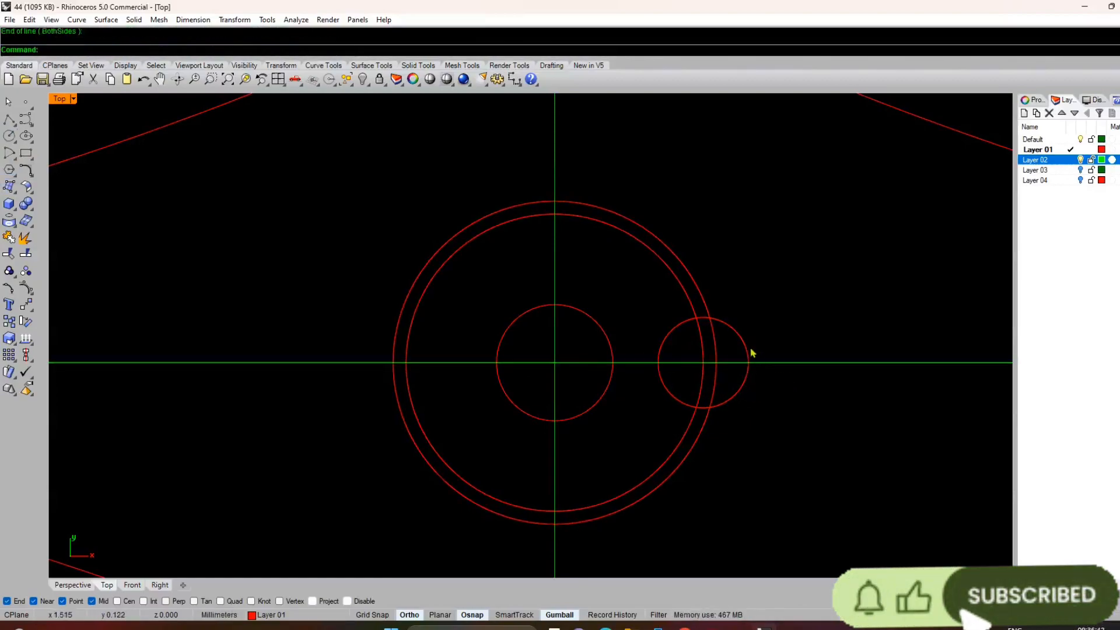
- Move the prong circle outward until its edge touches the inner stone circle, and shift it back 0.1 mm towards the centre
left_click(748, 357)
left_click_drag(747, 363, 789, 363)
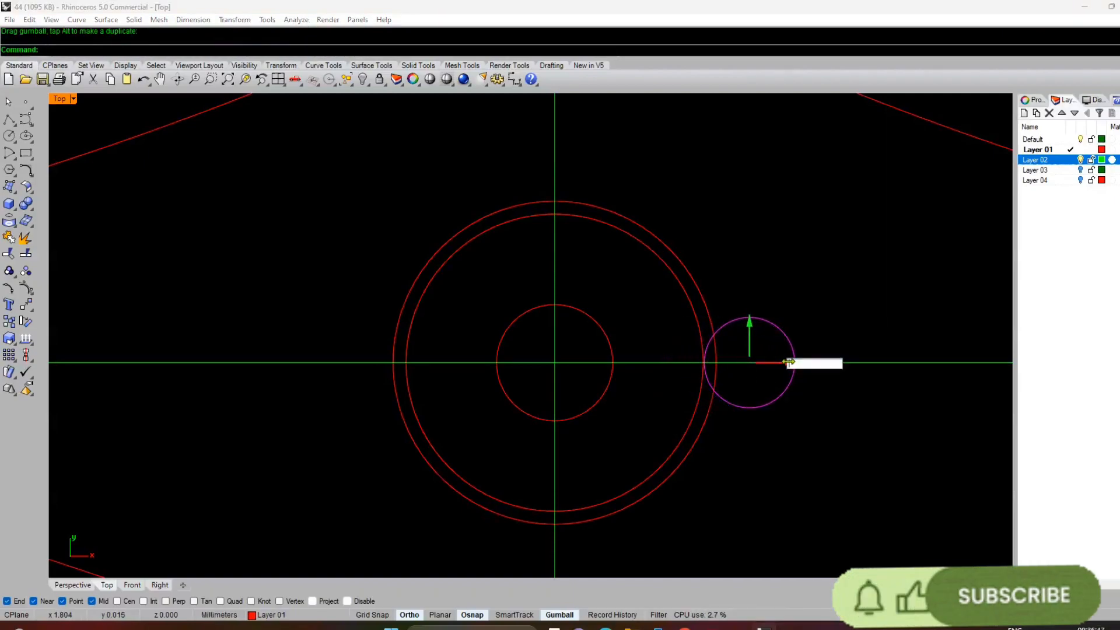
type("1")
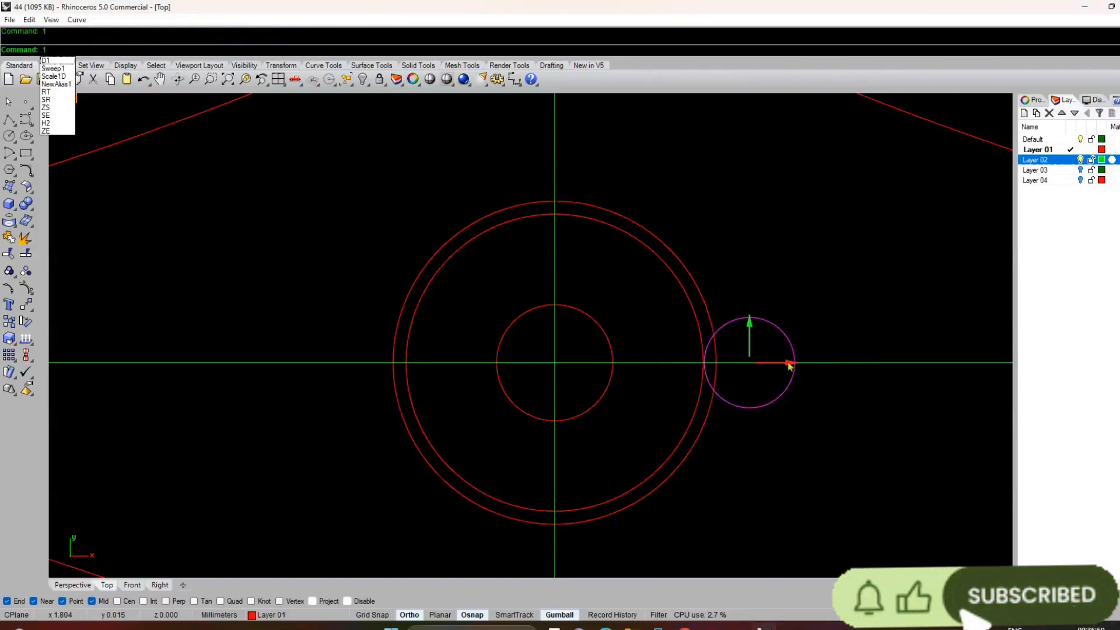
key("Return")
left_click(790, 350)
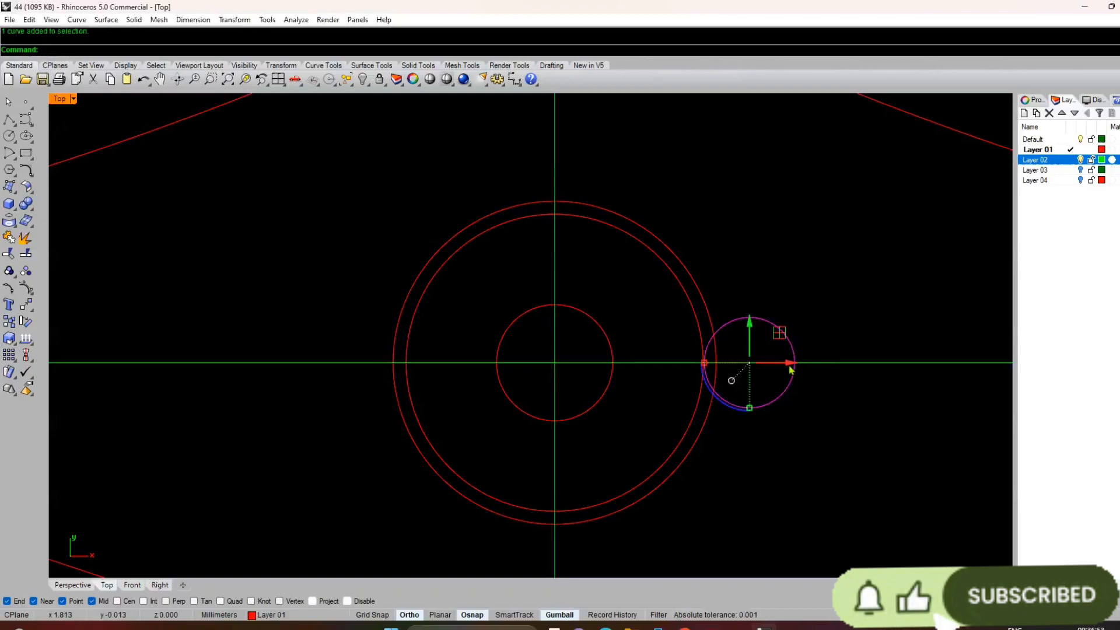
left_click(790, 364)
type("-.1")
key("Return")
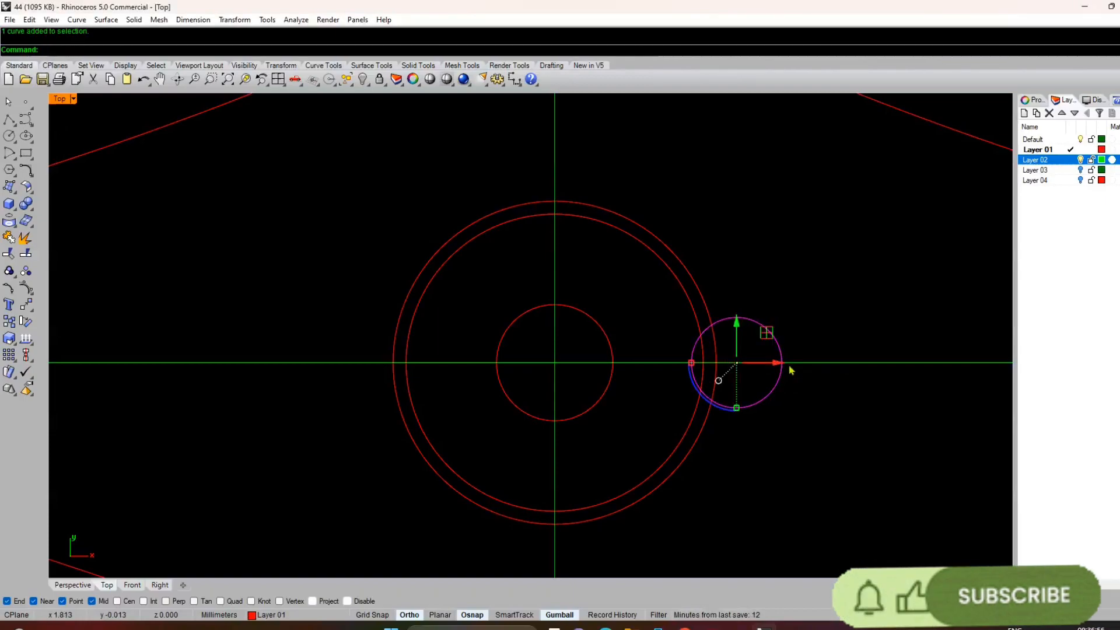
- Shift the prong circle another 0.1 mm towards the stone's centre
left_click(800, 310)
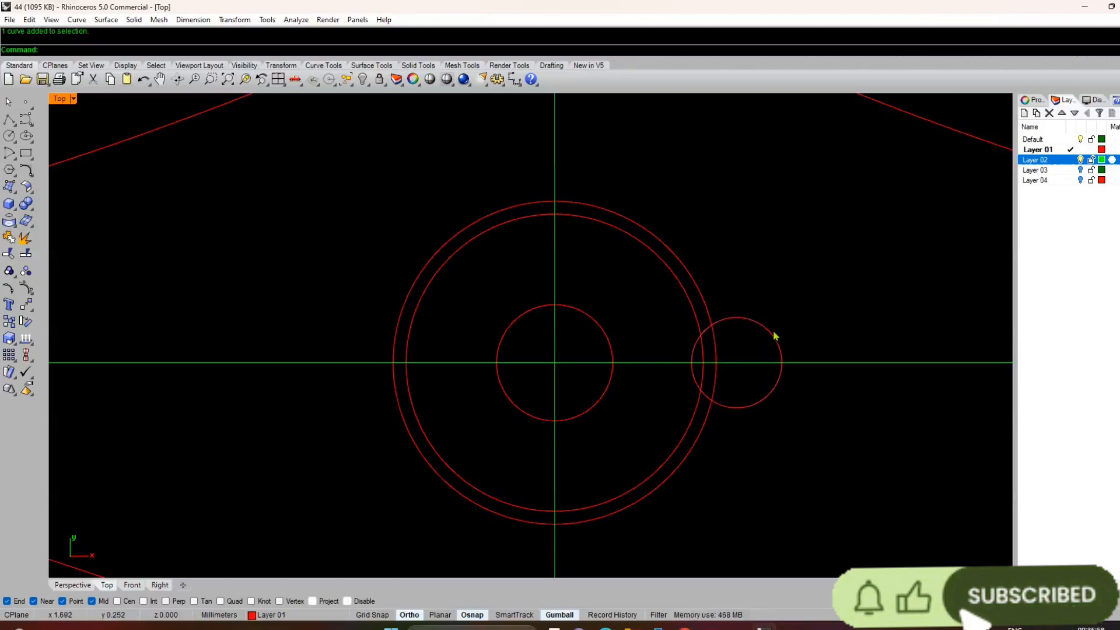
left_click(774, 334)
left_click(778, 363)
type("-")
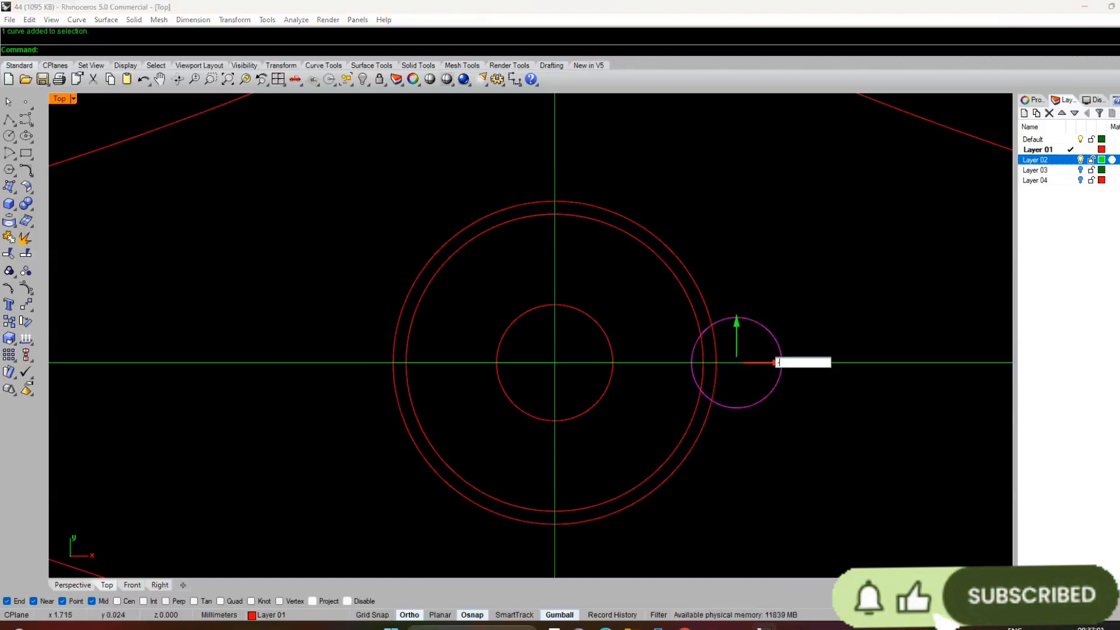
type(".1")
key("Return")
- Polar-array the prong circle about the origin with 4 items over a 360-degree fill angle
left_click(786, 252)
left_click(736, 320)
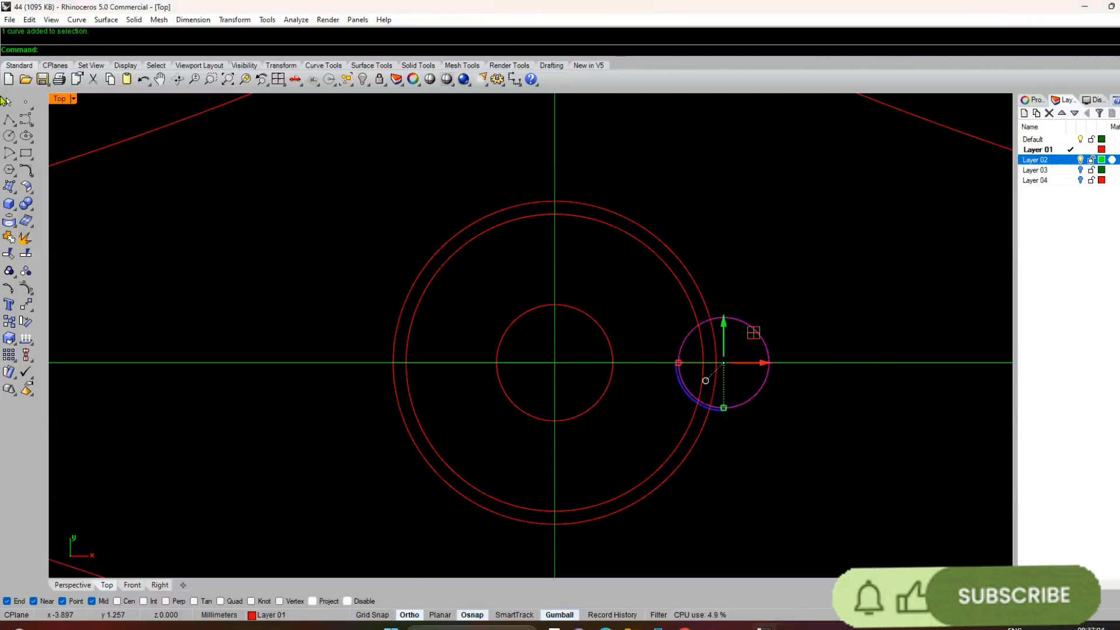
left_click(235, 19)
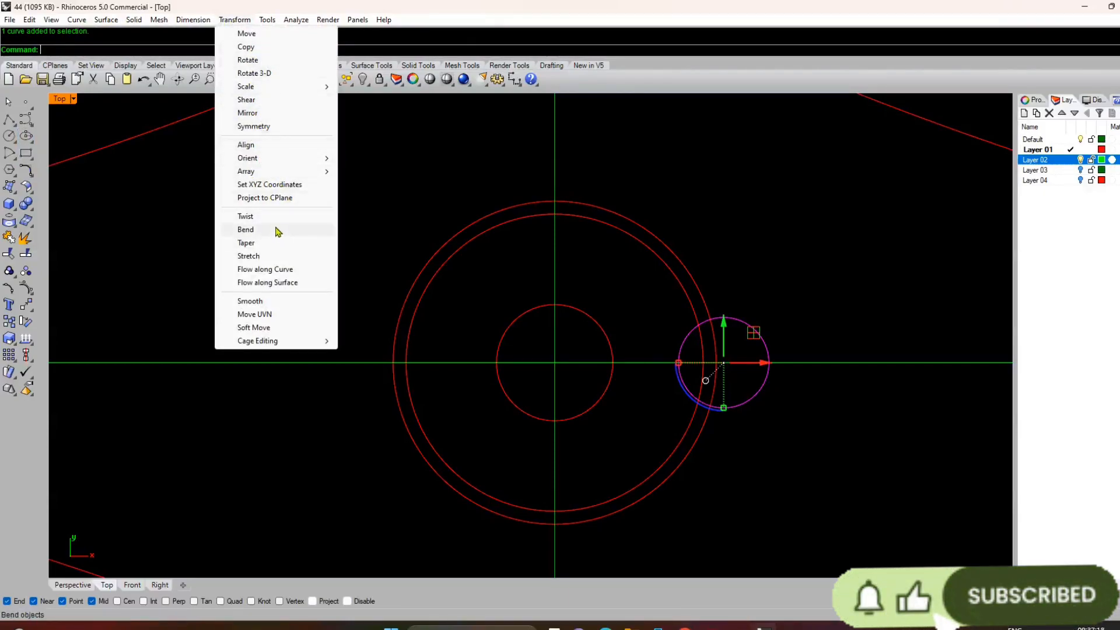
mouse_move(250, 171)
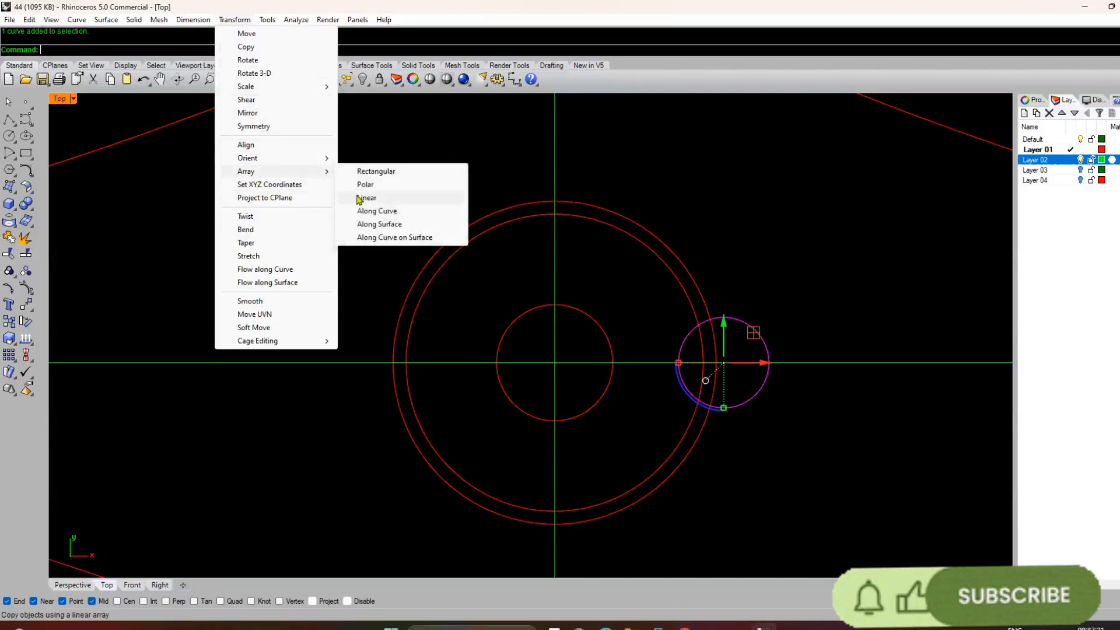
left_click(366, 185)
type("0")
key("Return")
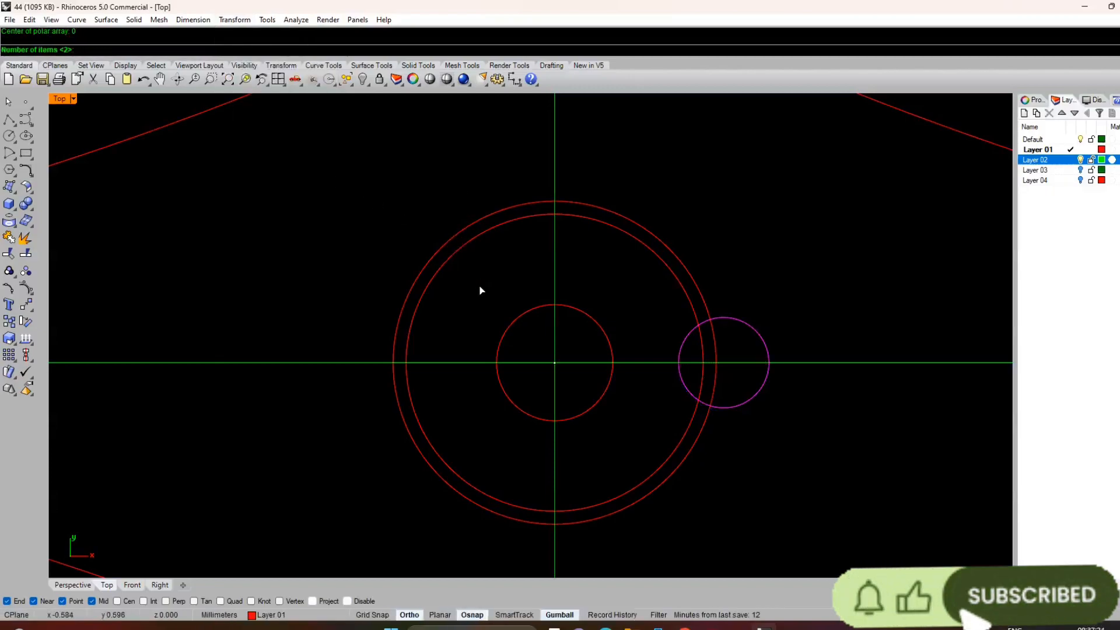
type("4")
key("Return")
key("Return")
key("Return")
- Make Default the current layer and hide Layer 02
scroll(479, 292, "down", 8)
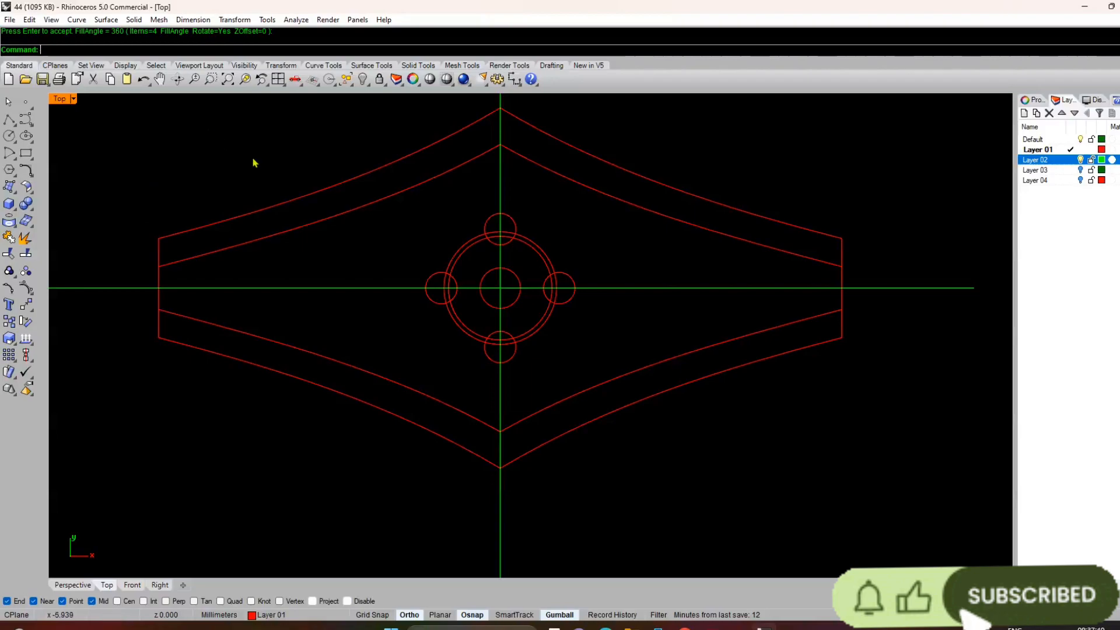
double_click(1056, 144)
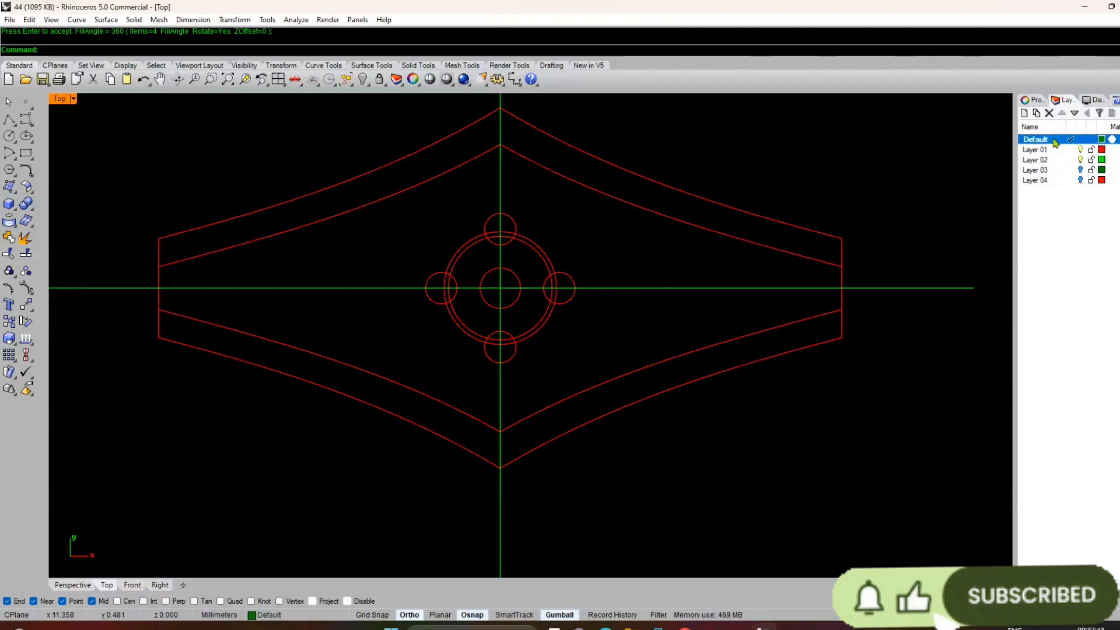
left_click(1084, 159)
- Trim away the part of the vertical centreline inside the inner stone circle, using that circle as the cutting object
scroll(533, 338, "up", 6)
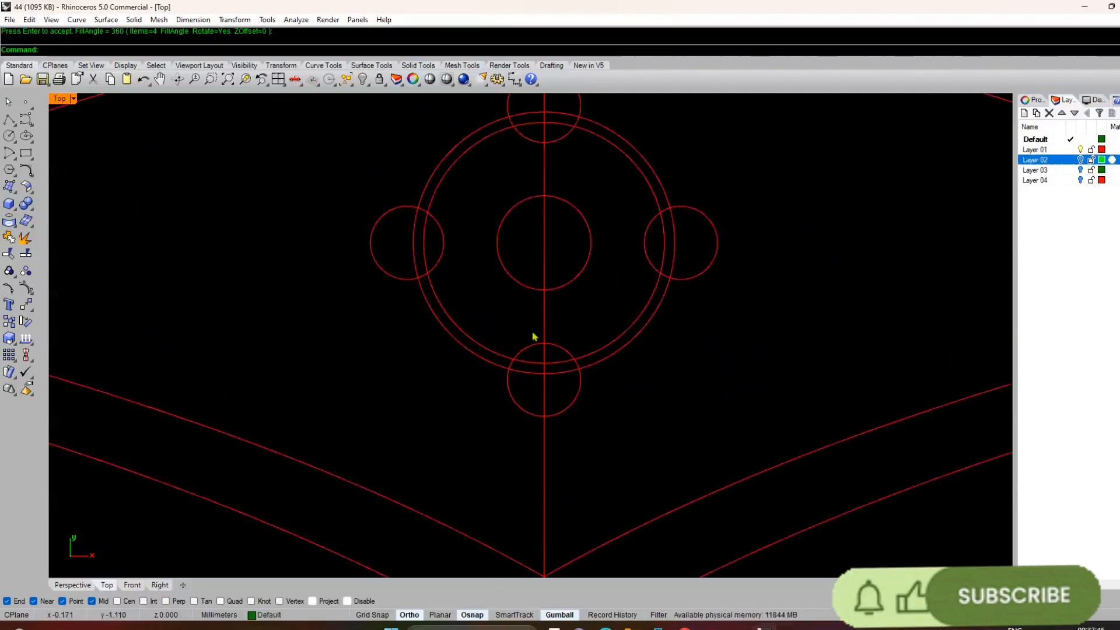
scroll(506, 315, "down", 4)
left_click(530, 344)
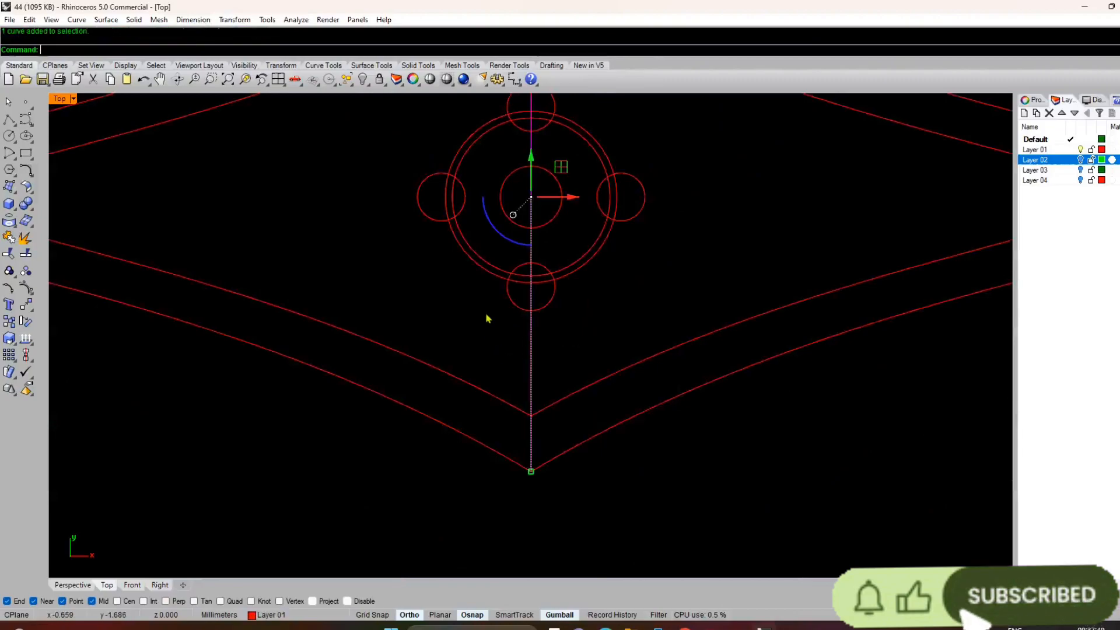
scroll(523, 273, "up", 8)
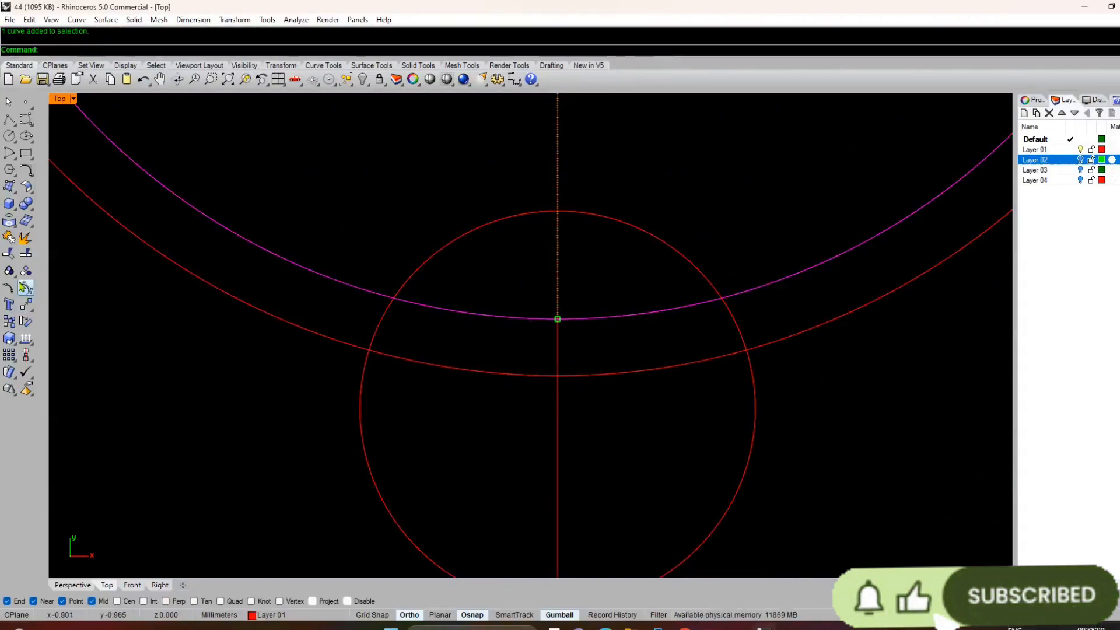
left_click(8, 254)
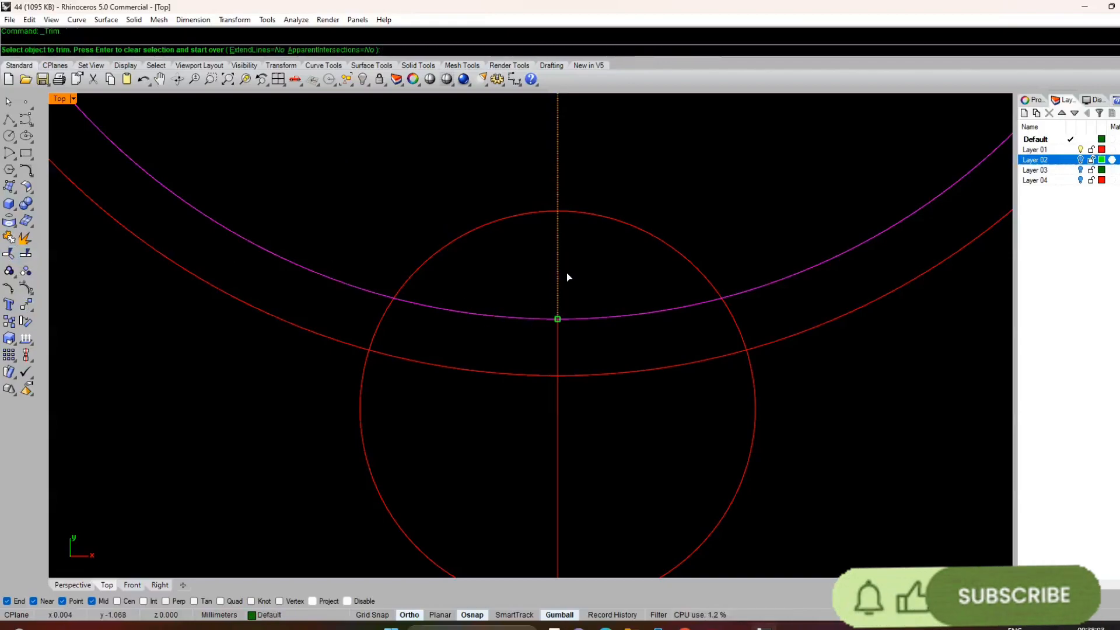
scroll(538, 370, "down", 2)
scroll(539, 370, "down", 5)
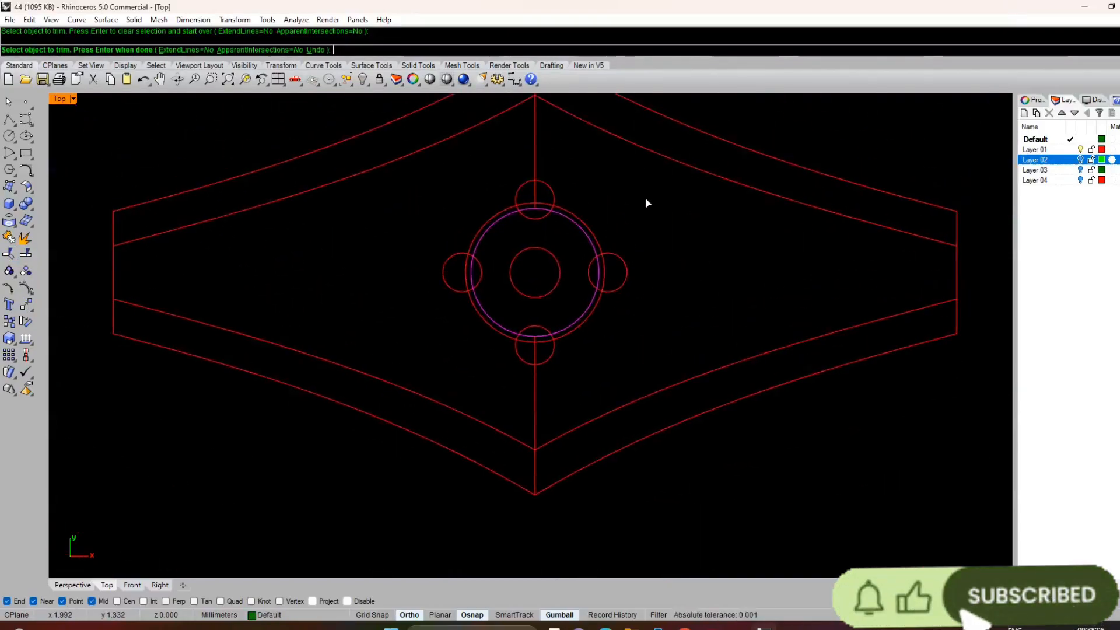
key("Return")
key("Escape")
- Trim the upper centreline segment back to the outer stone circle
scroll(539, 172, "up", 4)
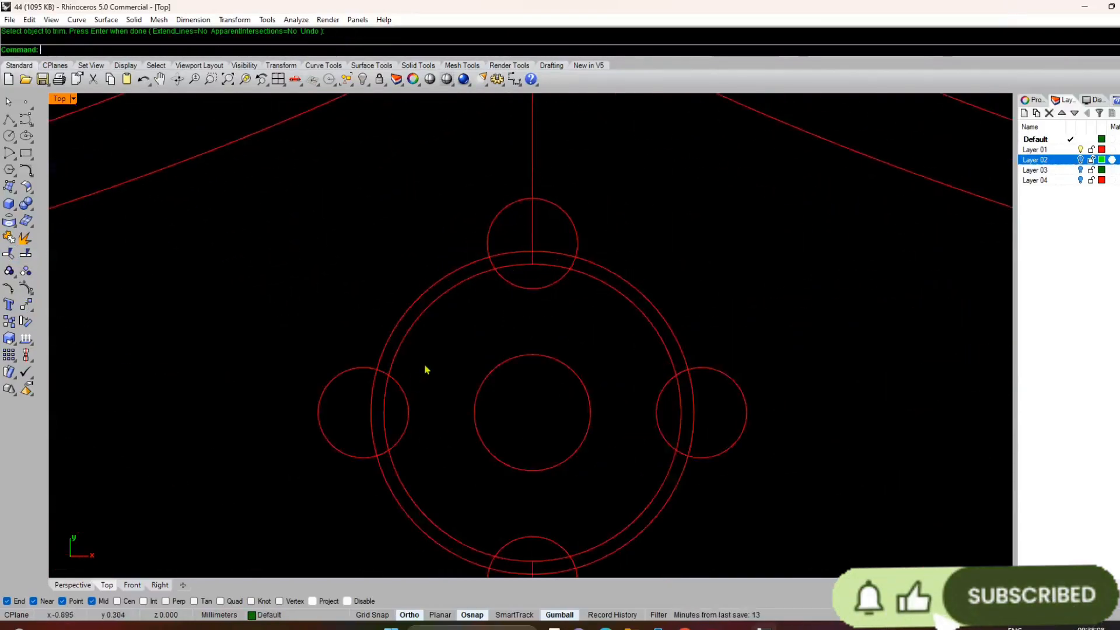
scroll(531, 275, "up", 10)
left_click(567, 195)
right_click(568, 196)
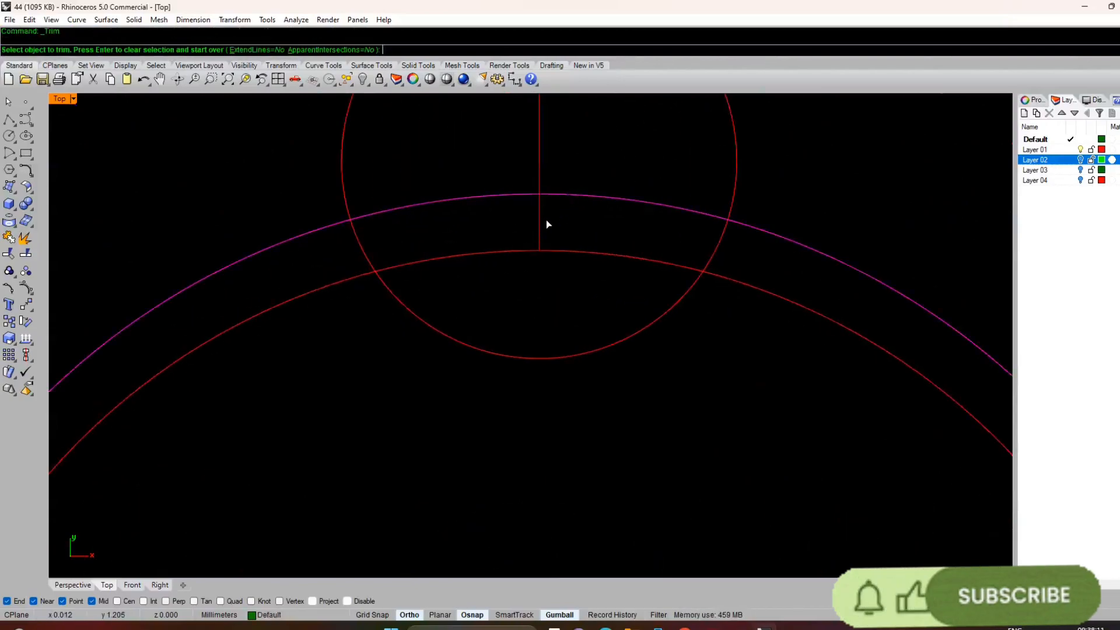
left_click(542, 228)
scroll(546, 232, "down", 6)
- Trim the lower centreline segment between the two stone circles so that it ends at the outer one
scroll(557, 282, "up", 8)
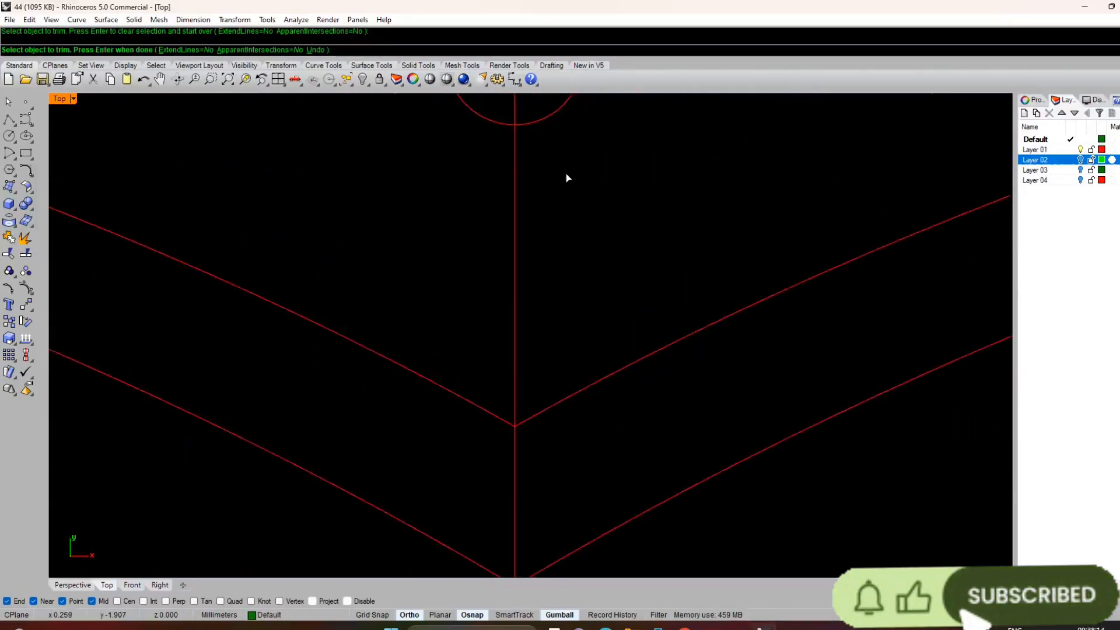
scroll(550, 147, "up", 4)
right_click_drag(548, 144, 542, 372)
right_click(537, 269)
left_click(527, 232)
right_click(528, 235)
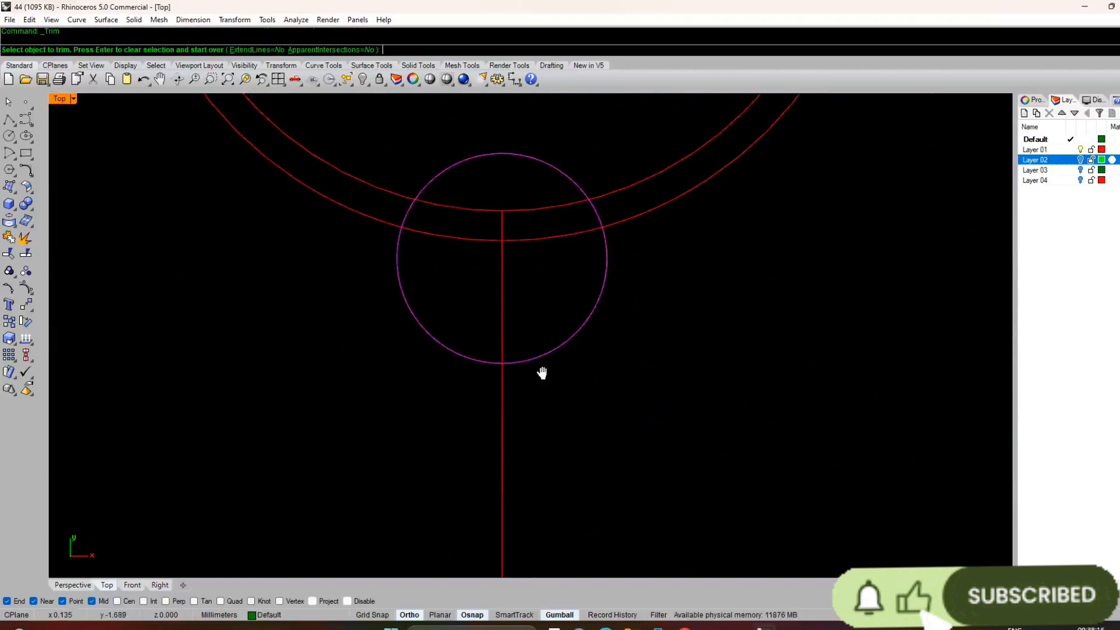
left_click(509, 219)
right_click(507, 233)
scroll(521, 334, "down", 5)
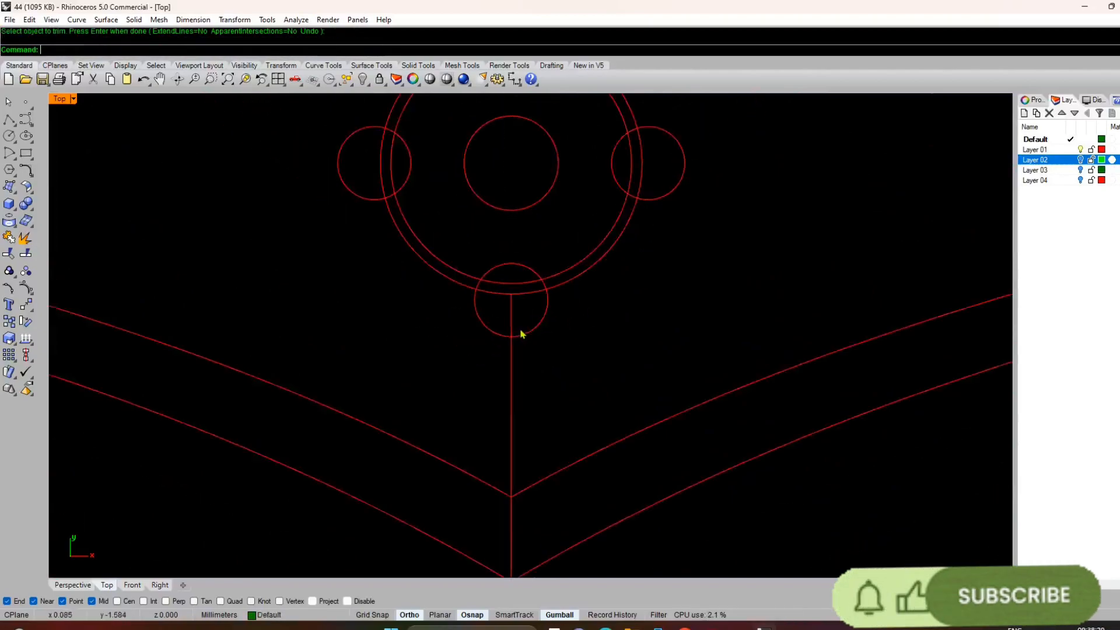
scroll(521, 334, "down", 8)
right_click_drag(548, 298, 542, 363)
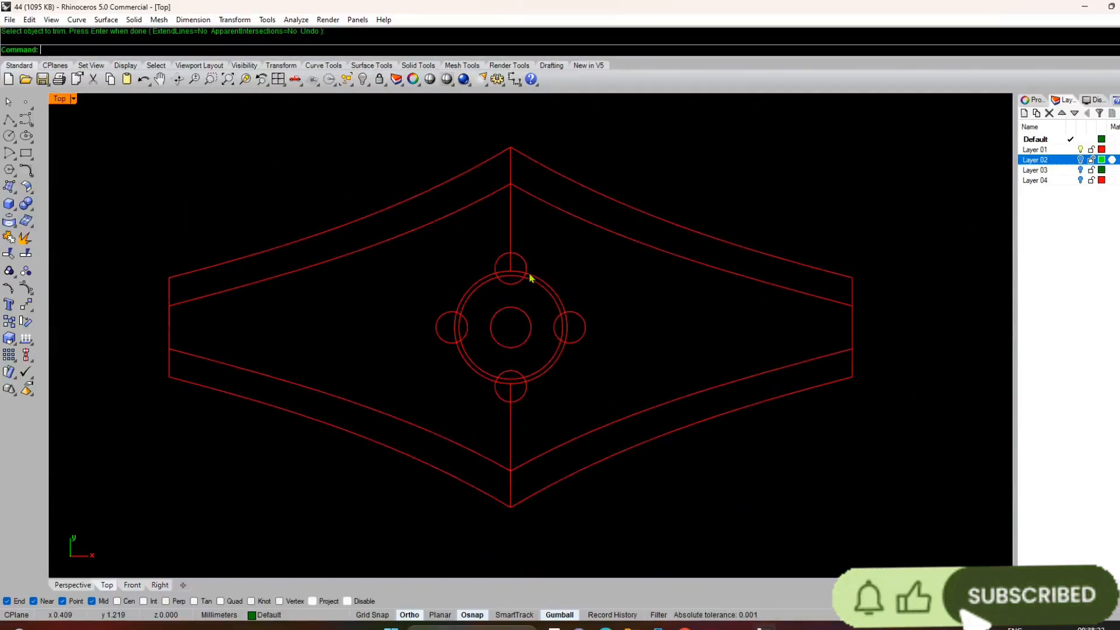
left_click(9, 19)
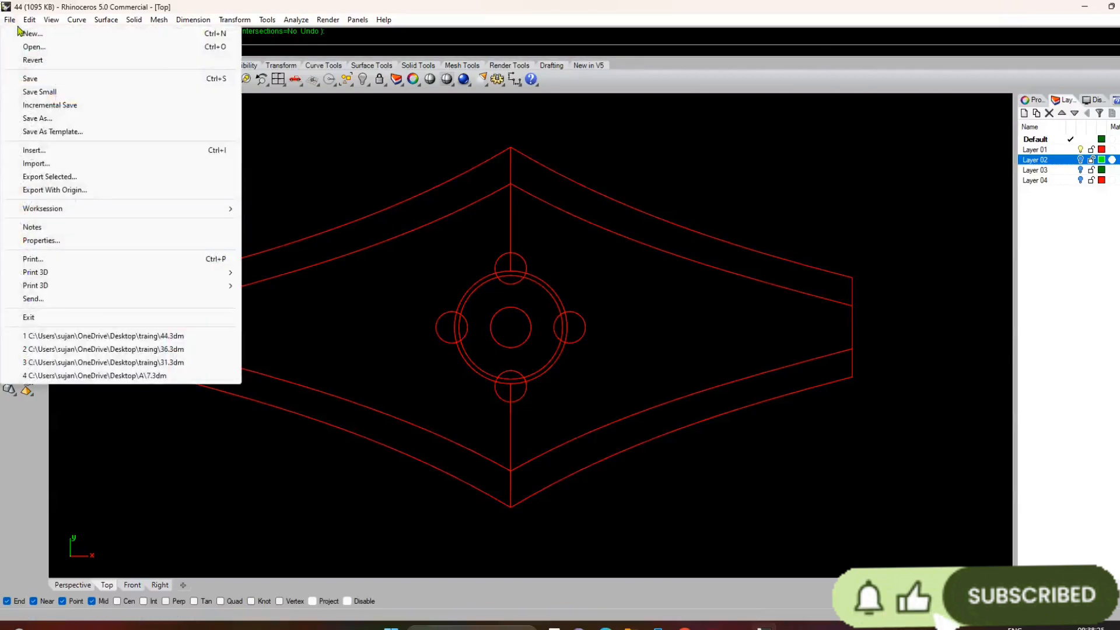
left_click(475, 246)
scroll(521, 231, "down", 8)
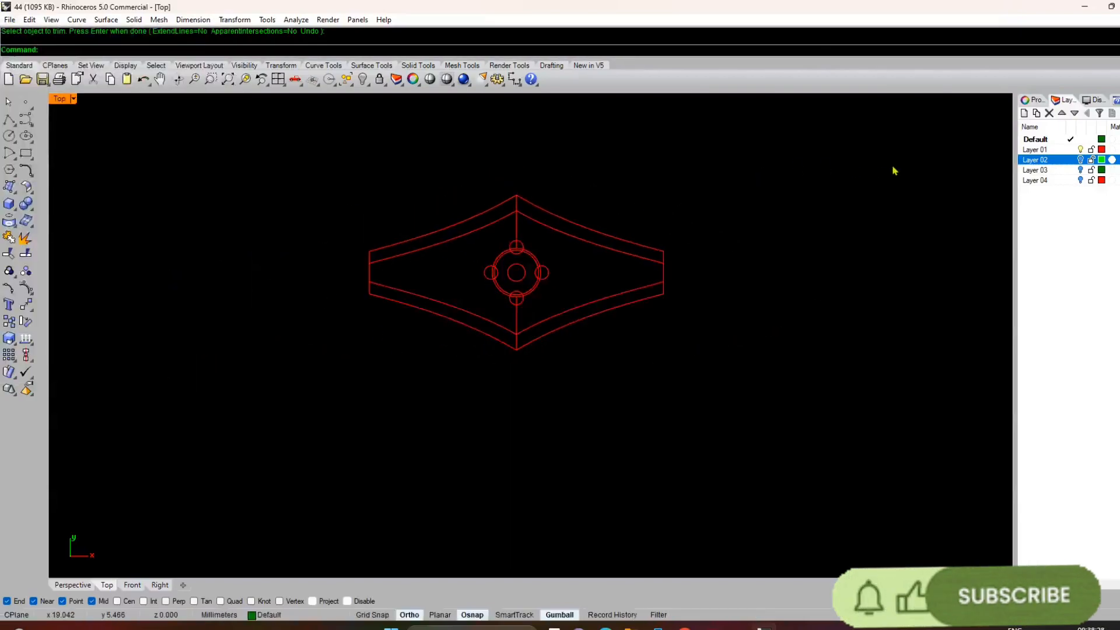
left_click_drag(893, 164, 213, 468)
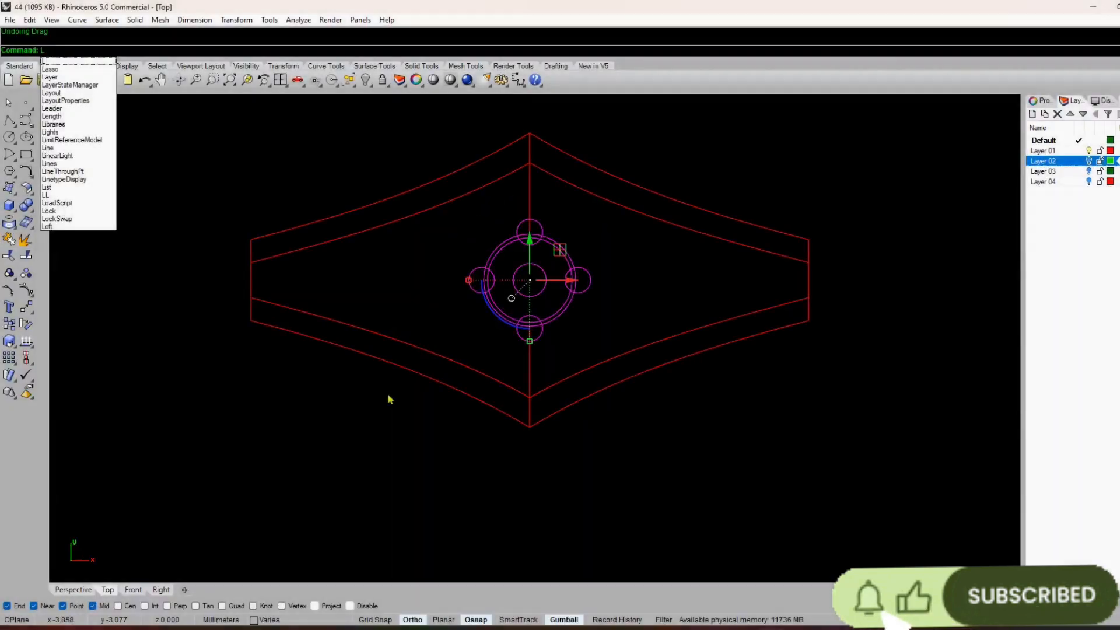
- Draw a line from the outer to the inner band curve at the lower tip, and another between their lower-left ends
key("Return")
scroll(482, 440, "up", 3)
left_click(572, 416)
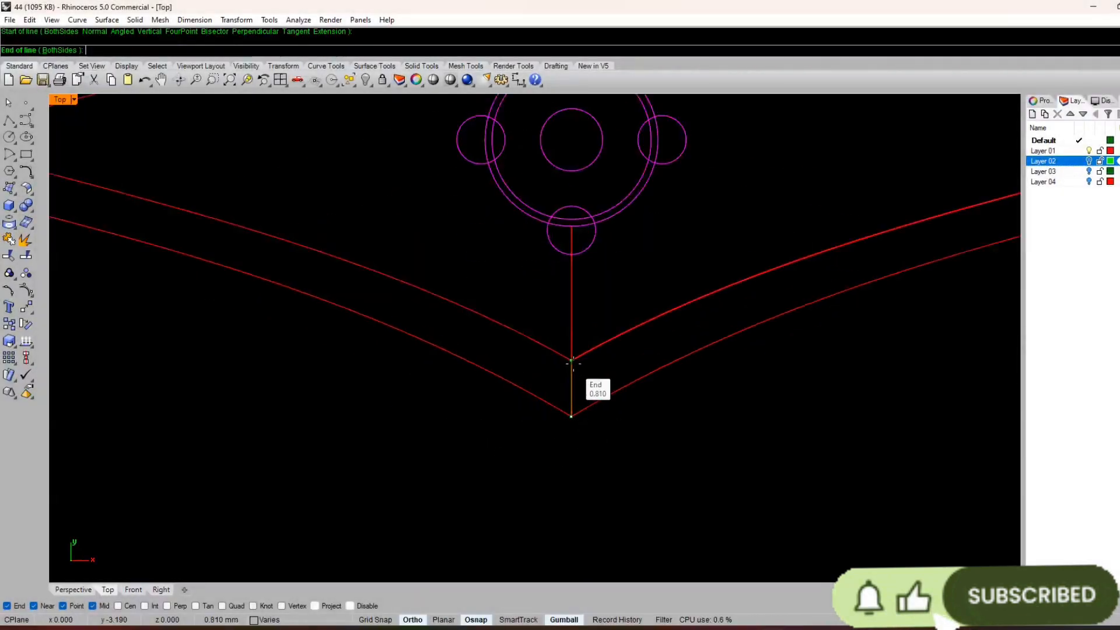
left_click(572, 361)
scroll(571, 361, "down", 4)
scroll(254, 258, "up", 6)
key("Return")
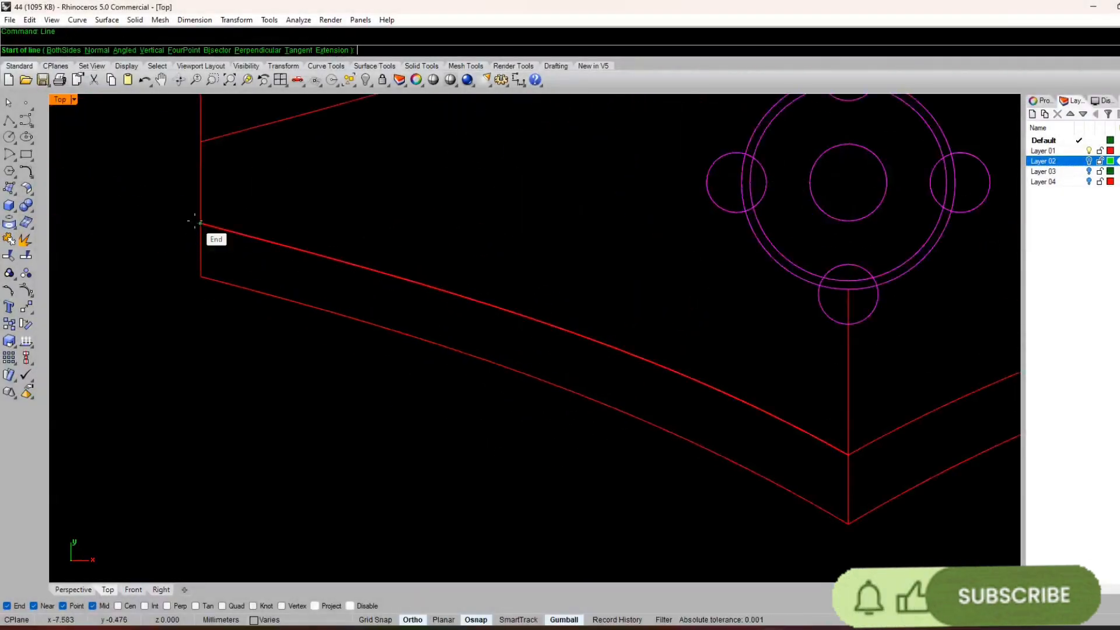
left_click(201, 224)
left_click(201, 277)
scroll(400, 379, "down", 5)
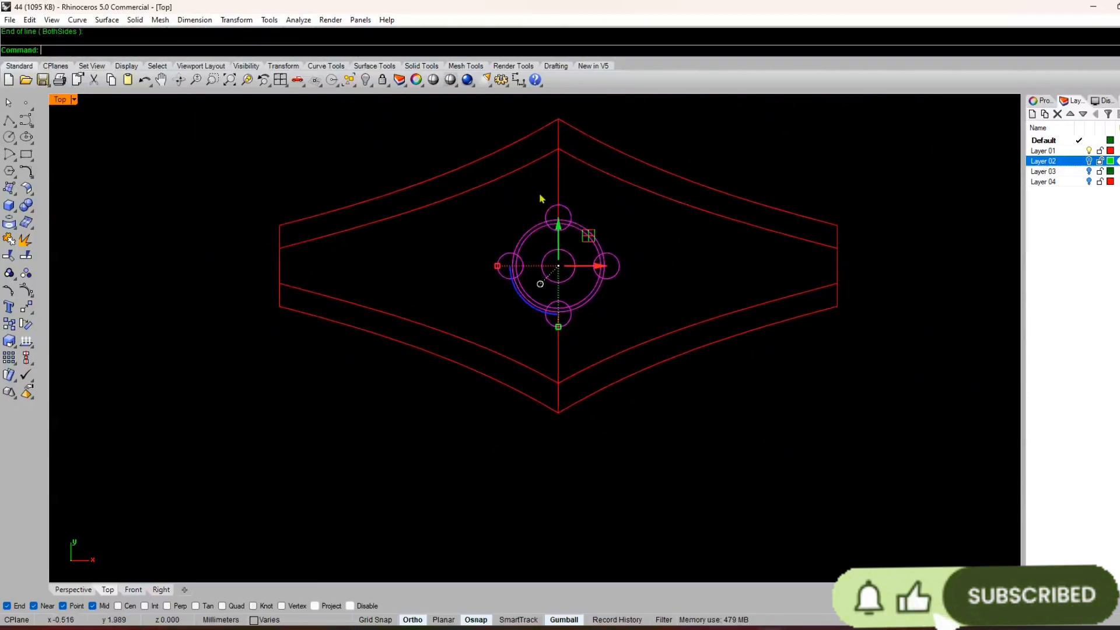
- Try to rotate the grouped stone and prong circles about their centre so the prongs sit diagonally
scroll(551, 246, "up", 4)
left_click_drag(536, 339, 534, 305)
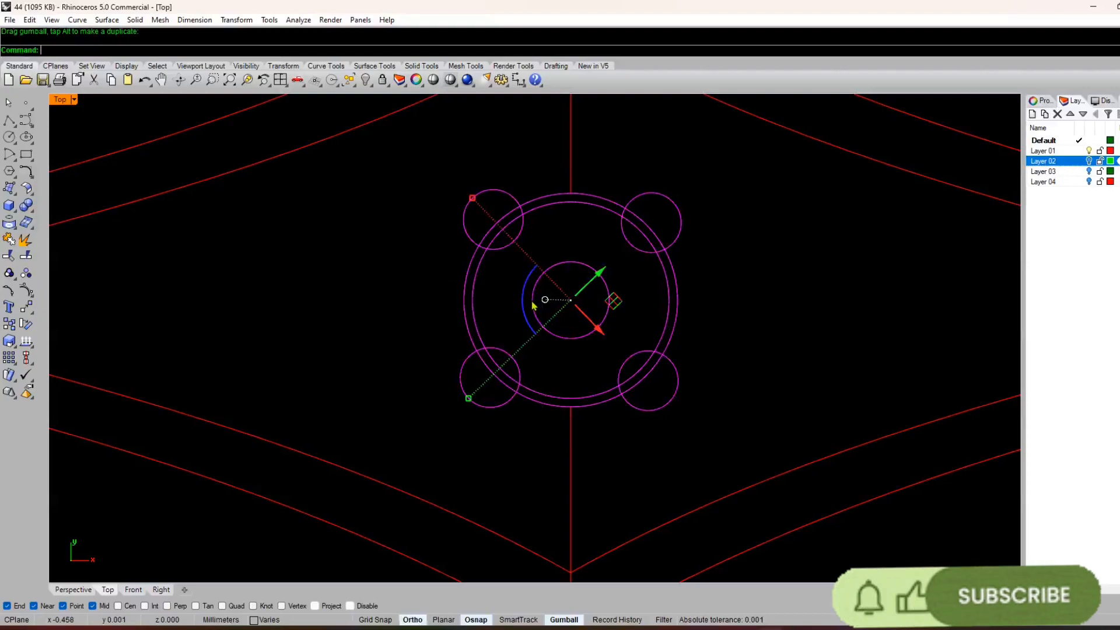
key("ctrl+z")
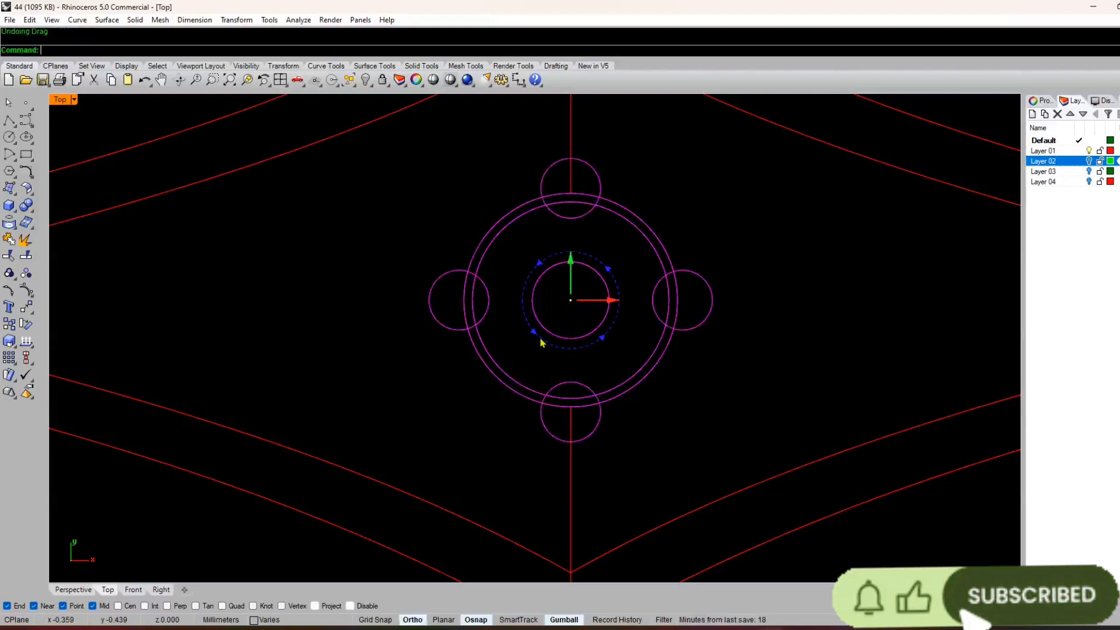
- Rotate the grouped stone and prong circles clockwise about their centre by about 138 degrees, placing the prongs diagonally
left_click_drag(543, 339, 567, 198)
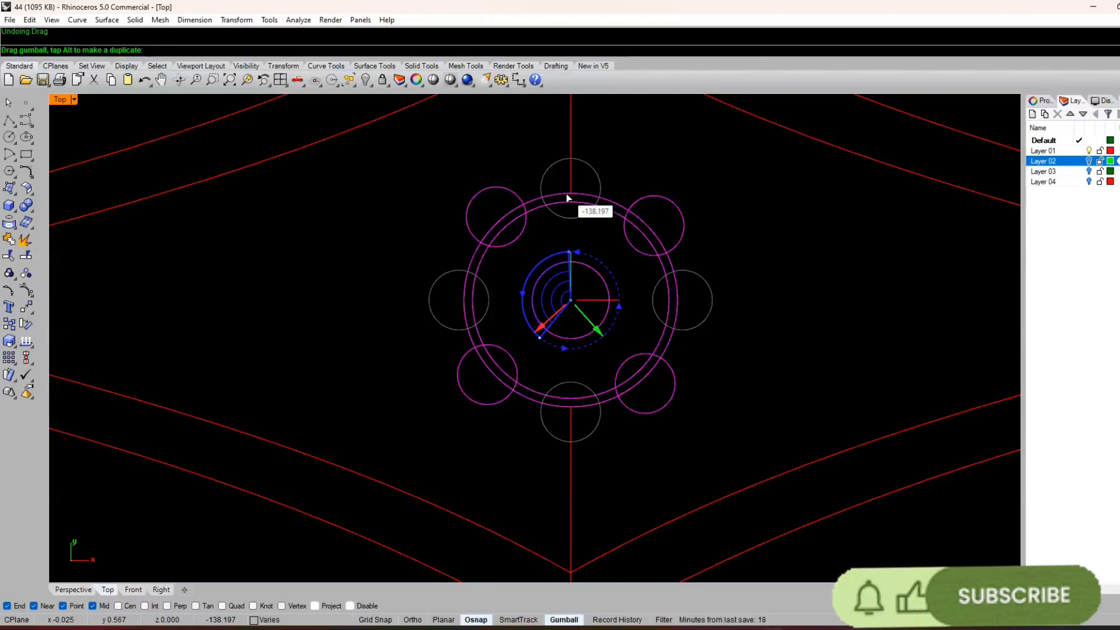
left_click_drag(568, 198, 566, 196, "shift")
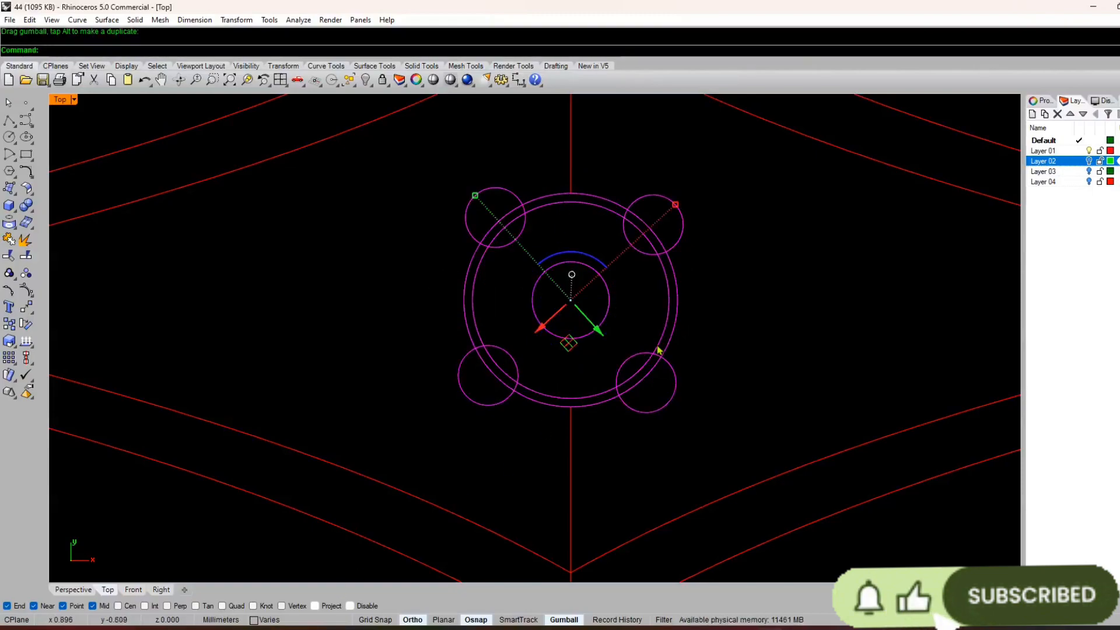
key("Escape")
scroll(662, 340, "down", 2)
scroll(655, 306, "up", 5)
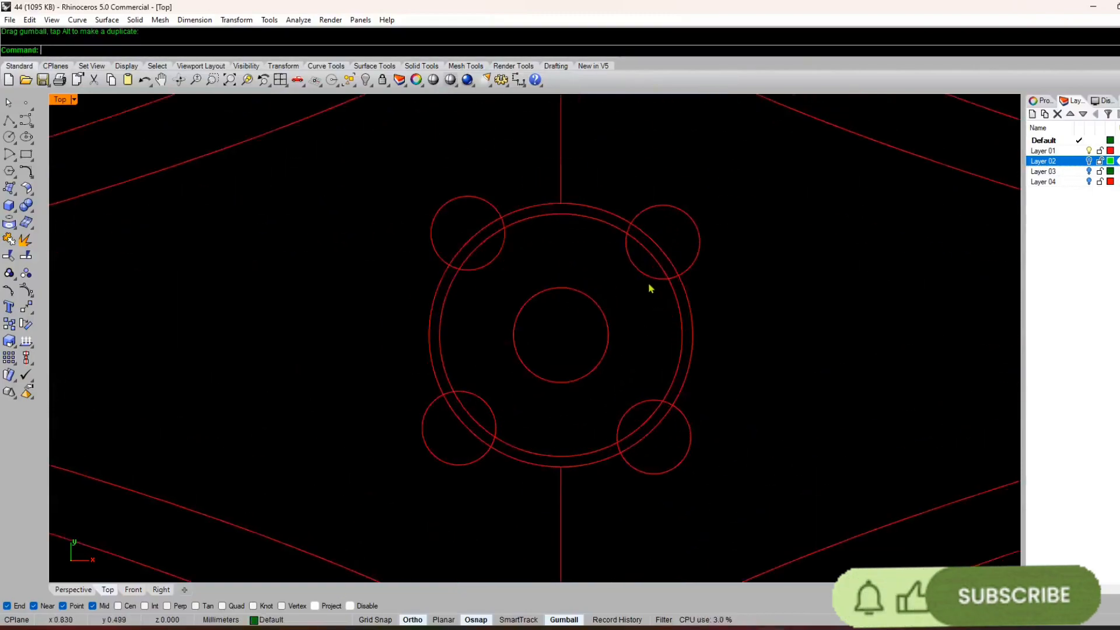
- Undo the rotation of the circle group and redo it to compare the two prong orientations
key("ctrl+z")
key("ctrl+z")
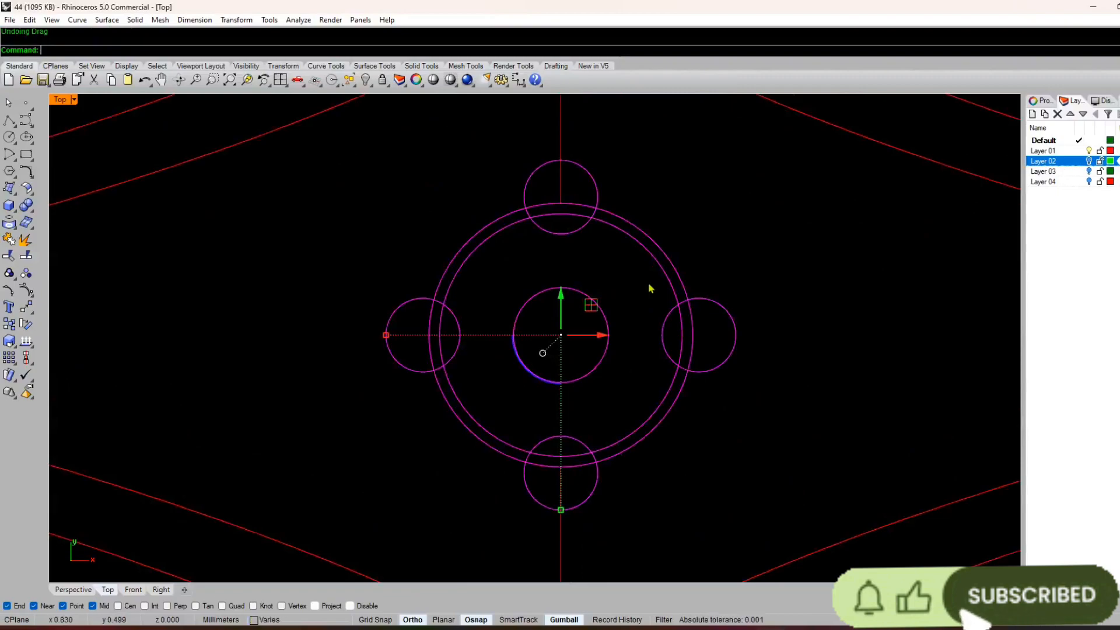
key("ctrl+y")
key("ctrl+y")
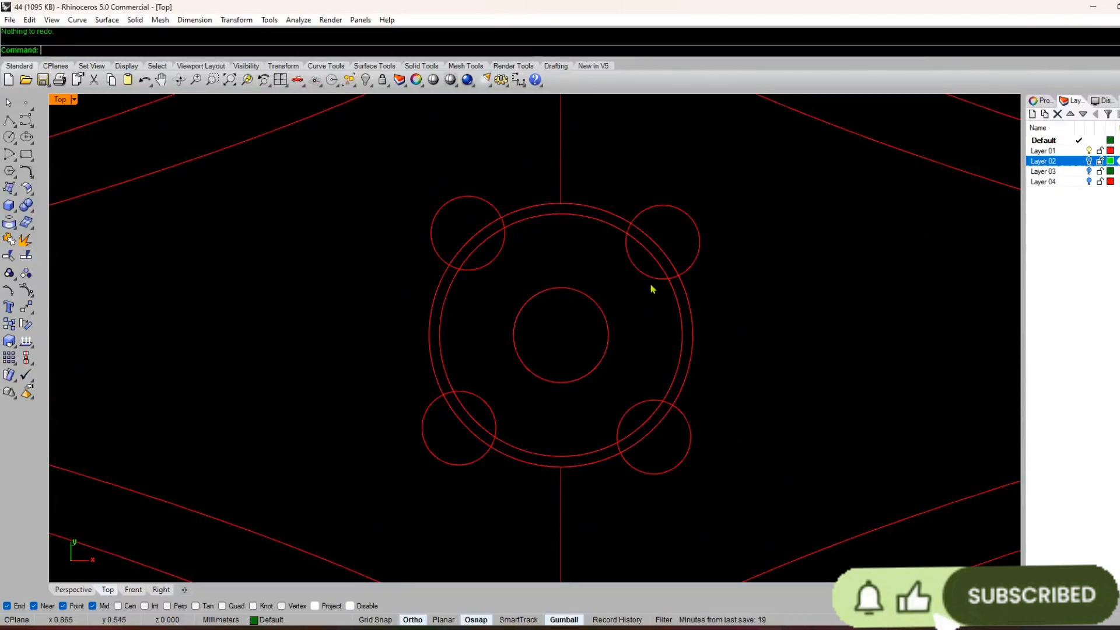
scroll(600, 332, "down", 5)
scroll(553, 295, "up", 5)
scroll(430, 301, "down", 5)
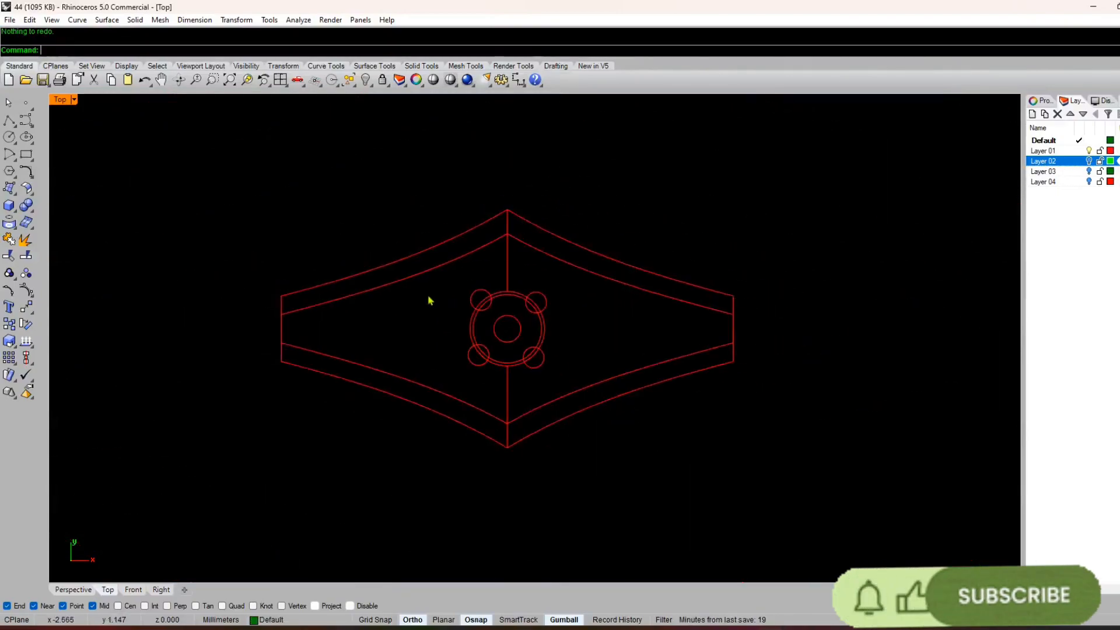
- Check the distances from the upper-right and upper-left prong circles to the inner band curve with temporary lines
scroll(505, 362, "up", 5)
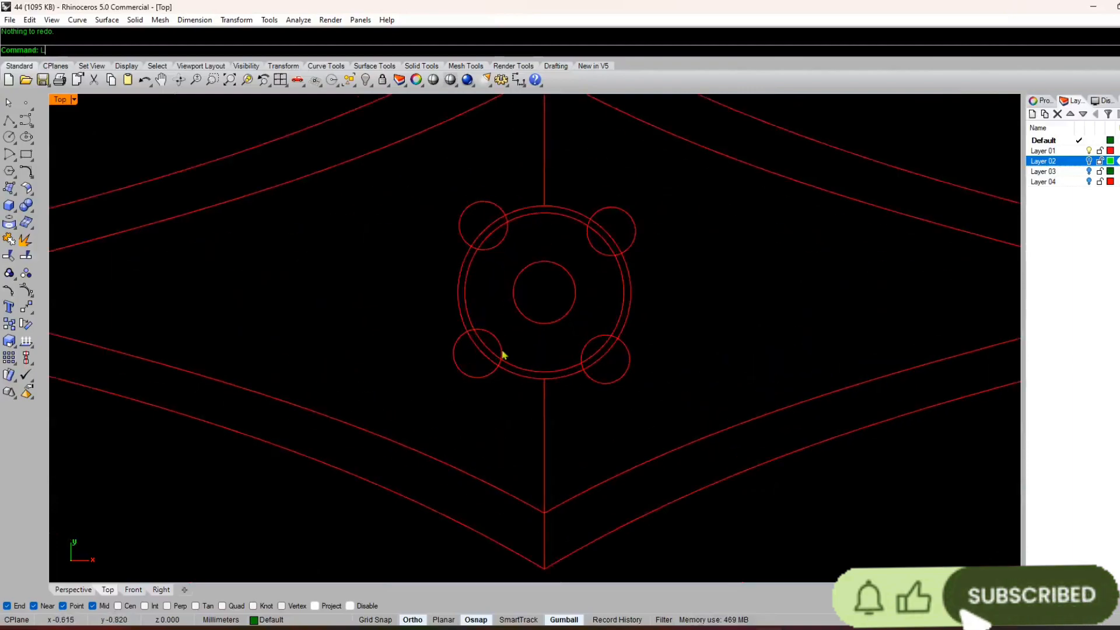
key("Return")
left_click(630, 214)
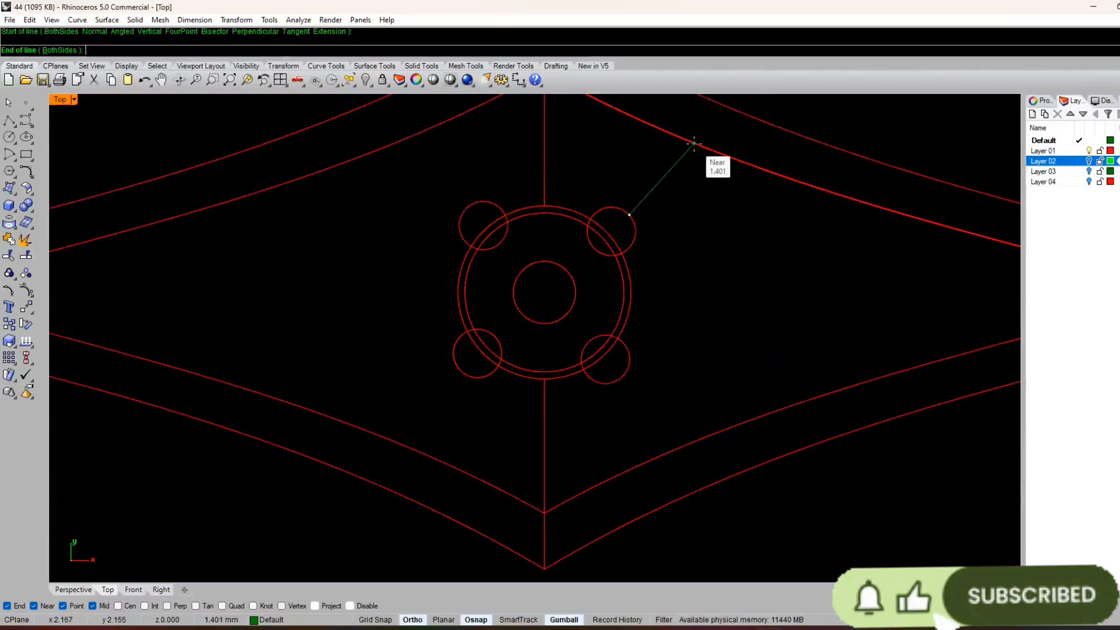
key("Escape")
key("Return")
left_click(467, 208)
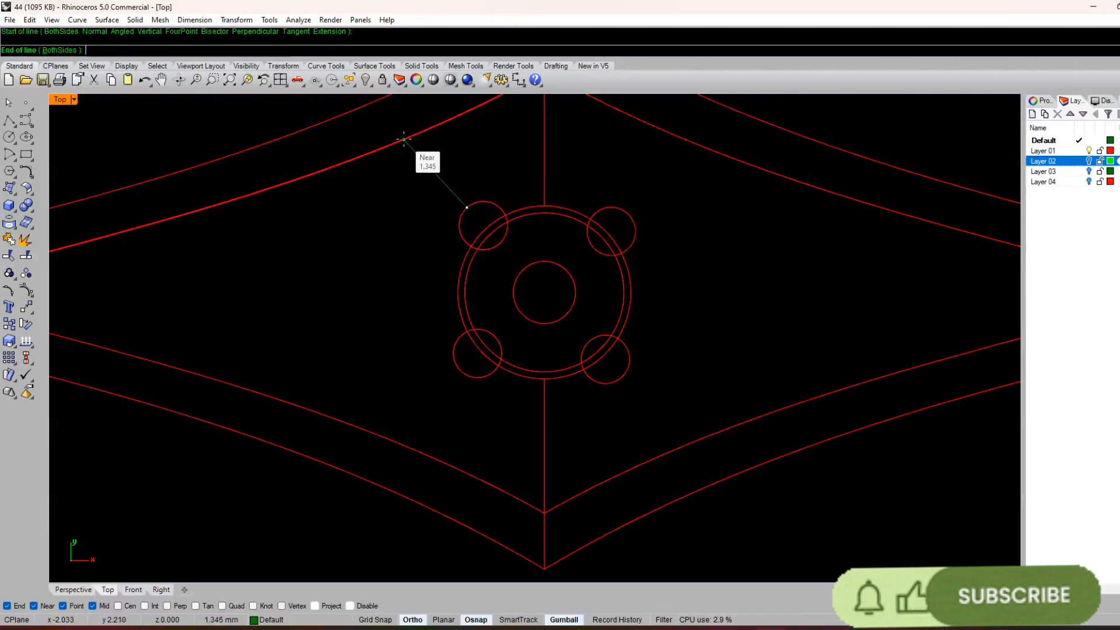
key("Escape")
- Undo the circle group's rotation and rotate it again about its centre to diagonal prong positions with Ortho turned off
scroll(521, 318, "down", 12)
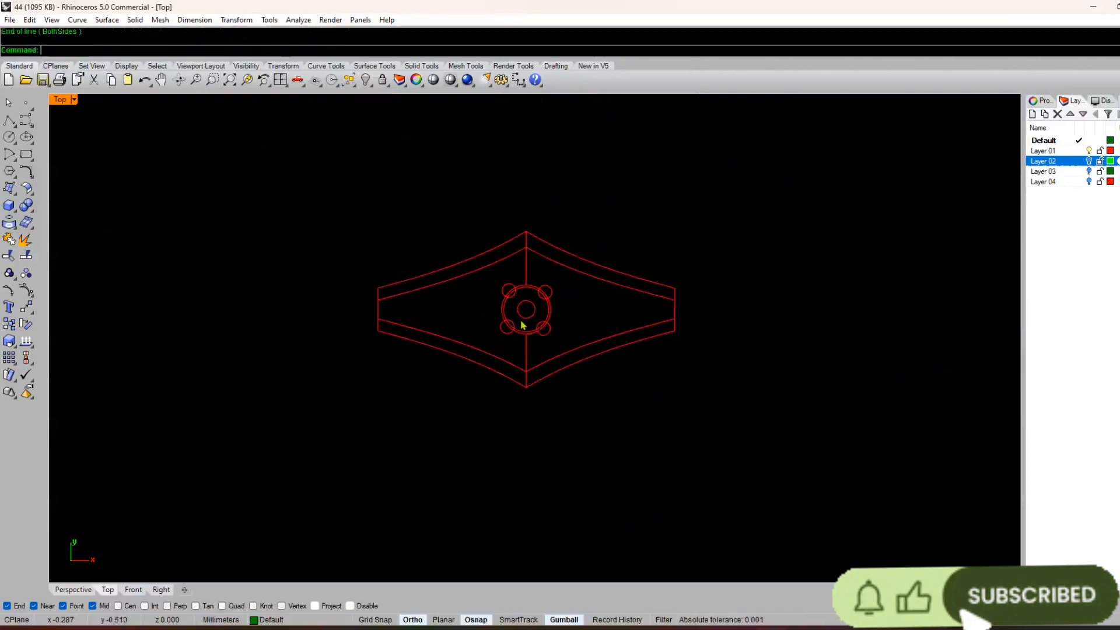
scroll(540, 295, "up", 18)
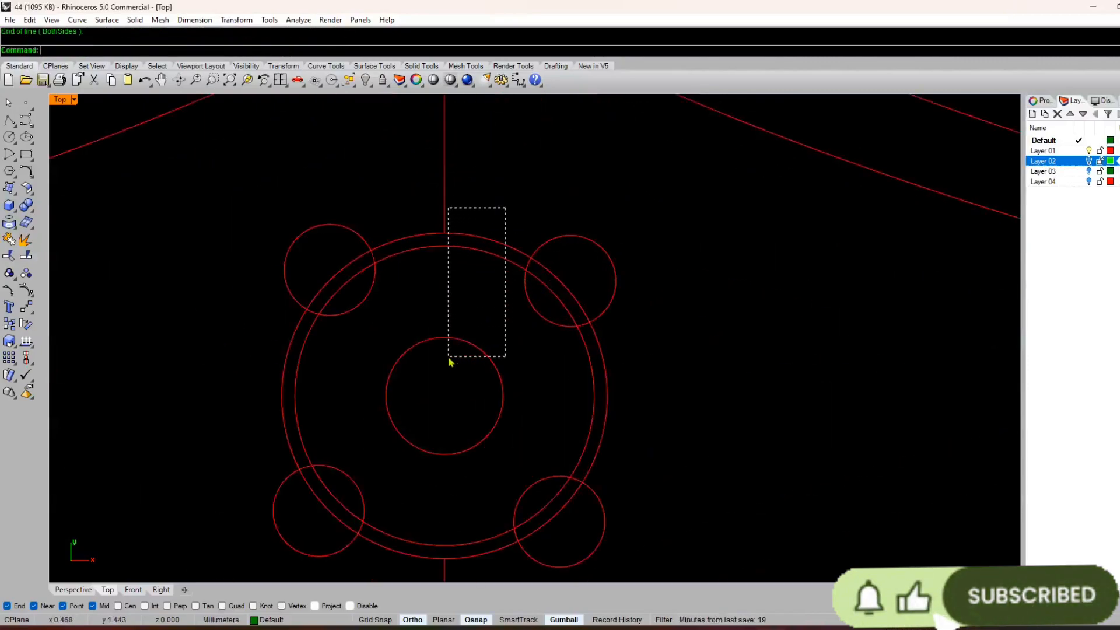
left_click_drag(449, 362, 449, 362)
scroll(505, 298, "down", 5)
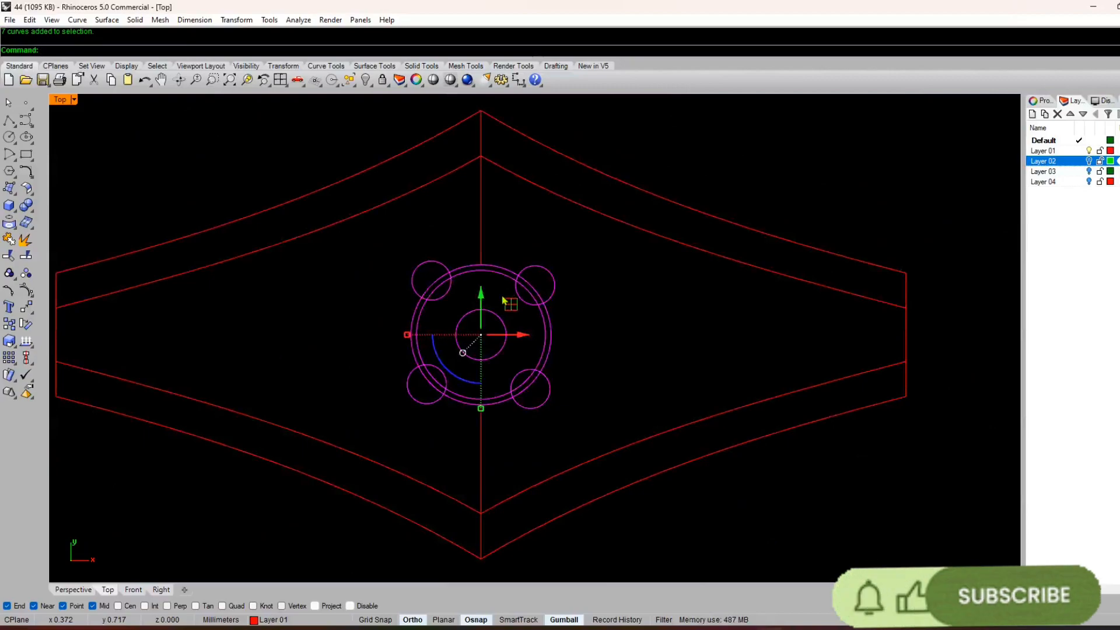
key("ctrl+z")
left_click_drag(451, 373, 533, 354)
left_click(410, 622)
key("Escape")
scroll(496, 286, "up", 5)
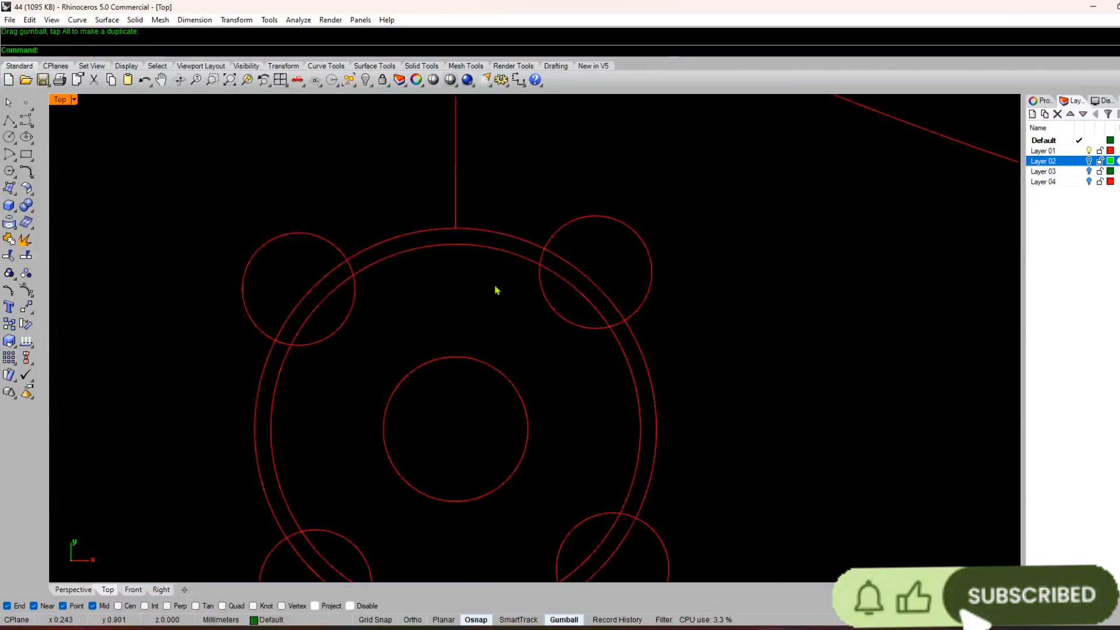
- Ungroup the stone and prong circles and select the inner stone circle alone
scroll(506, 274, "down", 6)
left_click(522, 262)
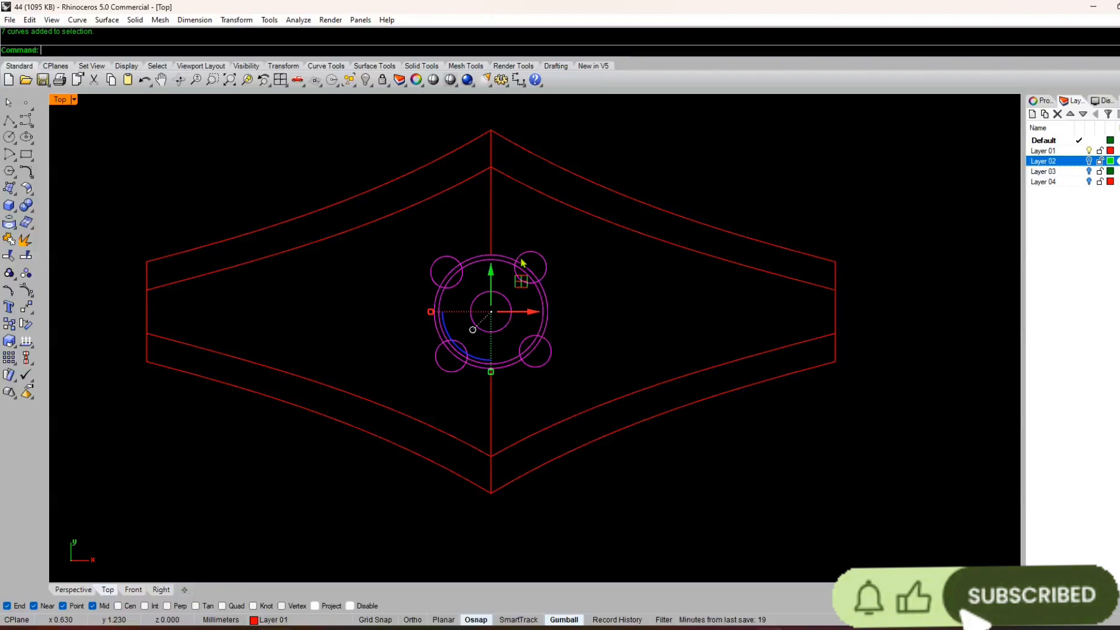
scroll(505, 295, "up", 5)
key("Escape")
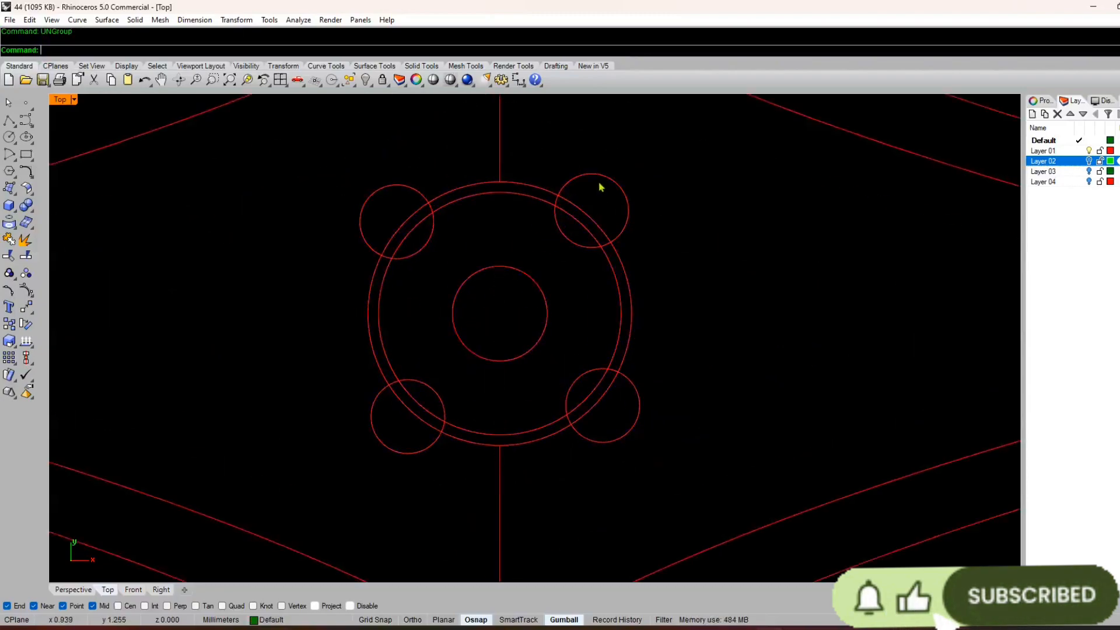
left_click(608, 260)
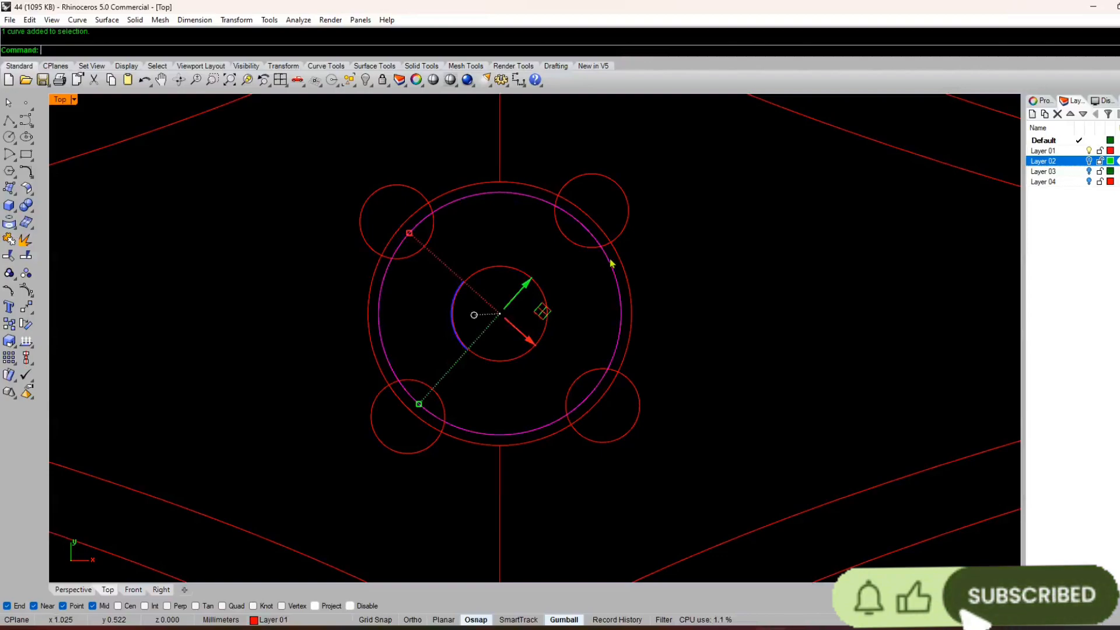
- Try to divide the inner stone circle into two equal segments
key("Return")
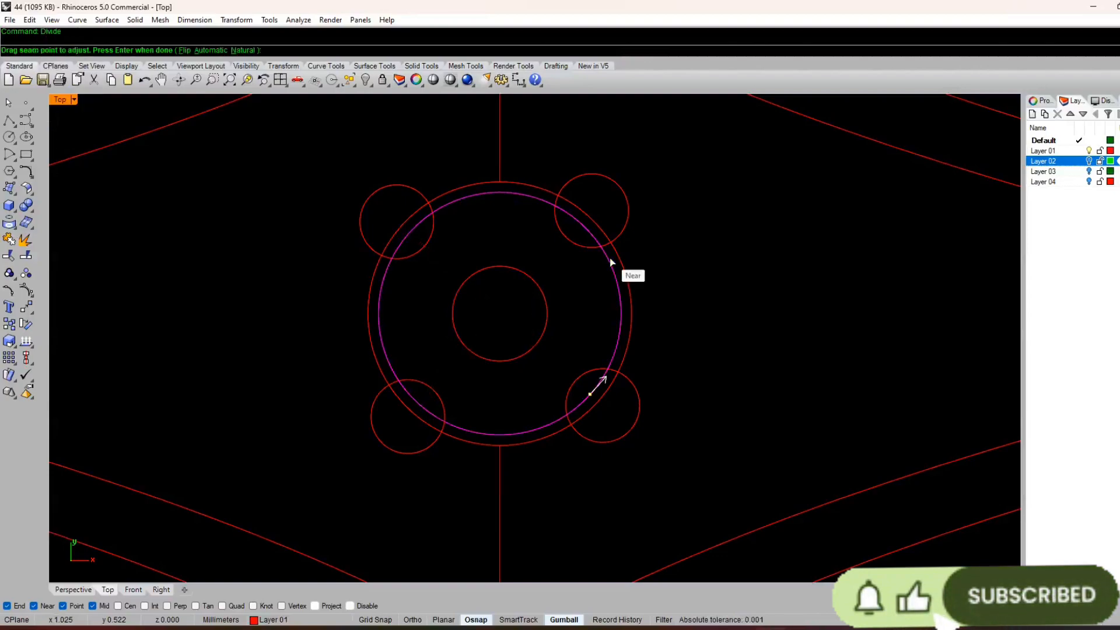
key("Return")
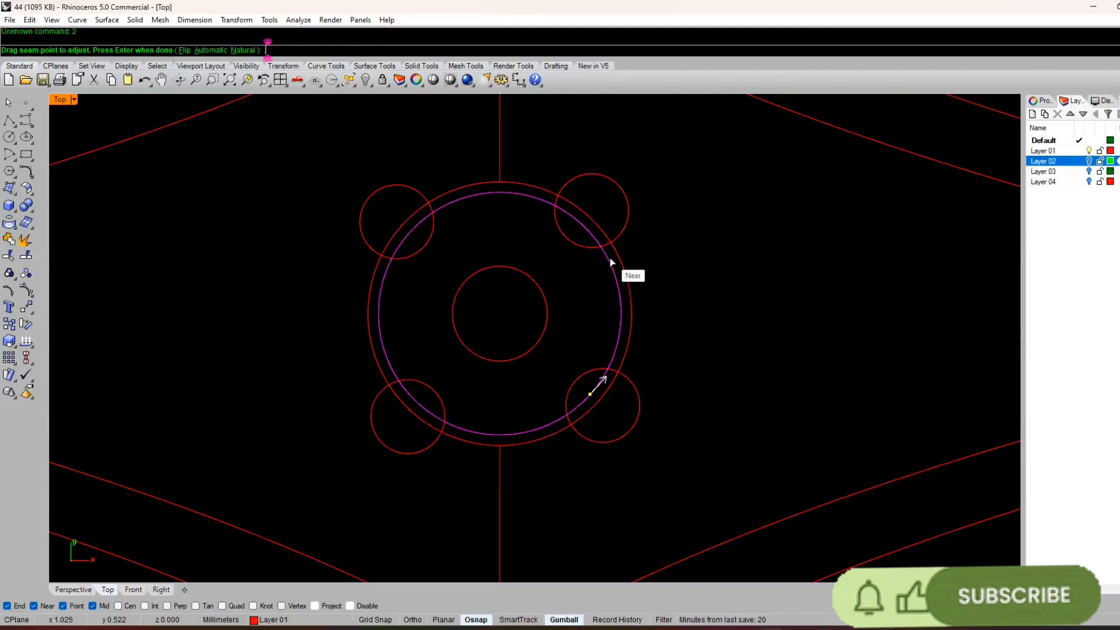
key("Return")
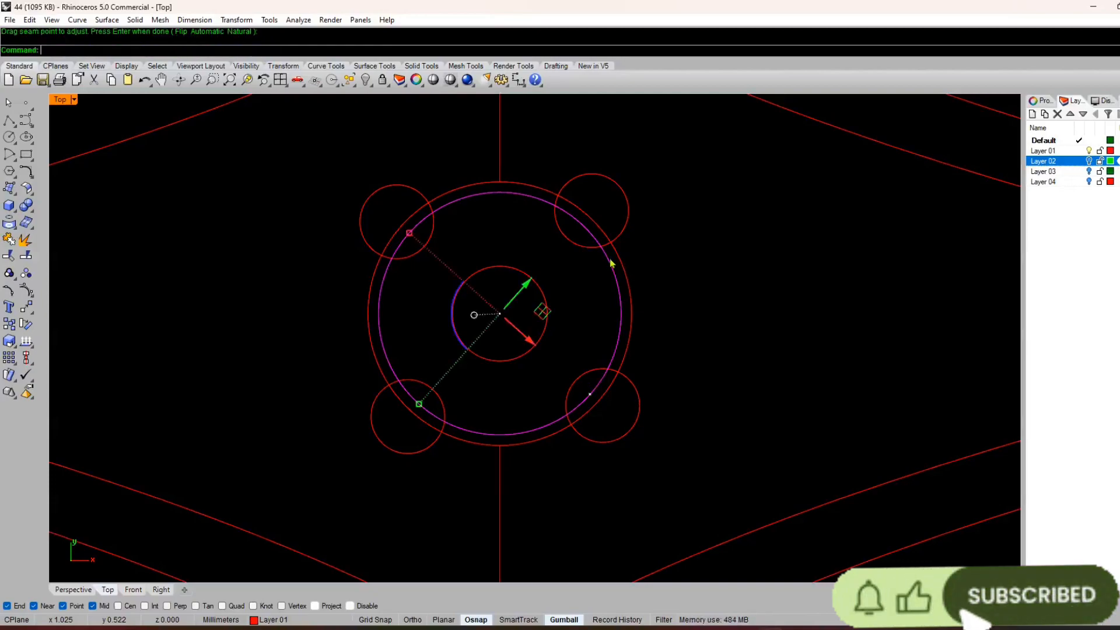
key("Escape")
scroll(538, 327, "up", 3)
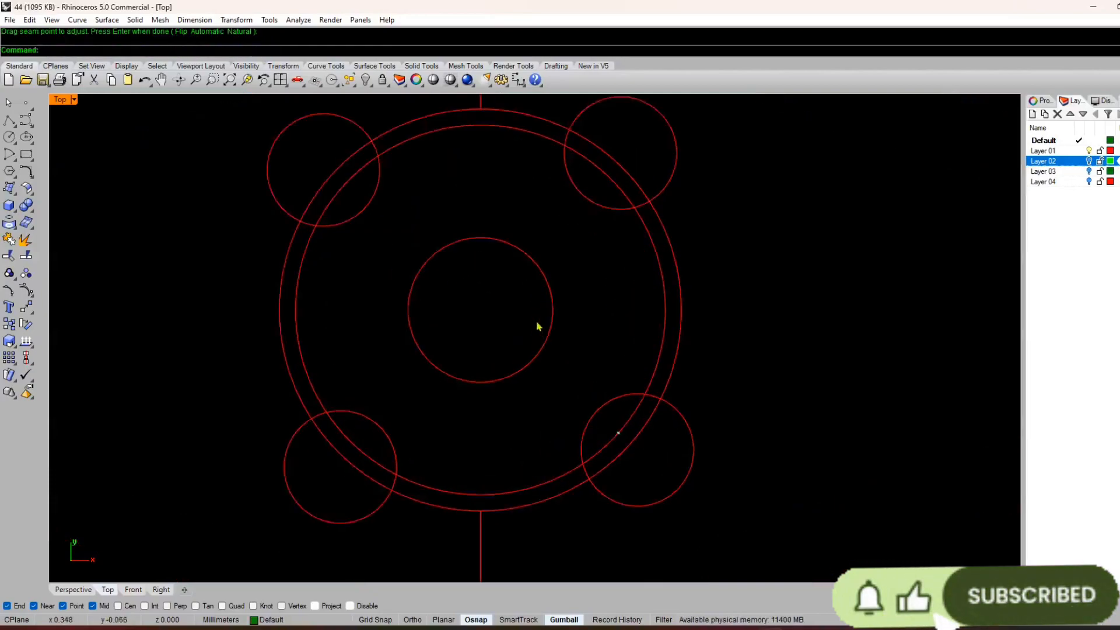
- Try to divide the inner stone circle into four segments and undo the stray division point
left_click(663, 313)
key("Return")
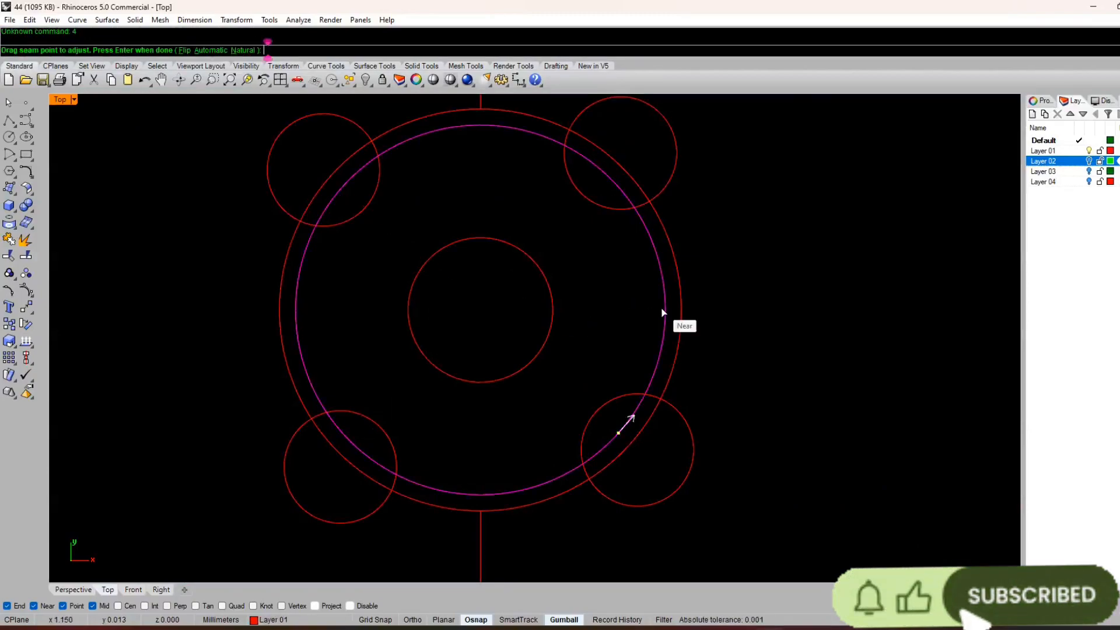
key("Return")
key("Return")
key("Escape")
scroll(653, 366, "down", 3)
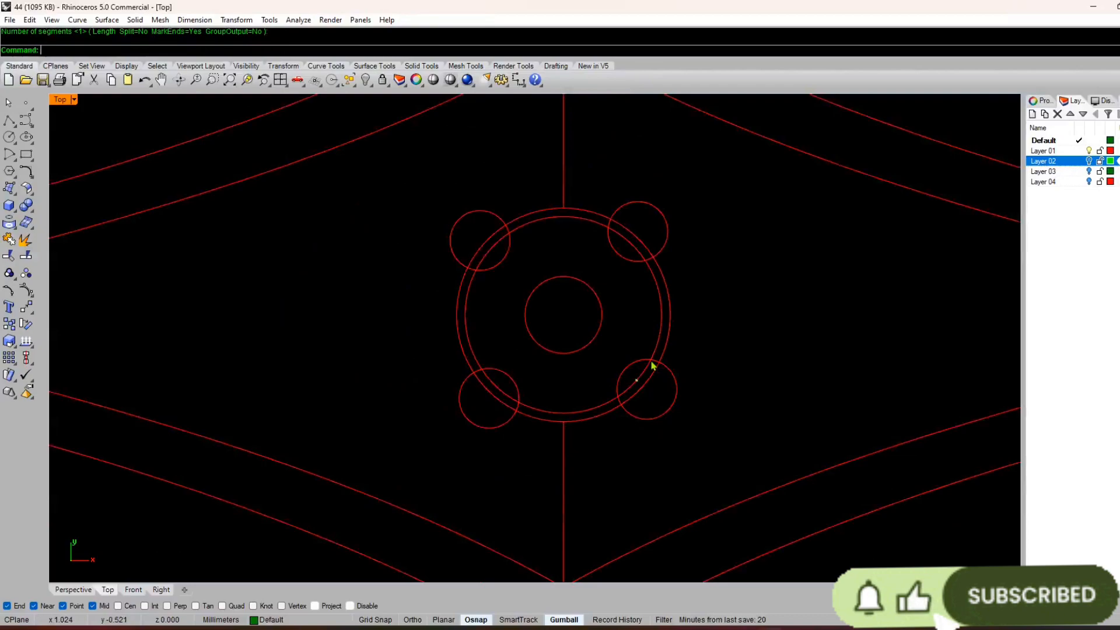
scroll(653, 365, "up", 4)
key("ctrl+z")
- Divide the inner stone circle into four equal segments with point markers
left_click(658, 337)
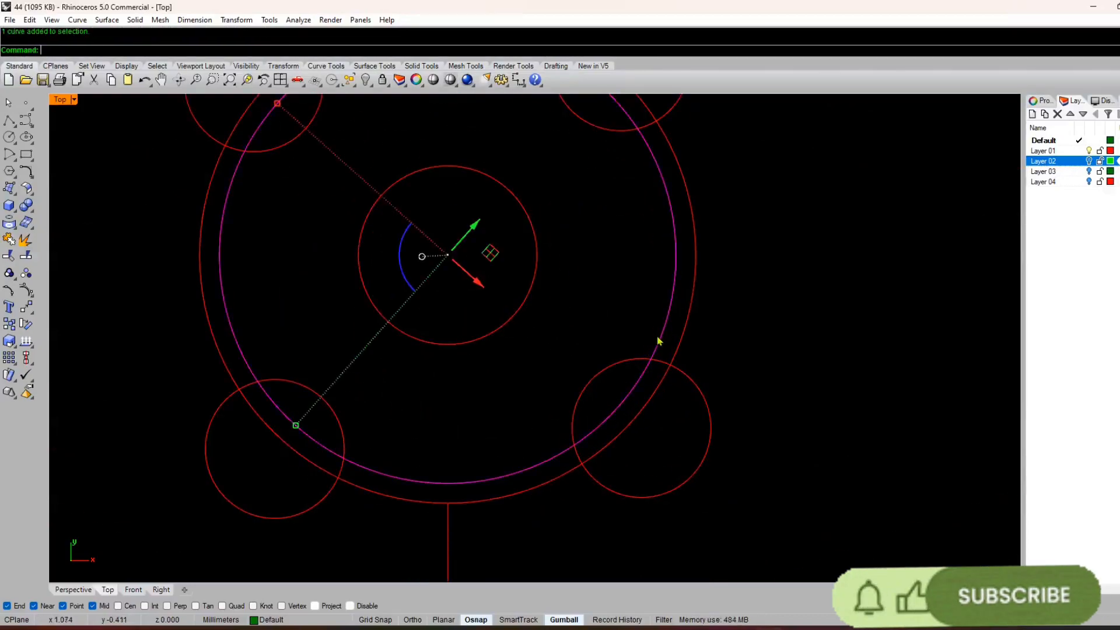
key("Return")
key("Return")
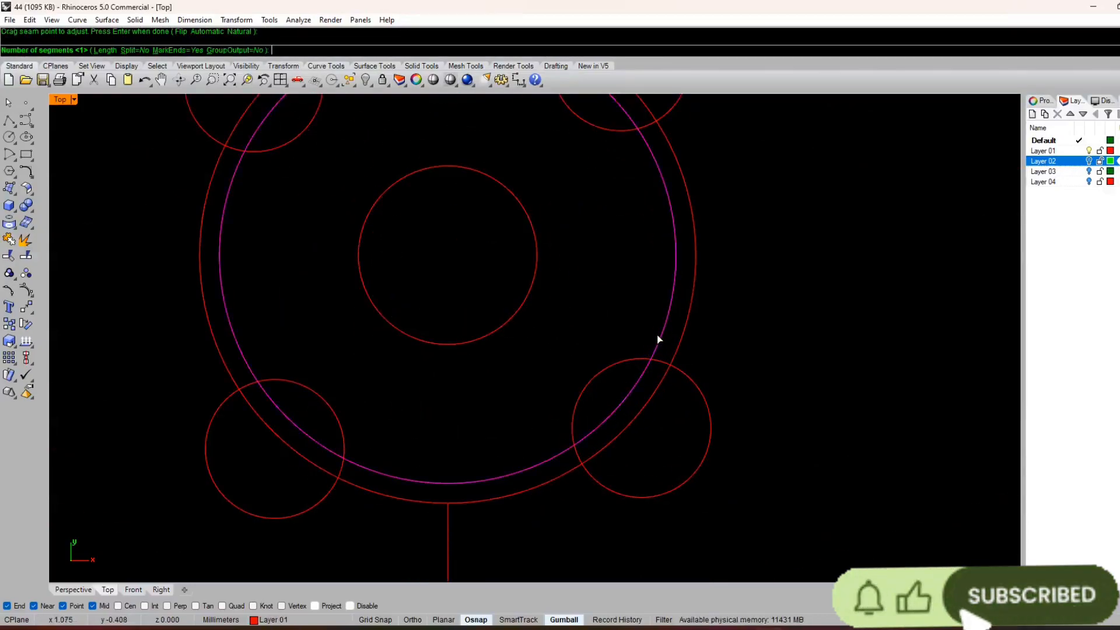
key("Return")
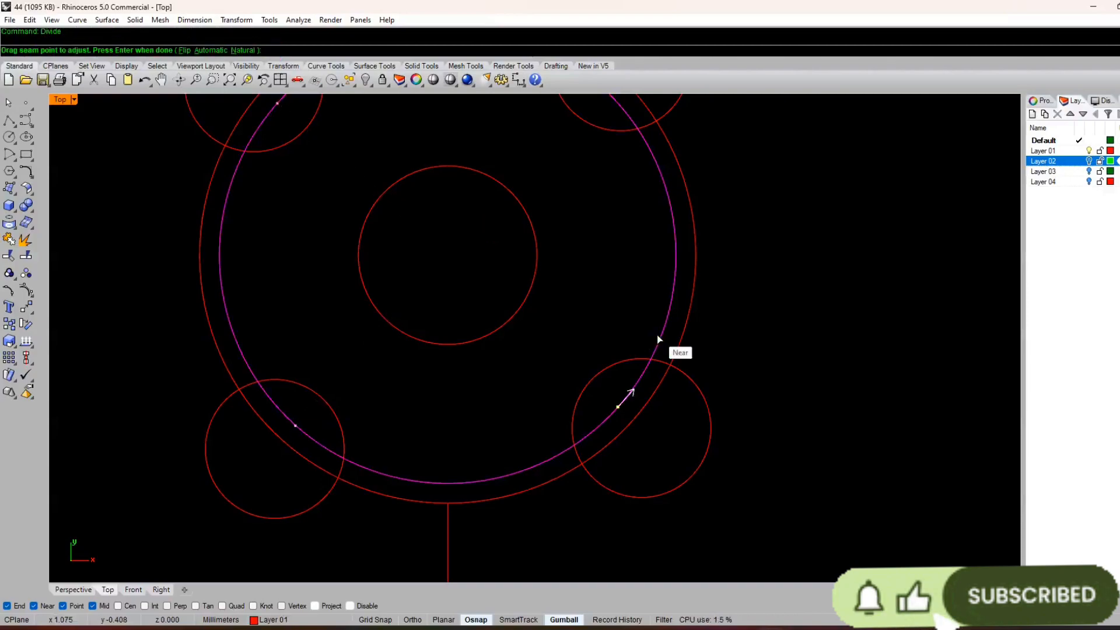
- Delete every prong circle except the lower-right one
scroll(529, 394, "down", 5)
left_click(587, 273)
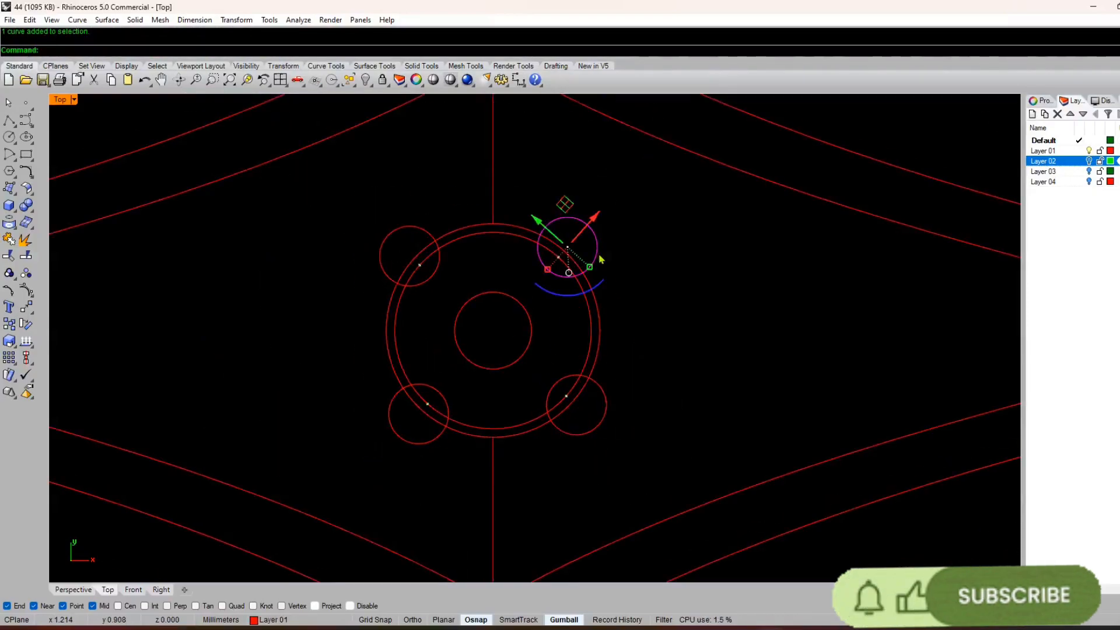
key("Delete")
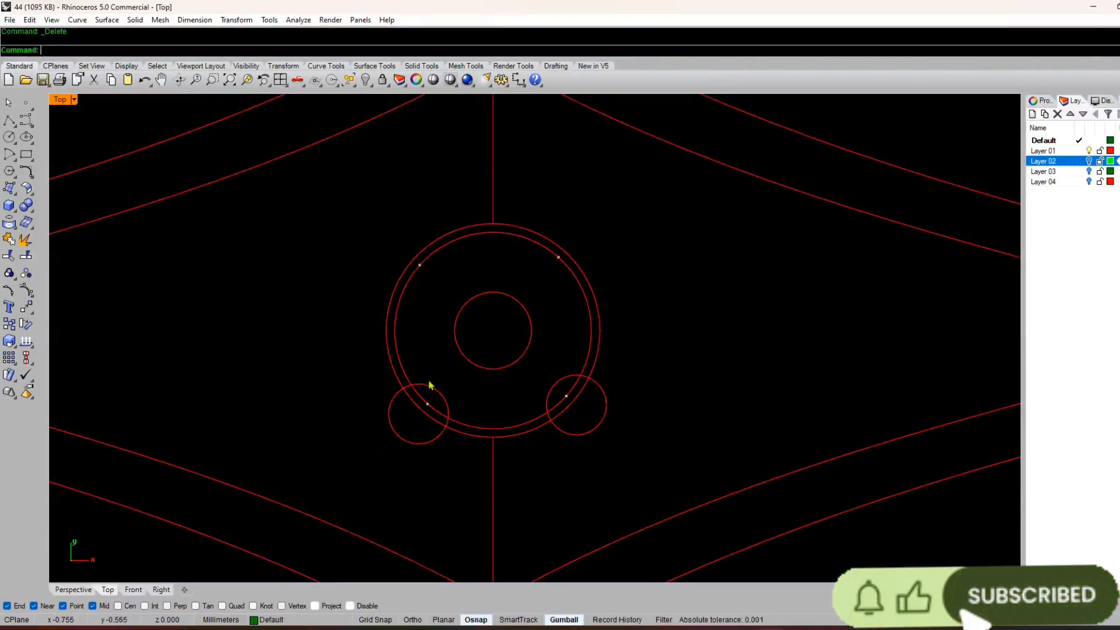
- Move the lower-right prong circle diagonally outward until its edge meets the division point, and shift it back inward about 0.2 mm
left_click(604, 427)
scroll(574, 409, "up", 4)
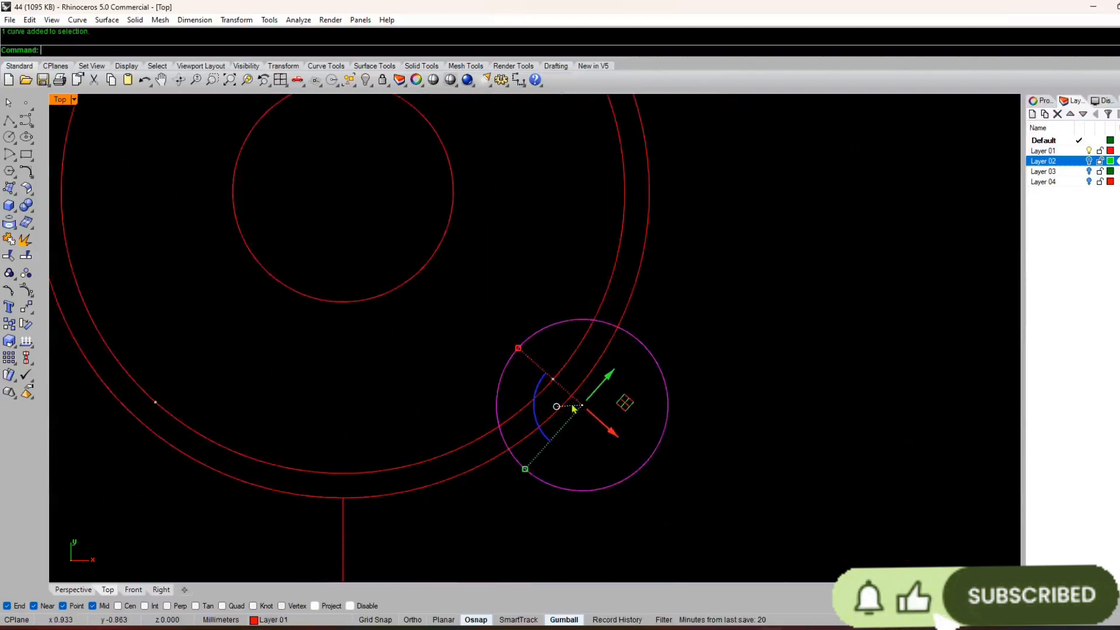
left_click_drag(617, 433, 645, 466)
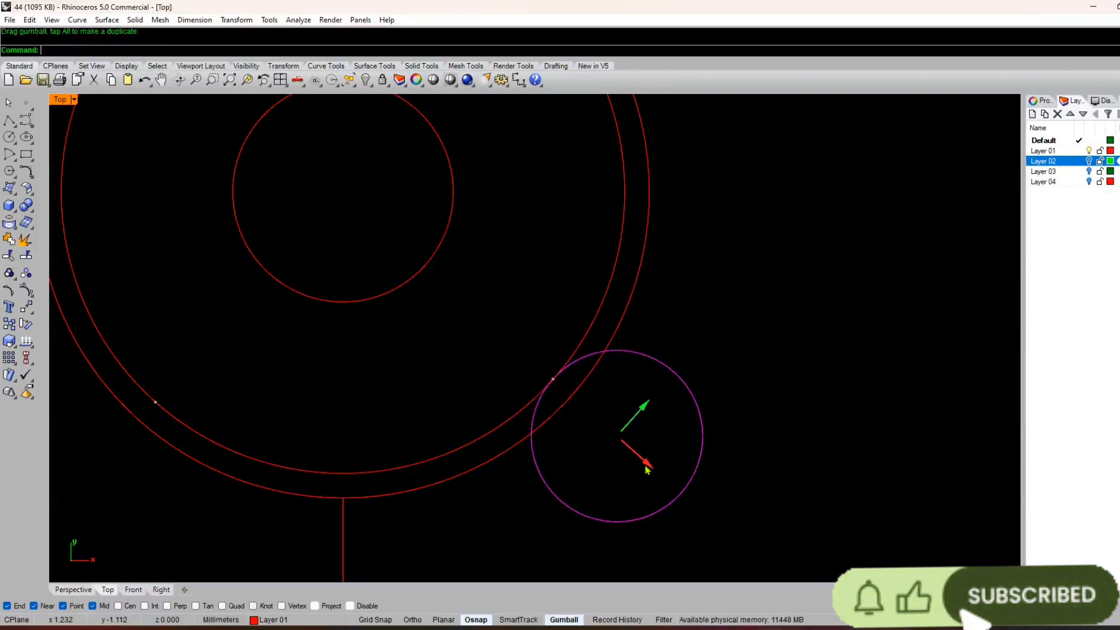
left_click(644, 467)
type("-2")
key("Return")
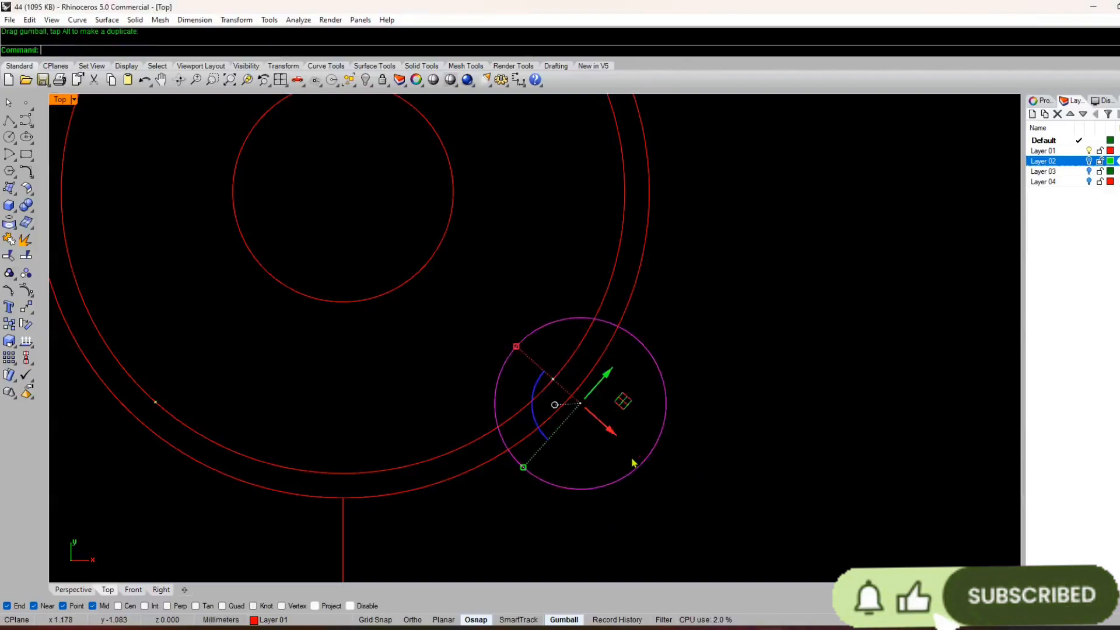
- Polar-array the lower-right prong circle around the origin with 4 items over 360 degrees
scroll(632, 457, "down", 5)
type("ap")
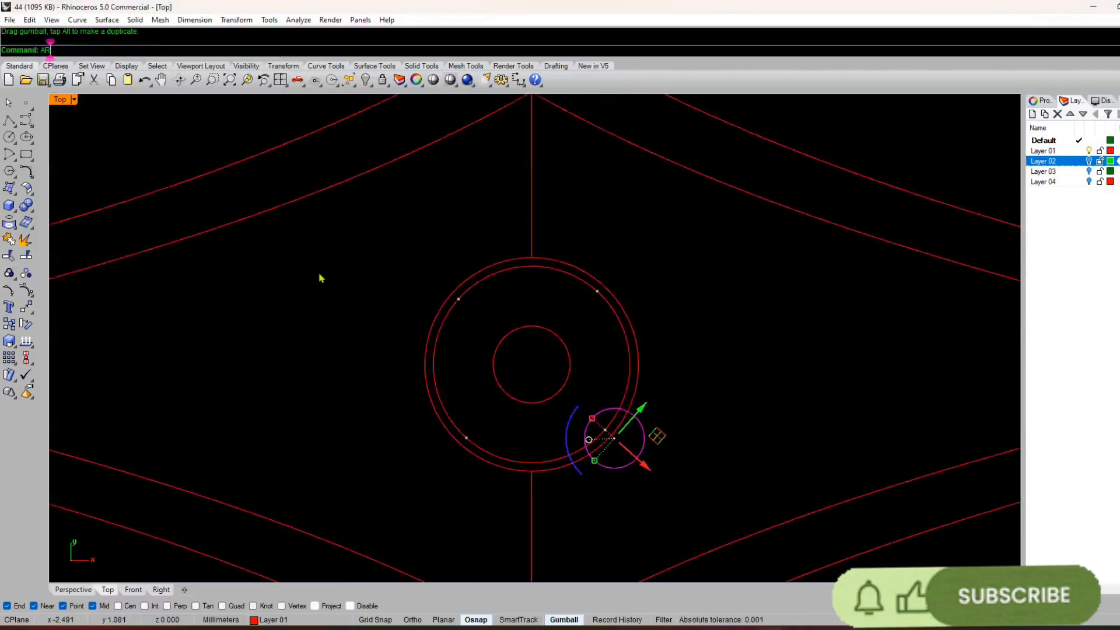
key("Return")
type("0")
key("Return")
type("4")
key("Return")
key("Return")
key("Return")
scroll(321, 274, "down", 5)
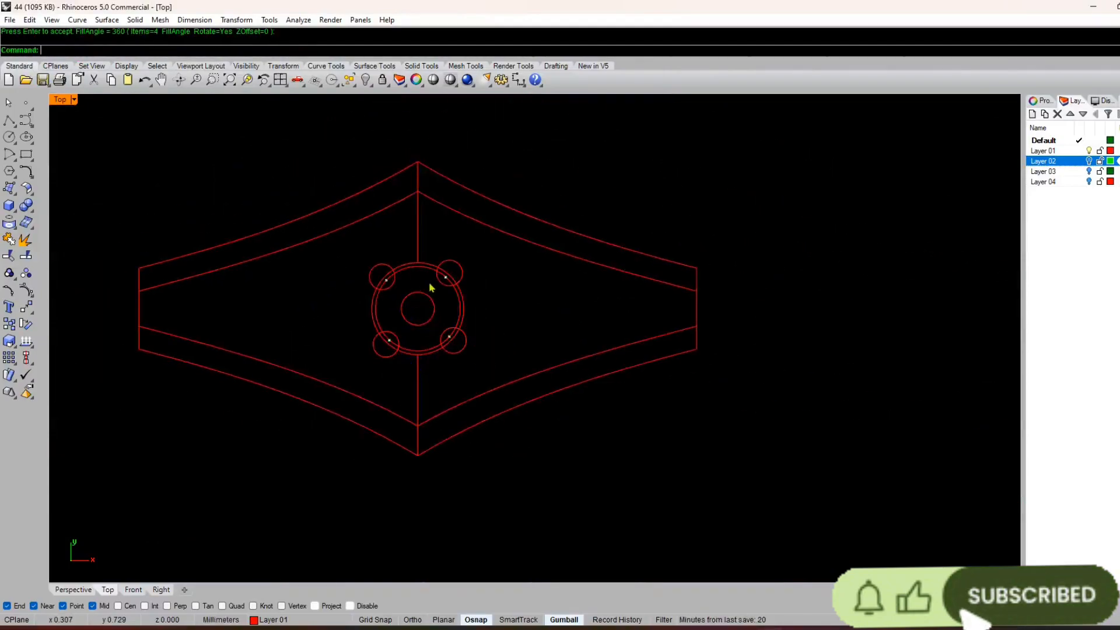
- Begin a start-end-point arc at the left end of the lower inner band curve and make Layer 01 current
scroll(492, 318, "up", 2)
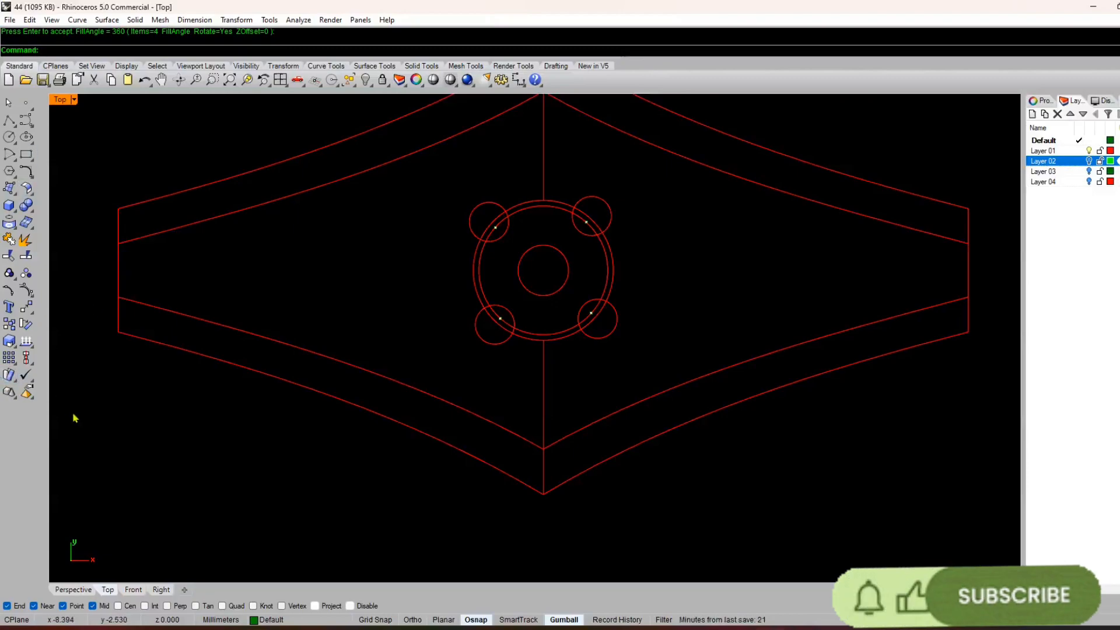
left_click(237, 20)
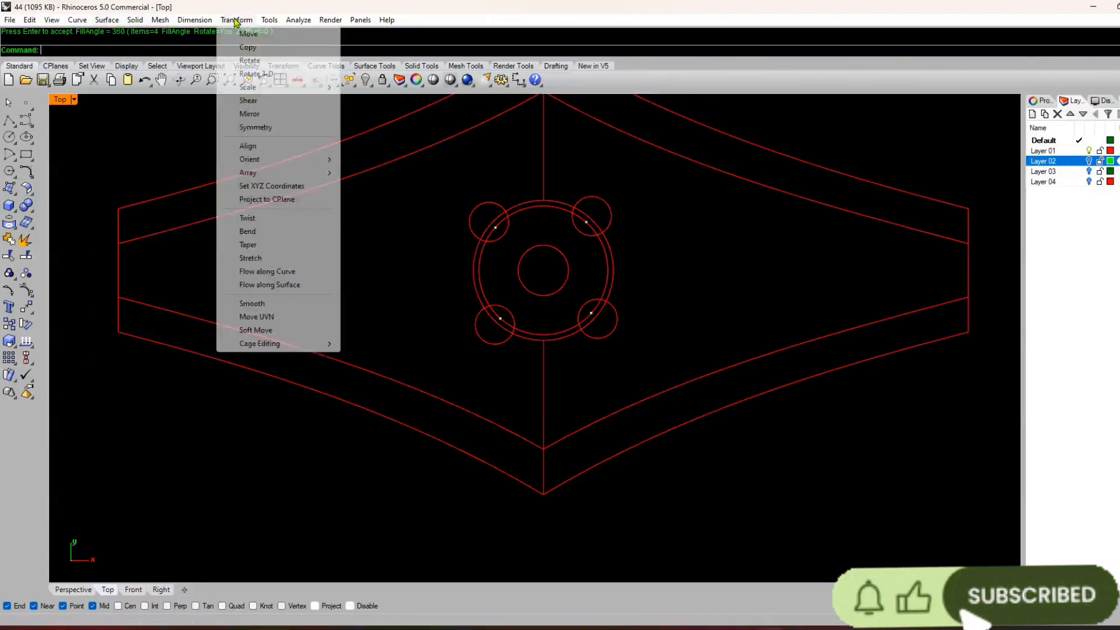
left_click(88, 22)
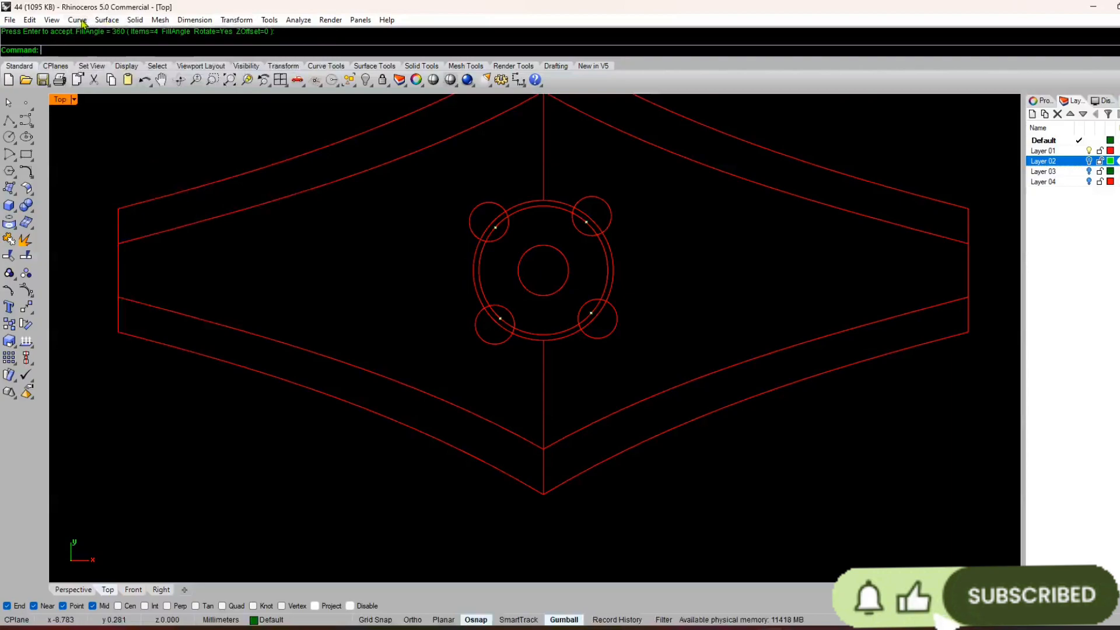
left_click(82, 22)
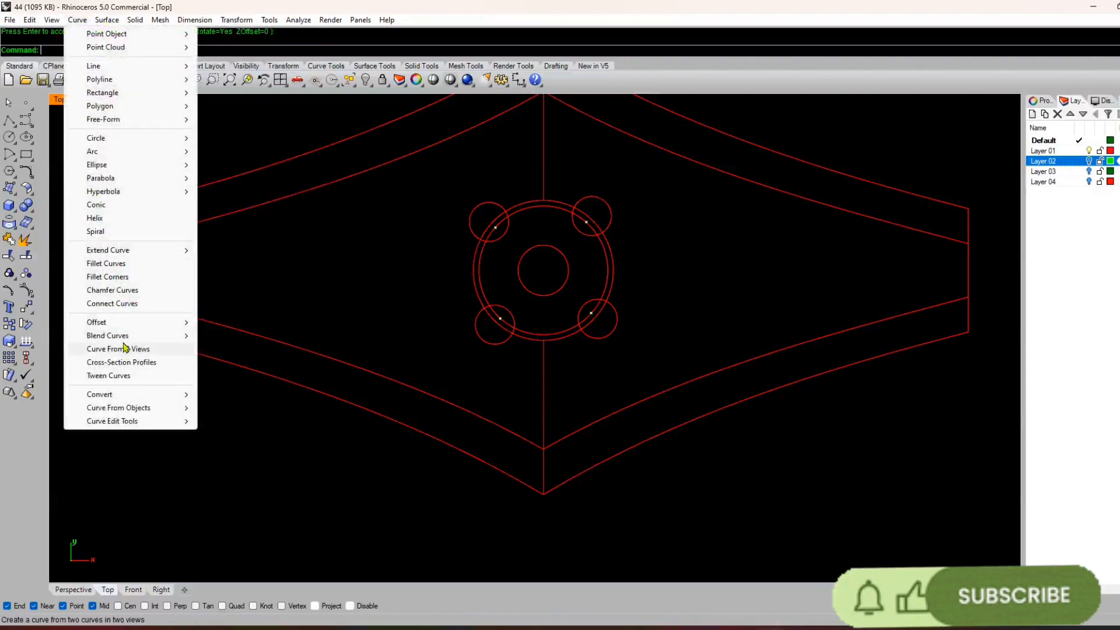
mouse_move(114, 156)
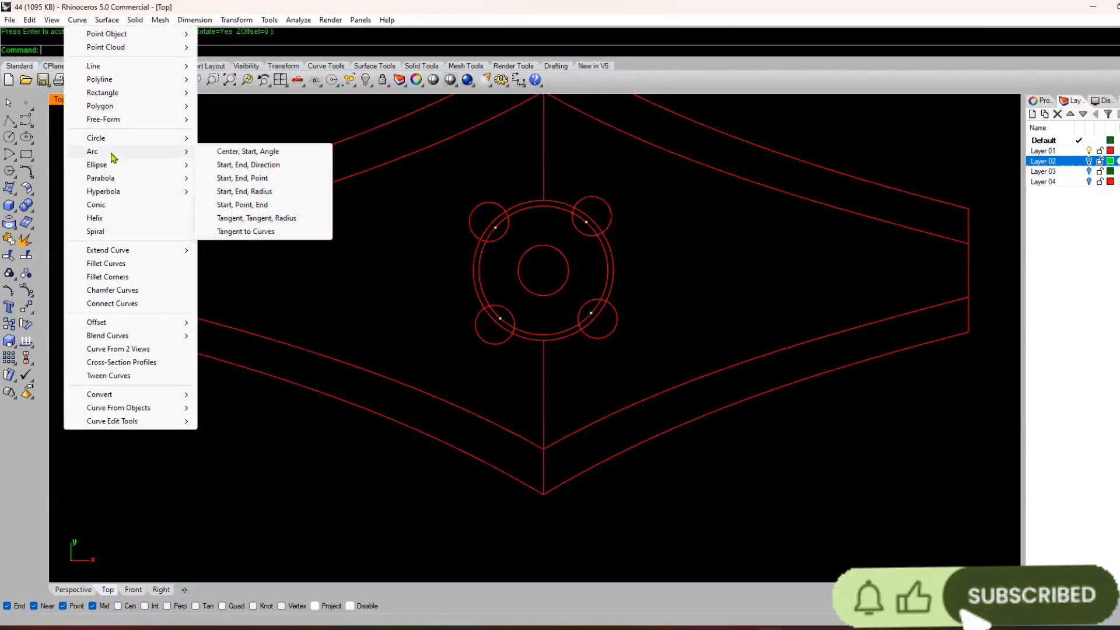
left_click(242, 178)
scroll(125, 318, "up", 5)
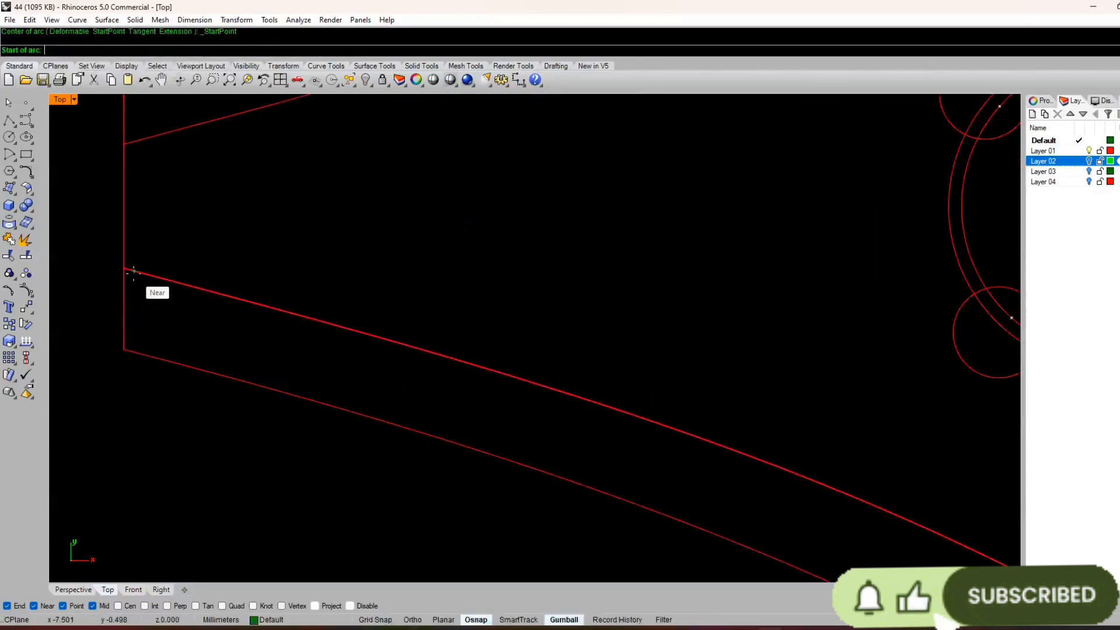
left_click(134, 272)
scroll(131, 274, "down", 5)
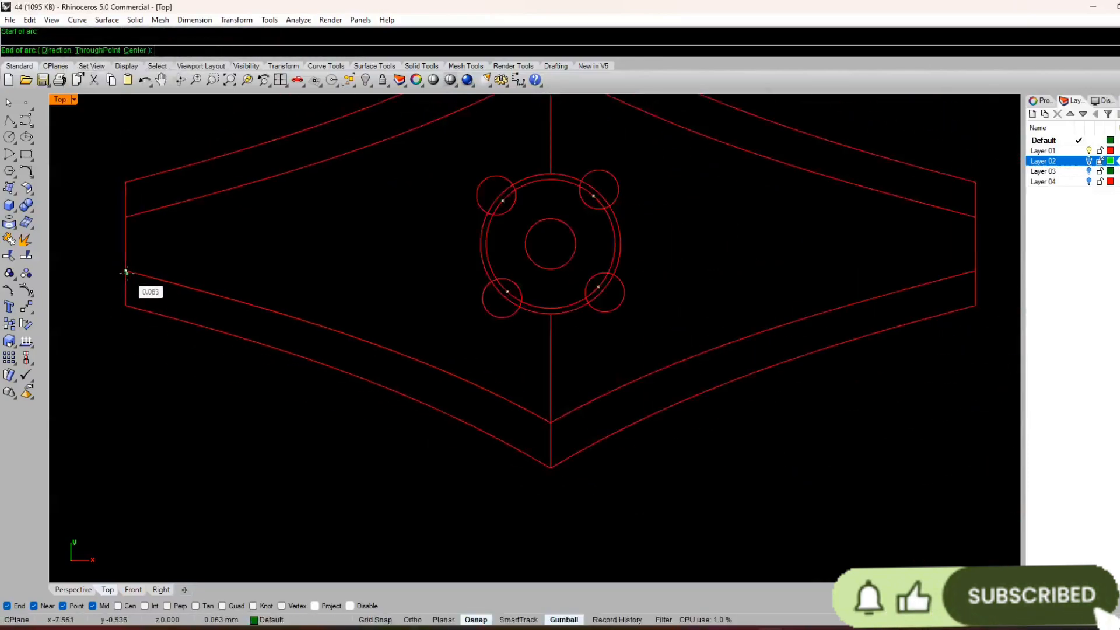
double_click(1054, 153)
- End the arc on the outer stone circle beside the lower-left prong and give it a slight downward bow with Ortho off, radius about 56 mm
scroll(545, 243, "up", 5)
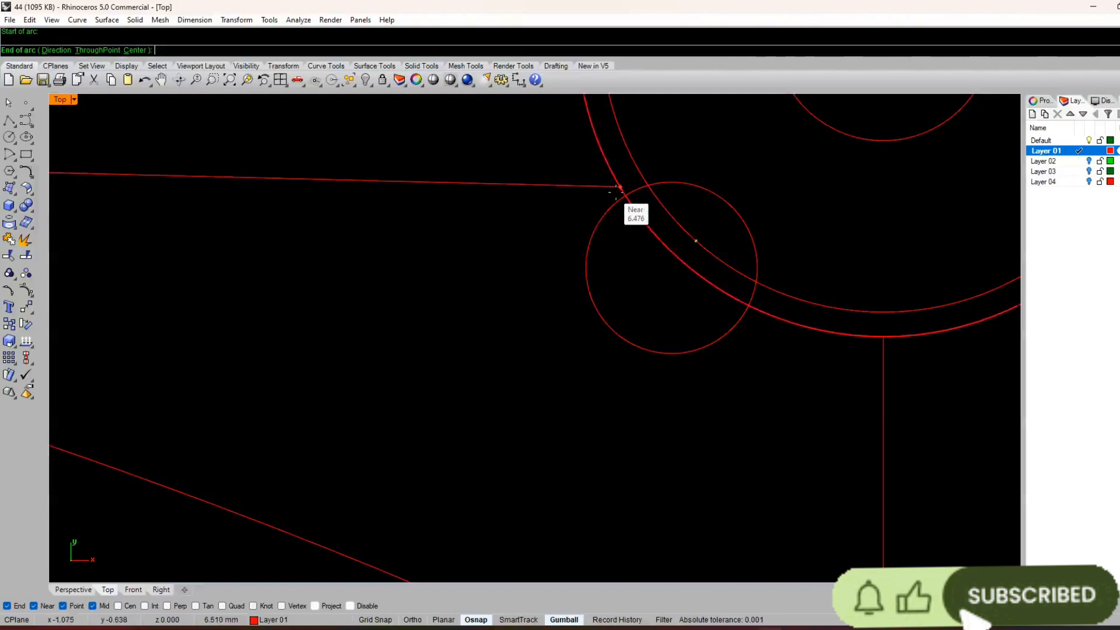
left_click(617, 188)
scroll(624, 234, "down", 6)
scroll(479, 242, "up", 3)
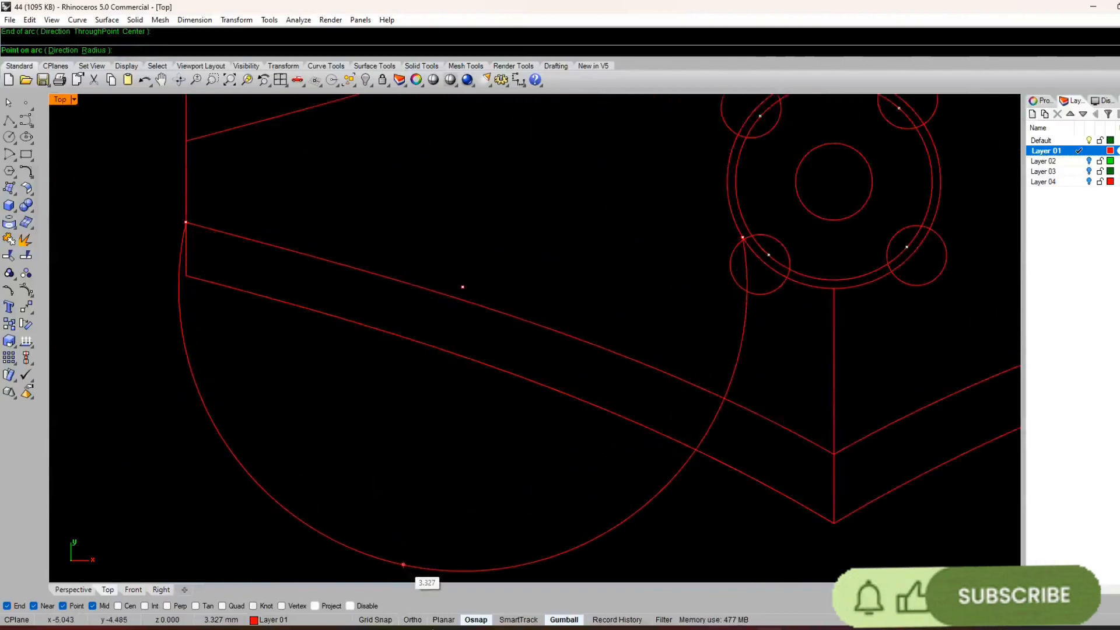
left_click(412, 620)
scroll(528, 274, "down", 2)
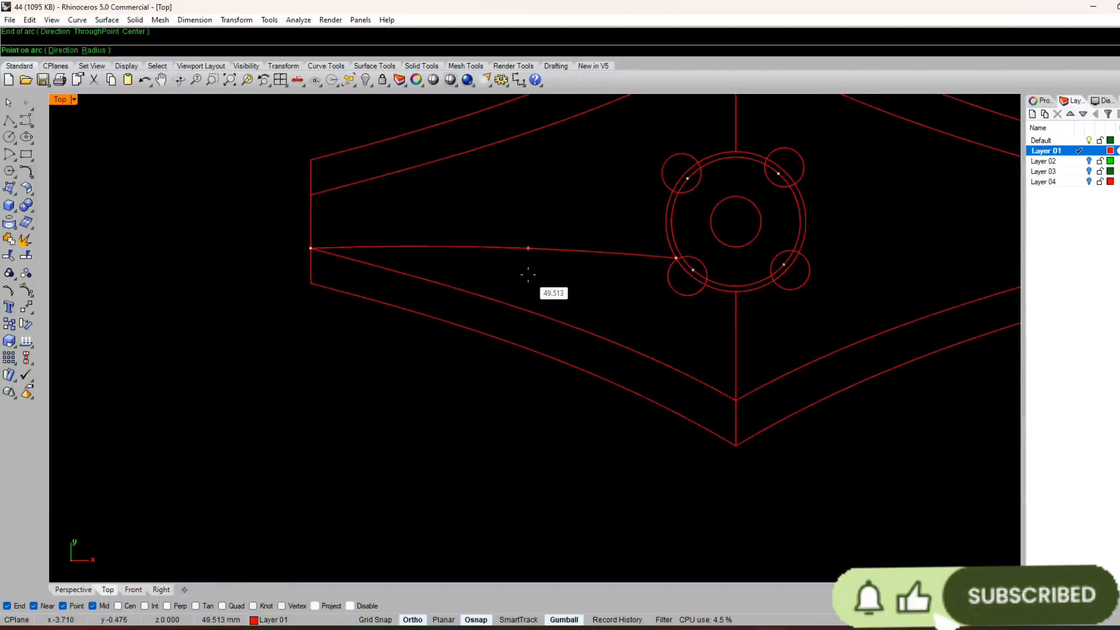
key("F8")
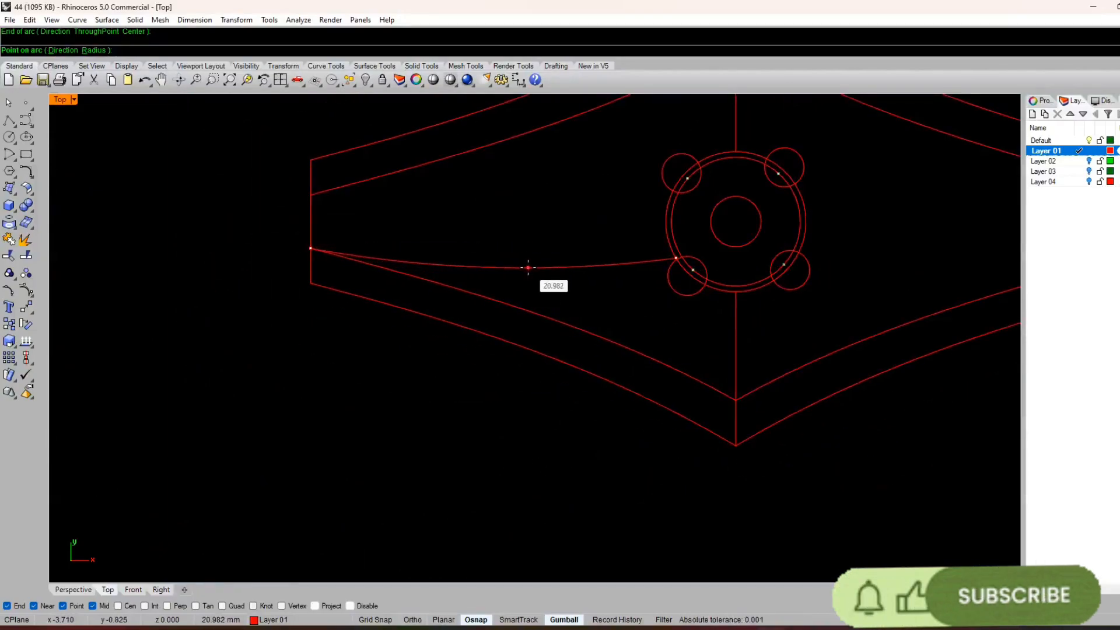
key("F8")
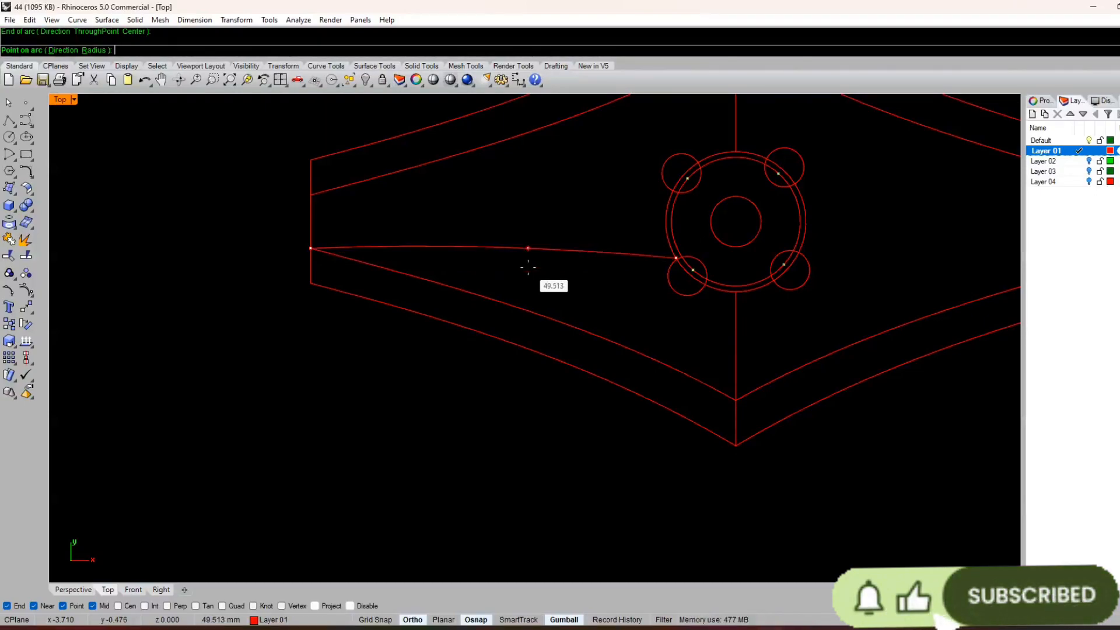
key("F8")
key("F8")
scroll(528, 267, "up", 3)
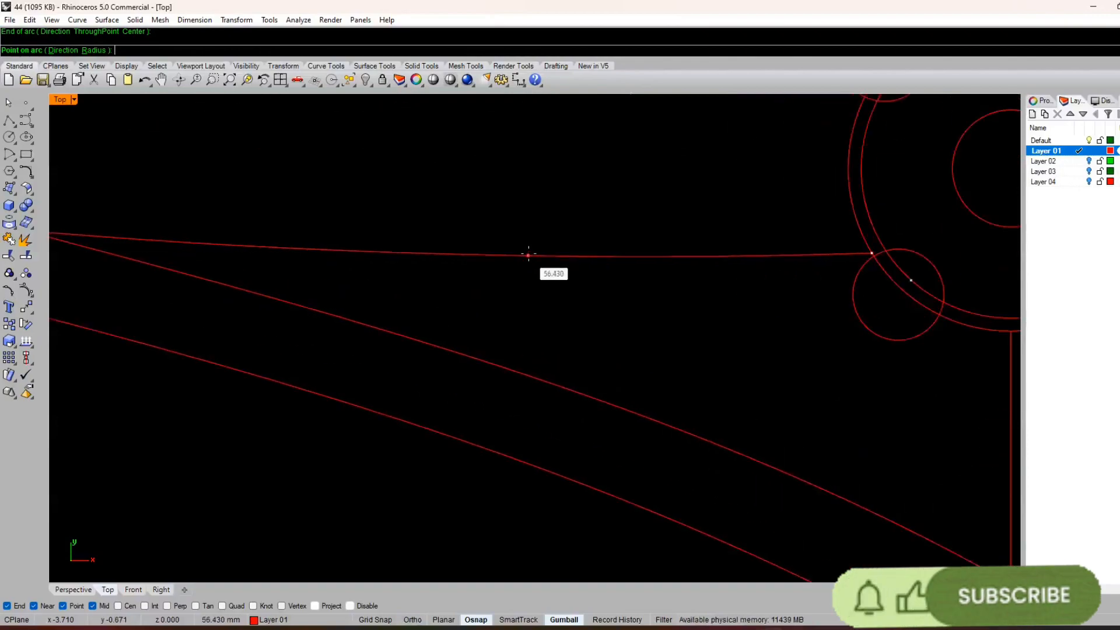
left_click(528, 257)
scroll(537, 266, "down", 14)
right_click(535, 269)
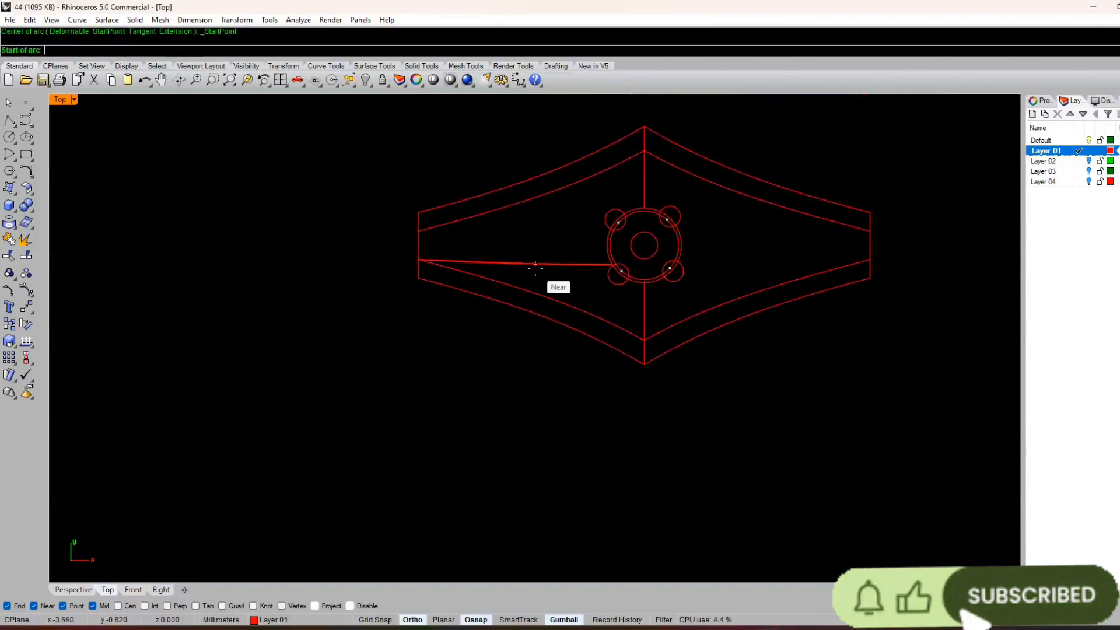
scroll(535, 268, "up", 4)
key("Escape")
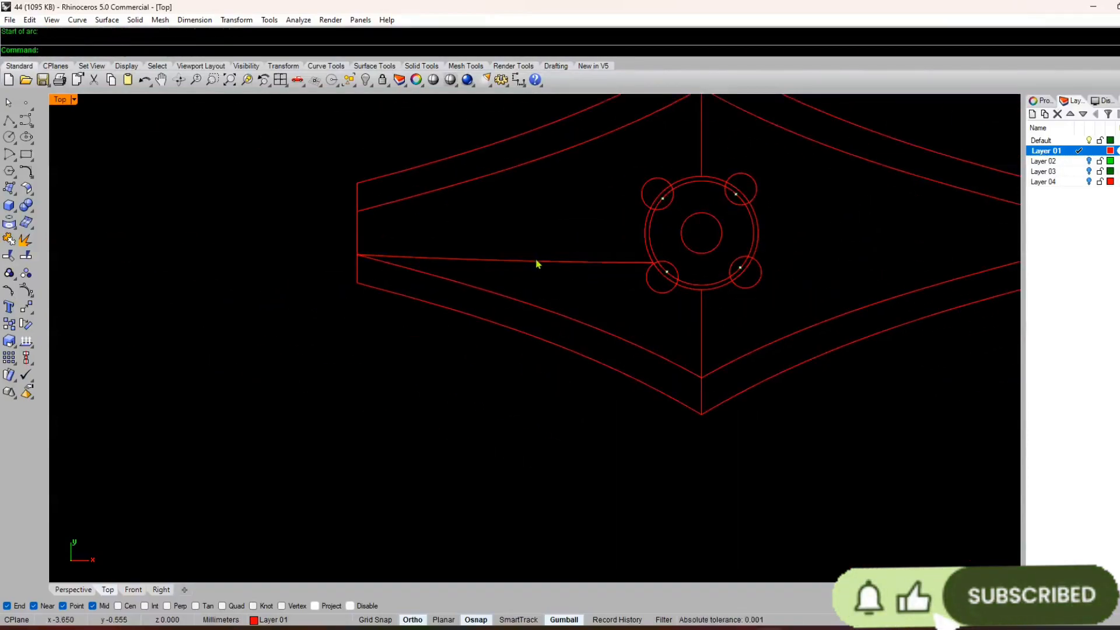
- Mirror the new arc to the upper half across the horizontal line through the origin
left_click(537, 262)
left_click(17, 343)
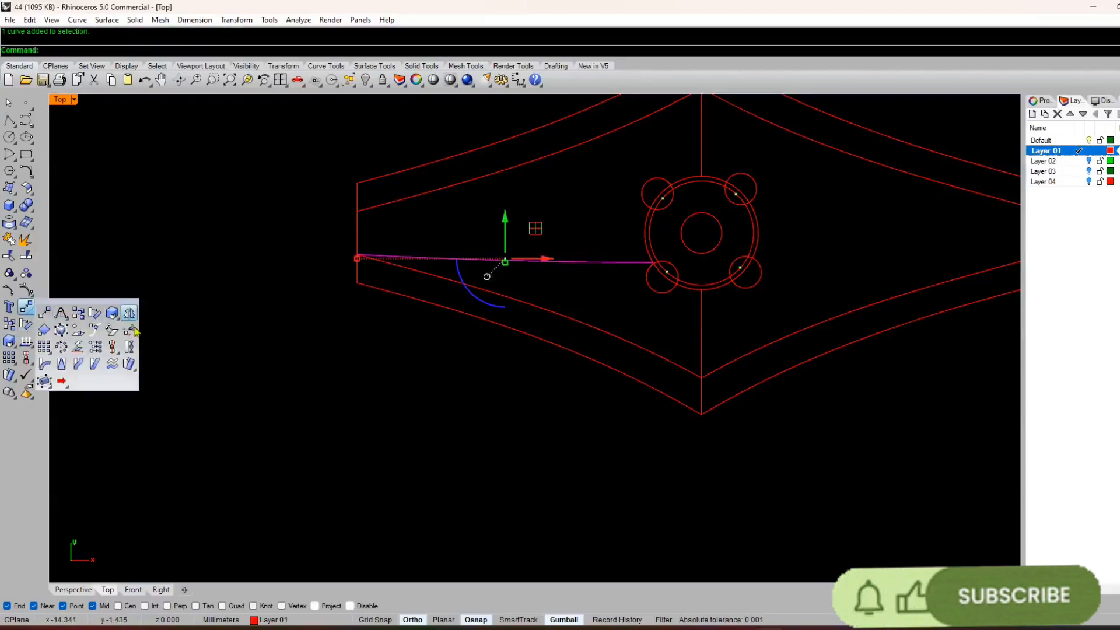
left_click(130, 325)
type("0")
key("Return")
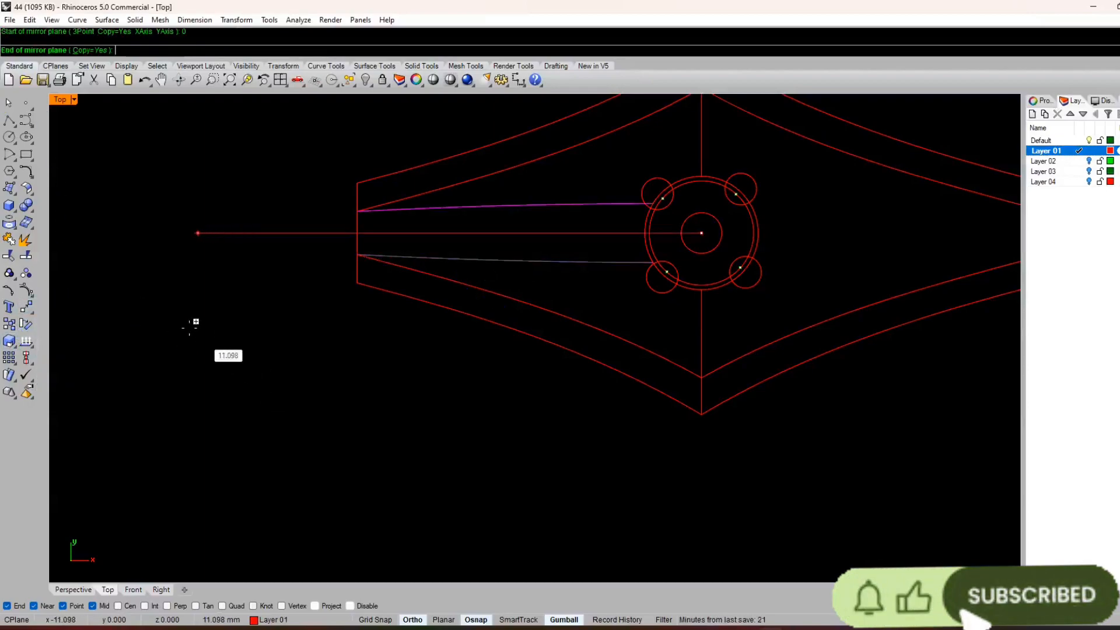
left_click(190, 325)
- Mirror the upper-left arc to the right side across the vertical line through the origin
left_click(527, 207)
key("Return")
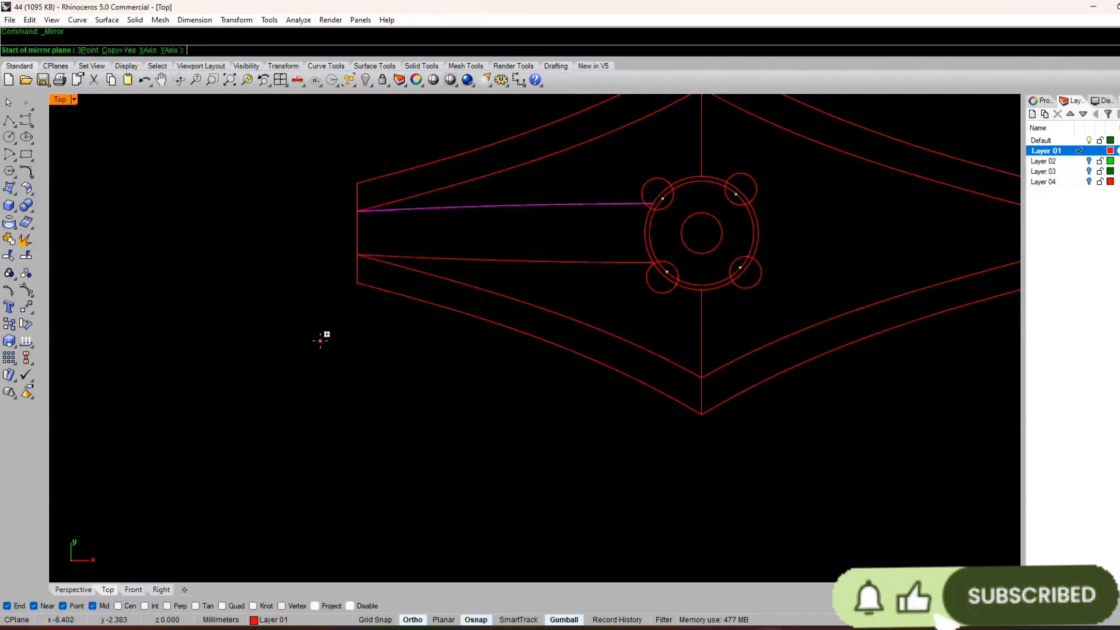
type("0")
key("Return")
left_click(540, 453)
scroll(525, 450, "down", 3)
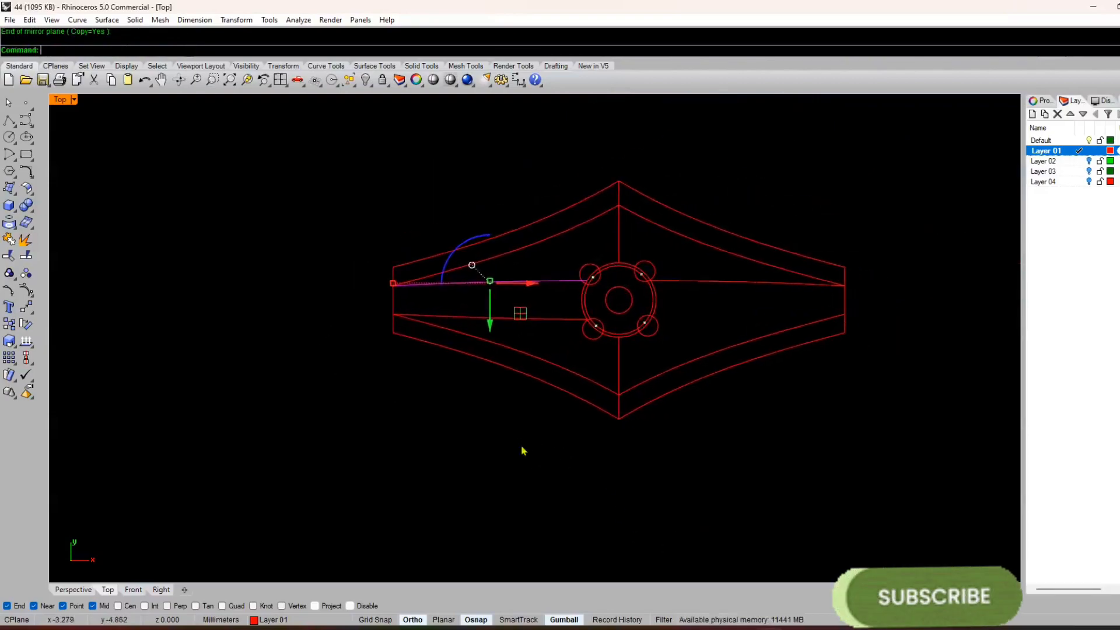
- Mirror the lower-left arc to the right side across the vertical line through the origin
left_click(557, 319)
key("Return")
type("0")
key("Return")
left_click(620, 419)
scroll(510, 262, "up", 6)
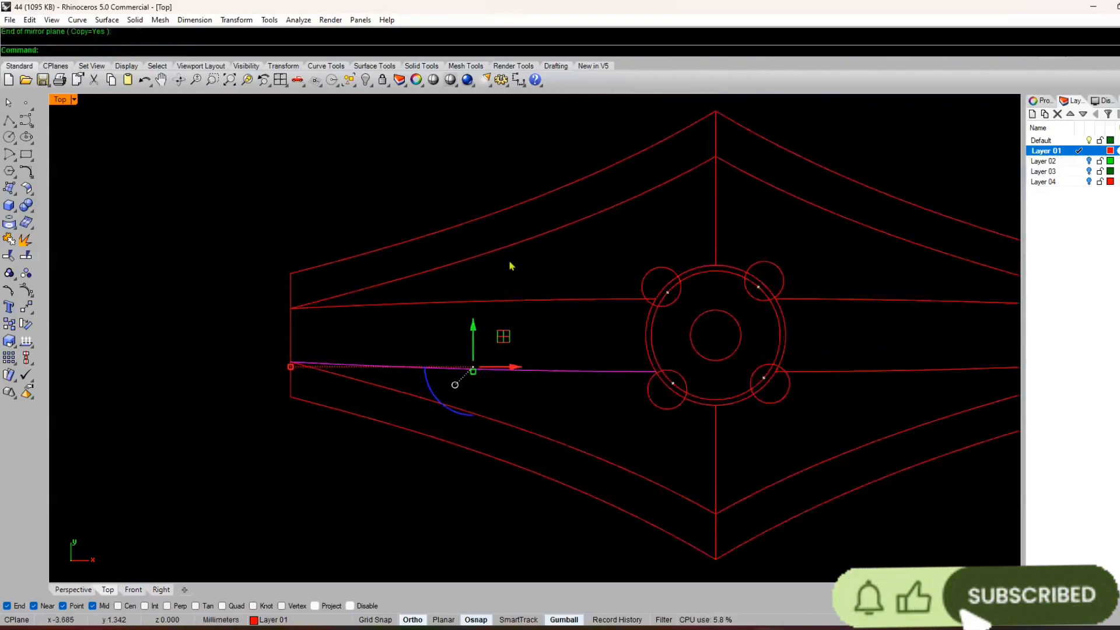
key("Escape")
- Show the lower-left arc's control points and move its middle point slightly upward to flatten the bow
scroll(508, 373, "up", 2)
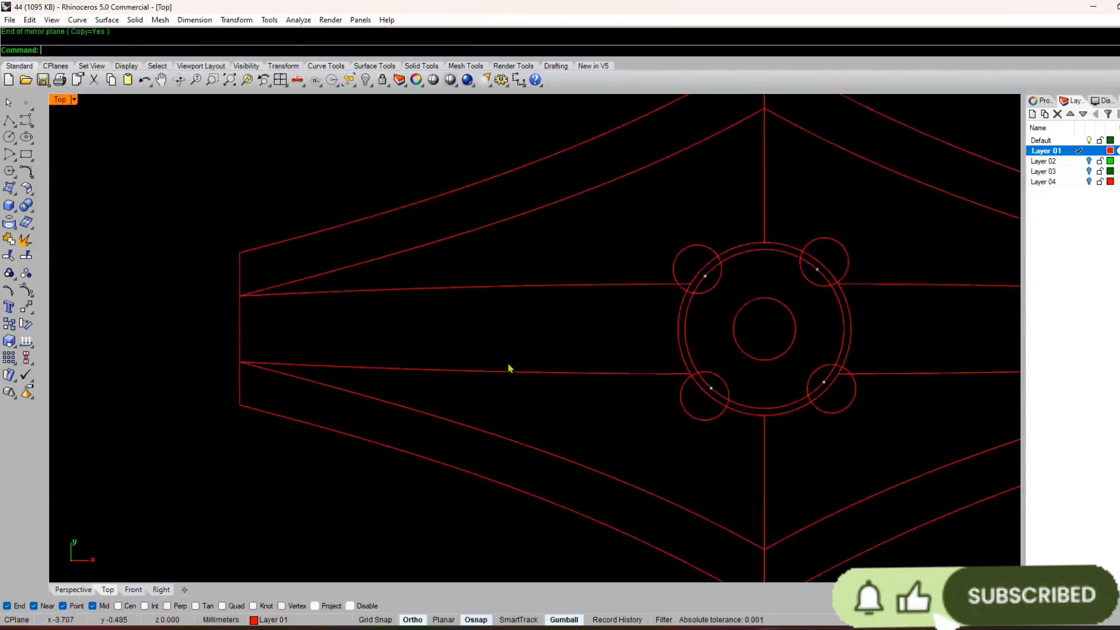
left_click(509, 369)
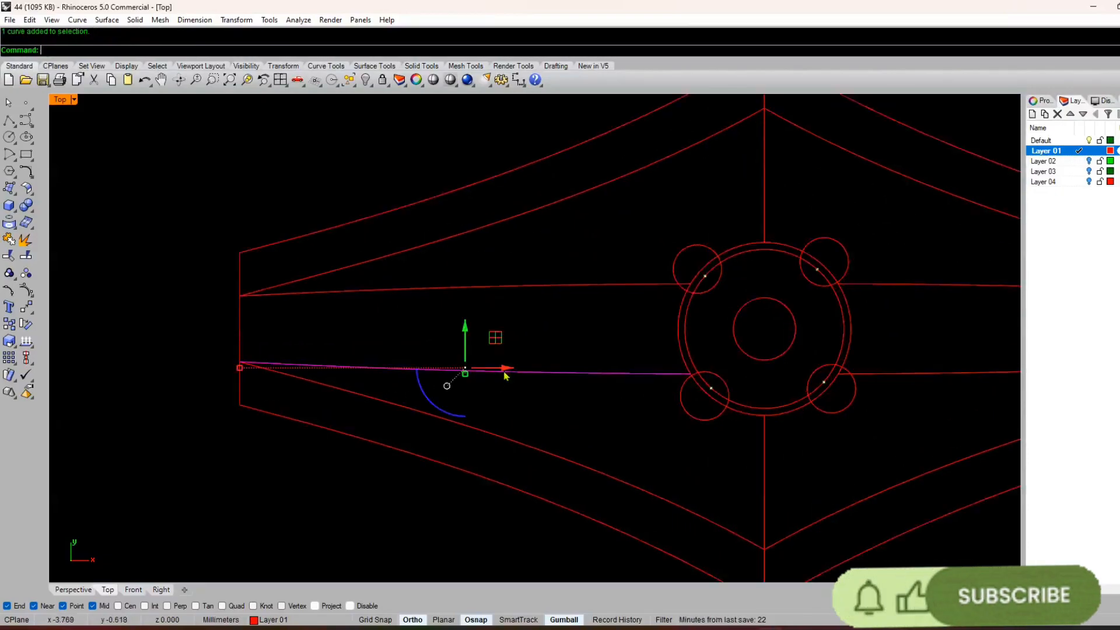
key("F10")
scroll(461, 367, "up", 5)
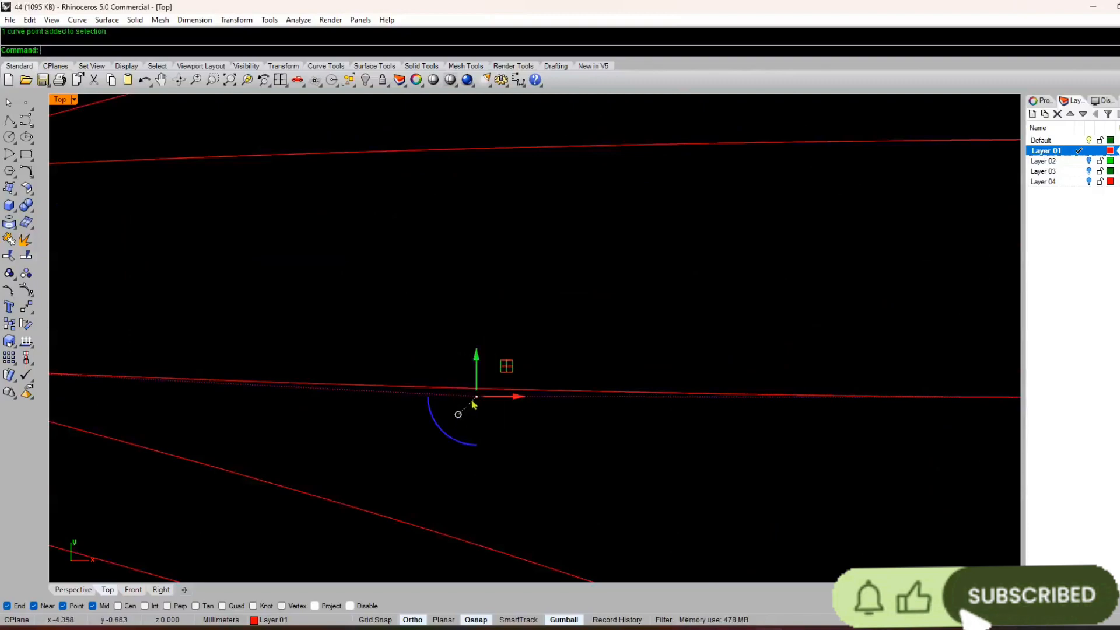
left_click_drag(476, 358, 484, 354)
scroll(484, 353, "down", 8)
key("Escape")
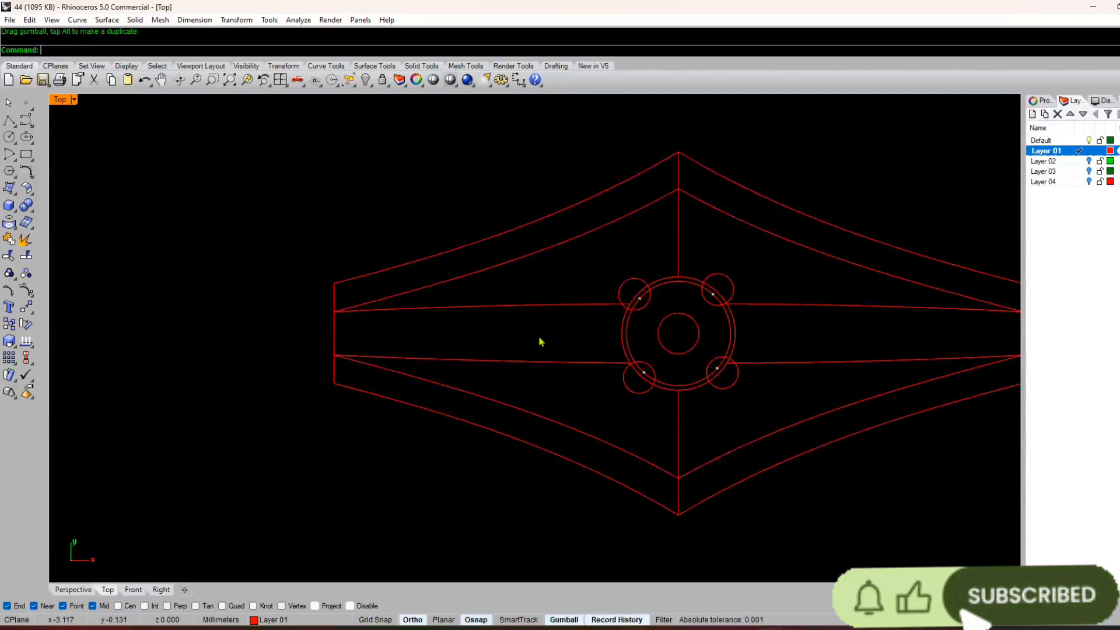
- Delete the upper-left, upper-right and lower-right joining arcs, keeping only the edited lower-left arc
left_click(538, 308)
key("Delete")
left_click(825, 308)
key("Delete")
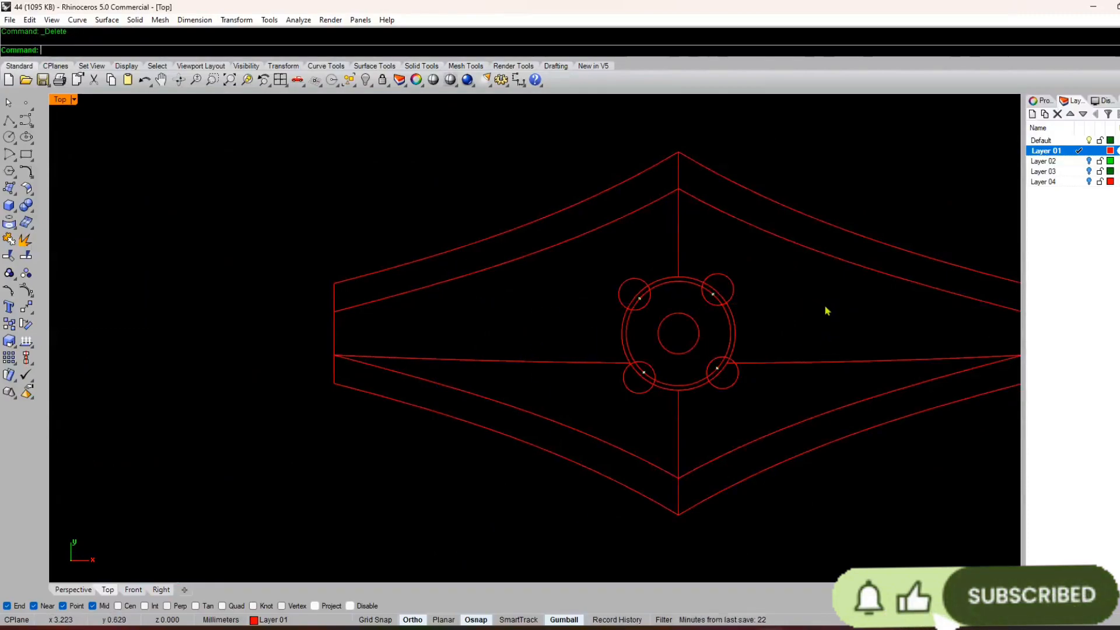
left_click(815, 361)
key("Delete")
- Mirror the reshaped lower-left arc to the upper half across the horizontal line through the origin
left_click(574, 362)
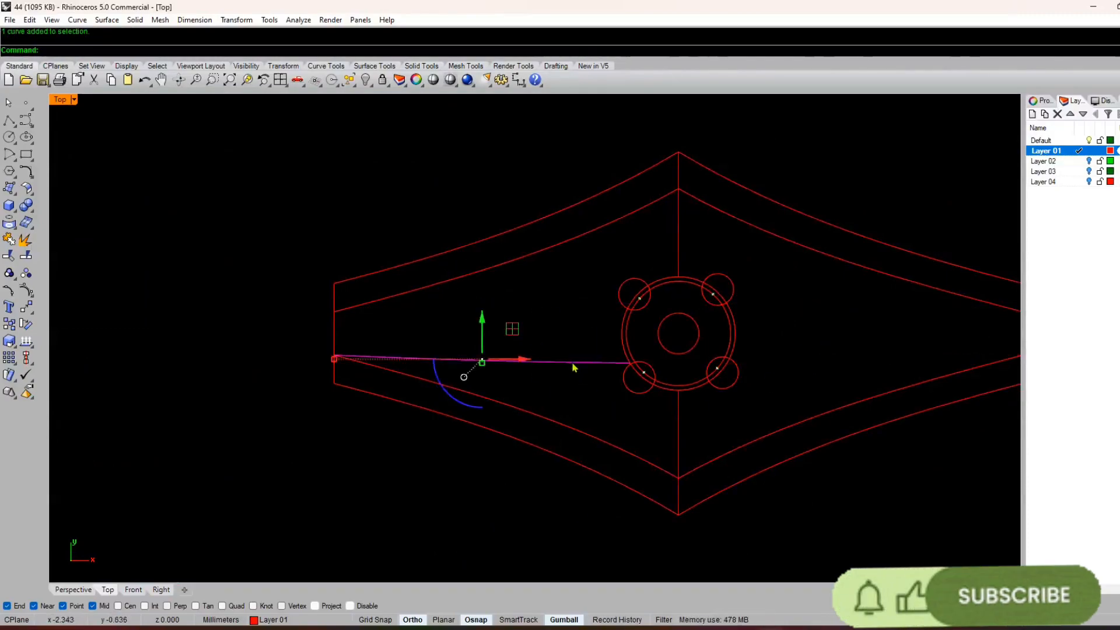
type("MR")
key("Return")
left_click(679, 333)
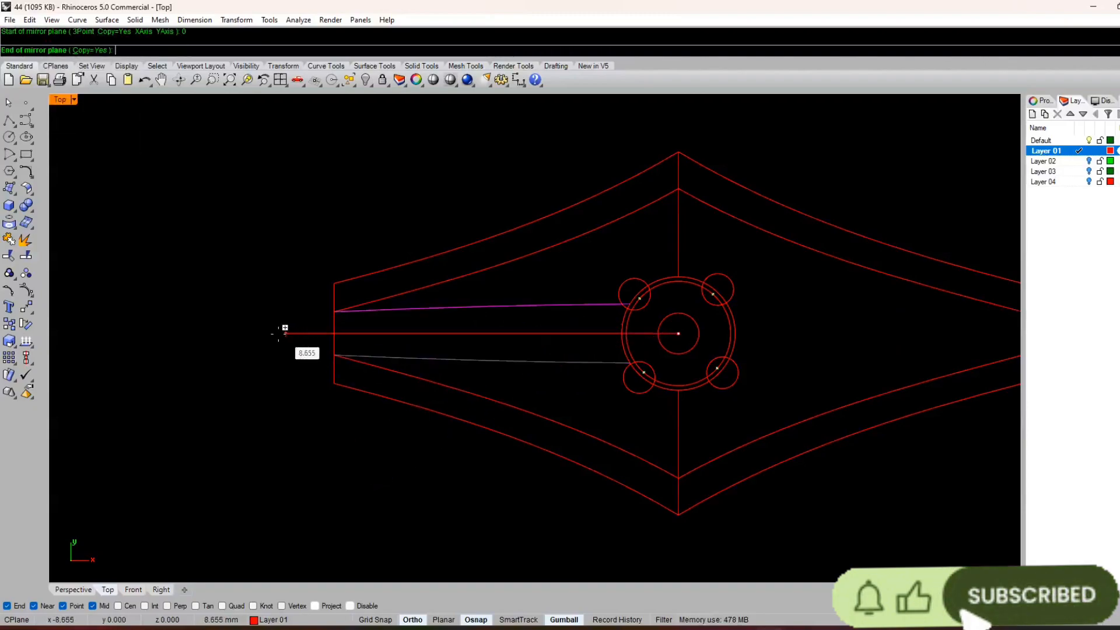
left_click(312, 356)
- Mirror both left joining arcs to the right side across the vertical line through the origin
left_click(552, 308, "shift")
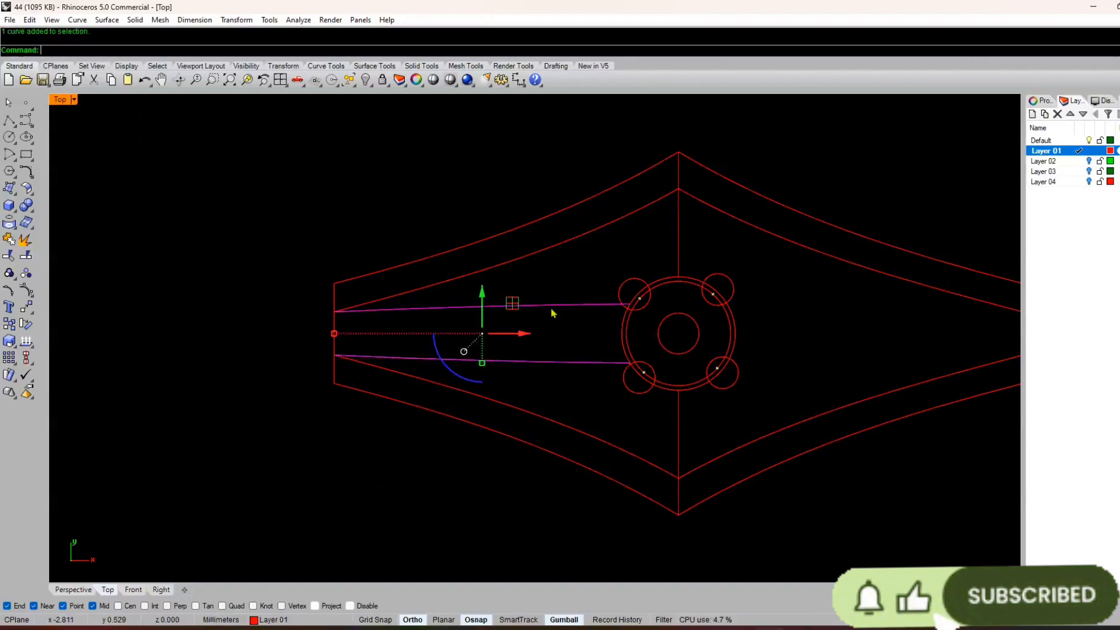
key("Return")
type("0")
key("Return")
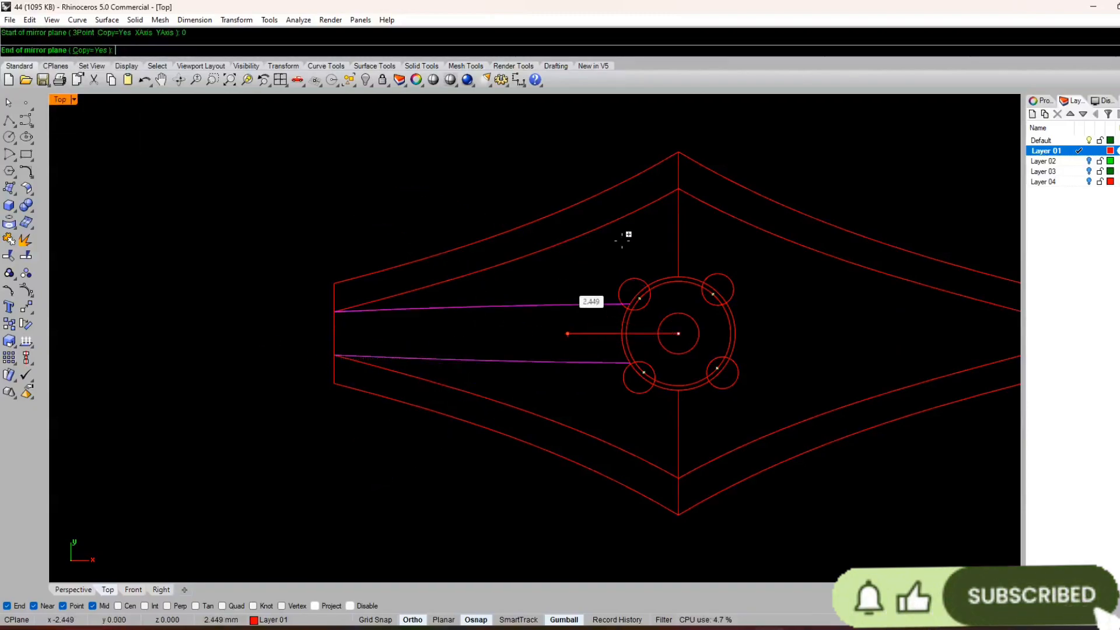
left_click(678, 168)
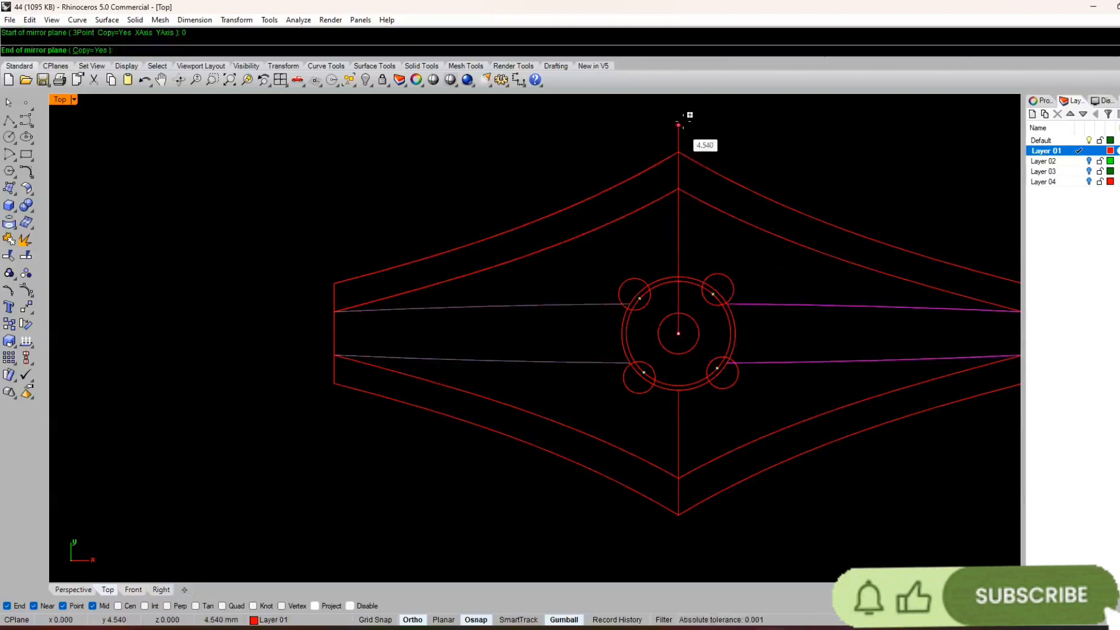
- Toggle the Lock Children option of Record History and clear the selection
right_click(620, 622)
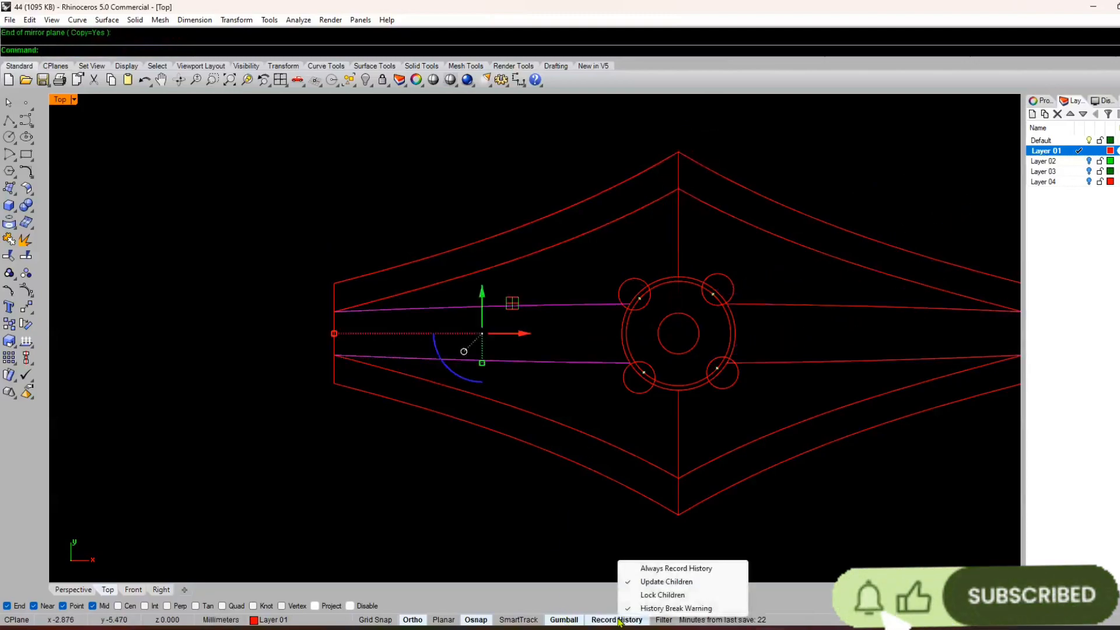
left_click(669, 597)
right_click(618, 624)
left_click(596, 574)
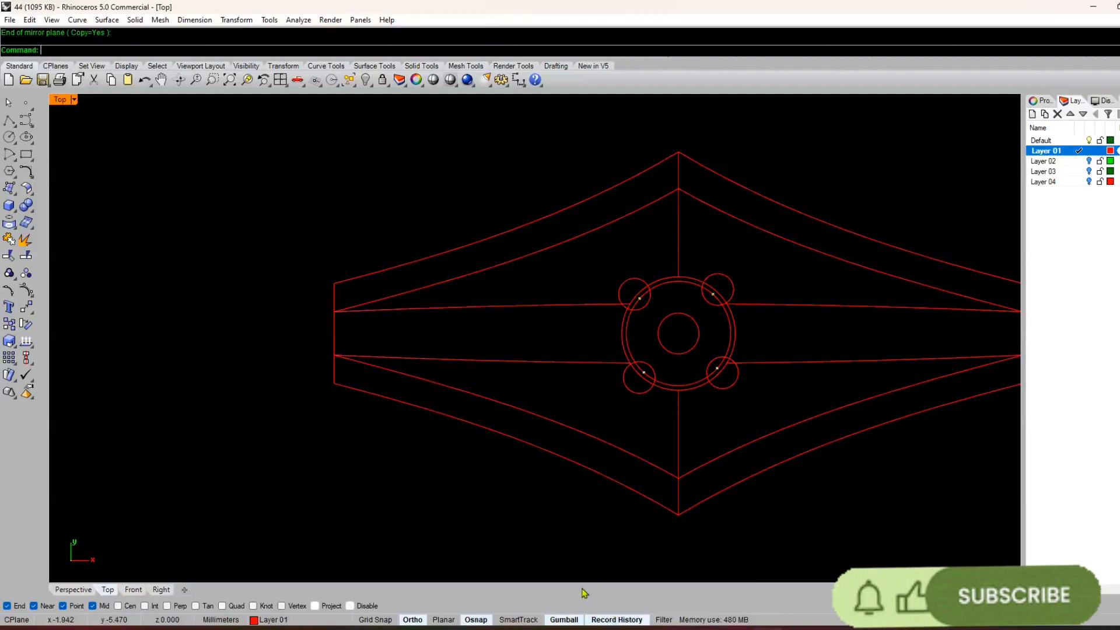
scroll(554, 562, "down", 4)
right_click_drag(751, 454, 683, 418)
scroll(683, 418, "up", 4)
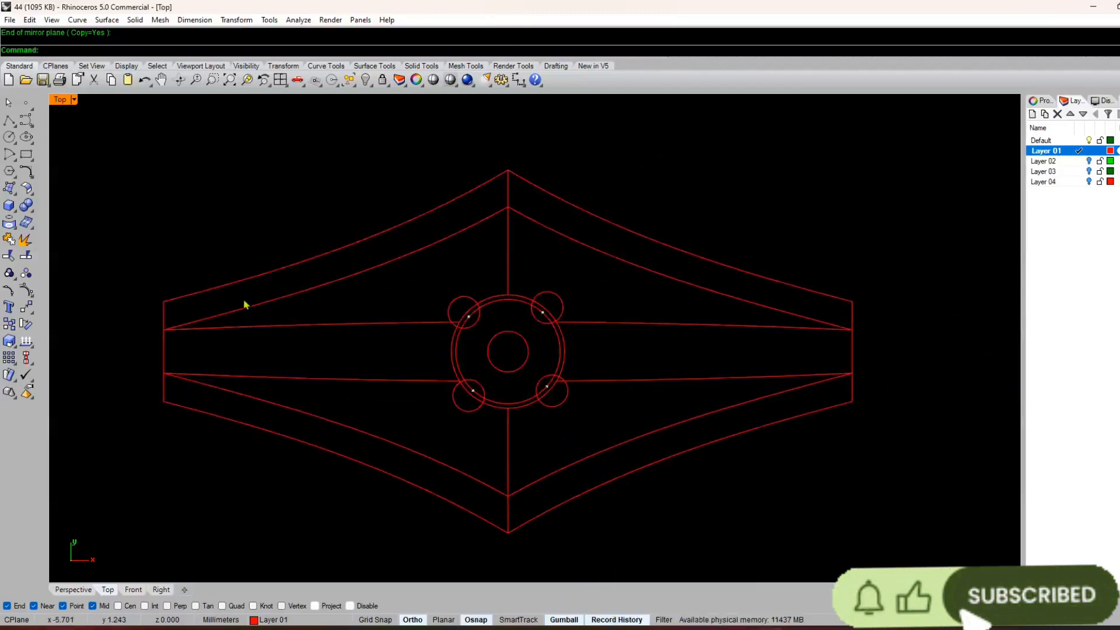
right_click_drag(244, 305, 372, 276)
right_click(573, 349)
key("Escape")
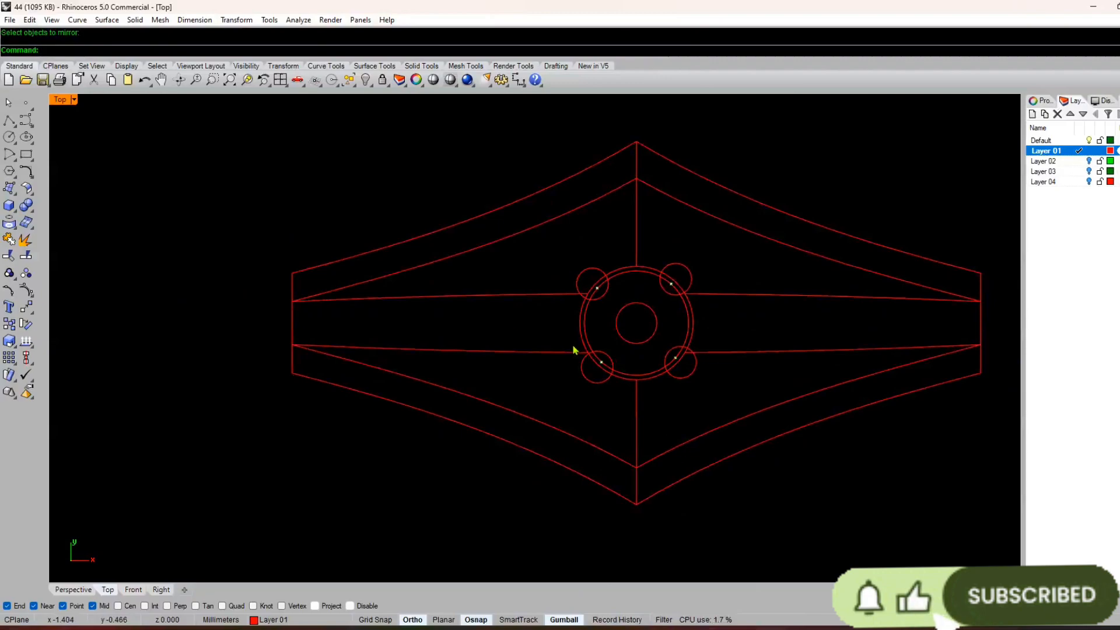
type("l")
key("Return")
scroll(553, 380, "up", 3)
left_click(672, 287)
scroll(614, 381, "down", 2)
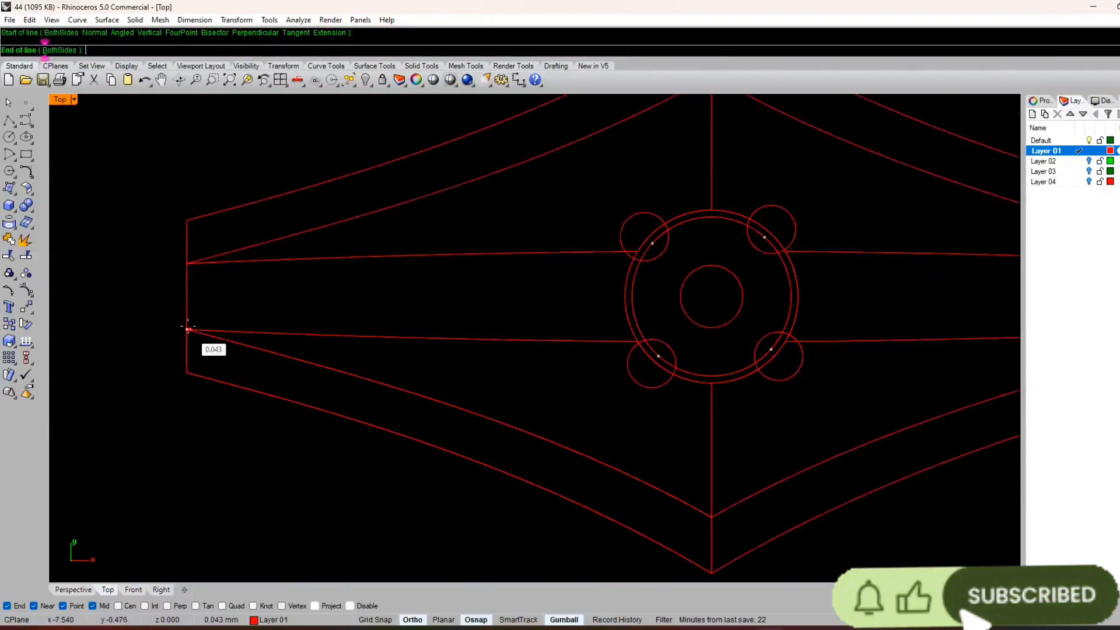
right_click_drag(495, 305, 532, 323)
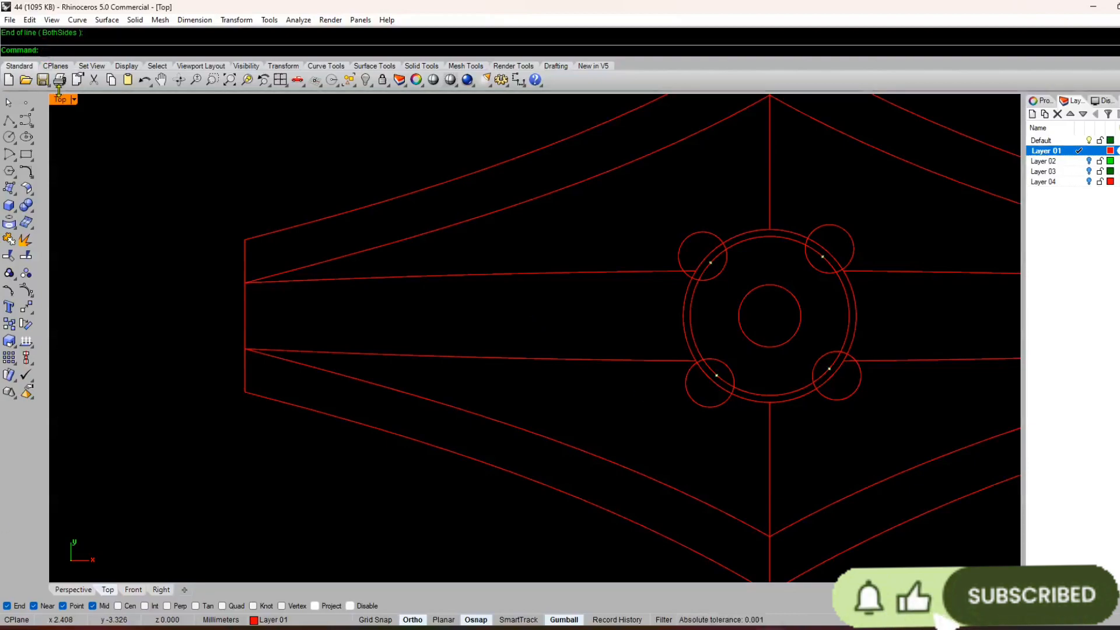
- Try to create a tween curve between the lower-left and upper-left joining arcs
left_click(26, 124)
left_click(27, 123)
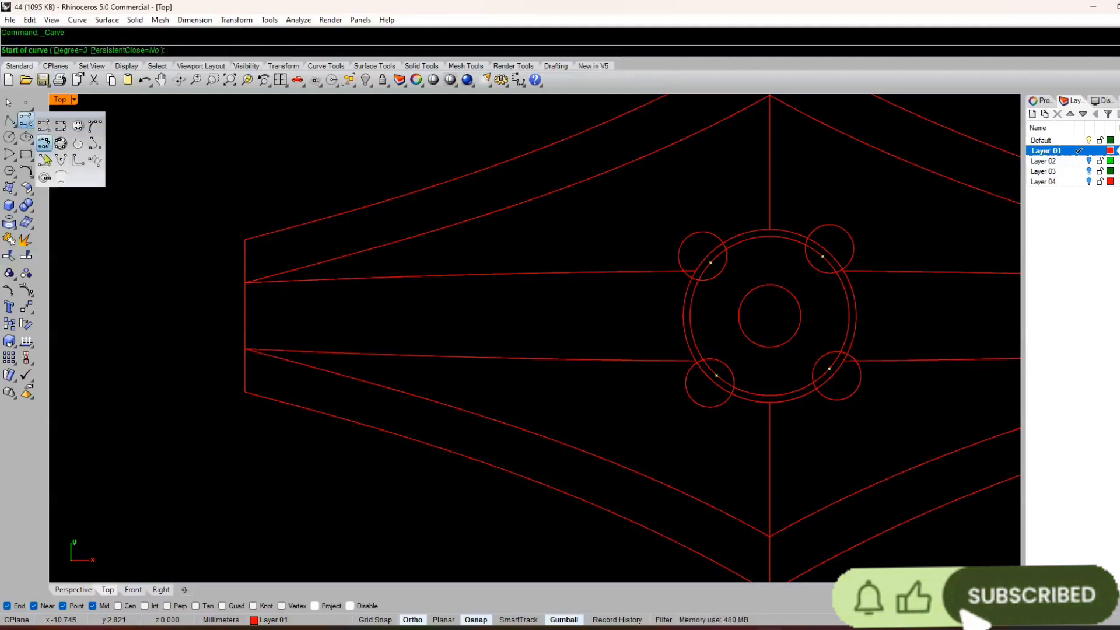
left_click(61, 178)
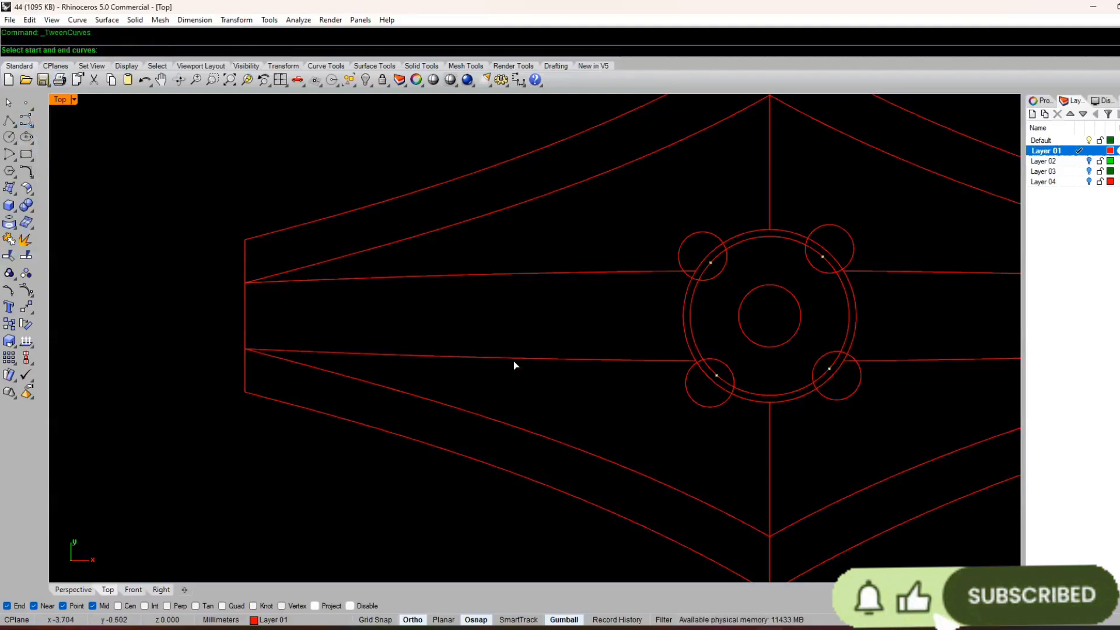
left_click(536, 359)
right_click(583, 351)
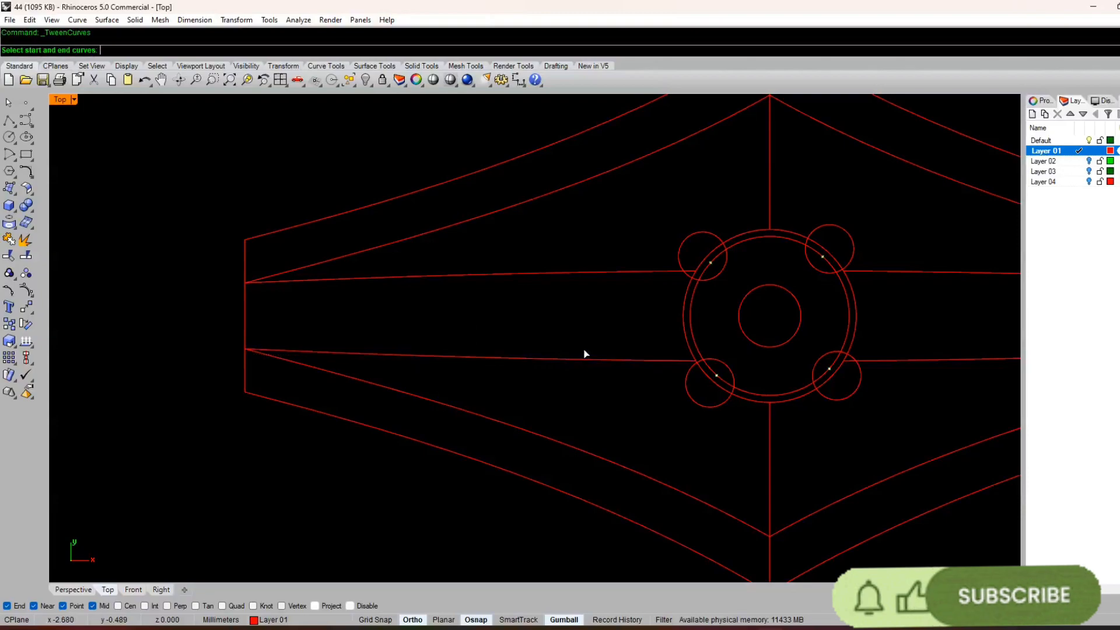
left_click(696, 275)
right_click(696, 274)
left_click(695, 274)
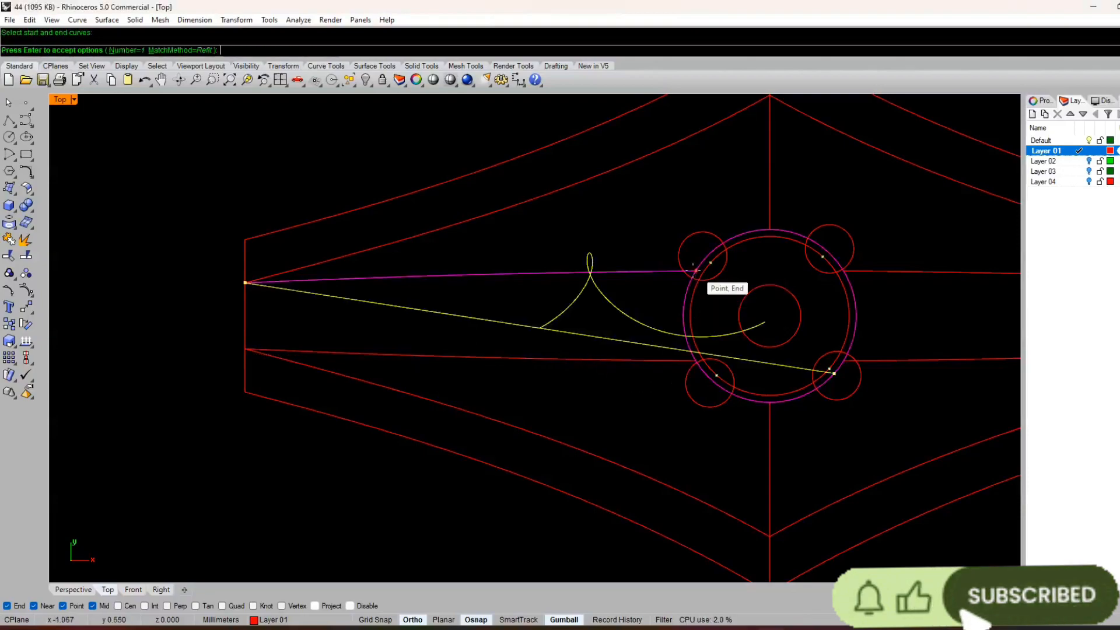
key("Escape")
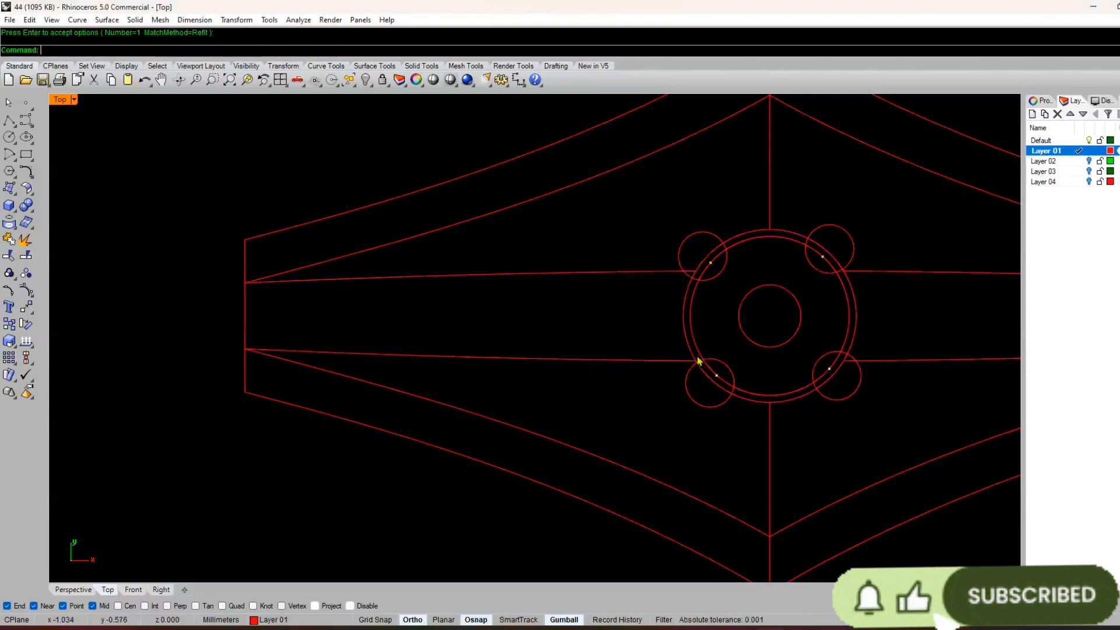
- Create one tween curve midway between the lower-left and upper-left joining arcs, with match method None
scroll(699, 361, "up", 3)
left_click(636, 366)
key("Return")
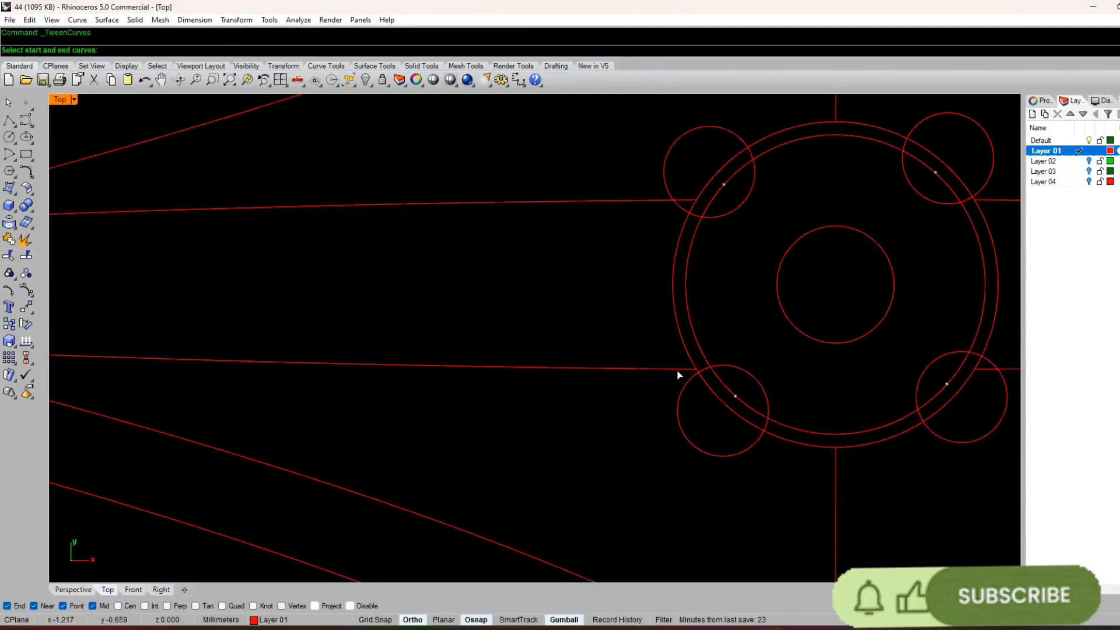
left_click(654, 200)
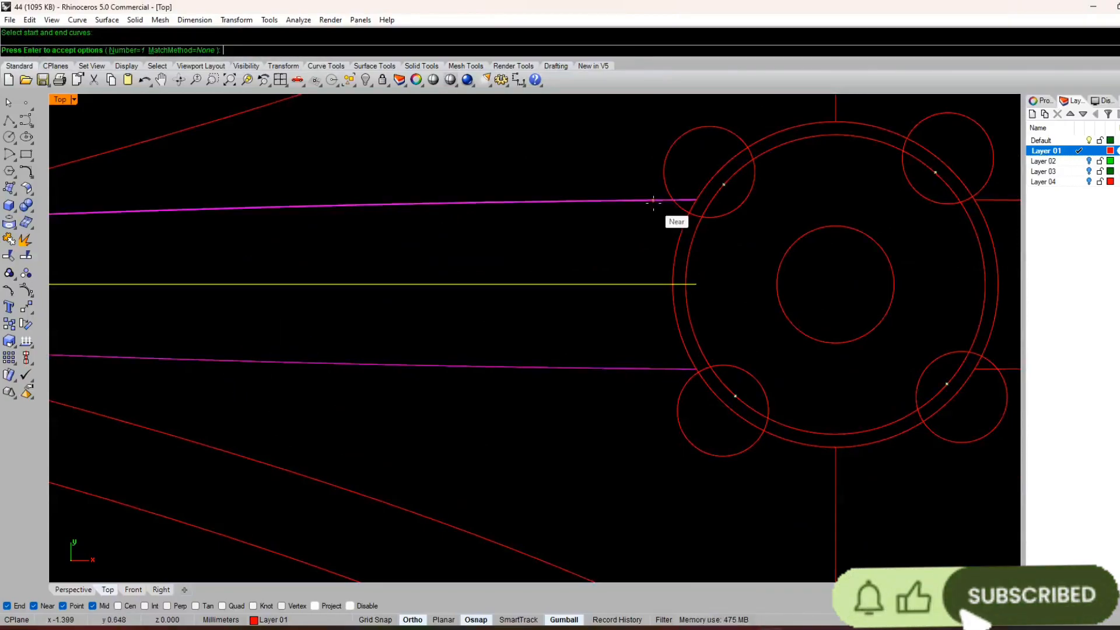
key("Return")
scroll(590, 290, "down", 5)
scroll(683, 270, "up", 8)
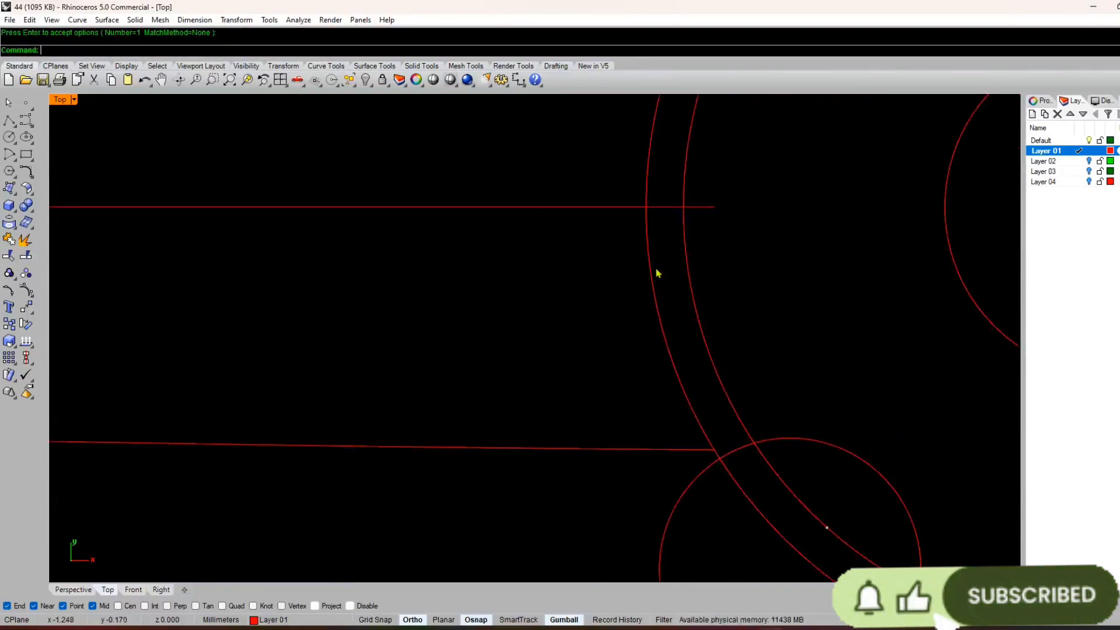
- Trim off the end of the left middle curve that extends inside the outer stone circle
left_click(651, 289)
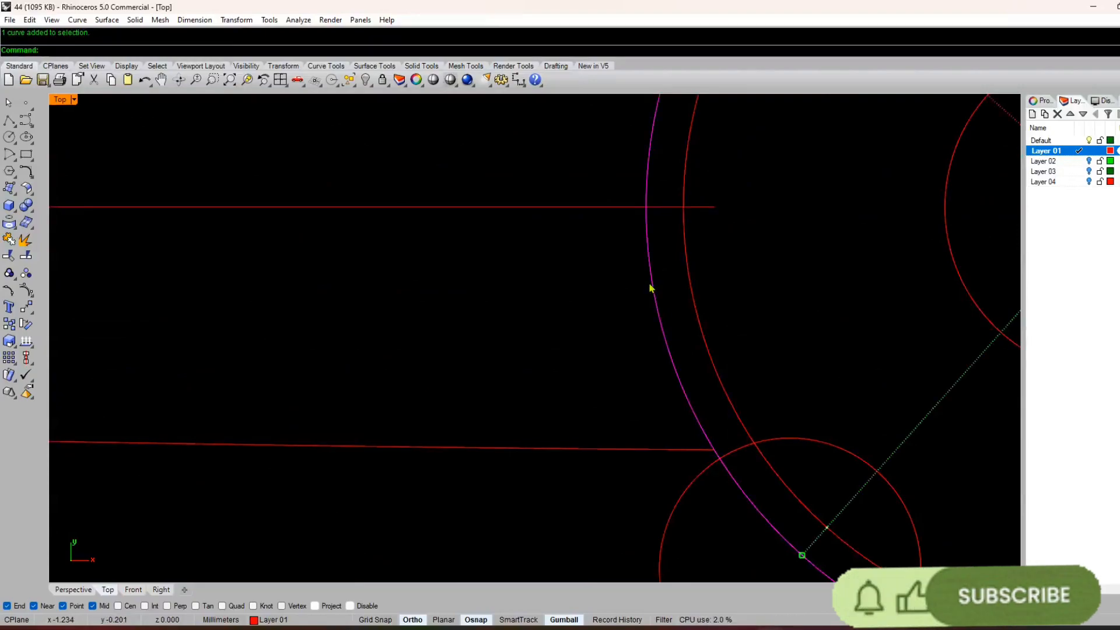
scroll(620, 337, "down", 3)
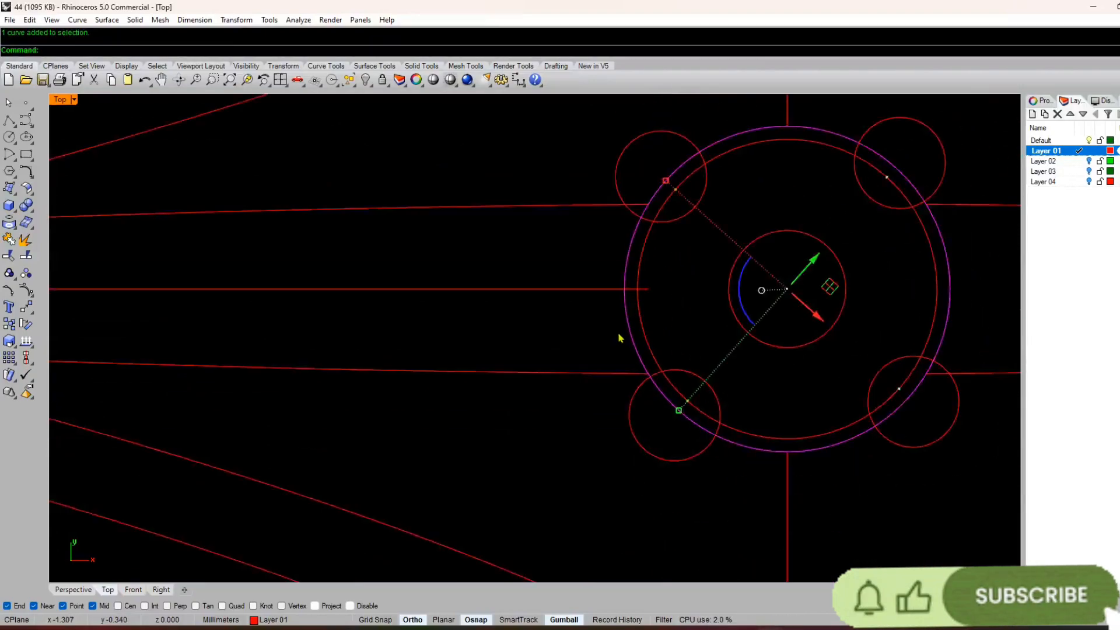
key("Return")
scroll(627, 292, "up", 8)
left_click(623, 275)
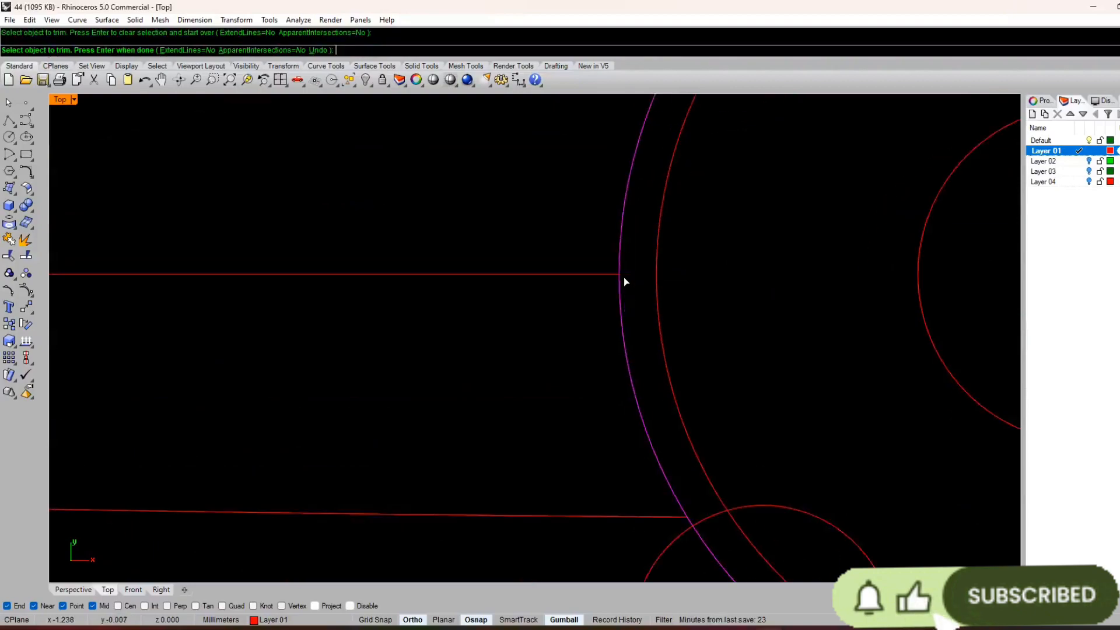
scroll(624, 274, "down", 9)
key("Return")
right_click_drag(635, 254, 625, 317)
scroll(620, 267, "up", 7)
key("Return")
left_click(623, 274)
scroll(607, 286, "down", 5)
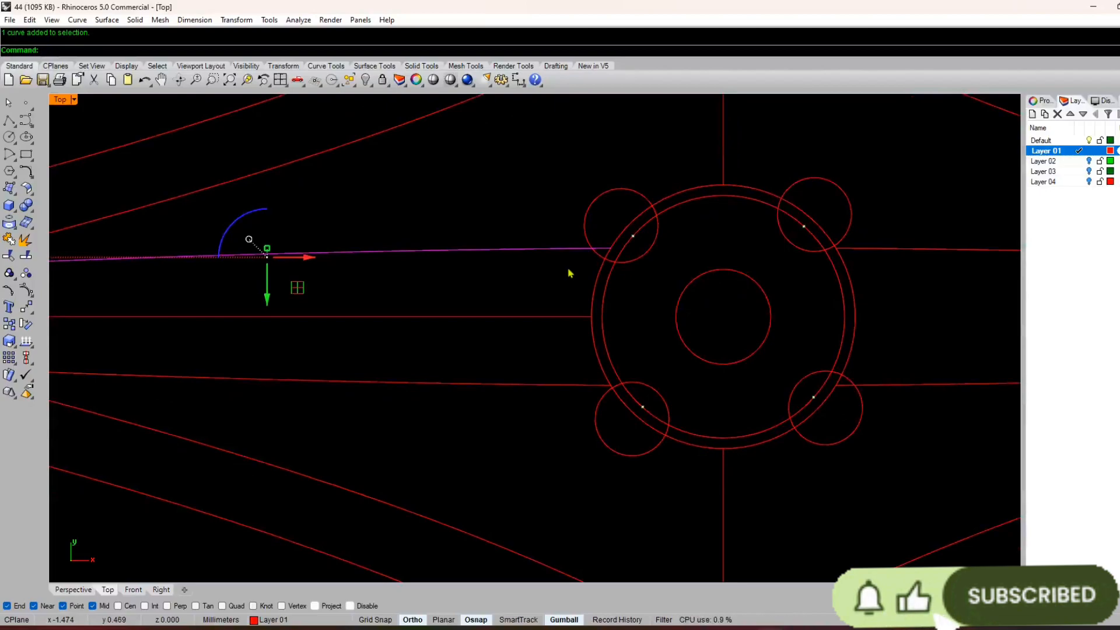
scroll(463, 294, "down", 5)
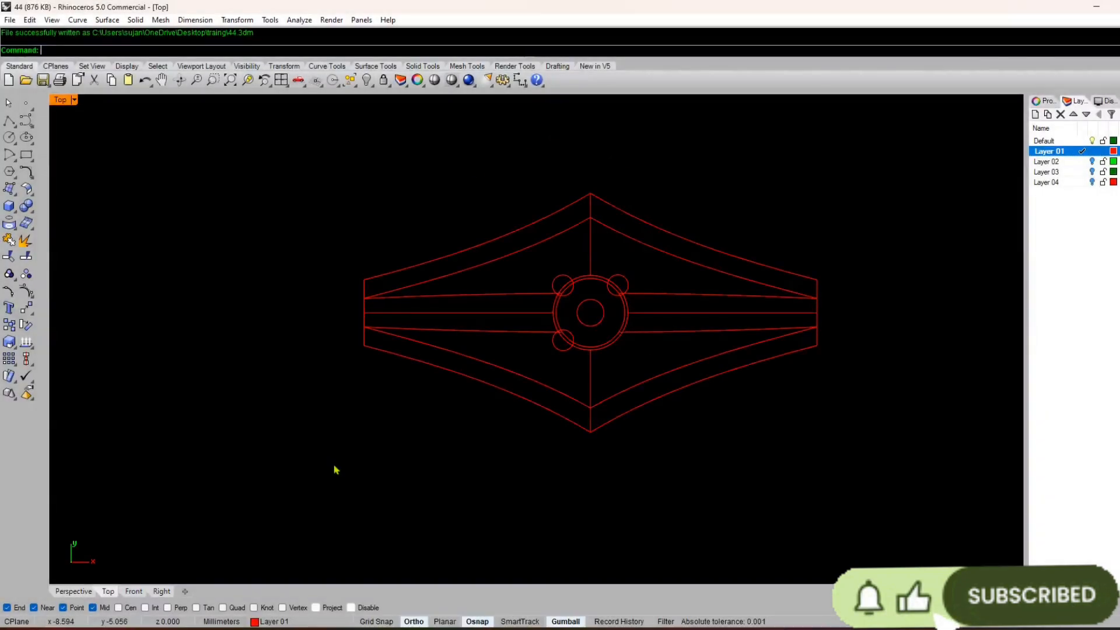
- Draw a vertical both-sides line centred on the origin that extends beyond the band's upper and lower tips
type("line")
key("Return")
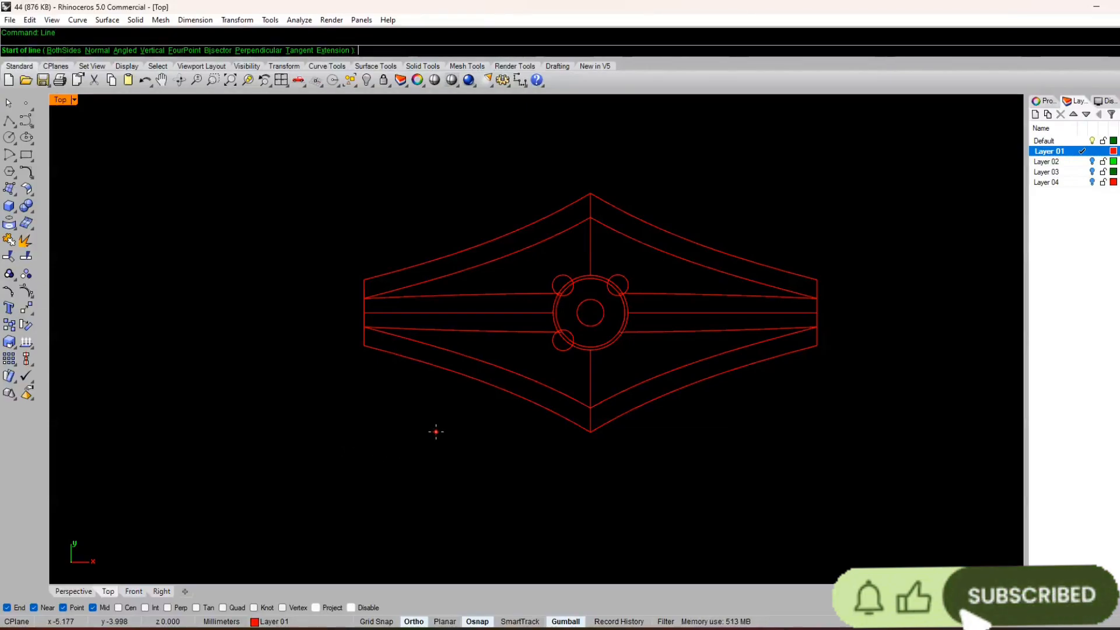
type("0")
key("Return")
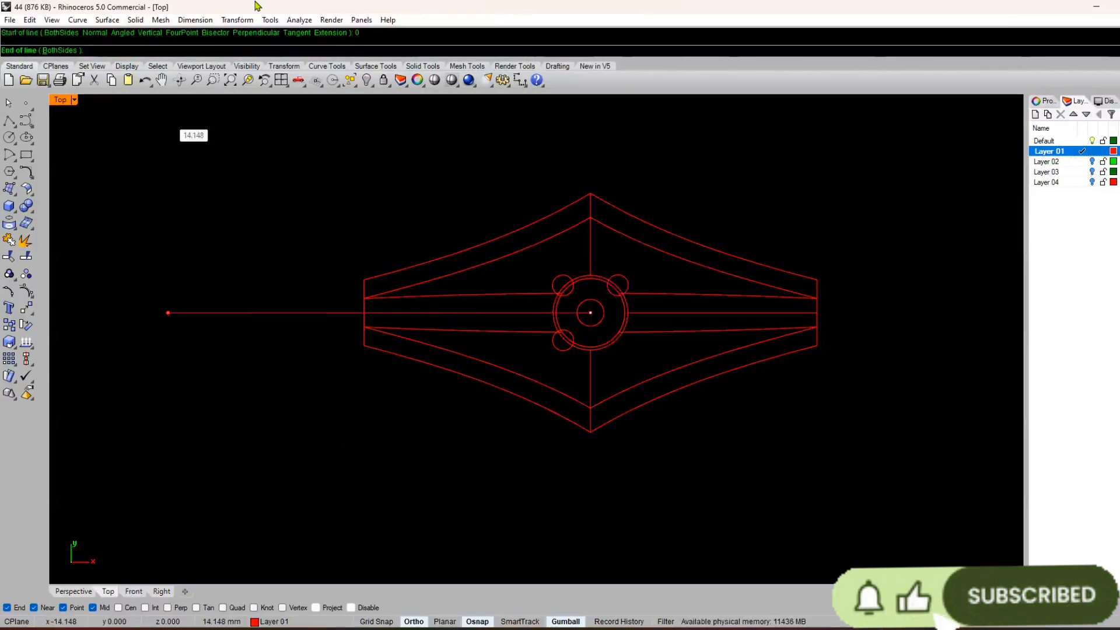
left_click(61, 50)
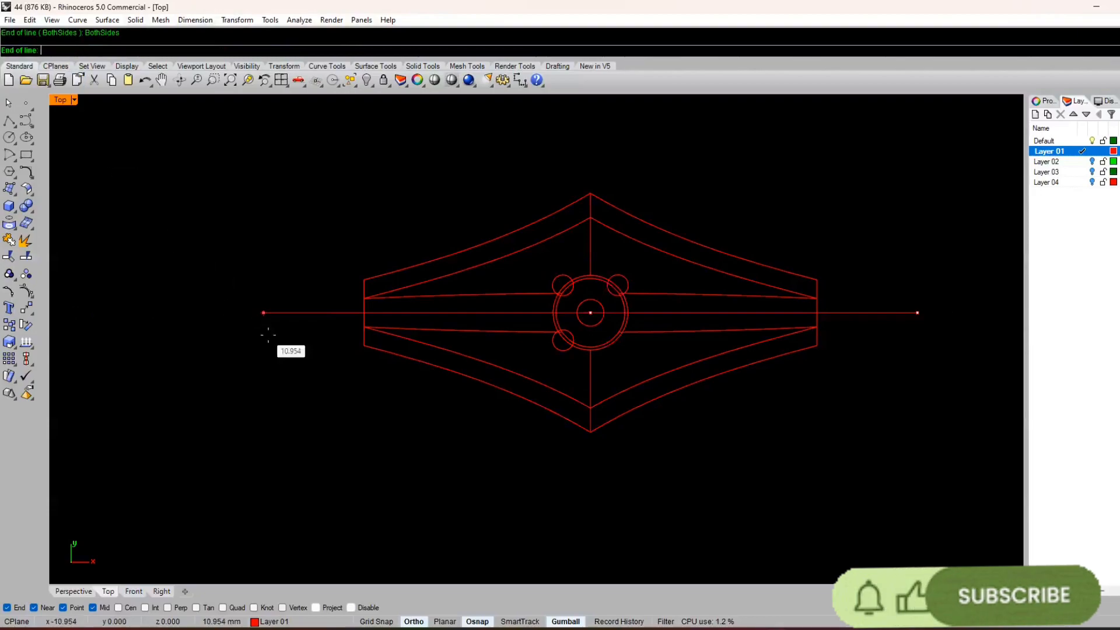
scroll(270, 336, "down", 3)
left_click(513, 196)
scroll(507, 303, "up", 4)
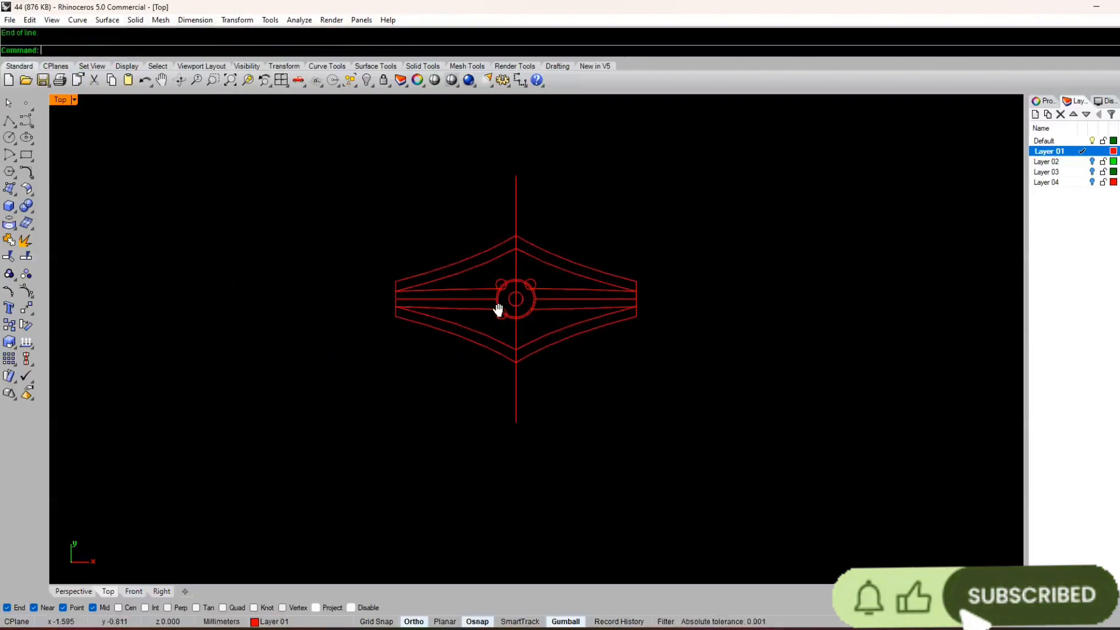
- Move the full-length vertical line from the origin to the left, just outside the outer stone circle
left_click(548, 271)
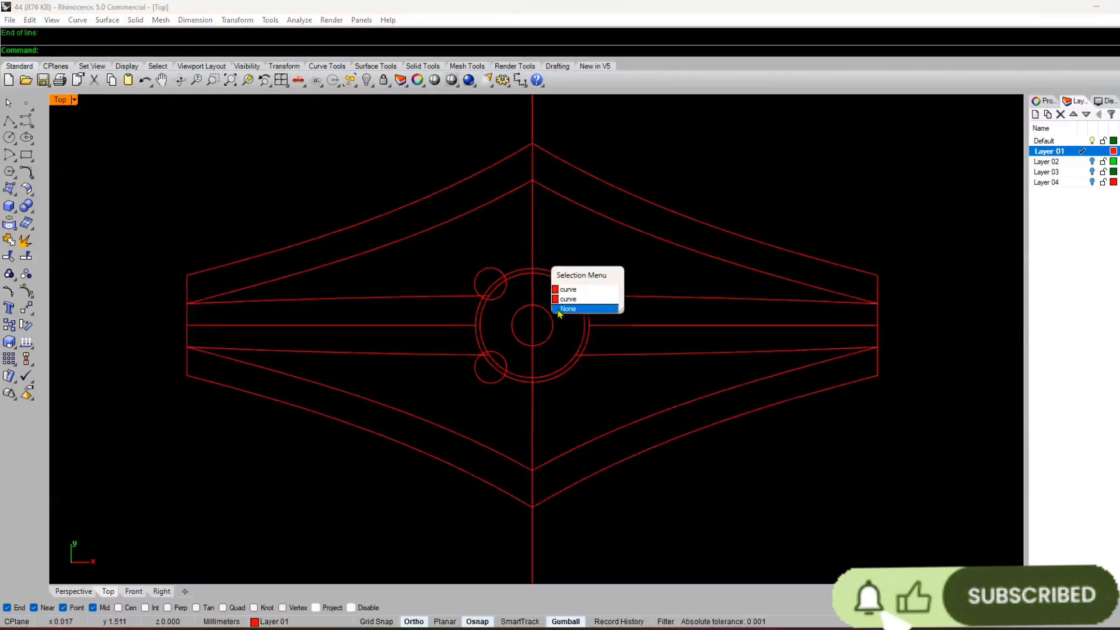
left_click(527, 333)
left_click_drag(570, 332, 474, 320)
right_click_drag(377, 337, 520, 343)
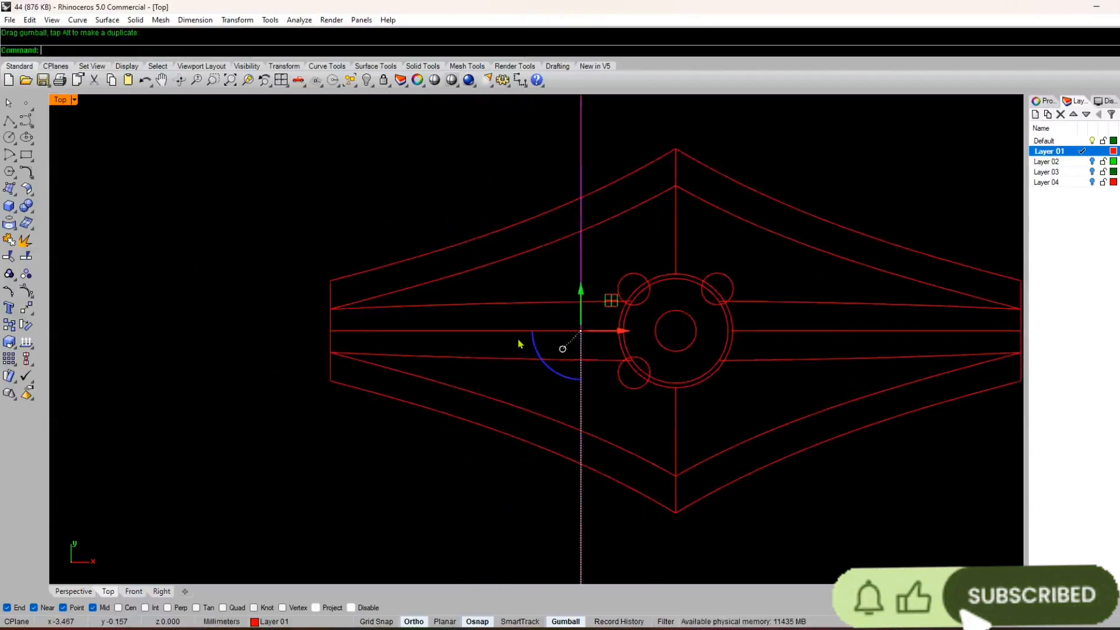
- Try a 1 mm offset of the vertical line toward the band's left end, and delete the offset copy
type("O")
key("Return")
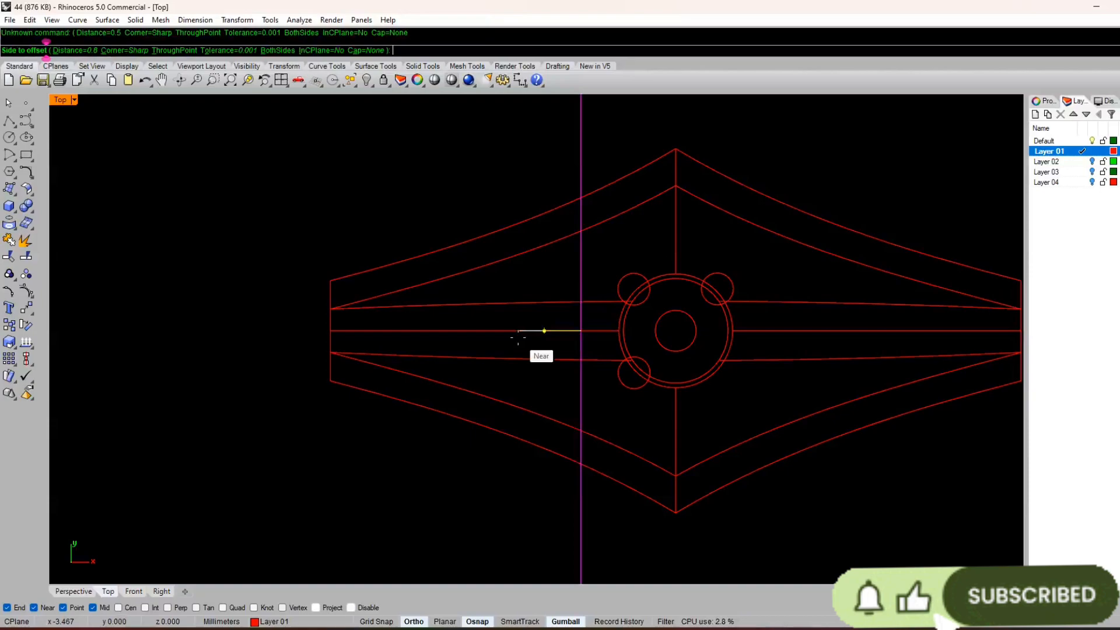
type("1")
key("Return")
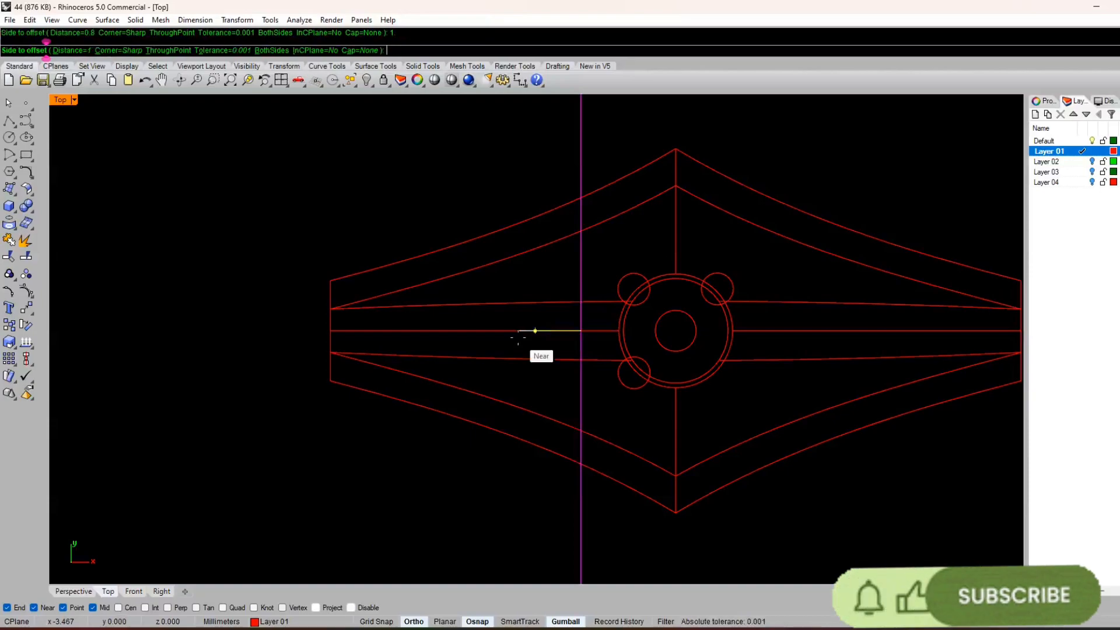
left_click(518, 338)
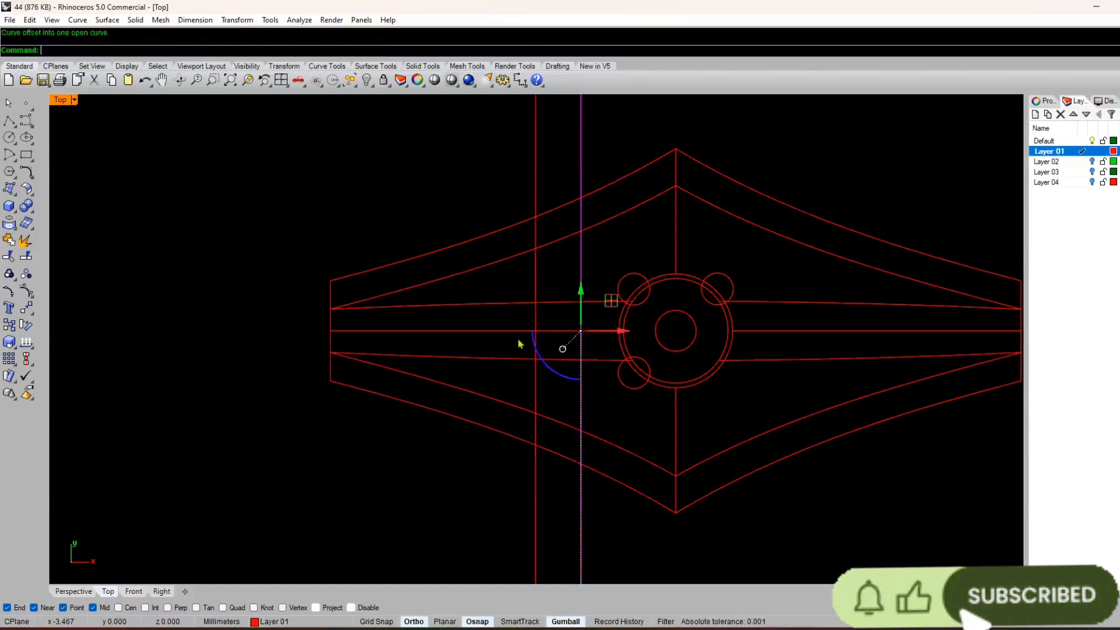
left_click(534, 335)
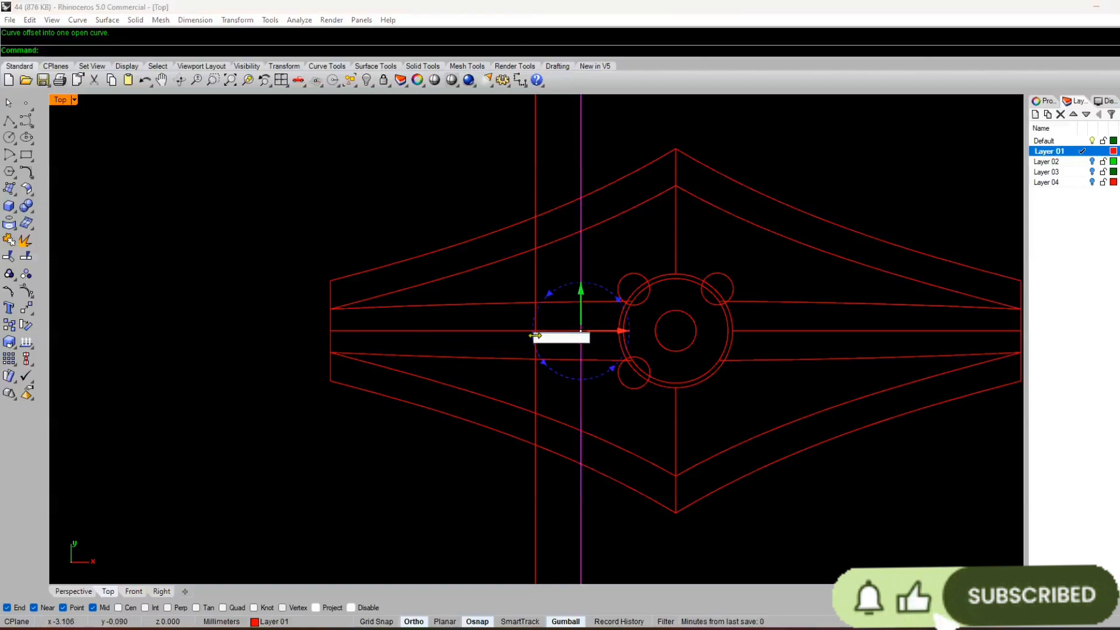
key("Escape")
key("Escape")
left_click(536, 193)
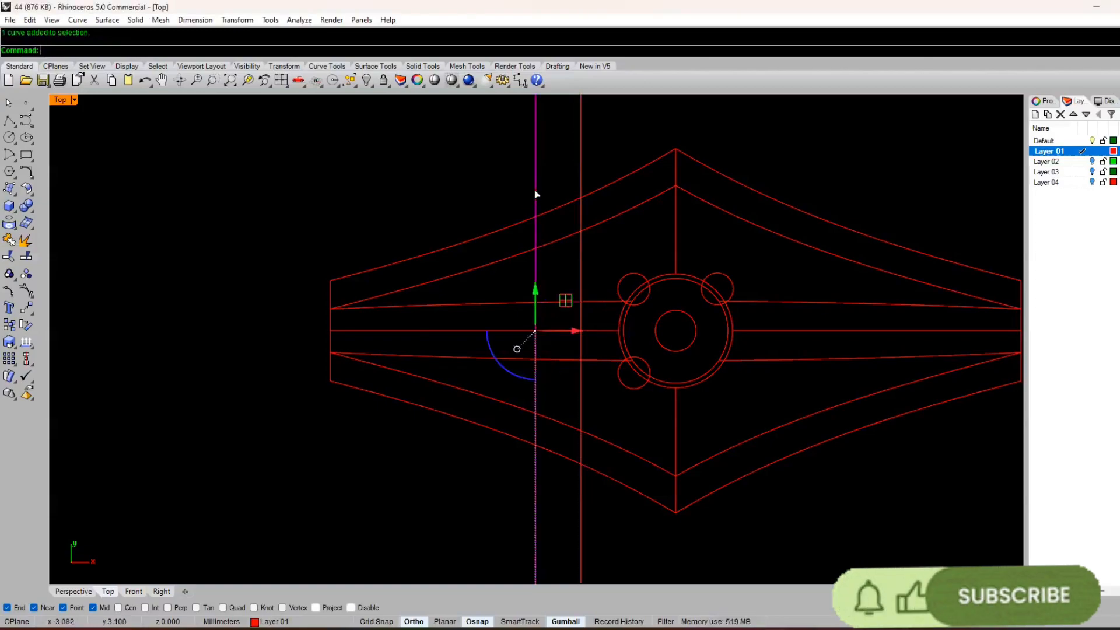
key("Delete")
- Offset the vertical line 1.2 mm toward the band's left end
left_click(582, 262)
right_click(582, 262)
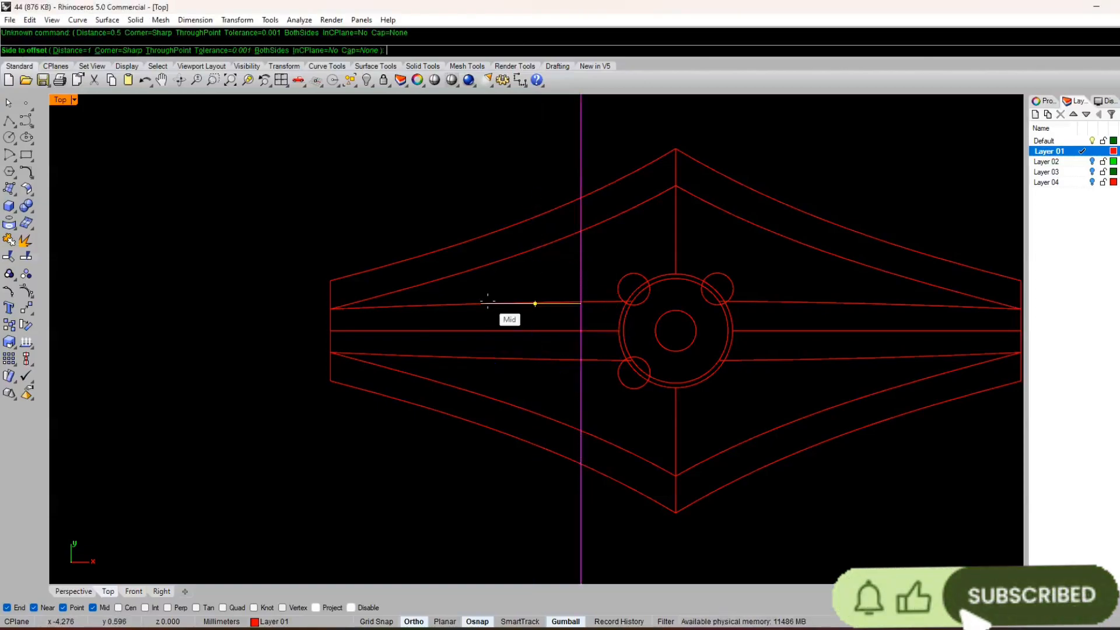
key("Return")
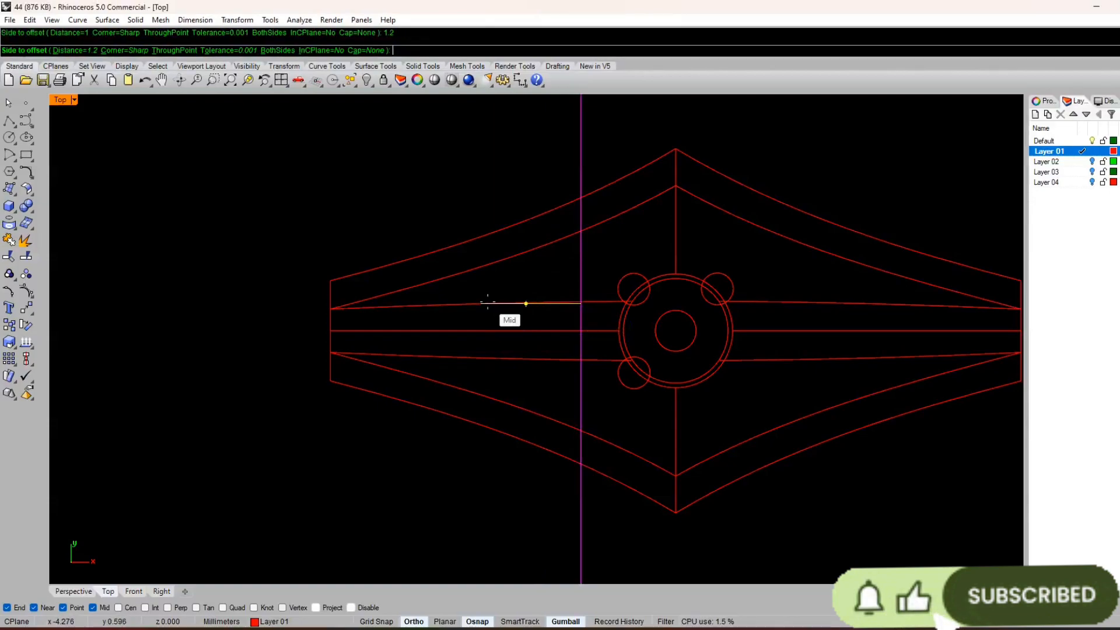
left_click(488, 302)
- Repeat the 1.2 mm offset three more times, each from the newest line, to fill the band's left half with five vertical lines
left_click(526, 276)
right_click(526, 276)
left_click(469, 285)
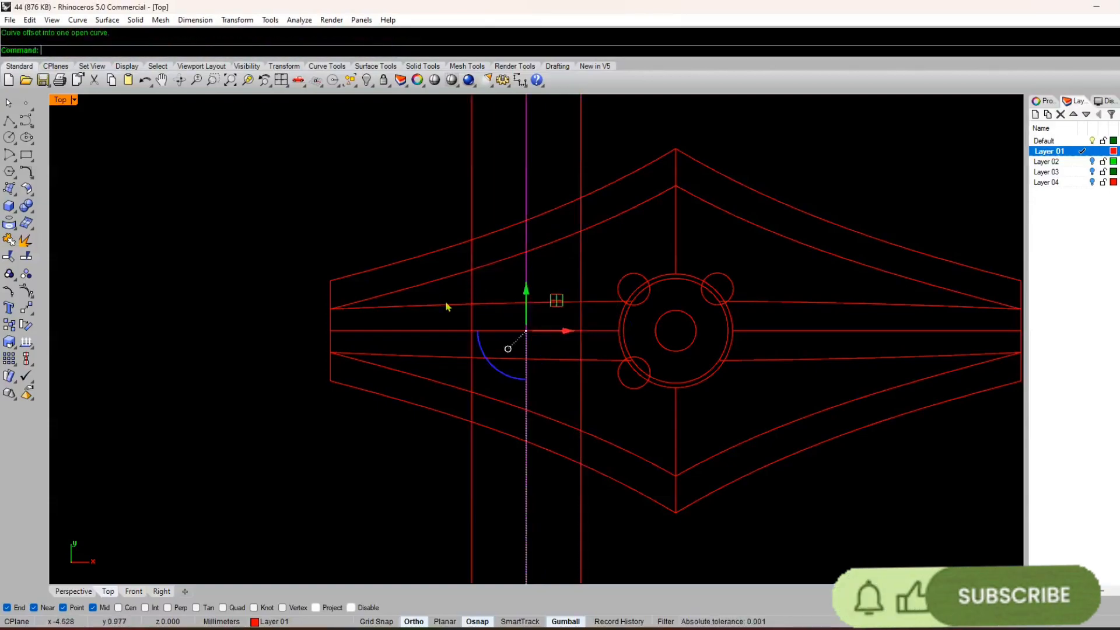
left_click(472, 296)
right_click(471, 294)
left_click(433, 305)
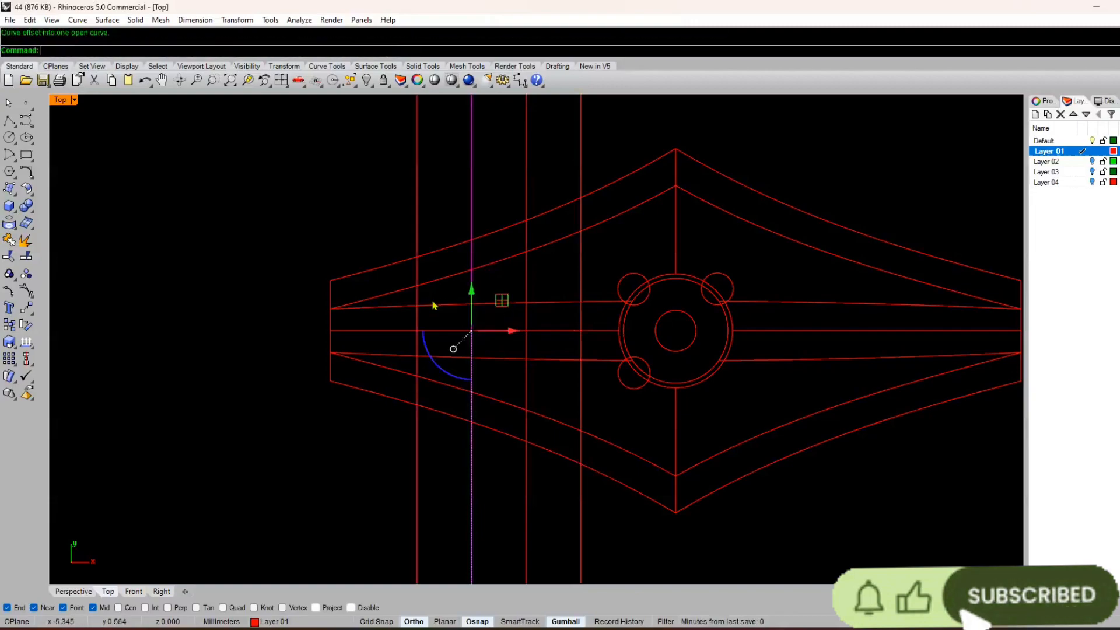
left_click(419, 322)
right_click(419, 322)
left_click(374, 331)
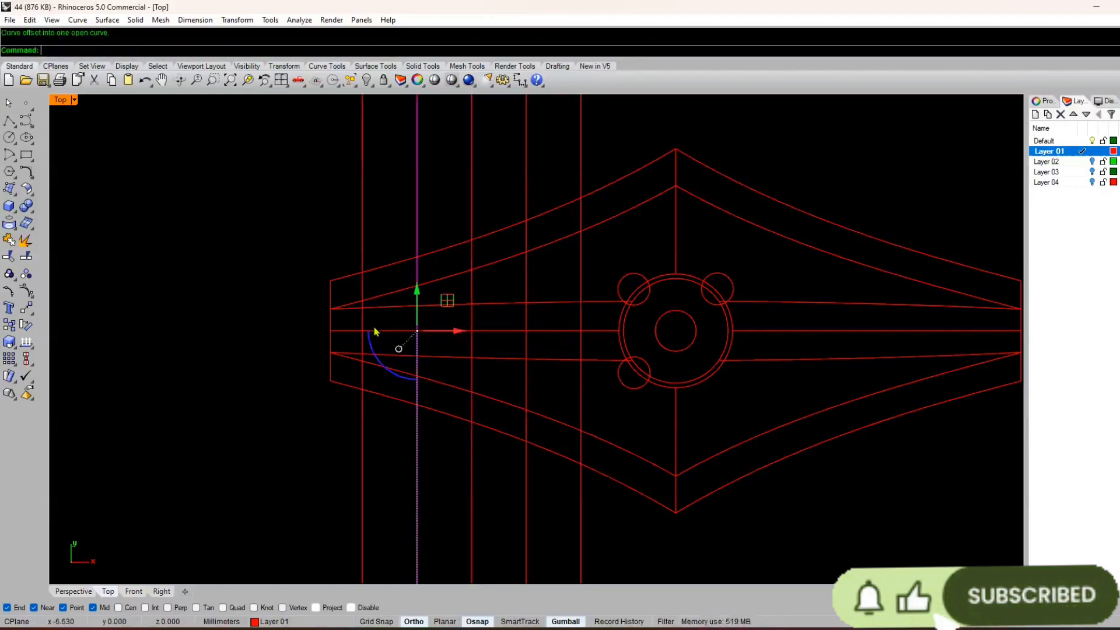
key("Escape")
- Trim the five vertical lines below the band, using the upper-left and lower-left outer edges as cutting curves
scroll(480, 463, "down", 3)
scroll(533, 325, "up", 6)
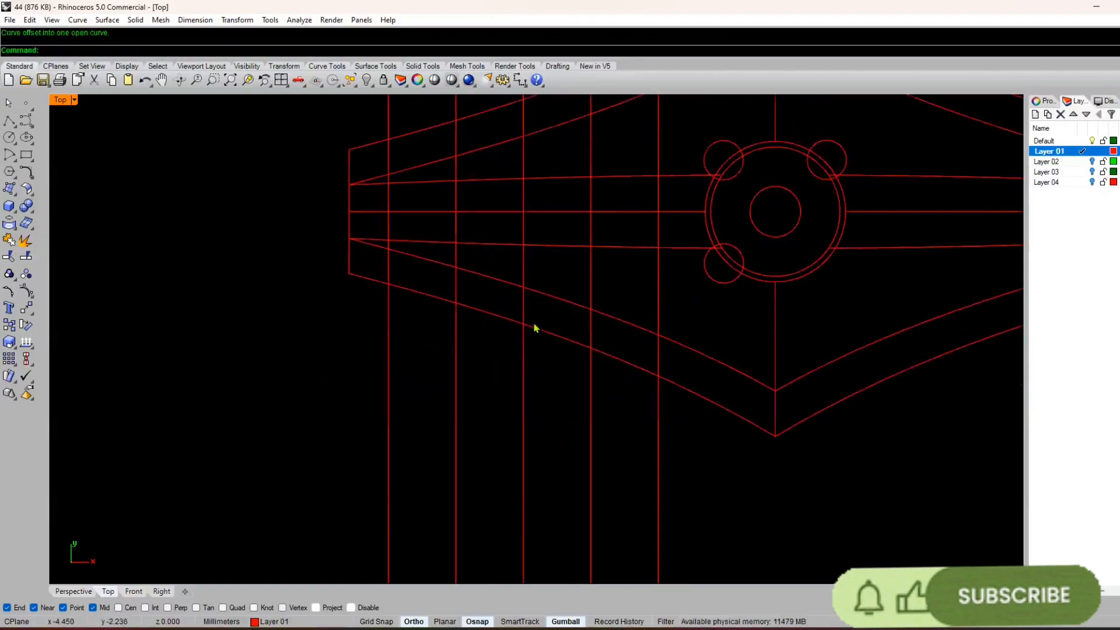
scroll(539, 319, "down", 6)
right_click_drag(499, 364, 460, 430)
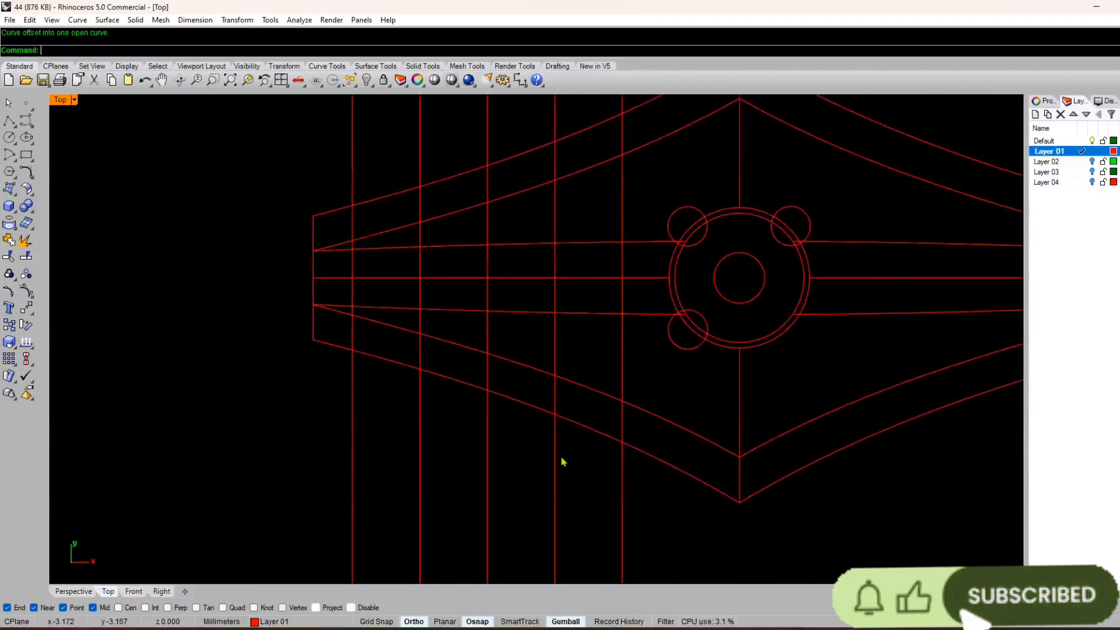
left_click(577, 420)
left_click(572, 136, "shift")
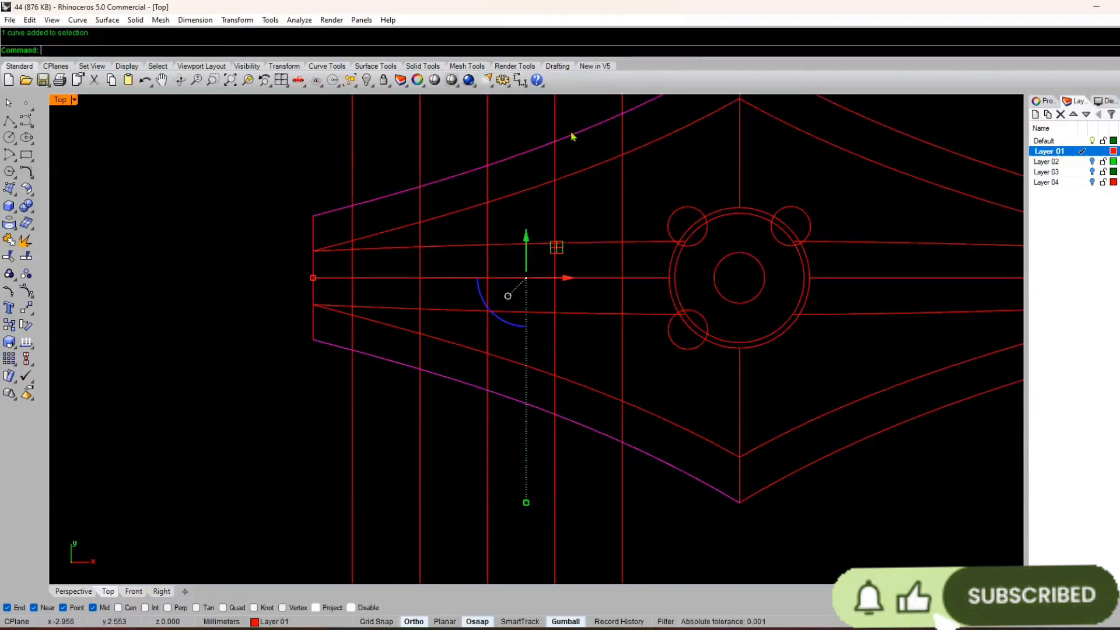
type("rim")
key("Return")
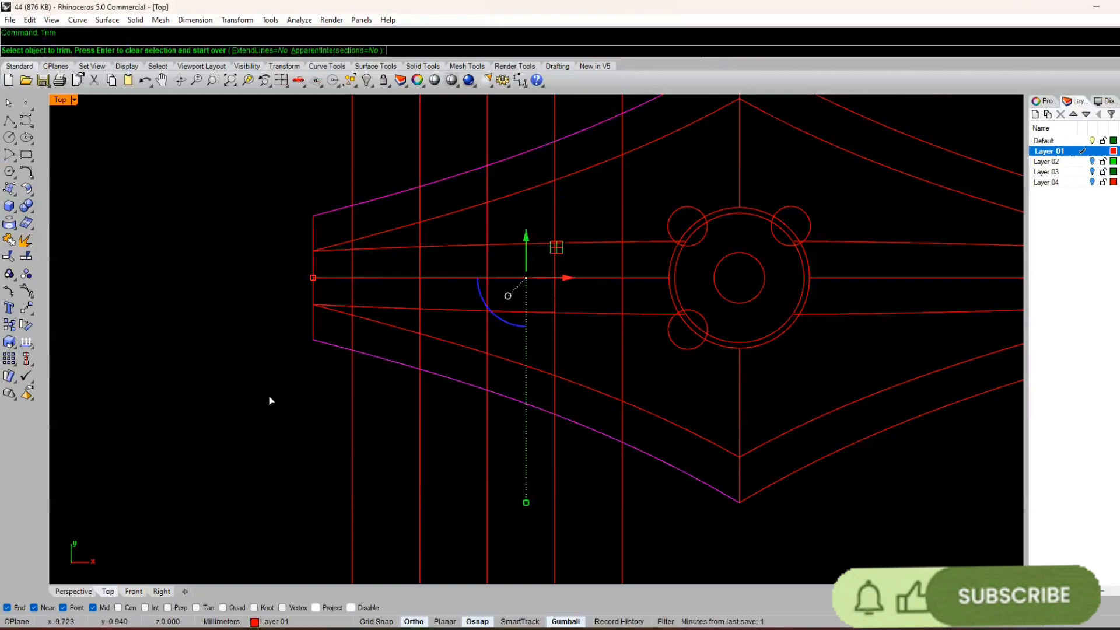
left_click_drag(634, 496, 321, 429)
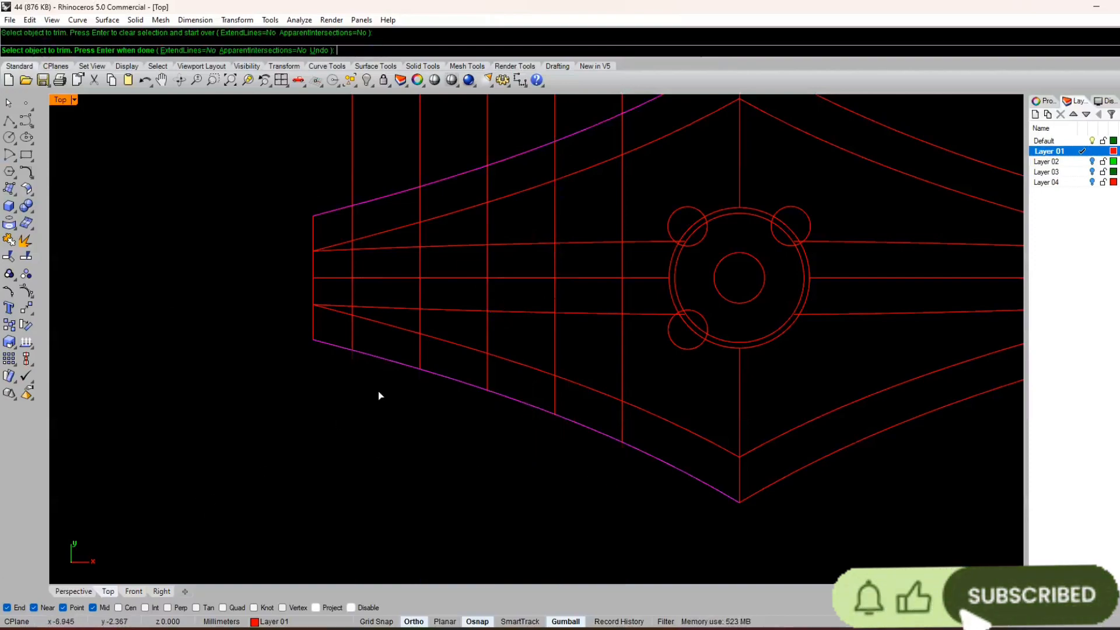
- Trim the ends of the five vertical lines that extend above the band's upper-left outer edge
right_click_drag(435, 225, 330, 419)
left_click_drag(566, 205, 200, 252)
scroll(200, 253, "down", 3)
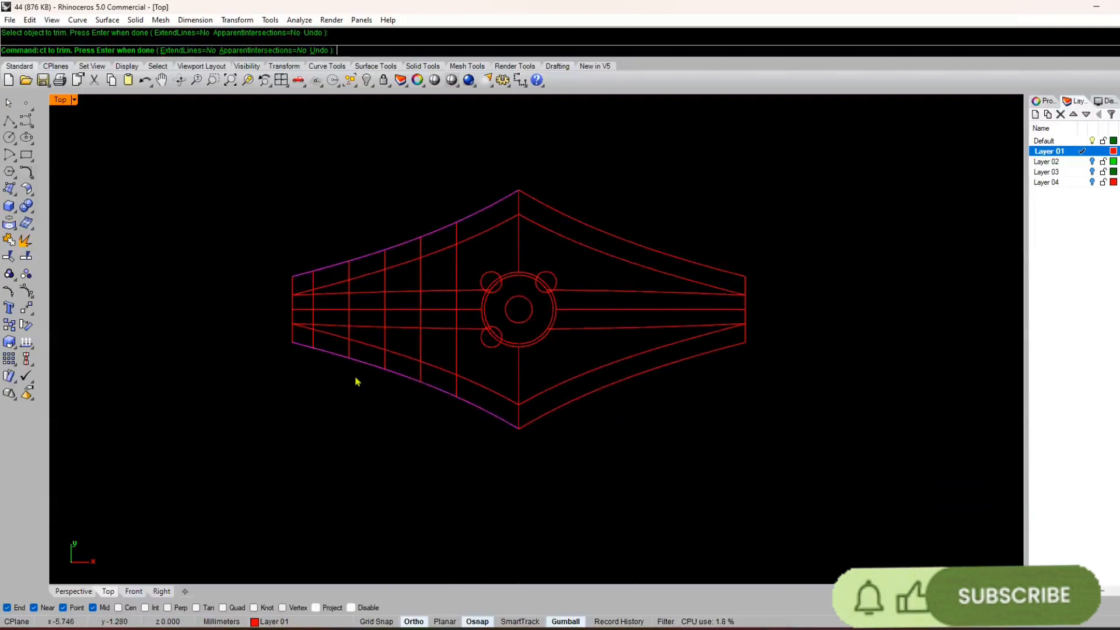
key("Return")
- Create one tween curve between the lower-left inner and outer band edges, with match method None
scroll(390, 374, "up", 4)
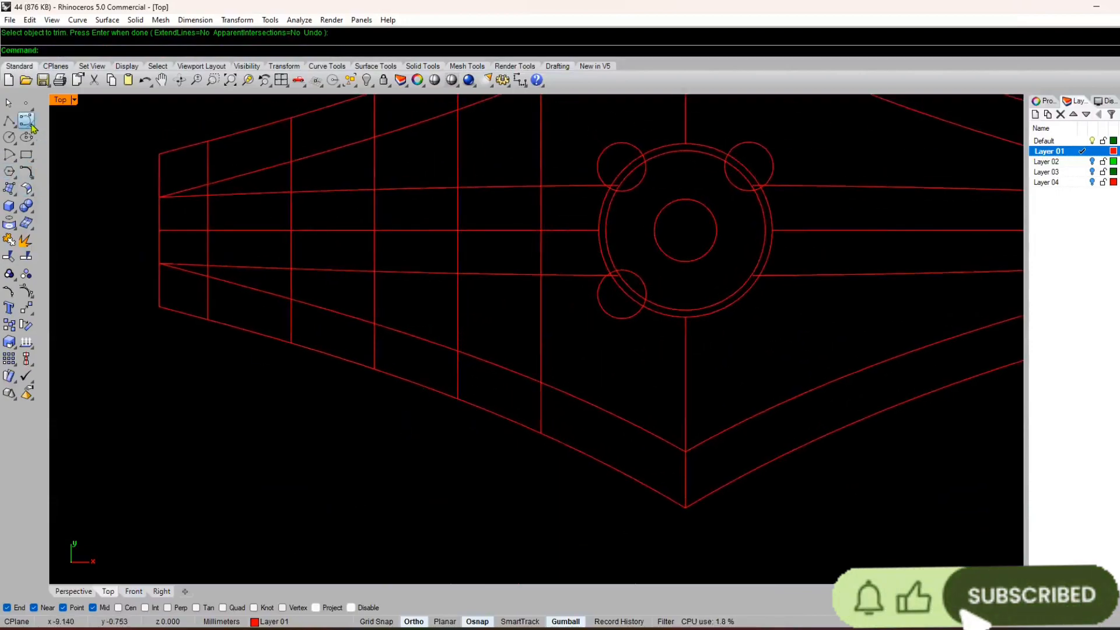
left_click(33, 127)
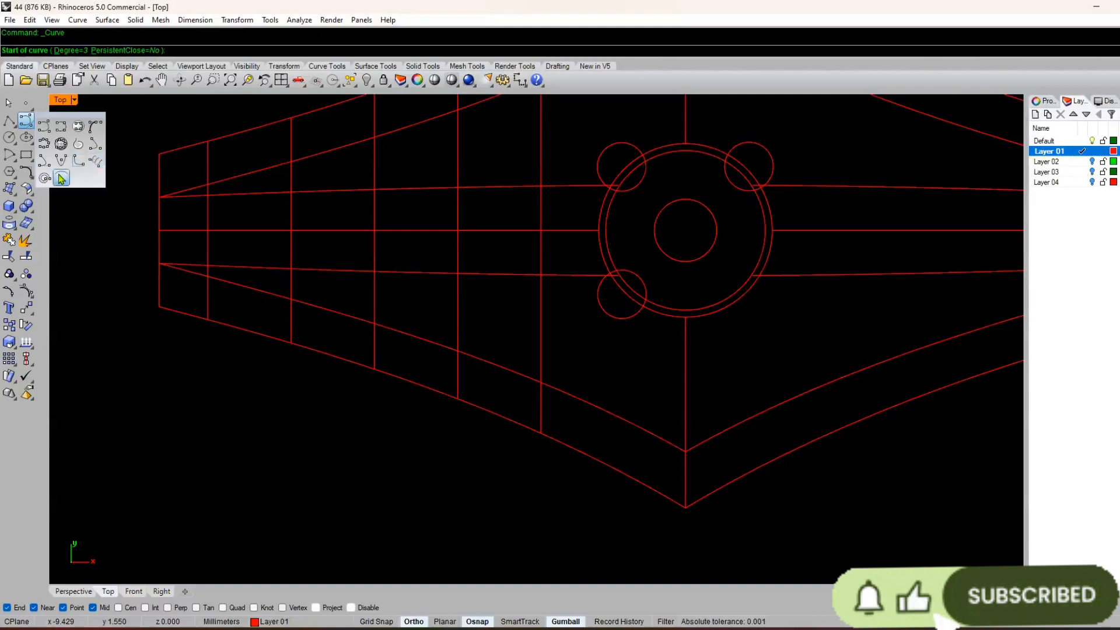
left_click(94, 163)
left_click(427, 341)
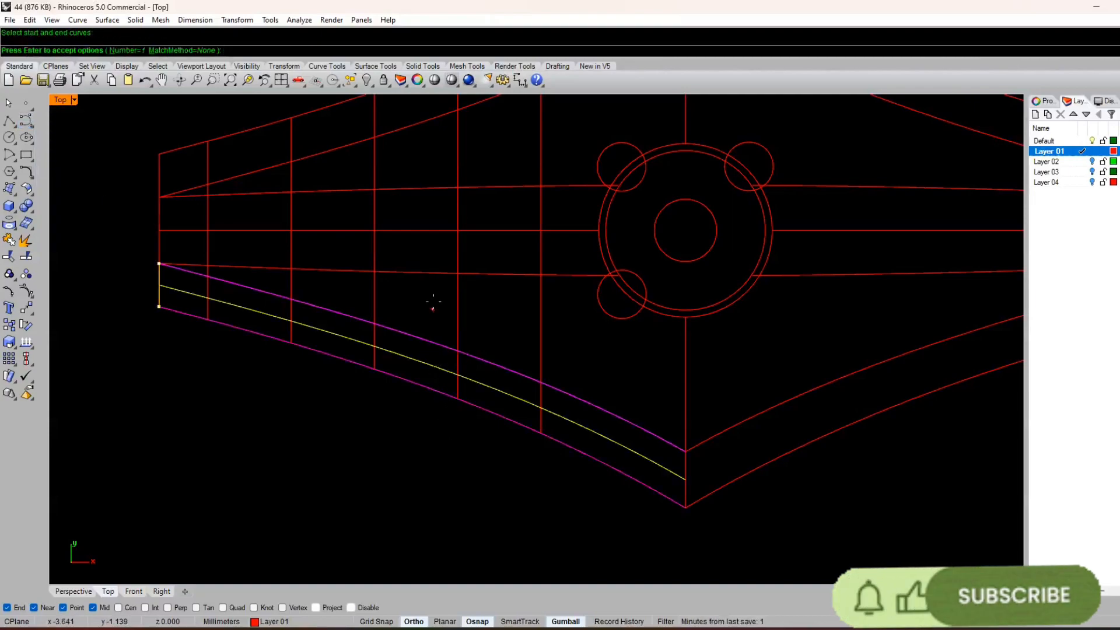
right_click_drag(433, 295, 415, 412)
right_click(415, 407)
- Create one tween curve between the upper-left inner and outer band edges, with match method None
scroll(406, 248, "up", 4)
right_click(407, 248)
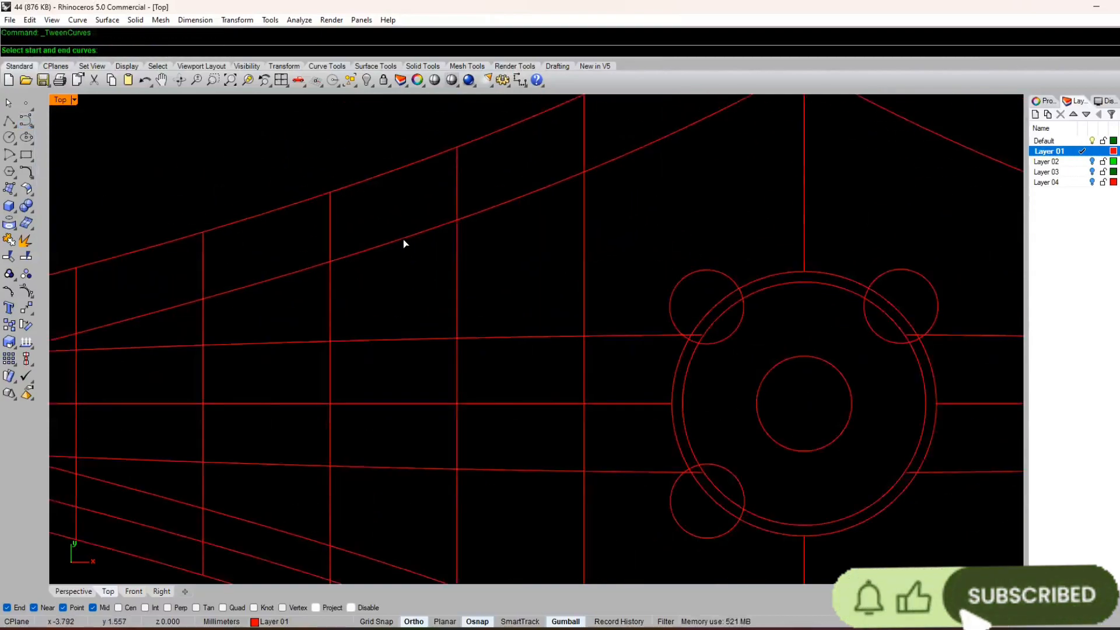
left_click(404, 239)
left_click(388, 171)
right_click(389, 171)
scroll(392, 178, "down", 3)
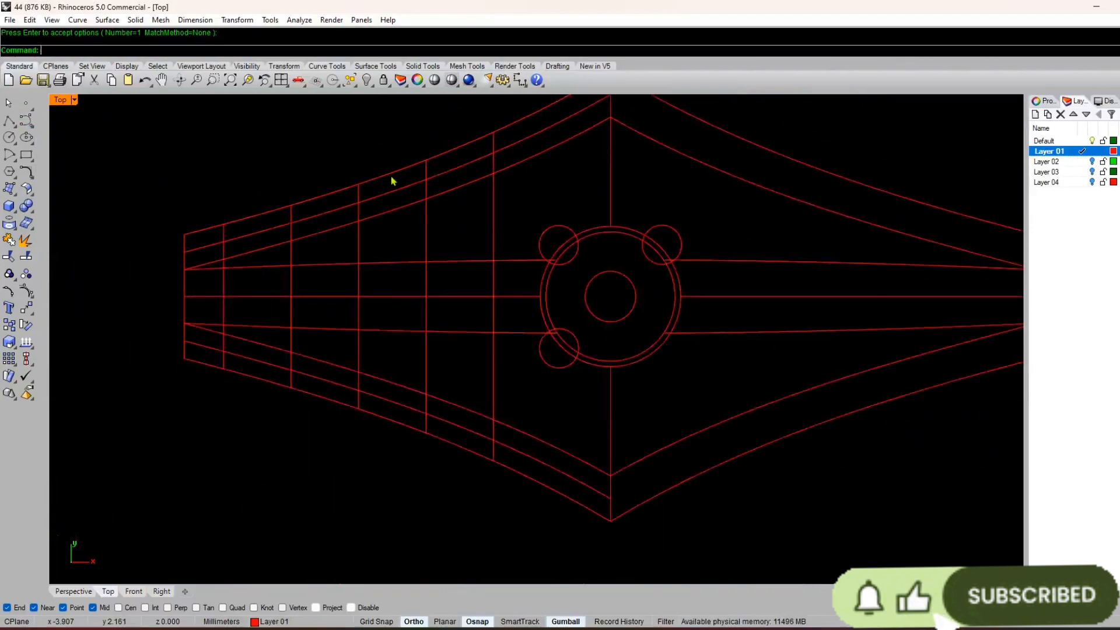
- Using both tween curves as cutters, trim the lower ends of the second and third vertical lines from the left
scroll(373, 201, "up", 3)
left_click(363, 203)
scroll(441, 183, "down", 3)
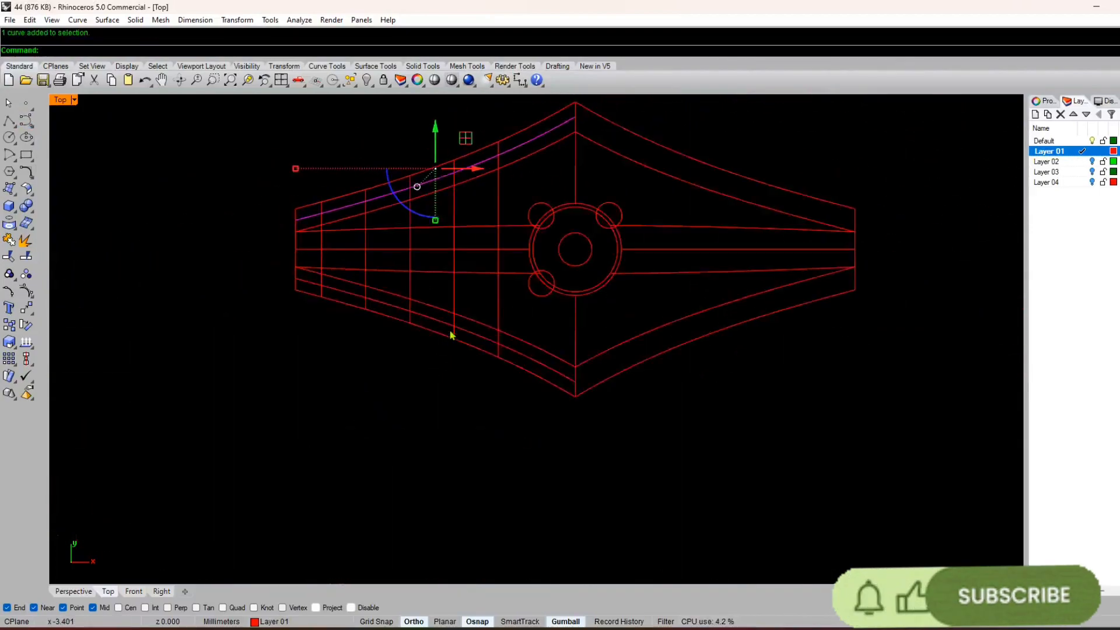
left_click(430, 325, "shift")
scroll(403, 305, "up", 3)
type("trim")
key("Return")
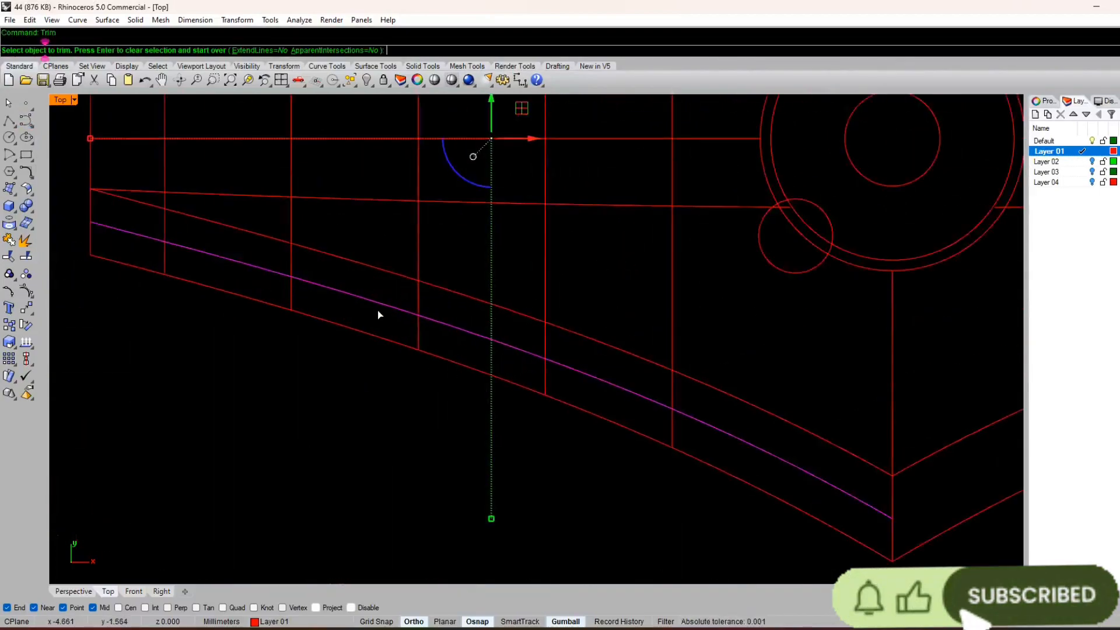
scroll(377, 310, "up", 3)
scroll(366, 335, "down", 3)
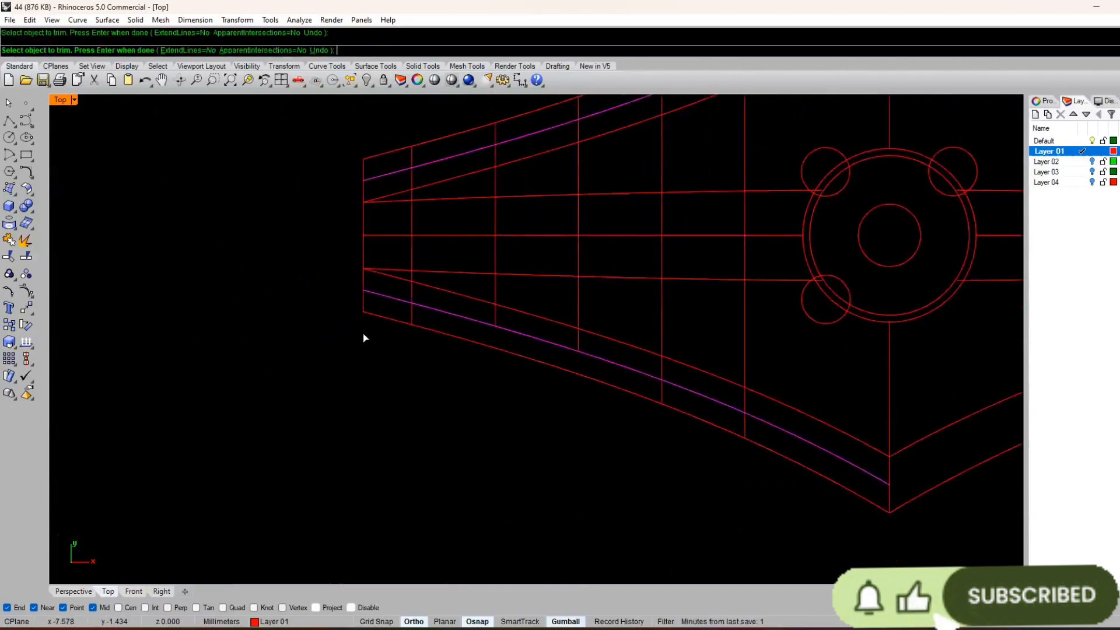
- Trim the lower ends of the remaining three vertical lines back to the lower tween curve
scroll(500, 300, "up", 3)
right_click_drag(562, 307, 362, 284)
right_click_drag(713, 436, 313, 305)
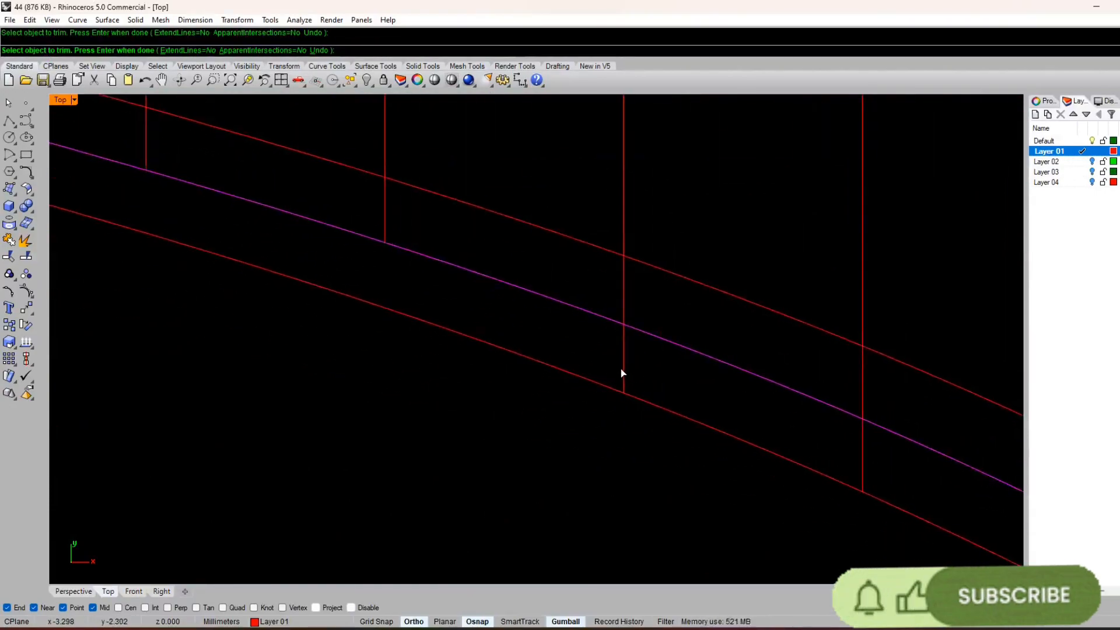
left_click(622, 370)
right_click_drag(722, 410, 422, 320)
left_click(559, 375)
scroll(499, 394, "down", 3)
- Trim the vertical centre line's lower end, between the lower tween curve and the band's lower tip
scroll(470, 325, "up", 3)
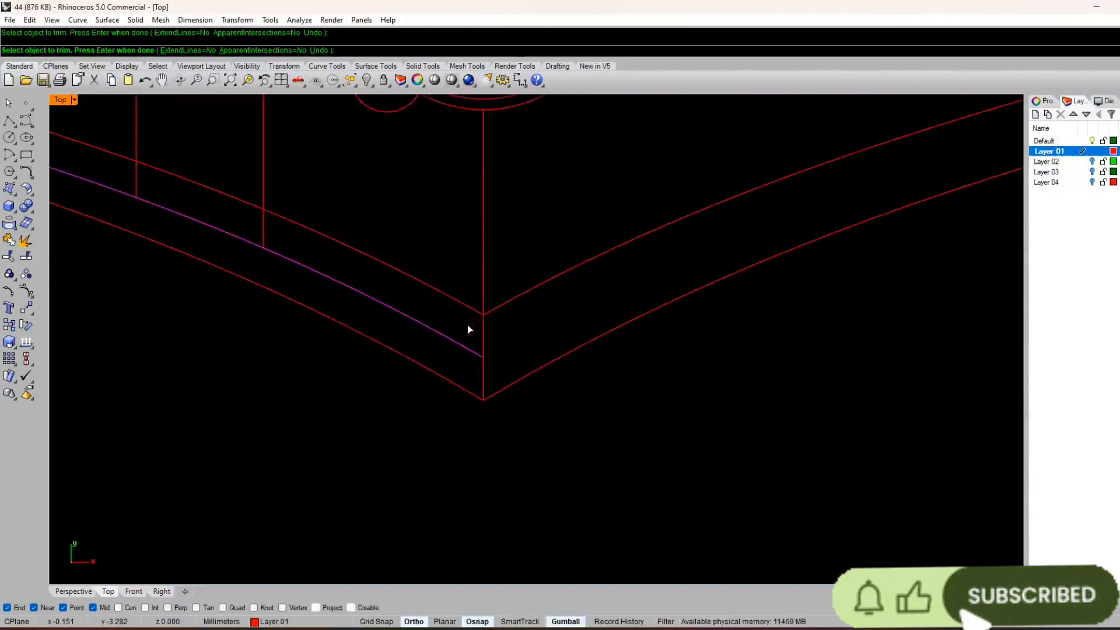
scroll(470, 354, "down", 3)
scroll(508, 386, "up", 3)
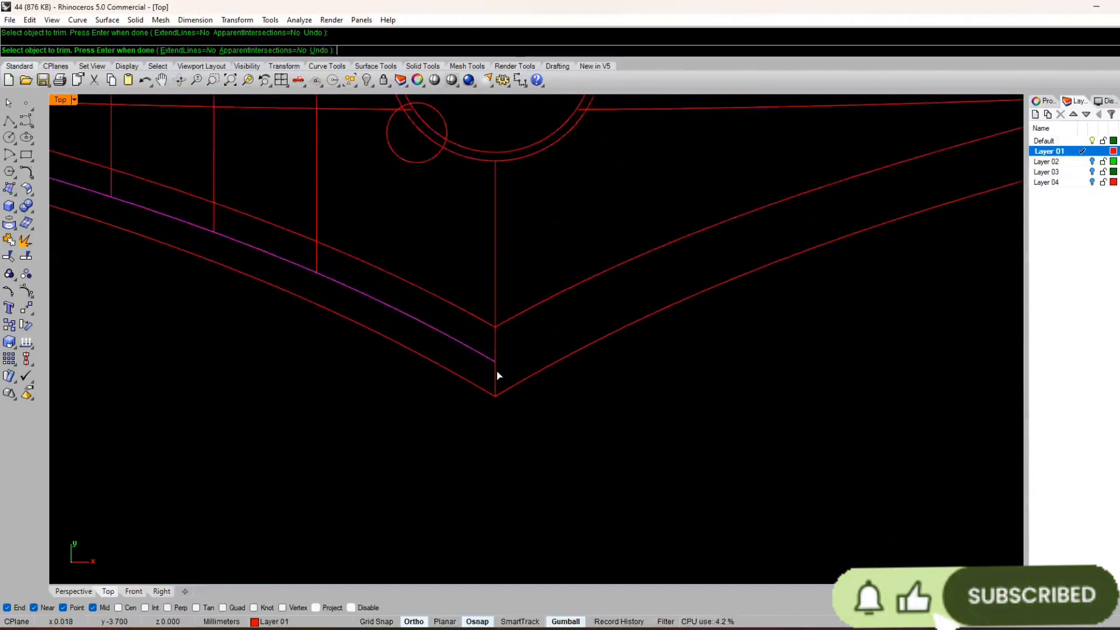
scroll(497, 375, "down", 3)
- Trim the upper ends of the vertical centre line and the five vertical lines back to the upper tween curve
scroll(513, 286, "up", 3)
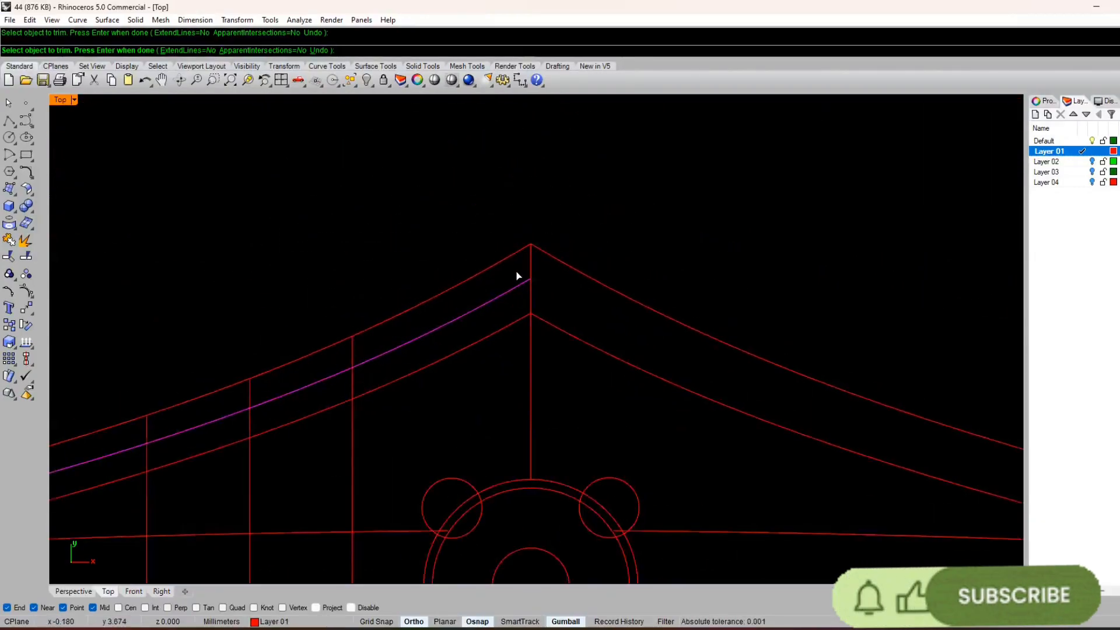
scroll(353, 357, "down", 3)
scroll(407, 350, "up", 4)
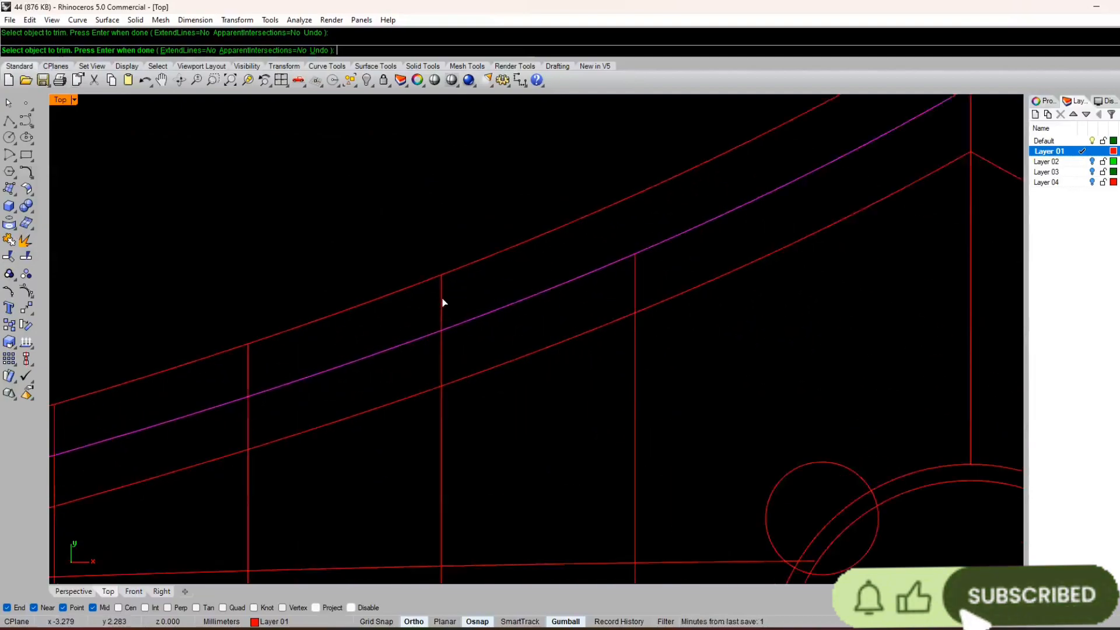
right_click_drag(299, 335, 566, 219)
left_click(322, 316)
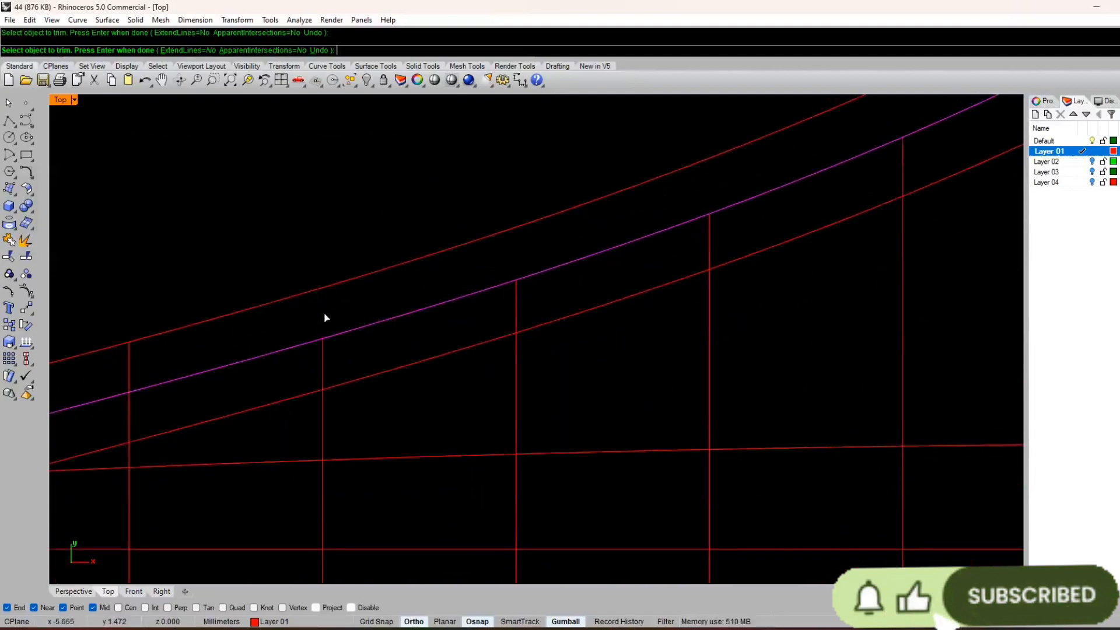
right_click_drag(318, 321, 504, 273)
left_click(314, 317)
key("Return")
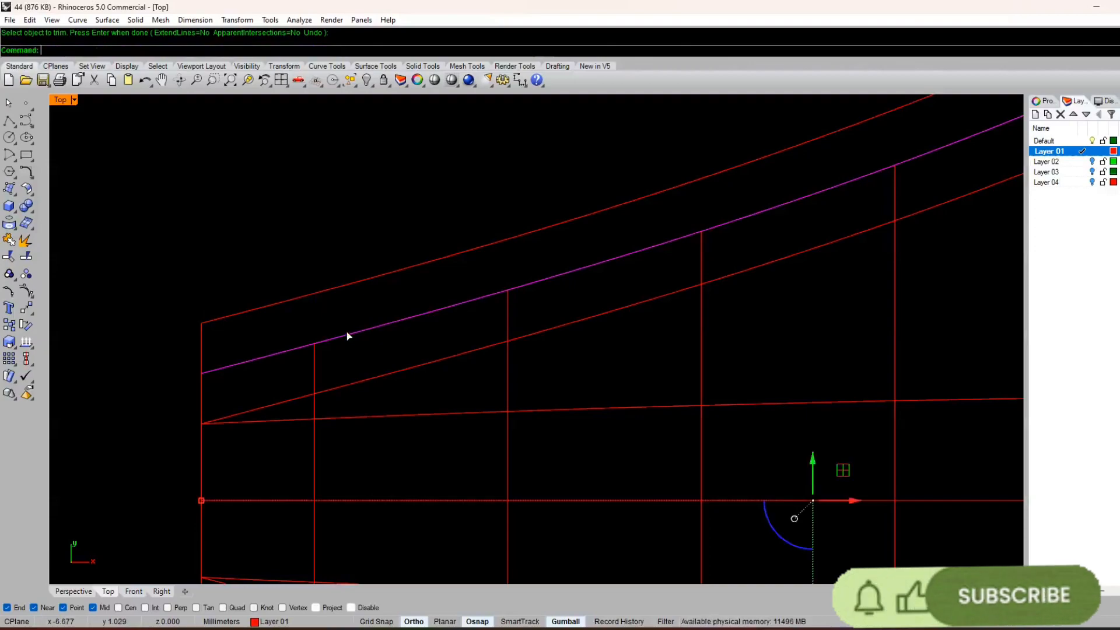
- Delete the upper-left and lower-left tween curves that served as trimming guides
key("Delete")
scroll(347, 333, "down", 3)
right_click_drag(388, 427, 351, 303)
left_click(354, 397)
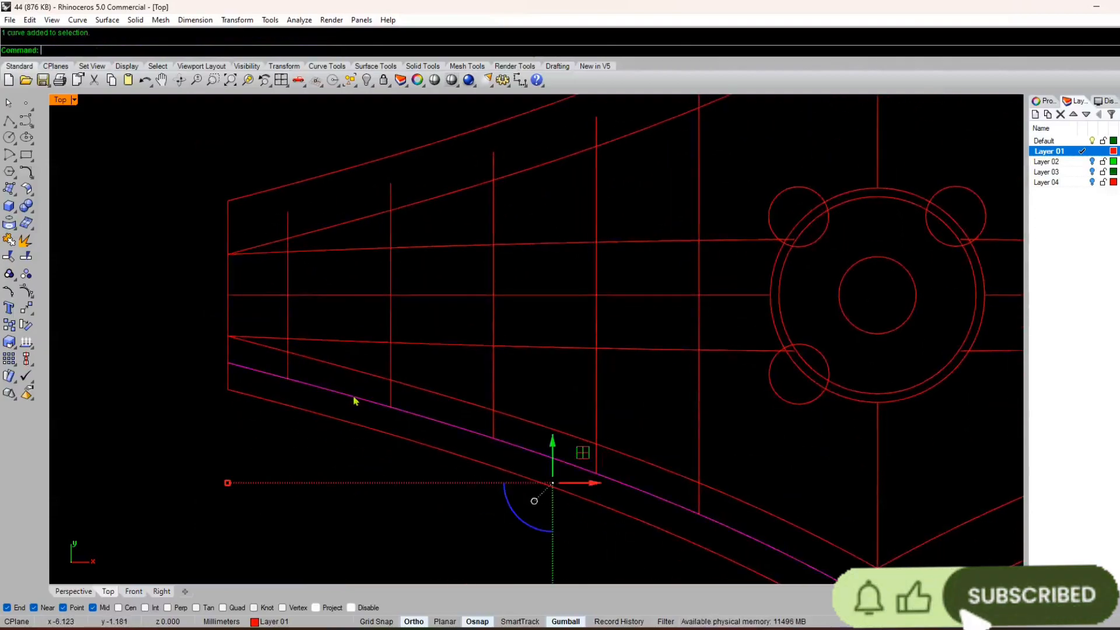
key("Delete")
scroll(350, 394, "down", 8)
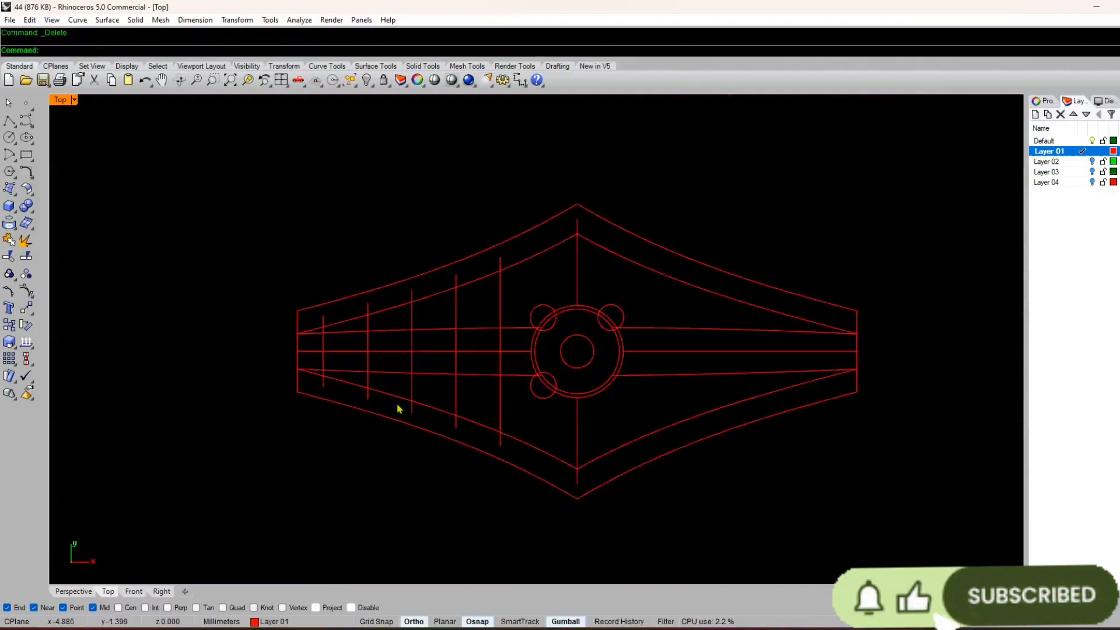
- Undo the deletion of the tween curves, and mirror the five vertical lines to the right half about the vertical axis through 0
key("ctrl+z")
scroll(395, 368, "up", 5)
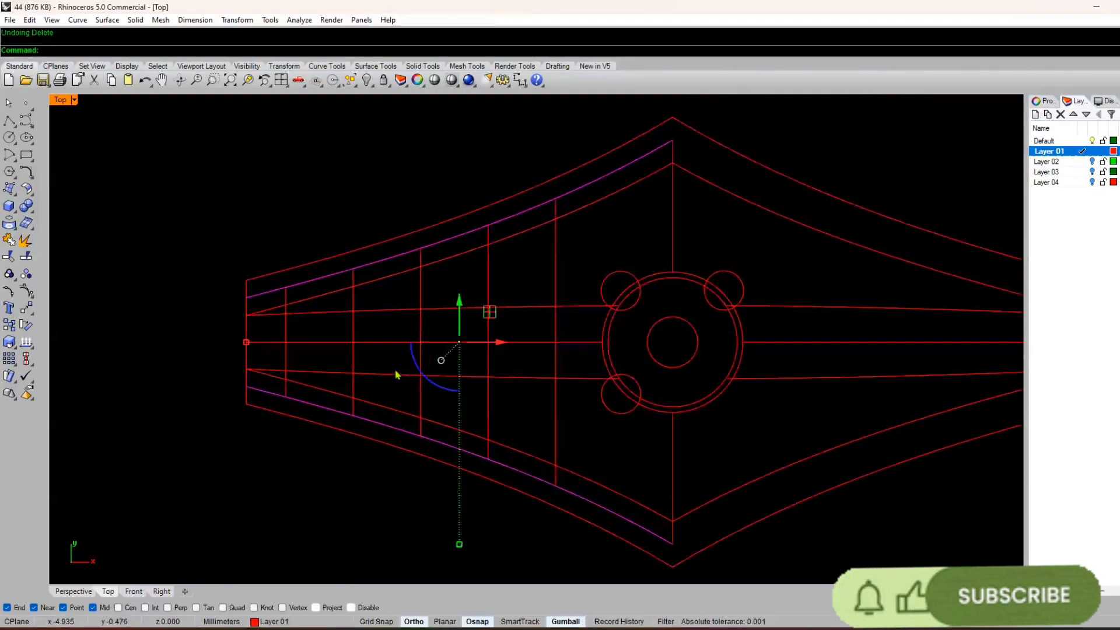
scroll(604, 368, "down", 2)
left_click_drag(609, 353, 302, 363)
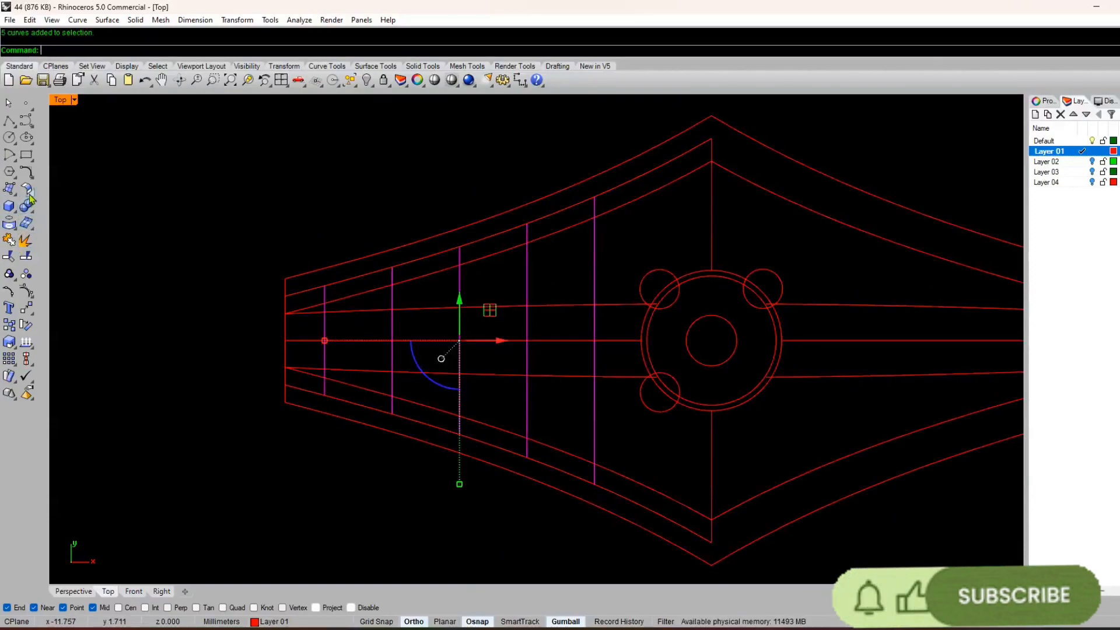
left_click(34, 314)
left_click(128, 315)
type("0")
key("Return")
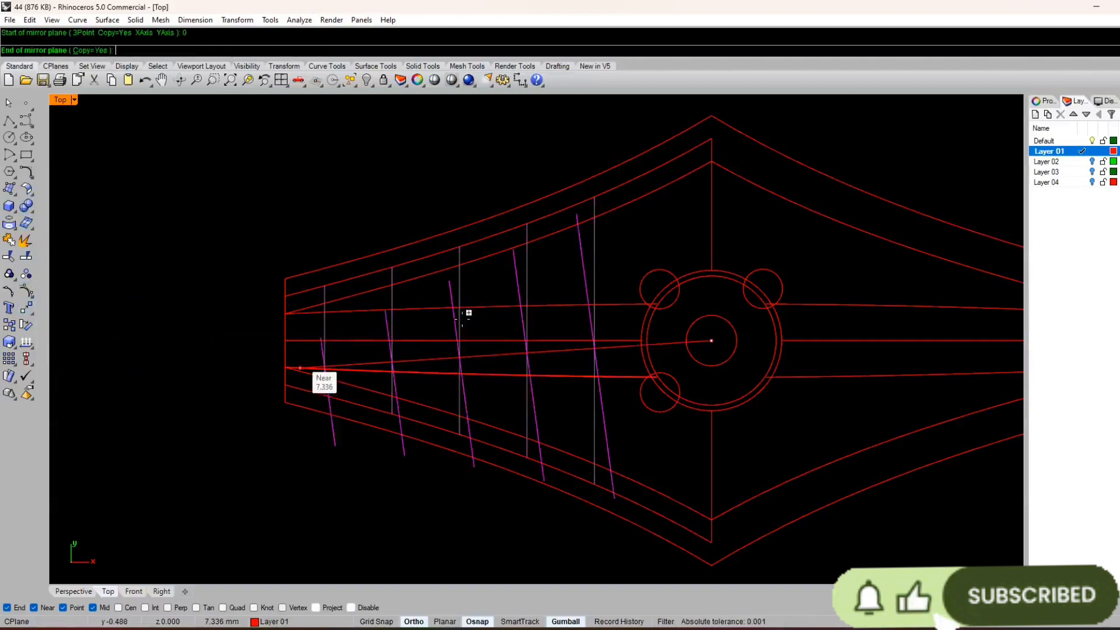
left_click(712, 204)
- Mirror the upper-left tween curve to the right half about the vertical axis through 0
scroll(626, 238, "down", 4)
right_click_drag(625, 236, 499, 254)
left_click(461, 238)
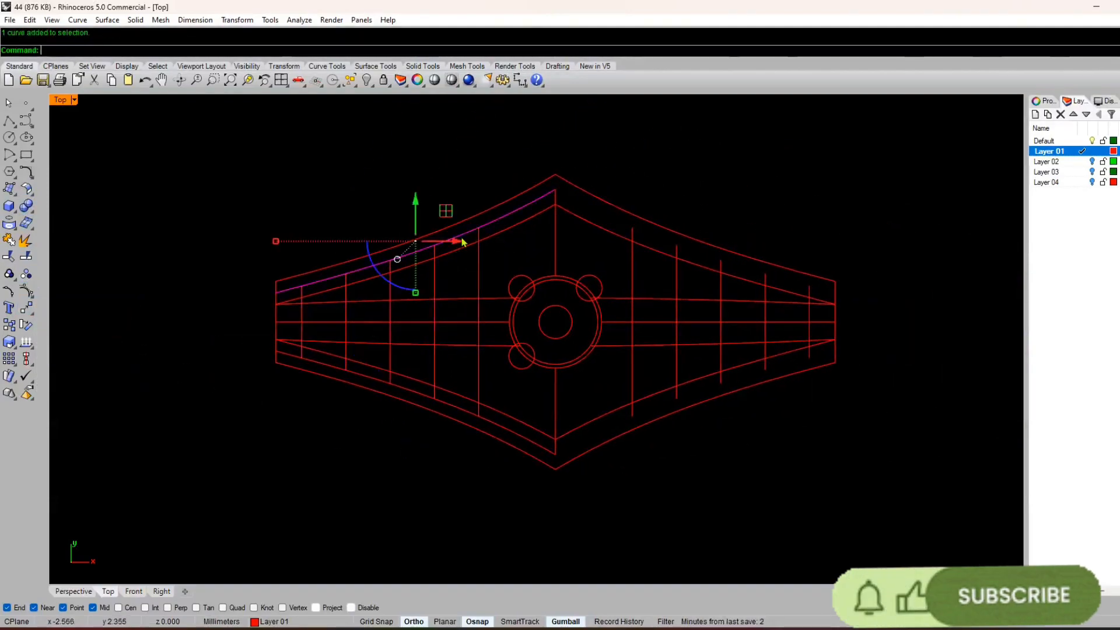
right_click(465, 238)
type("0")
key("Return")
left_click(564, 164)
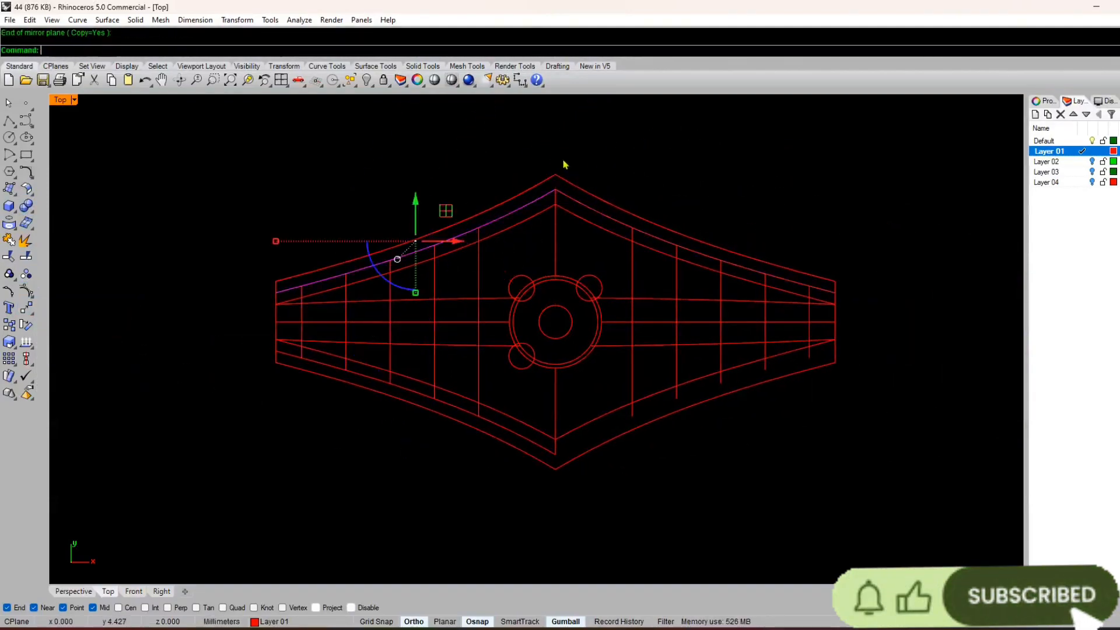
- Mirror the lower-left tween curve to the right half about the vertical axis through 0
left_click(508, 437)
right_click(538, 387)
type("0")
key("Return")
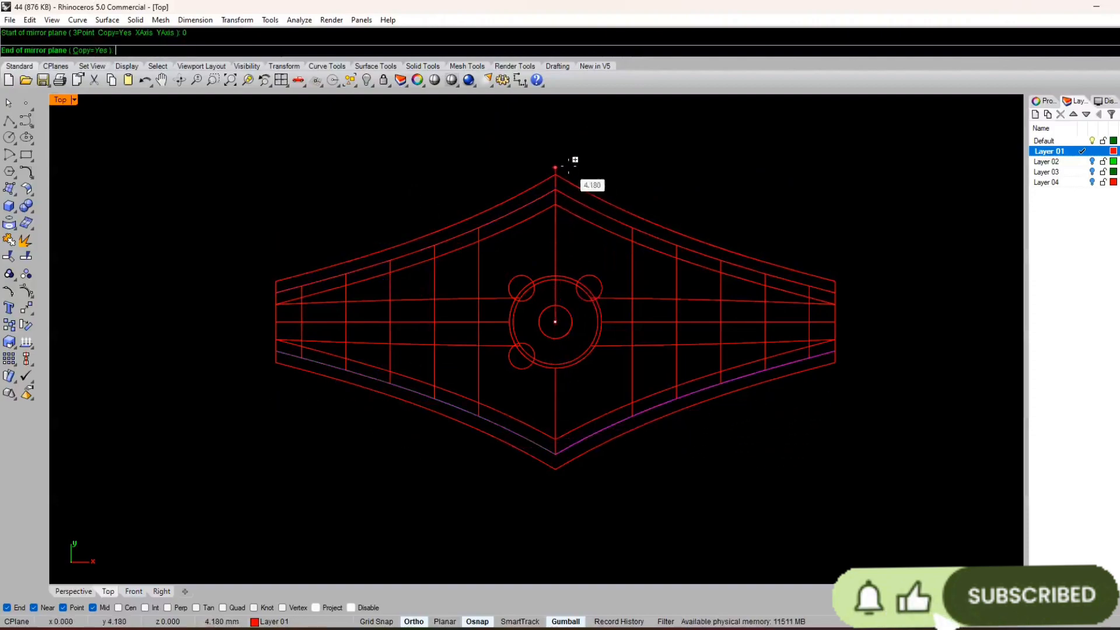
left_click(574, 146)
left_click(348, 540)
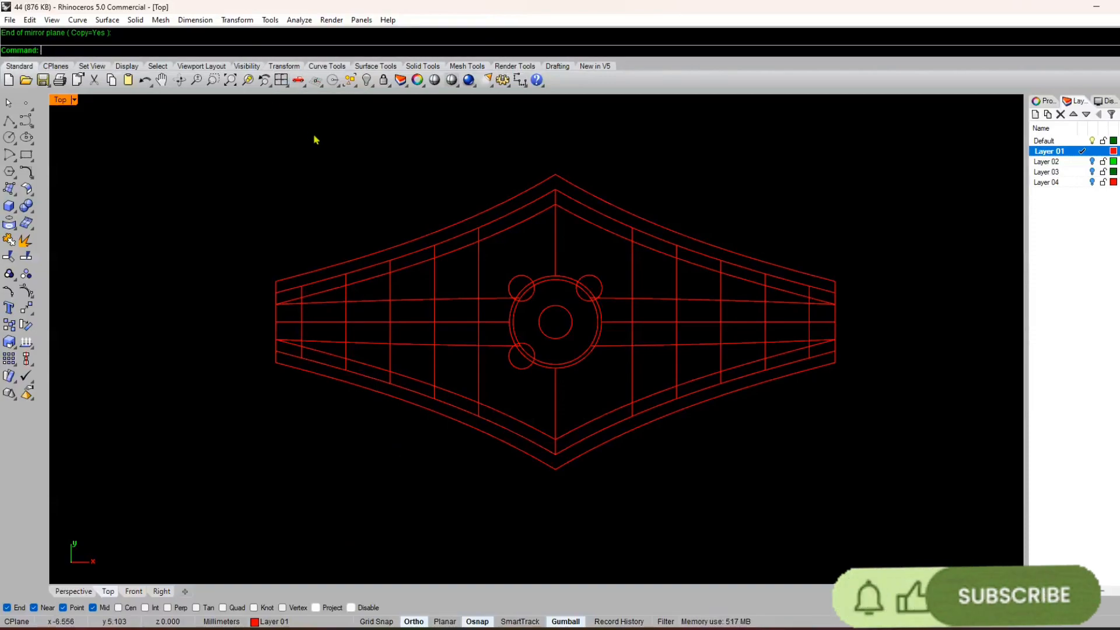
- Select all curves of the top-view layout and group them
scroll(463, 274, "down", 3)
key("ctrl+a")
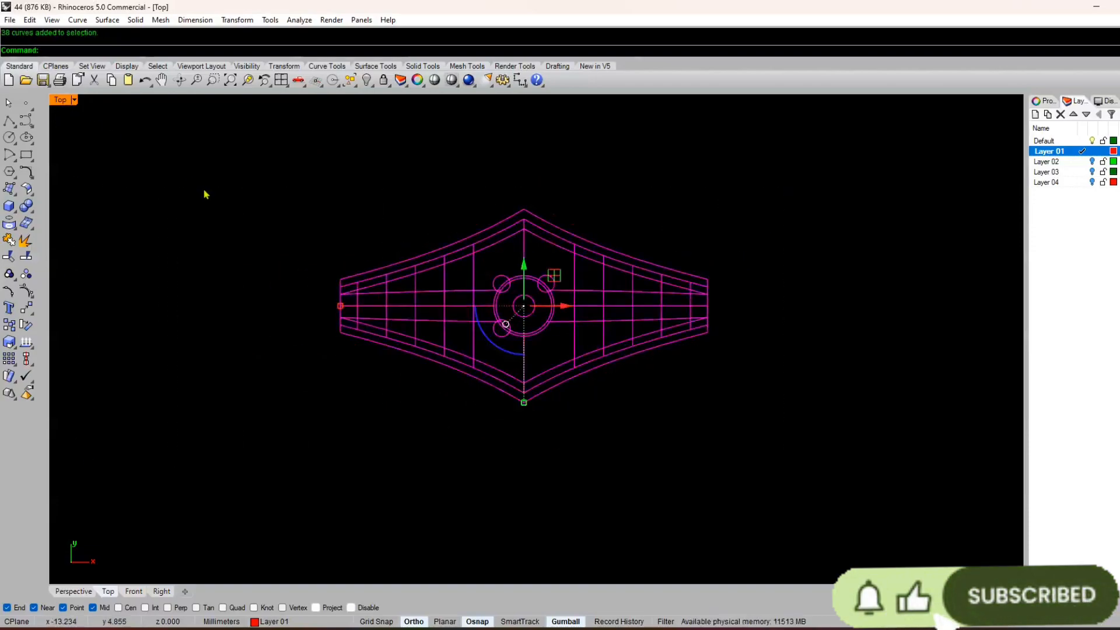
key("ctrl+g")
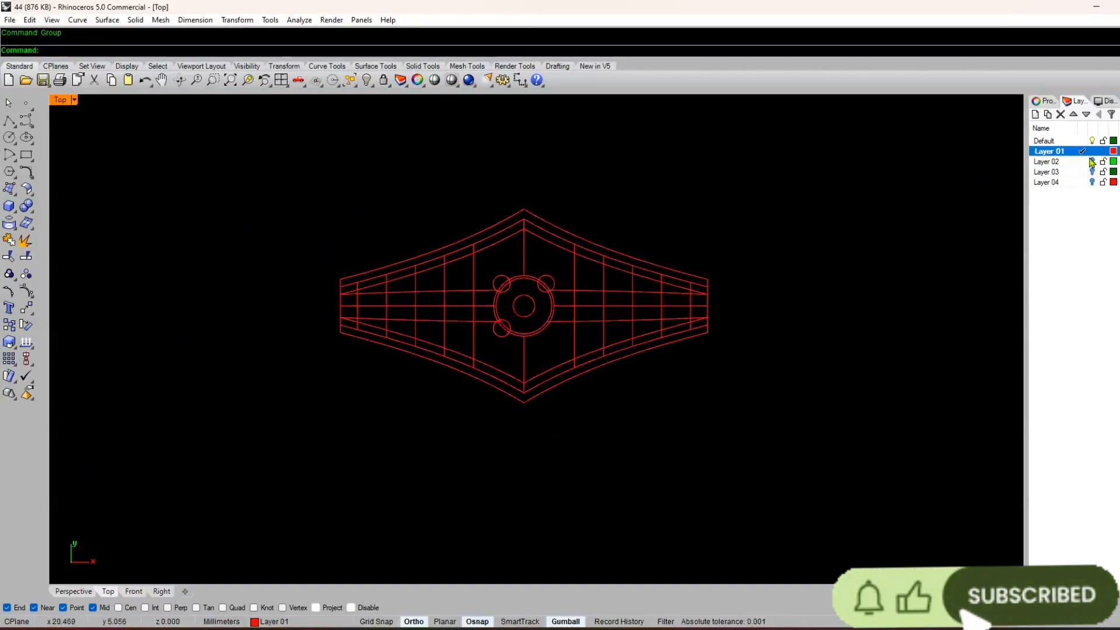
- Create a new layer, Layer 05, and set its colour to Yellow
right_click(1063, 280)
left_click(1104, 285)
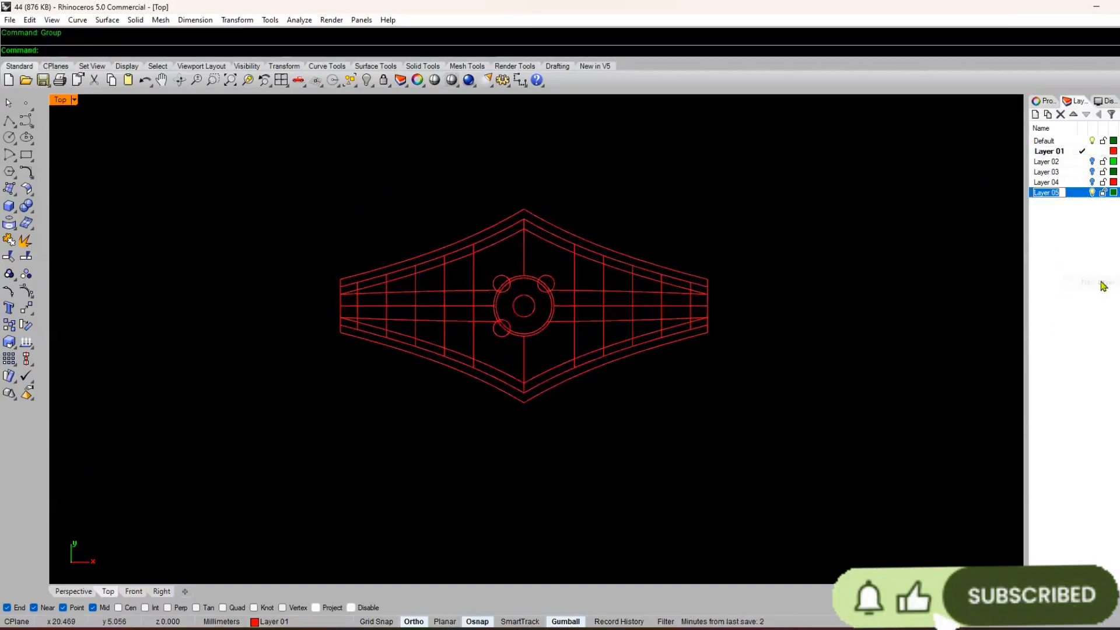
left_click(1114, 193)
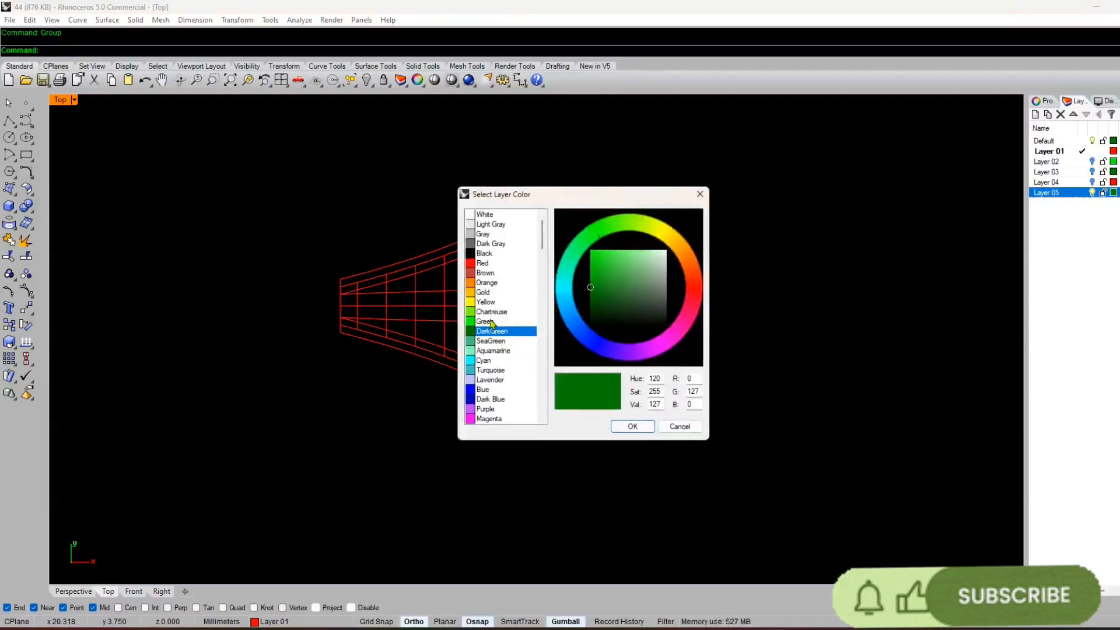
left_click(486, 302)
left_click(633, 426)
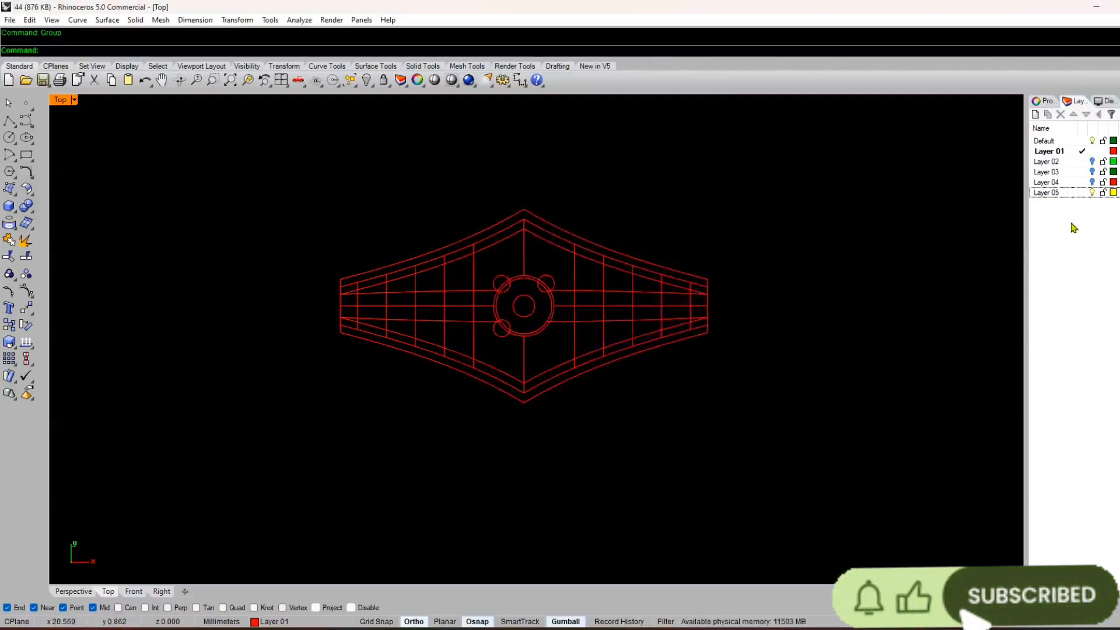
- Make Layer 05 the current layer and hide Layer 01
left_click(1071, 194)
left_click(1092, 152)
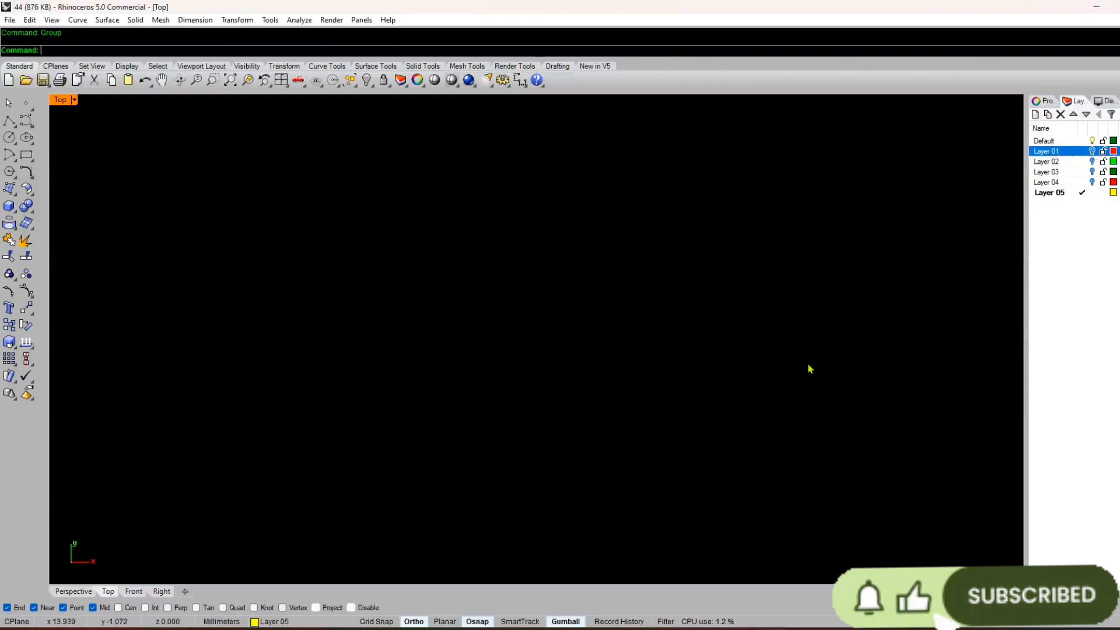
- Return to the four-viewport layout and draw a circle of radius 17 mm centred at 0 in the Front view
double_click(60, 100)
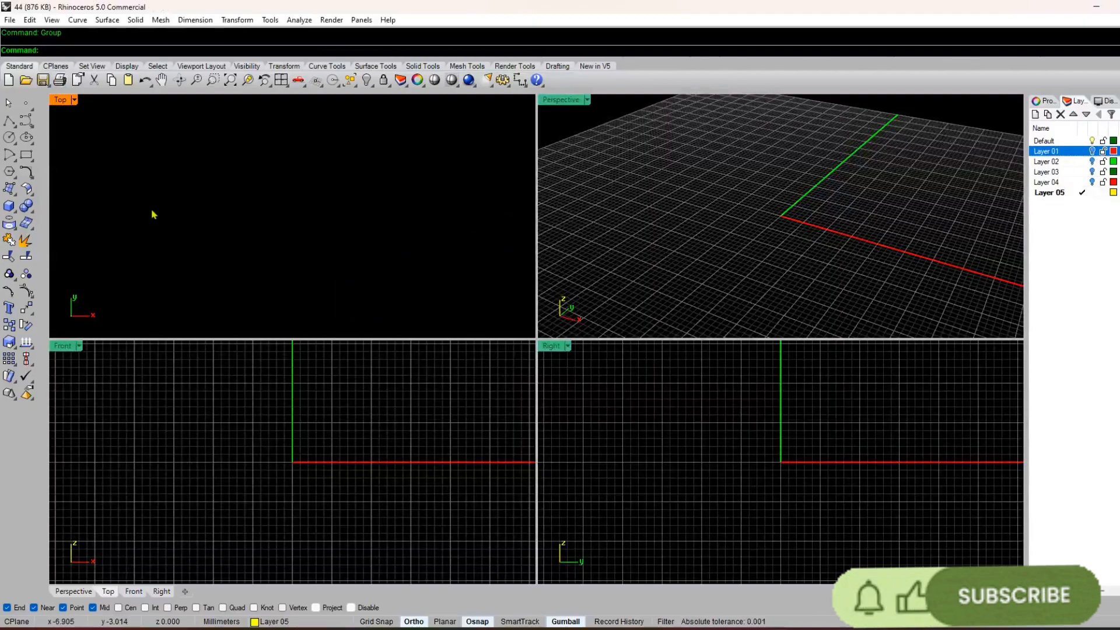
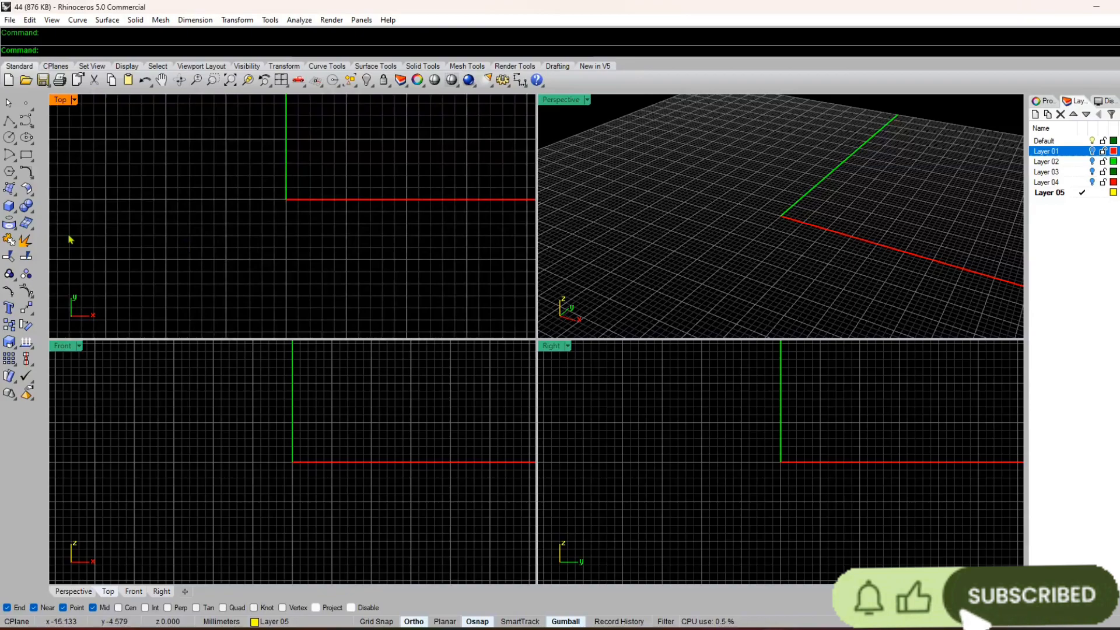
left_click(8, 139)
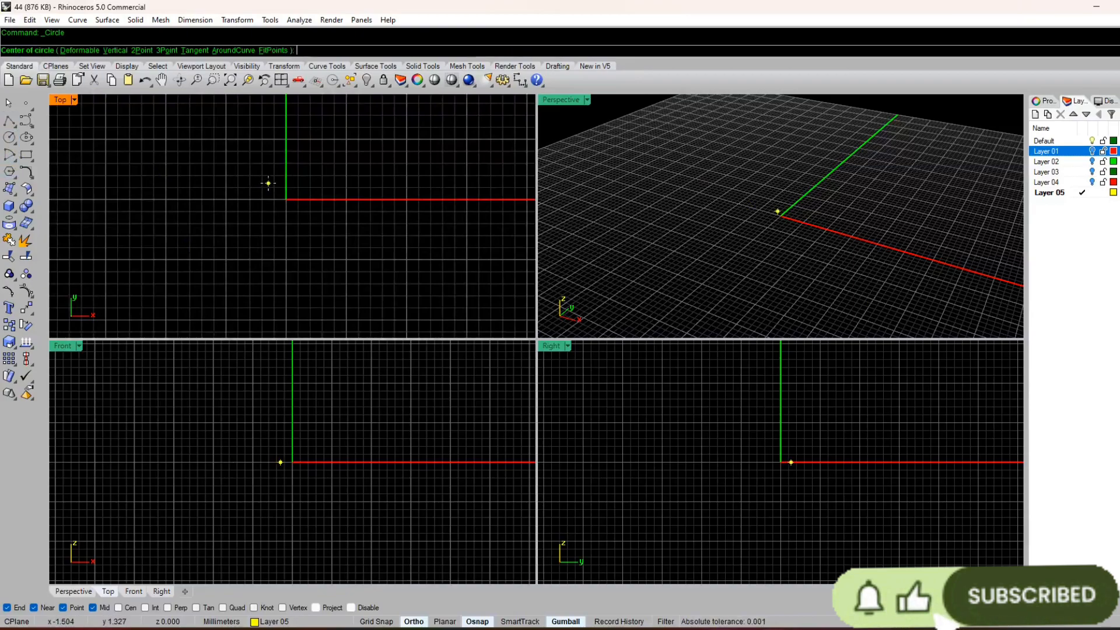
type("0")
key("Return")
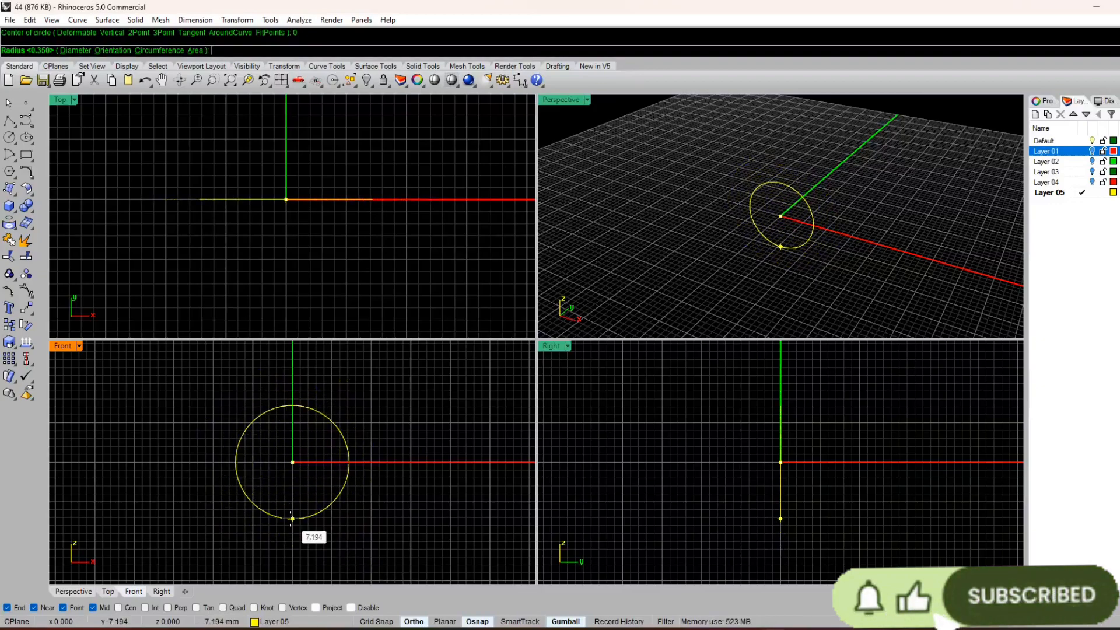
type("17")
key("Return")
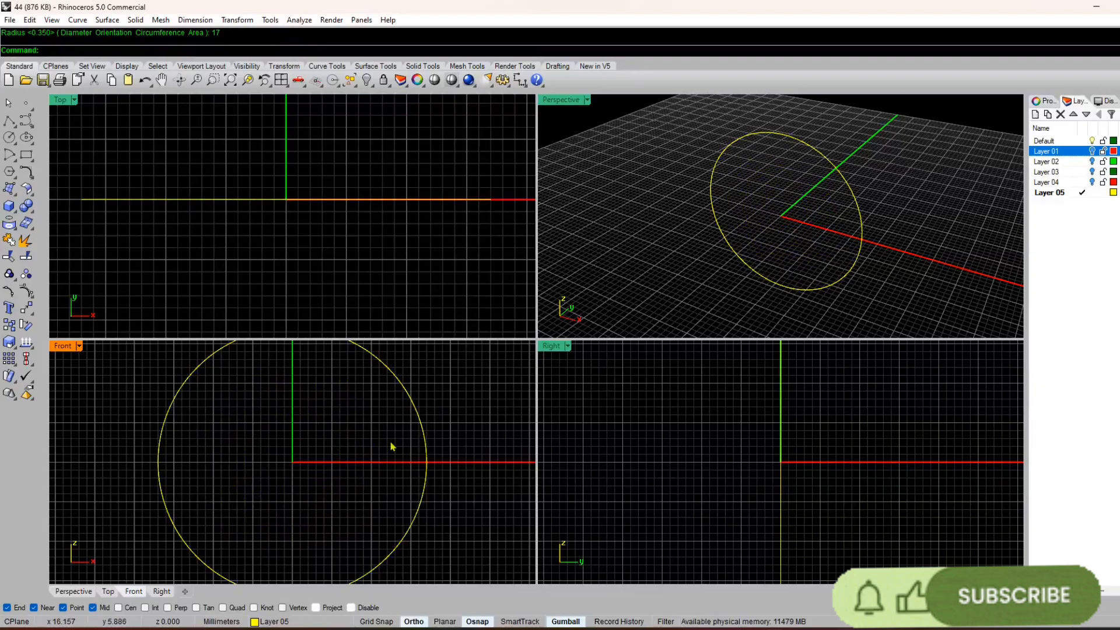
- Draw a 1 mm vertical line downward from the circle's lowest point in the Front view
scroll(393, 445, "down", 2)
right_click_drag(393, 445, 371, 403)
scroll(306, 495, "up", 4)
type("L")
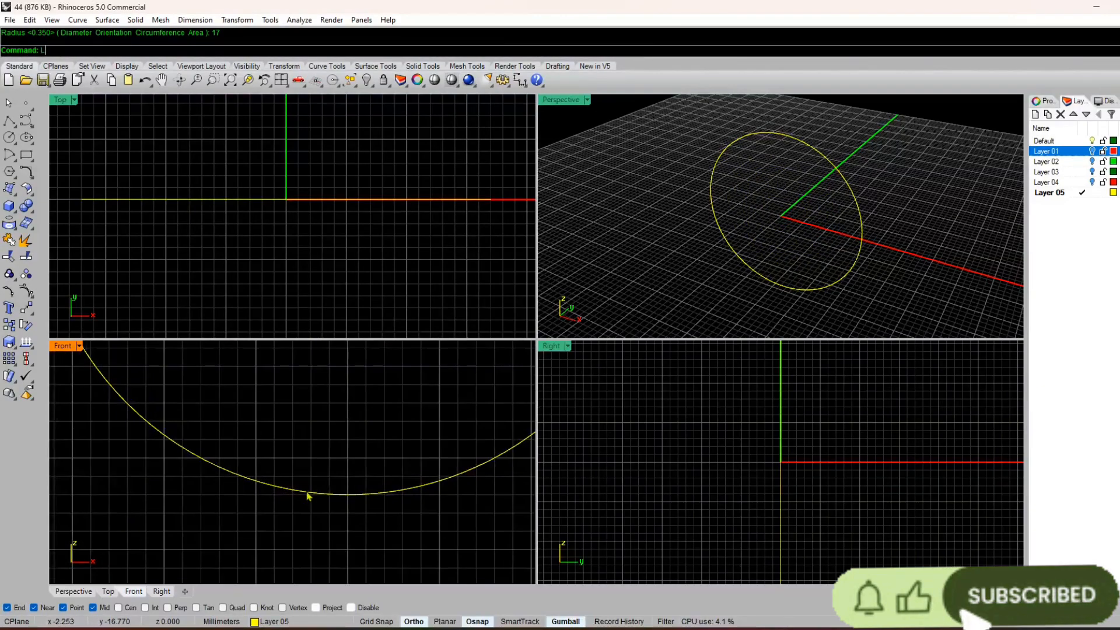
type("ine")
key("Return")
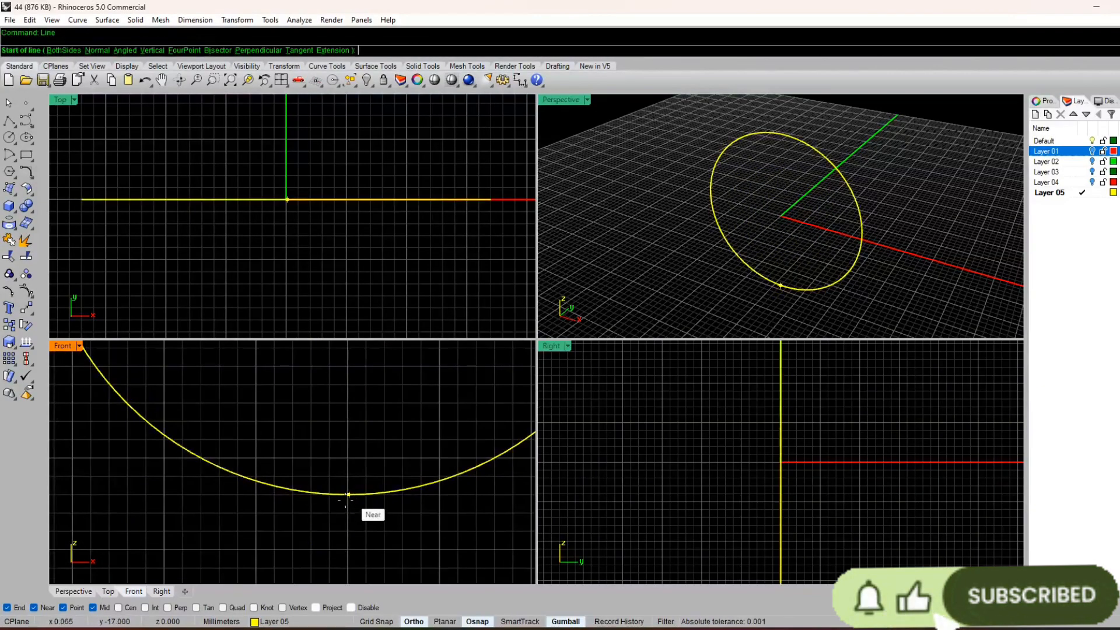
scroll(348, 495, "down", 2)
left_click(363, 468)
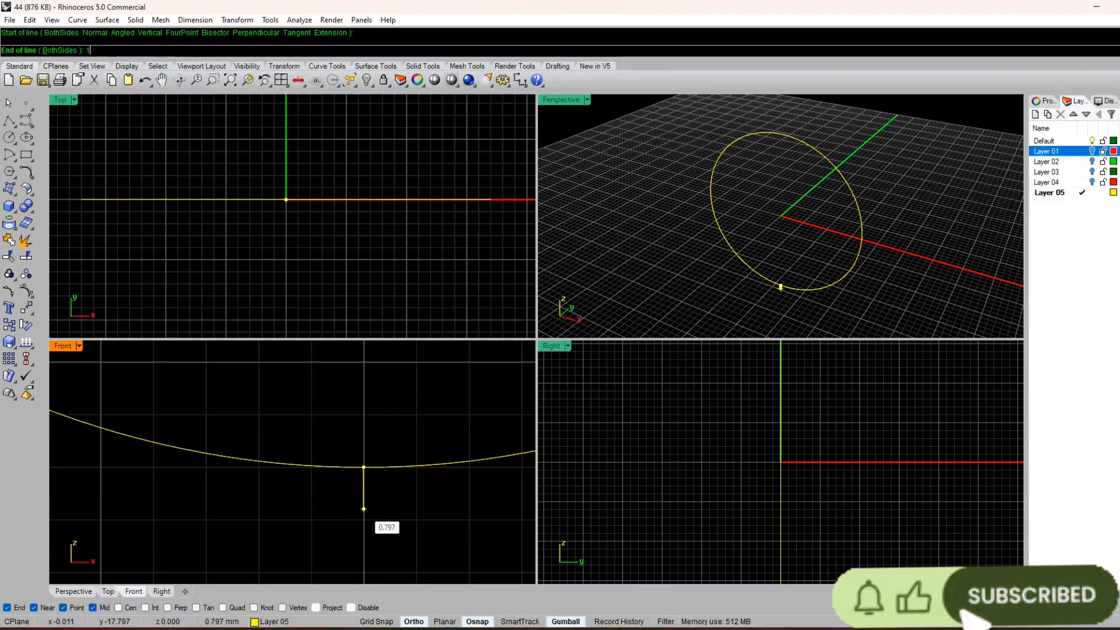
type("1")
key("Return")
- Draw a 1.3 mm vertical line upward from the circle's highest point in the Front view
scroll(365, 514, "up", 4)
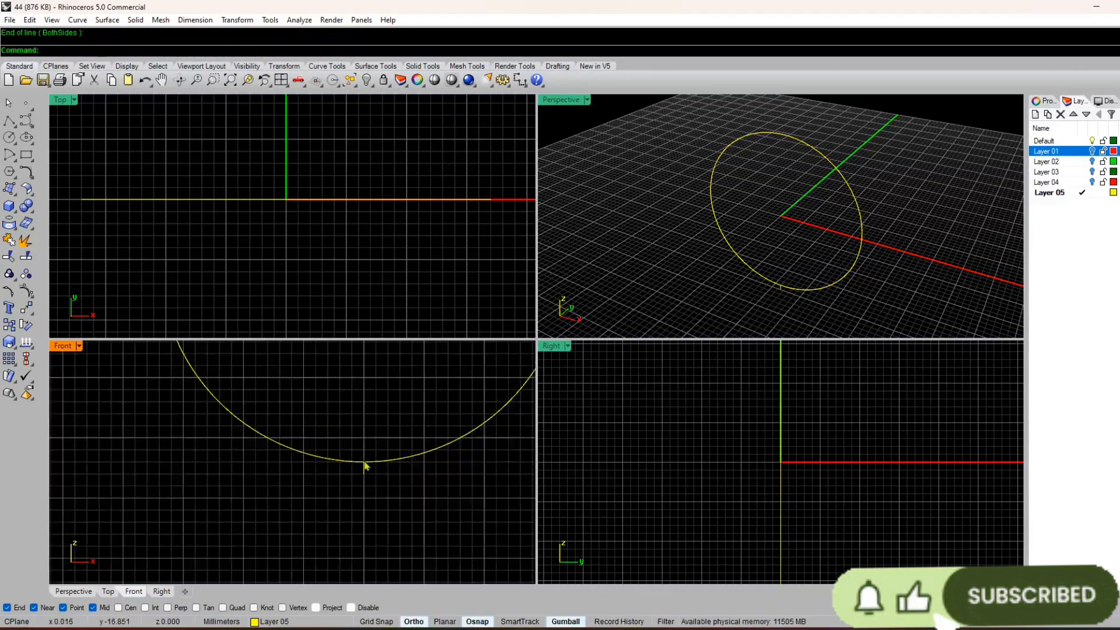
scroll(332, 445, "up", 3)
key("Return")
left_click(355, 428)
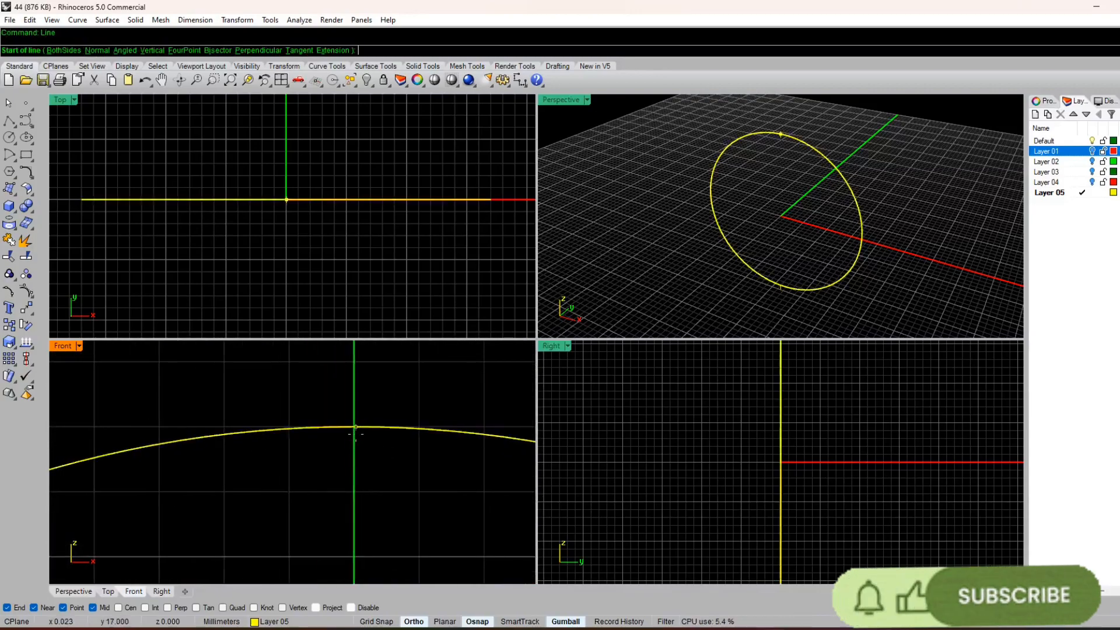
key("Escape")
key("Return")
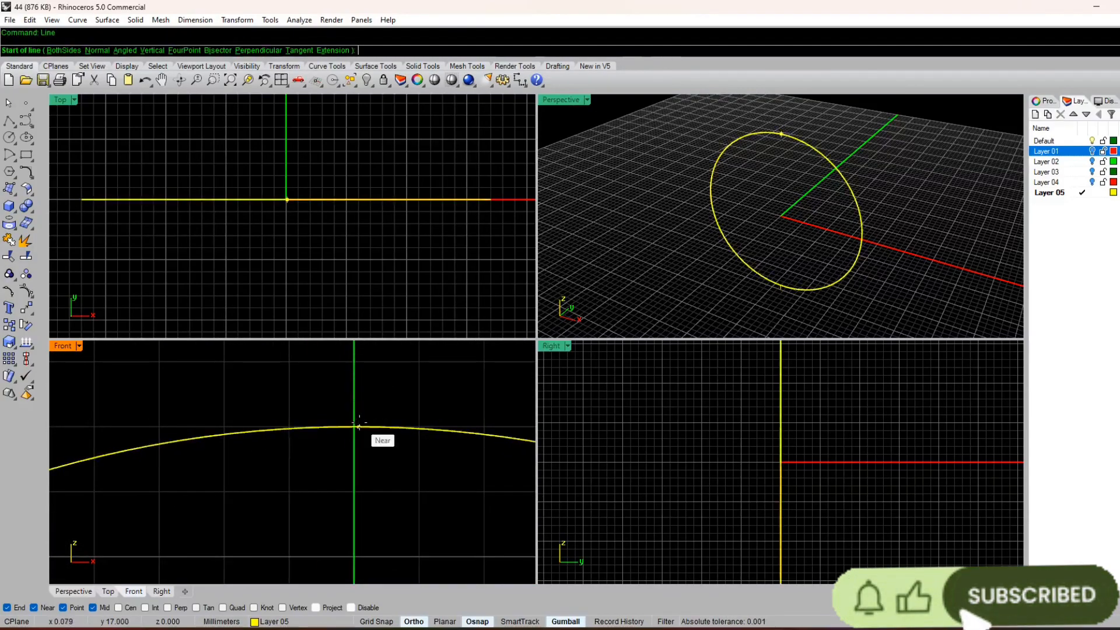
left_click(354, 427)
type("1.3")
key("Return")
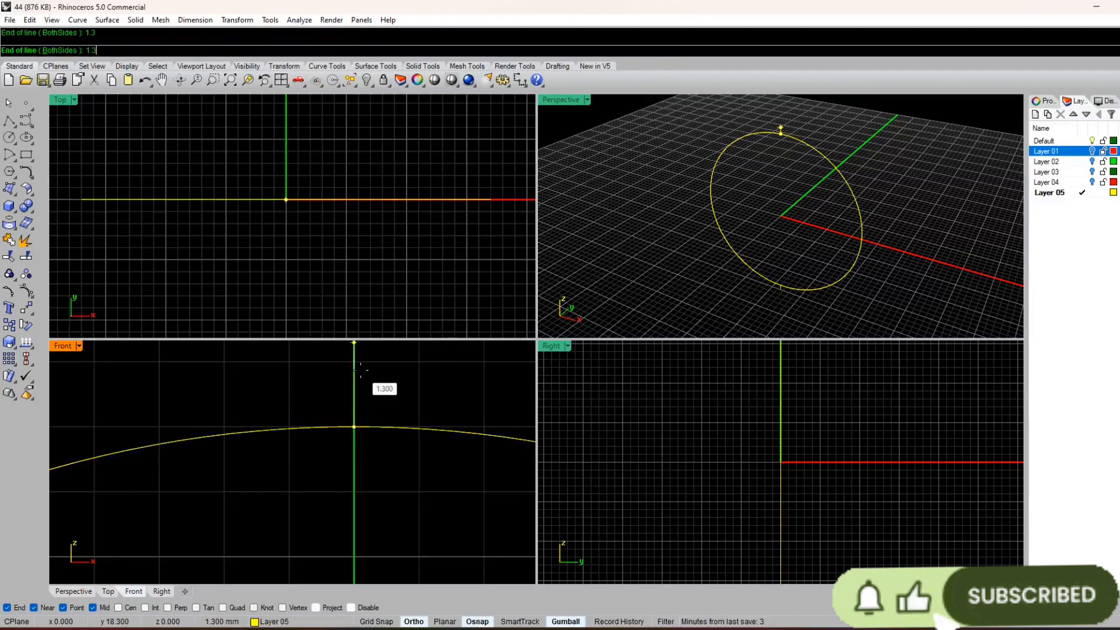
scroll(358, 402, "up", 4)
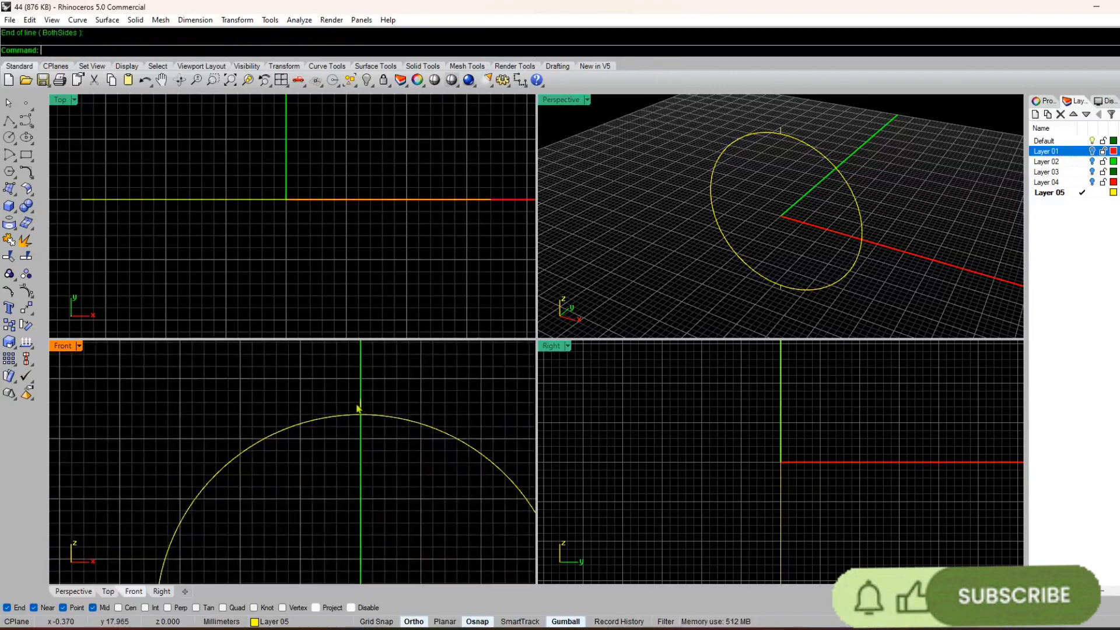
left_click(359, 408)
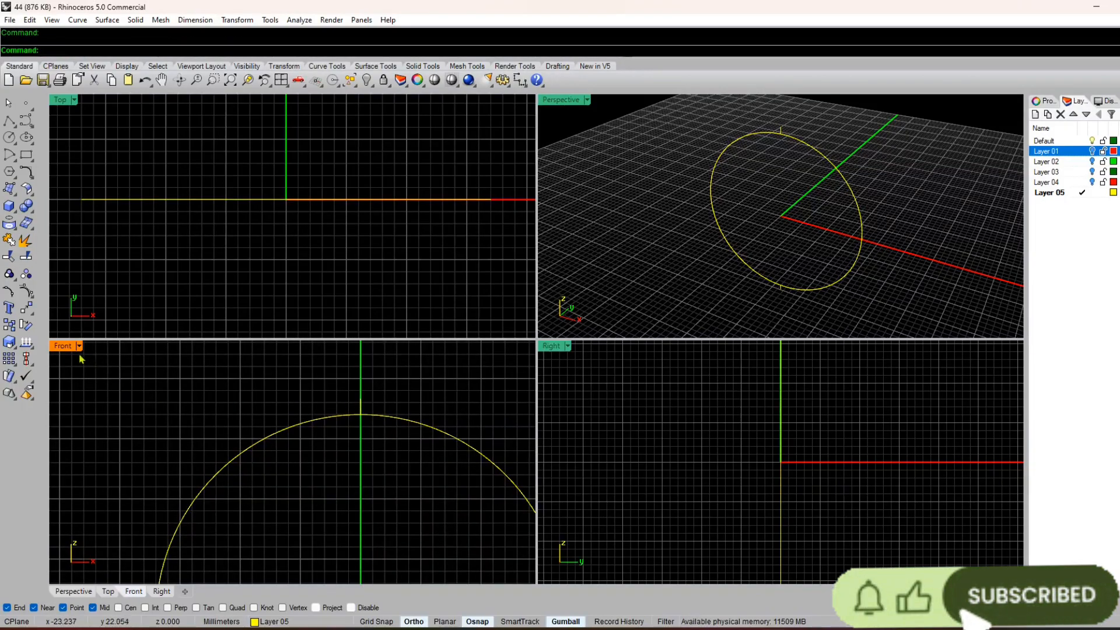
- Hide the Front view's grid and draw a two-point diameter circle between the outer ends of the upper and lower short lines
key("F7")
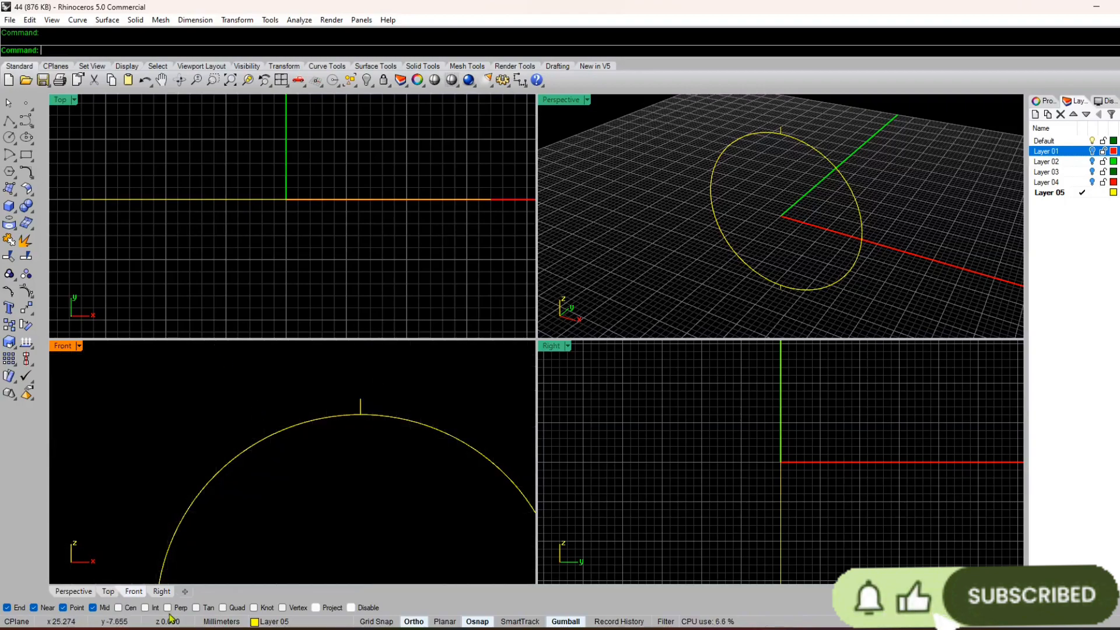
left_click(10, 139)
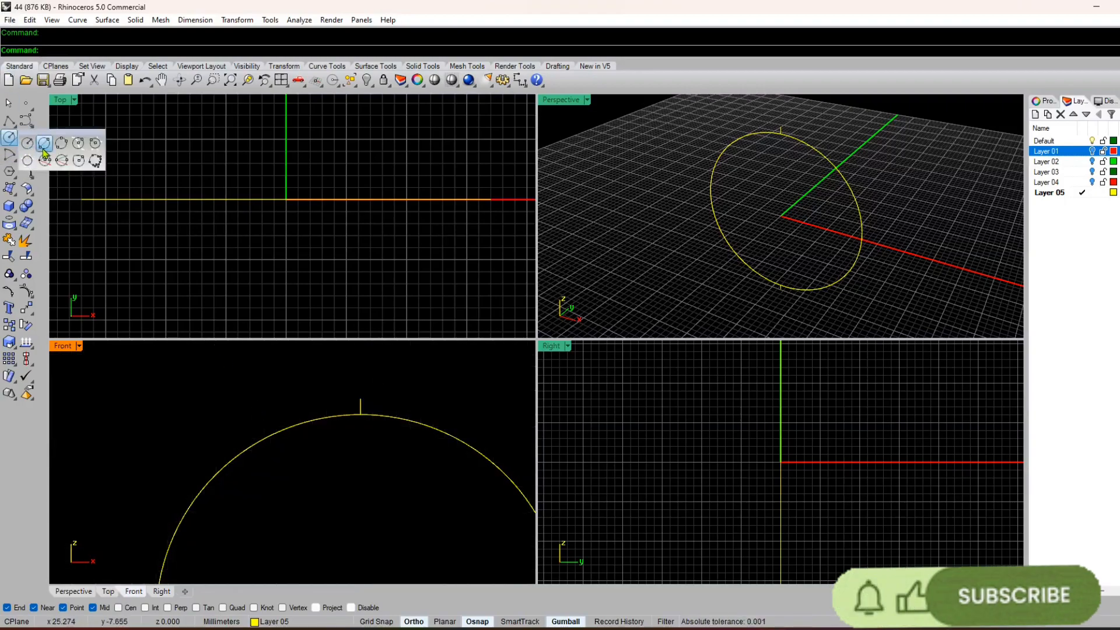
left_click(45, 144)
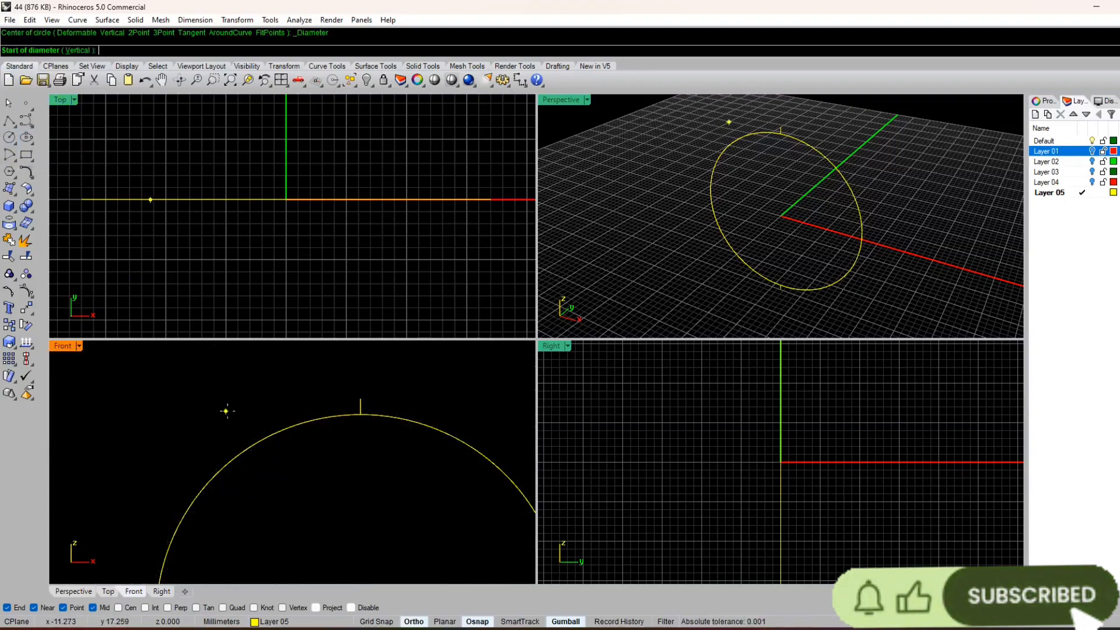
left_click(366, 392)
scroll(352, 369, "down", 10)
scroll(353, 454, "up", 7)
right_click_drag(353, 454, 331, 542)
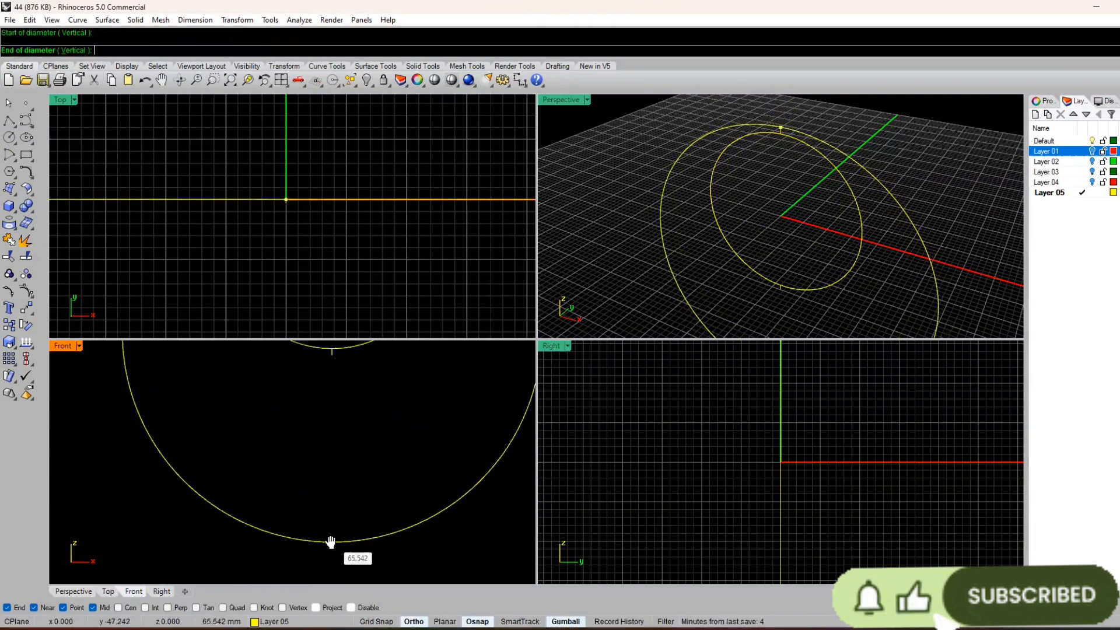
left_click(332, 357)
- Delete the short construction lines between the inner and outer ring circles
right_click_drag(341, 418, 330, 515)
scroll(327, 461, "up", 15)
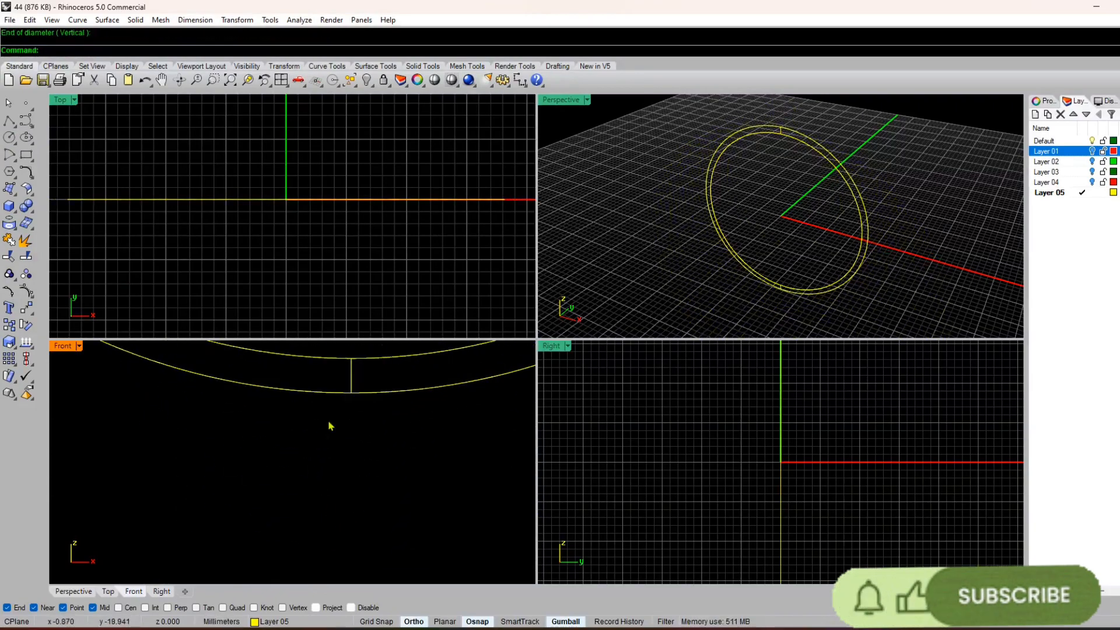
left_click(351, 383)
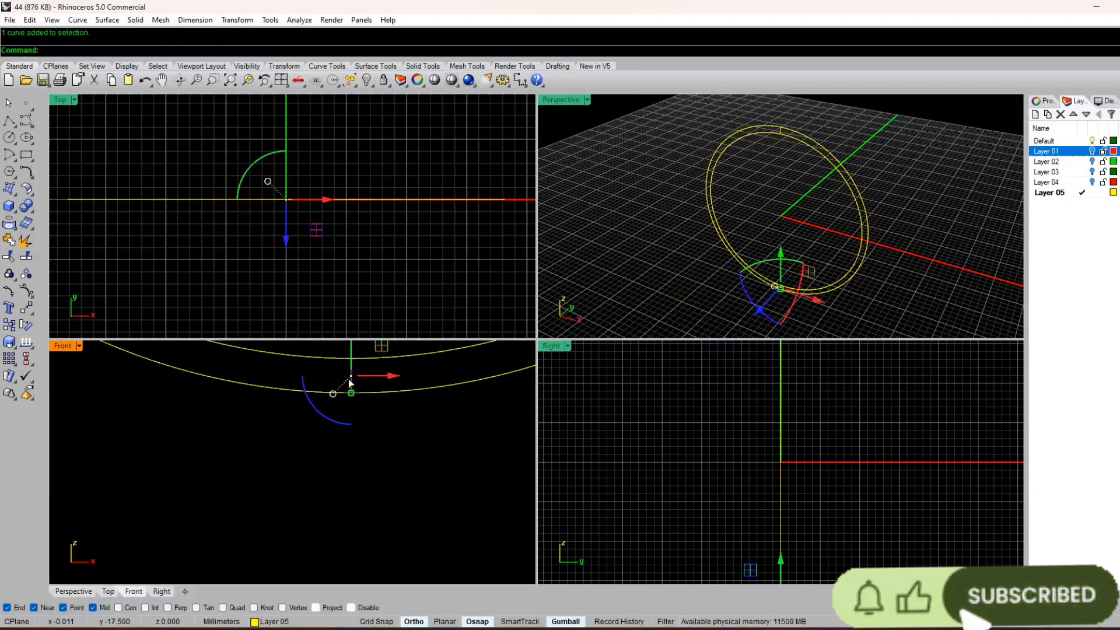
key("Delete")
scroll(350, 384, "down", 5)
scroll(353, 382, "up", 3)
scroll(380, 449, "down", 3)
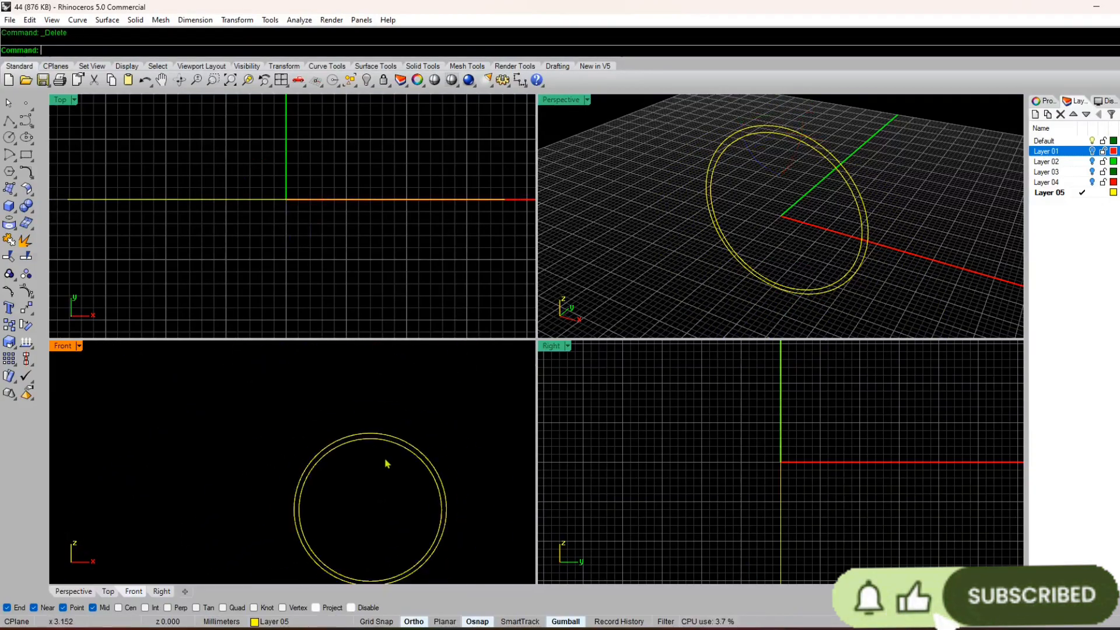
right_click_drag(386, 464, 380, 430)
- Save the ring model under its existing file name
left_click(10, 20)
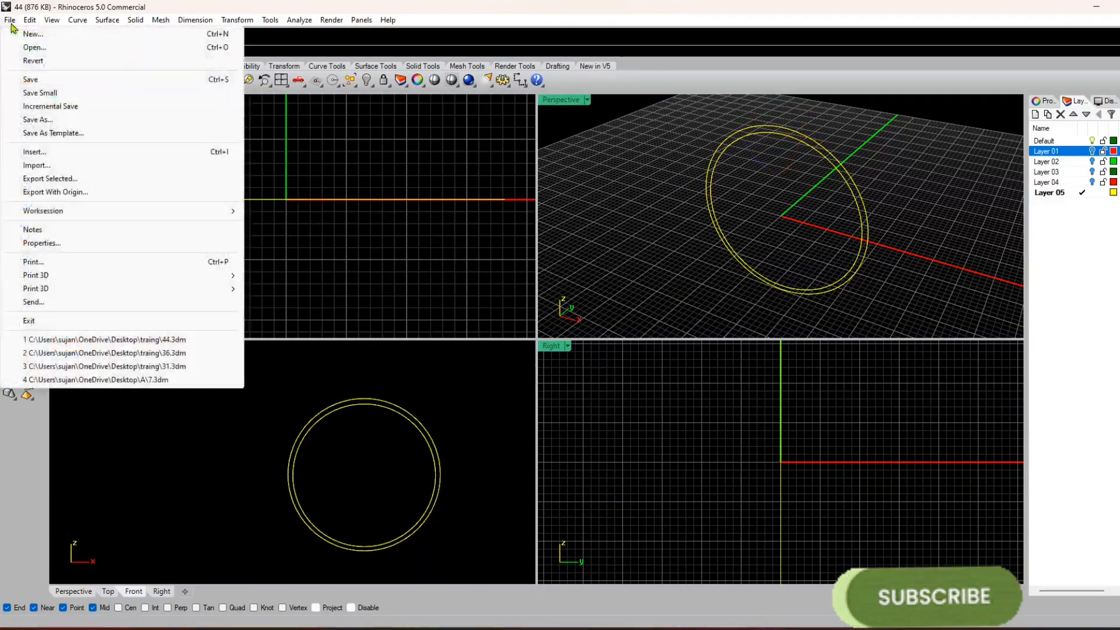
left_click(32, 81)
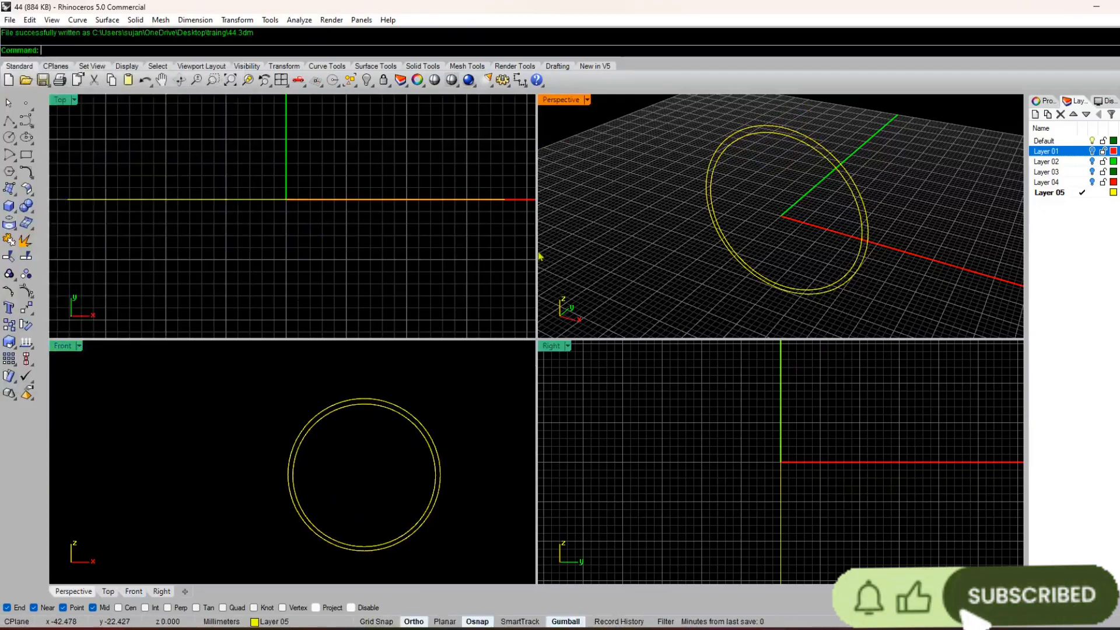
- Examine the ring circles in the maximized Perspective view from several angles, with the Layer 01 layout shown for comparison
double_click(561, 100)
right_click_drag(394, 373, 484, 362)
scroll(478, 376, "up", 6)
scroll(512, 313, "down", 10)
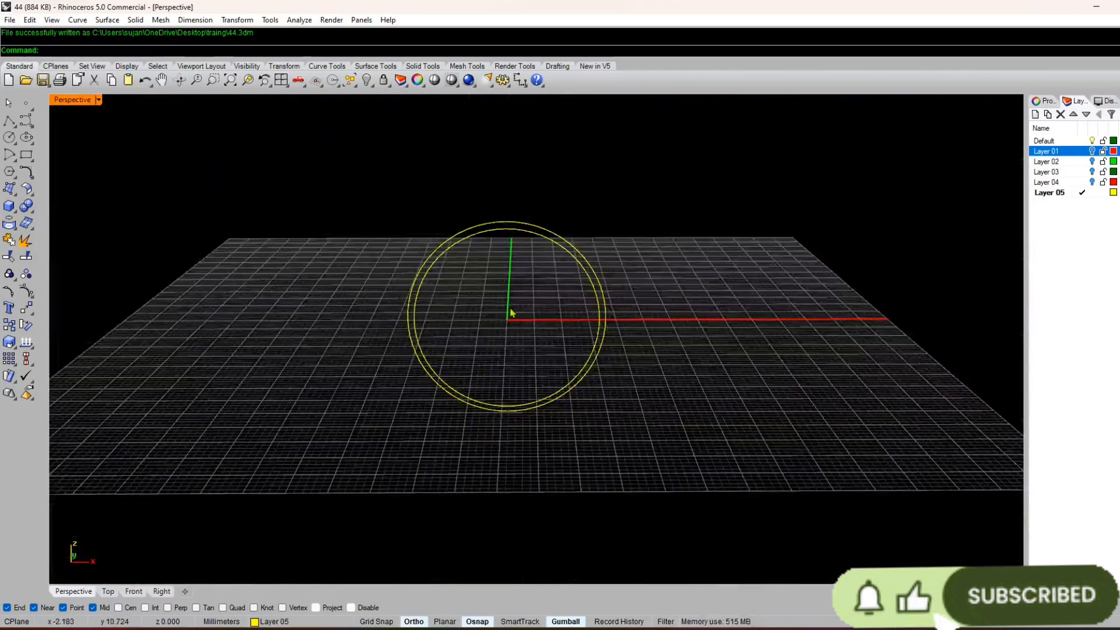
right_click_drag(512, 314, 517, 280)
scroll(518, 280, "up", 2)
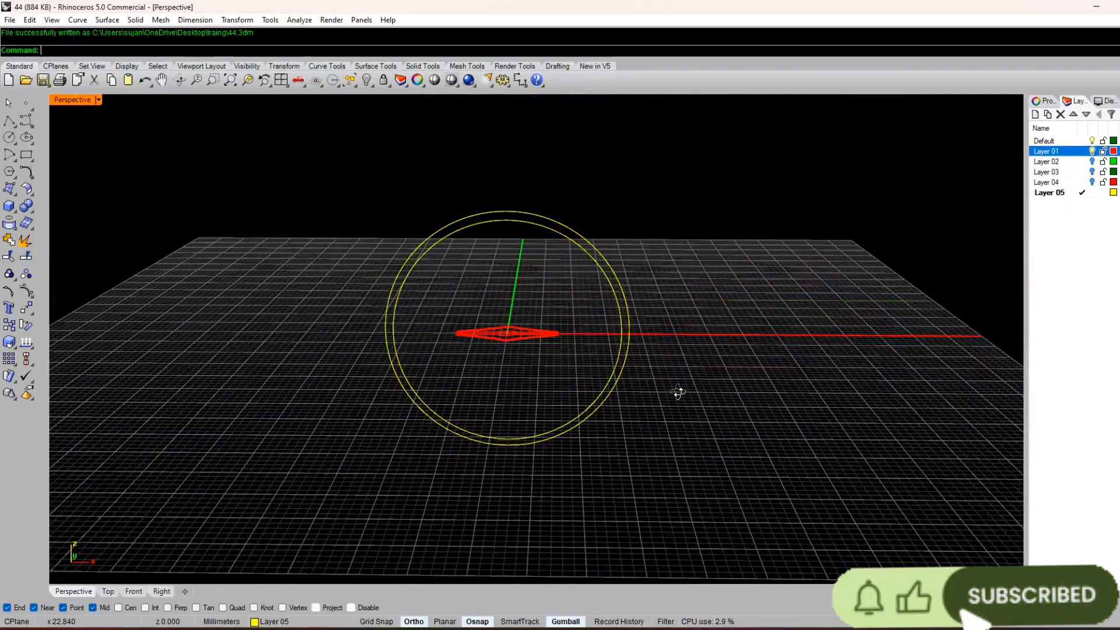
right_click_drag(678, 392, 660, 484)
scroll(502, 336, "up", 8)
right_click_drag(503, 337, 500, 497)
scroll(493, 518, "down", 2)
scroll(500, 497, "down", 3)
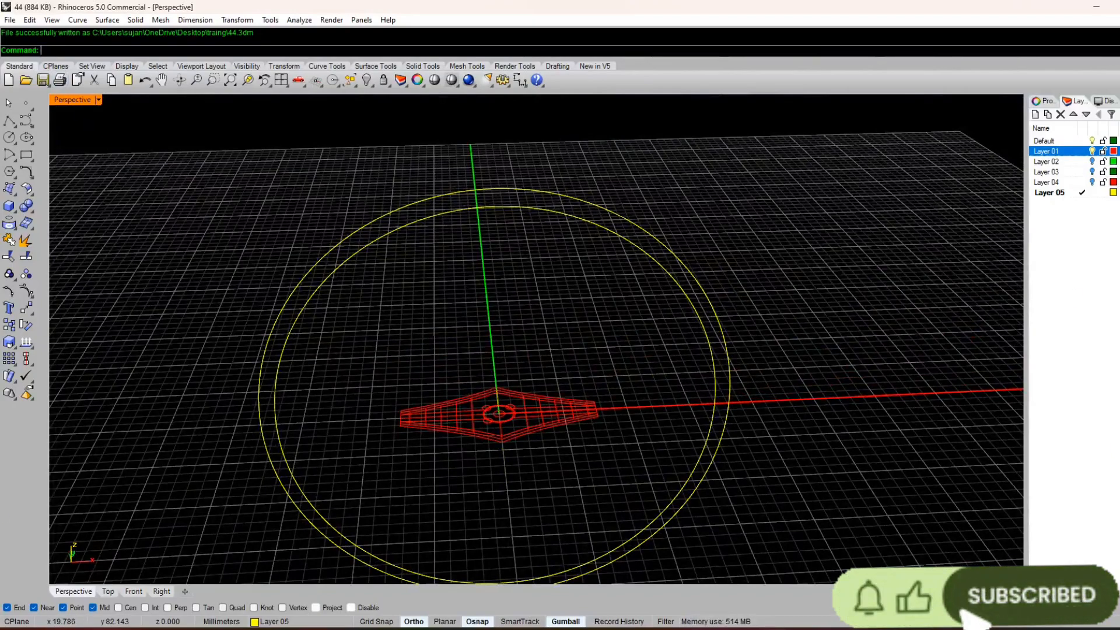
right_click_drag(533, 376, 484, 298)
scroll(485, 326, "down", 2)
right_click(485, 323)
scroll(485, 349, "down", 6)
scroll(484, 350, "up", 4)
right_click_drag(485, 357, 483, 341)
scroll(485, 340, "up", 4)
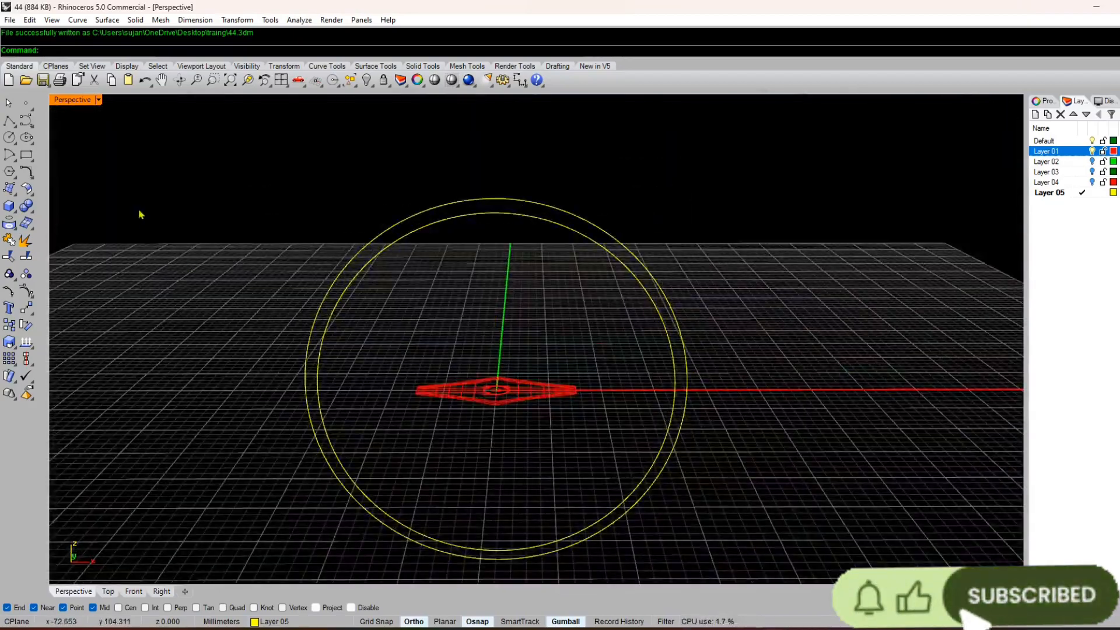
- Check the Layer 02 curves against the ring, hide Layers 01 and 02 again, and restore the four-viewport layout
left_click(1094, 163)
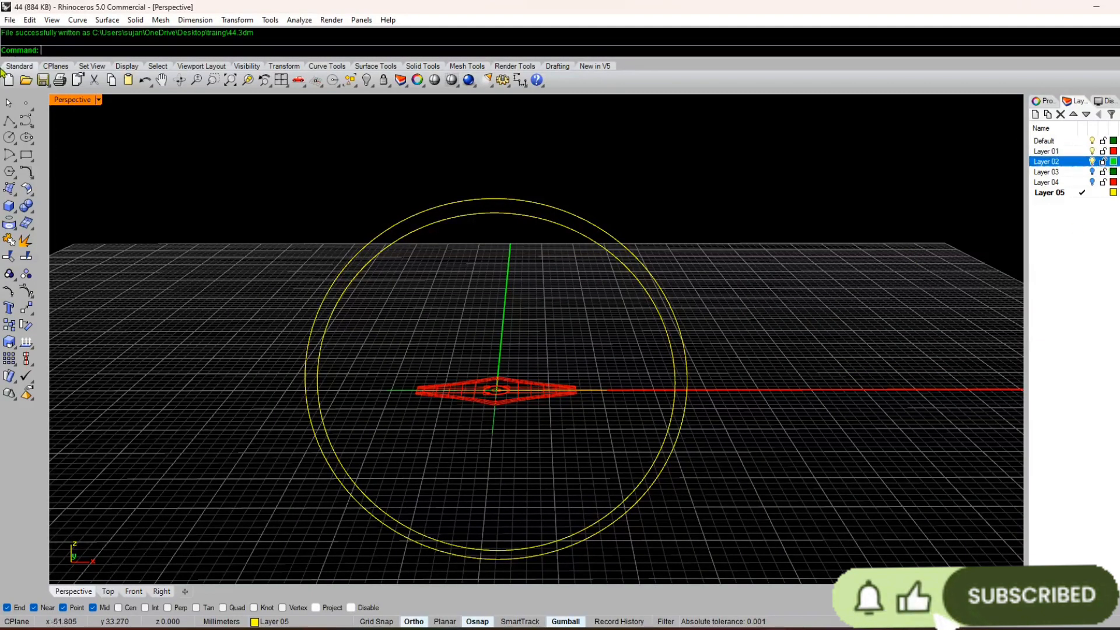
left_click(1092, 162)
left_click(1092, 151)
double_click(64, 102)
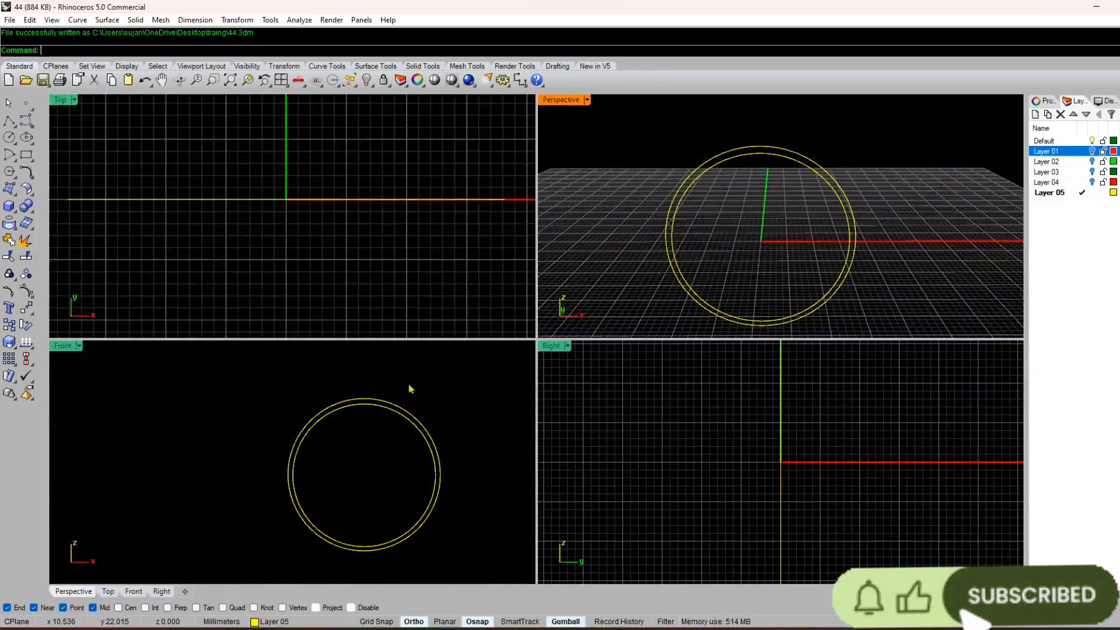
- Show the construction grid in the Front view again
scroll(670, 471, "down", 2)
scroll(384, 496, "up", 2)
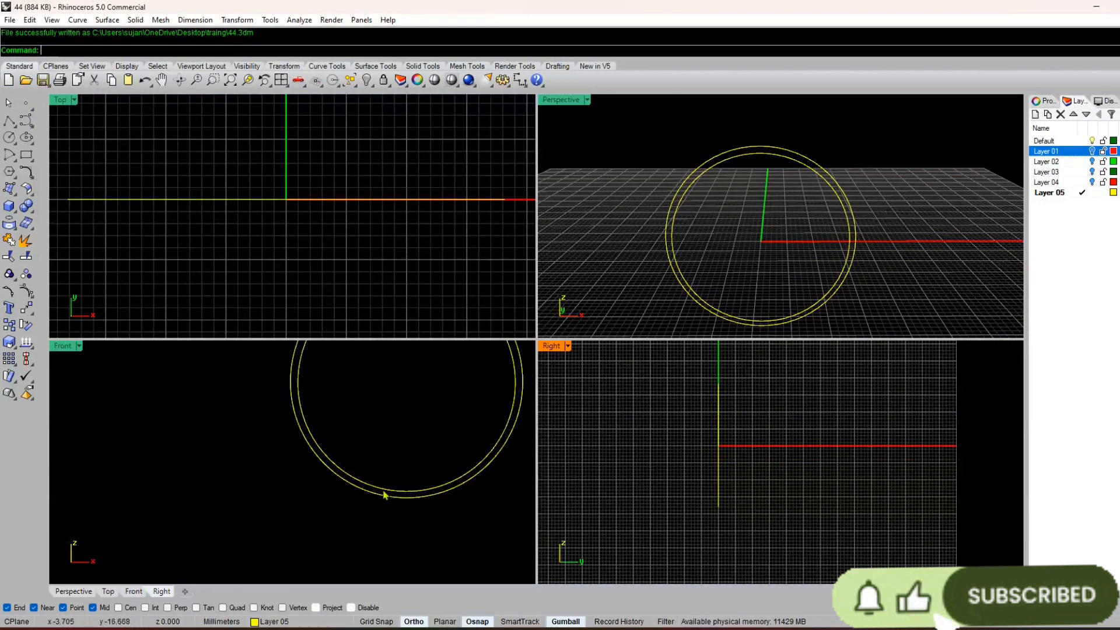
key("Escape")
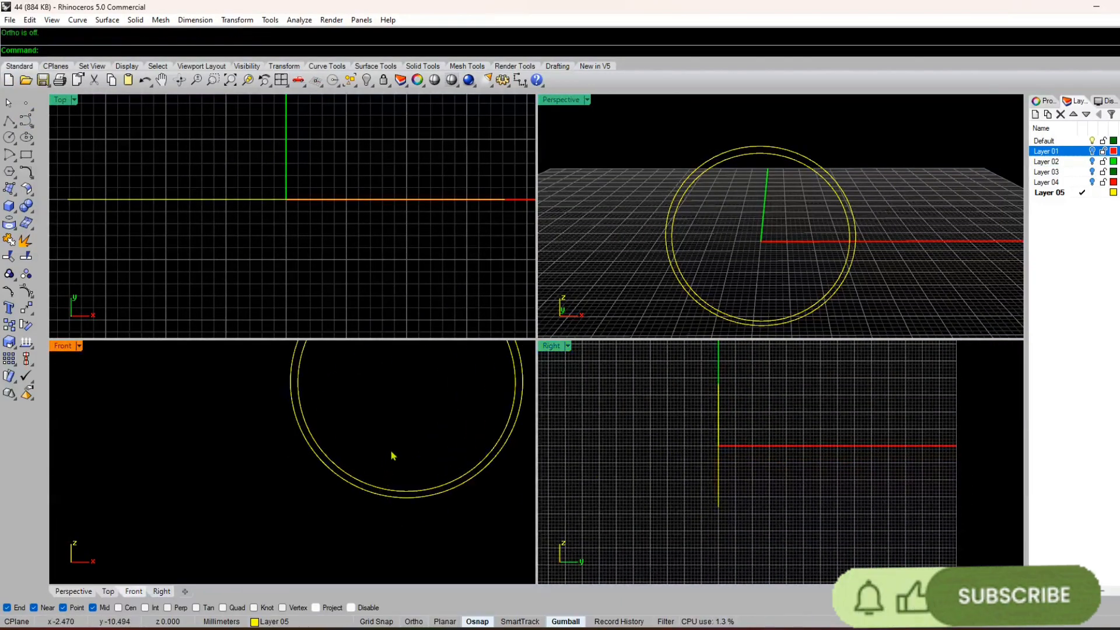
key("F8")
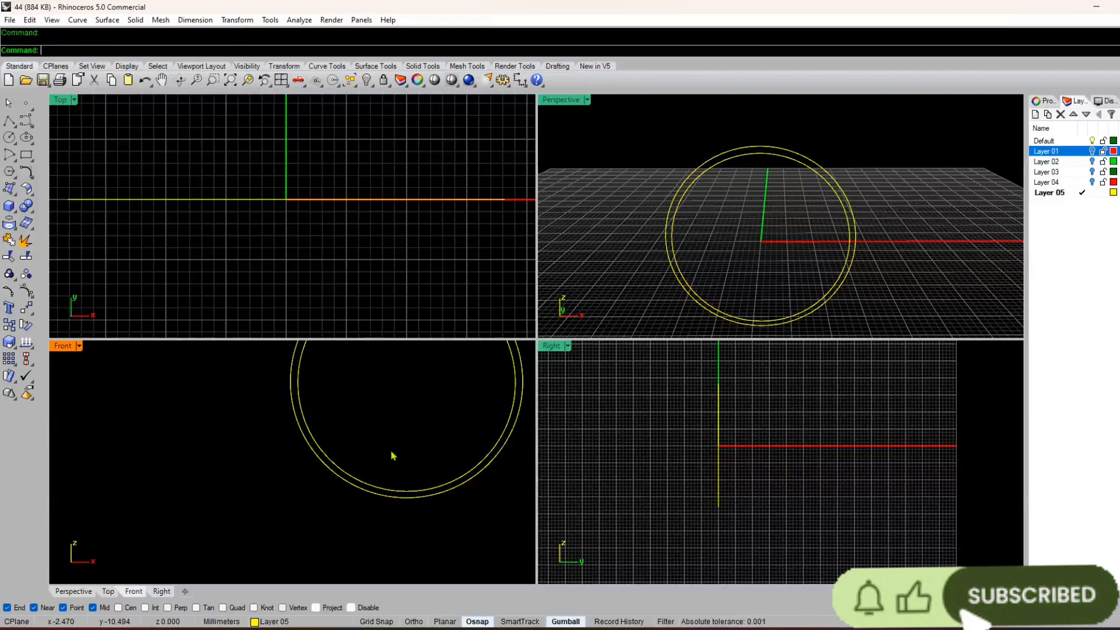
key("F7")
- Draw a horizontal BothSides line in the Right view, centred on the outer circle's lowest point and extending about 7.3 mm each way with Ortho on
key("Return")
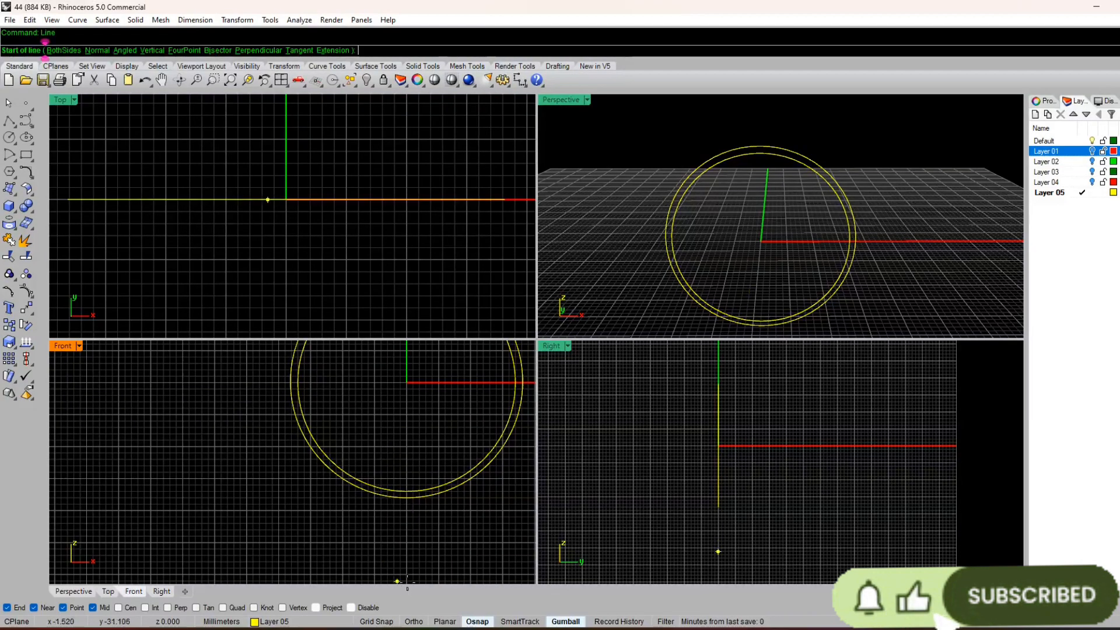
scroll(410, 541, "up", 10)
left_click(399, 417)
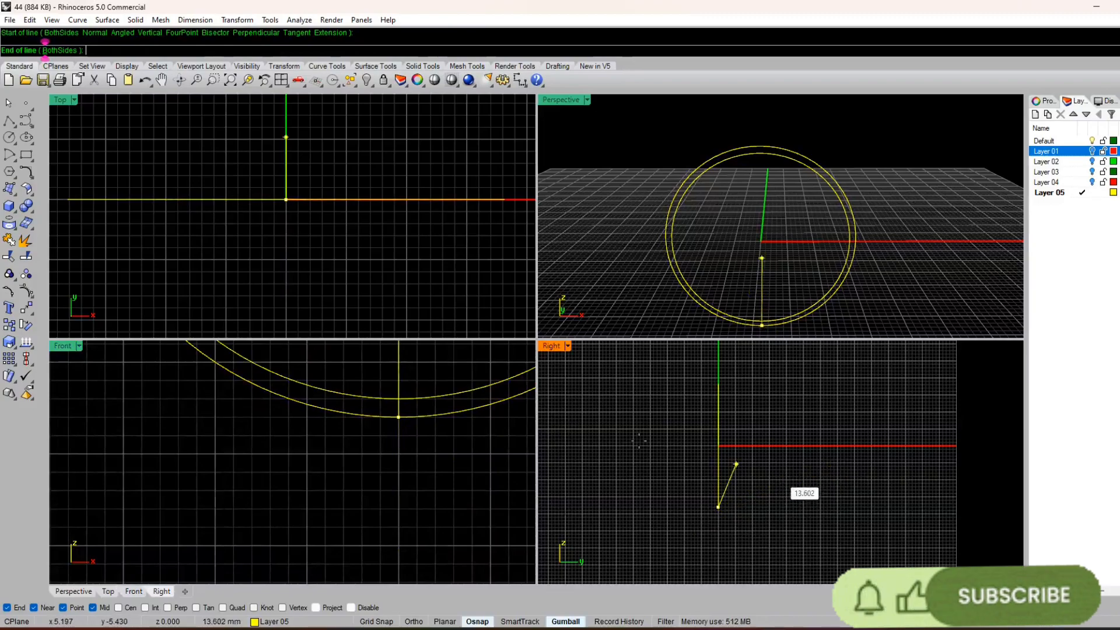
left_click(60, 51)
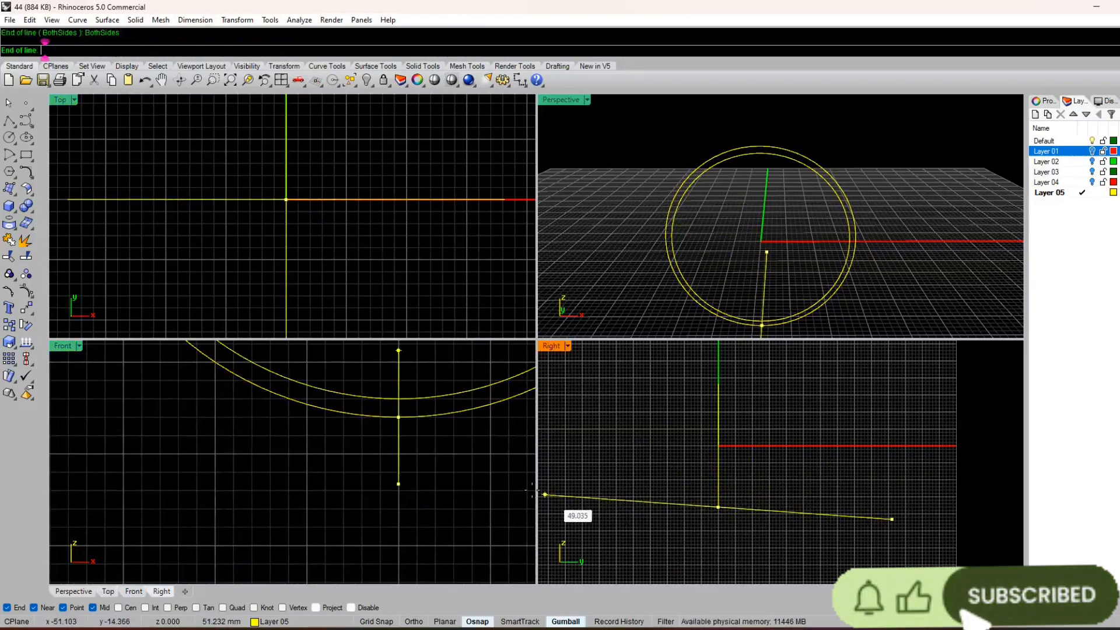
key("F8")
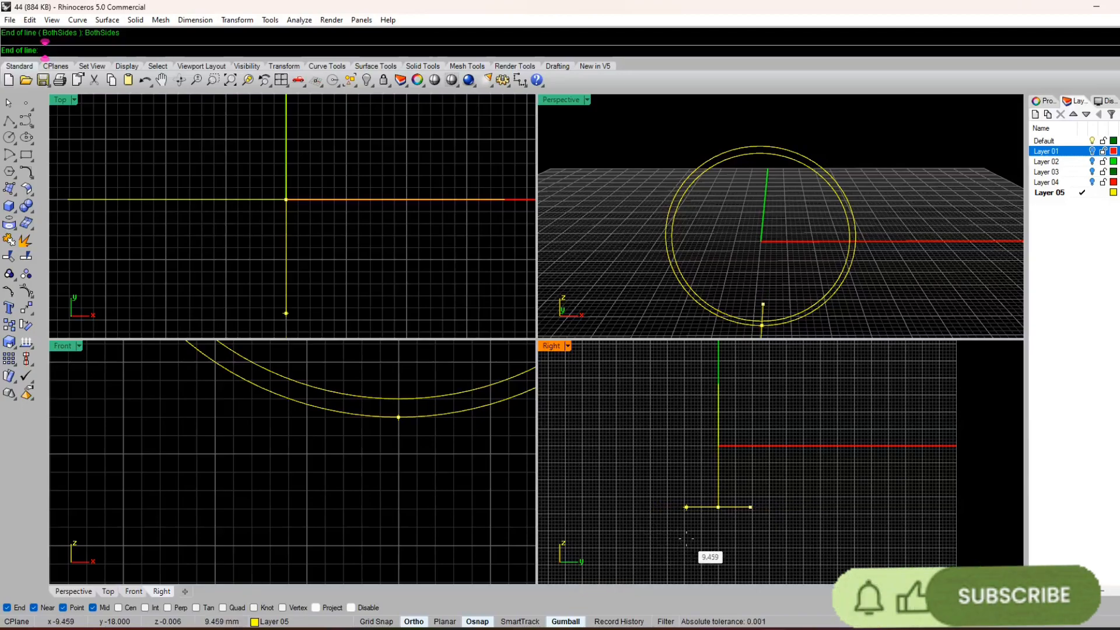
scroll(653, 532, "up", 5)
left_click(703, 510)
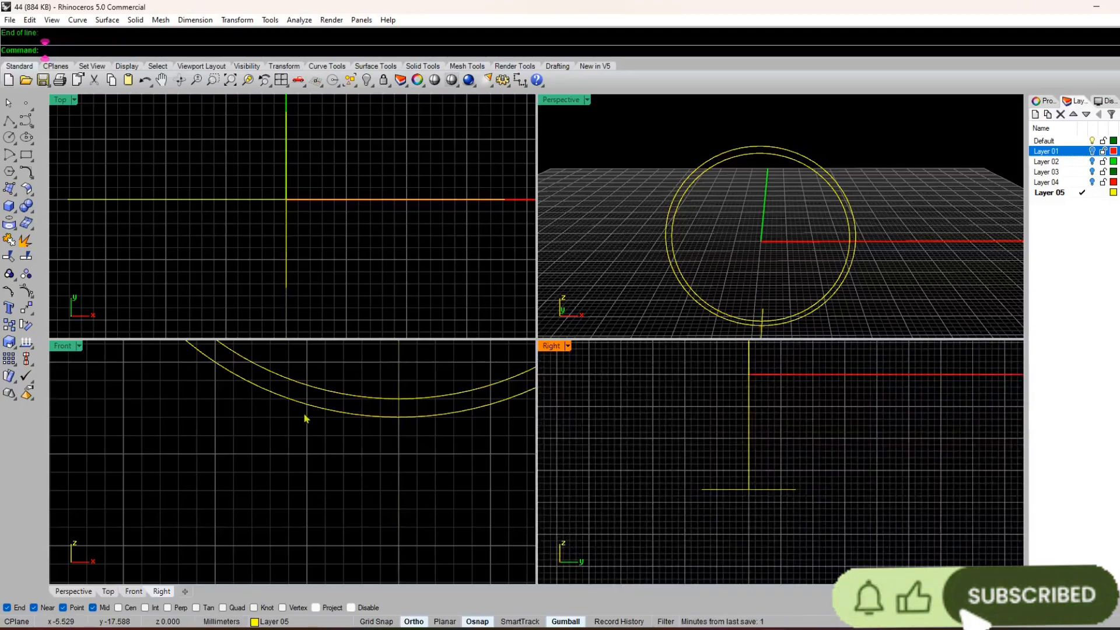
- Draw a vertical line from the horizontal line's negative-Y end up to about the level of the inner circle's top
key("Return")
scroll(370, 520, "down", 5)
scroll(375, 437, "up", 8)
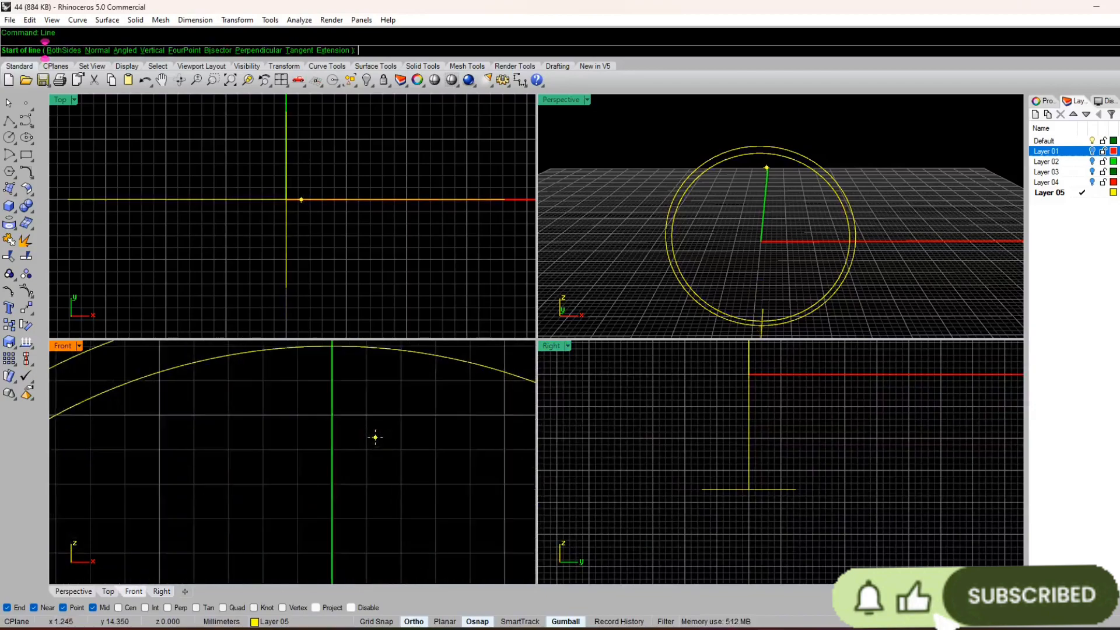
left_click(702, 489)
scroll(303, 439, "down", 8)
scroll(297, 385, "up", 10)
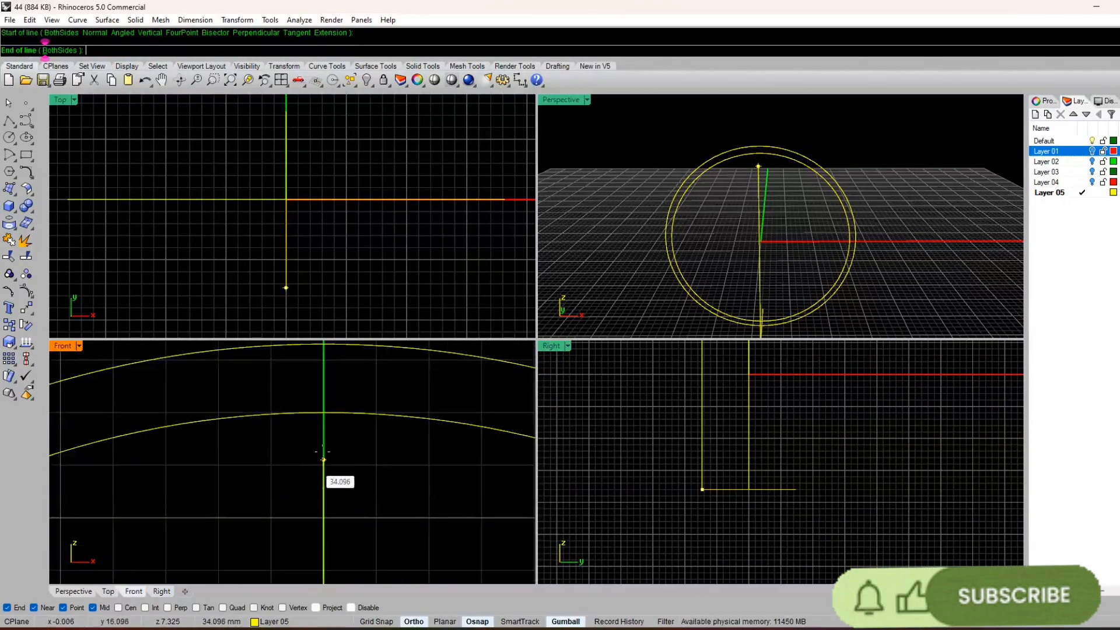
left_click(323, 429)
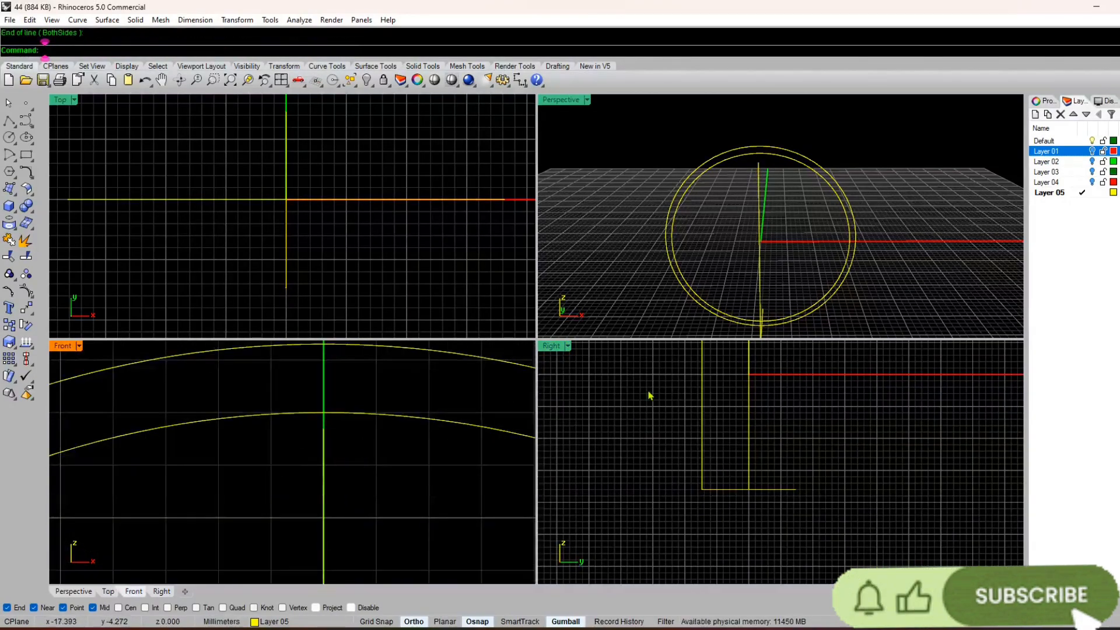
- Select the vertical side line in the Right view
left_click(701, 400)
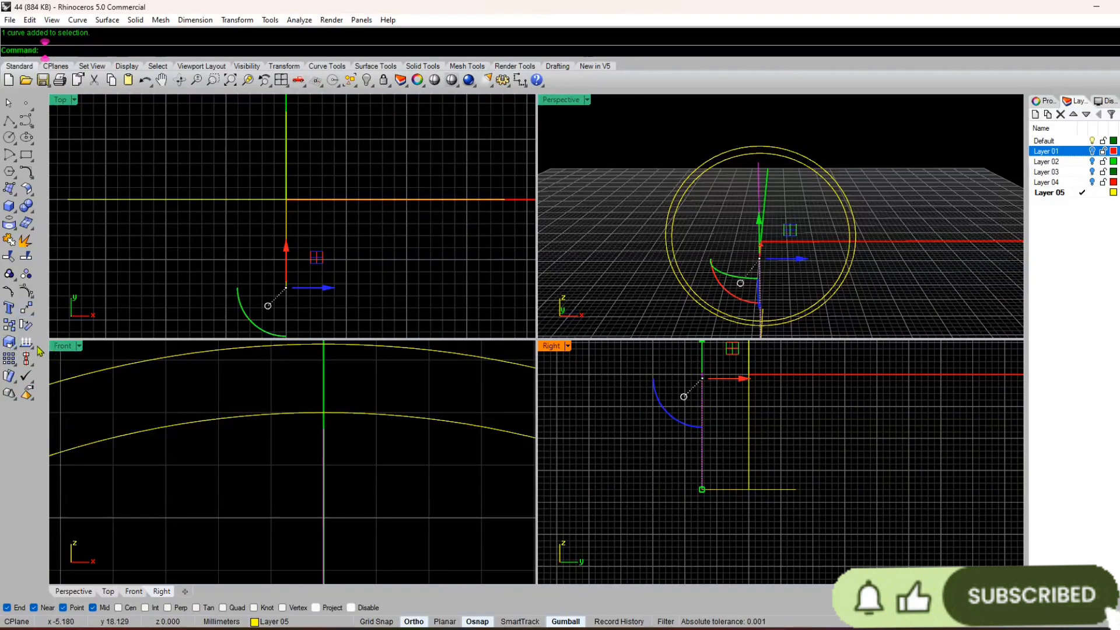
- Mirror the ring's vertical side line across the vertical axis through origin 0 in the Right view, keeping the original
left_click(26, 308)
left_click(129, 315)
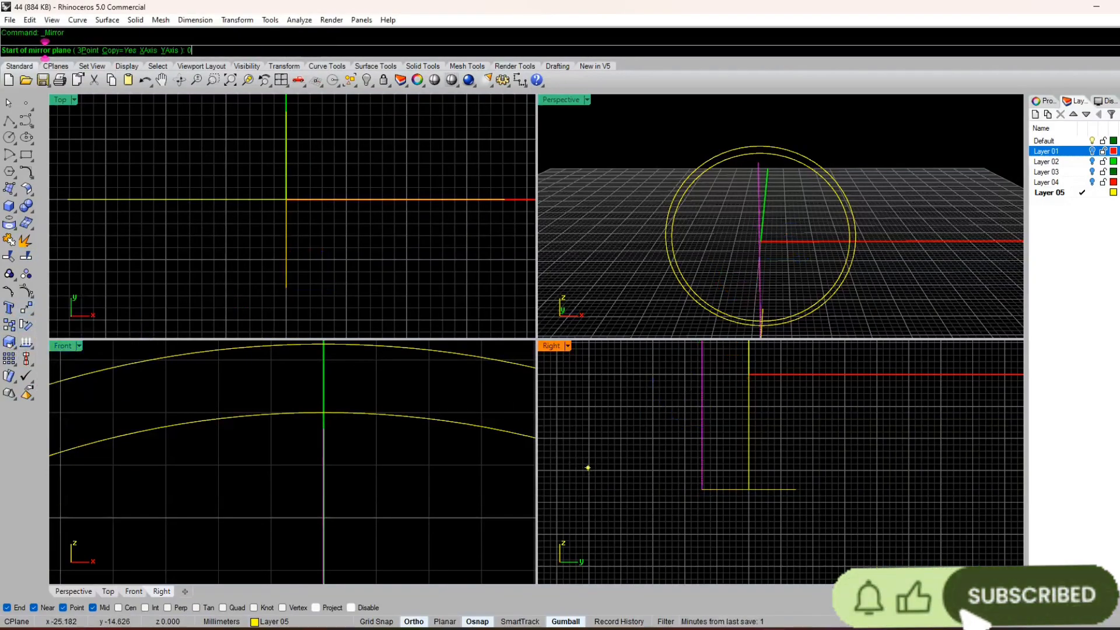
type("0")
key("Return")
left_click(775, 534)
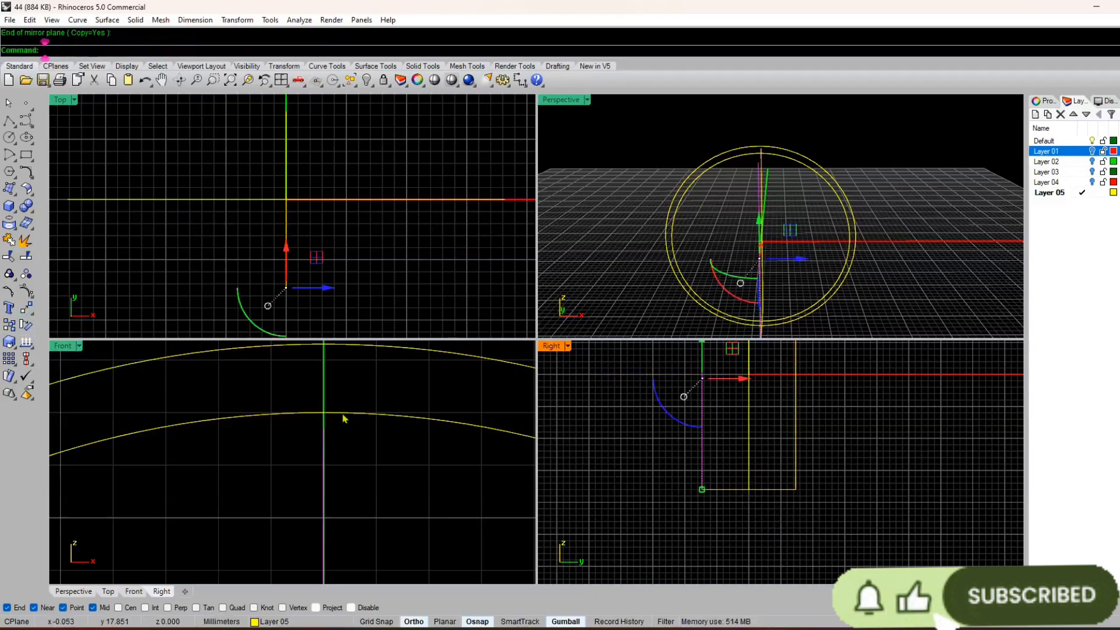
- Examine the two ring circles, the mirrored side lines and the flat Layer 01 pattern in the maximized Perspective view
scroll(345, 419, "down", 6)
scroll(378, 490, "up", 3)
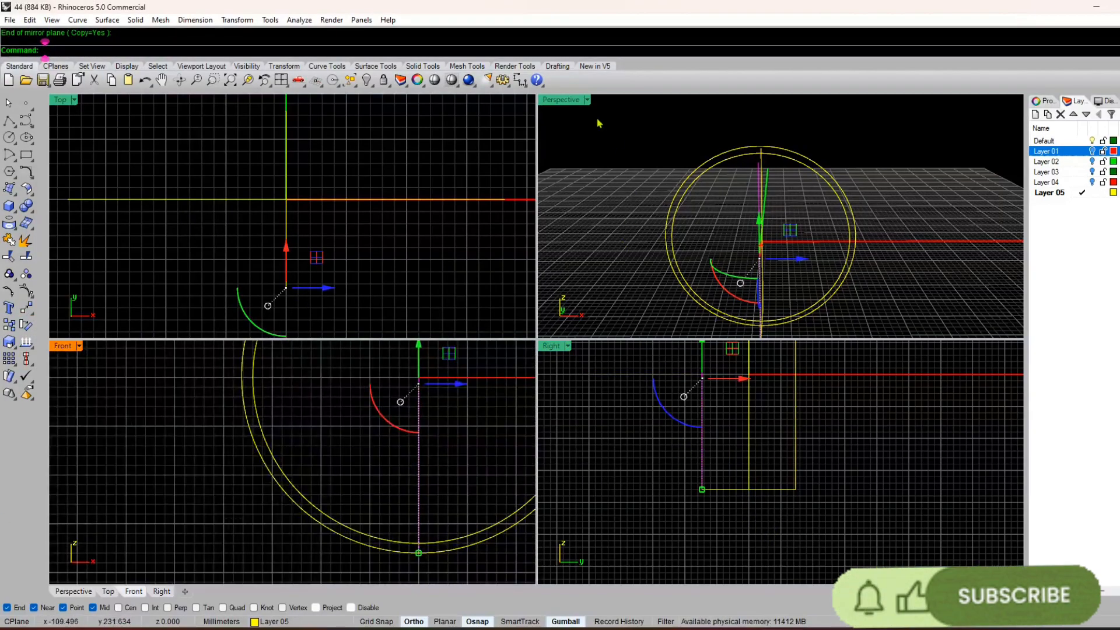
double_click(561, 100)
right_click_drag(479, 352, 568, 320)
left_click(539, 340)
scroll(495, 307, "down", 8)
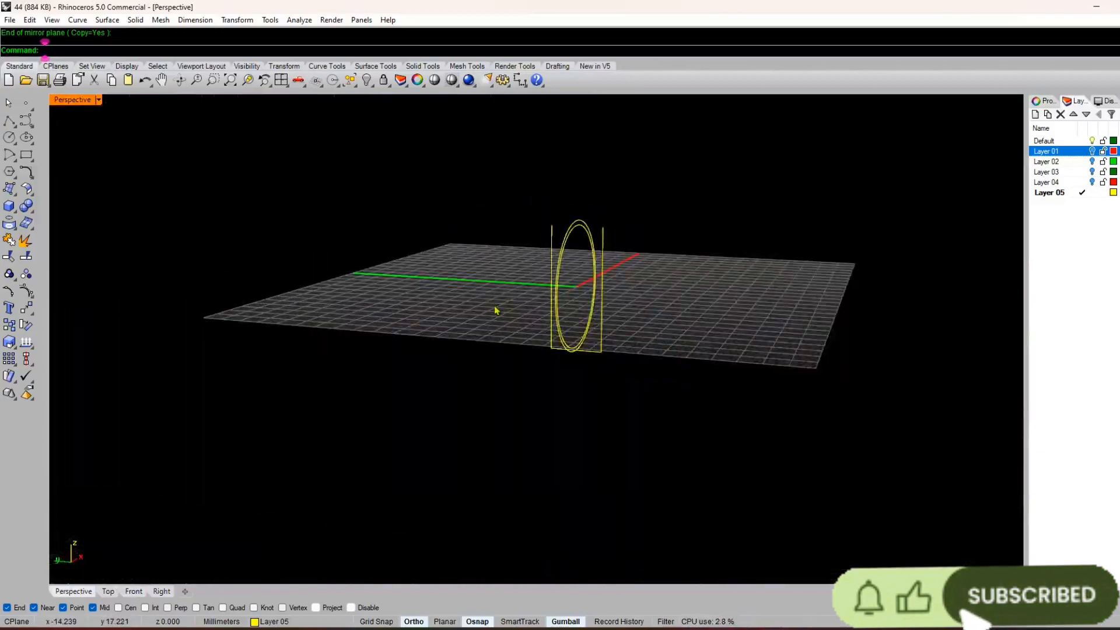
right_click_drag(495, 310, 572, 344)
scroll(577, 340, "up", 8)
right_click_drag(528, 432, 429, 350)
scroll(515, 380, "down", 8)
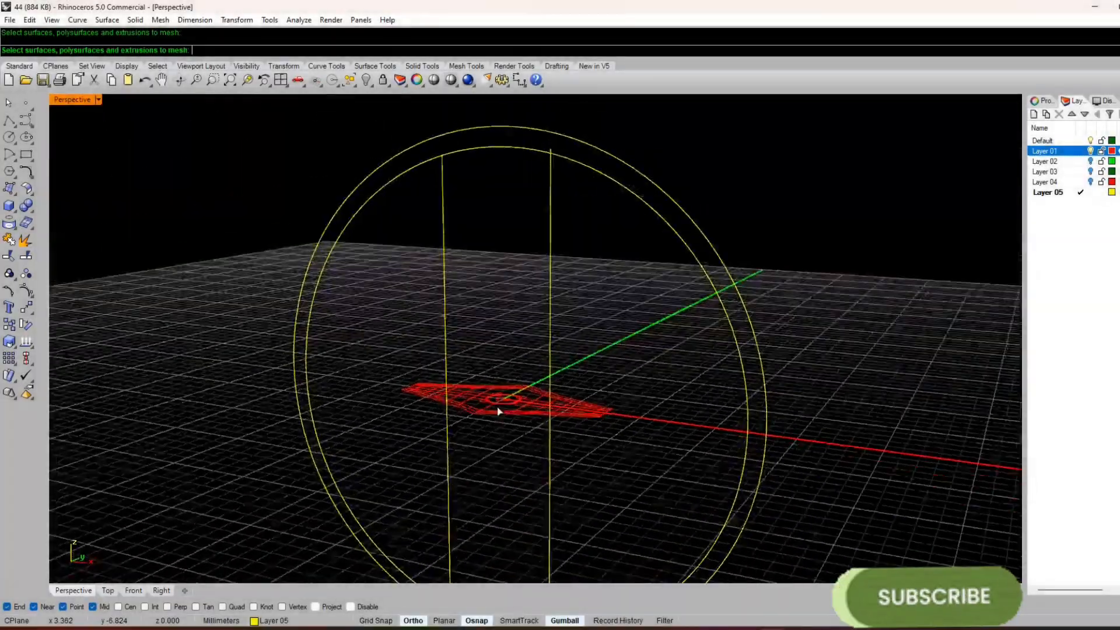
scroll(500, 440, "down", 2)
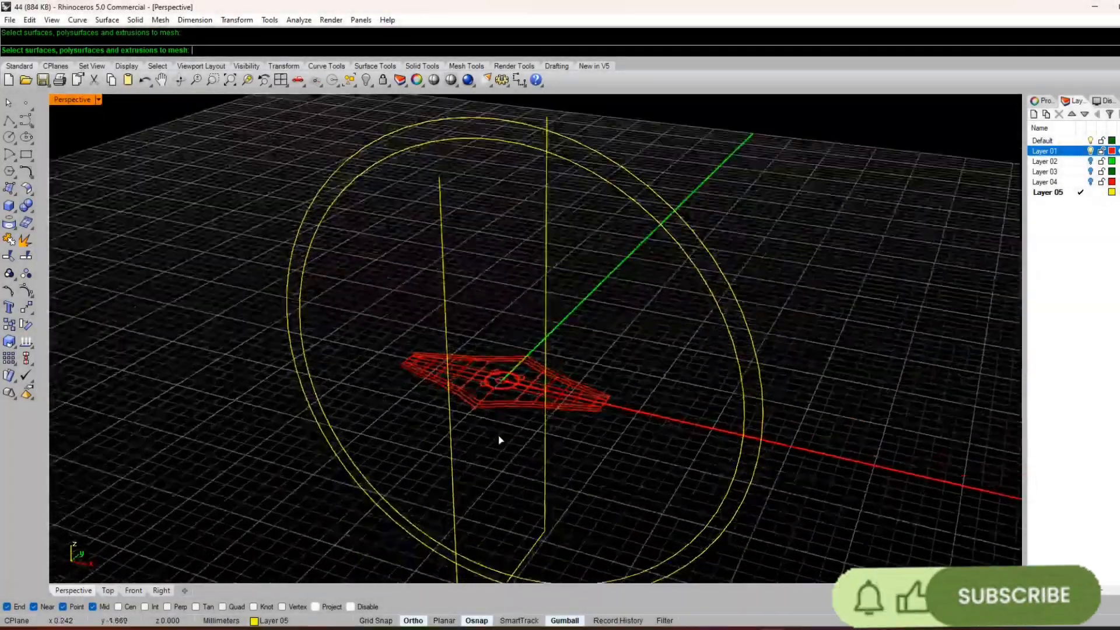
scroll(496, 435, "up", 5)
scroll(453, 398, "down", 5)
mouse_move(452, 397)
right_mouse_down()
mouse_move(478, 426)
mouse_move(442, 398)
right_mouse_up()
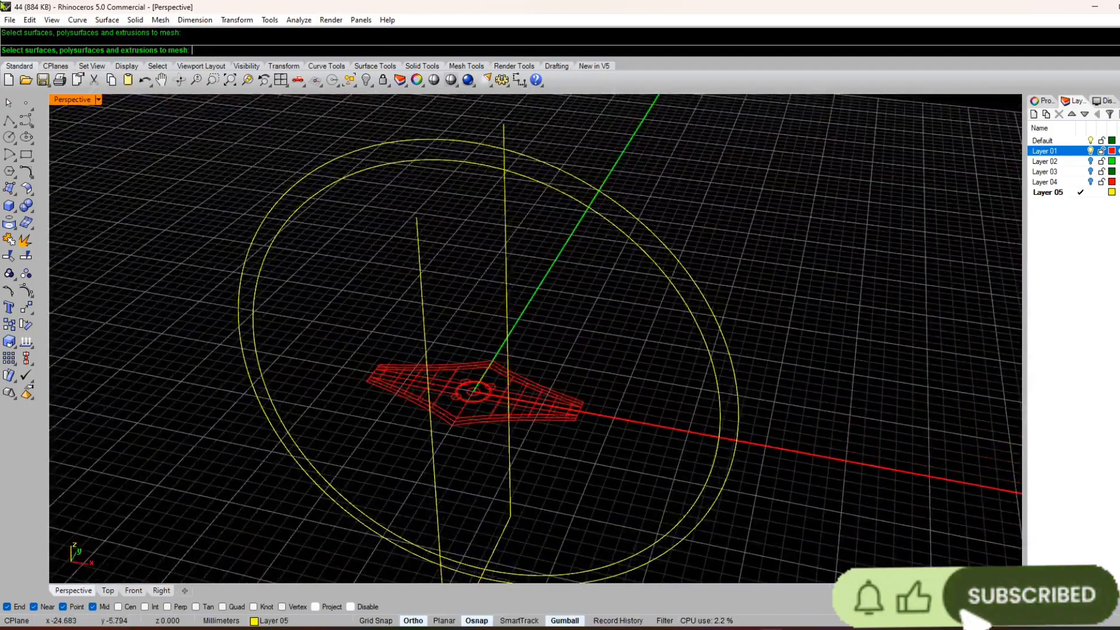
- Create a curve from two views using the outermost front edge of the pattern's positive-X half and the ring's outer circle
left_click(51, 21)
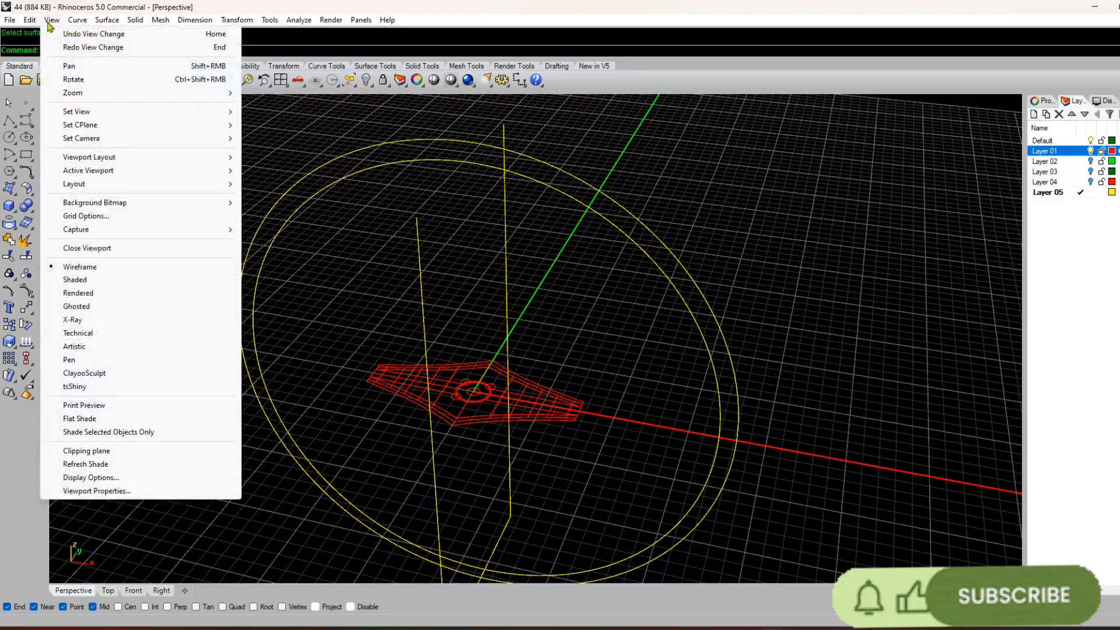
left_click(51, 21)
left_click(78, 20)
mouse_move(129, 147)
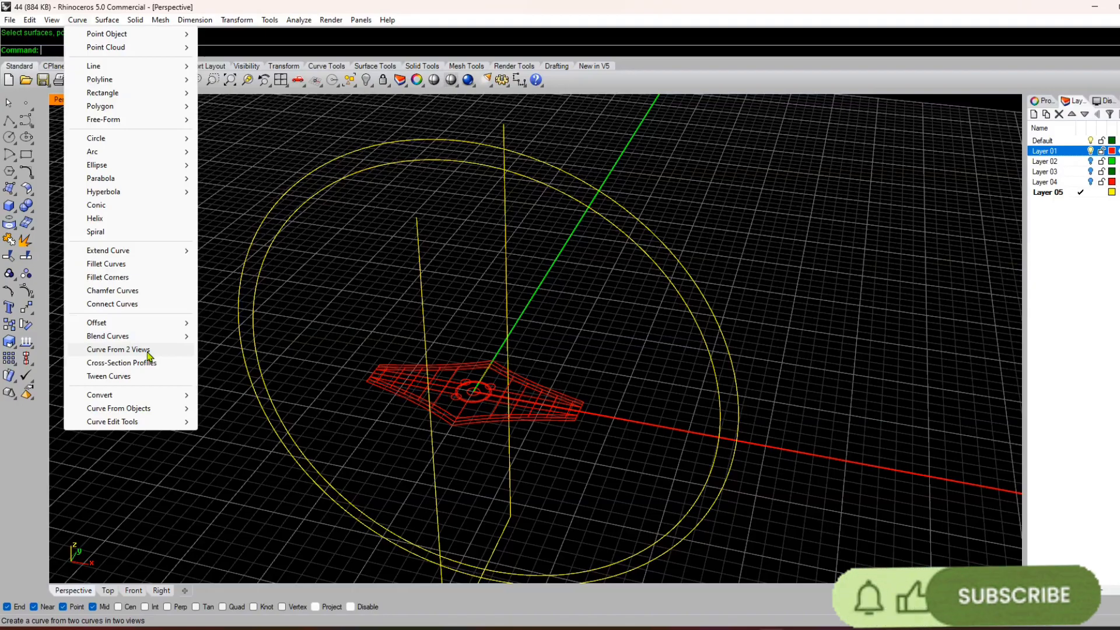
left_click(148, 353)
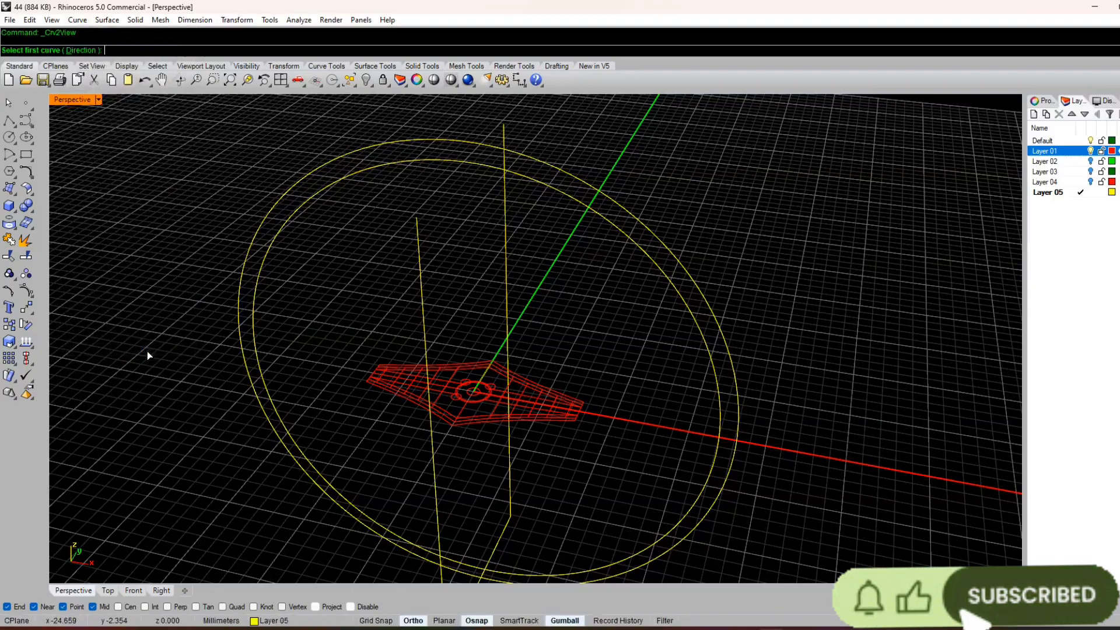
scroll(513, 429, "up", 5)
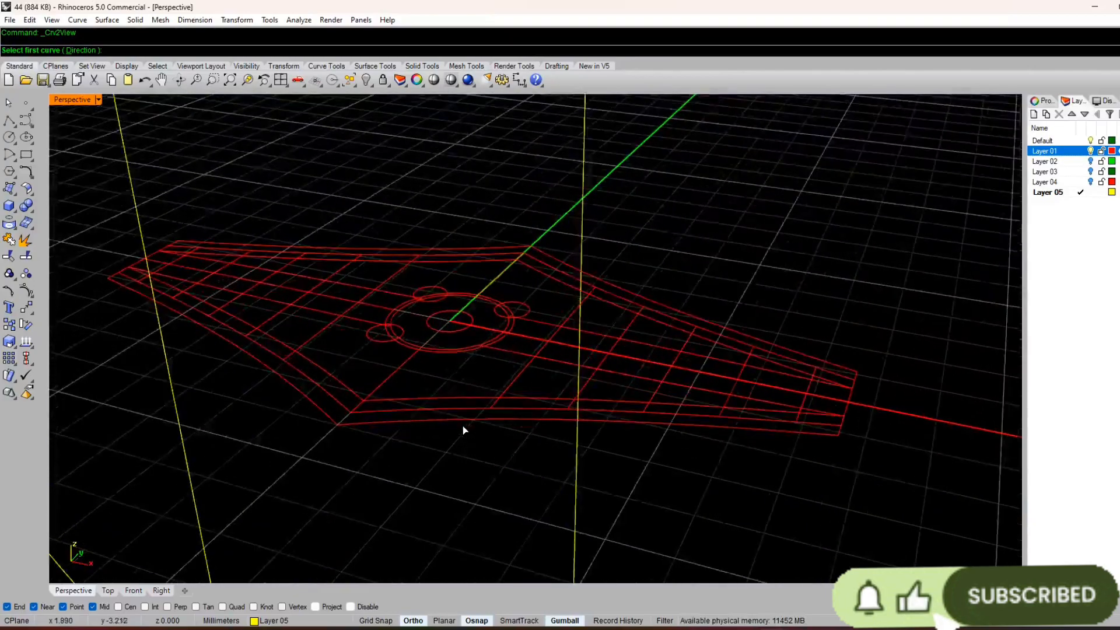
scroll(421, 462, "down", 8)
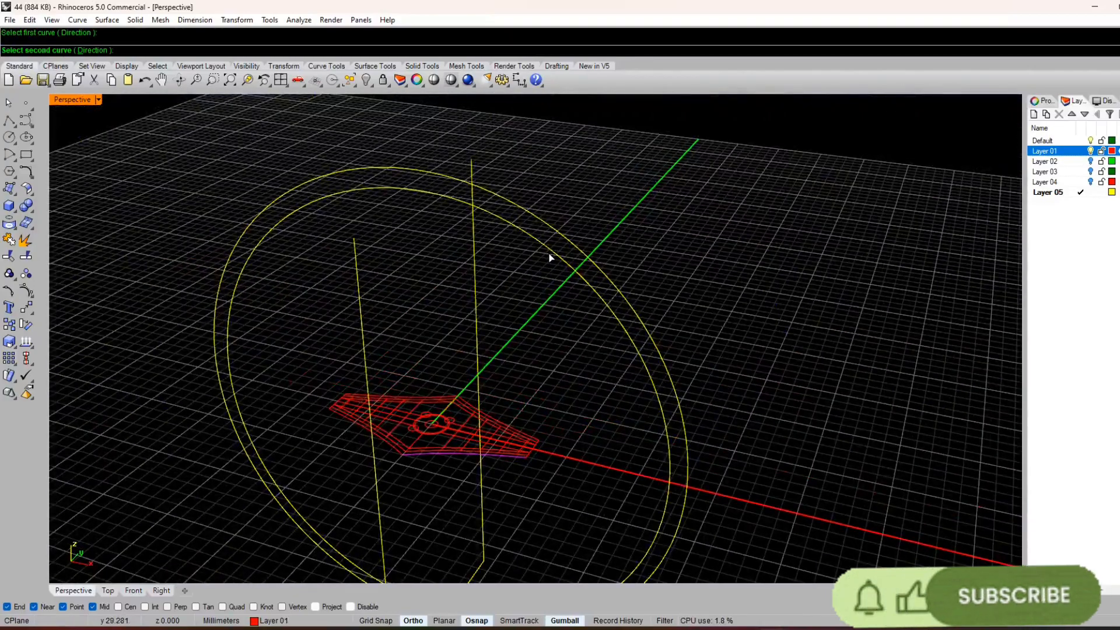
left_click(556, 235)
scroll(420, 467, "up", 4)
- Create curves from two views using the two inner front edge lines of the pattern's positive-X half and the outer circle
key("Return")
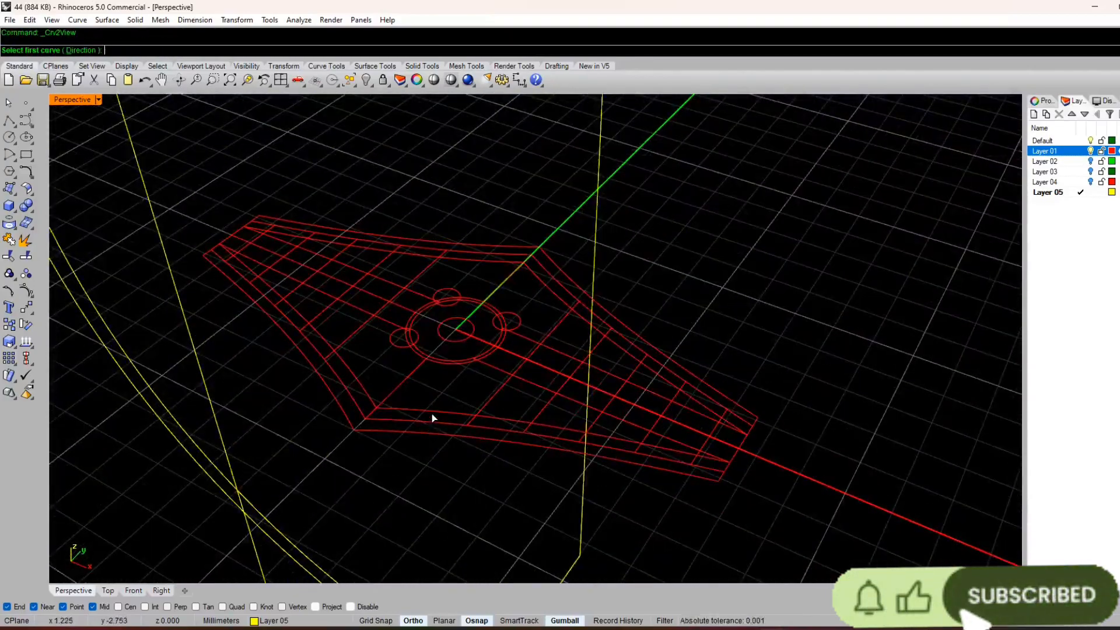
left_click(432, 415)
scroll(529, 384, "down", 3)
left_click(812, 160)
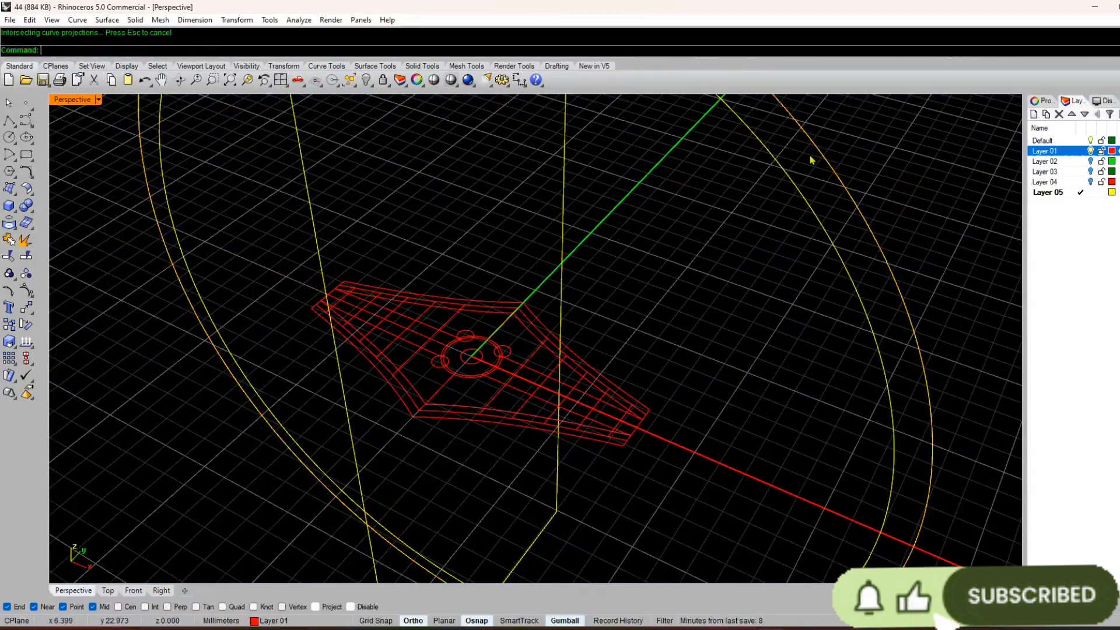
left_click(468, 417)
left_click(490, 444)
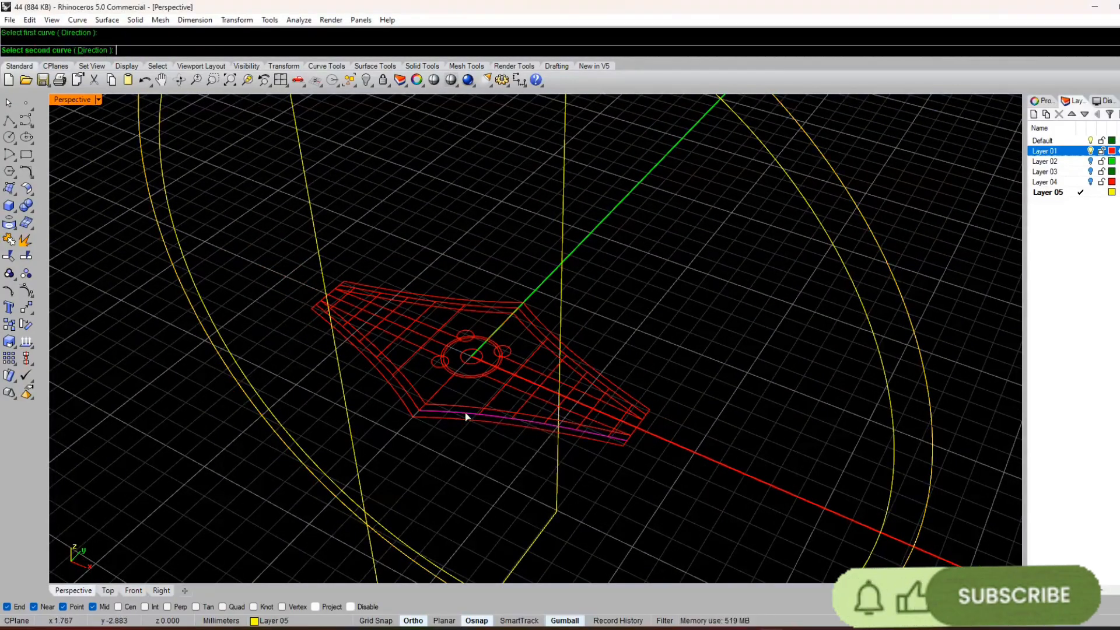
scroll(475, 451, "down", 3)
left_click(620, 325)
right_click_drag(620, 325, 558, 353)
scroll(526, 430, "up", 5)
scroll(526, 430, "up", 2)
scroll(517, 430, "down", 6)
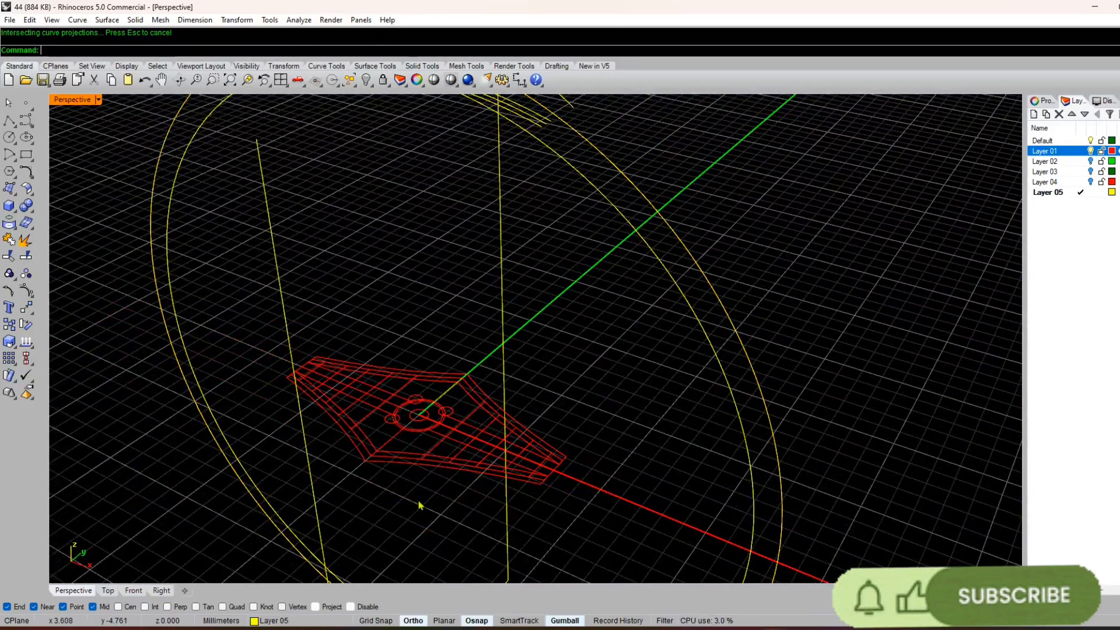
- Create curves from two views using the back edge lines of the pattern's positive-X half and the outer circle
scroll(482, 408, "up", 4)
left_click(470, 399)
right_click(464, 398)
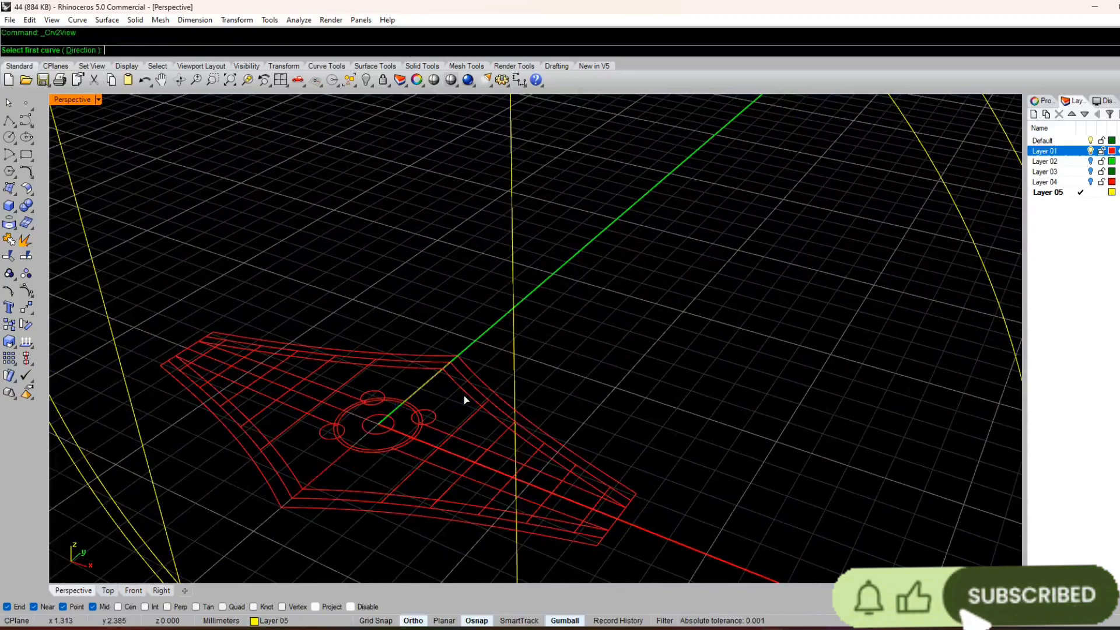
left_click(464, 396)
scroll(464, 400, "down", 6)
left_click(589, 269)
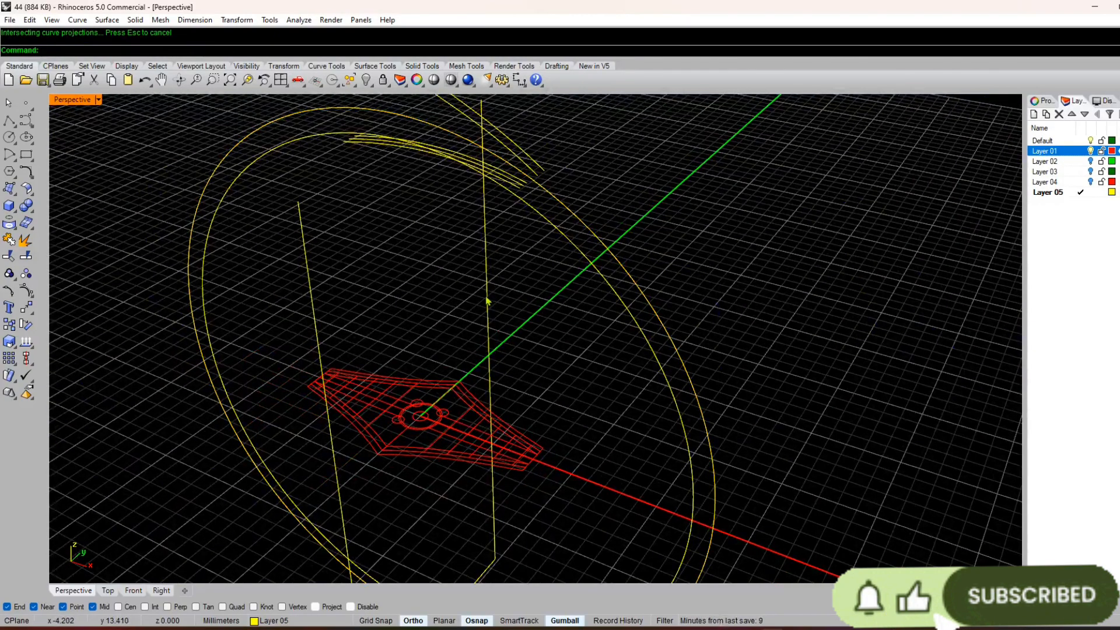
scroll(481, 398, "up", 6)
right_click(434, 389)
left_click(436, 390)
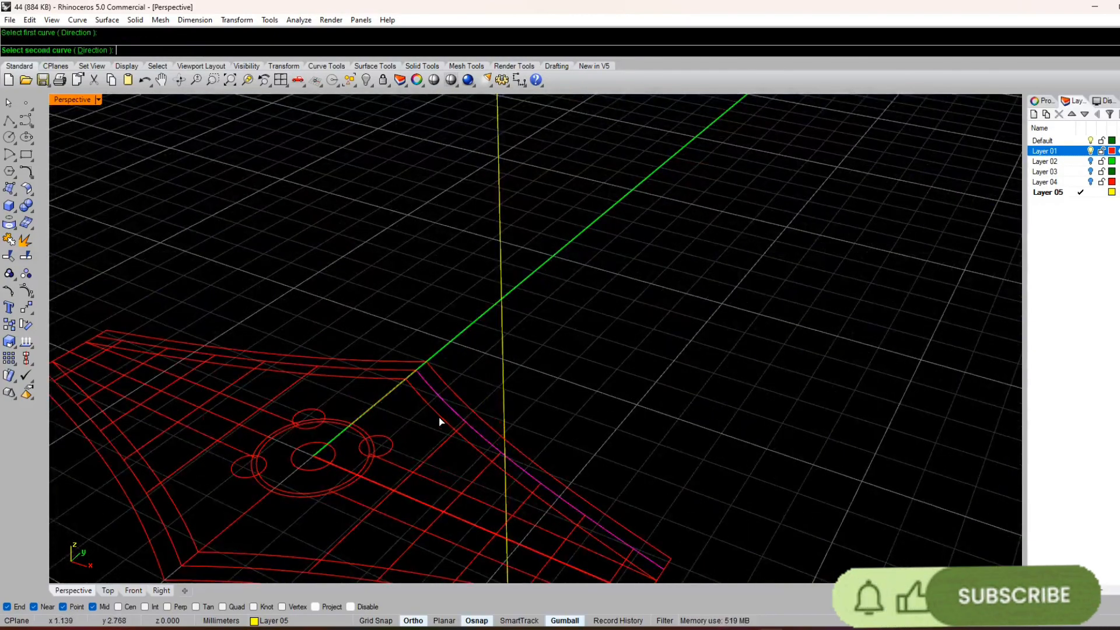
scroll(440, 419, "down", 6)
left_click(547, 288)
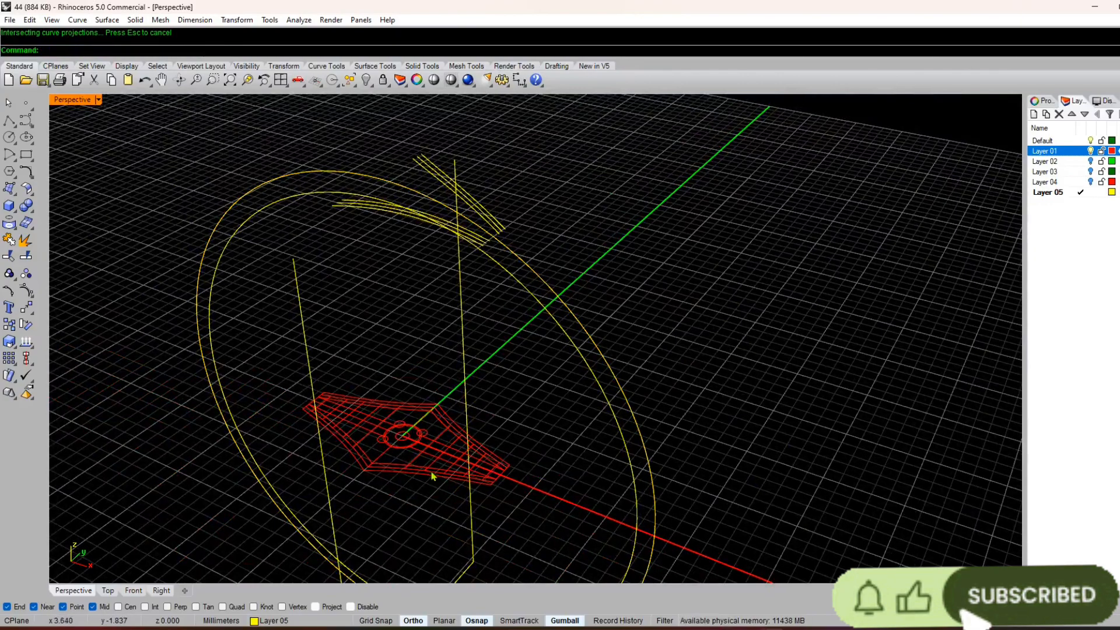
- Create curves from two views using the two lengthwise lines either side of the X axis and the outer circle
scroll(433, 461, "up", 5)
right_click(389, 467)
scroll(419, 474, "down", 5)
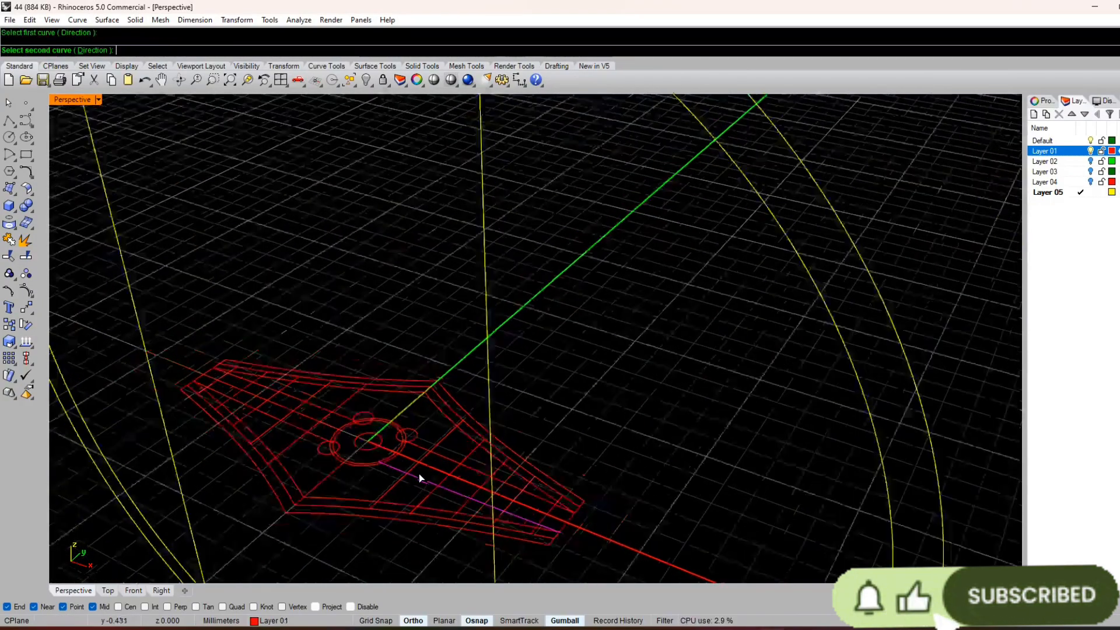
left_click(571, 253)
scroll(382, 493, "up", 7)
right_click(389, 484)
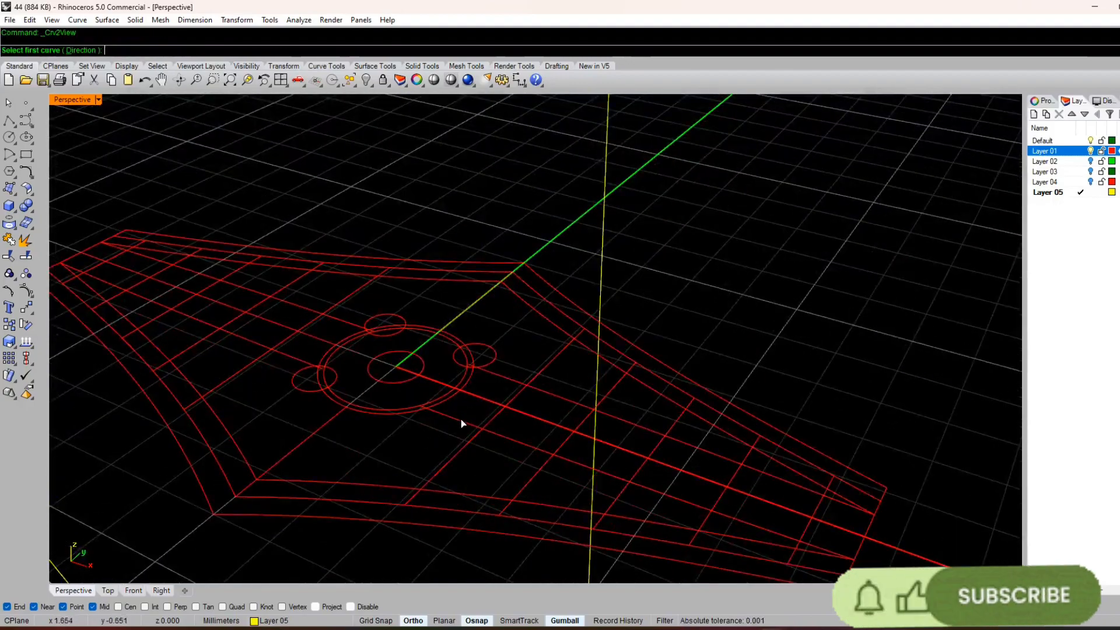
left_click(500, 383)
scroll(427, 449, "down", 5)
scroll(428, 454, "down", 5)
left_click(559, 287)
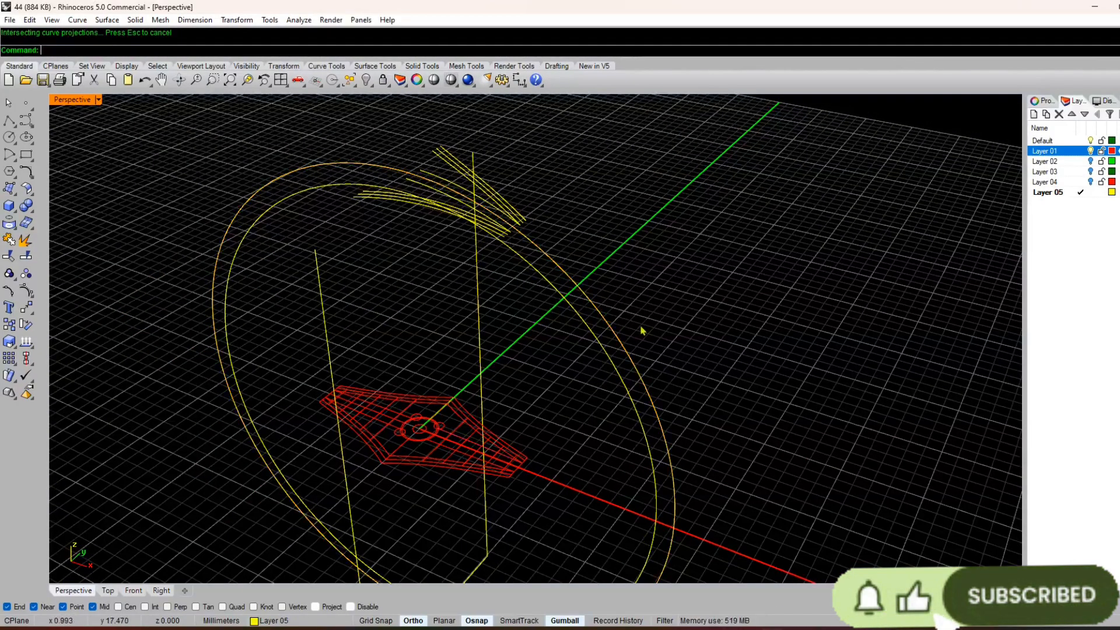
- Create a curve from two views using the short end line at the pattern's positive-X tip and the outer circle
left_click(51, 22)
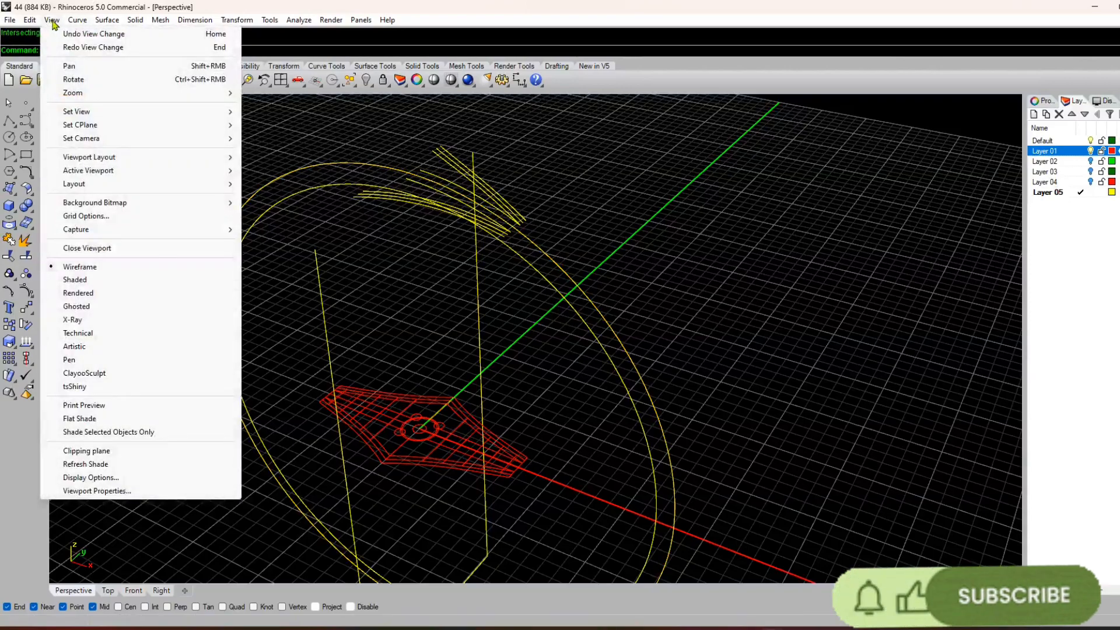
key("Escape")
left_click(78, 19)
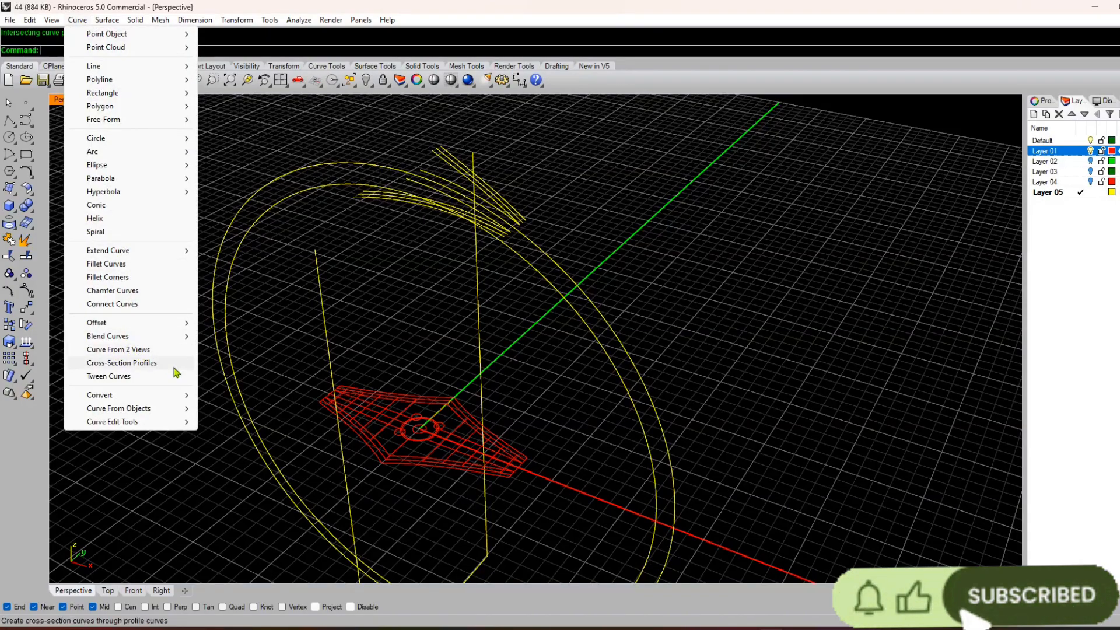
left_click(139, 351)
scroll(488, 461, "up", 5)
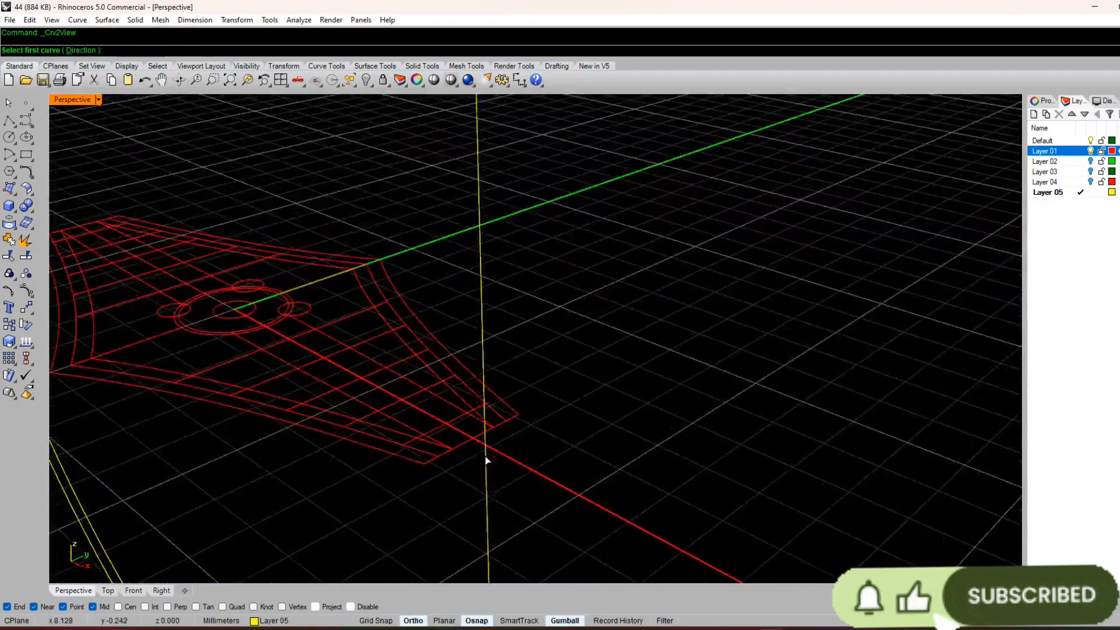
scroll(467, 443, "down", 5)
left_click(430, 512)
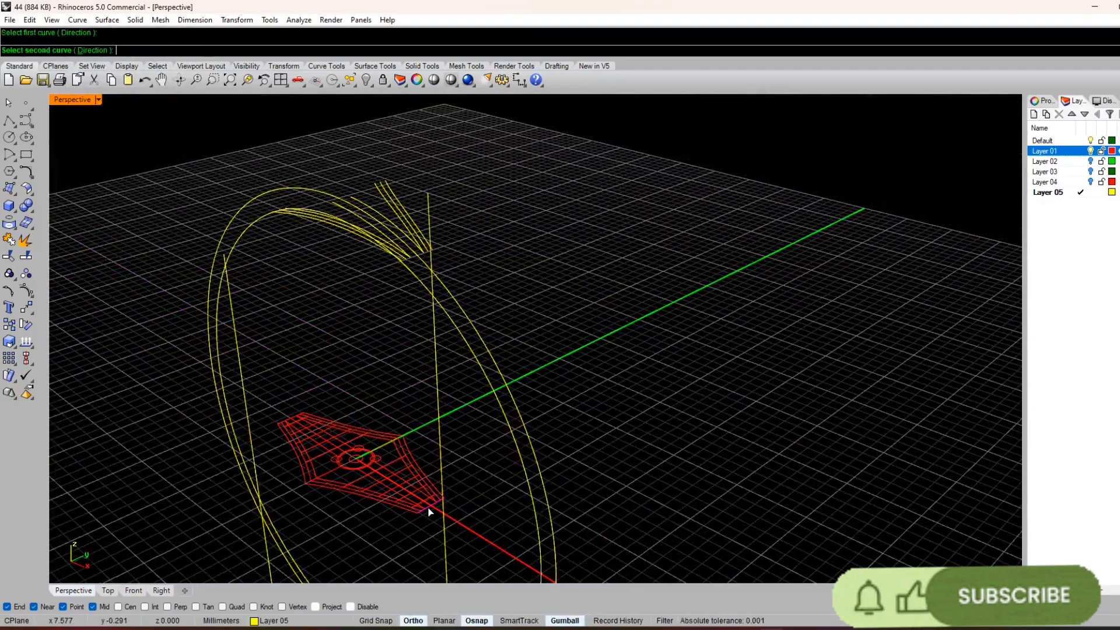
scroll(416, 428, "up", 5)
right_click_drag(492, 355, 430, 413)
scroll(430, 412, "down", 4)
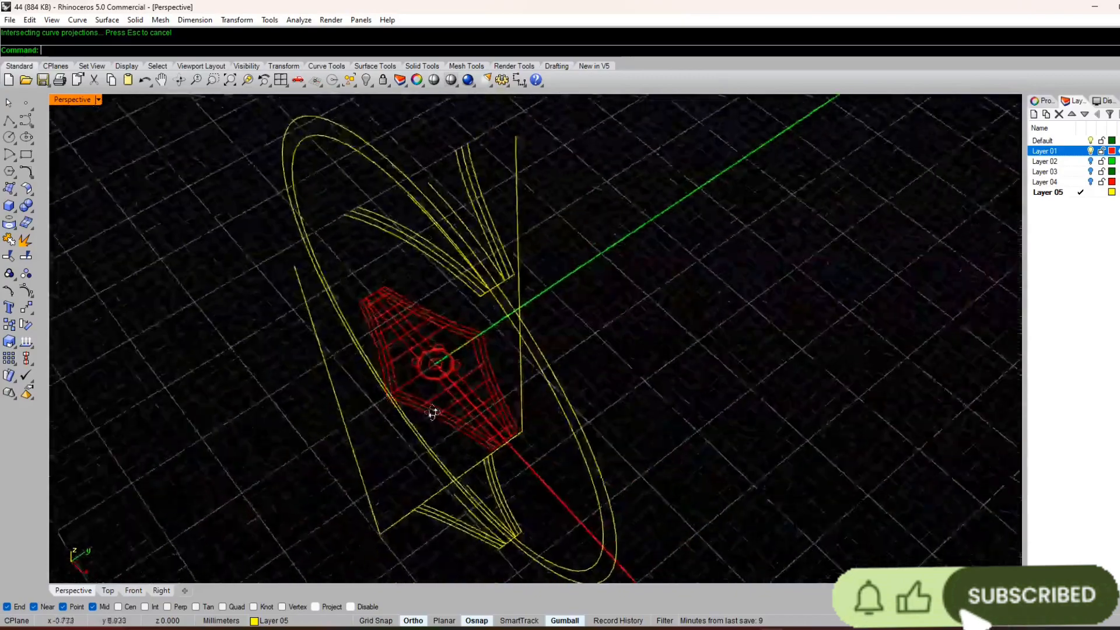
- Create curves from two views using the cross lines of the pattern's positive-X half and the outer circle
scroll(432, 414, "up", 5)
right_click(469, 431)
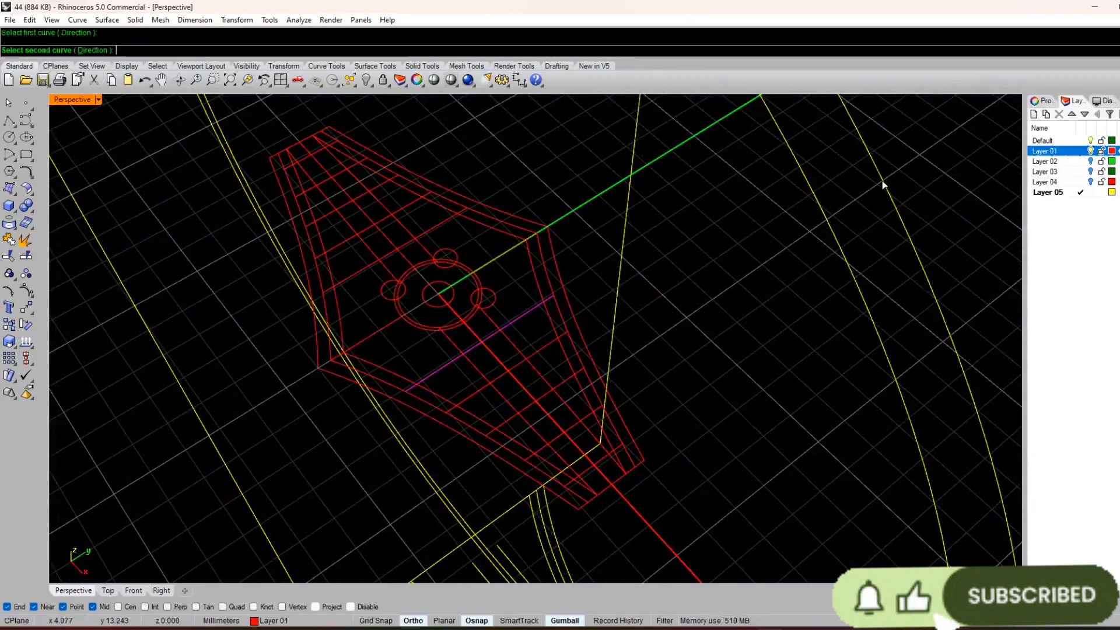
left_click(893, 216)
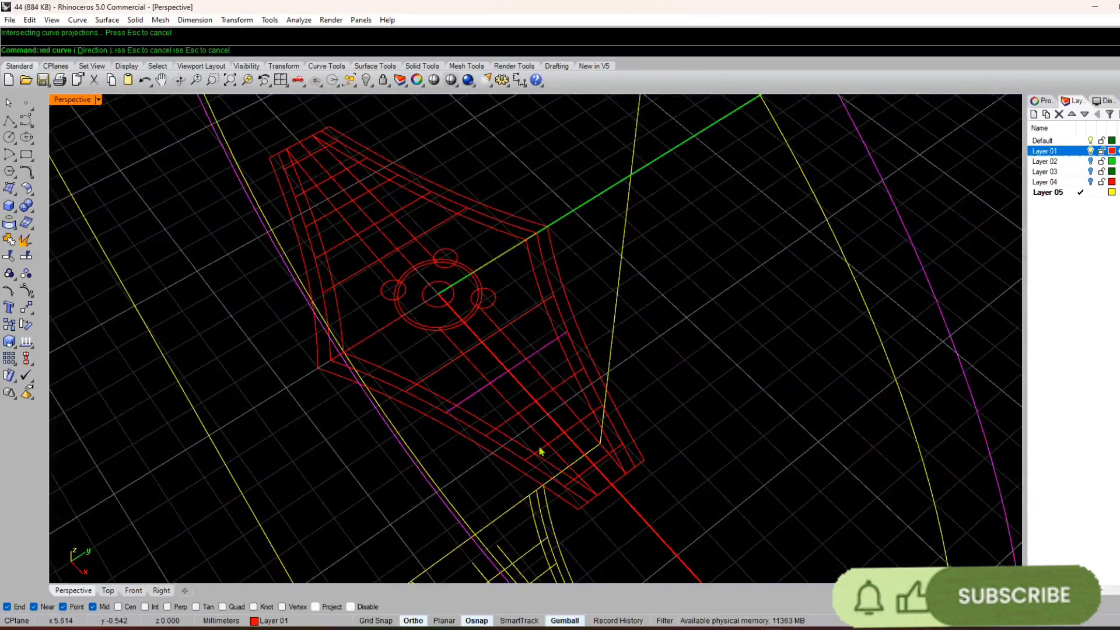
right_click(527, 435)
left_click(928, 282)
right_click(389, 490)
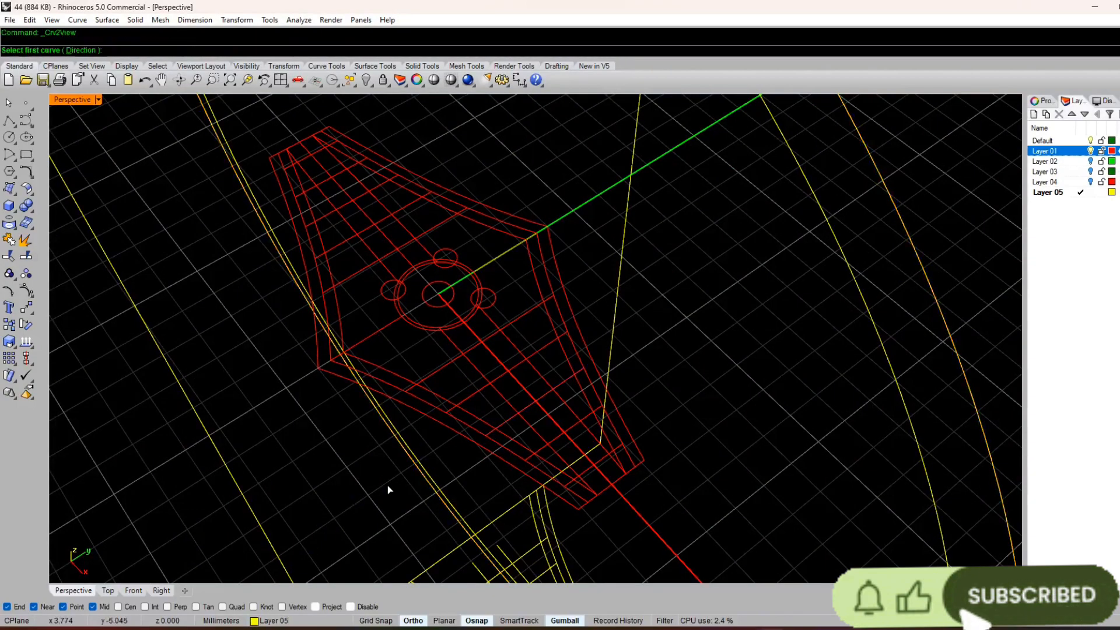
left_click(914, 236)
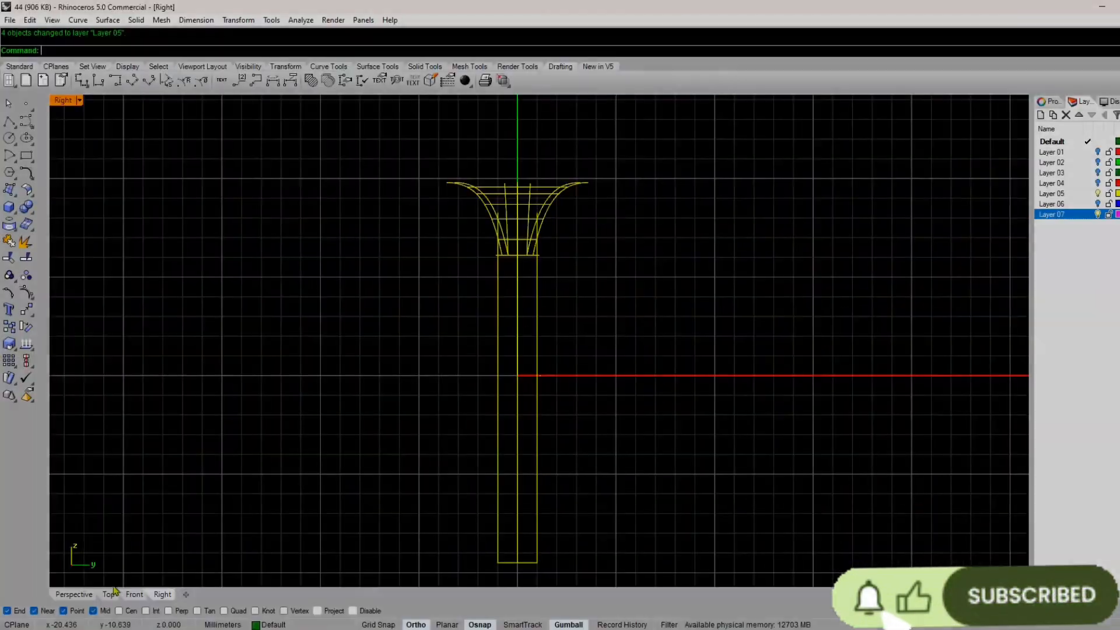
- Examine the curved grid on the ring from several angles in the Perspective view
left_click(86, 595)
right_click_drag(362, 432, 502, 430)
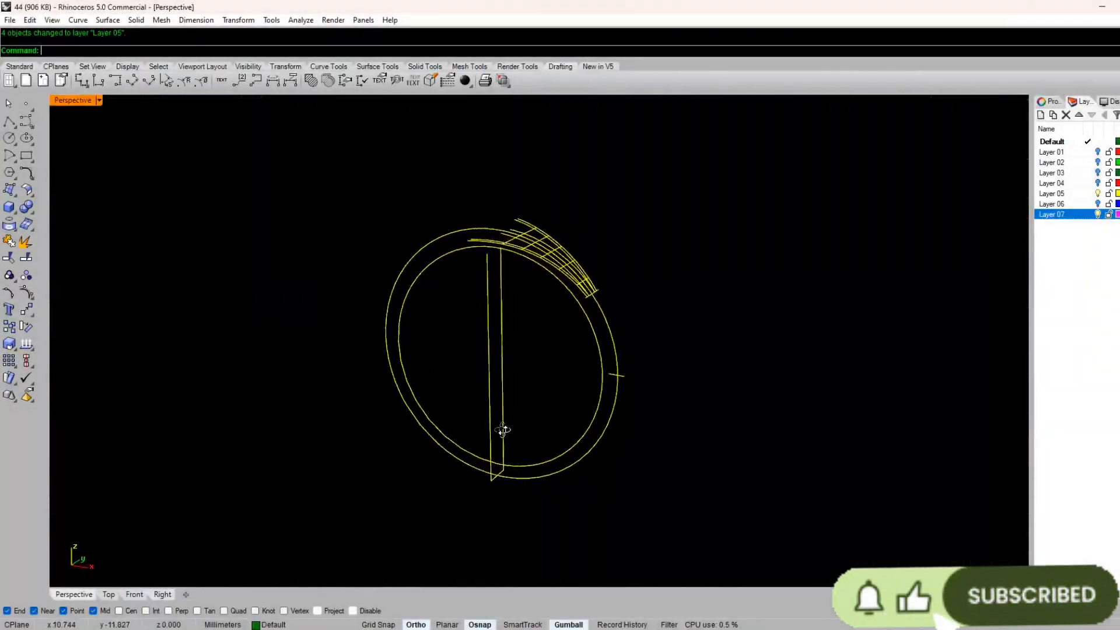
scroll(534, 271, "up", 6)
scroll(505, 329, "up", 3)
right_click_drag(543, 263, 587, 282)
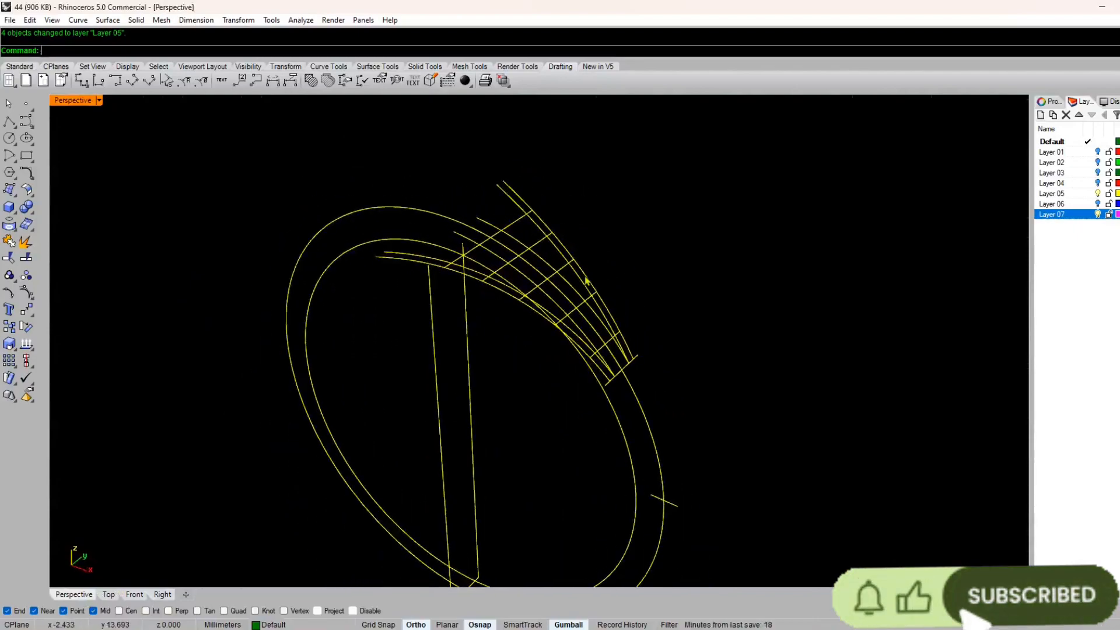
right_click_drag(575, 290, 178, 149)
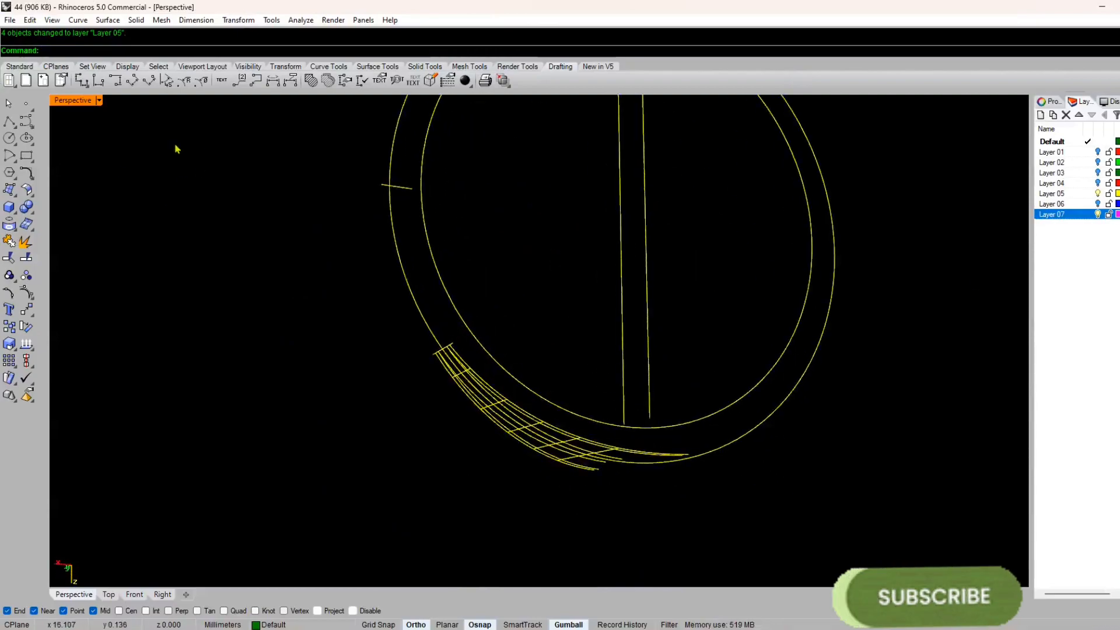
- Examine the curved grid, the vertical side lines and the ring circles in the Perspective, Right and Front views
left_click(20, 67)
left_click(283, 81)
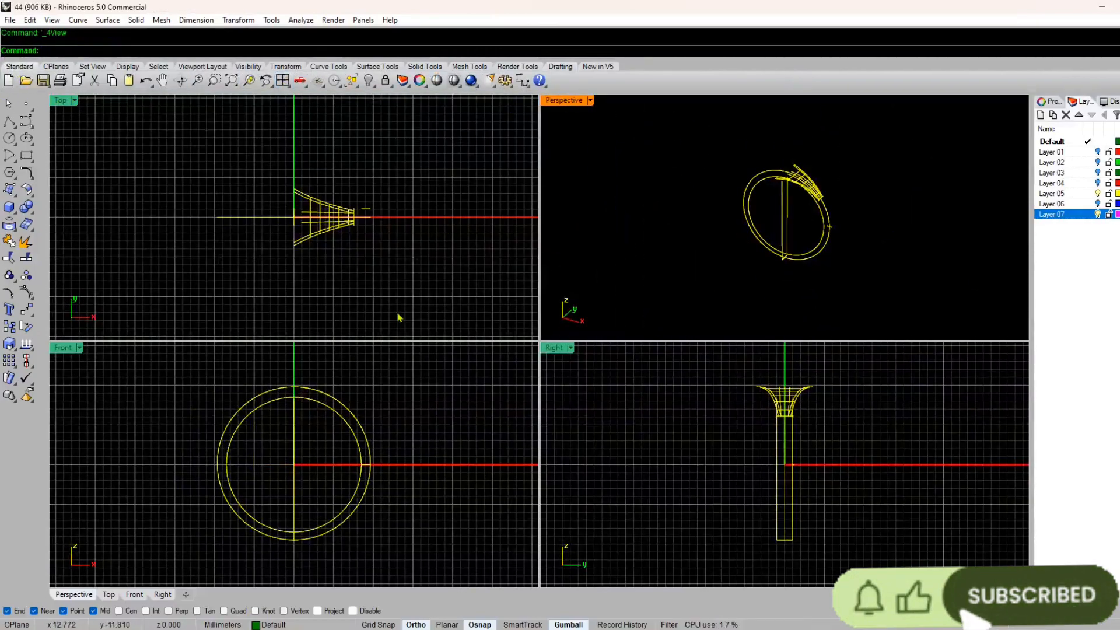
double_click(563, 101)
scroll(499, 298, "up", 3)
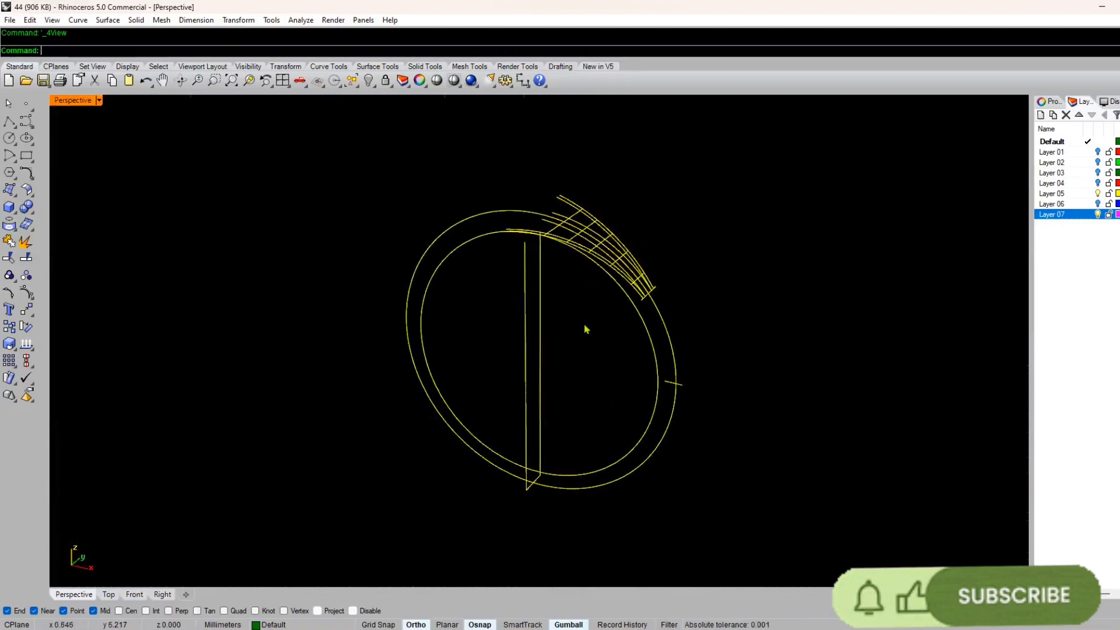
right_click_drag(553, 340, 550, 329)
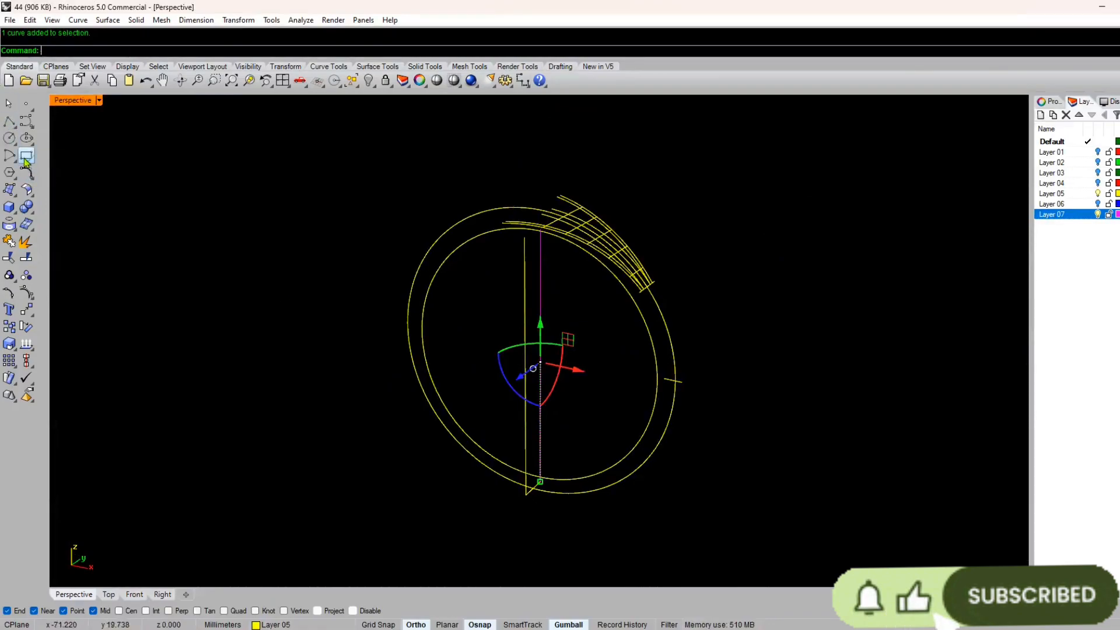
left_click(32, 314)
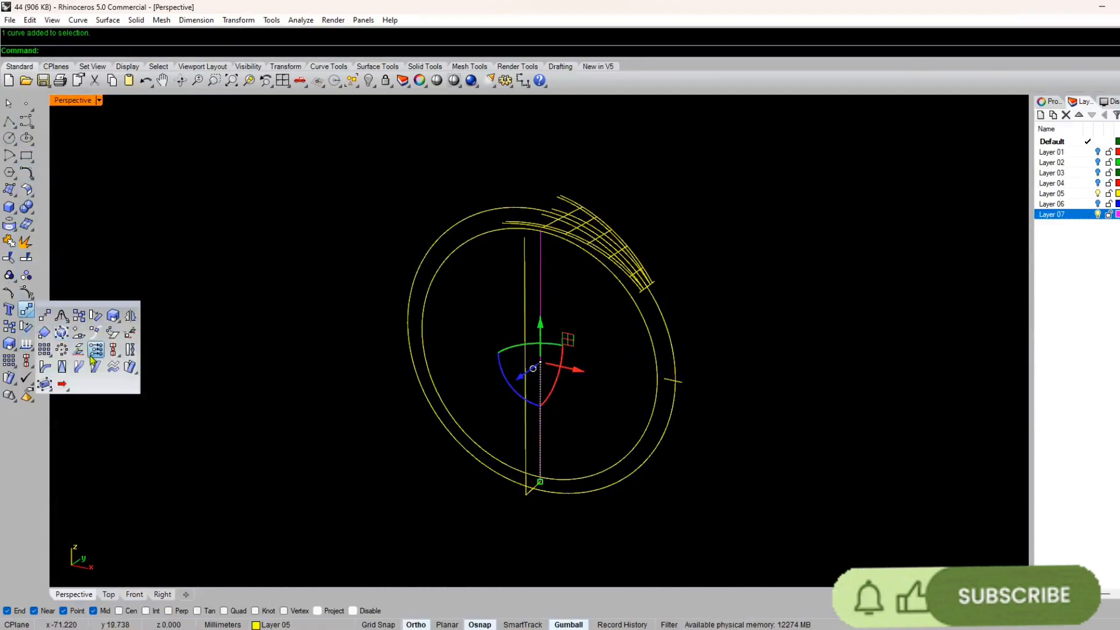
left_click(126, 214)
left_click(77, 20)
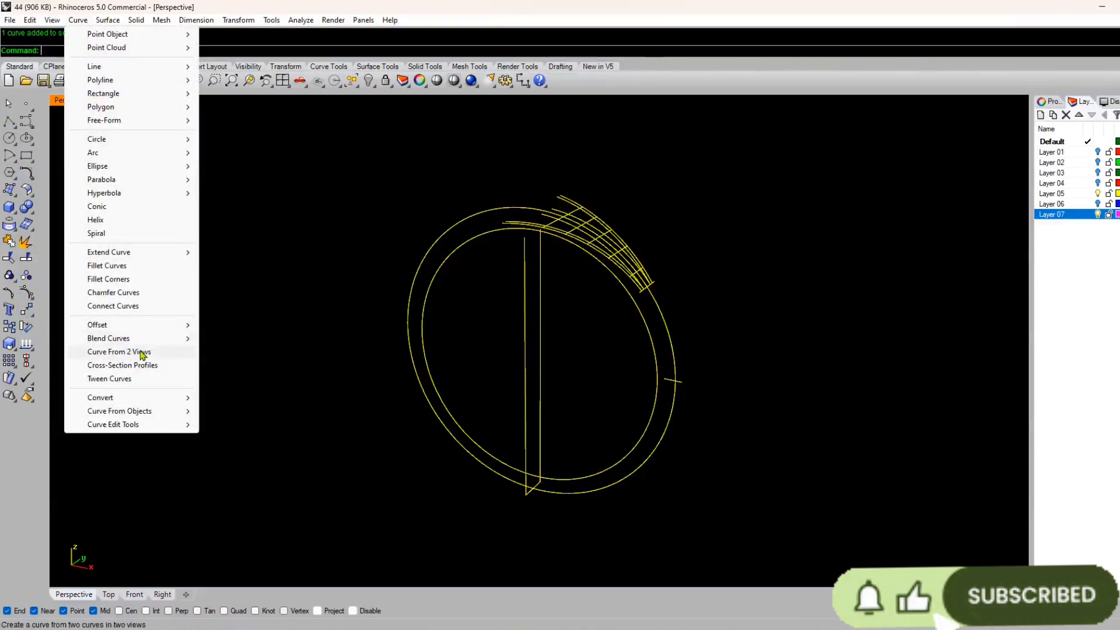
left_click(531, 305)
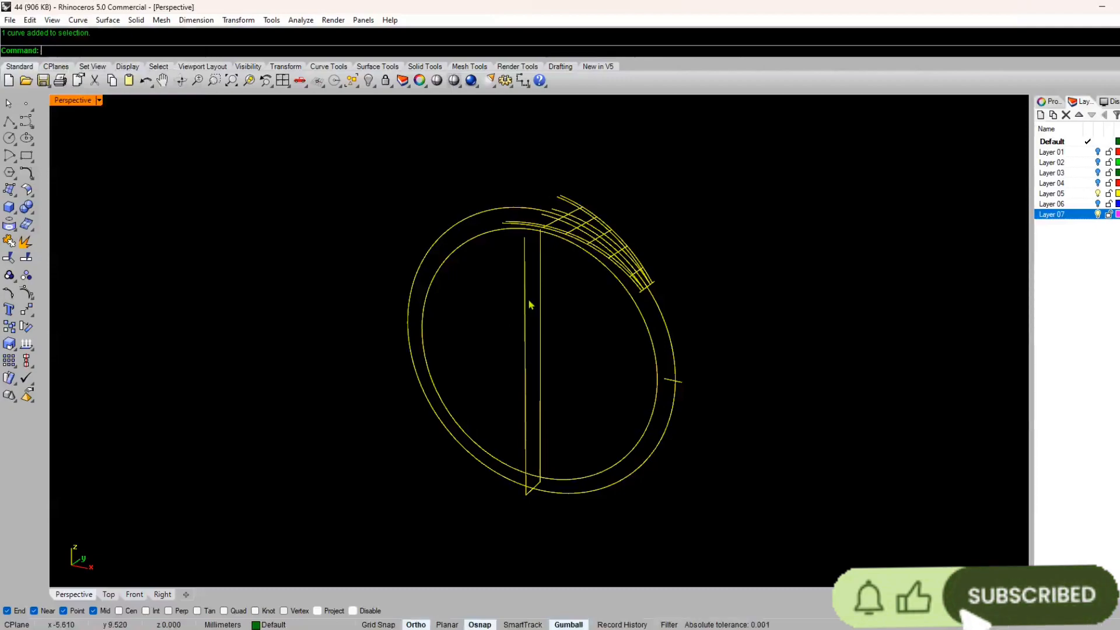
right_click_drag(467, 393, 584, 369)
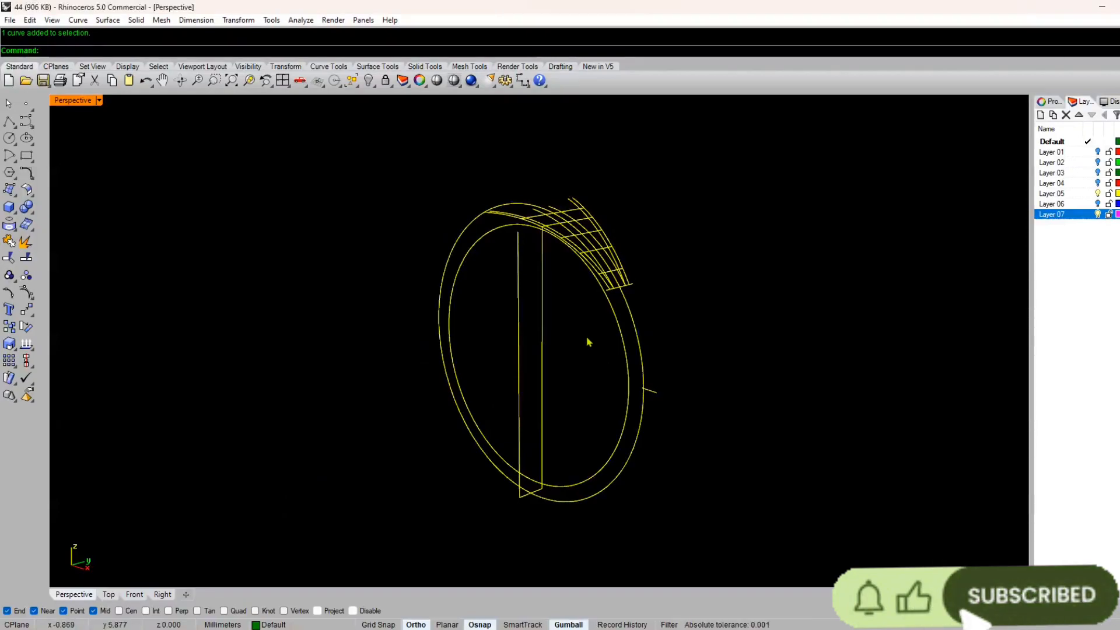
right_click_drag(605, 376, 562, 403)
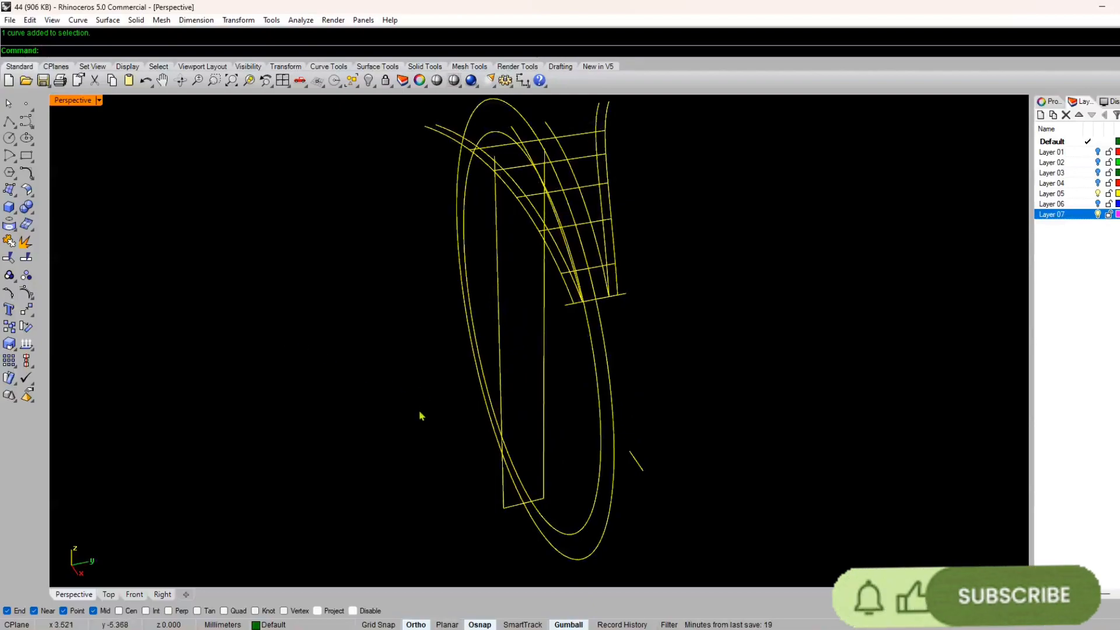
left_click(158, 599)
scroll(265, 565, "up", 4)
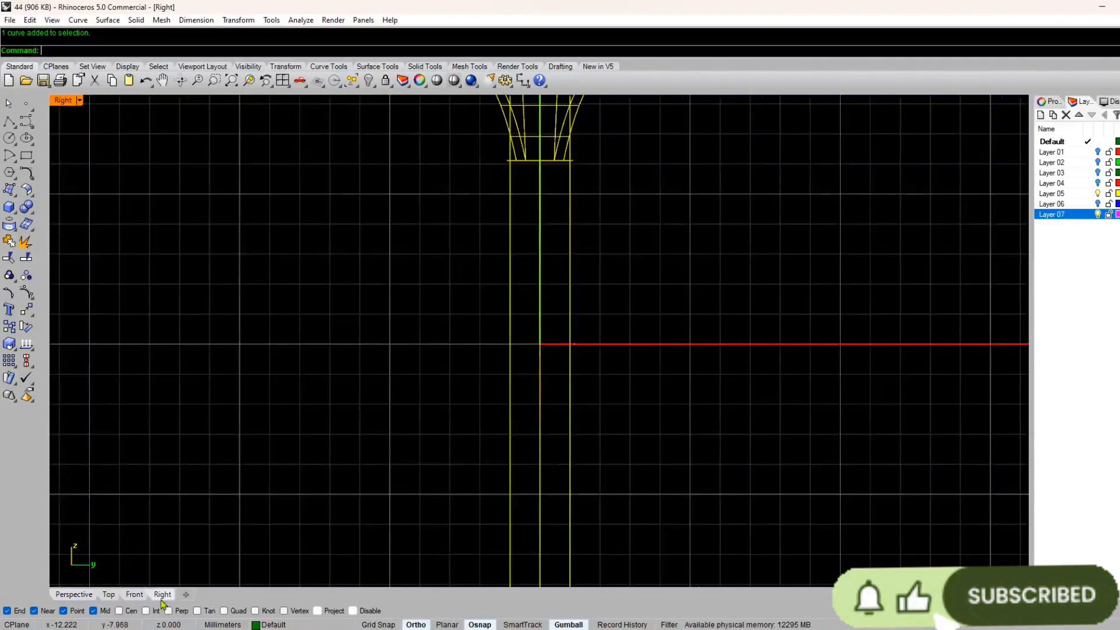
left_click(134, 595)
scroll(540, 385, "up", 3)
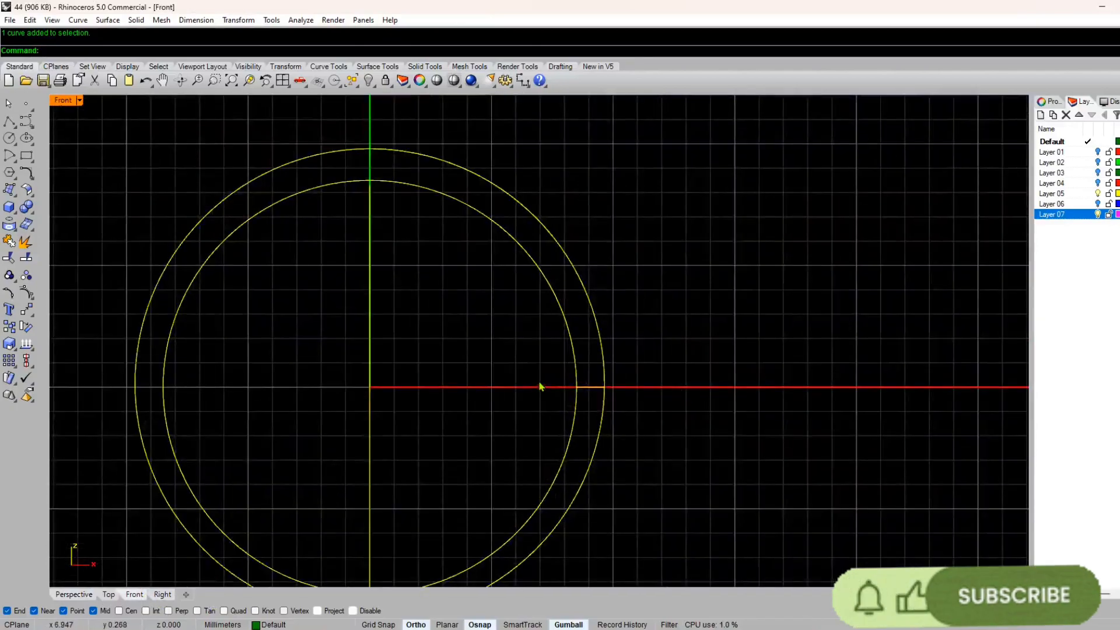
- Try to draw a line along the positive X axis from the inner to the outer circle in the Front view
type("line")
key("Return")
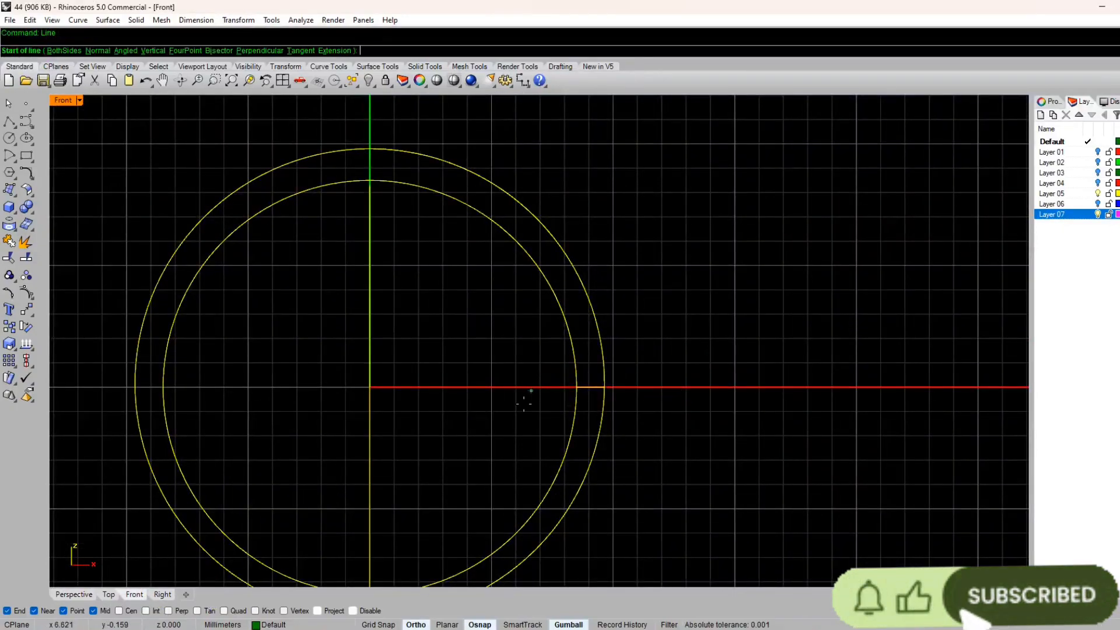
scroll(528, 392, "up", 3)
left_click(613, 332)
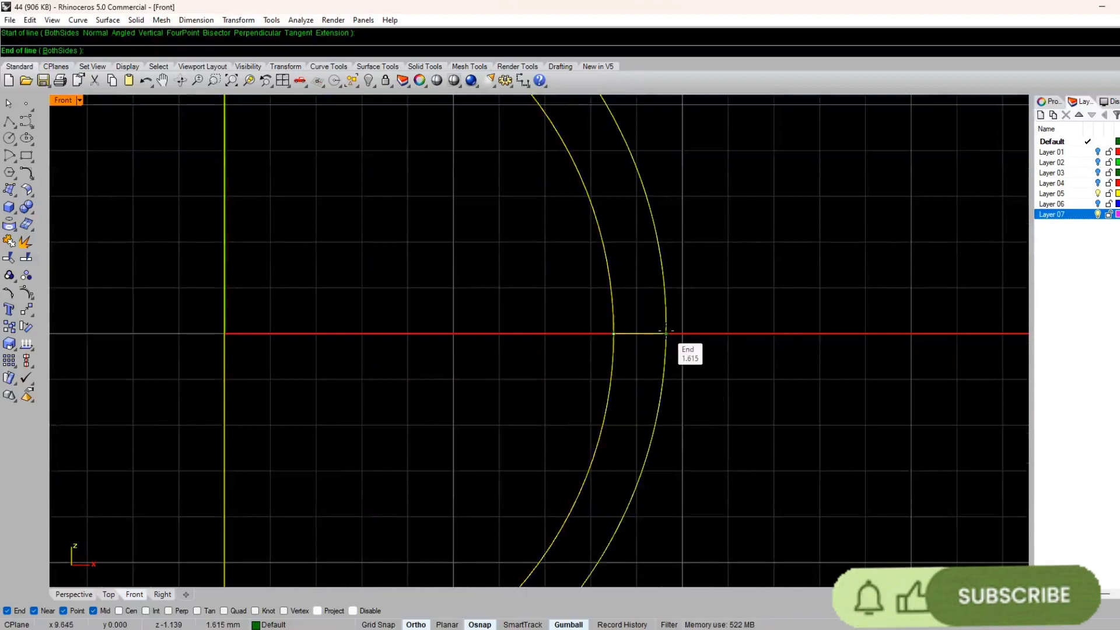
left_click(660, 333)
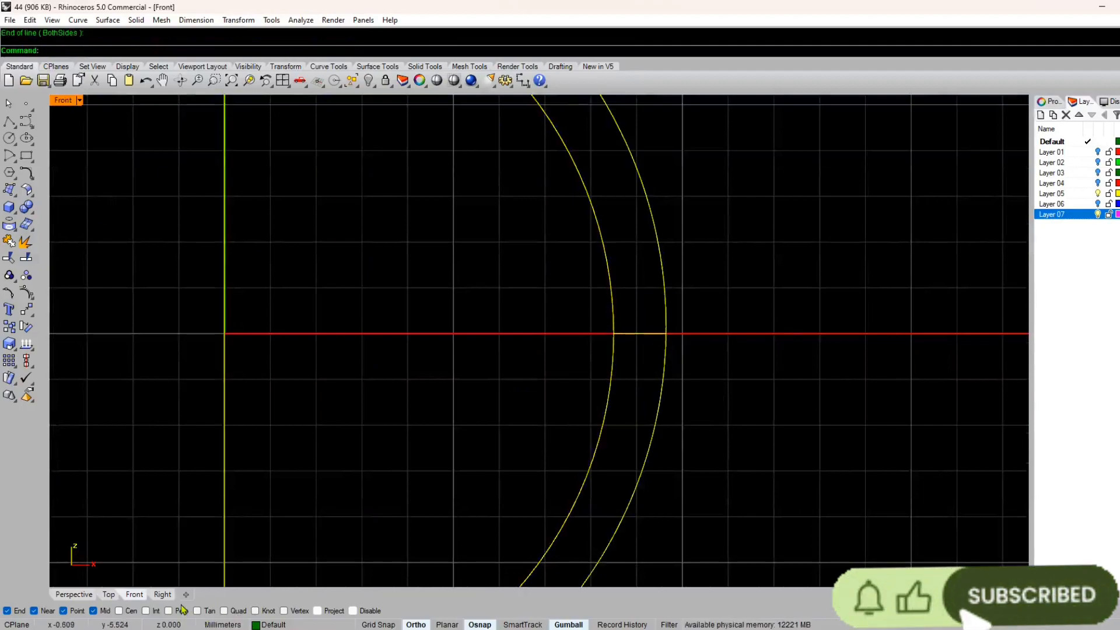
left_click(163, 594)
right_click_drag(564, 396, 562, 422)
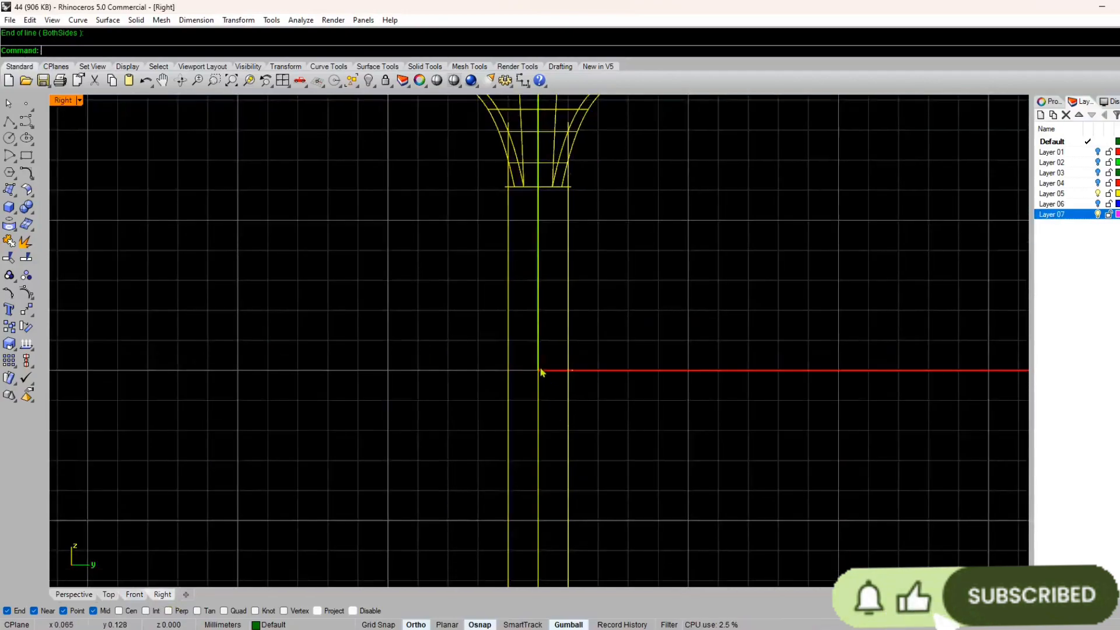
- Retry the short X-axis line between the two circles and inspect its placement in the Right and Perspective views
left_click(134, 595)
key("Return")
left_click(625, 335)
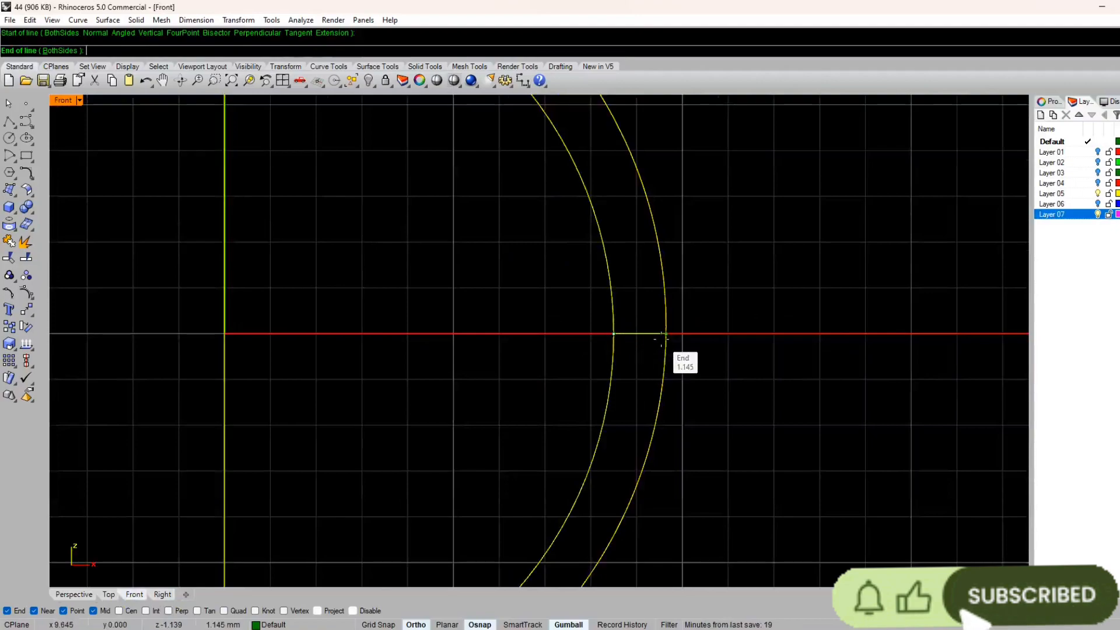
left_click(665, 334)
left_click(162, 594)
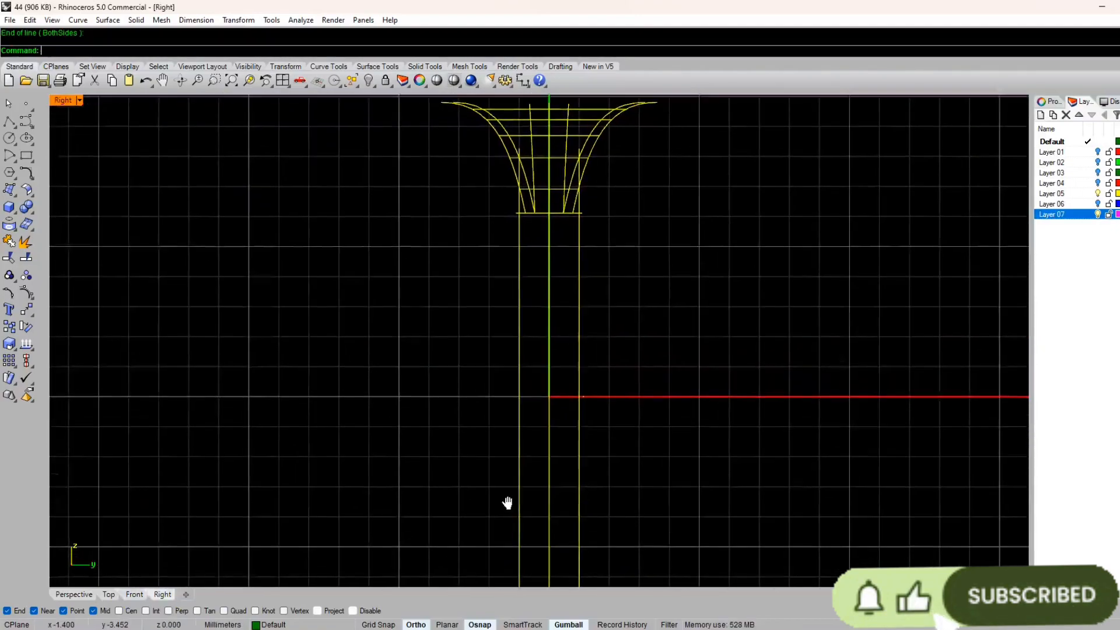
scroll(555, 416, "up", 5)
left_click(554, 410)
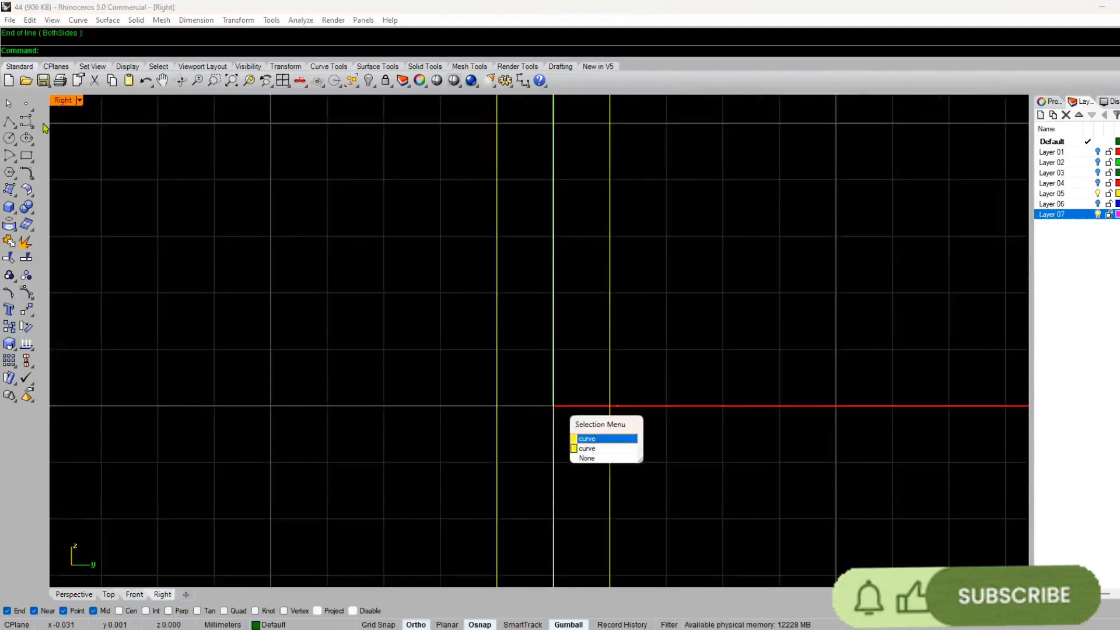
left_click(85, 597)
left_click(76, 596)
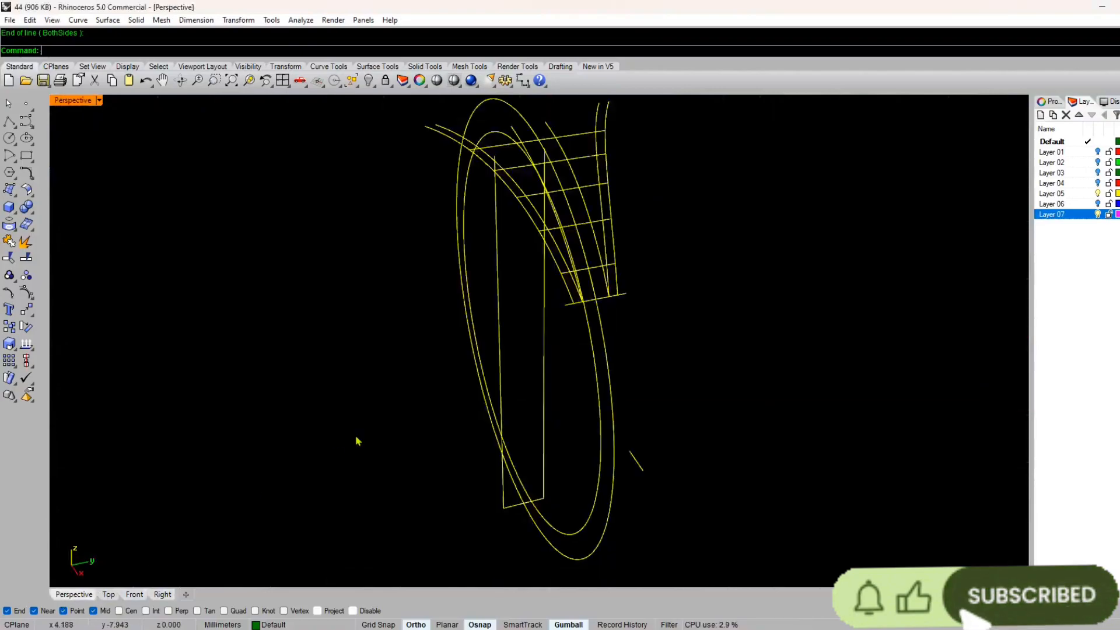
right_click_drag(358, 441, 540, 390)
right_click_drag(750, 360, 627, 402)
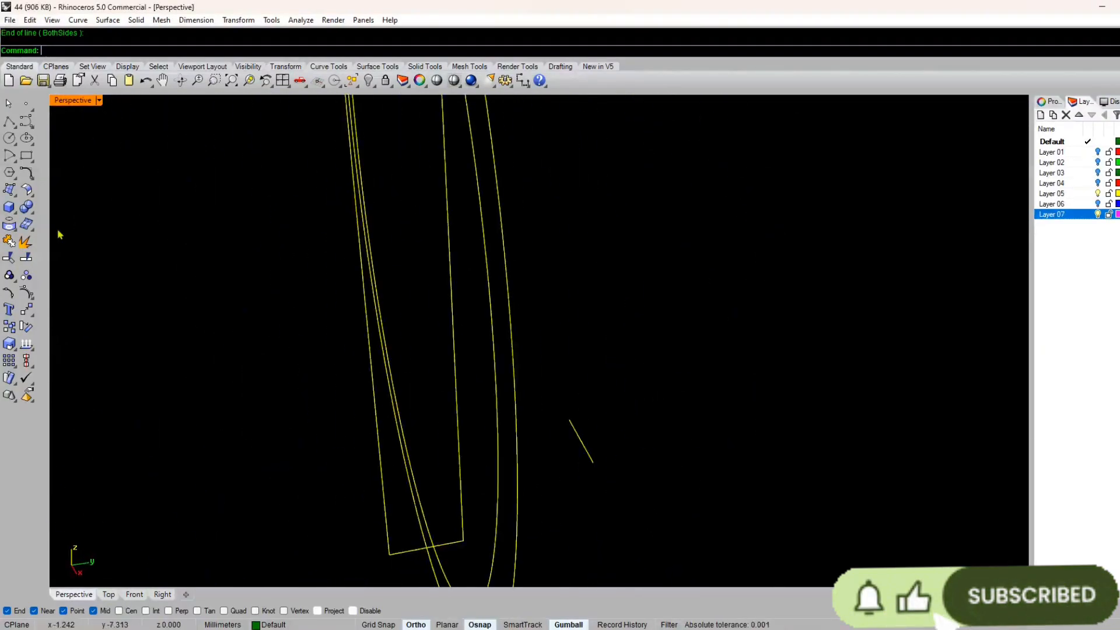
- Draw the line joining the inner and outer circles on the X axis once more in the Front view
left_click(162, 596)
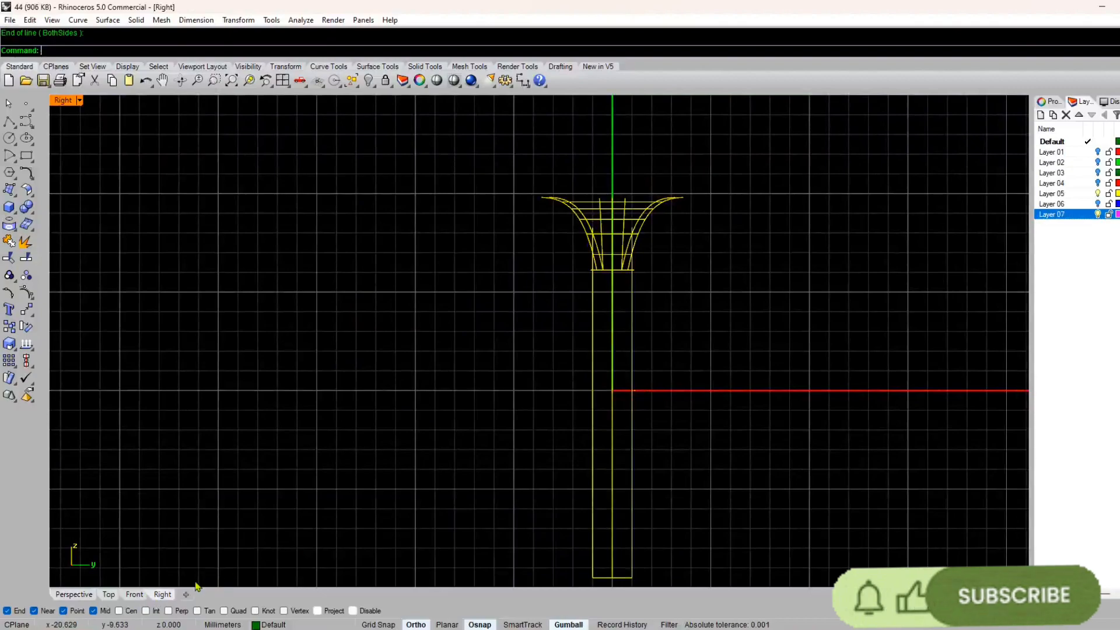
left_click(136, 595)
right_click(645, 382)
left_click(614, 335)
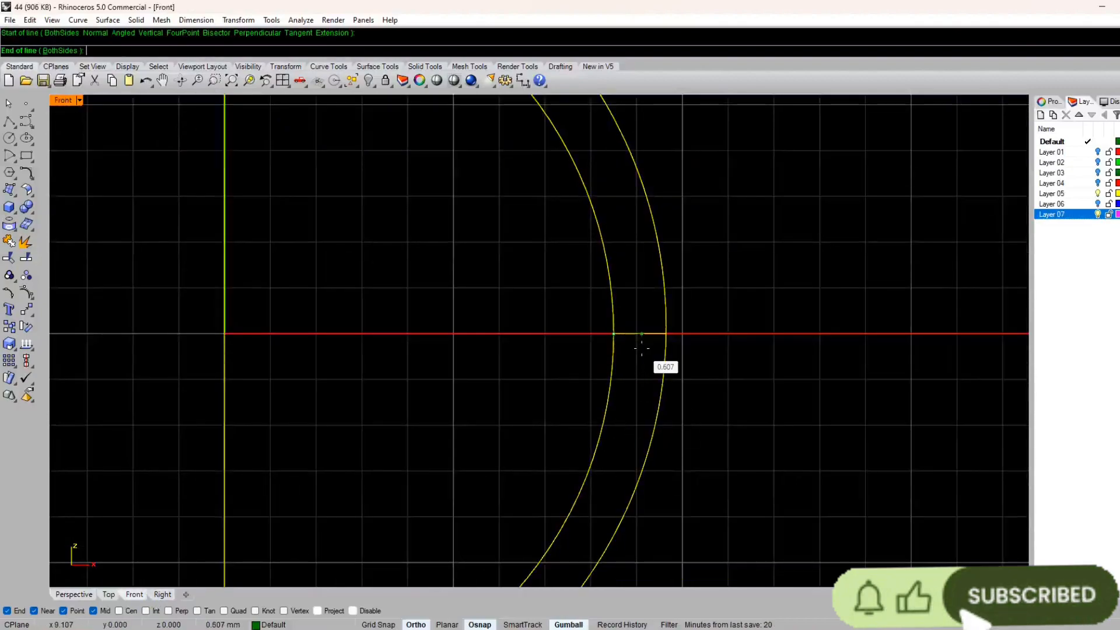
scroll(640, 348, "up", 10)
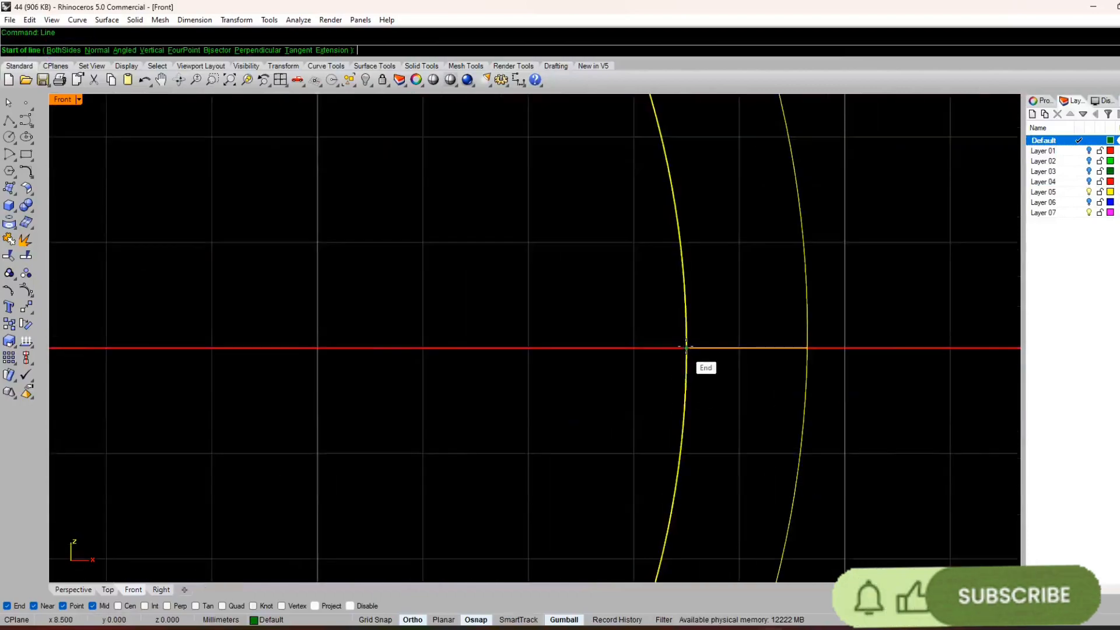
left_click(808, 346)
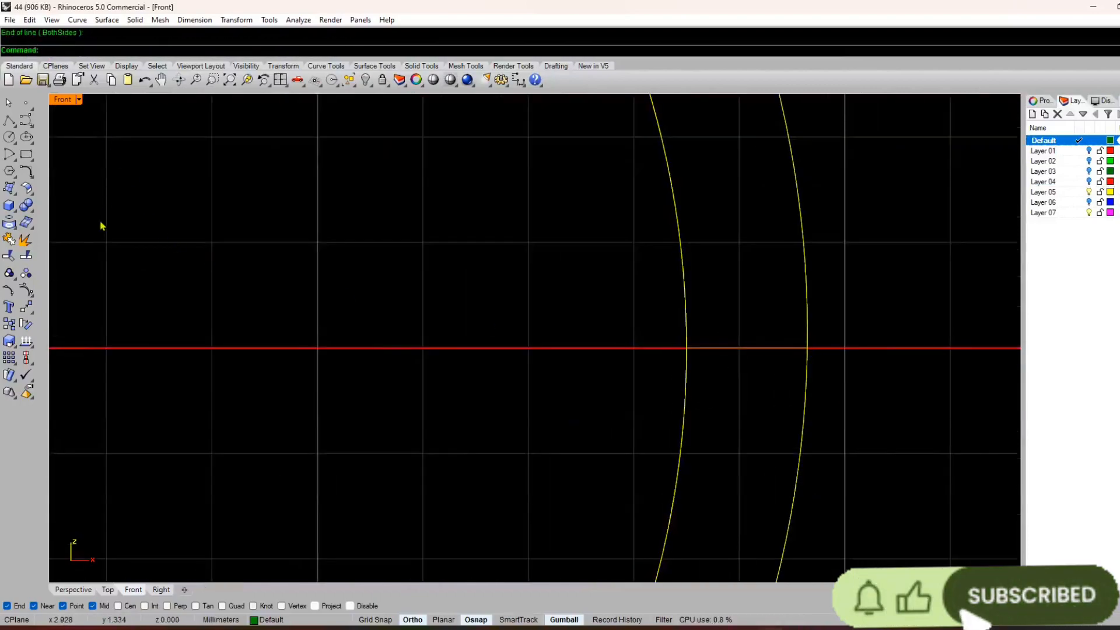
- Delete the misplaced connecting line and the stray short line beside the ring's positive-X side
left_click(77, 591)
right_click_drag(724, 388, 575, 420)
scroll(475, 411, "up", 3)
left_click(609, 409)
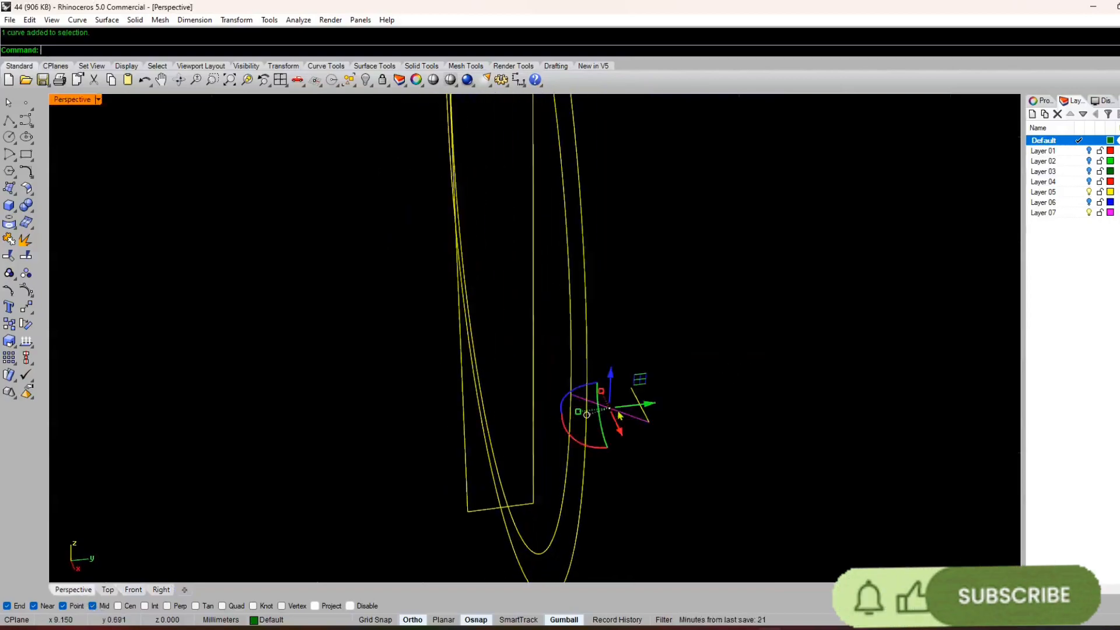
key("Delete")
- Draw a line about 1.145 mm long in the Front view between the circles' intersections with the positive X axis
left_click(138, 593)
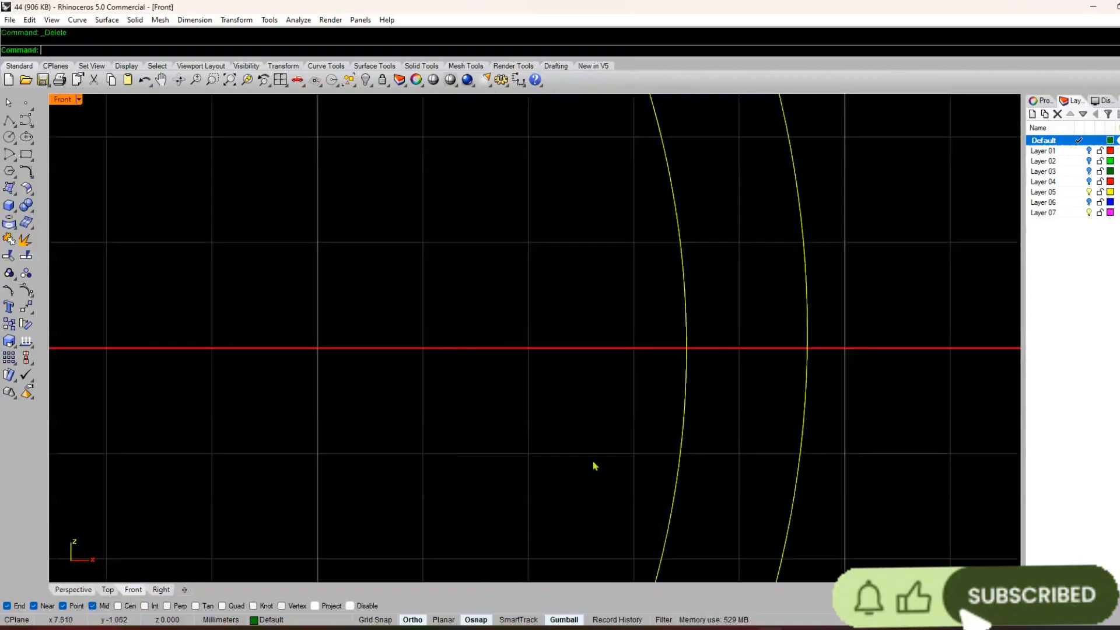
right_click(594, 465)
left_click(687, 349)
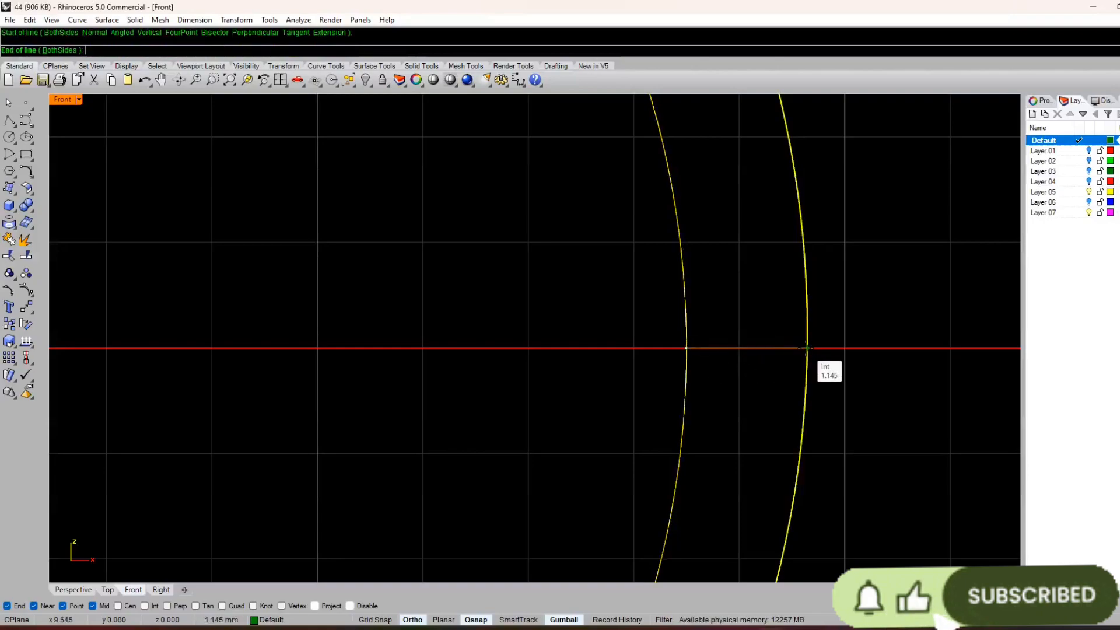
left_click(808, 348)
- Check the position of the new connecting line on the ring in the Perspective and Right views
left_click(71, 591)
right_click_drag(257, 495, 513, 436)
scroll(559, 372, "down", 5)
right_click_drag(558, 373, 466, 363)
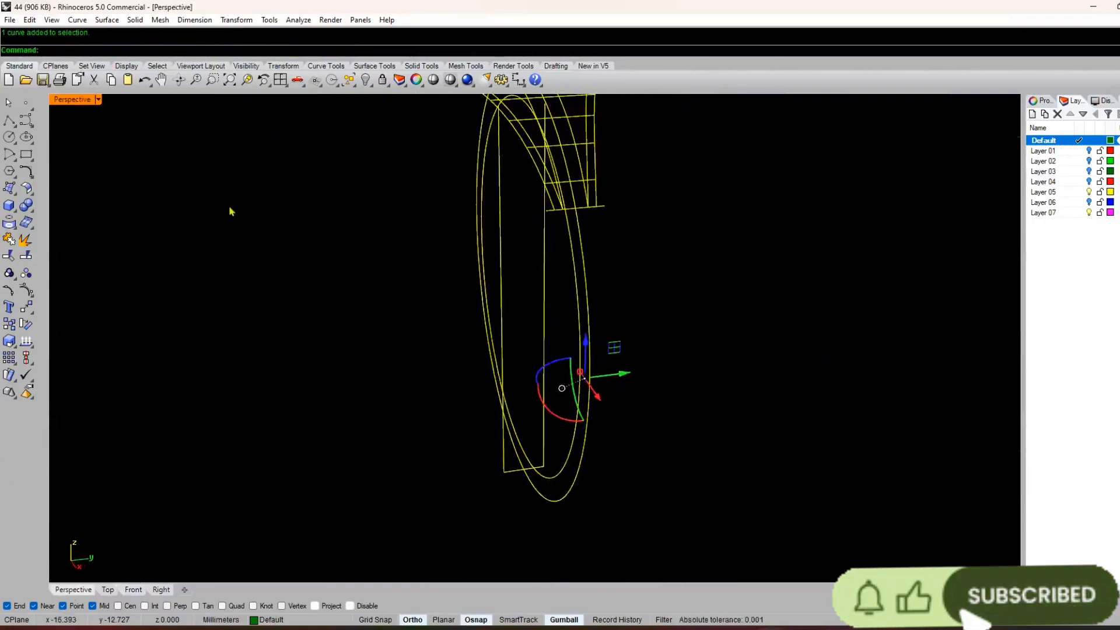
left_click(164, 591)
right_click_drag(601, 388, 600, 370)
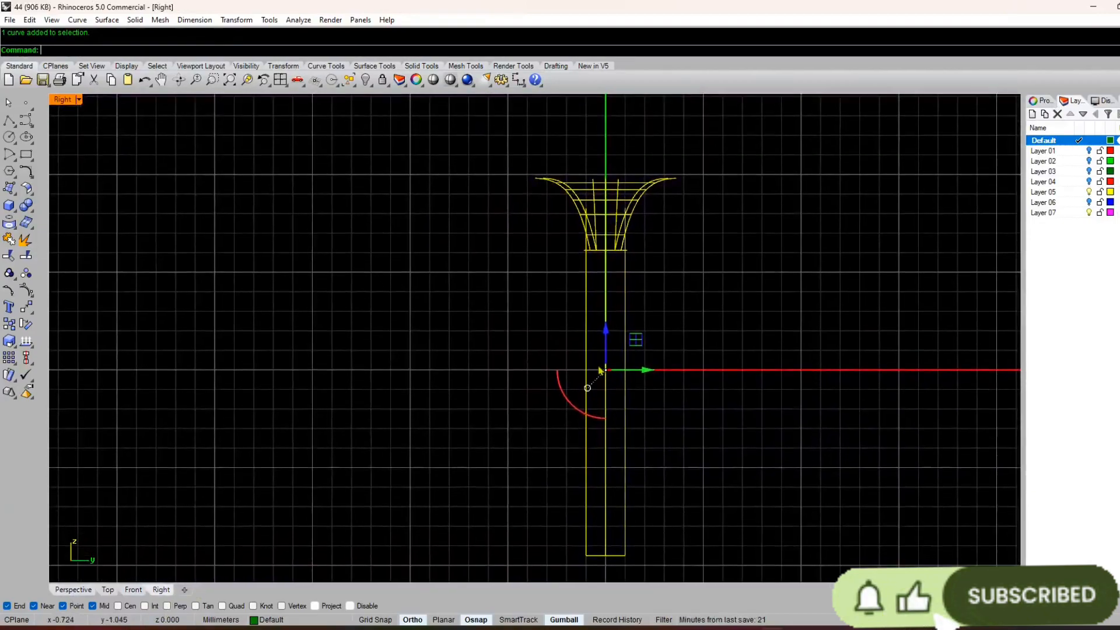
scroll(630, 275, "up", 4)
scroll(626, 274, "down", 6)
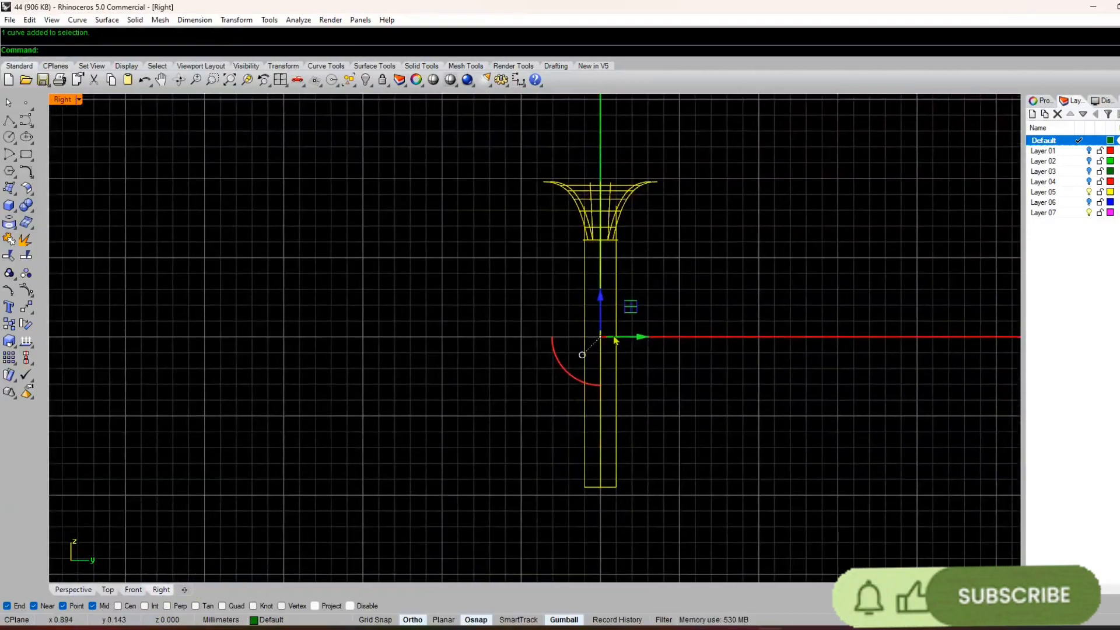
- Delete the two vertical side lines that run through the middle of the ring
left_click(71, 591)
right_click_drag(588, 429, 617, 428)
left_click_drag(548, 396, 446, 357)
key("Delete")
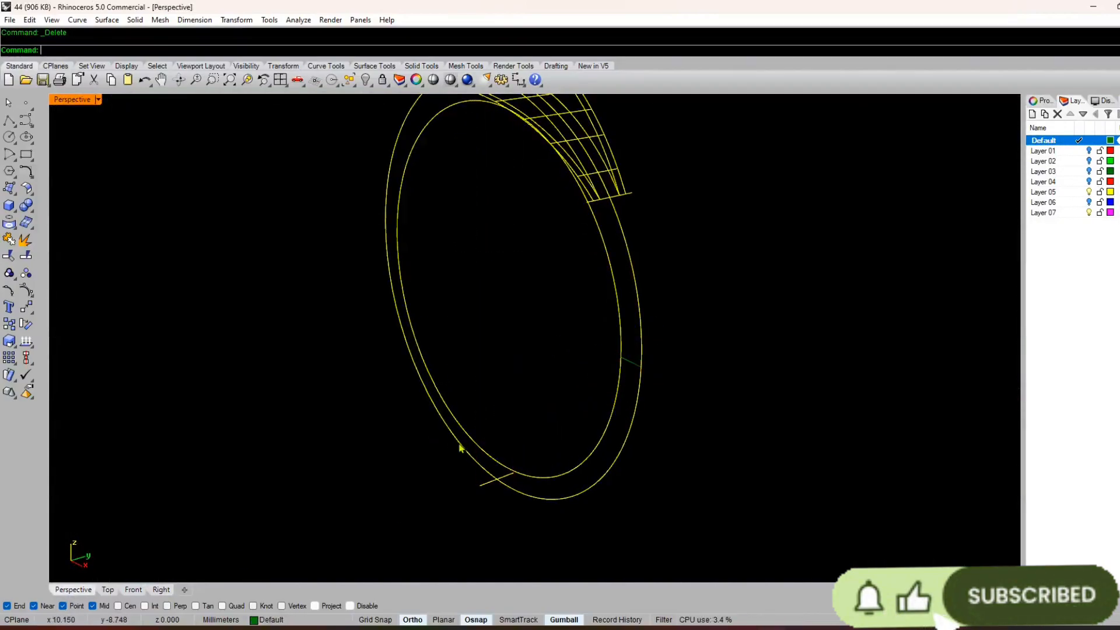
right_click_drag(460, 448, 199, 511)
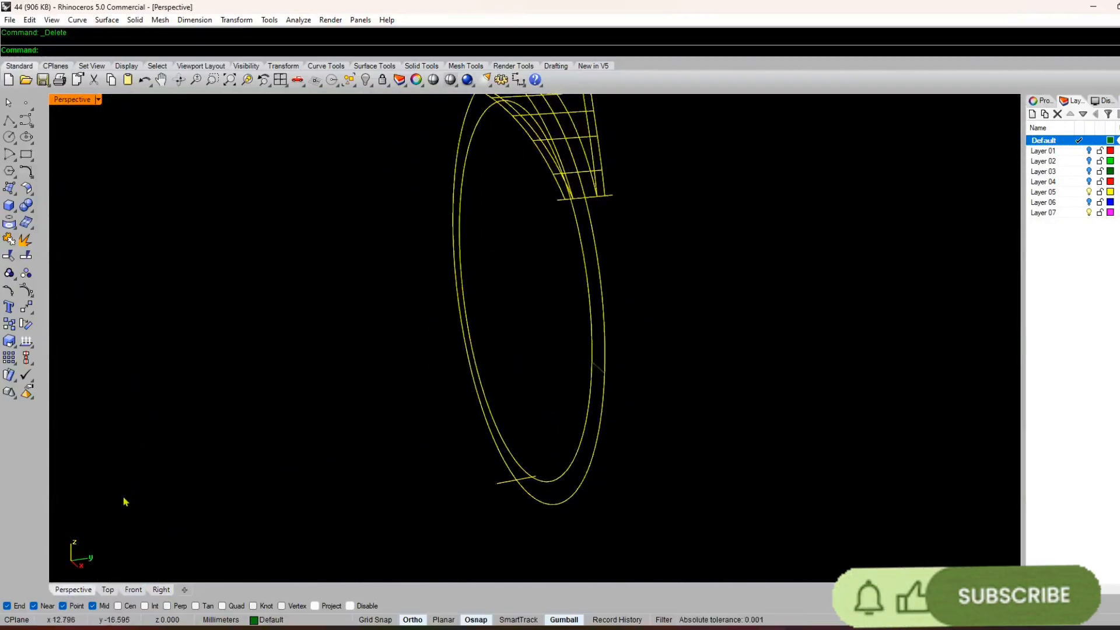
- Draw a line in the Right view from the positive-Y end of the grid's end line to the matching end of the ring's bottom line
left_click(162, 590)
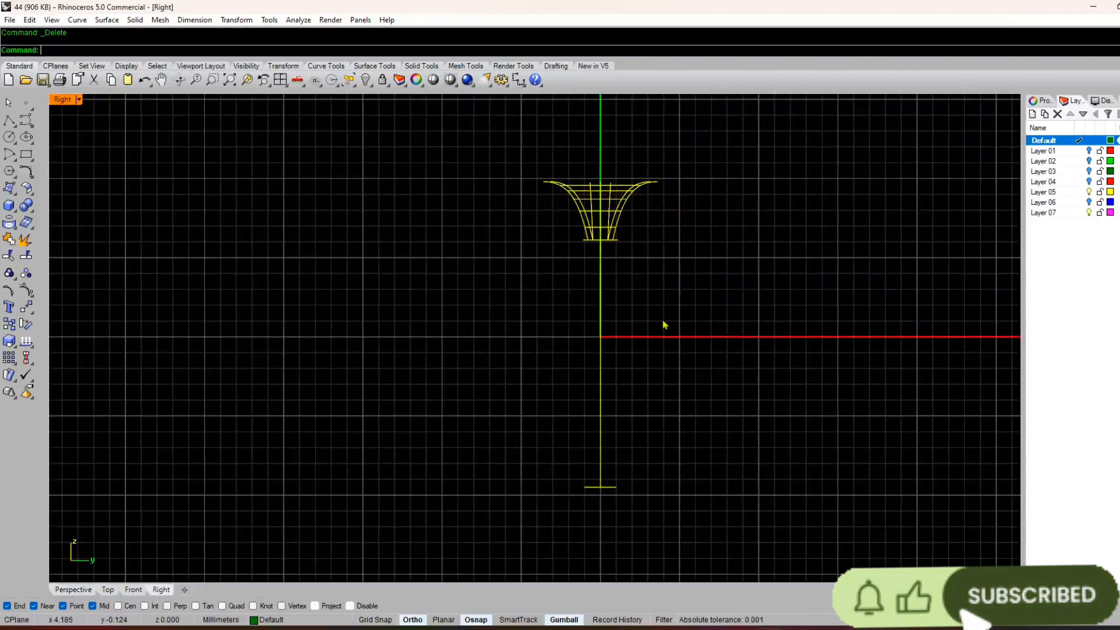
scroll(613, 256, "up", 4)
type("line")
key("Return")
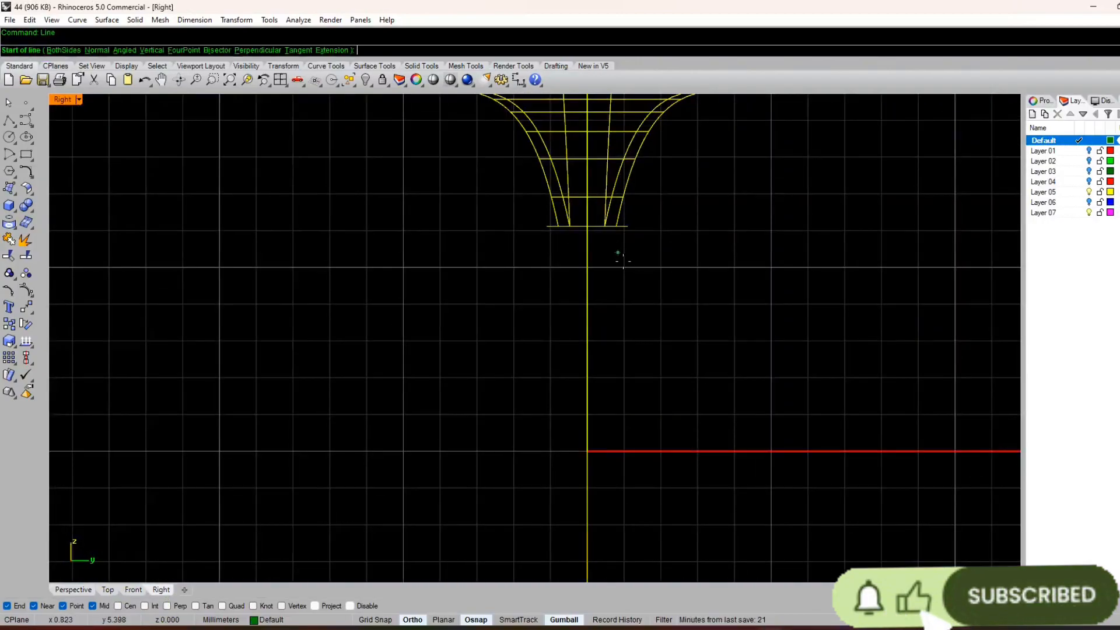
left_click(629, 227)
scroll(636, 231, "down", 4)
scroll(622, 487, "up", 3)
left_click(641, 468)
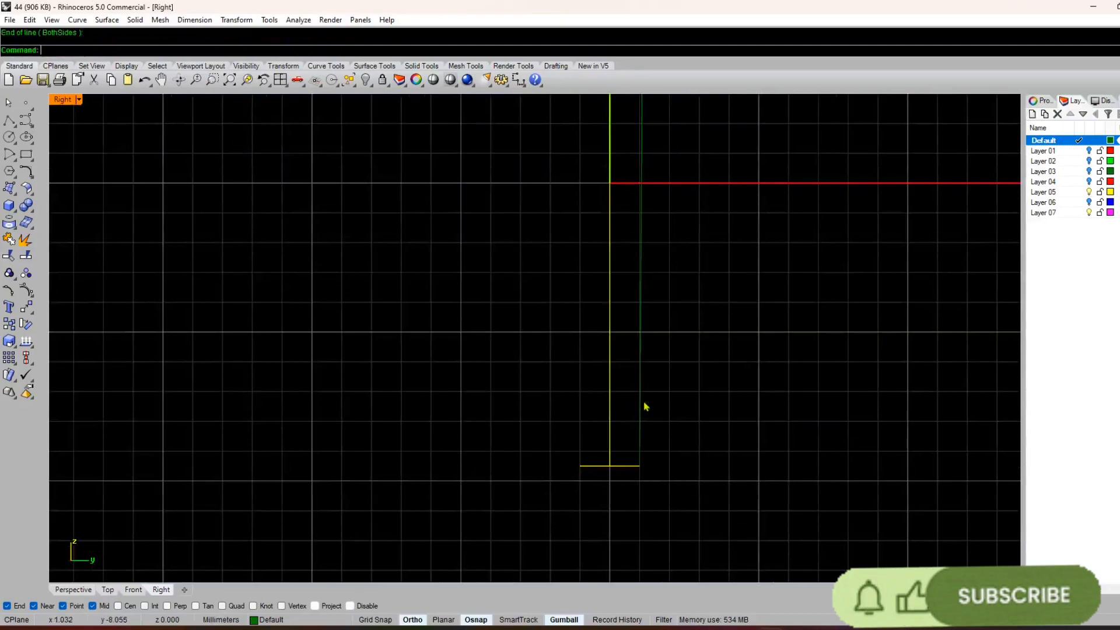
- Move the short connecting line sideways in the Right view toward the straight side line at the positive Y side
scroll(646, 407, "down", 3)
left_click(617, 294)
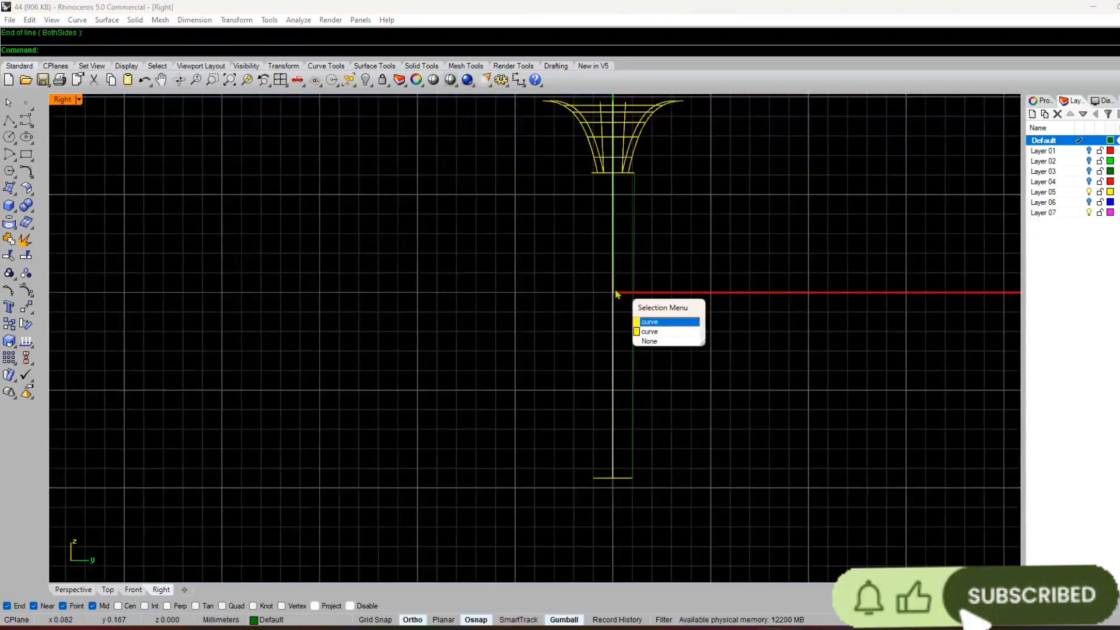
left_click(388, 503)
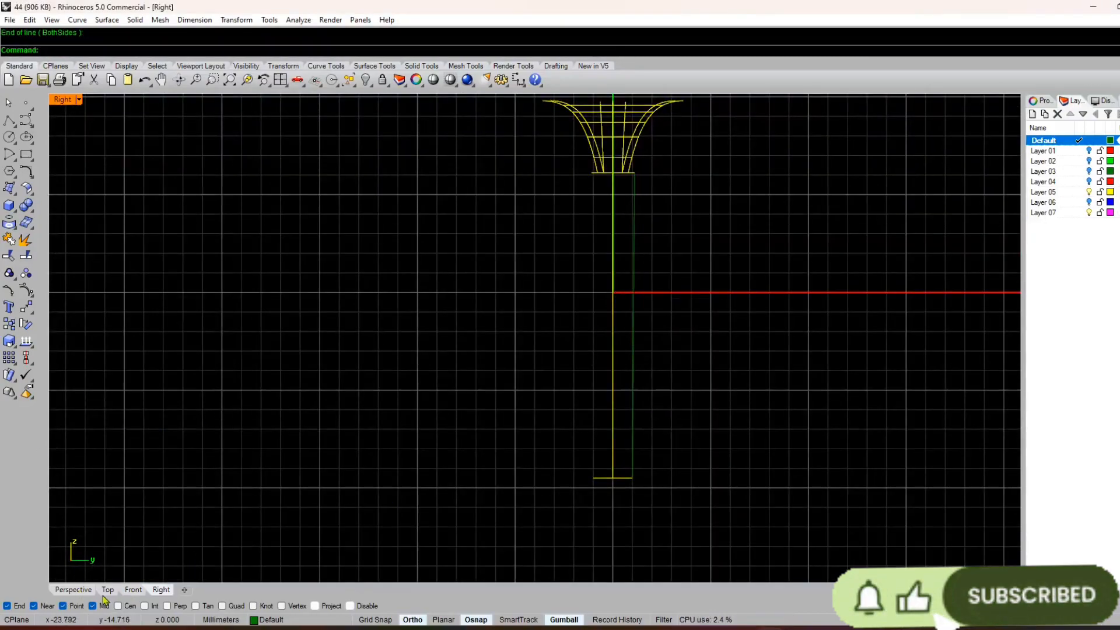
left_click(73, 590)
left_click(631, 367)
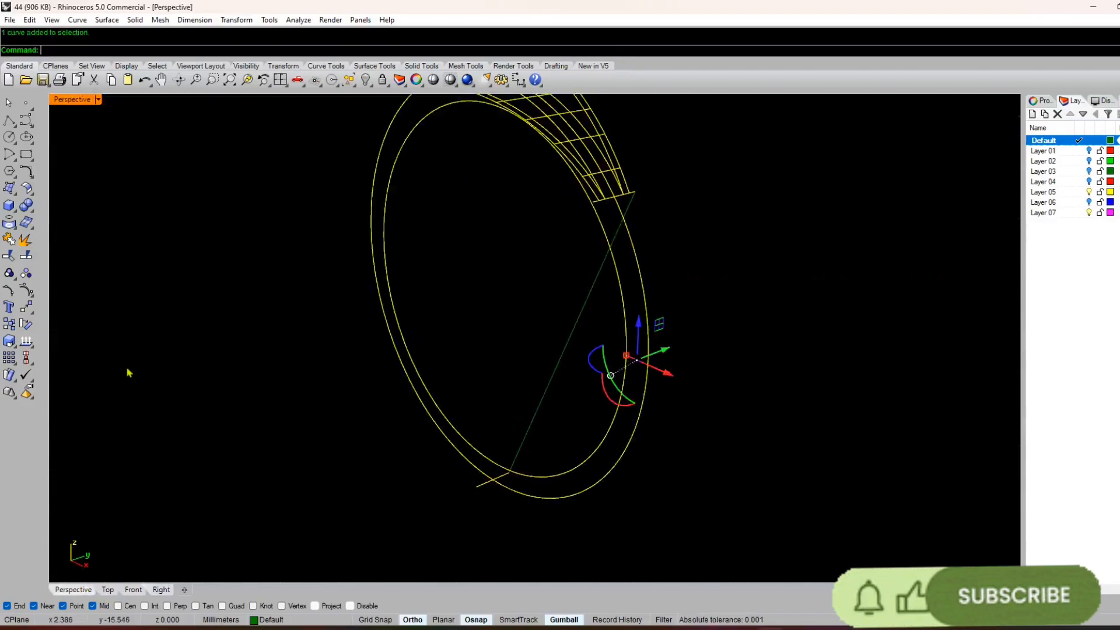
left_click(161, 590)
scroll(550, 507, "up", 3)
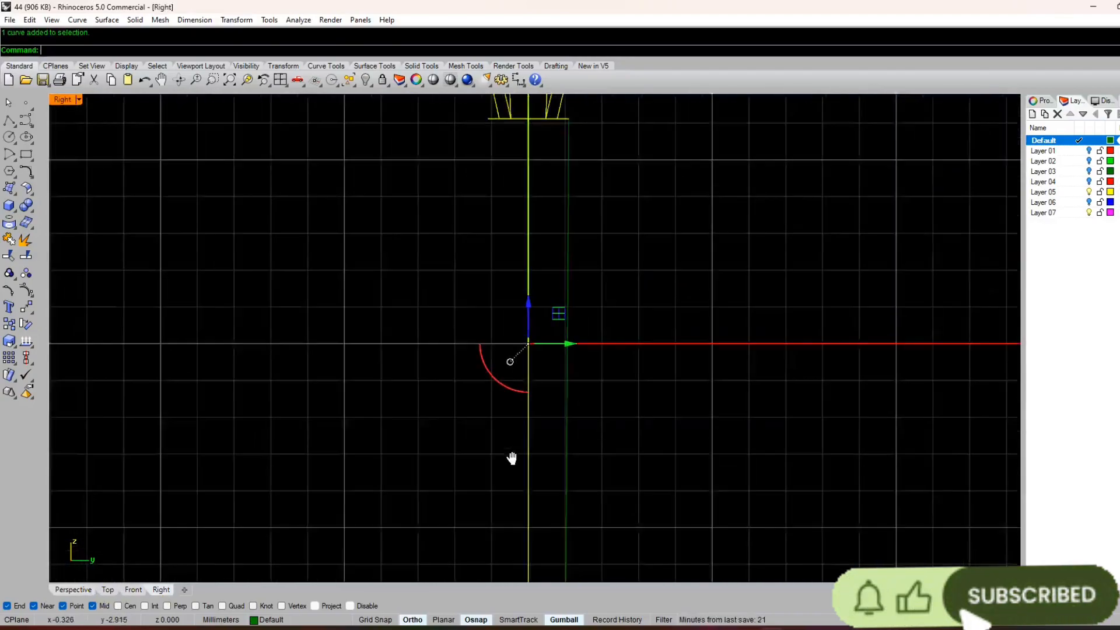
left_click_drag(555, 370, 587, 379)
scroll(564, 339, "up", 6)
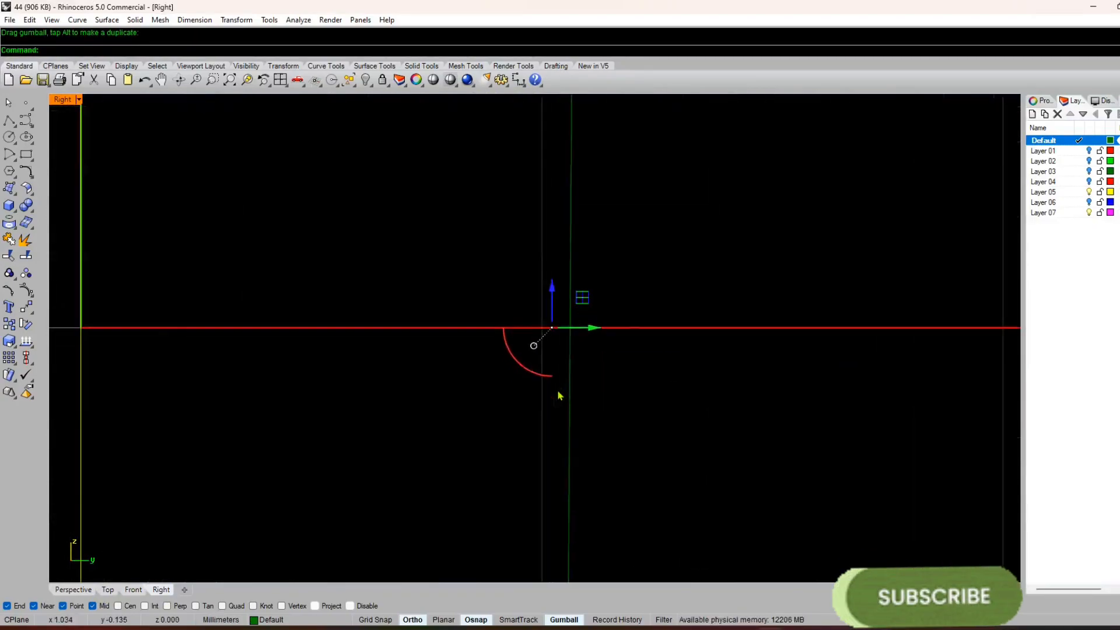
- Fine-position the connecting line so it sits exactly on the straight side line in the Right view
scroll(564, 338, "up", 5)
left_click_drag(571, 317, 624, 288)
left_click(579, 334)
scroll(580, 334, "up", 10)
left_click(583, 287)
left_click(626, 289)
left_click(597, 307)
- Delete the straight side line and display the ring in the Perspective view from the connecting line's side
scroll(598, 309, "down", 5)
left_click(592, 358)
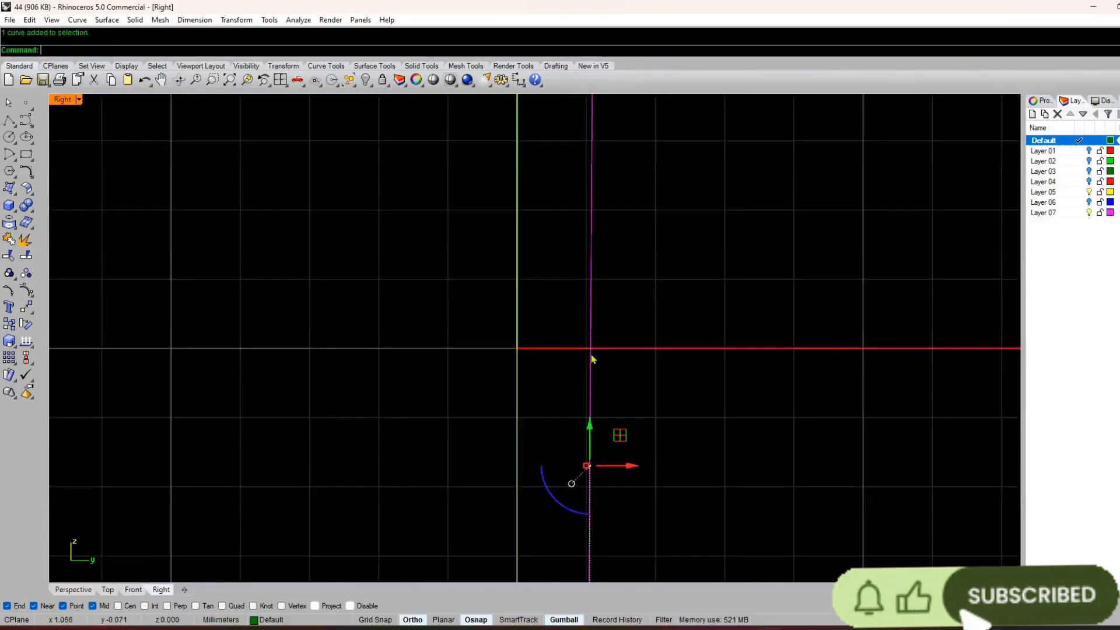
key("Delete")
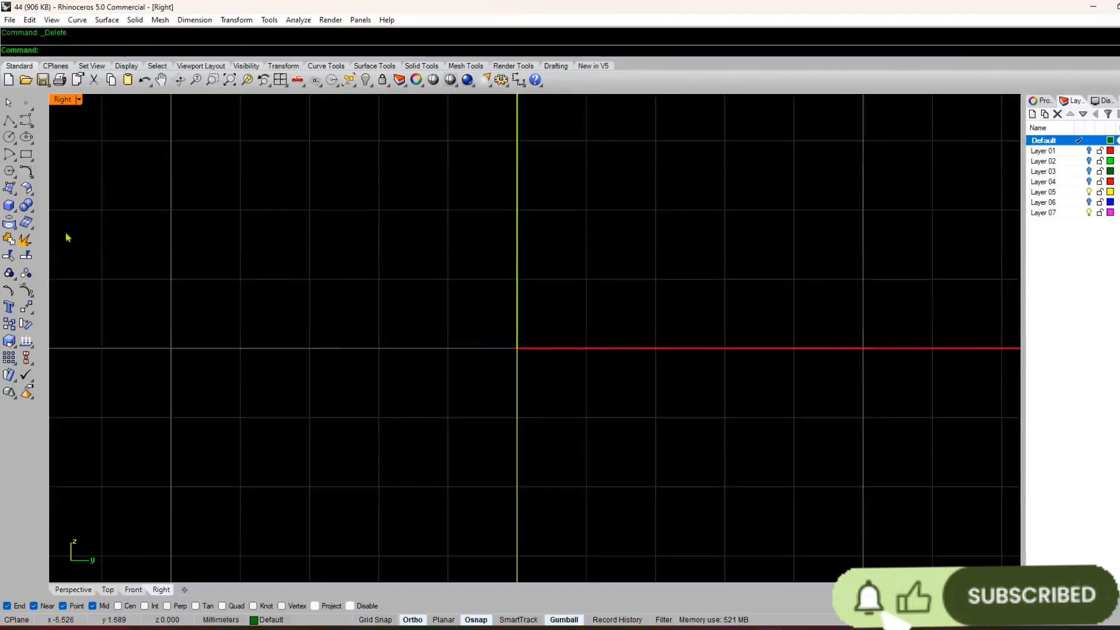
left_click(73, 590)
scroll(415, 383, "up", 6)
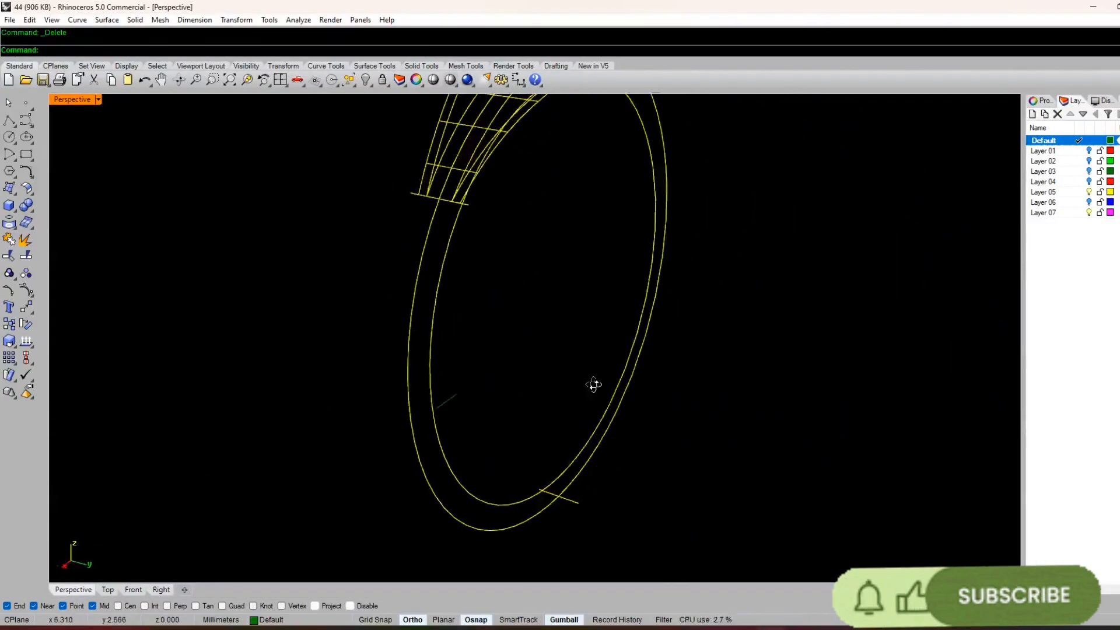
right_click_drag(593, 384, 668, 379)
right_click_drag(419, 581, 426, 468)
scroll(426, 468, "up", 2)
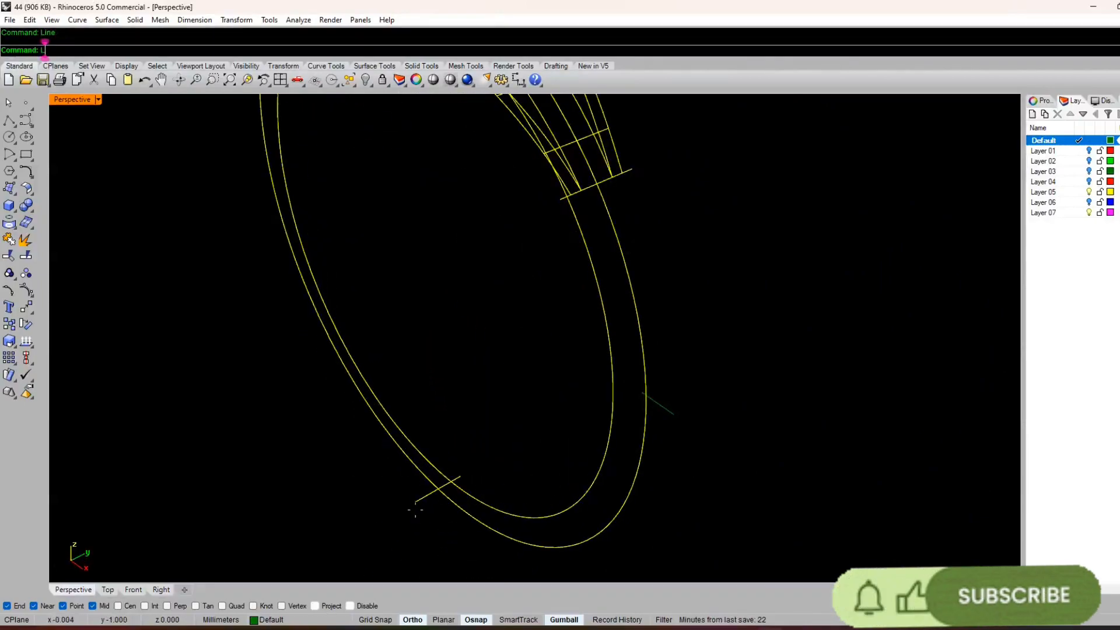
- Draw a start-end-point arc from the bottom line's positive-Y end to the grid's end line, passing through the connecting line's outer end
key("F1")
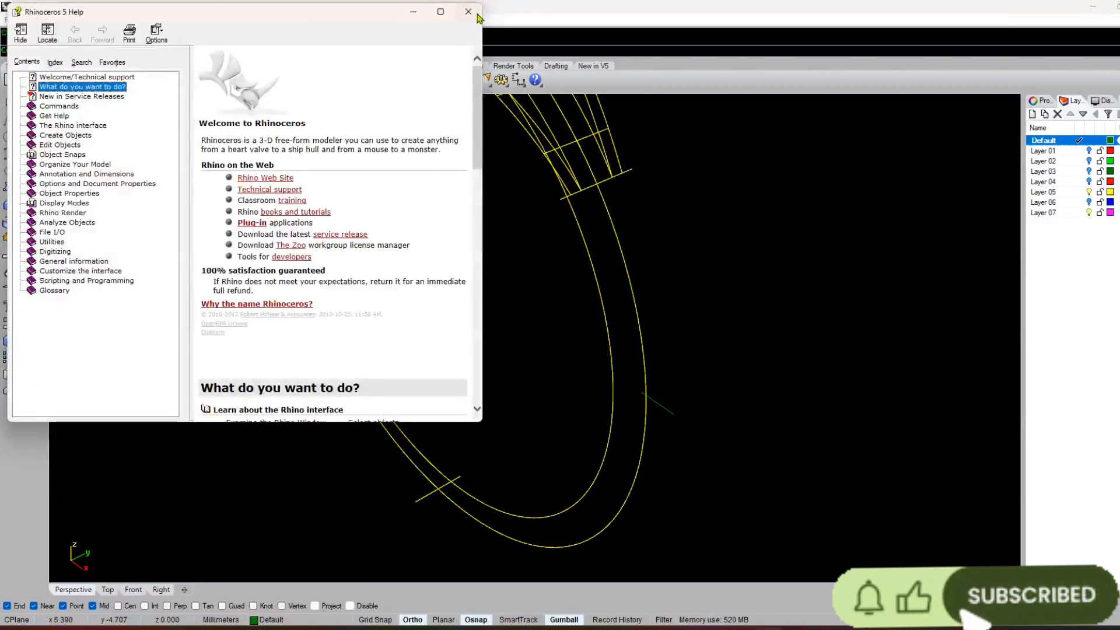
left_click(474, 12)
left_click(7, 20)
mouse_move(30, 19)
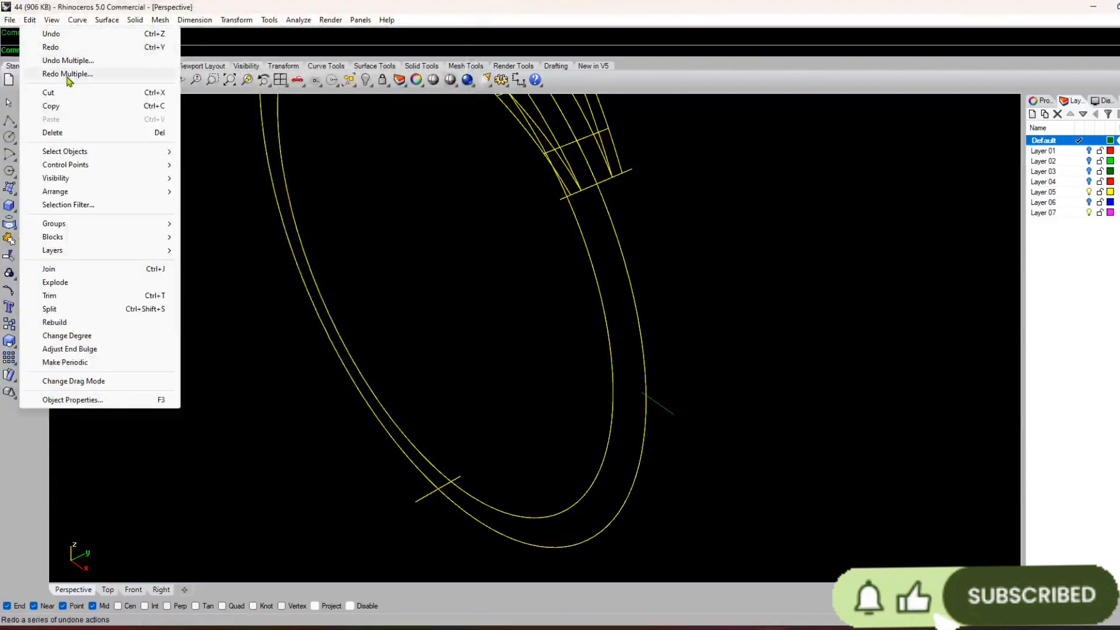
left_click(77, 20)
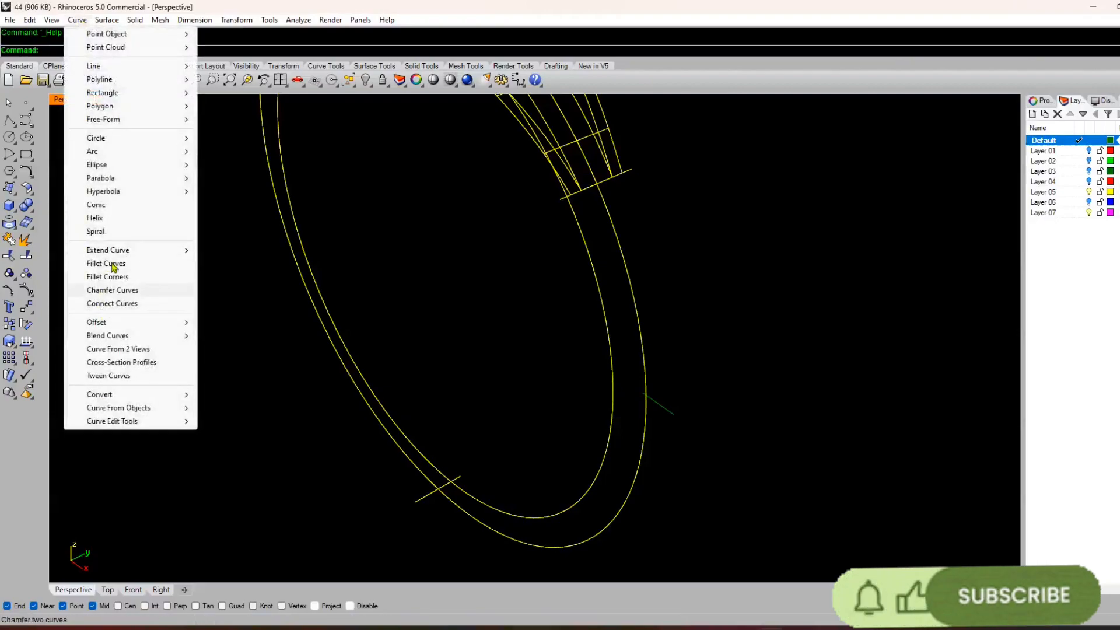
mouse_move(103, 151)
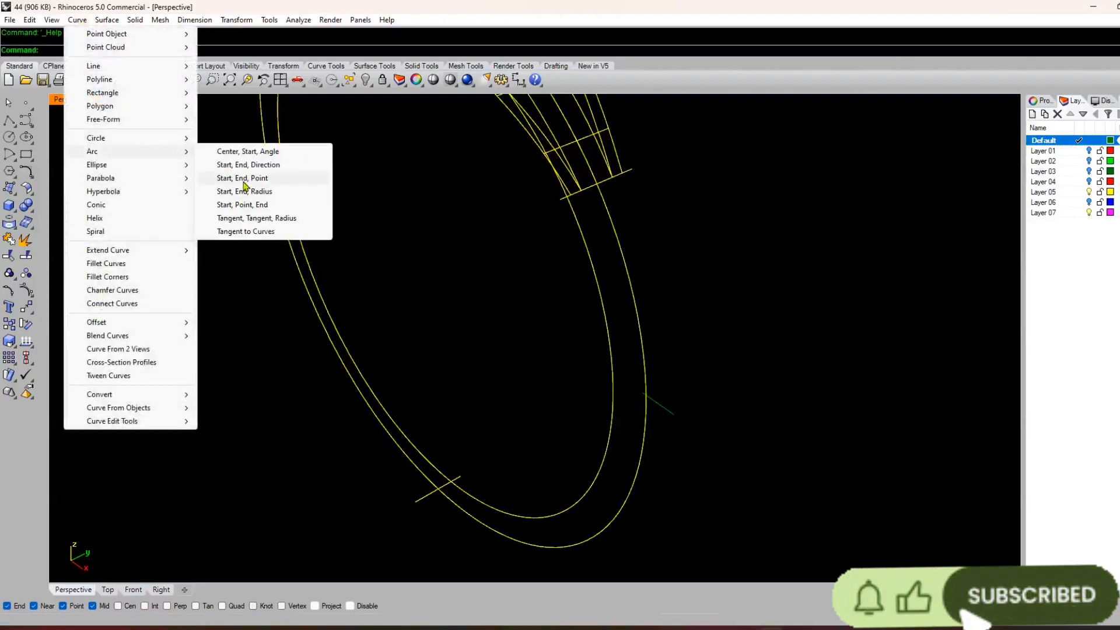
left_click(295, 176)
right_click_drag(440, 535, 382, 518)
left_click(530, 499)
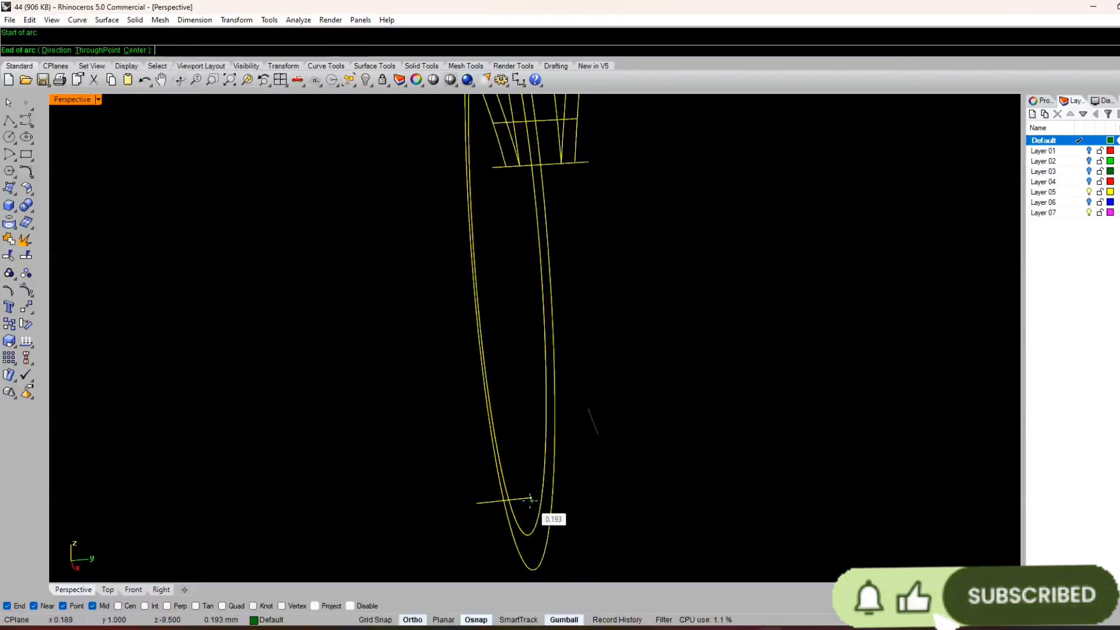
left_click(587, 162)
right_click_drag(585, 220, 634, 338)
scroll(634, 338, "up", 10)
left_click(600, 291)
- Briefly show Layer 01 to compare the new arc with the reference curves, and inspect the arc from the side
scroll(600, 294, "down", 12)
right_click_drag(600, 295, 538, 445)
scroll(521, 348, "up", 5)
scroll(538, 446, "down", 7)
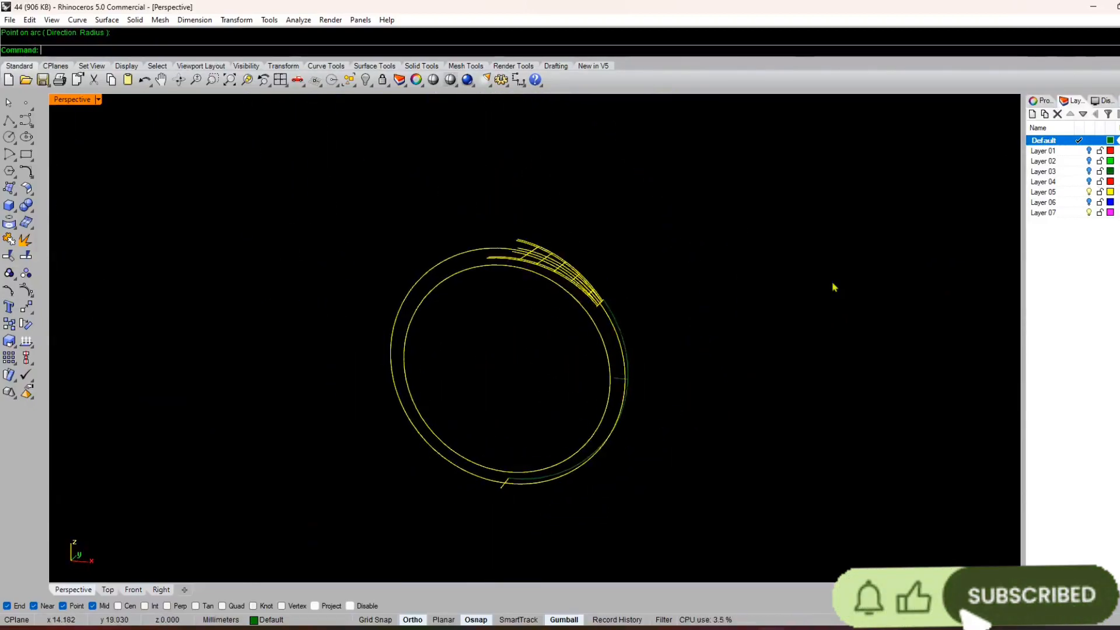
left_click(1089, 151)
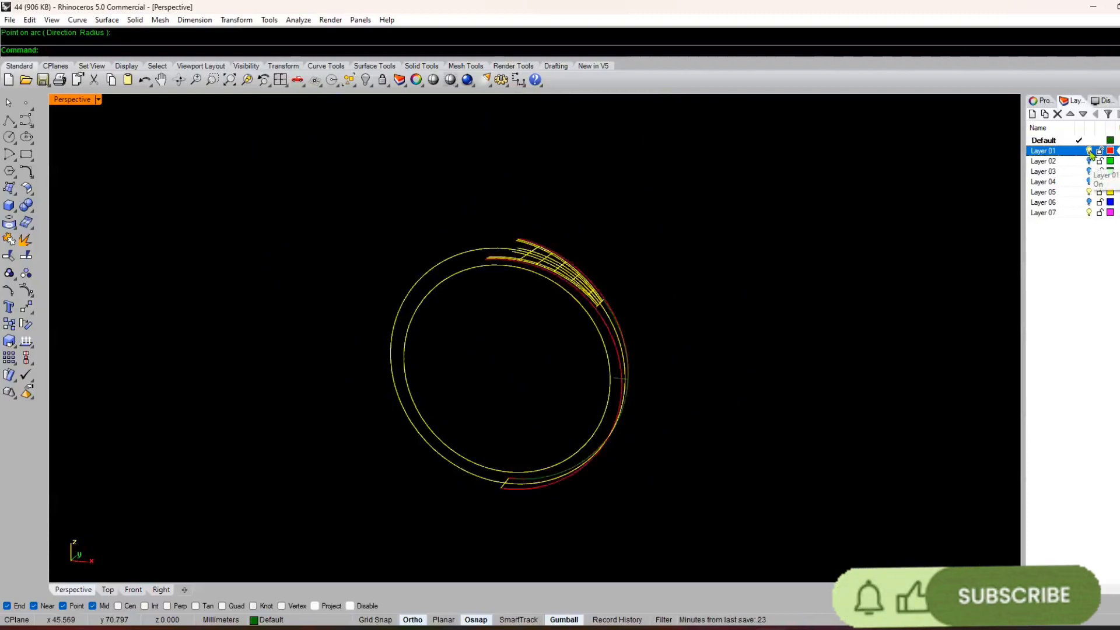
left_click(1089, 152)
right_click(1051, 280)
right_click_drag(700, 344, 552, 377)
scroll(530, 364, "up", 6)
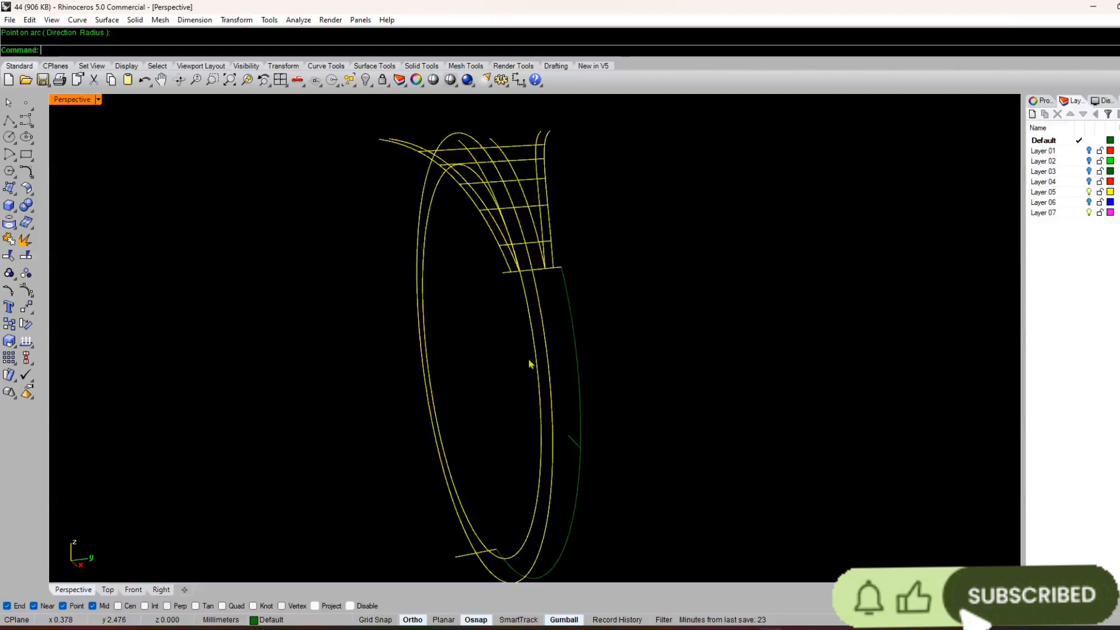
- Toggle Layer 07 off and back on, and show Layer 06 with the flat pattern
left_click(1089, 213)
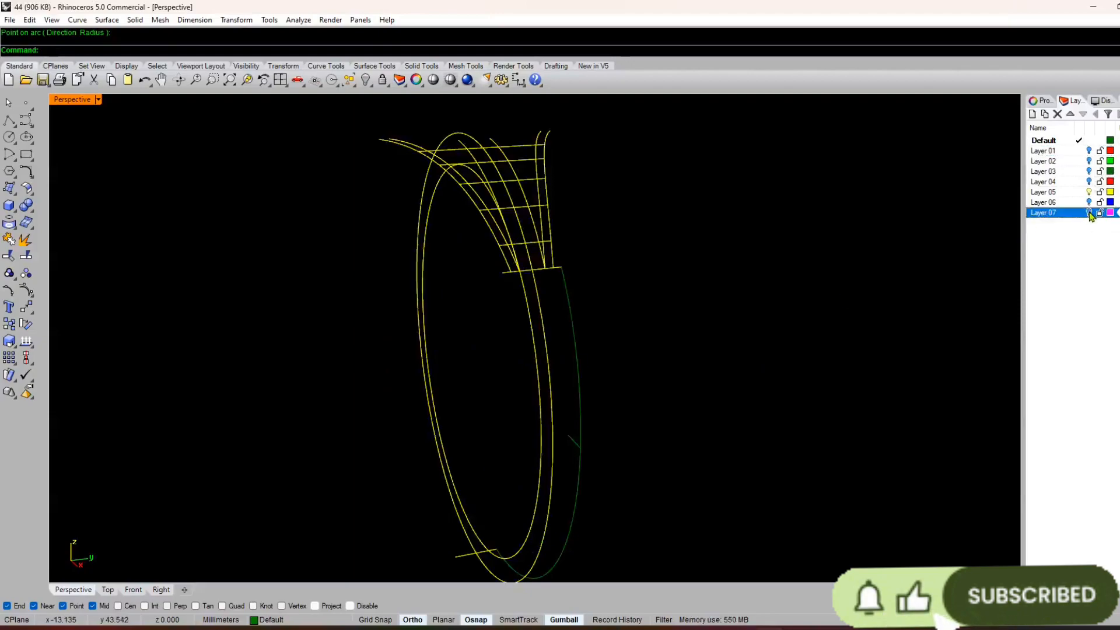
scroll(807, 315, "down", 7)
right_click_drag(636, 427, 700, 408)
scroll(986, 239, "up", 5)
left_click(1090, 214)
mouse_move(860, 364)
right_mouse_down()
mouse_move(823, 368)
mouse_move(840, 362)
right_mouse_up()
left_click(1089, 203)
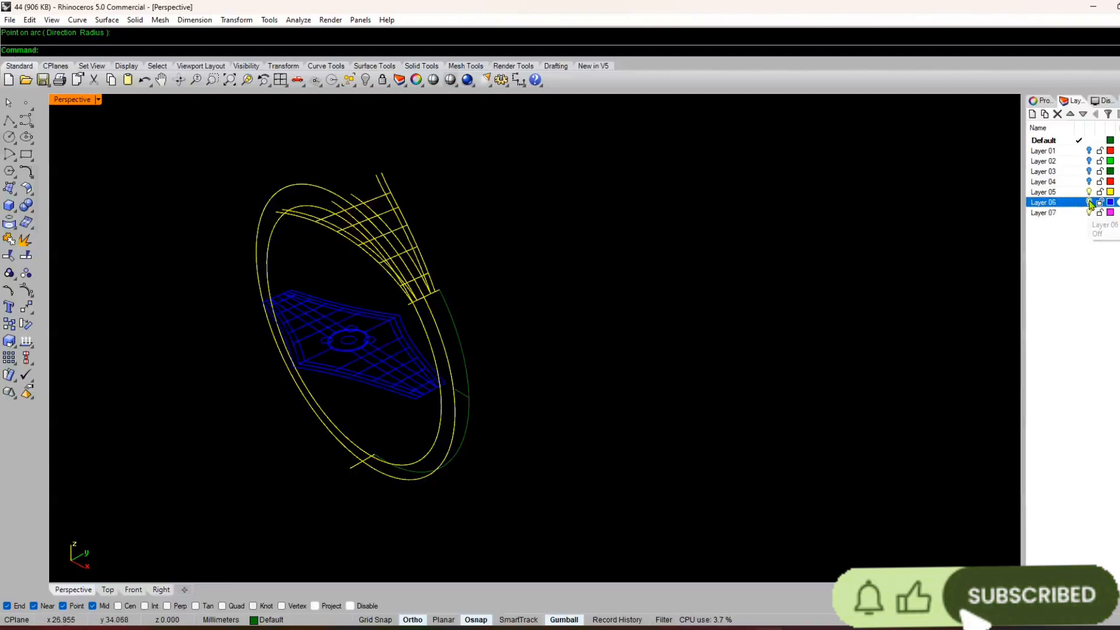
right_click_drag(926, 328, 586, 384)
type("c2")
key("Return")
left_click(626, 367)
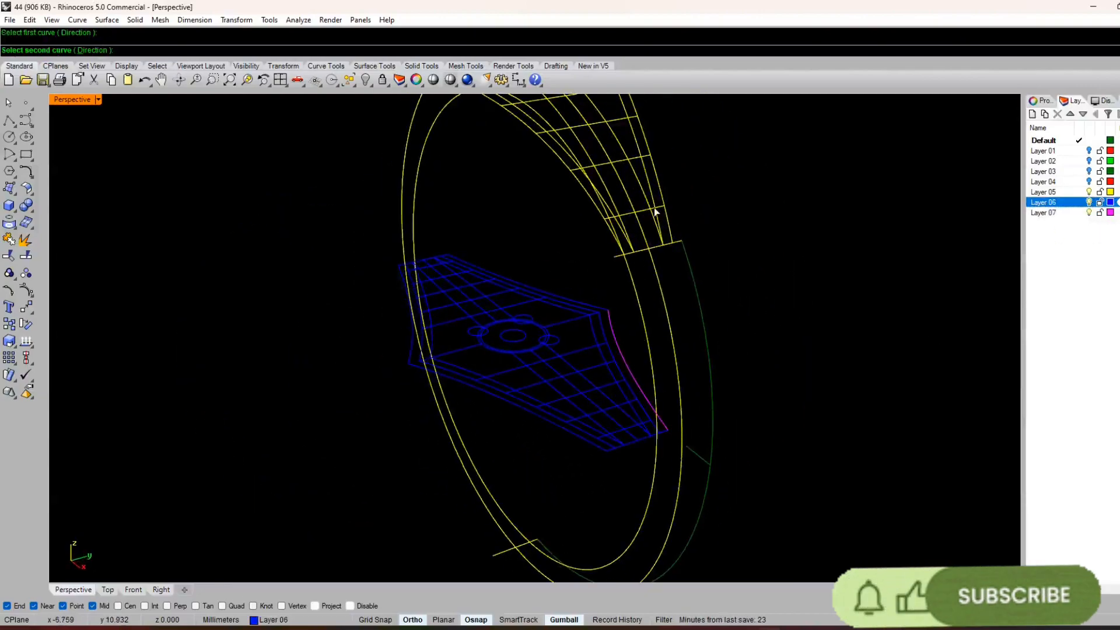
left_click(658, 196)
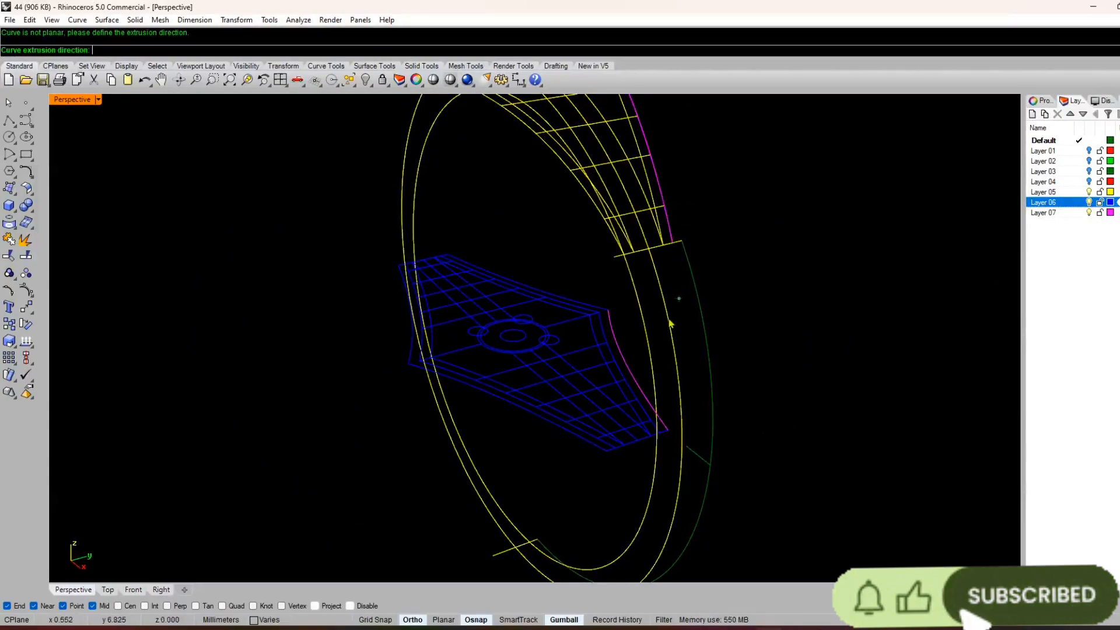
key("Escape")
- Create curves from two views by combining each outer long edge of the flat pattern with the ring's outer circle
right_click_drag(608, 470, 628, 473)
left_click(635, 355)
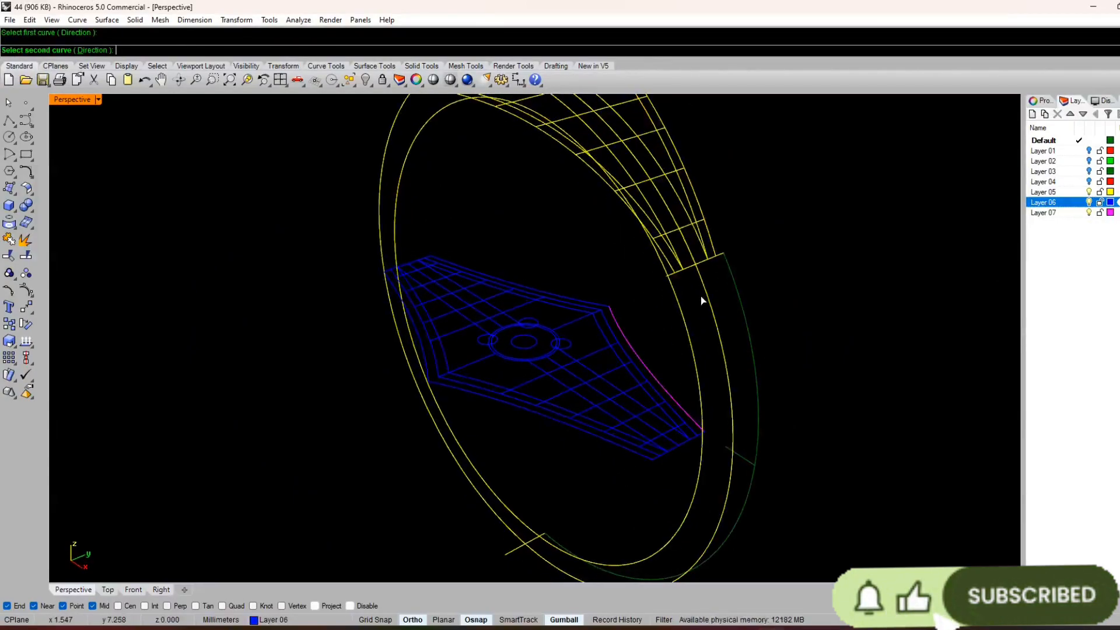
left_click(706, 293)
right_click(623, 426)
left_click(614, 447)
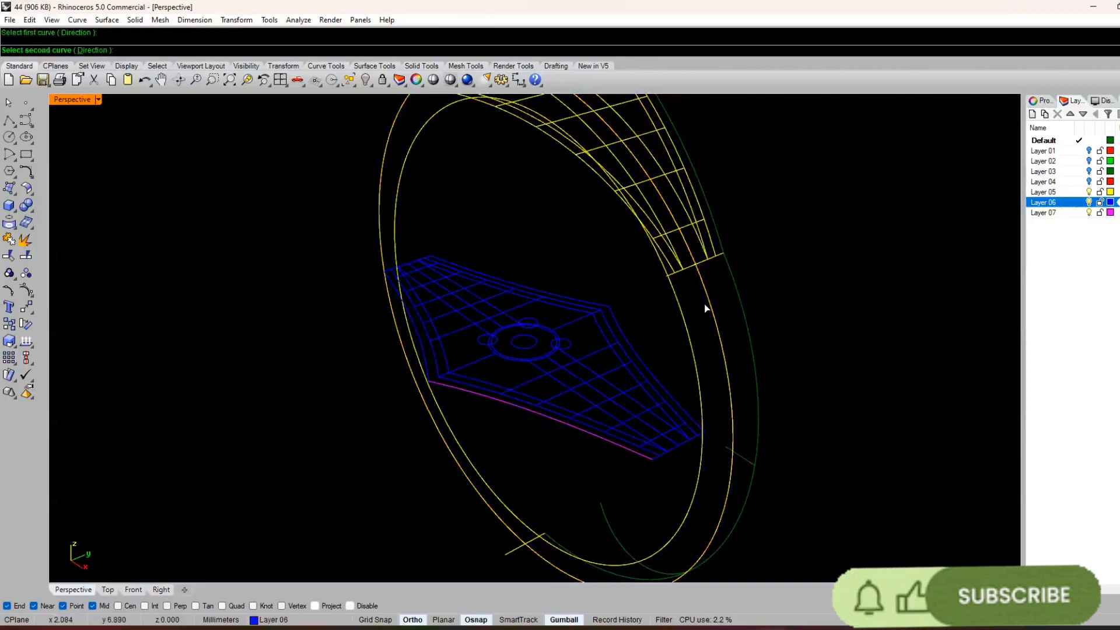
left_click(708, 305)
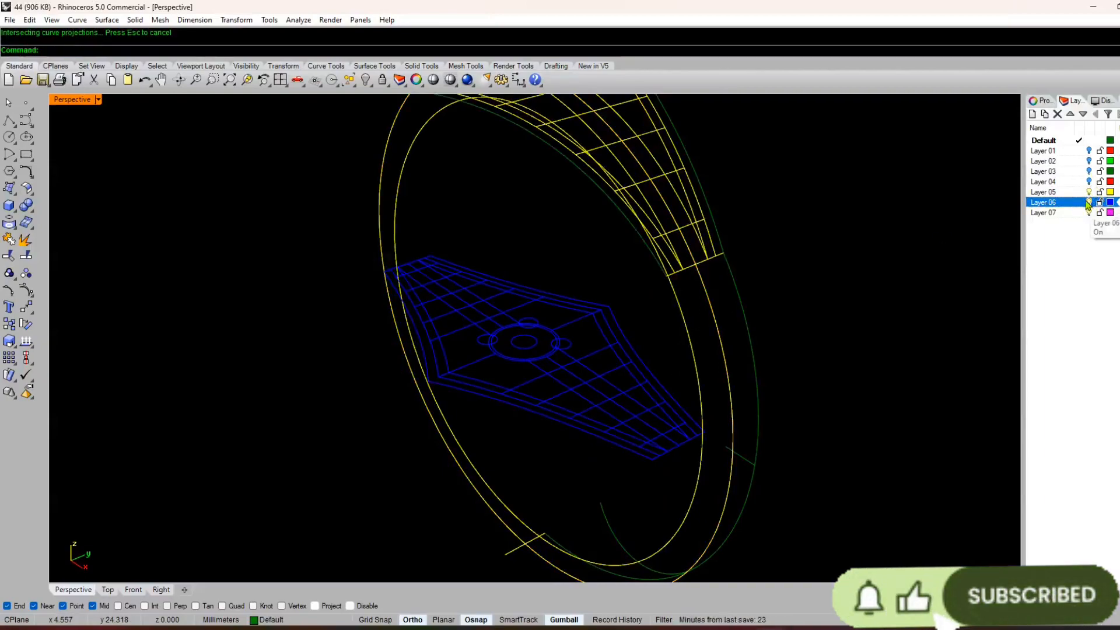
- Hide Layer 06 and delete the two surplus projected curves at the bottom of the ring
left_click(1089, 203)
right_click_drag(798, 337, 623, 403)
scroll(647, 411, "down", 8)
scroll(559, 484, "up", 10)
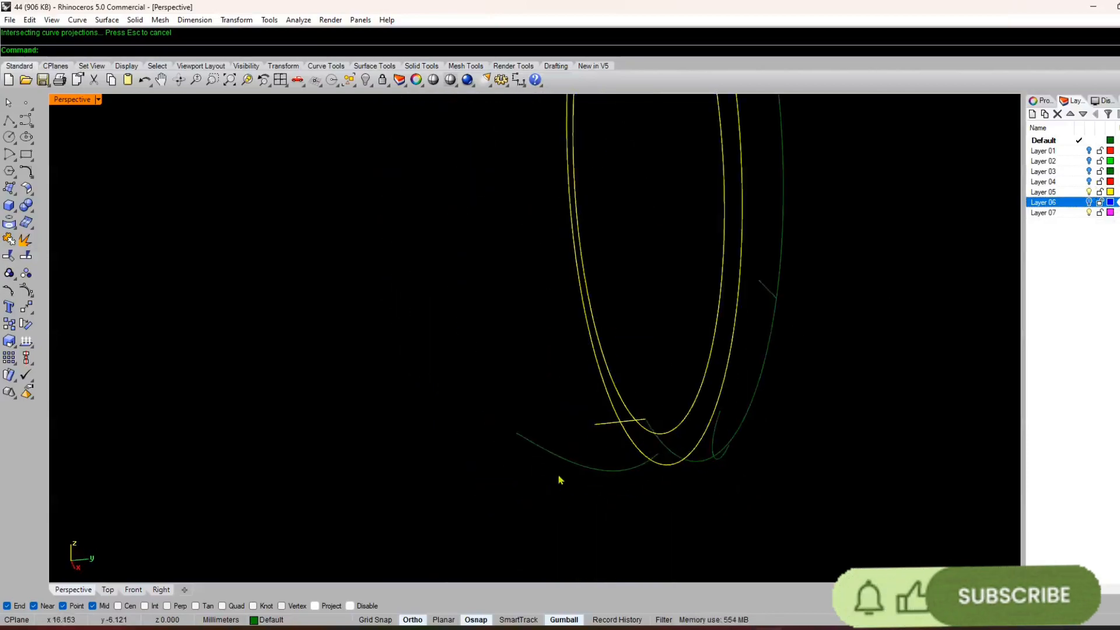
left_click(575, 463)
key("Escape")
left_click(716, 443)
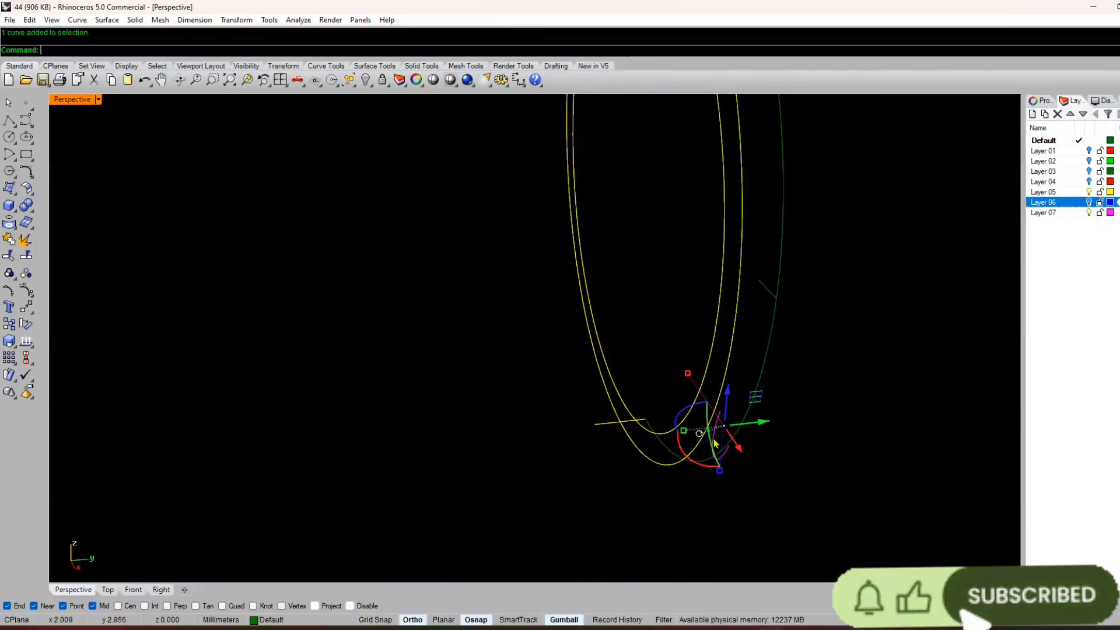
key("Delete")
- Move the ring's two circles to Layer 07 and hide that layer
right_click_drag(716, 443, 728, 317)
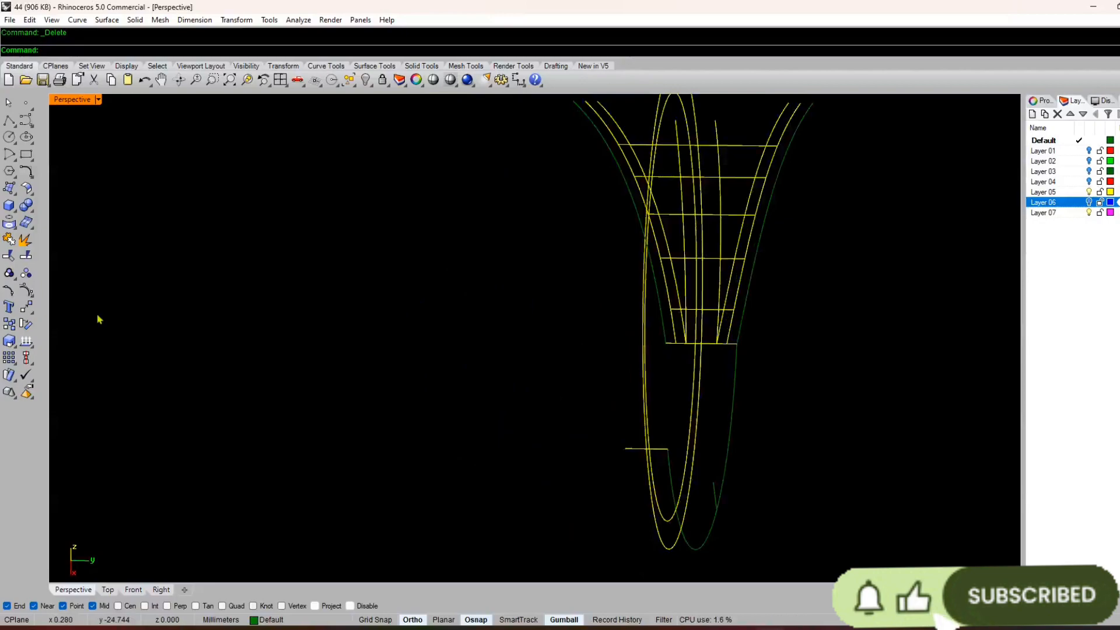
right_click_drag(493, 422, 525, 408)
scroll(567, 414, "down", 8)
scroll(618, 320, "up", 10)
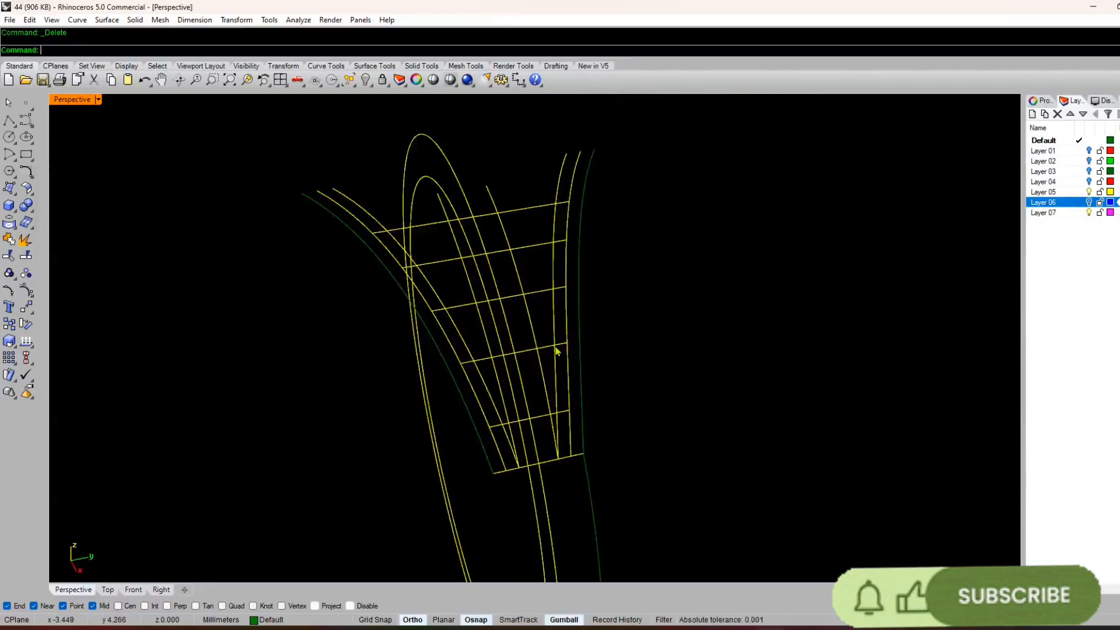
right_click_drag(555, 350, 624, 294)
left_click_drag(495, 361, 330, 434)
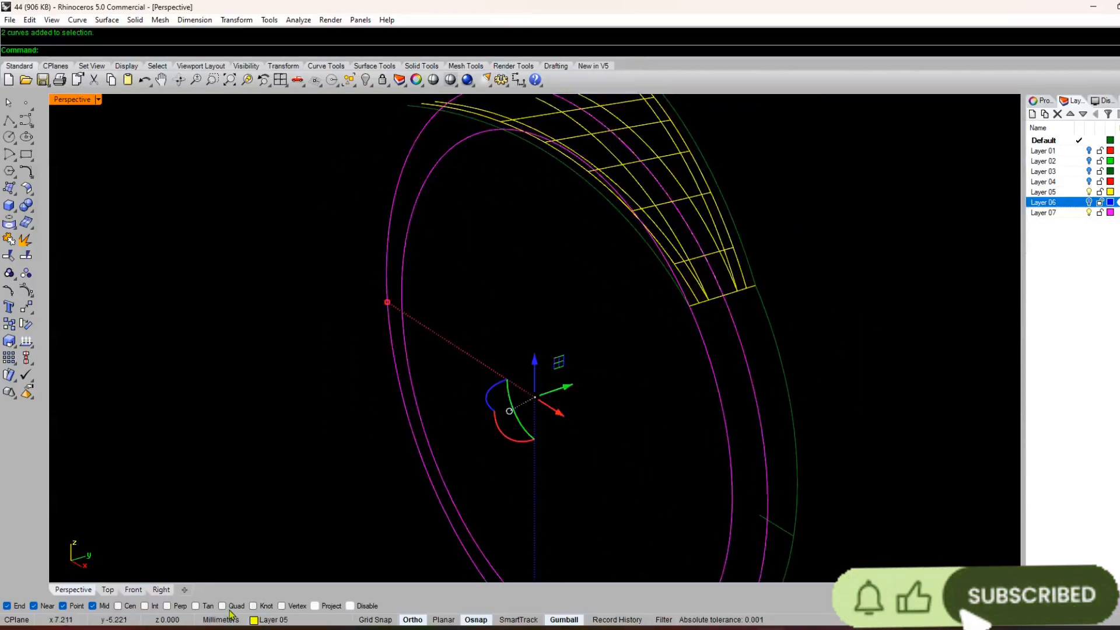
left_click(255, 619)
left_click(286, 616)
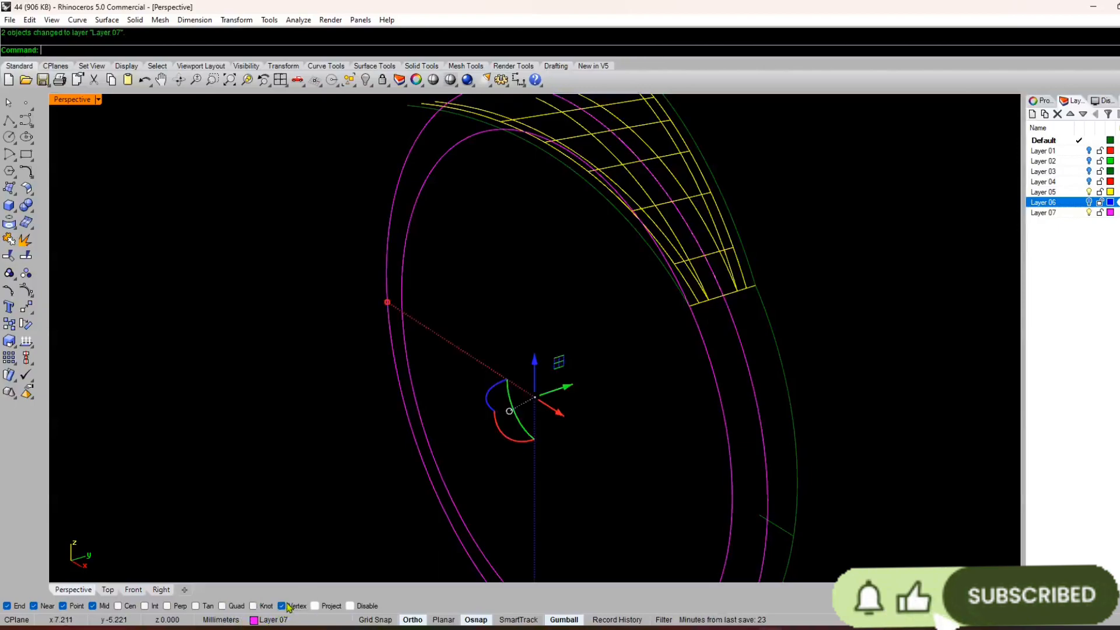
left_click(374, 486)
scroll(385, 464, "down", 8)
left_click(1089, 213)
- Join the grid's positive-Y outer edge curve with the side arc below it into one curve
right_click_drag(770, 373, 604, 391)
right_click_drag(436, 416, 477, 383)
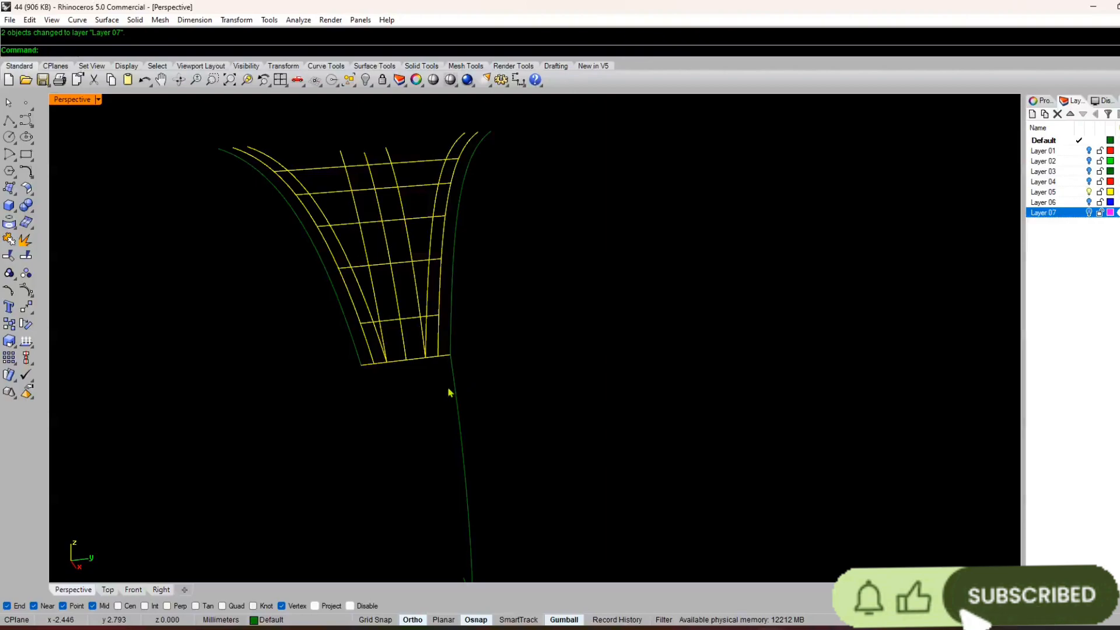
left_click(458, 383)
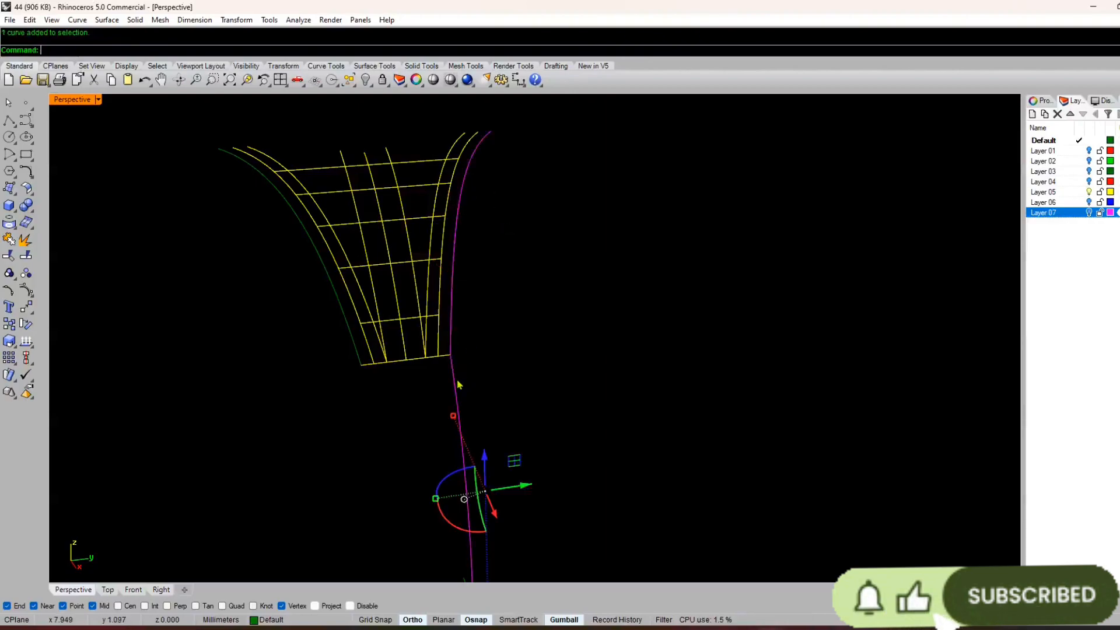
scroll(473, 221, "down", 5)
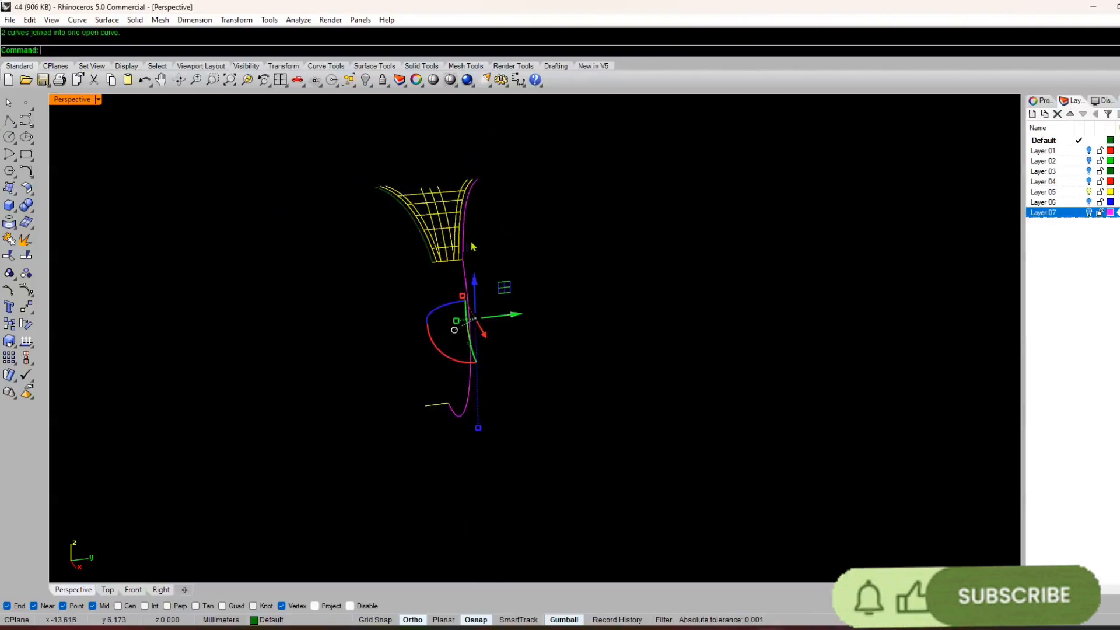
key("Return")
key("Return")
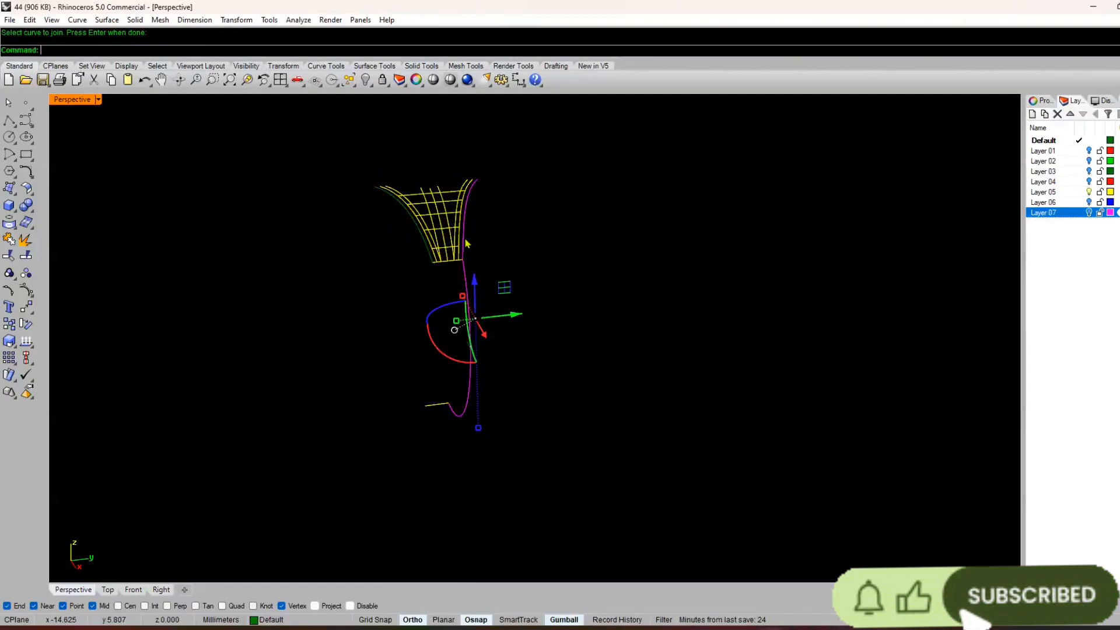
- Rebuild the joined positive-Y side curve at degree 3 with fewer control points, deleting the input curve
type("Rebuild")
key("Return")
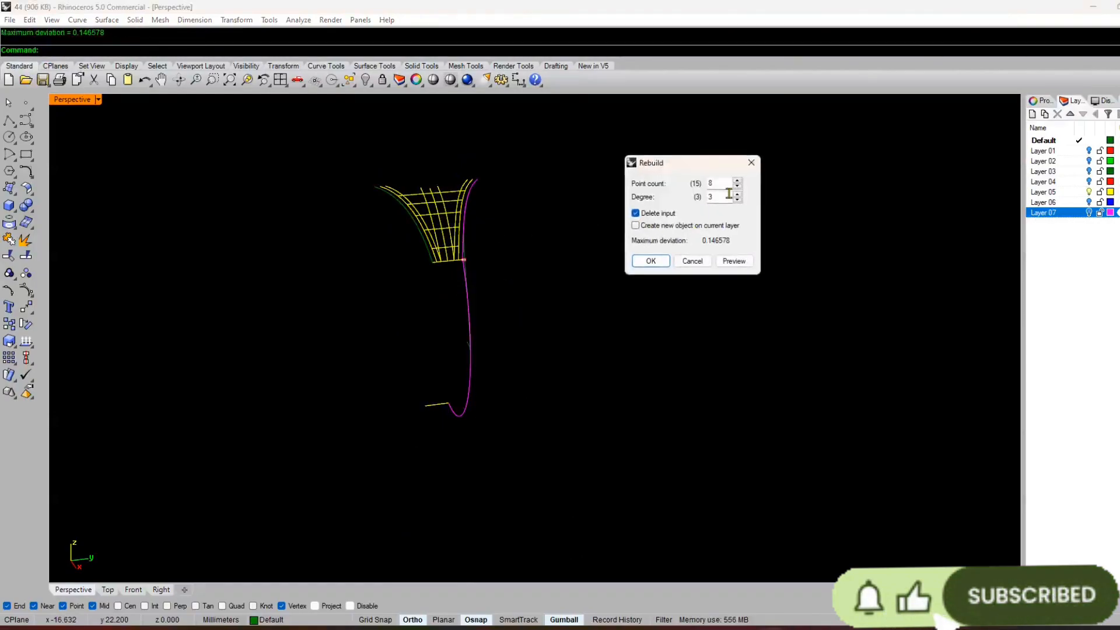
key("Return")
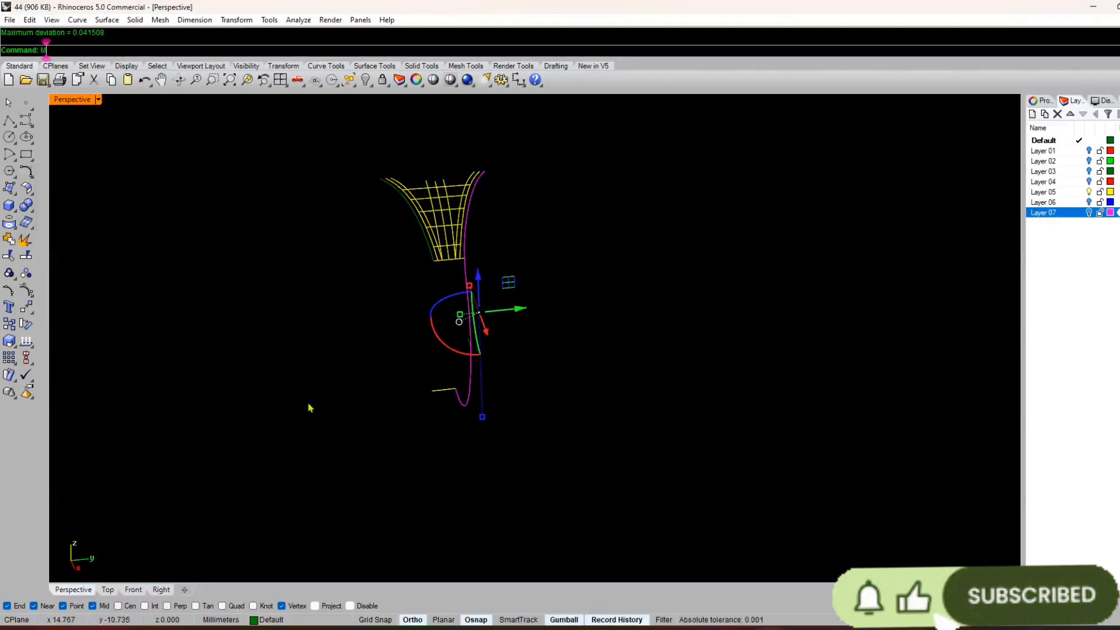
- Mirror a copy of the rebuilt side curve to the negative-Y side, with the mirror plane starting at origin 0 along the X axis
type("MI")
key("Return")
type("0")
key("Return")
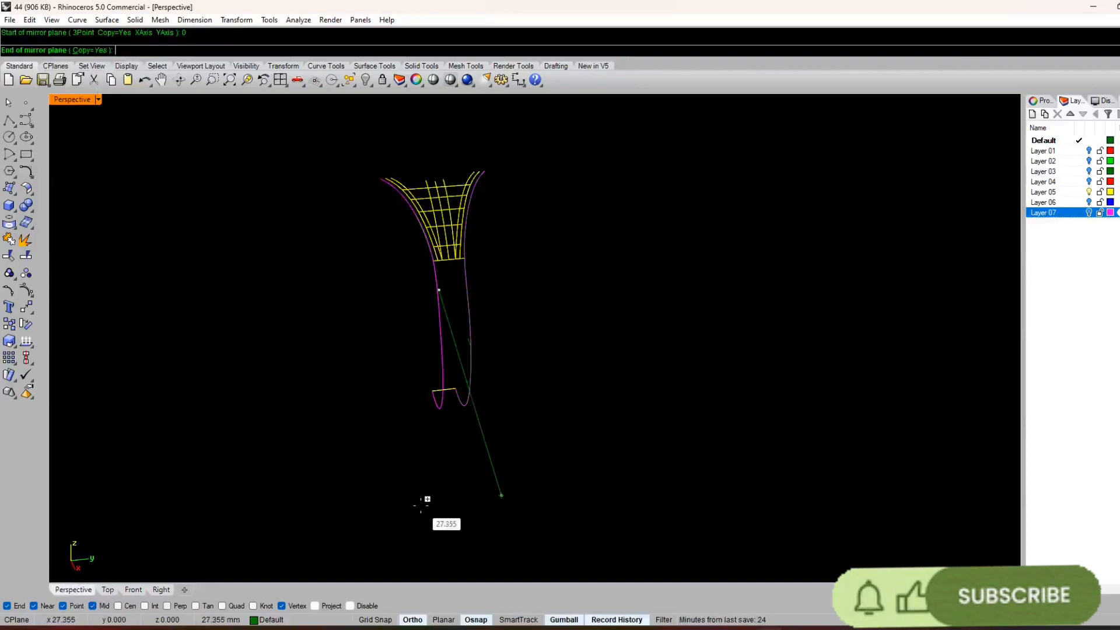
left_click(421, 503)
left_click_drag(509, 309, 535, 314)
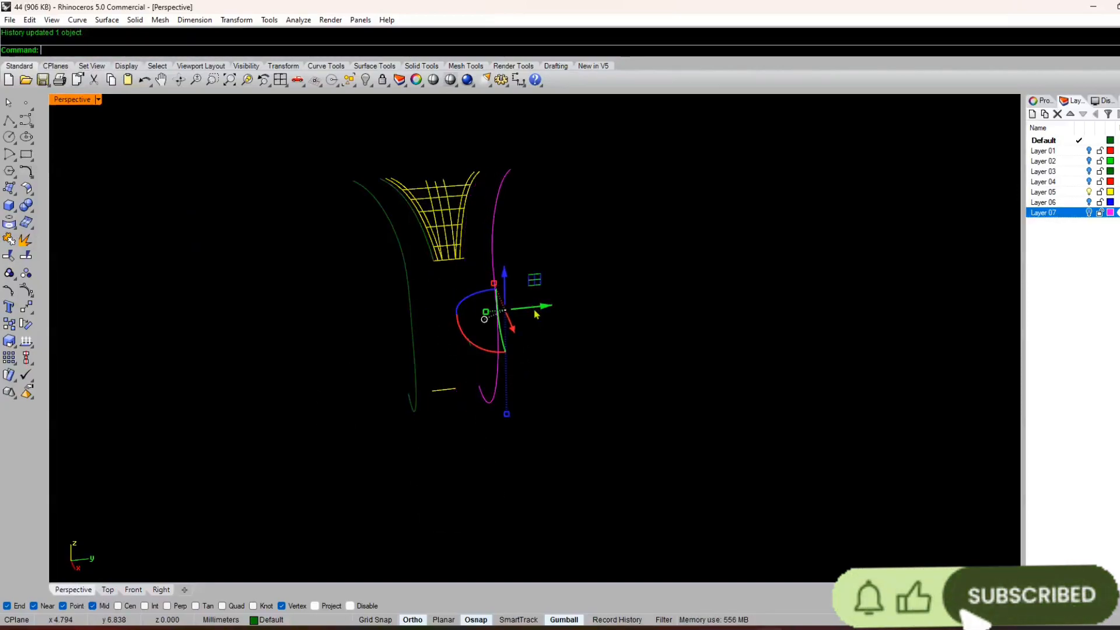
key("ctrl+z")
scroll(522, 280, "up", 4)
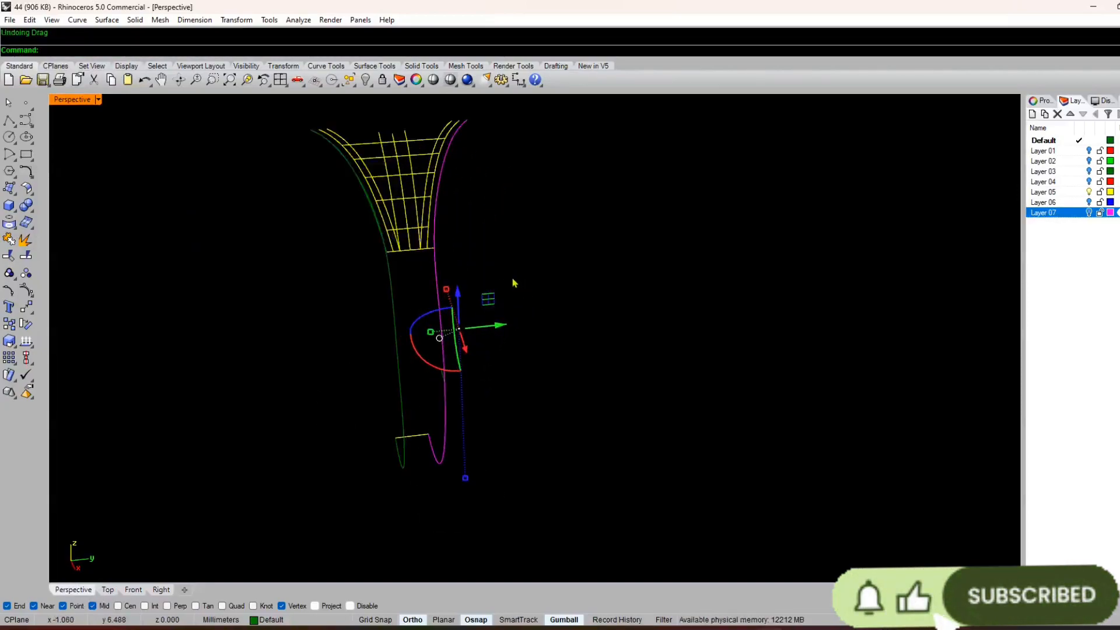
key("Escape")
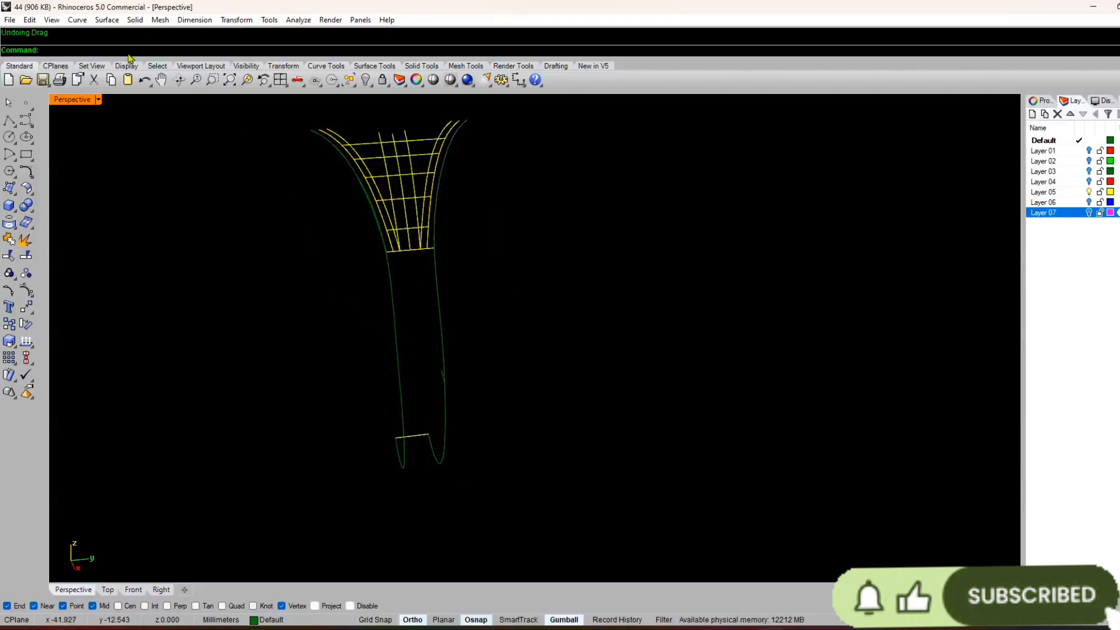
- In the Right view, show the positive-Y side curve's control points and nudge the one near the grid's lower edge slightly outward
left_click(167, 586)
scroll(435, 382, "down", 16)
right_click_drag(442, 381, 461, 324)
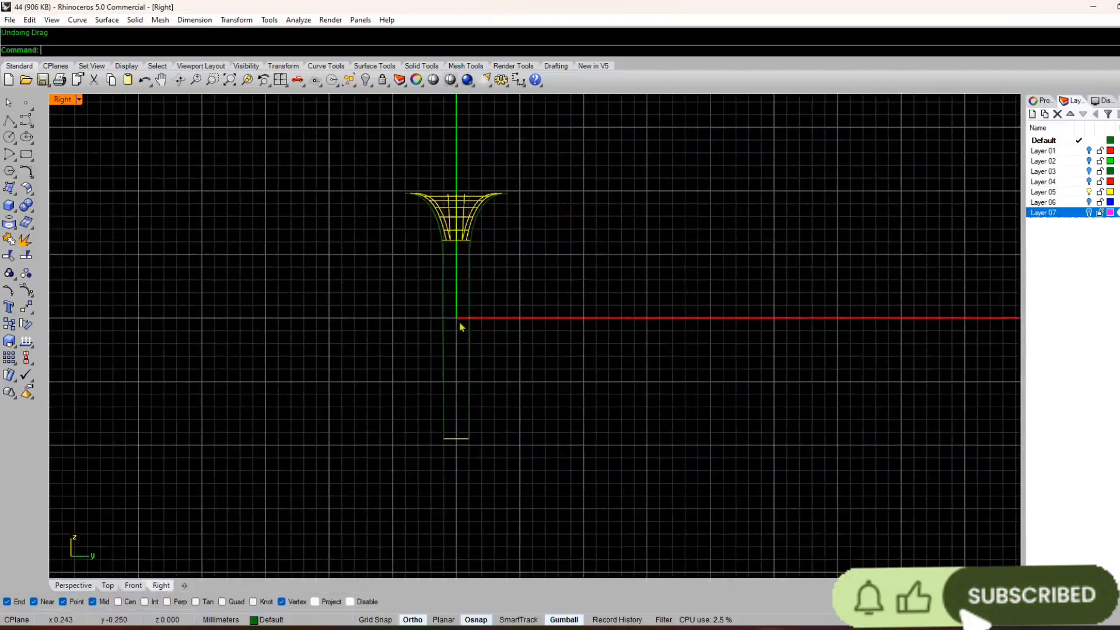
scroll(461, 321, "up", 10)
left_click(486, 285)
right_click_drag(488, 286, 492, 348)
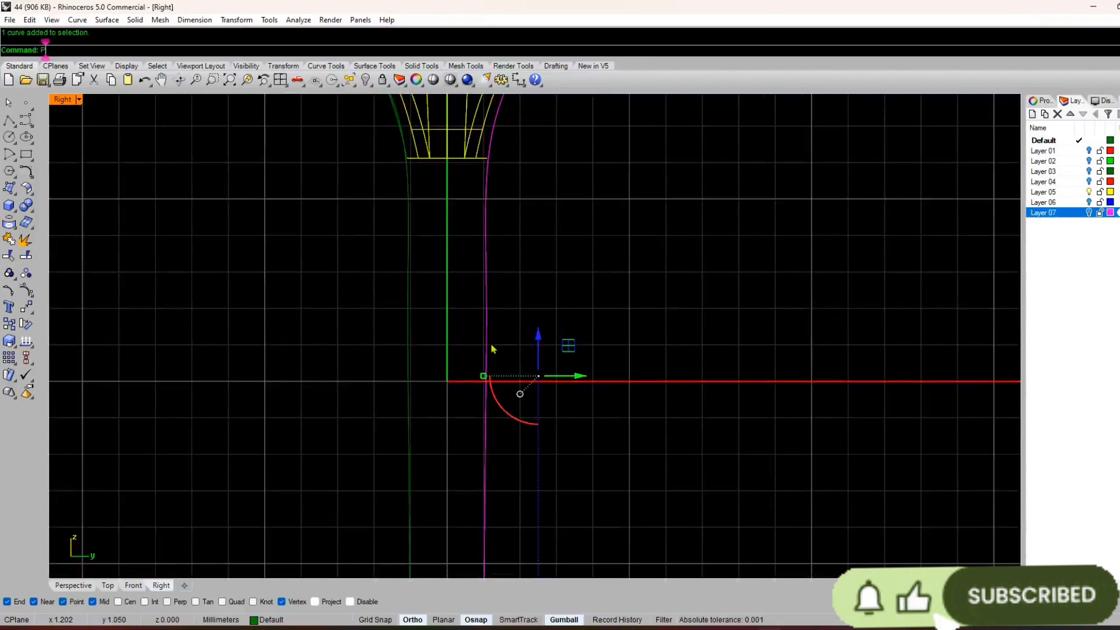
key("Return")
right_click_drag(475, 275, 468, 340)
scroll(490, 201, "up", 8)
left_click(437, 226)
left_click_drag(474, 226, 481, 227)
scroll(502, 206, "down", 10)
scroll(500, 211, "up", 2)
right_click_drag(493, 335, 483, 224)
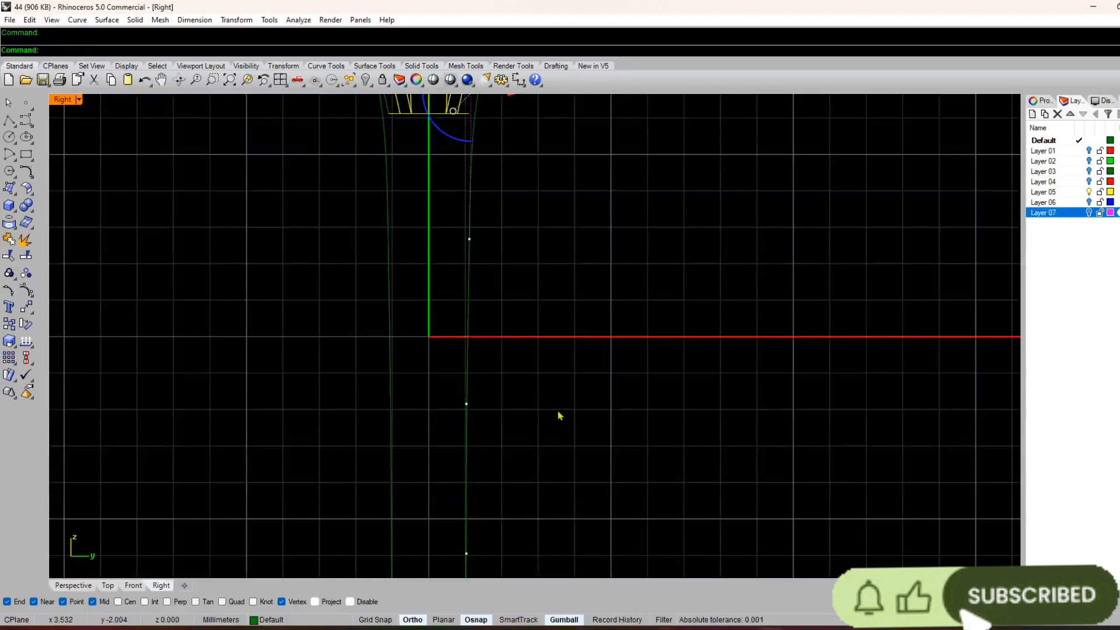
- Hide the construction grid in the Right view and turn off the side curve's control points
scroll(559, 415, "down", 5)
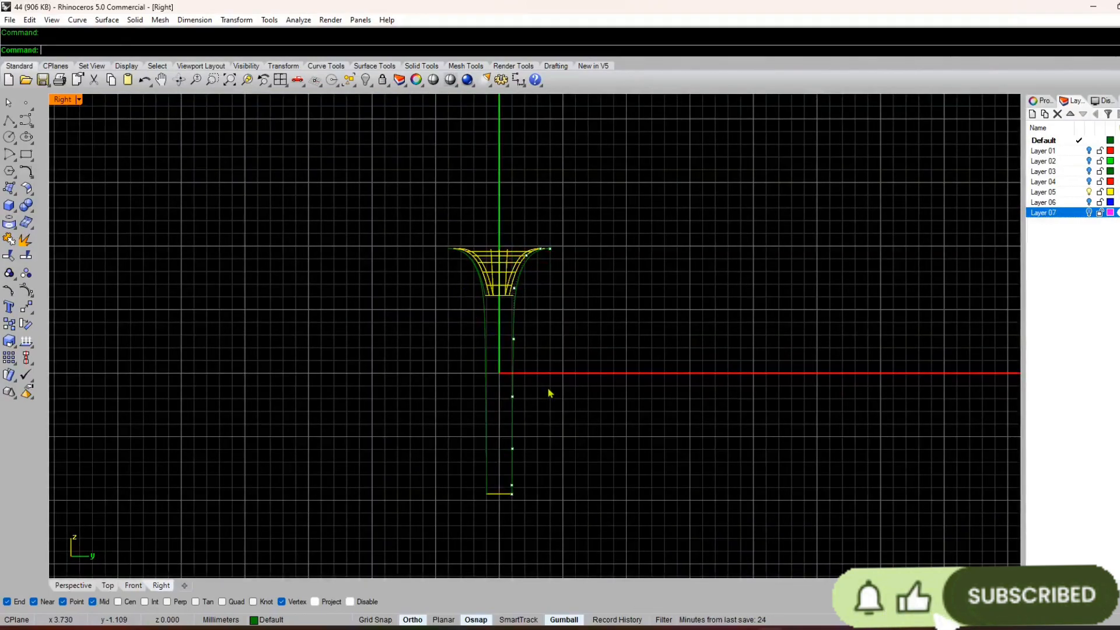
key("F7")
scroll(531, 369, "up", 8)
scroll(530, 367, "down", 6)
right_click_drag(513, 411, 541, 374)
scroll(542, 374, "up", 4)
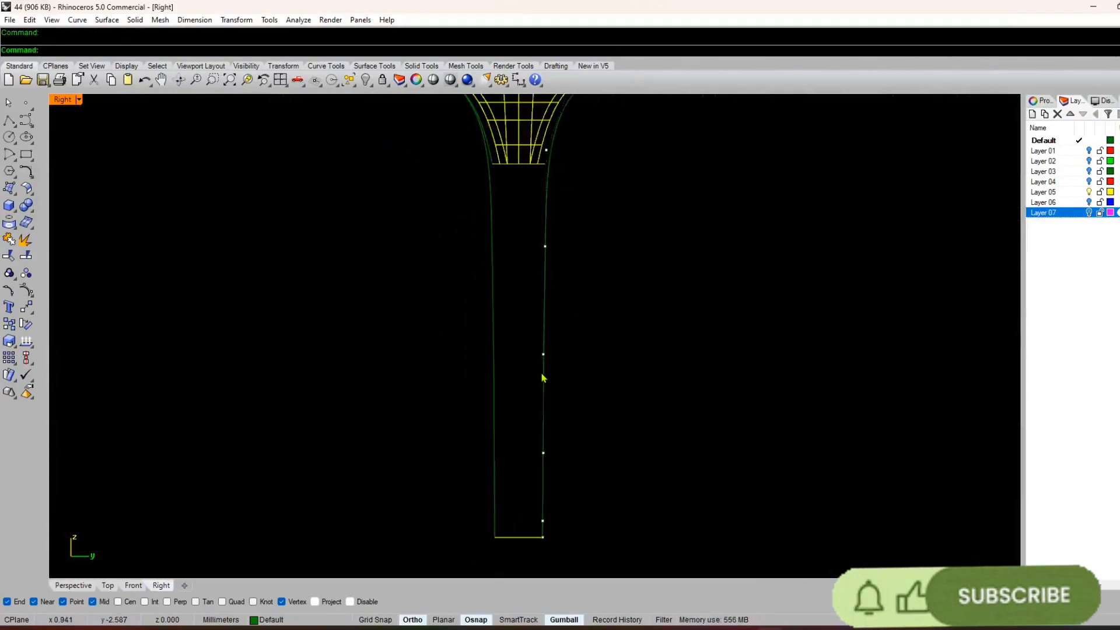
key("Escape")
scroll(542, 380, "down", 3)
scroll(519, 470, "up", 3)
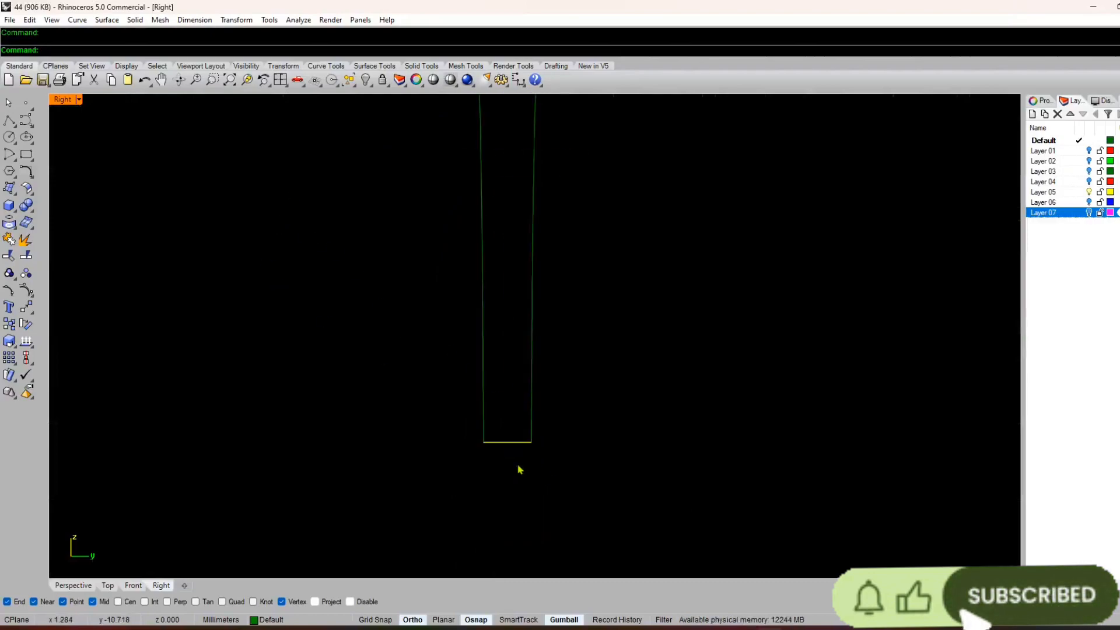
- Check the shank's width by drawing horizontal lines between its two side curves, and delete the mid-shank line
key("Return")
left_click(483, 443)
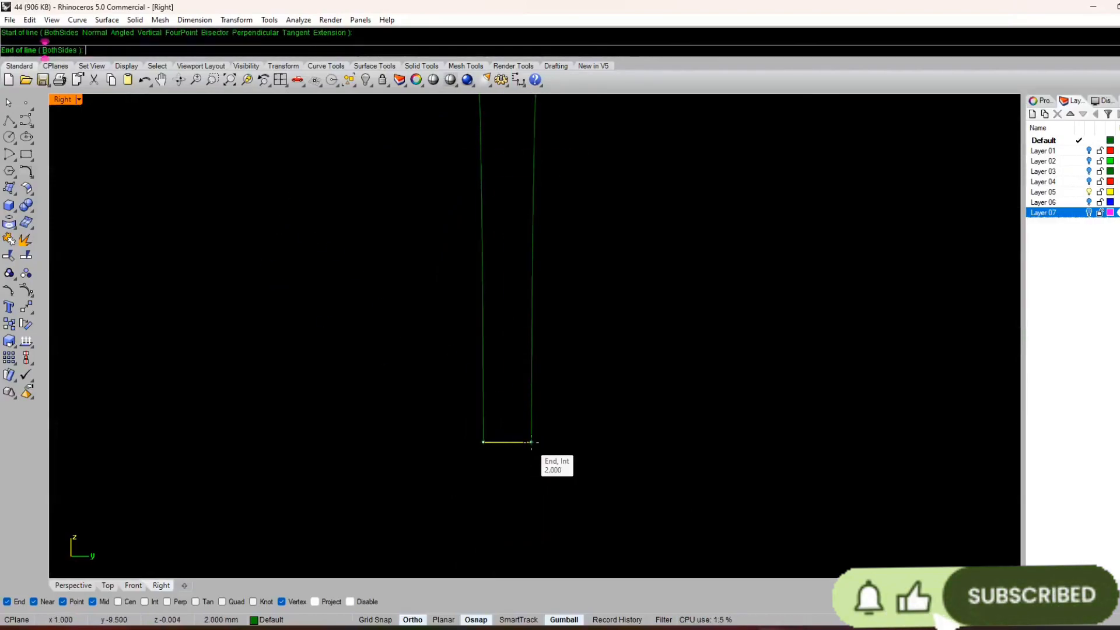
left_click(532, 442)
key("Return")
left_click(483, 390)
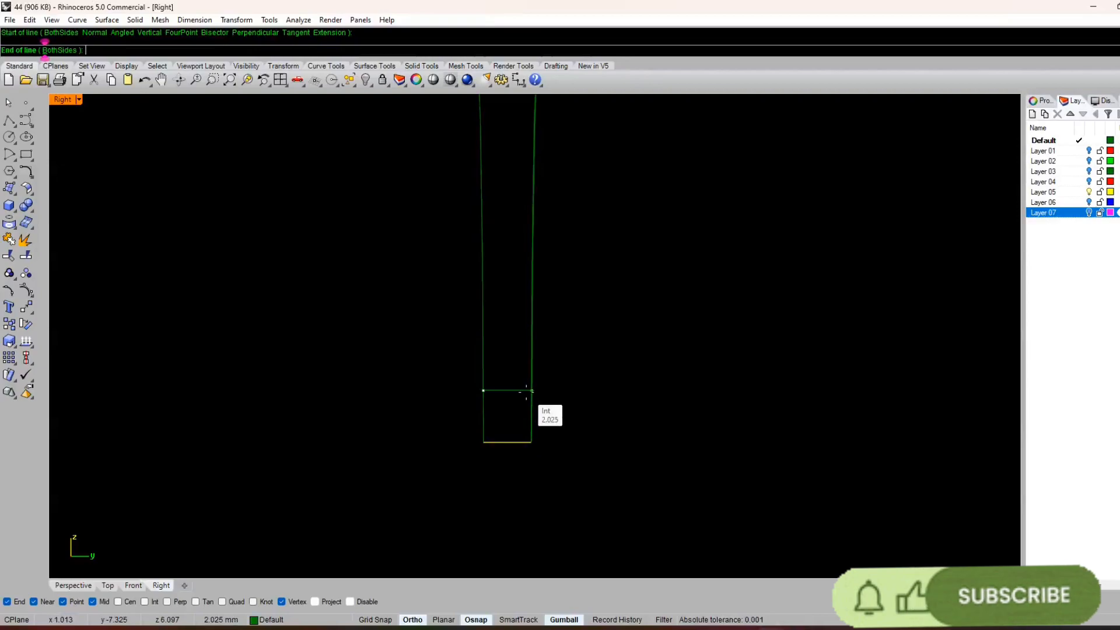
scroll(528, 389, "down", 4)
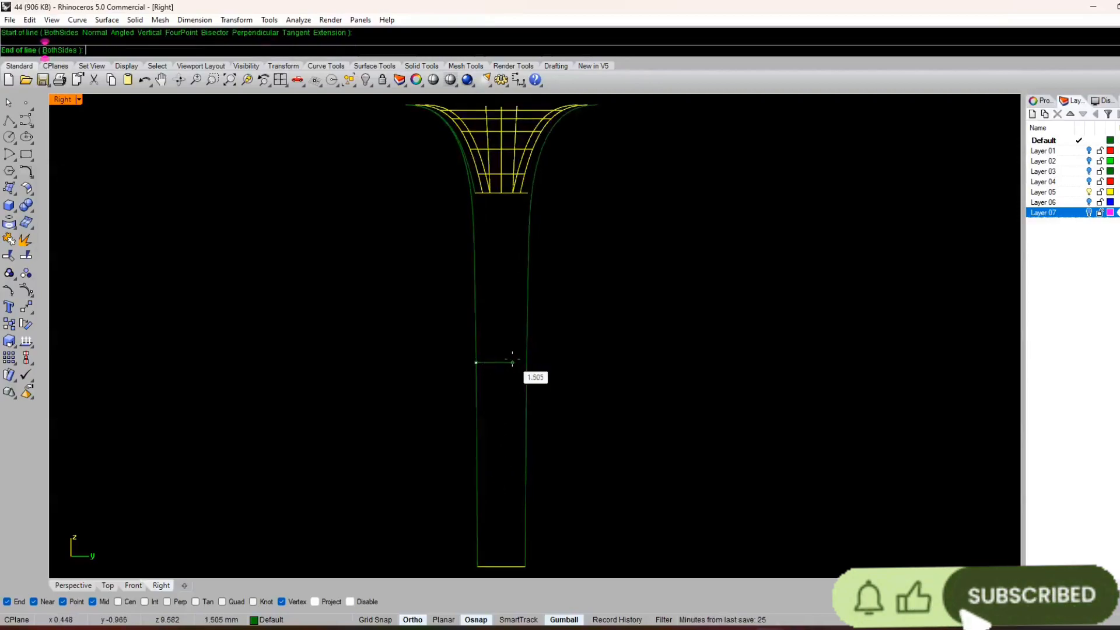
left_click(526, 362)
scroll(513, 393, "down", 3)
scroll(513, 394, "up", 4)
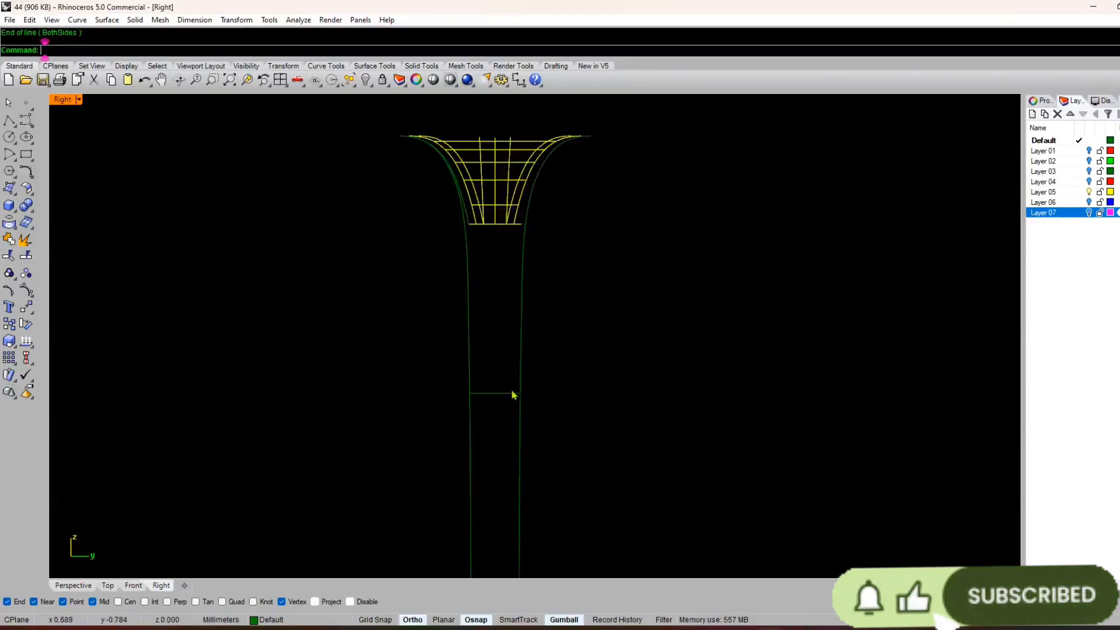
left_click(522, 395)
left_click(552, 425)
key("Delete")
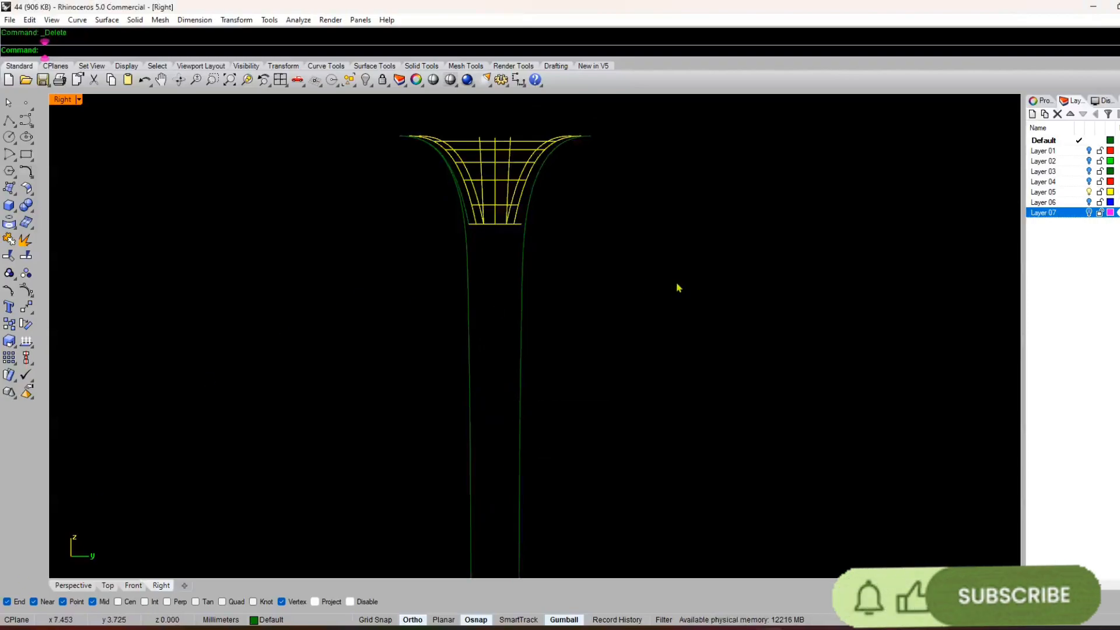
- Delete the rebuilt side curve and its mirrored copy from the ring
left_click_drag(583, 244, 423, 415)
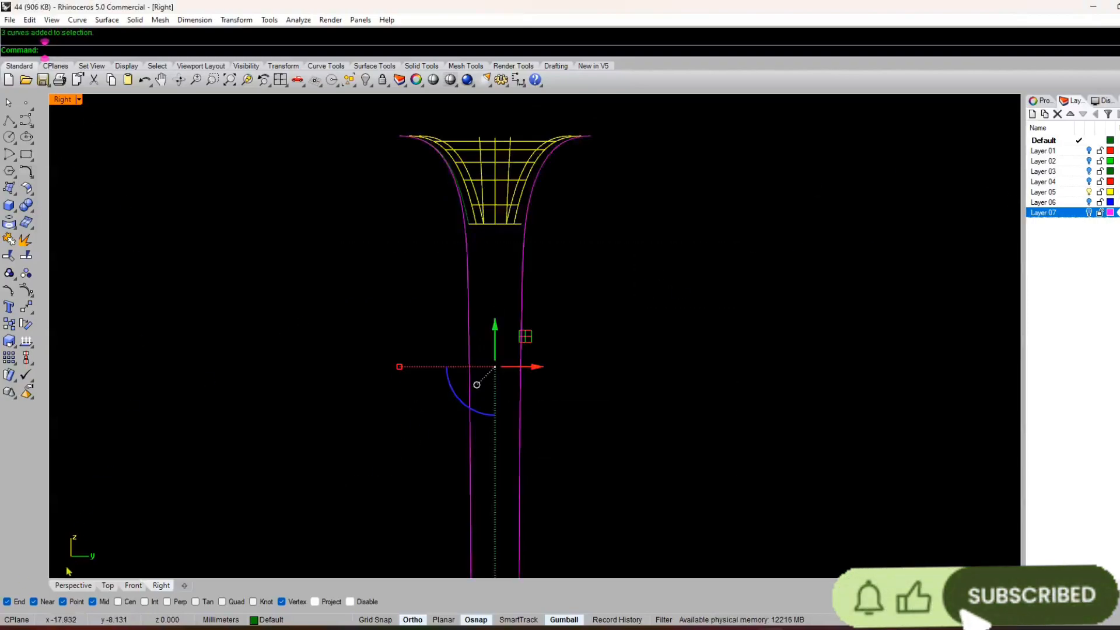
left_click(72, 585)
right_click_drag(562, 277, 532, 298)
key("Delete")
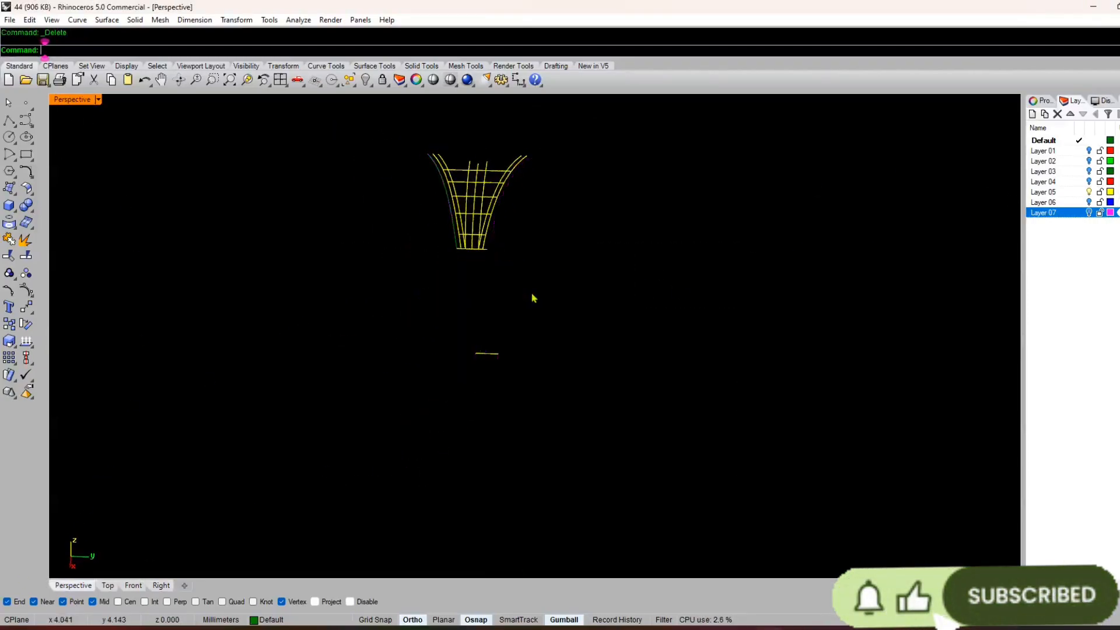
- Show Layer 01 and delete the leftover dark green edge curve on the grid's negative-Y side
left_click(1089, 150)
scroll(458, 236, "up", 4)
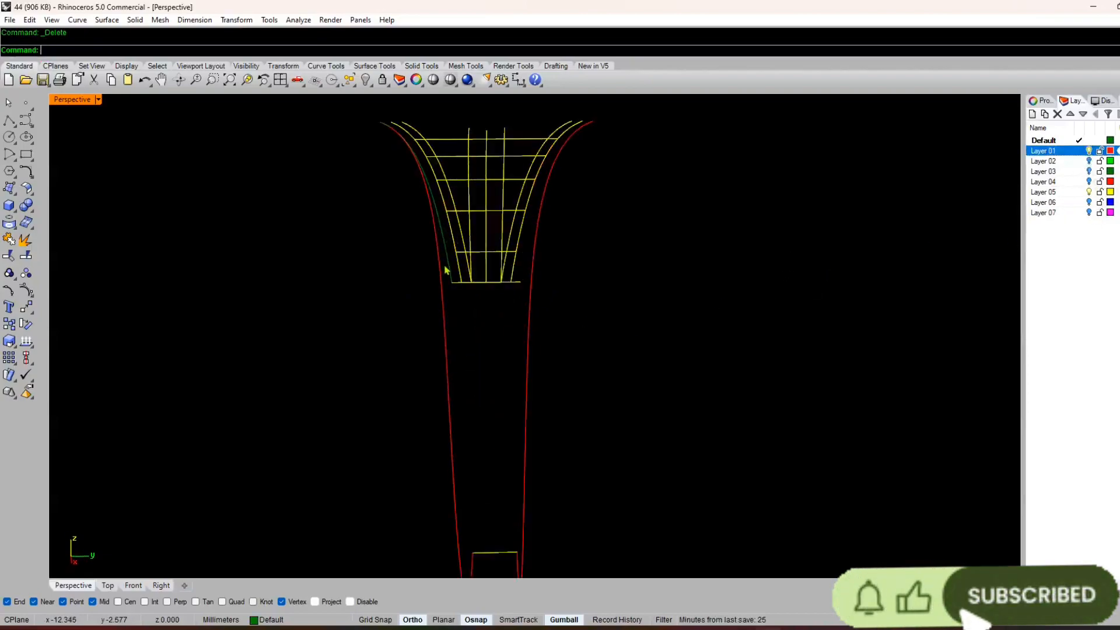
left_click(442, 239)
key("Delete")
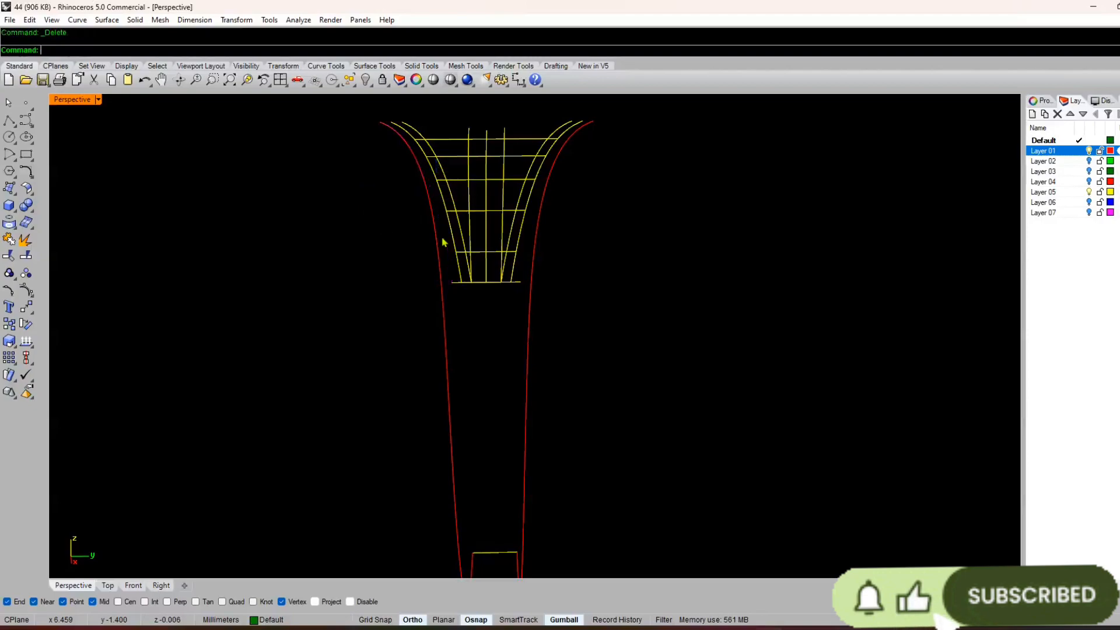
- Draw a horizontal line between the two red side curves at the height of the grid's lower edge
right_click_drag(453, 251, 428, 308)
scroll(472, 272, "down", 5)
scroll(475, 289, "up", 7)
right_click(475, 288)
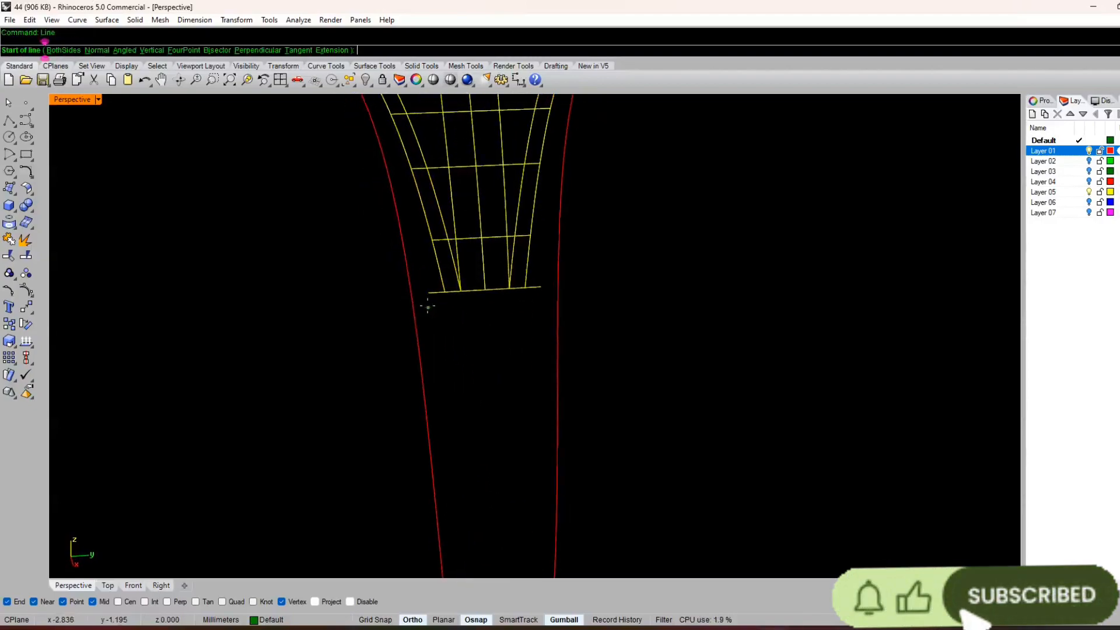
scroll(424, 300, "up", 6)
left_click(405, 291)
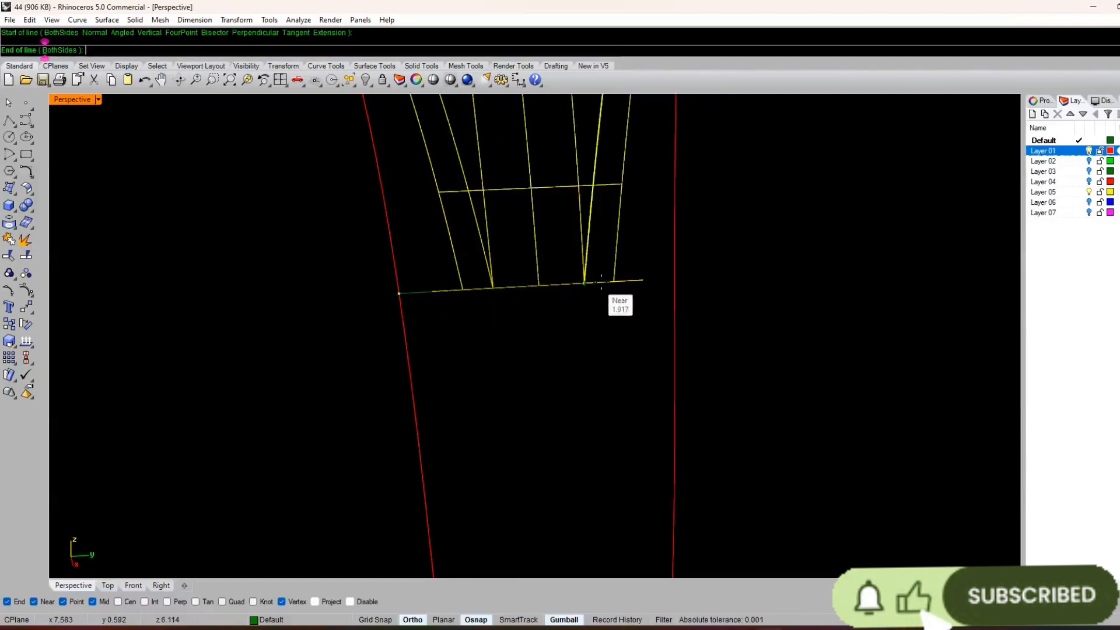
left_click(676, 282)
- Split both red side curves with the horizontal line at the grid's lower edge
mouse_move(676, 281)
right_mouse_down()
mouse_move(608, 320)
mouse_move(644, 318)
right_mouse_up()
left_click_drag(689, 350, 439, 420)
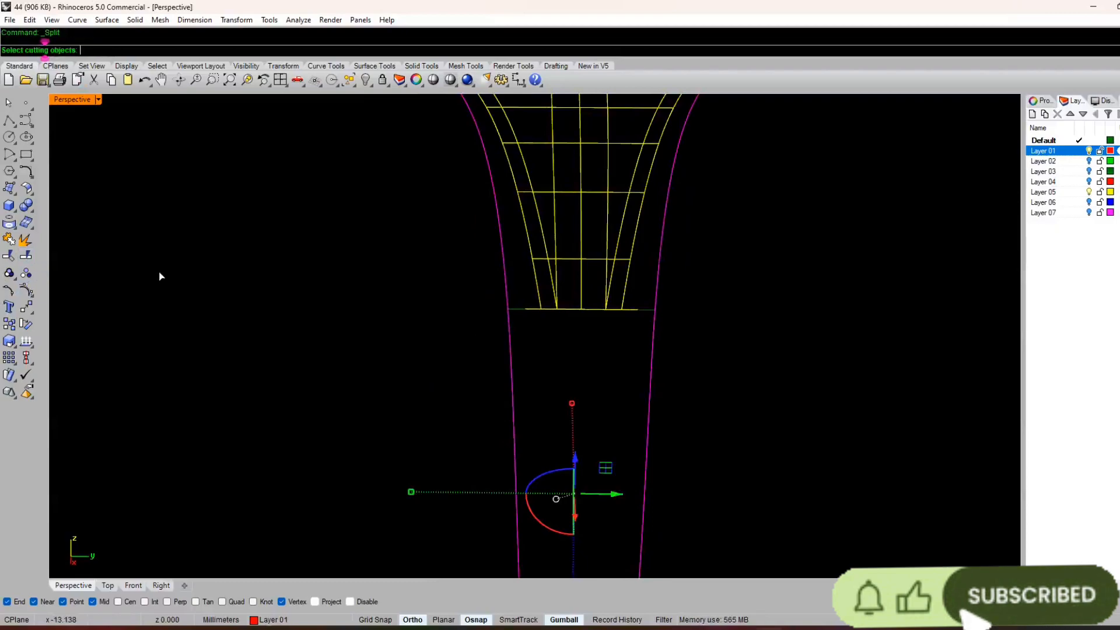
left_click(648, 310)
key("Return")
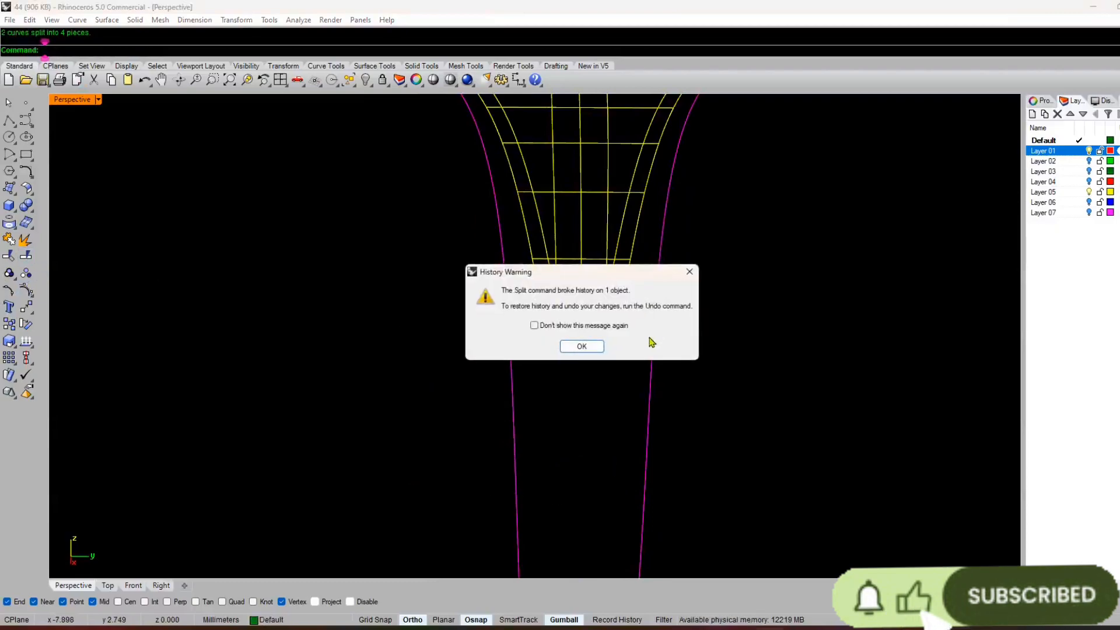
left_click(594, 350)
left_click(653, 345)
left_click(512, 363)
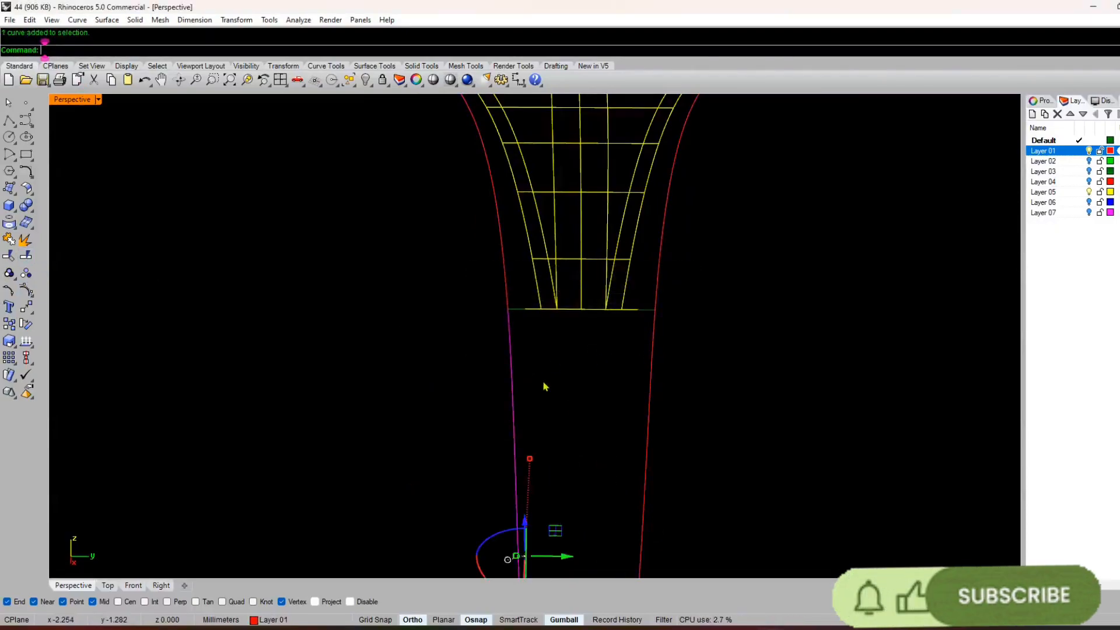
- Hide Layer 05 with the yellow grid curves
scroll(586, 395, "down", 9)
right_click_drag(585, 395, 608, 308)
scroll(607, 312, "up", 13)
left_click_drag(657, 341, 619, 349)
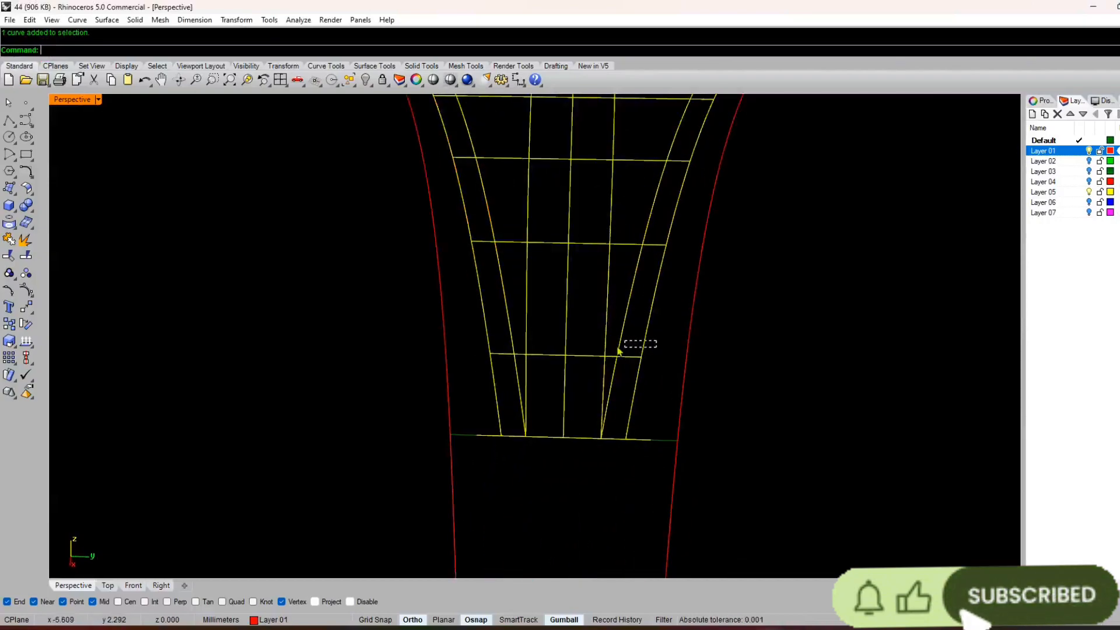
scroll(520, 269, "down", 5)
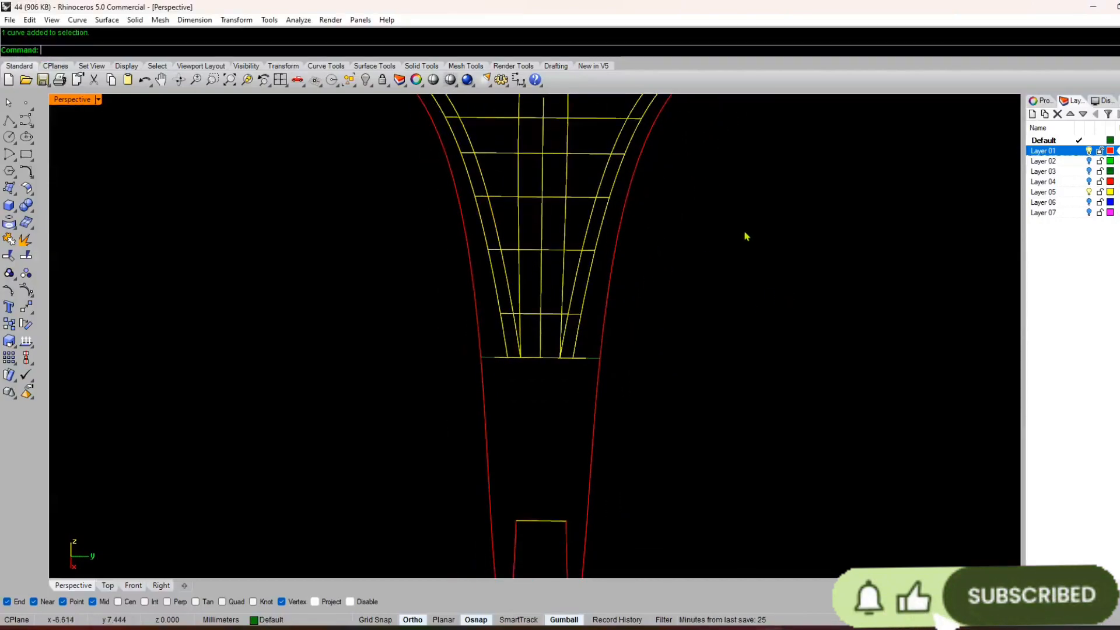
left_click(1089, 192)
- Create a Sweep 2 Rails surface using the two upper side curve segments as rails and the horizontal line as cross section
scroll(752, 361, "down", 4)
right_click_drag(752, 361, 718, 350)
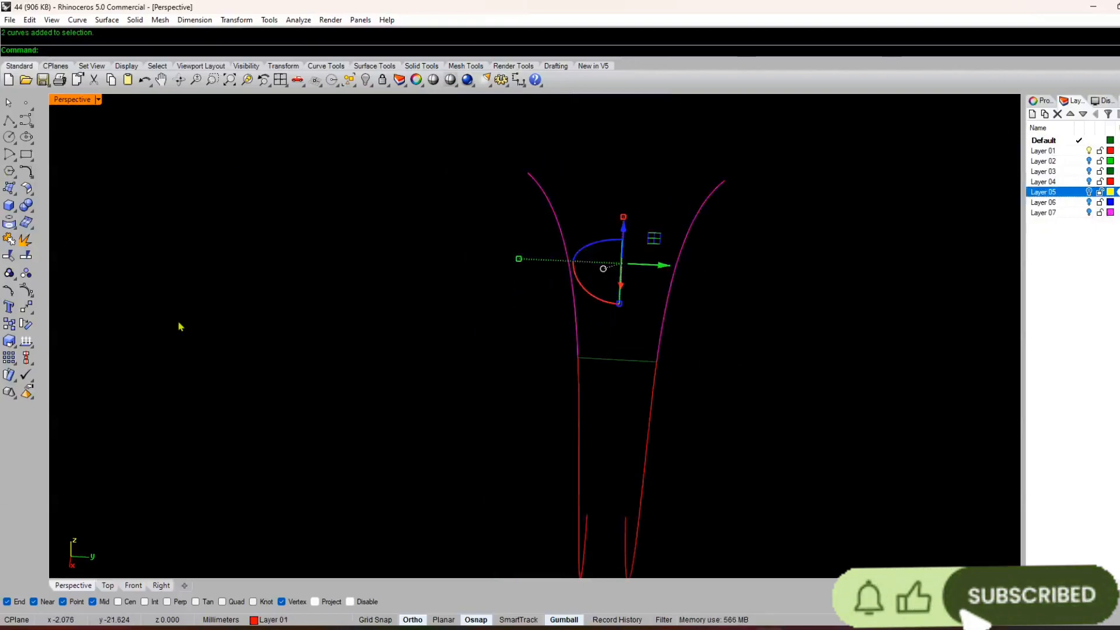
left_click(107, 21)
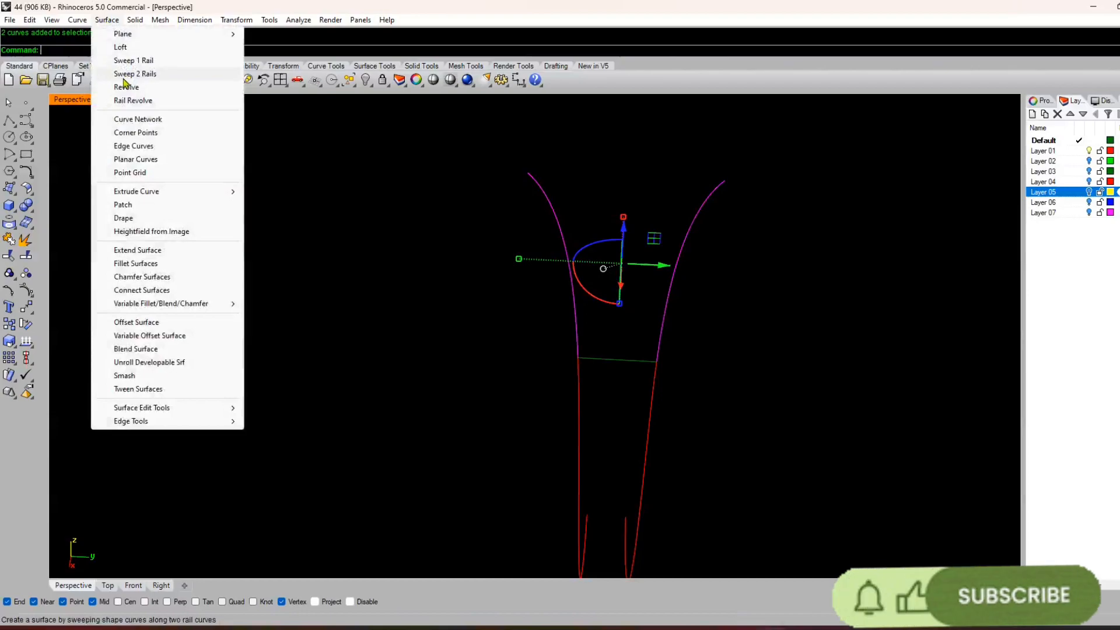
left_click(125, 77)
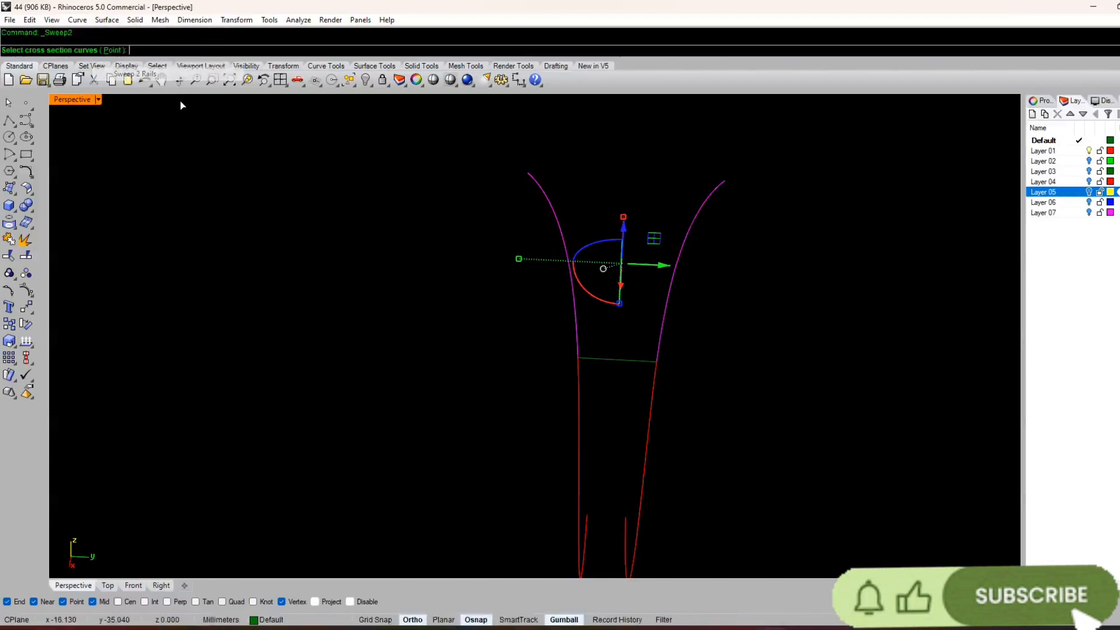
left_click(615, 362)
key("Return")
left_click(538, 410)
scroll(472, 377, "down", 4)
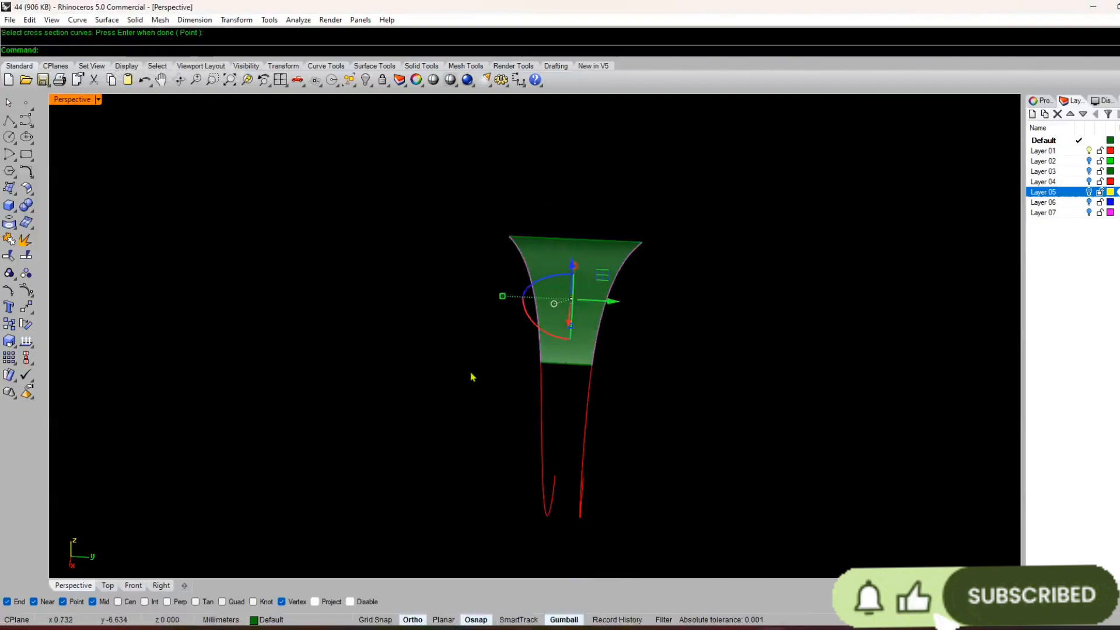
left_click(473, 377)
- Inspect the swept surface from several angles and show Layer 04 with the flat red pattern
right_click_drag(651, 347, 627, 323)
scroll(551, 315, "up", 5)
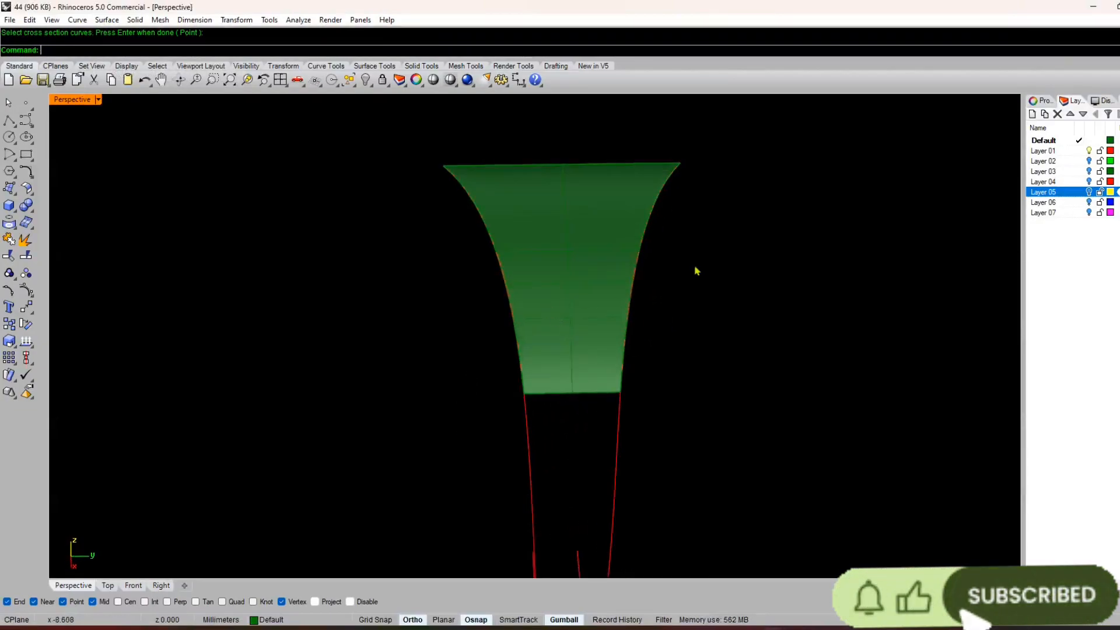
right_click_drag(756, 285, 1016, 221)
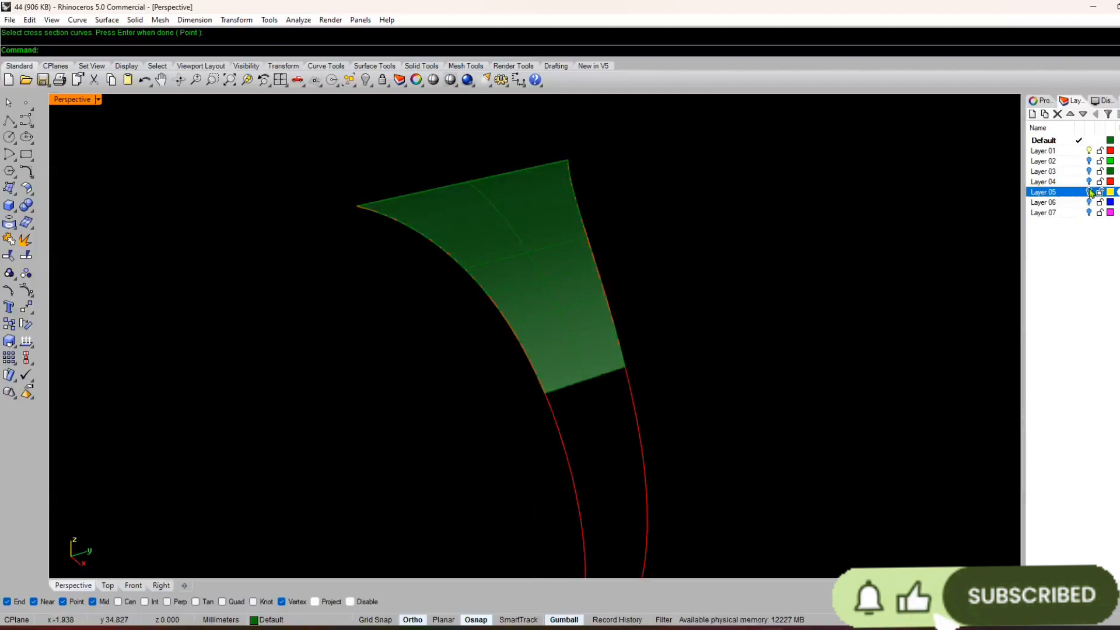
left_click(1089, 181)
scroll(761, 284, "down", 7)
right_click_drag(761, 291, 752, 336)
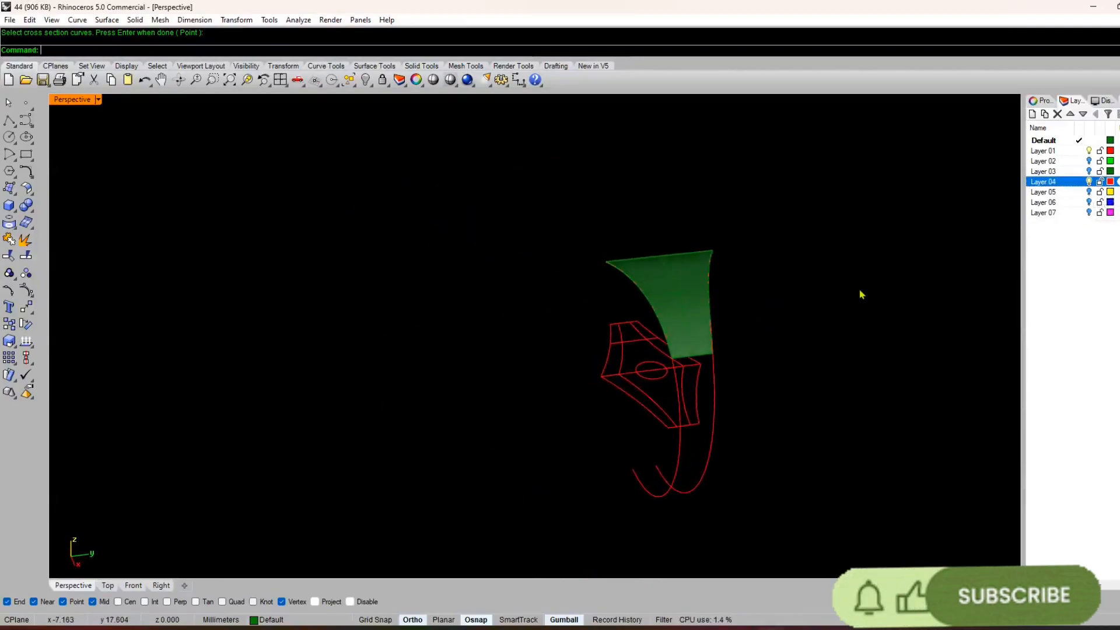
- Hide Layer 04 and show Layer 06 with the flat blue grid pattern beside the swept surface
left_click(1089, 181)
left_click(1089, 212)
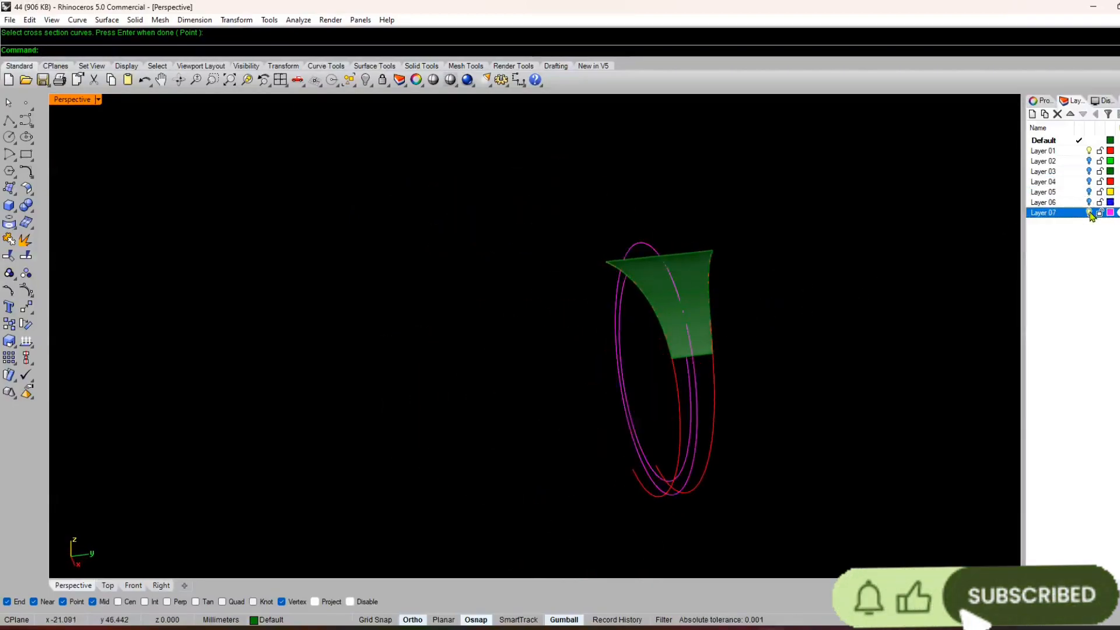
left_click(1089, 192)
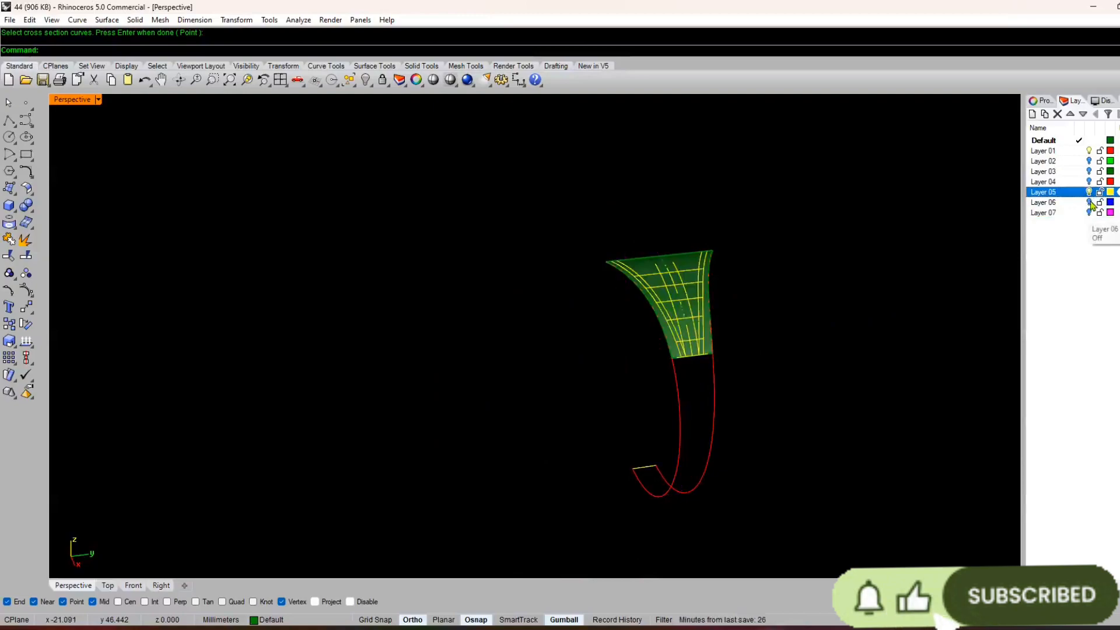
left_click(1090, 202)
left_click(1089, 192)
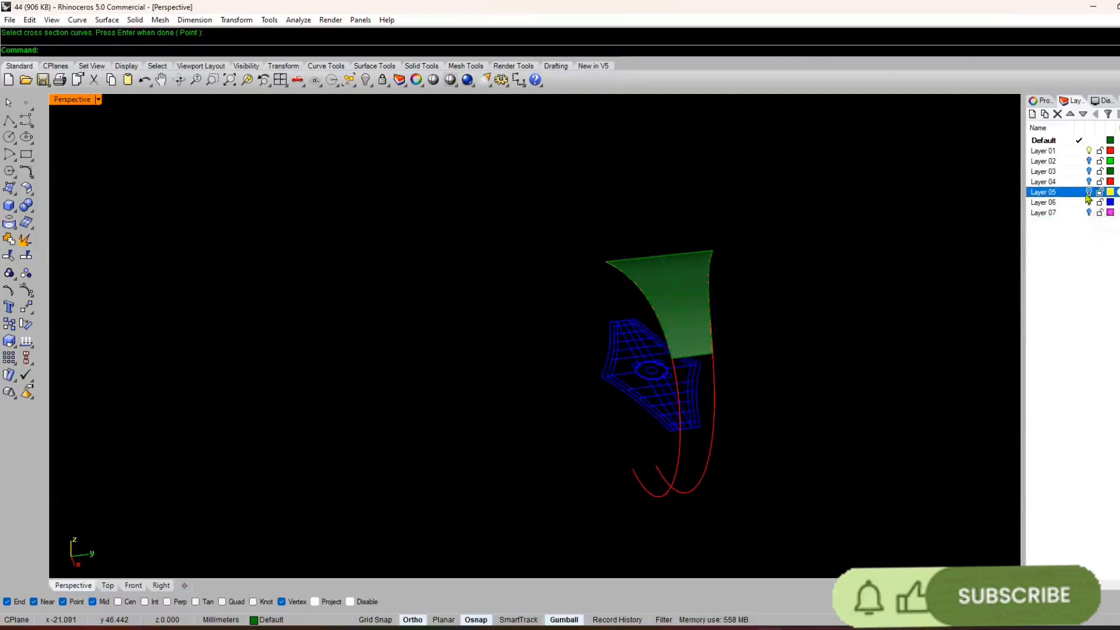
- Examine the flat blue pattern's grid and border lines against the swept surface from several angles
right_click_drag(586, 458, 470, 338)
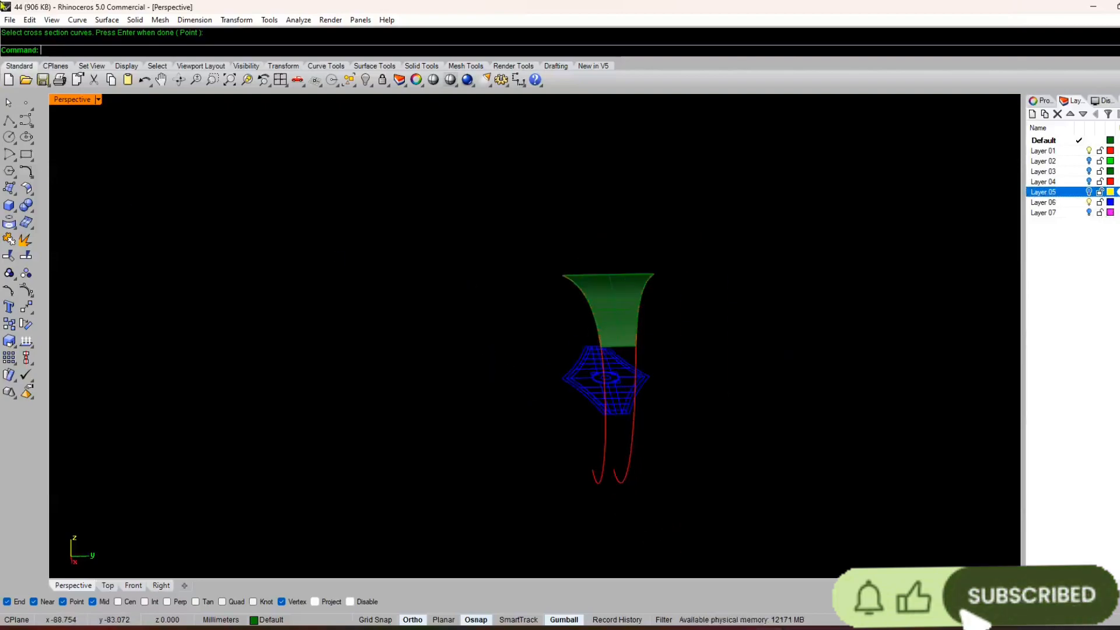
left_click(281, 80)
double_click(552, 100)
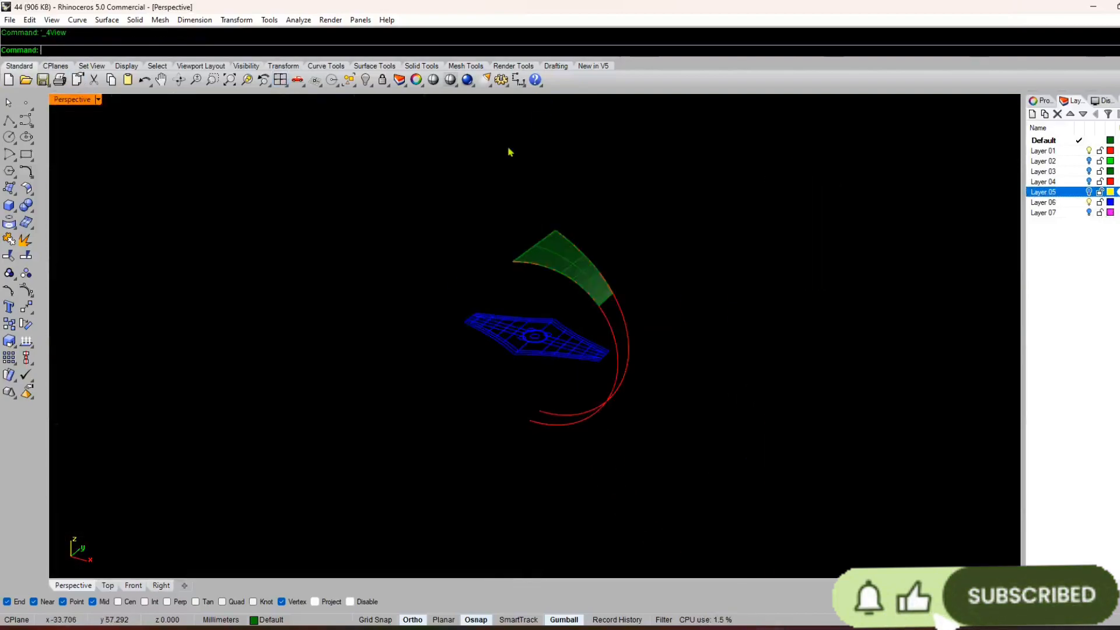
right_click_drag(525, 365, 444, 376)
scroll(529, 320, "up", 5)
right_click_drag(532, 319, 510, 392)
scroll(510, 393, "up", 3)
left_click(449, 383)
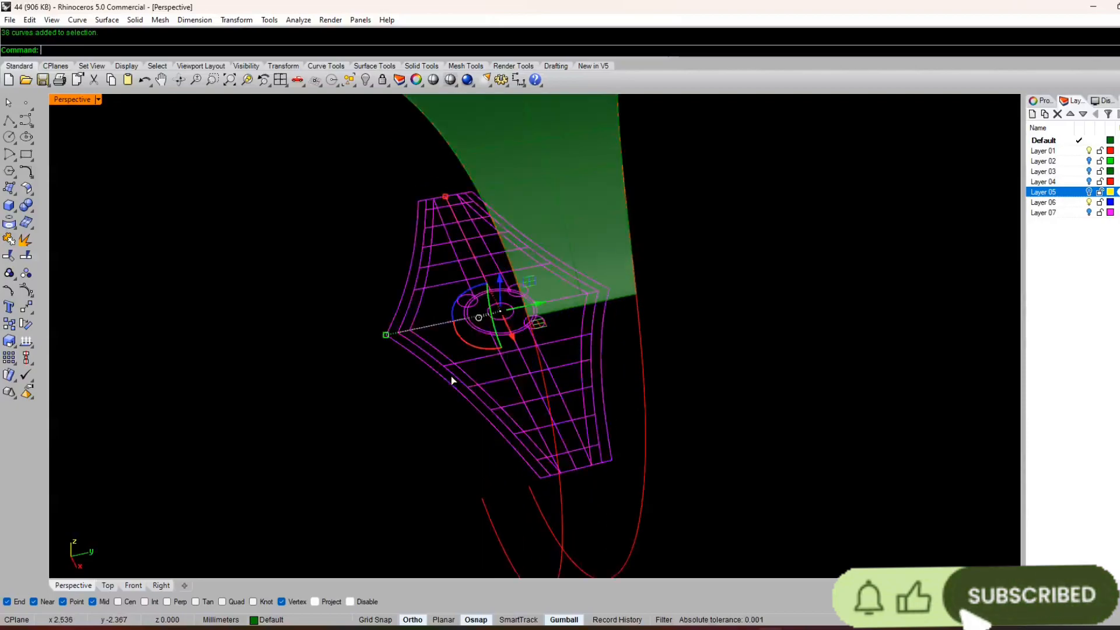
right_click_drag(401, 485, 415, 438)
left_click(423, 414)
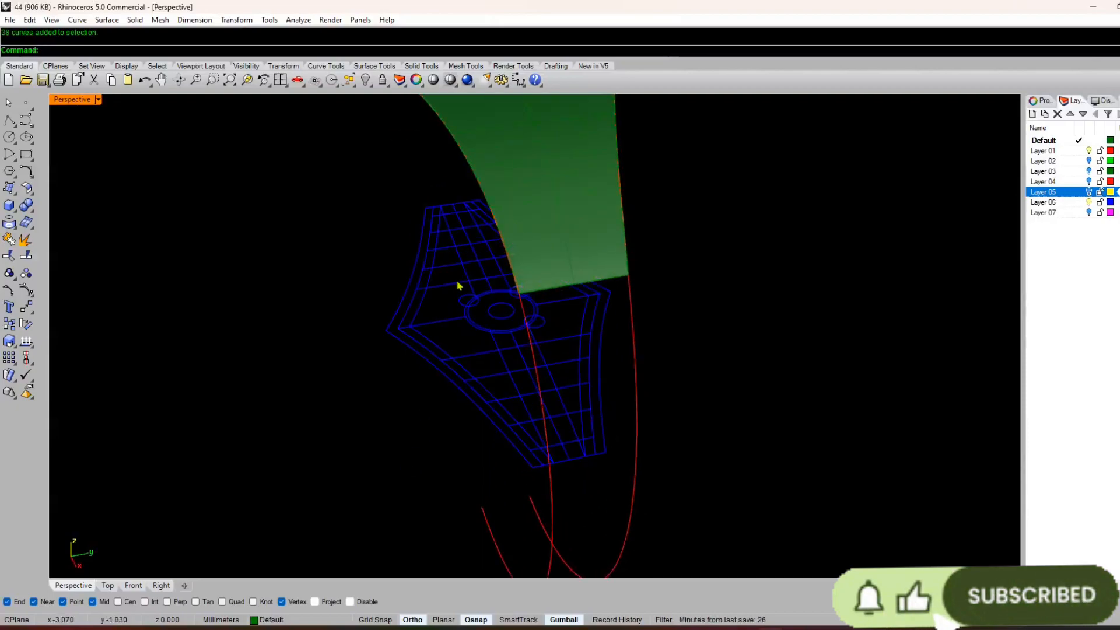
- Try offsetting the swept surface's right side curve inward on the surface by 0.7 mm
right_click_drag(458, 286, 582, 242)
left_click(581, 240)
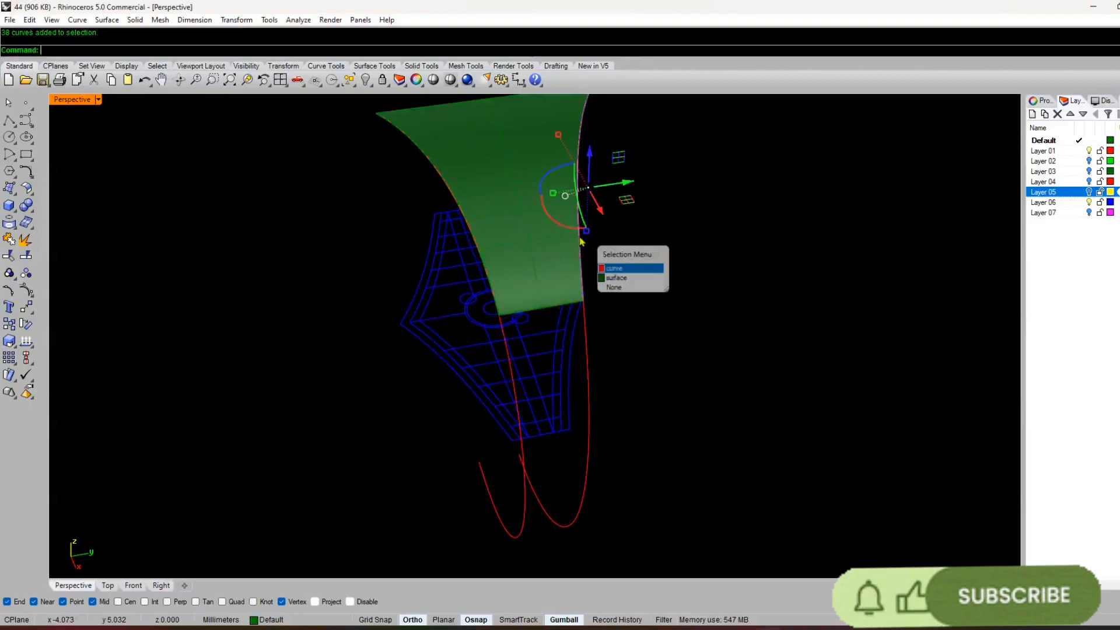
key("Return")
left_click(548, 245)
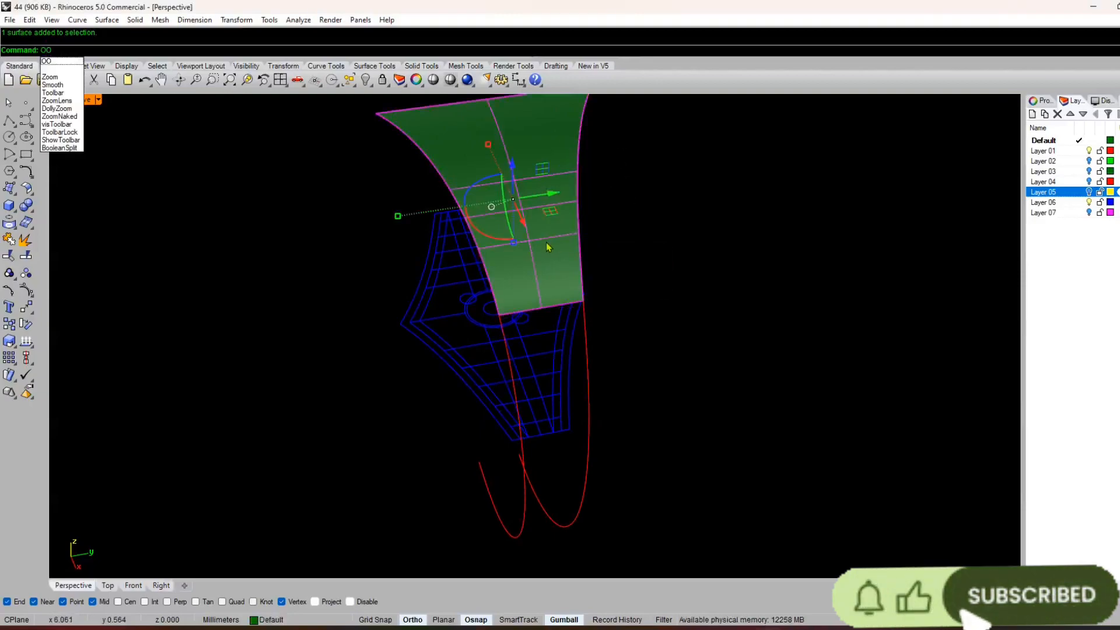
key("Return")
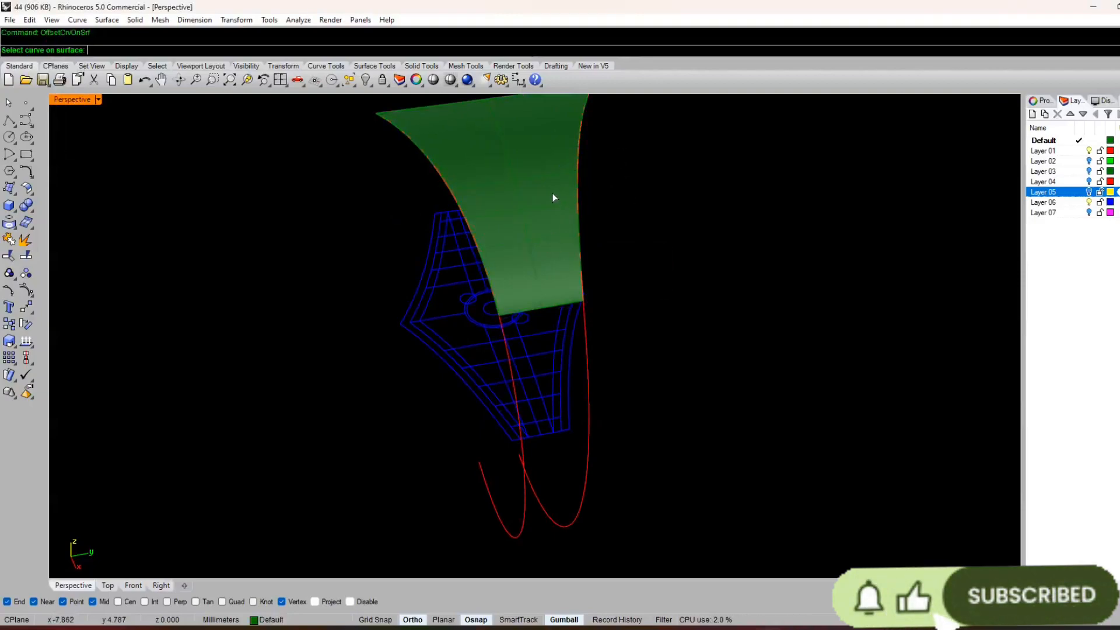
right_click_drag(540, 240, 508, 279)
left_click(559, 233)
key("Return")
left_click(514, 234)
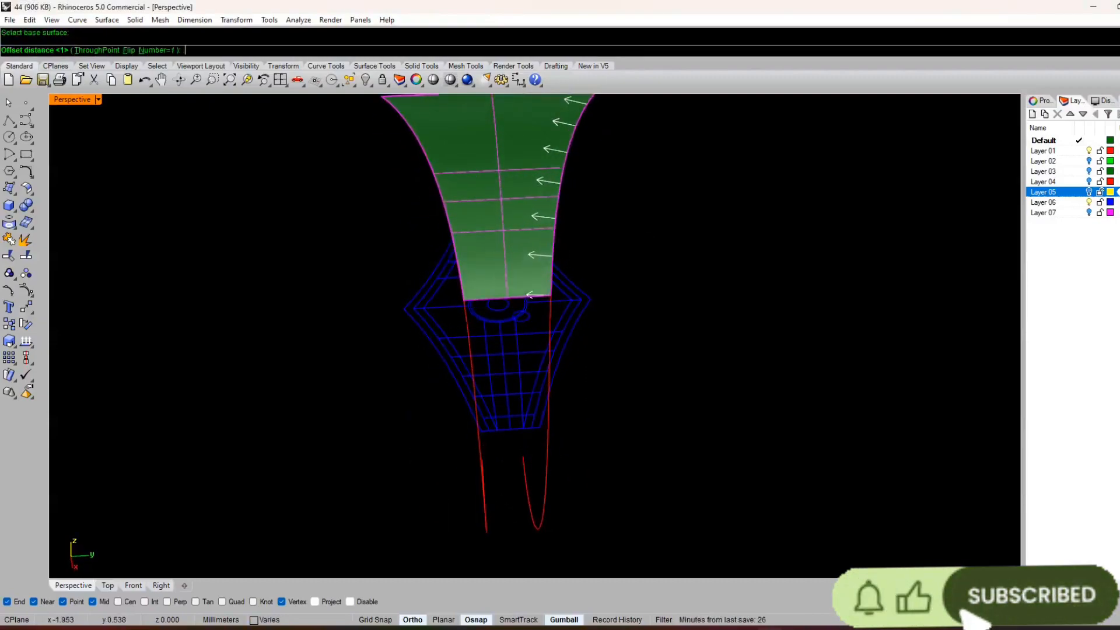
key("Return")
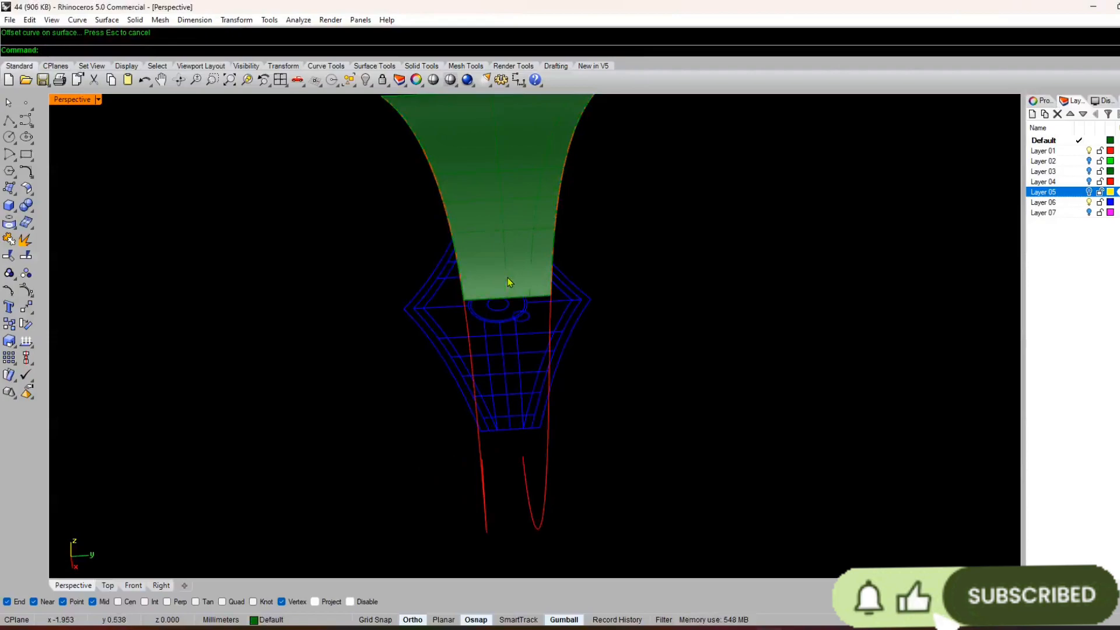
- Offset the swept surface's right side curve inward on the surface by 0.8 mm
right_click_drag(450, 301, 488, 199)
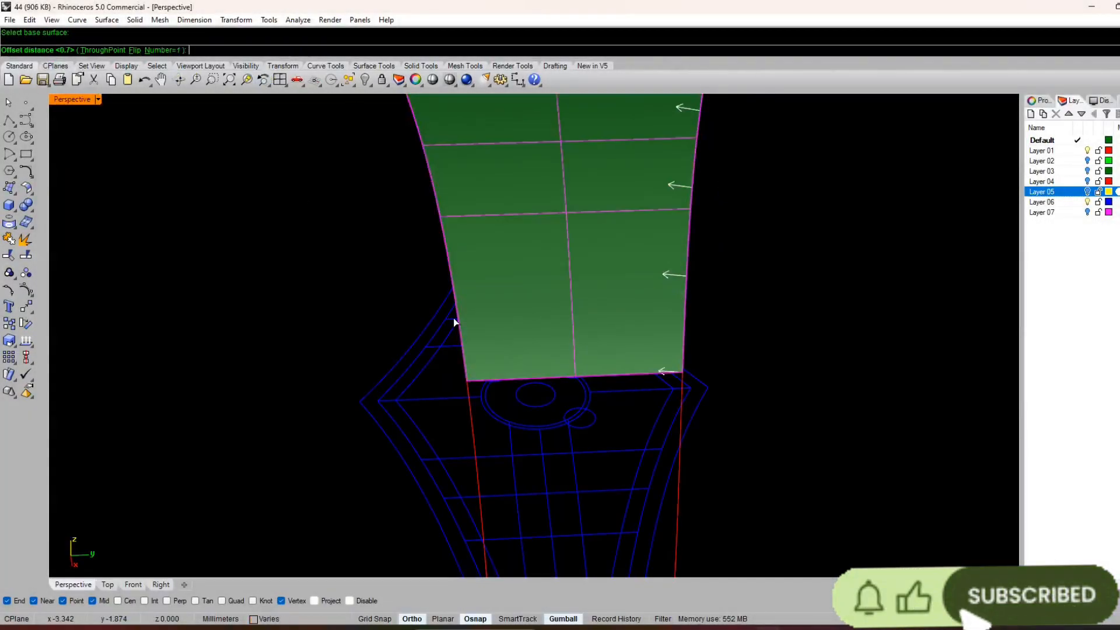
scroll(471, 422, "down", 6)
right_click_drag(475, 409, 493, 356)
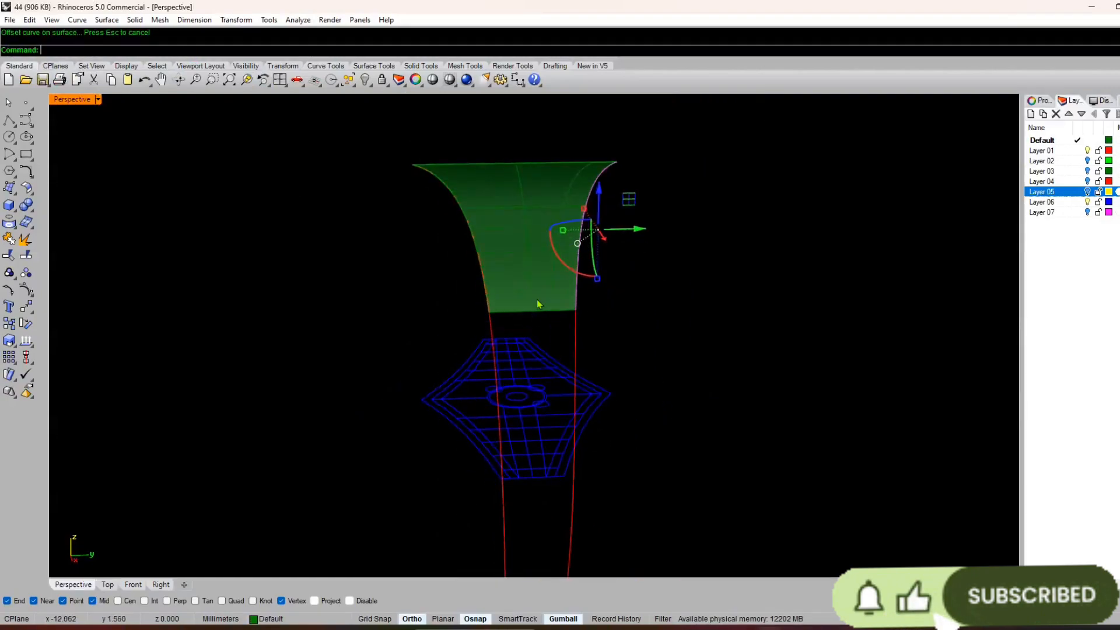
right_click(543, 292)
left_click(555, 259)
right_click(555, 259)
- Offset the surface's left side curve on the surface by 0.8 mm, flipping the direction so it runs inward
scroll(539, 248, "up", 5)
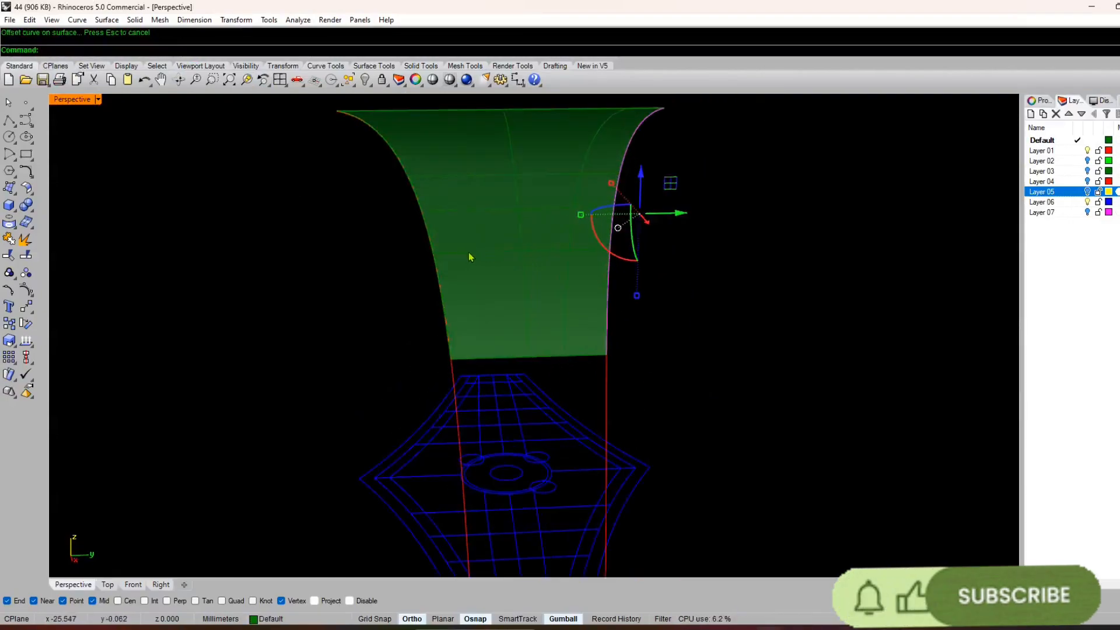
left_click(435, 260)
left_click(463, 286)
left_click(450, 238)
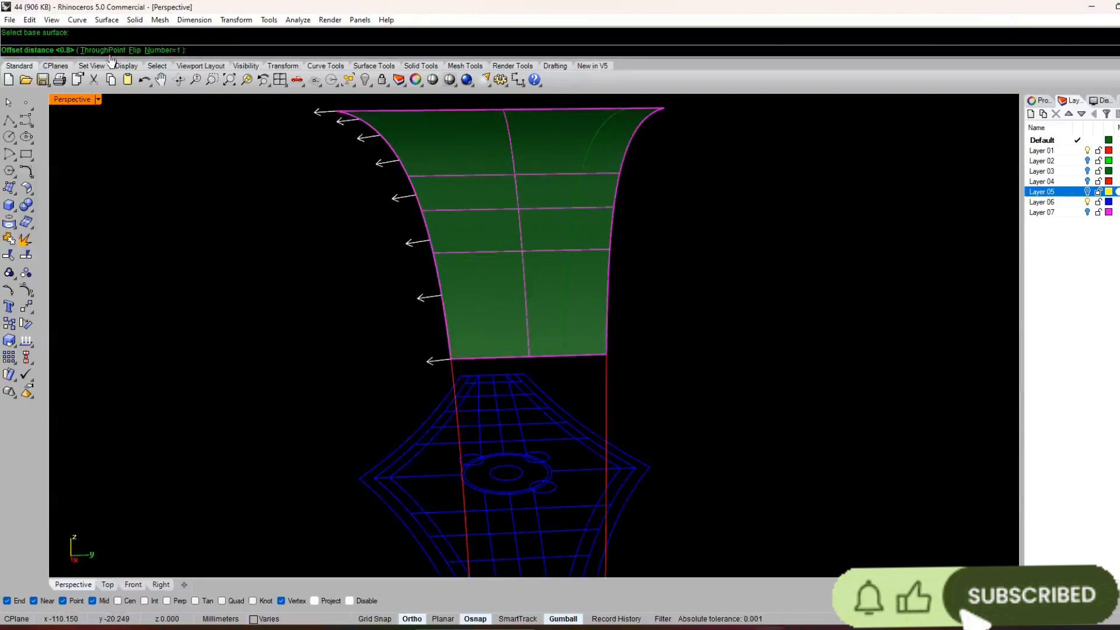
left_click(135, 51)
right_click(454, 193)
left_click(768, 280)
right_click_drag(759, 283, 554, 265)
scroll(635, 216, "down", 5)
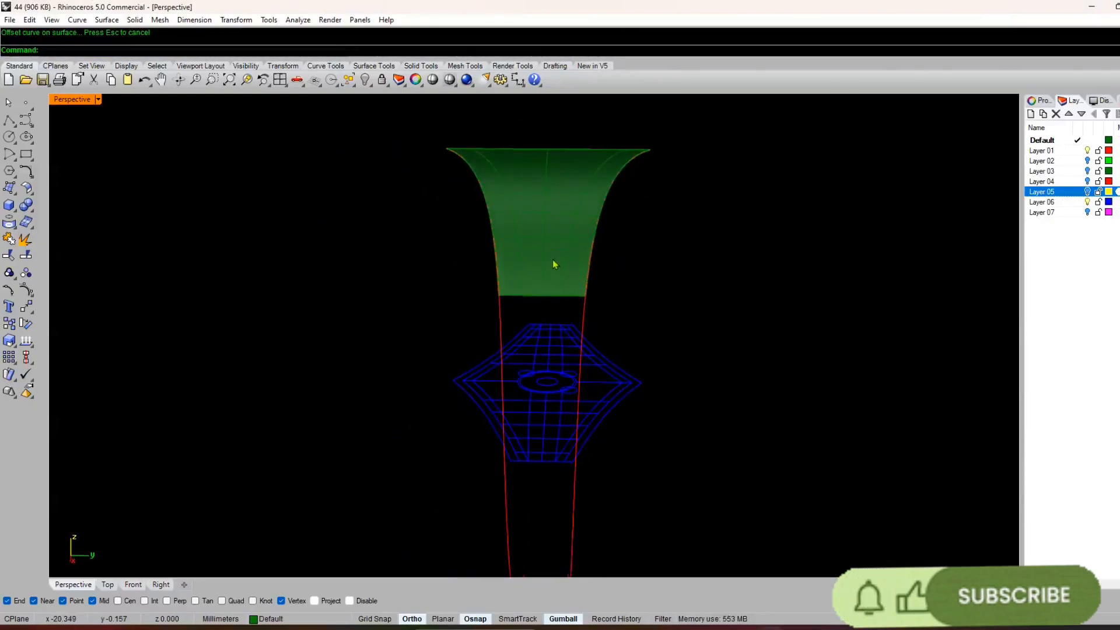
- Extract a U-direction isocurve from the swept surface, placed on its lower edge left of the centre
scroll(570, 322, "up", 2)
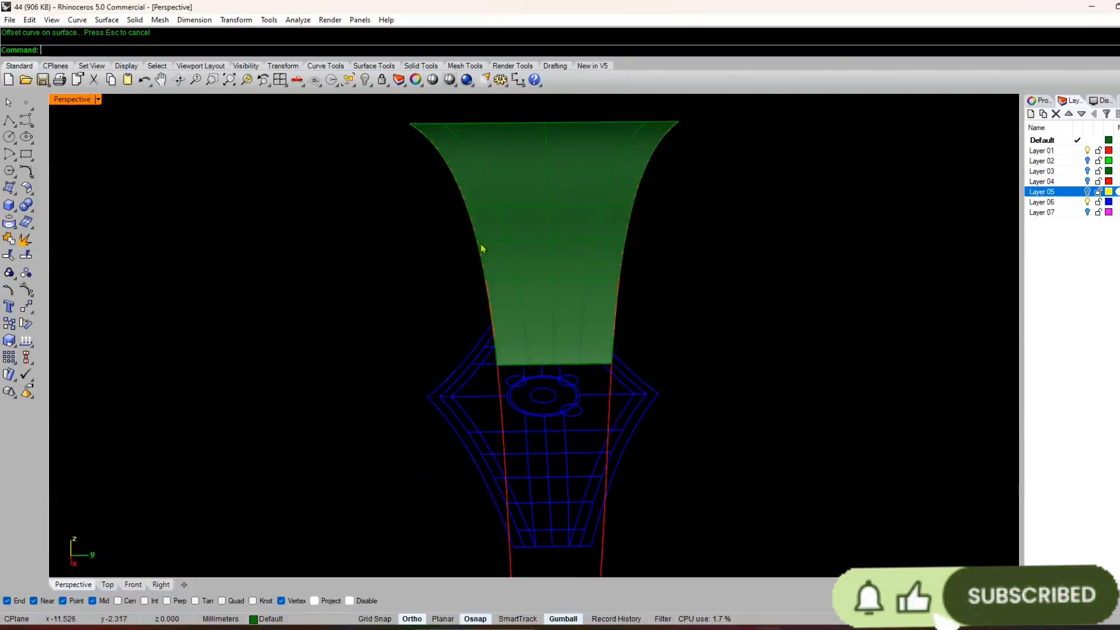
left_click(507, 172)
type("D1")
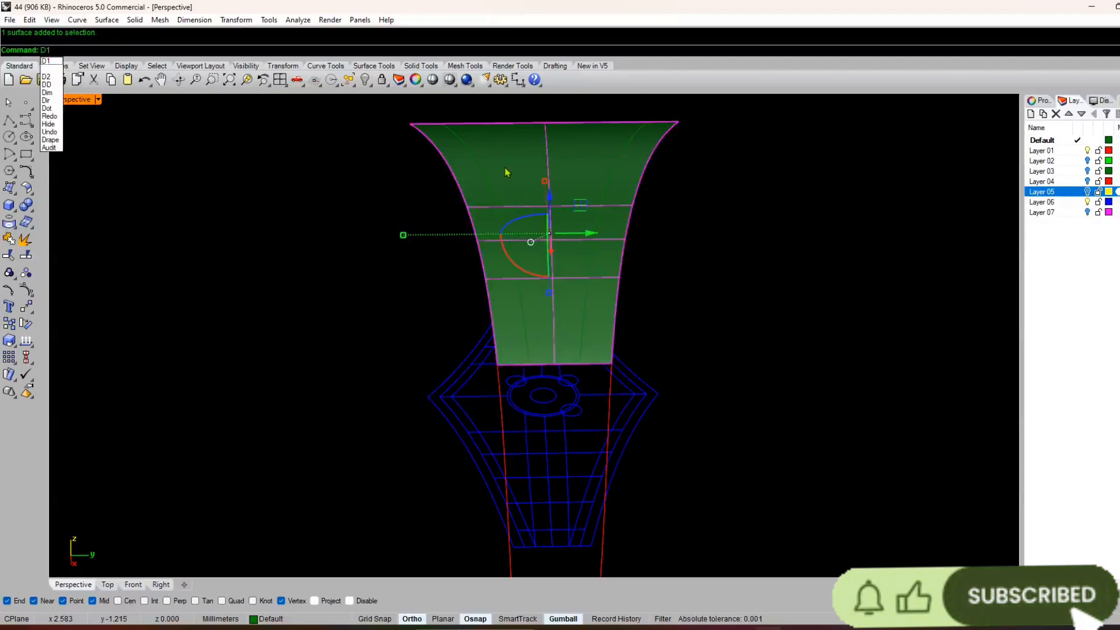
key("Return")
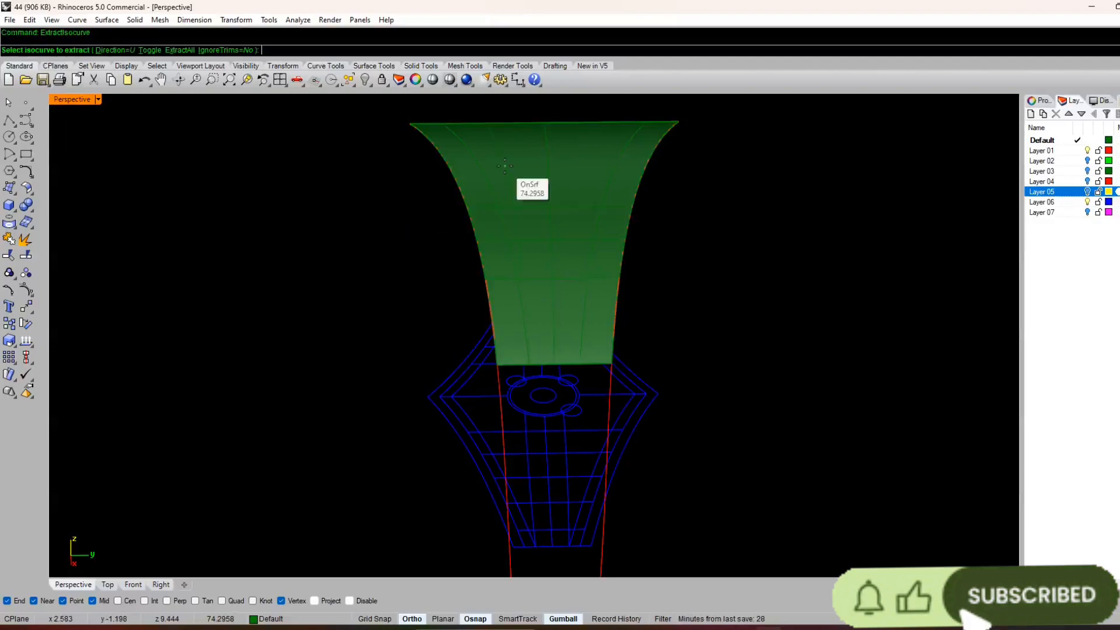
scroll(501, 315, "up", 3)
scroll(555, 356, "down", 4)
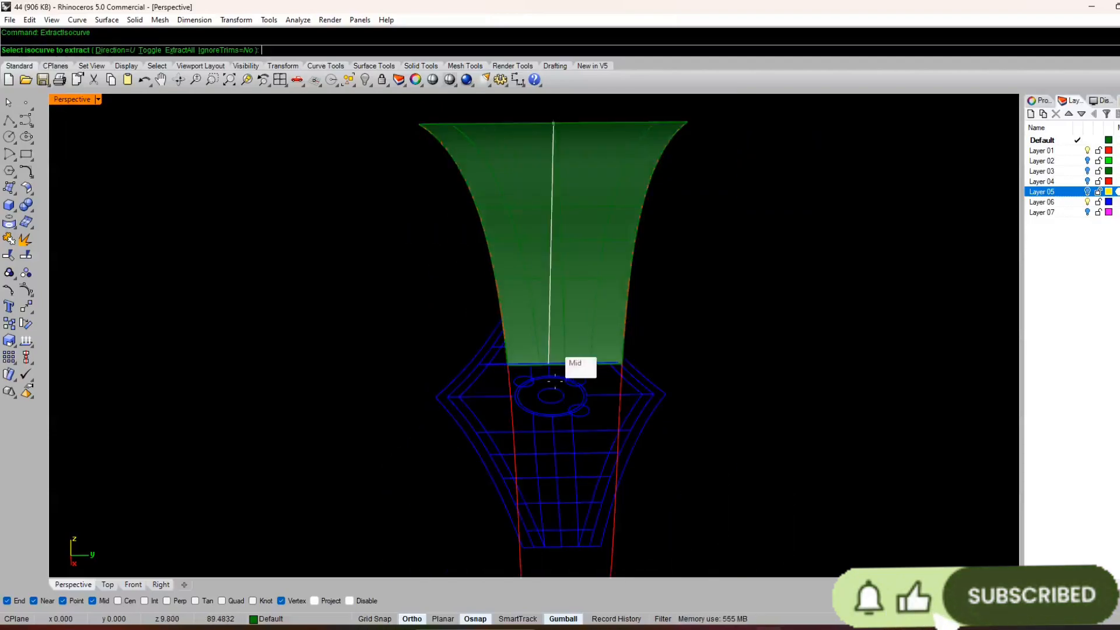
scroll(541, 369, "up", 2)
left_click(541, 361)
right_click(544, 367)
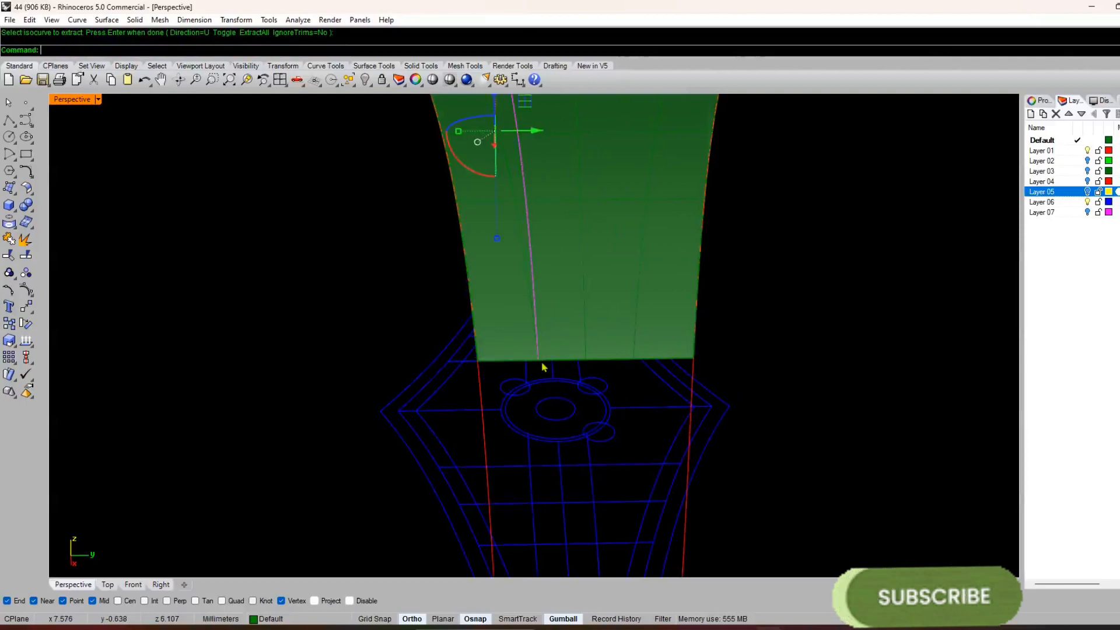
- Extract a second U-direction isocurve from the surface, mirroring the first one right of the centre
right_click(620, 338)
left_click(630, 360)
right_click(629, 362)
scroll(628, 362, "down", 3)
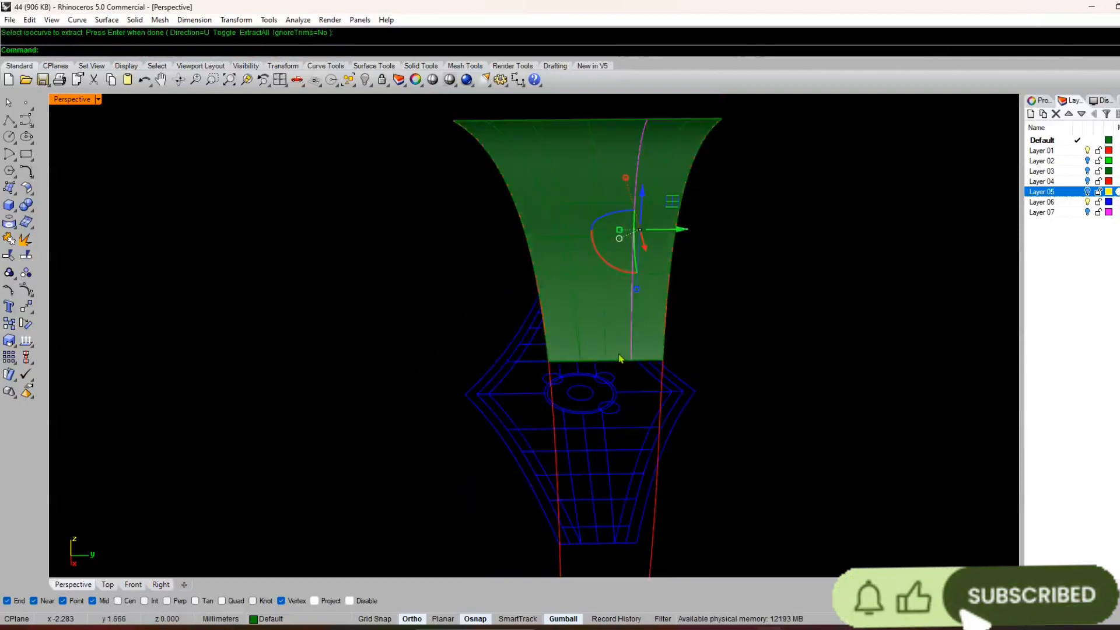
left_click(587, 260)
right_click(586, 253)
scroll(586, 252, "up", 5)
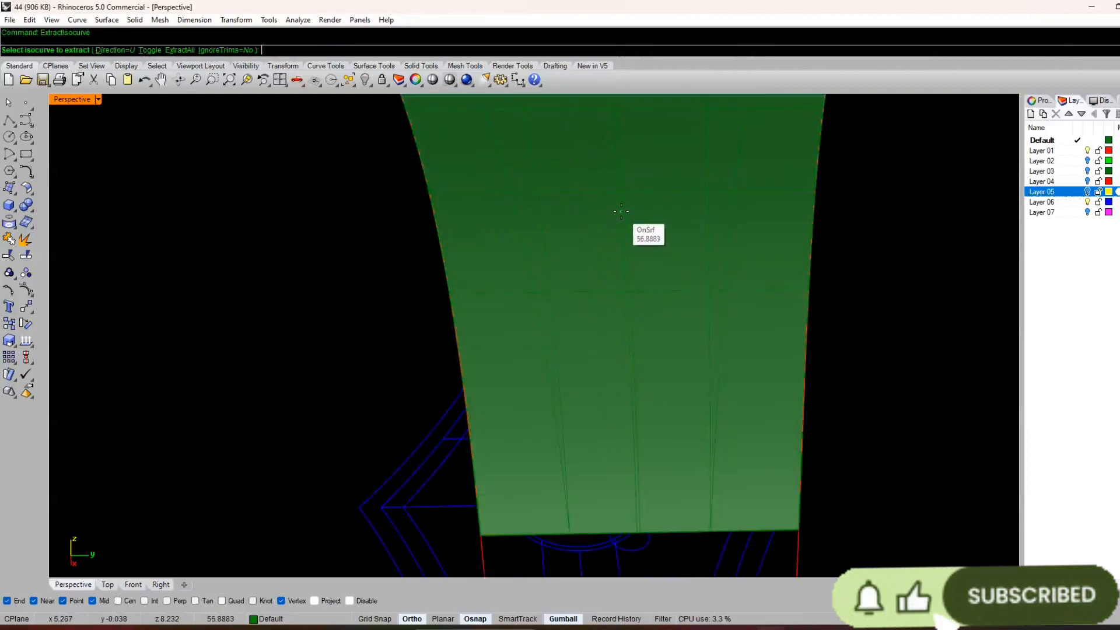
key("Escape")
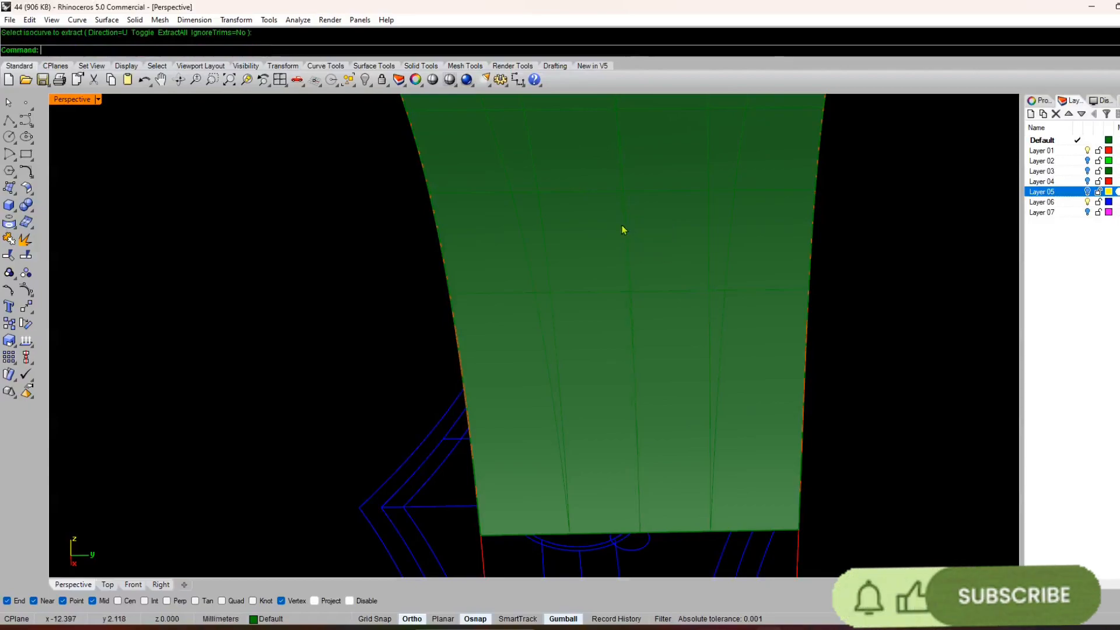
type("DupEdge")
key("Return")
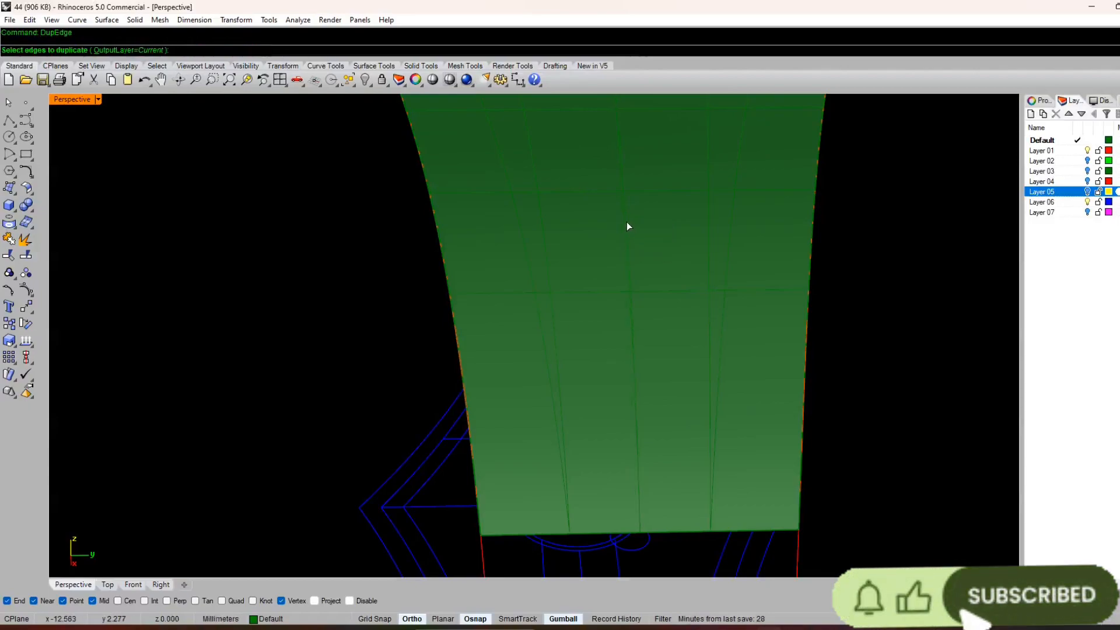
- Extract a U-direction isocurve along the swept surface's centre line, picked at the middle of its lower edge
type("D")
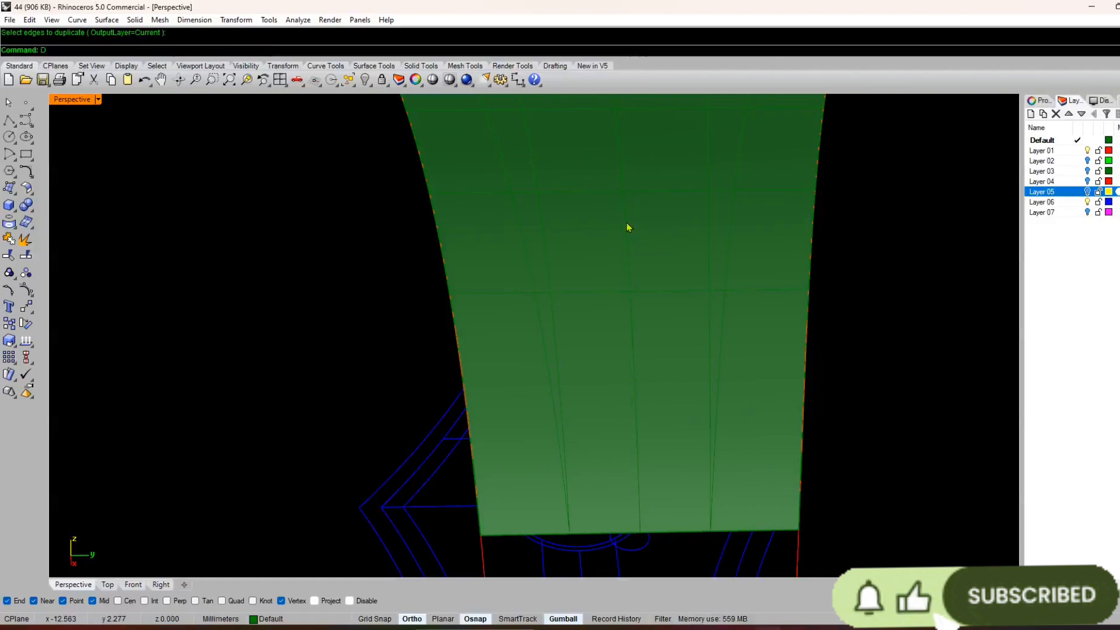
type("I")
key("Return")
left_click(628, 227)
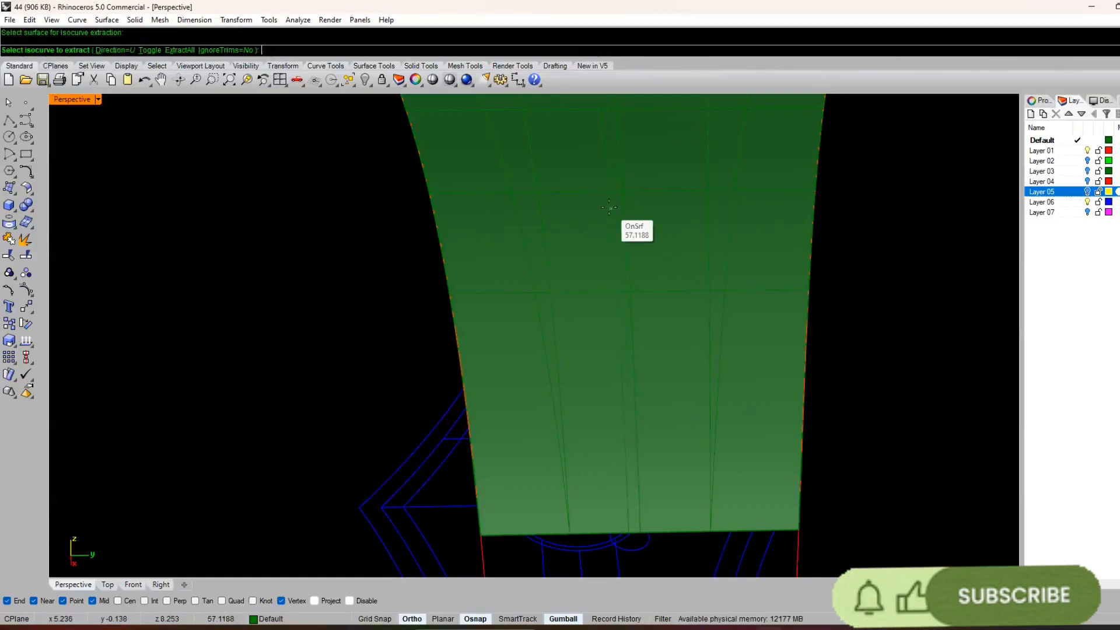
scroll(610, 206, "down", 6)
scroll(623, 369, "up", 14)
scroll(620, 369, "down", 2)
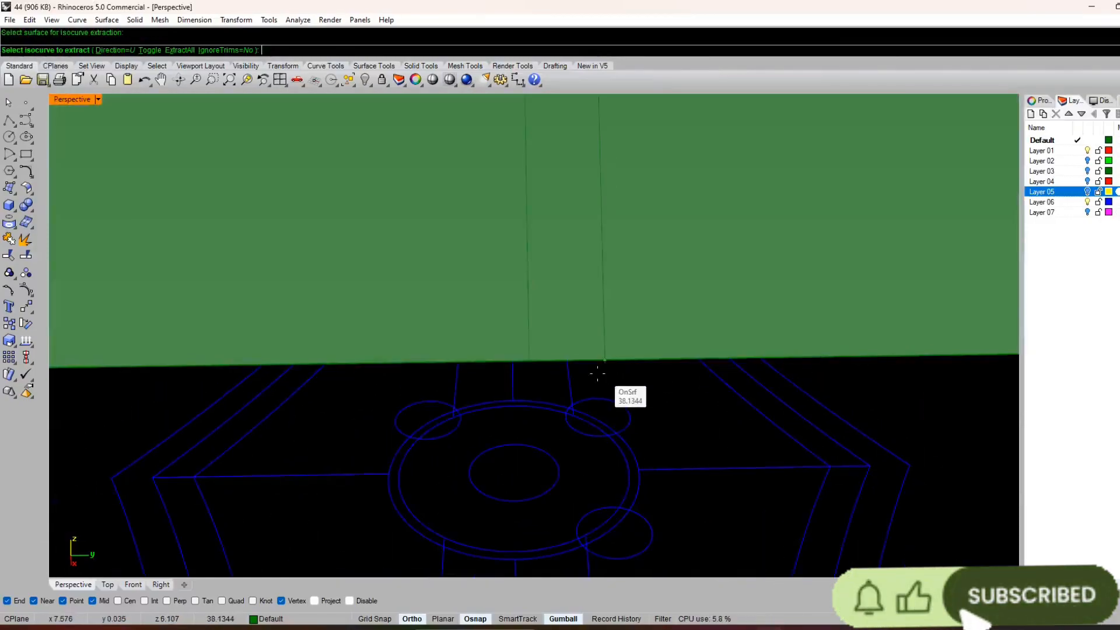
left_click(536, 372)
key("Return")
scroll(548, 379, "down", 8)
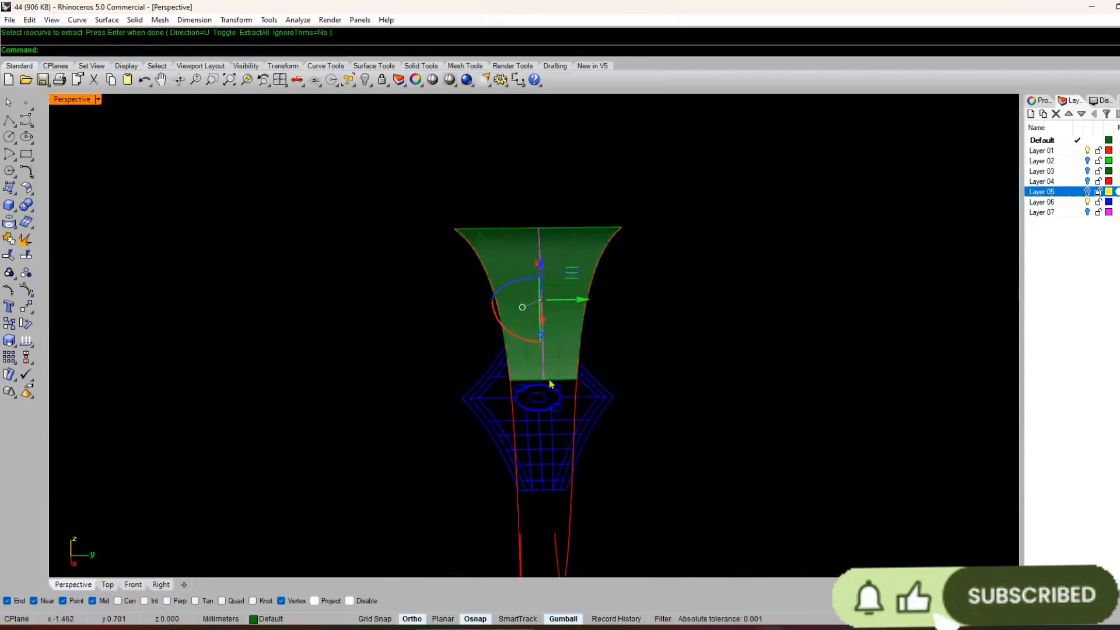
key("Escape")
- Examine the extracted isocurves and offset side curves on the swept surface against the flat blue pattern
scroll(628, 255, "up", 5)
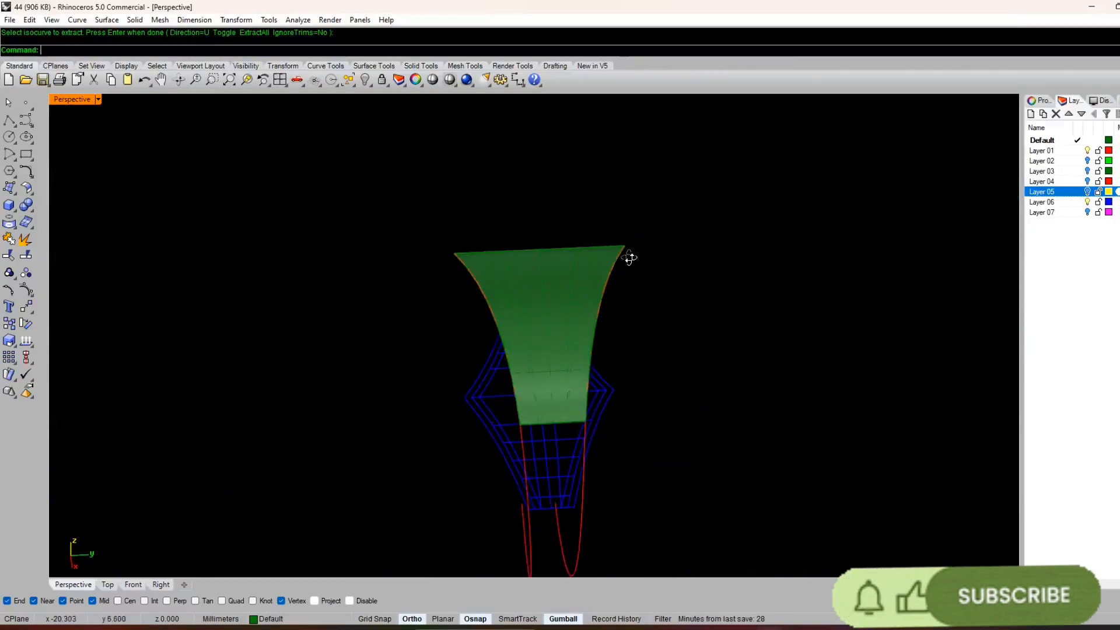
left_click(557, 306)
left_click(710, 264)
scroll(698, 245, "down", 5)
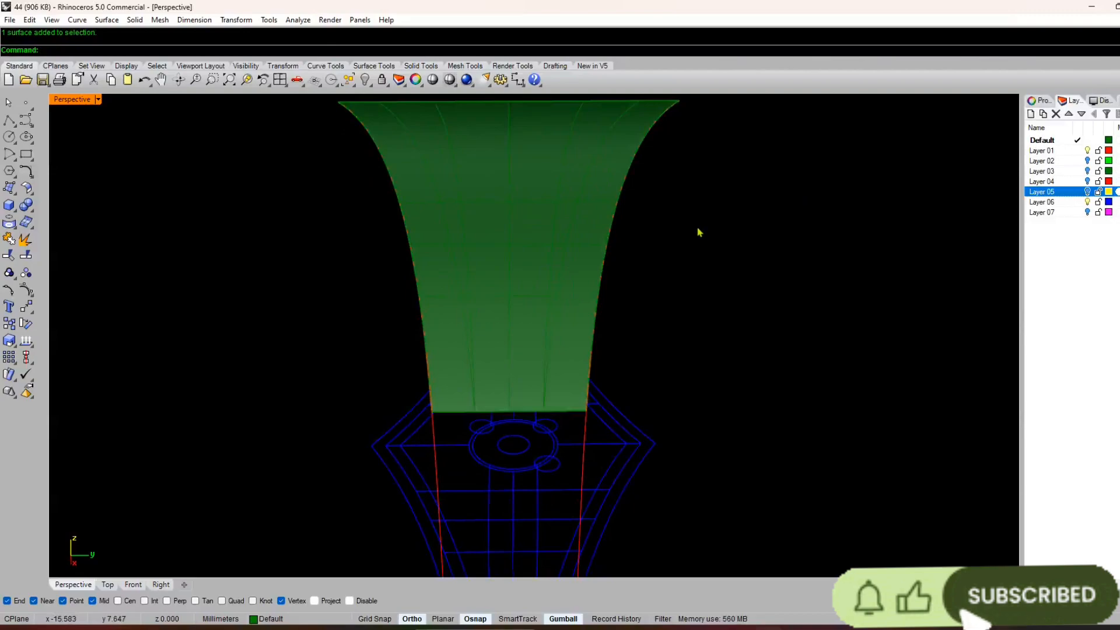
scroll(571, 293, "up", 2)
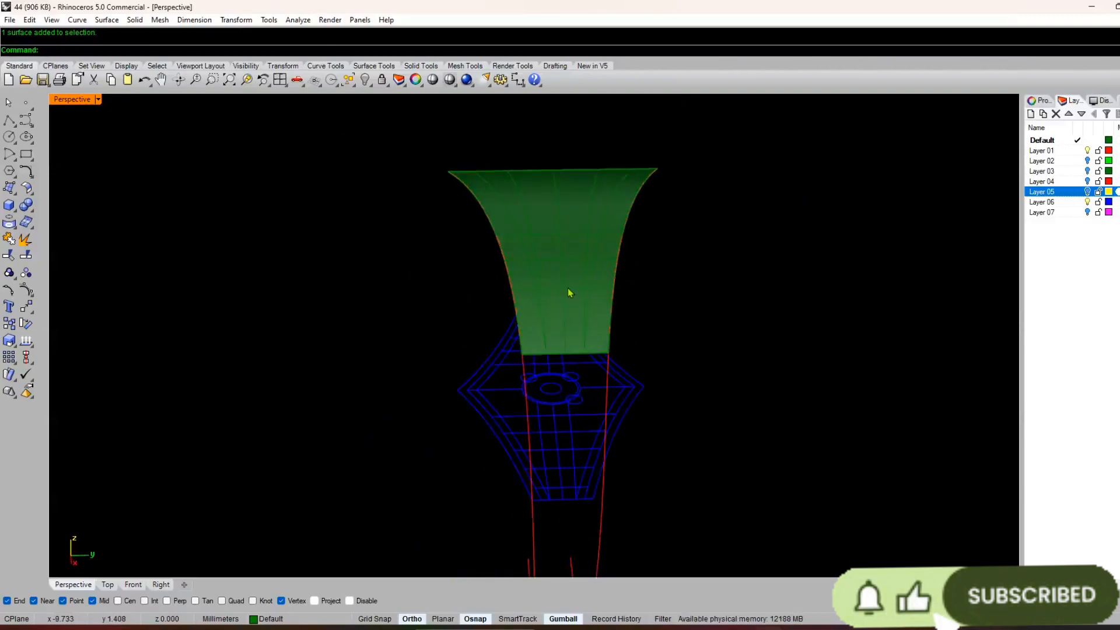
scroll(568, 288, "up", 3)
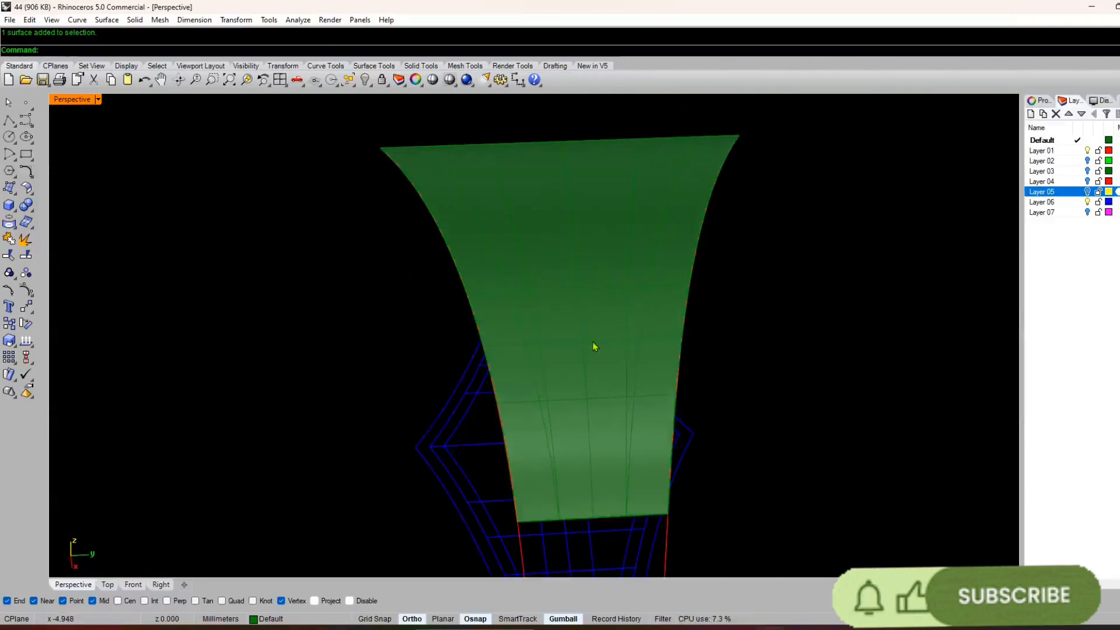
mouse_move(593, 342)
right_mouse_down()
mouse_move(555, 275)
mouse_move(596, 307)
mouse_move(572, 325)
mouse_move(578, 357)
right_mouse_up()
scroll(586, 318, "down", 4)
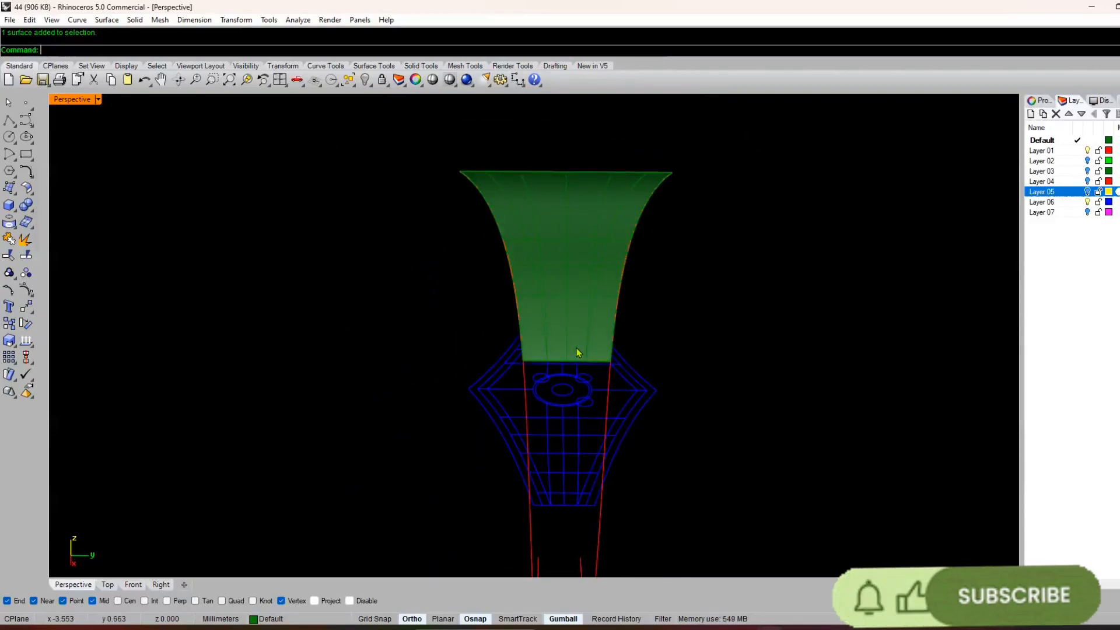
- Ungroup the flat blue pattern so that its curves can be selected individually
right_click_drag(564, 325, 585, 365)
scroll(586, 365, "up", 2)
scroll(538, 431, "down", 4)
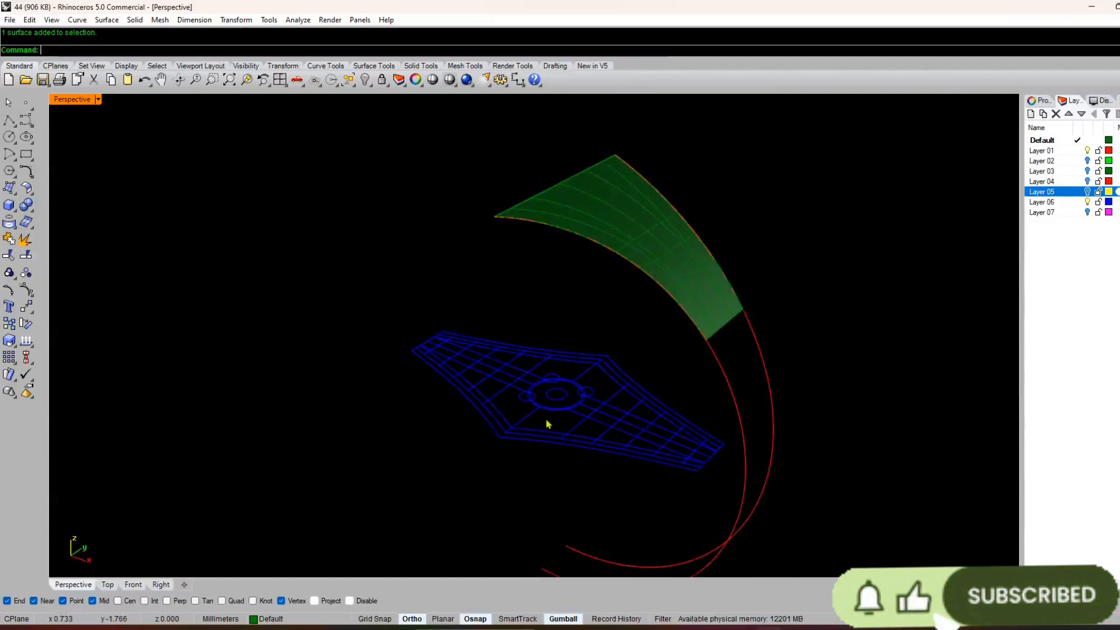
right_click_drag(547, 425, 560, 417)
left_click(560, 415)
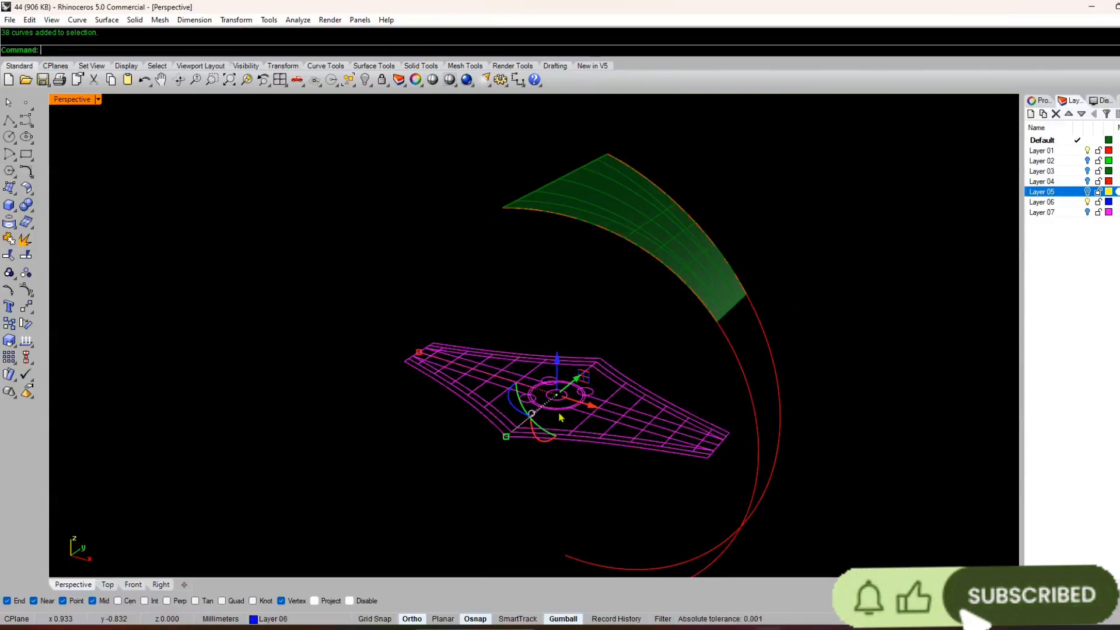
key("Return")
scroll(556, 405, "up", 4)
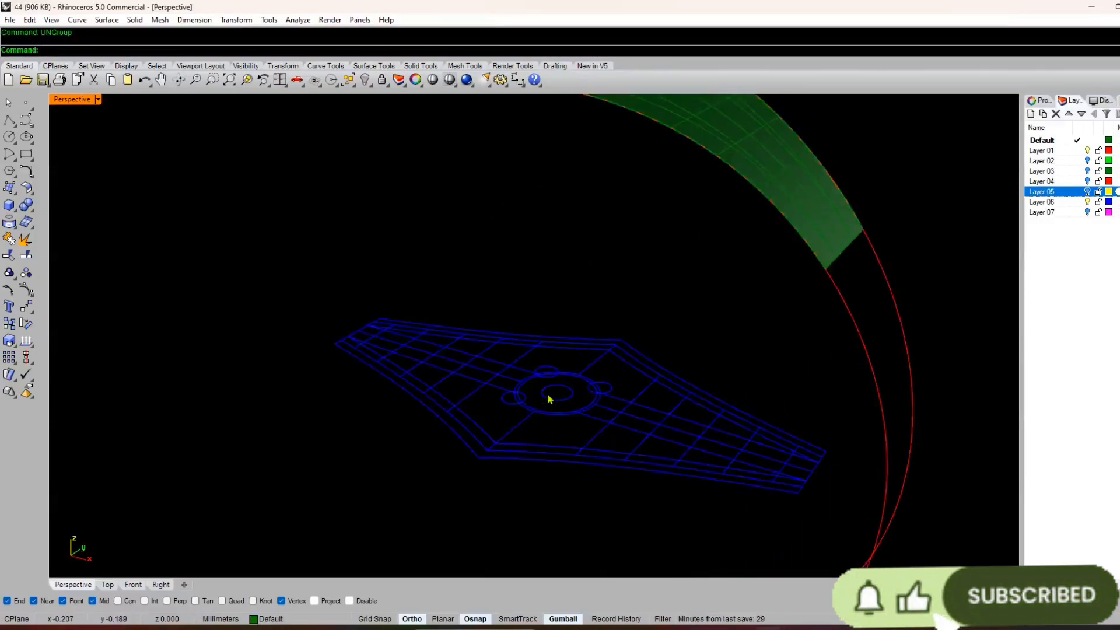
- Project the three concentric circles at the flat pattern's centre onto the curved swept surface
mouse_move(555, 399)
left_mouse_down()
mouse_move(543, 438)
mouse_move(562, 378)
left_mouse_up()
key("ctrl+z")
left_click(577, 434)
left_click(545, 425)
scroll(563, 432, "up", 4)
scroll(498, 440, "down", 4)
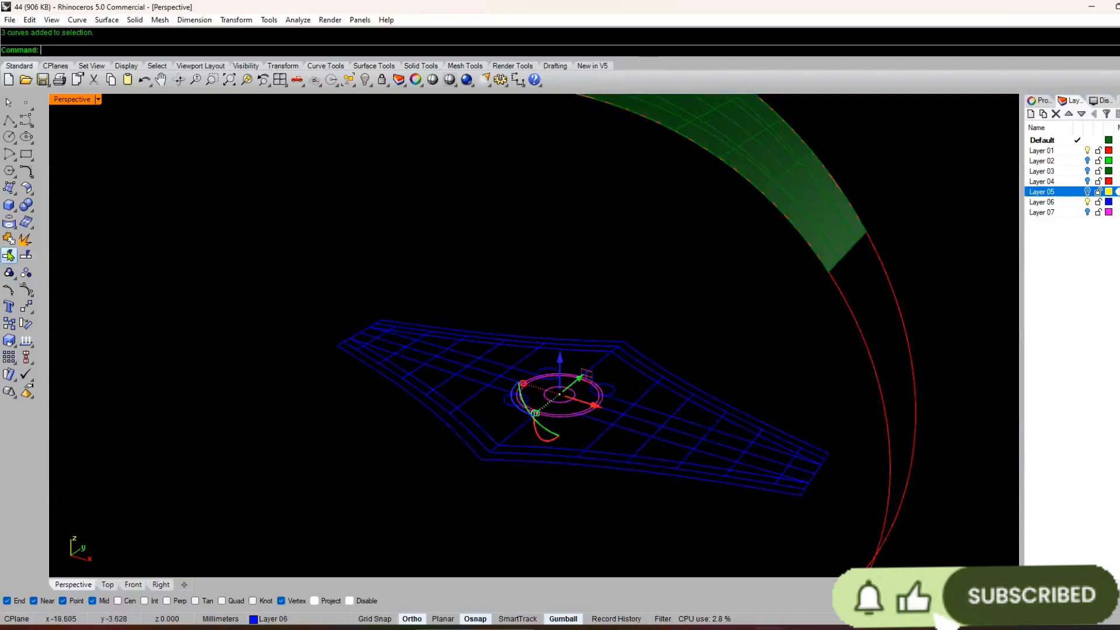
left_click(9, 225)
scroll(461, 450, "down", 4)
left_click(549, 226)
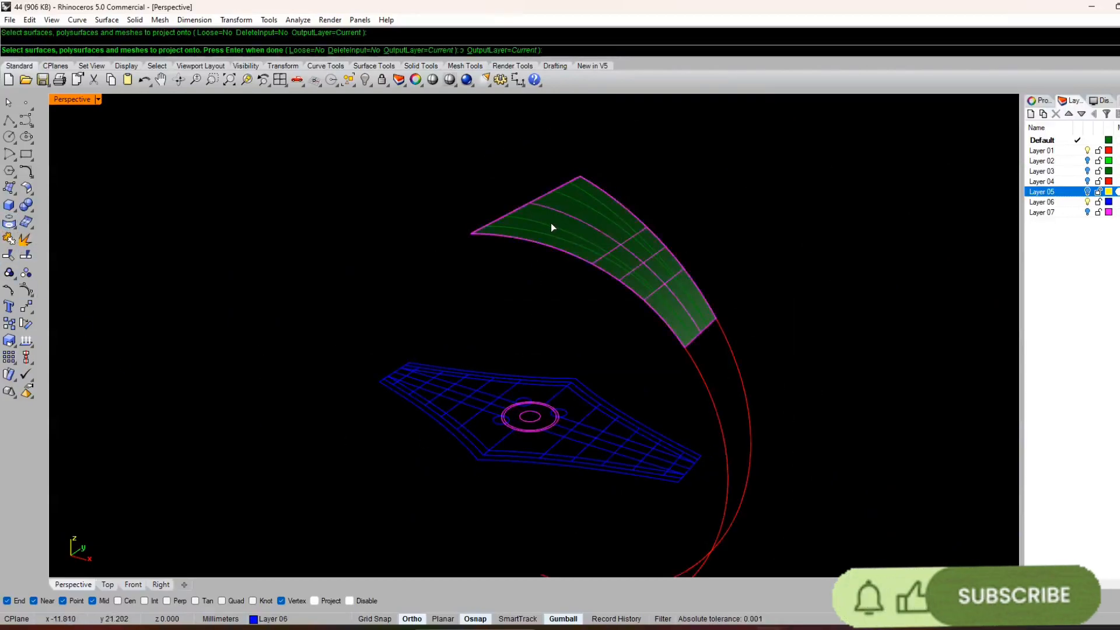
right_click(553, 224)
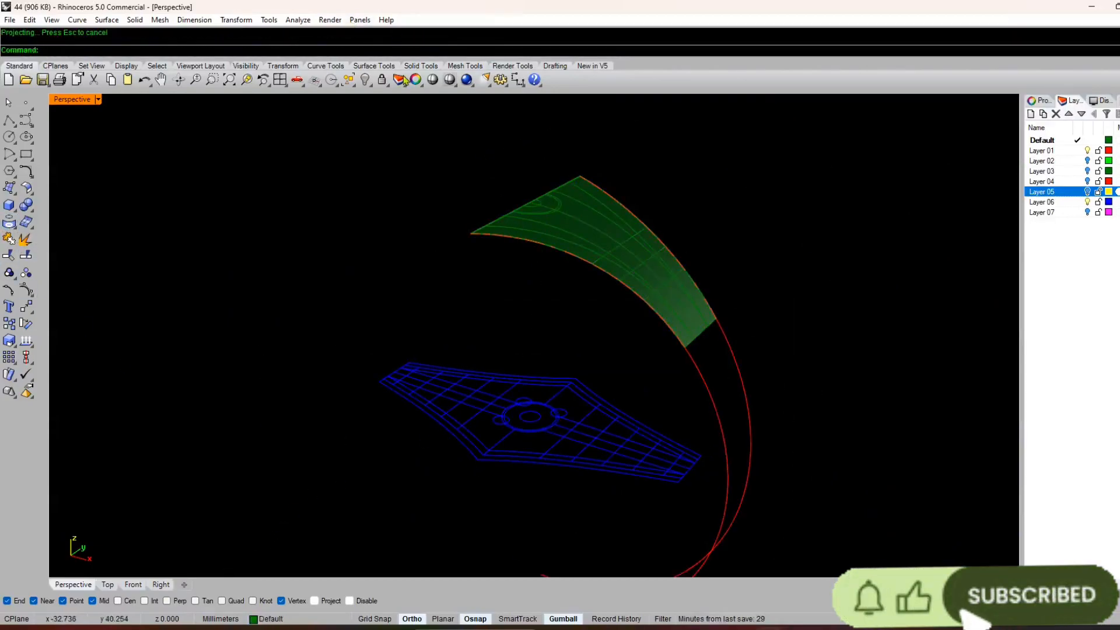
- Group the curves of the flat blue pattern together again
right_click_drag(607, 327, 602, 376)
left_click_drag(651, 349, 363, 472)
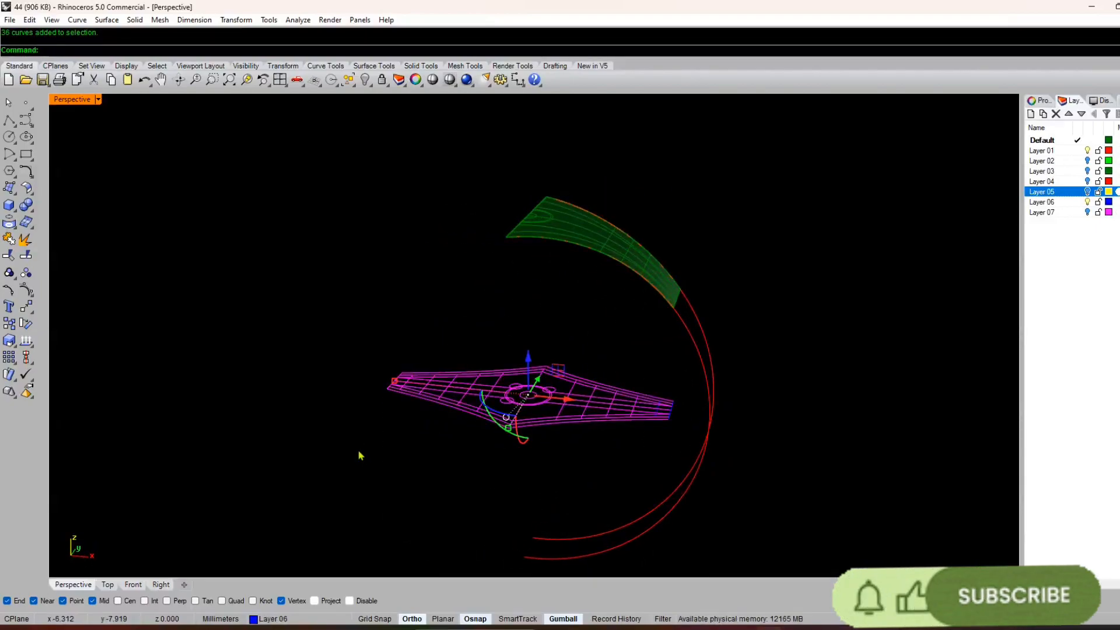
left_click(360, 455)
left_click_drag(630, 352, 430, 452)
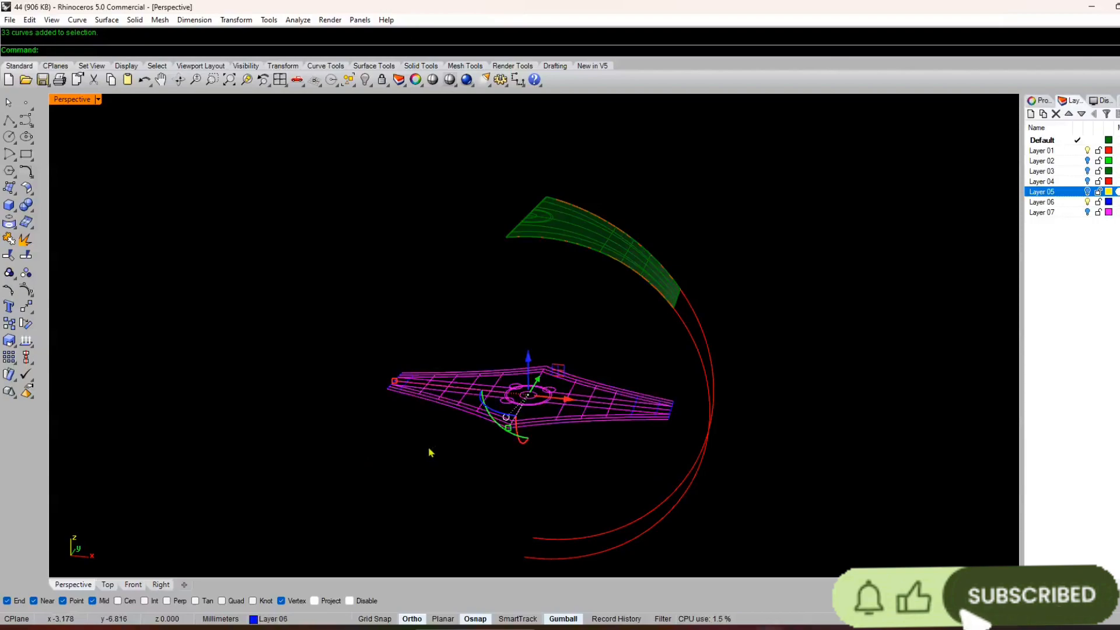
key("Return")
right_click_drag(636, 412, 393, 448)
left_click(688, 306)
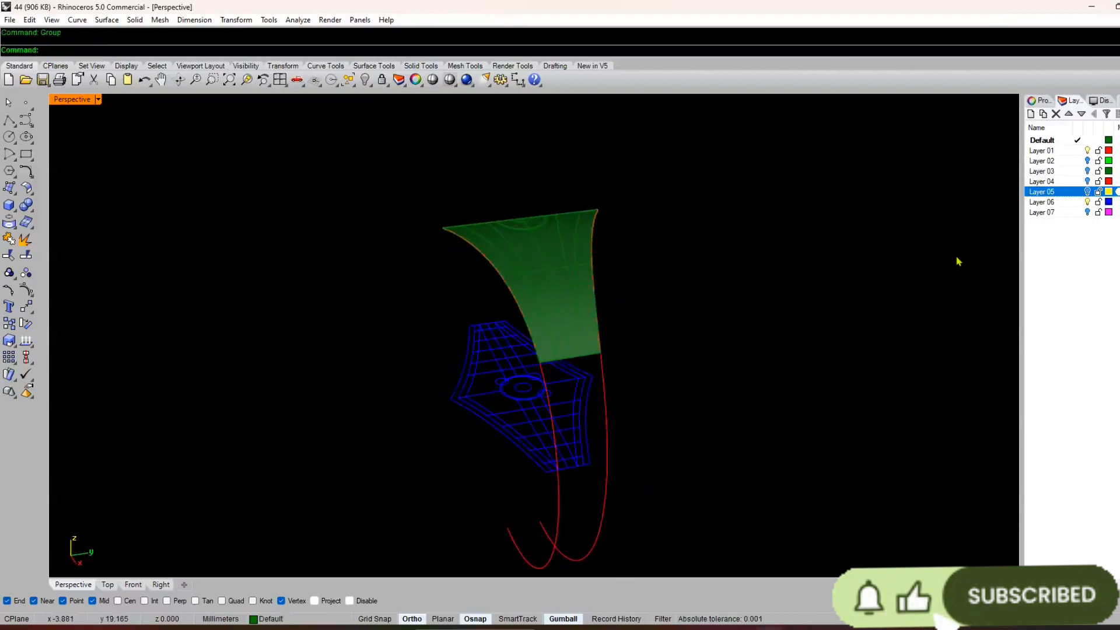
- Hide Layer 06 so the flat pattern does not obstruct the curves on the swept surface
left_click(1087, 203)
right_click_drag(633, 318, 590, 348)
scroll(514, 251, "up", 4)
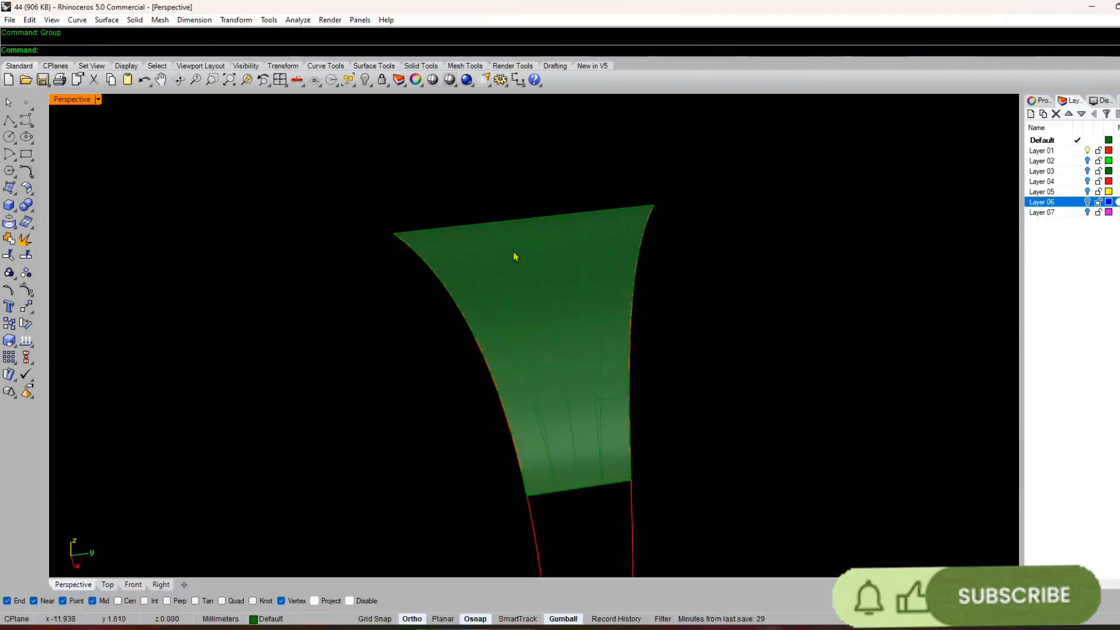
right_click_drag(513, 251, 468, 325)
scroll(559, 258, "up", 3)
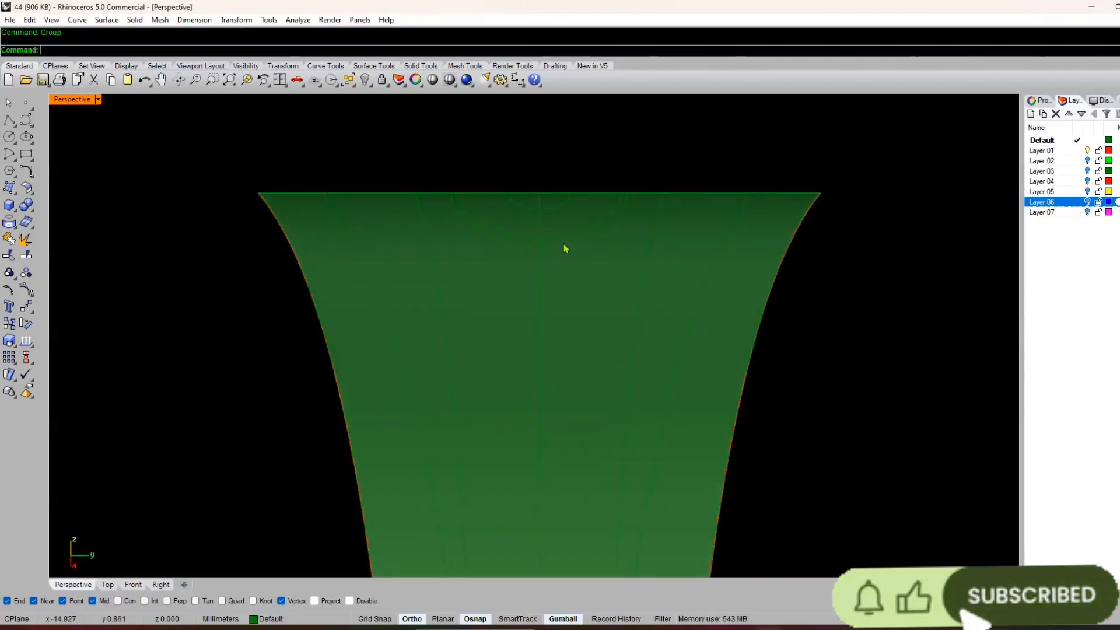
right_click_drag(565, 248, 667, 278)
left_click(1088, 203)
left_click(1088, 203)
scroll(600, 299, "up", 2)
- Extract a V-direction isocurve across the swept surface just below the projected circles, snapped to the centre line
left_click(664, 268)
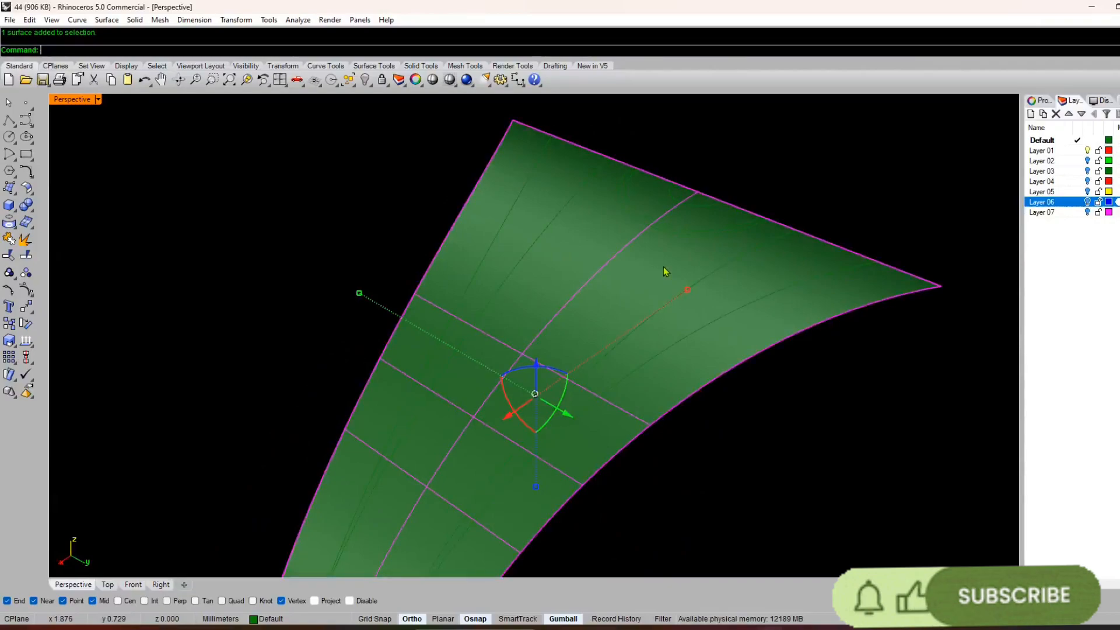
type("DD")
key("Return")
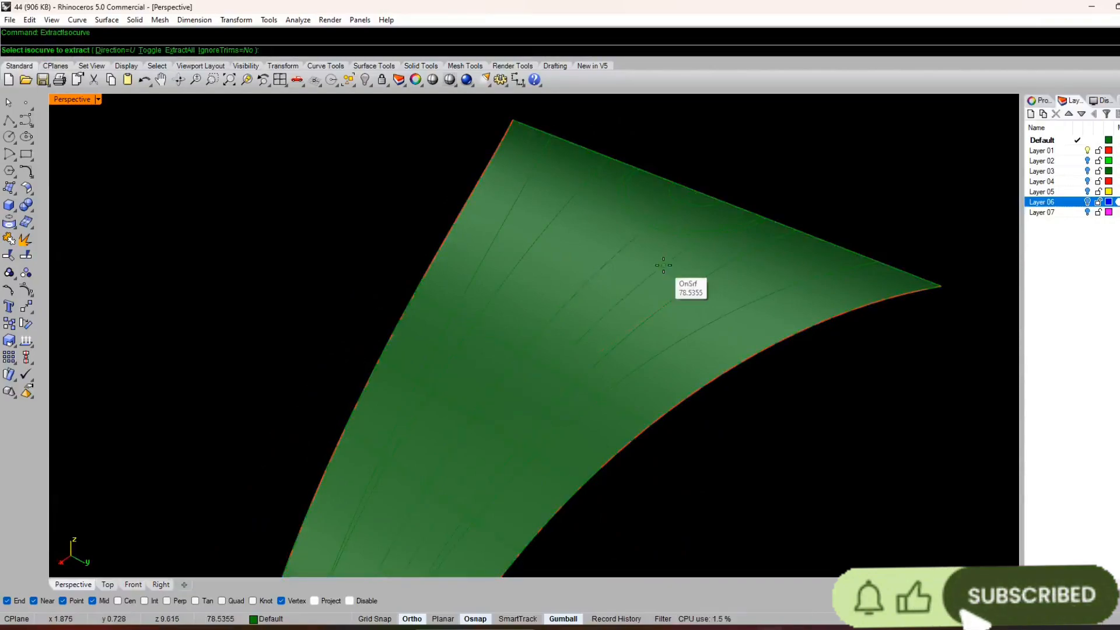
right_click_drag(589, 251, 699, 255)
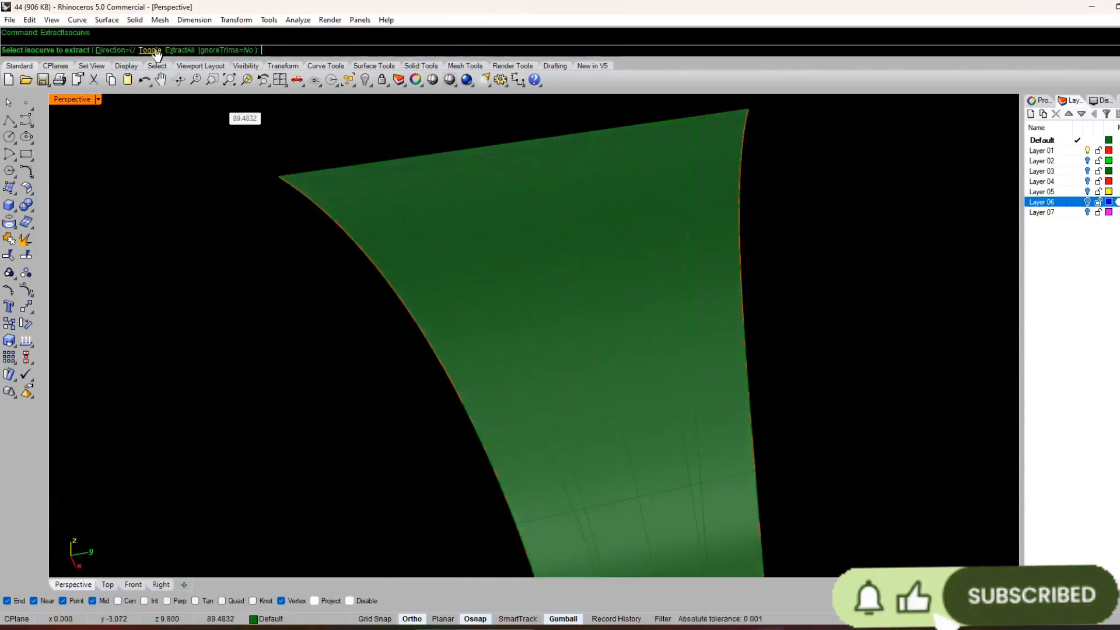
left_click(150, 50)
left_click(558, 215)
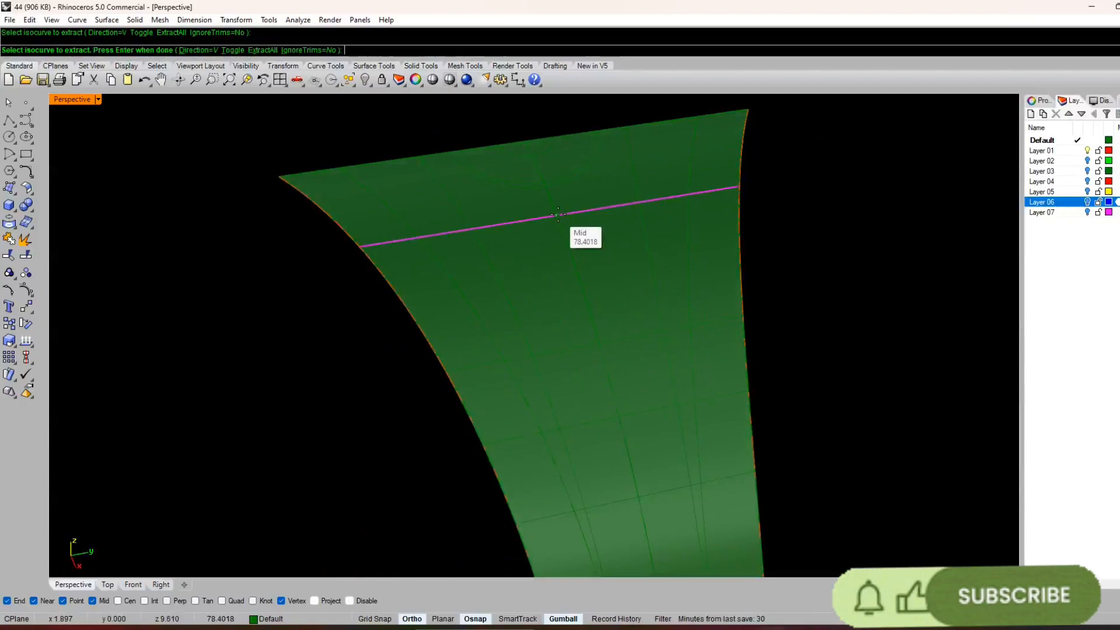
key("Return")
right_click_drag(557, 215, 621, 291)
left_click(555, 242)
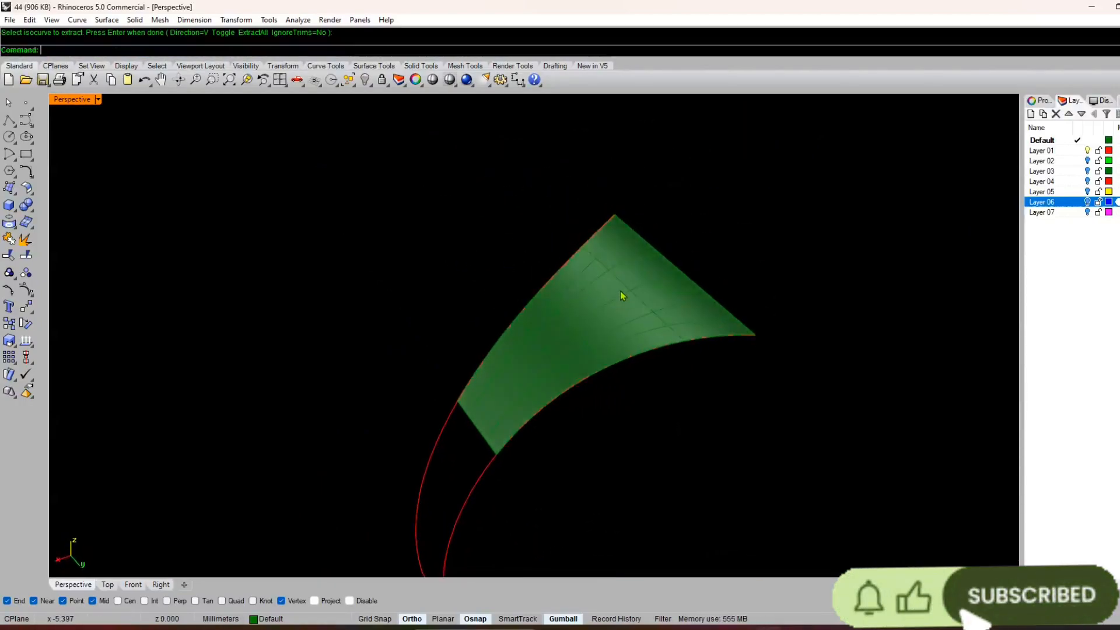
left_click(622, 282)
key("Escape")
left_click(625, 285)
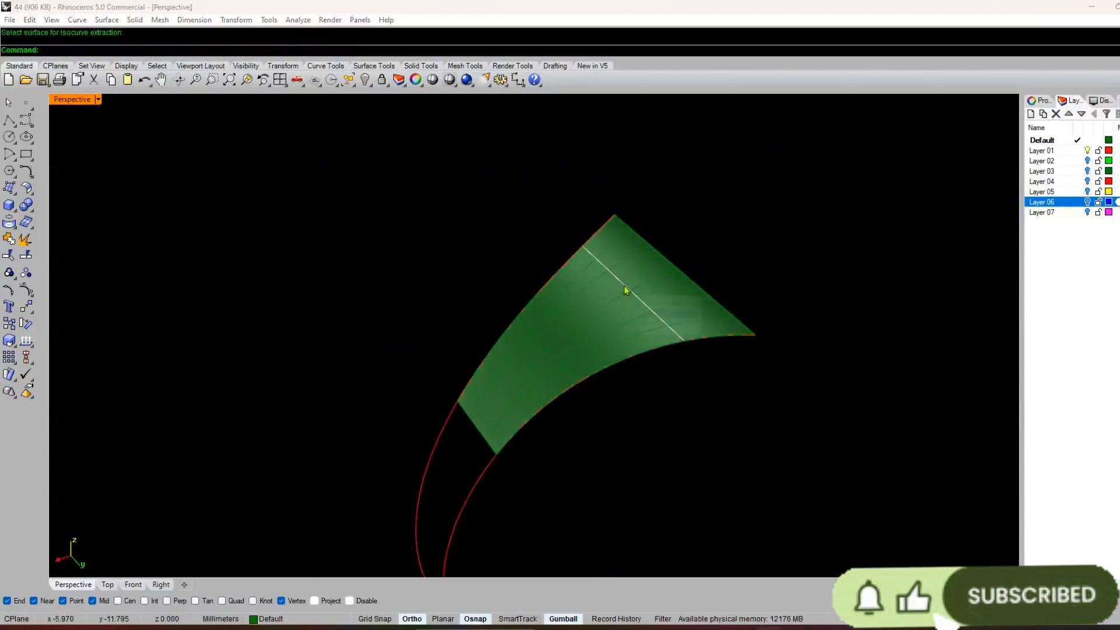
right_click(624, 285)
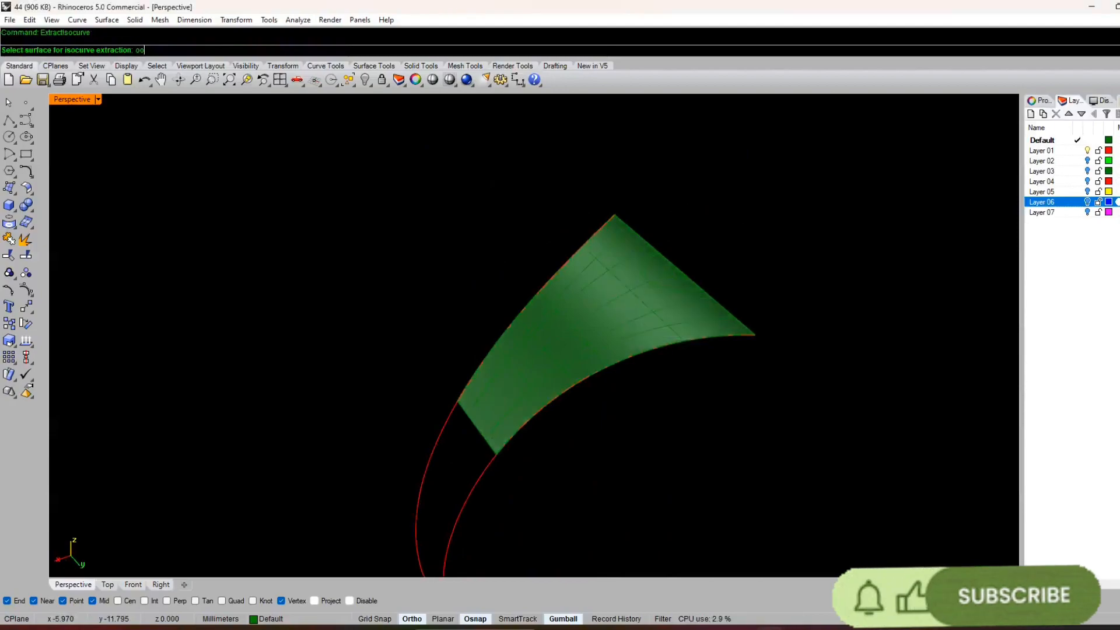
key("Escape")
scroll(624, 285, "up", 4)
left_click(625, 285)
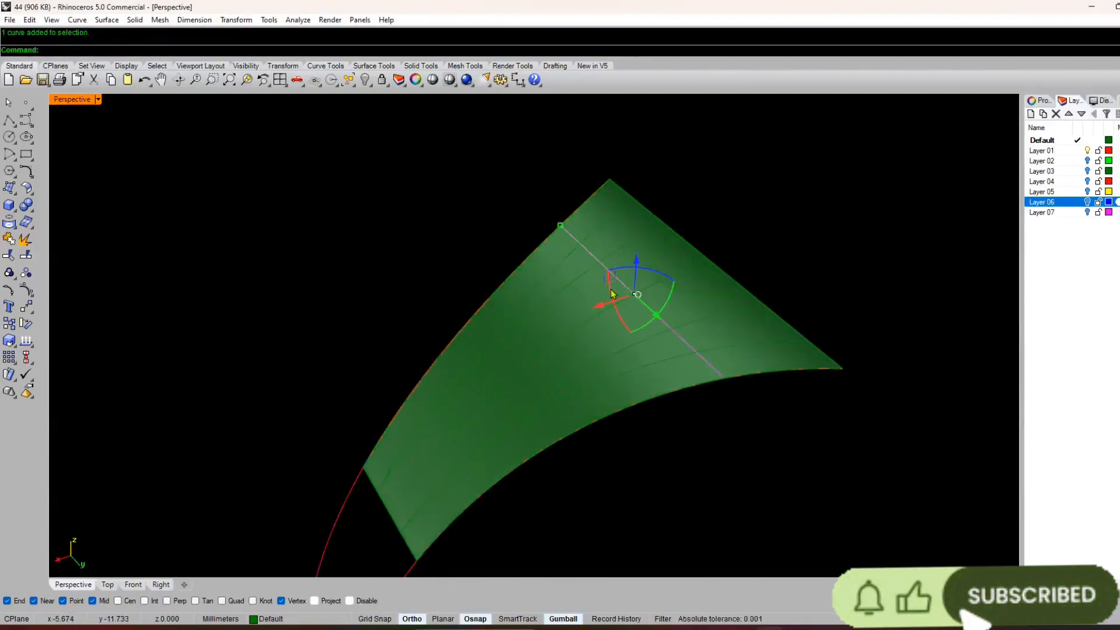
right_click(601, 292)
left_click(598, 292)
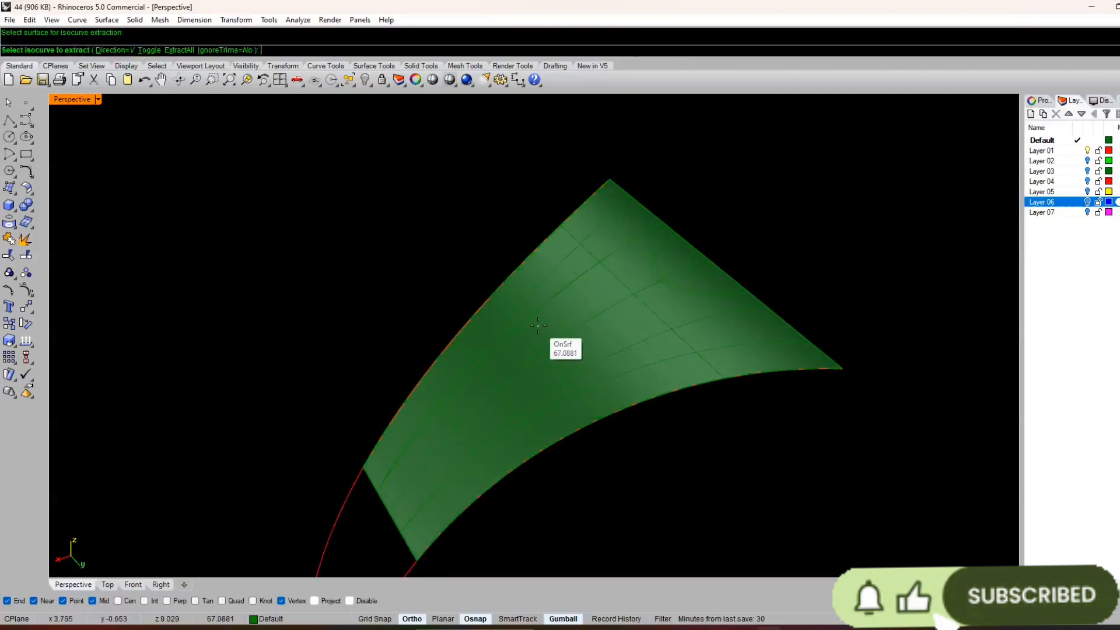
scroll(613, 297, "up", 3)
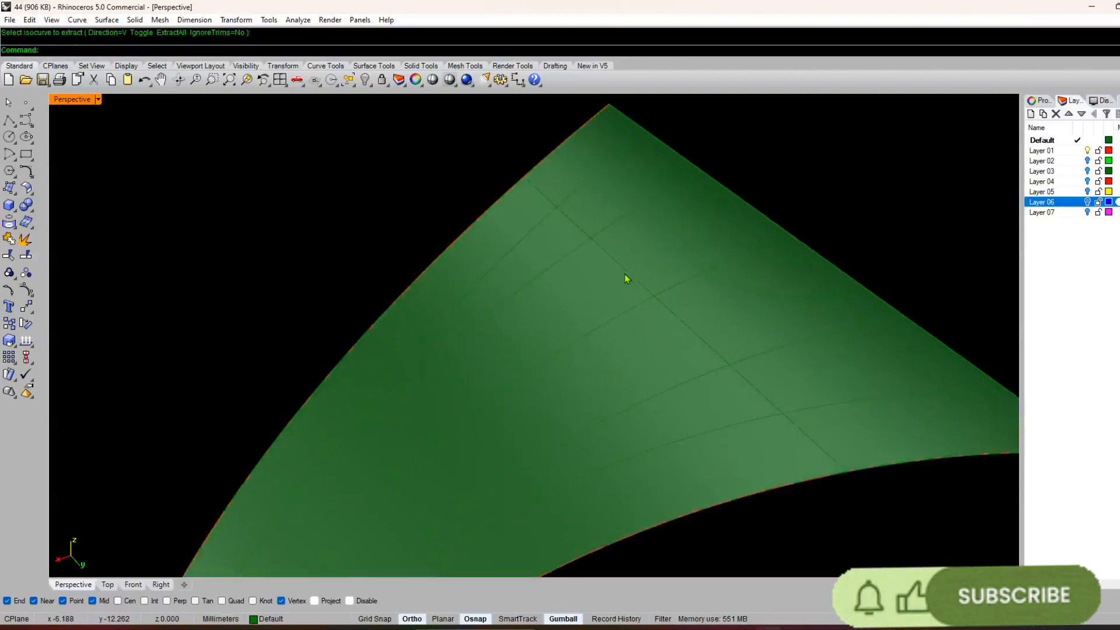
- Offset the extracted crosswise isocurve along the swept surface, towards its narrow end, with OffsetCrvOnSrf
left_click(630, 272)
key("Return")
type("OffsetCrvOnSrf")
key("Return")
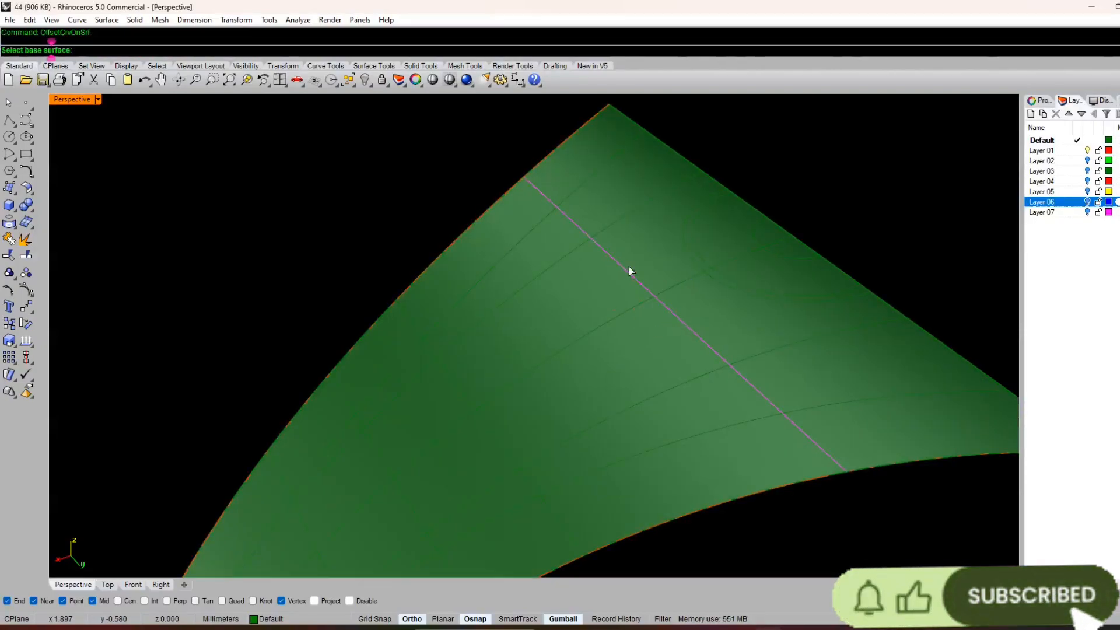
left_click(605, 304)
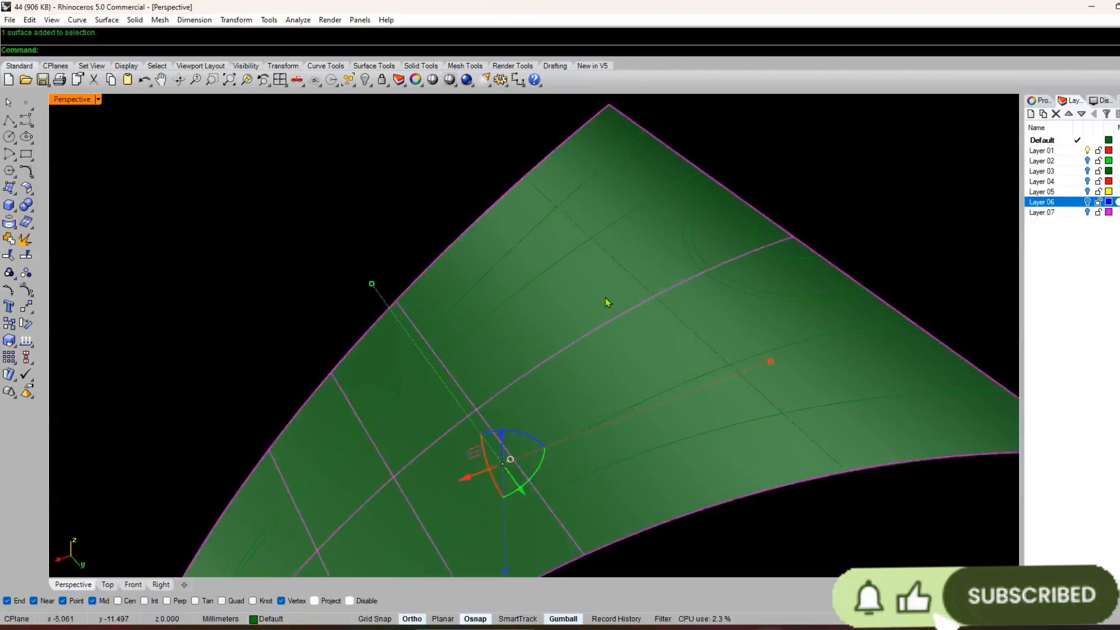
left_click(611, 296)
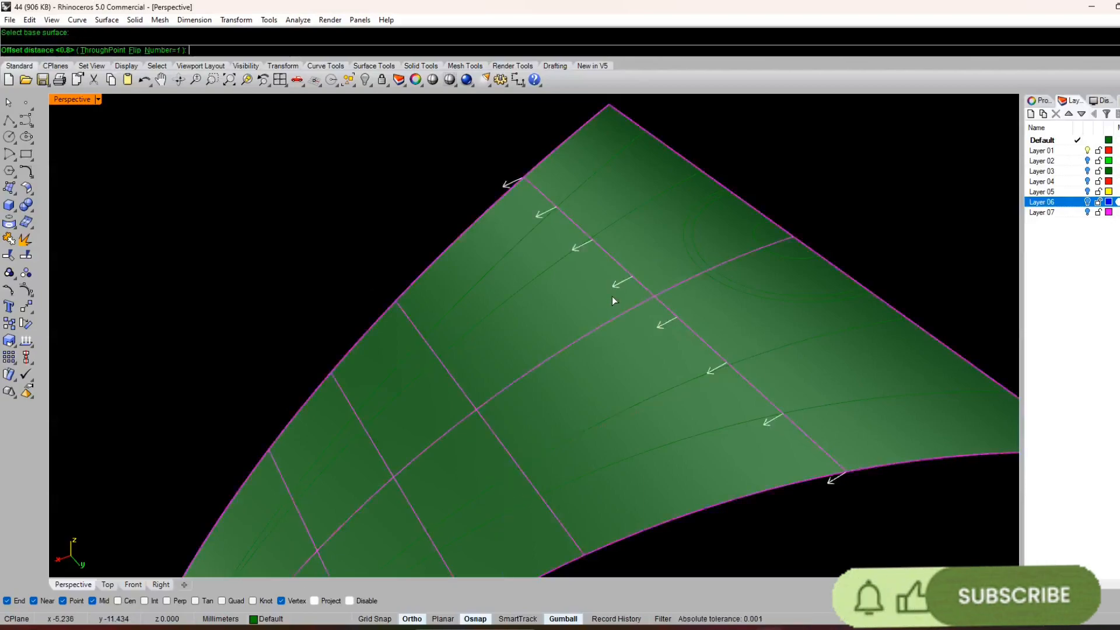
key("Return")
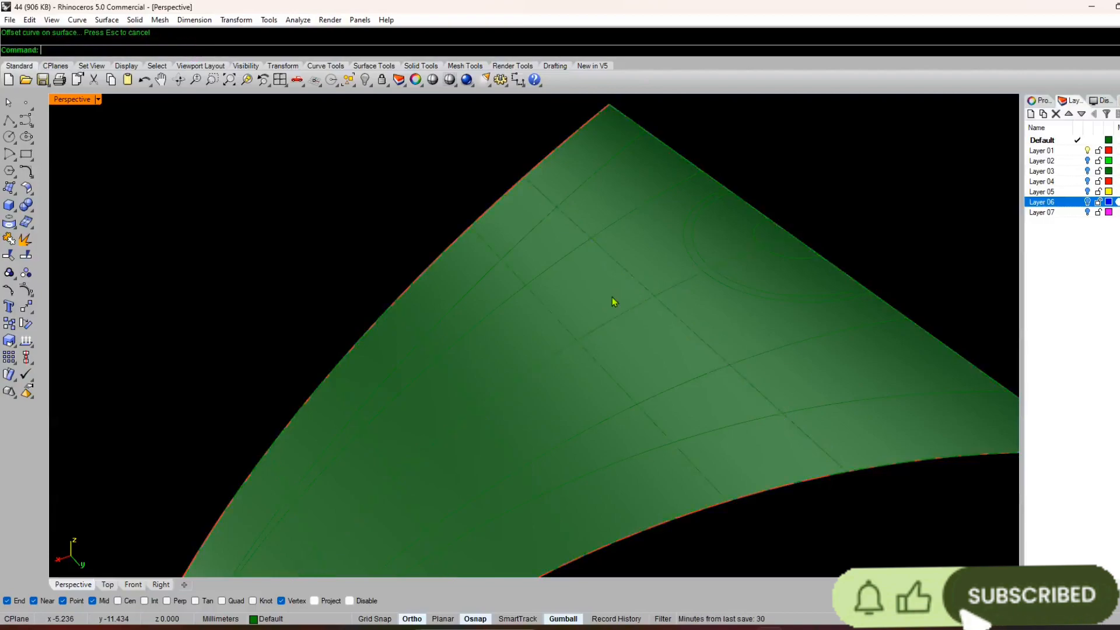
- Offset the first crosswise offset curve on the swept surface to add another grid line towards the narrow end
scroll(576, 342, "down", 3)
scroll(560, 323, "up", 3)
left_click(566, 303)
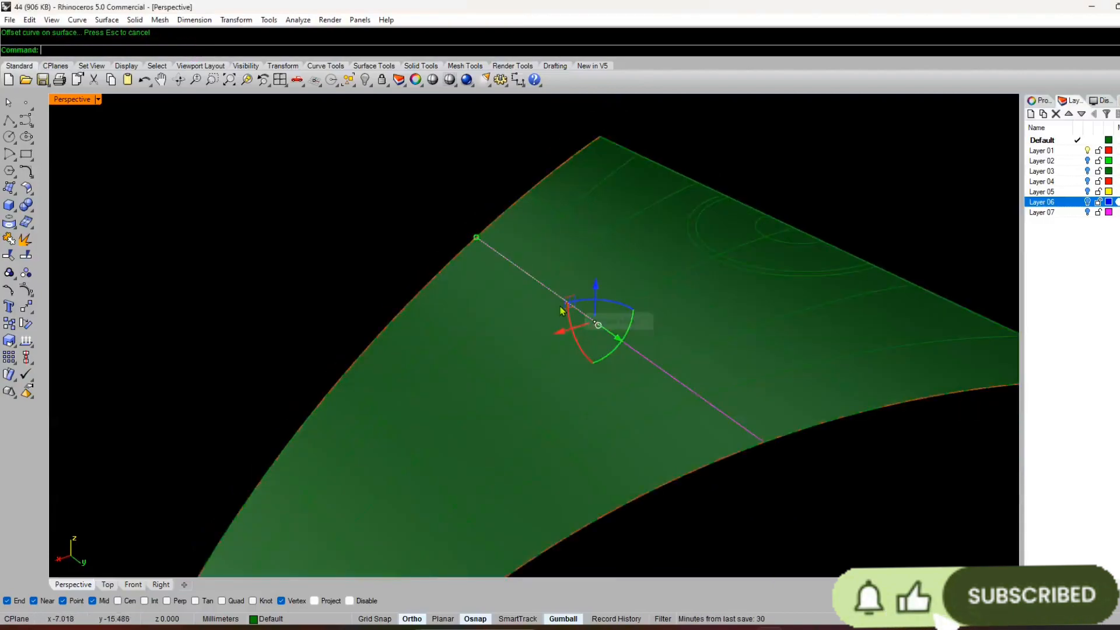
key("Return")
left_click(528, 350)
key("Return")
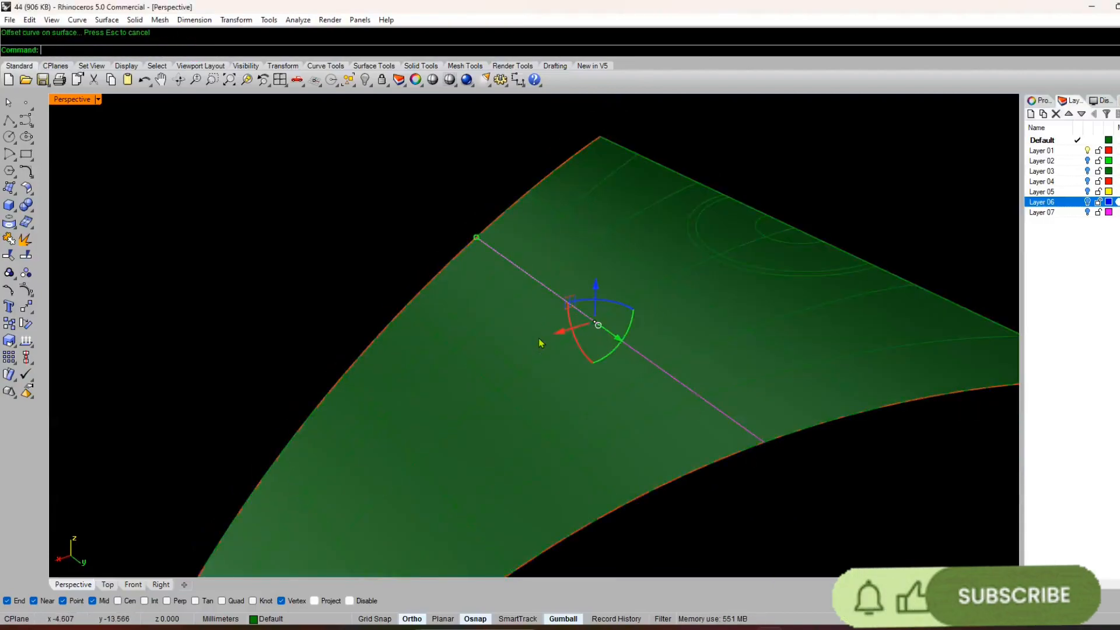
scroll(538, 342, "down", 5)
right_click_drag(538, 341, 473, 388)
scroll(527, 310, "up", 5)
key("Return")
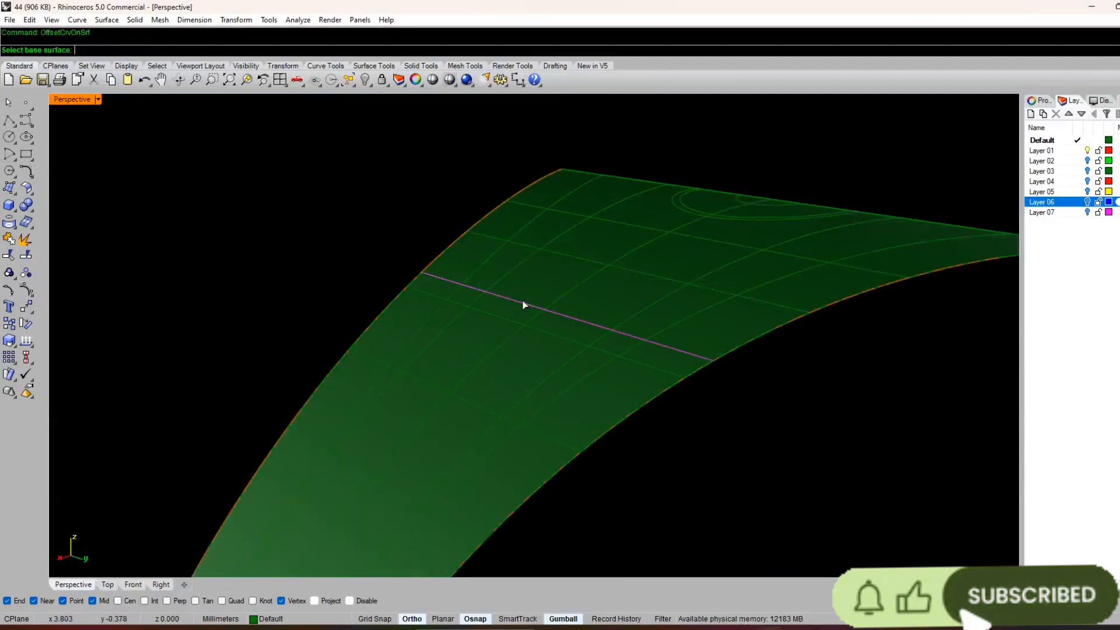
key("Escape")
left_click(507, 357)
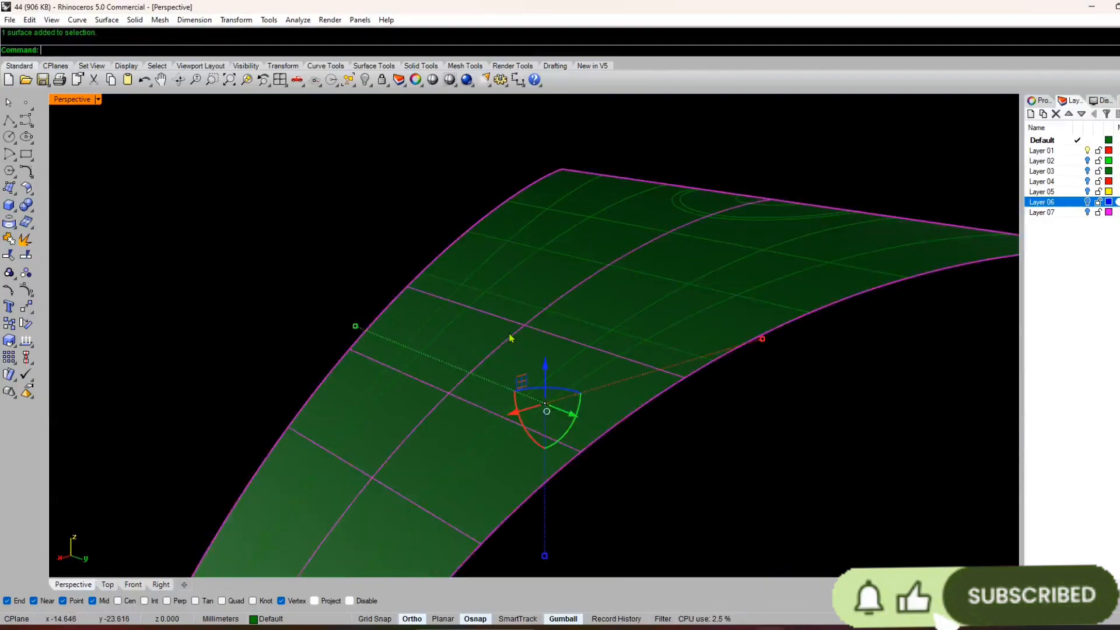
key("Escape")
left_click(515, 305)
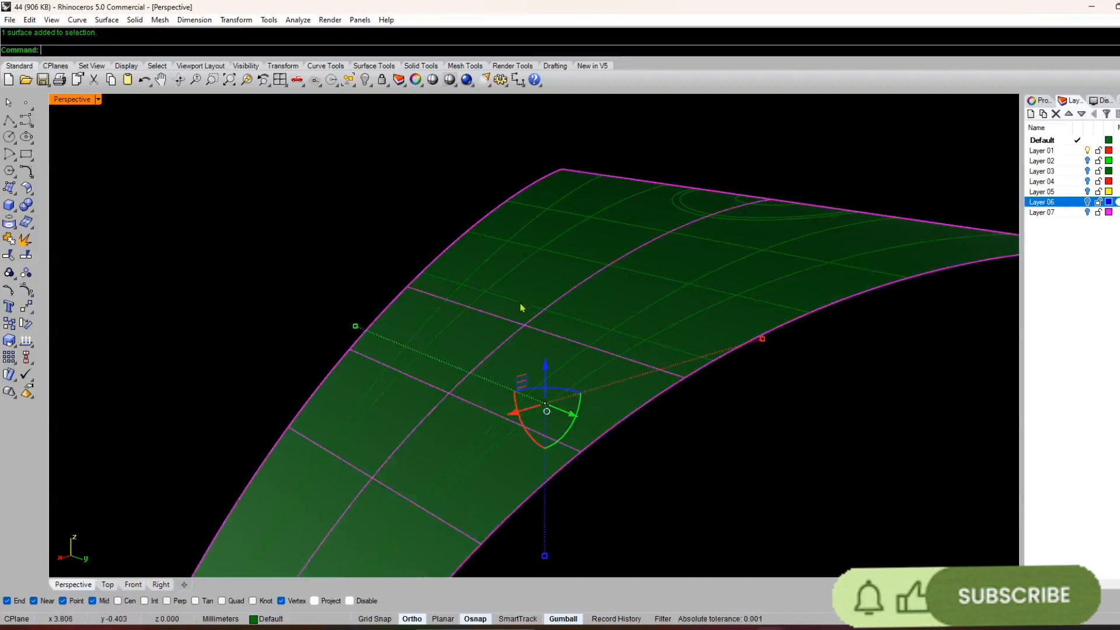
- Offset the second crosswise offset curve on the swept surface to add a third offset line
left_click(520, 302)
key("Return")
left_click(461, 361)
key("Return")
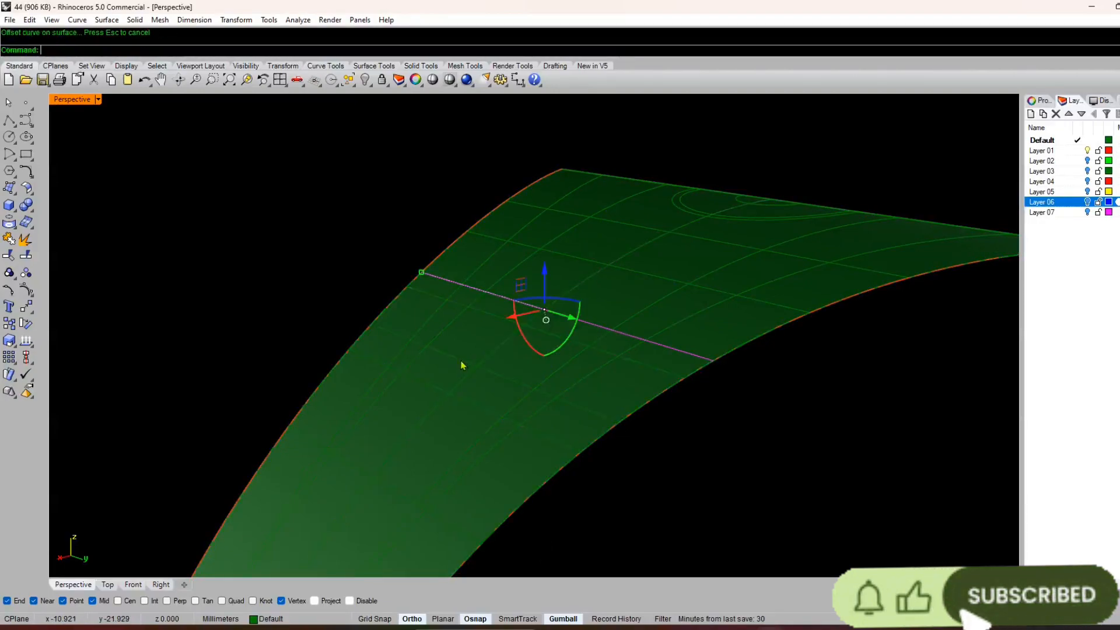
- Offset the third crosswise offset curve on the swept surface with OffsetCrvOnSrf to add a fourth line towards the narrow end
right_click_drag(488, 387, 573, 299)
scroll(573, 299, "up", 5)
left_click(545, 340)
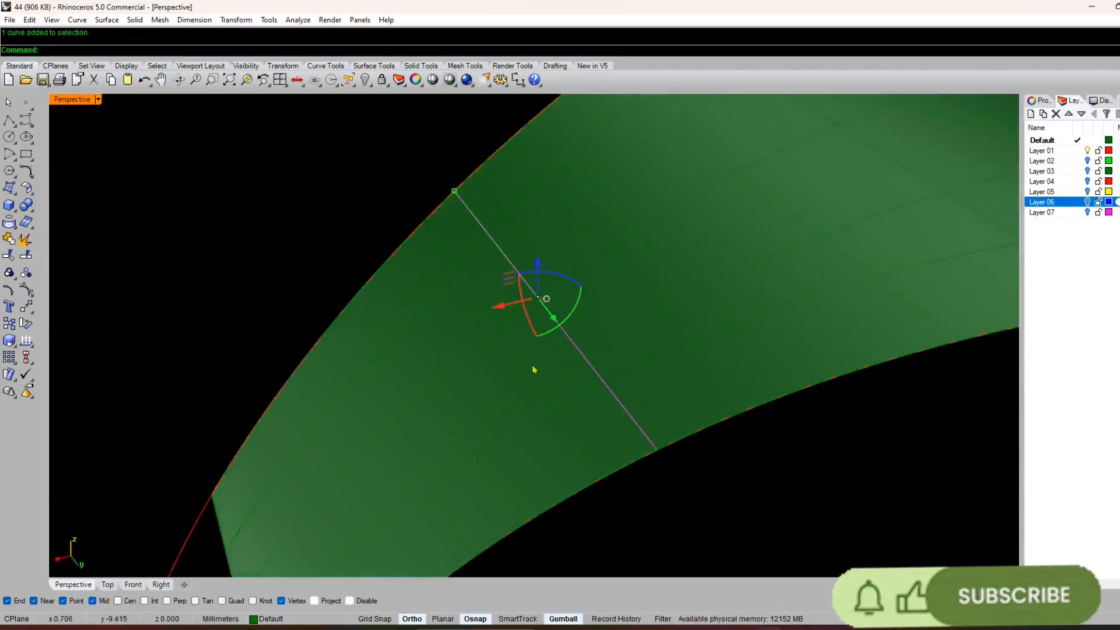
left_click(566, 337)
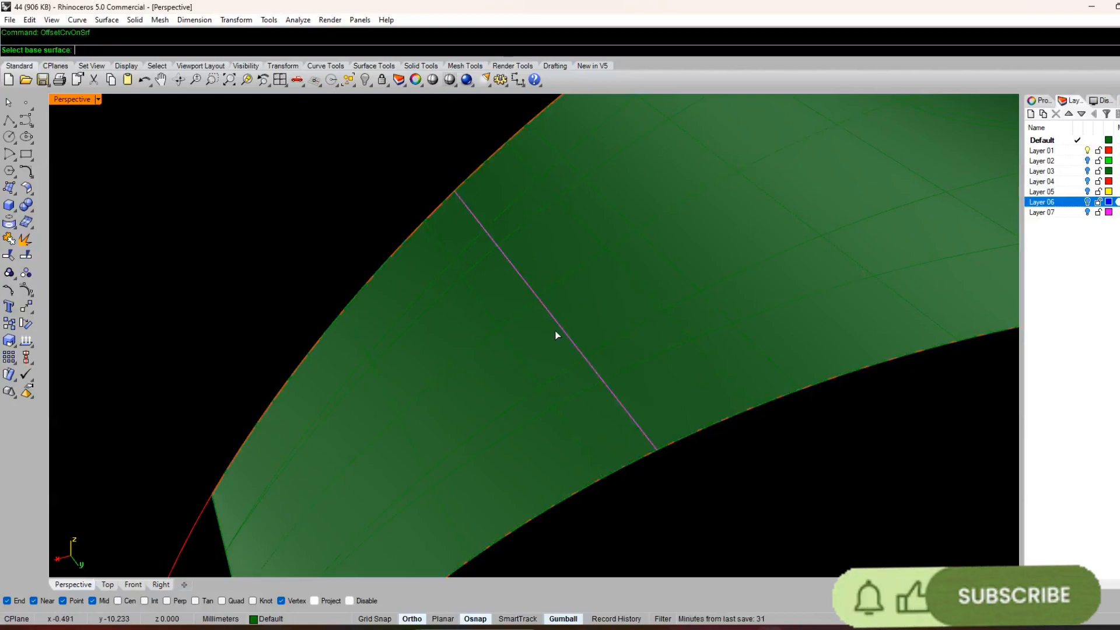
key("Escape")
left_click(642, 272)
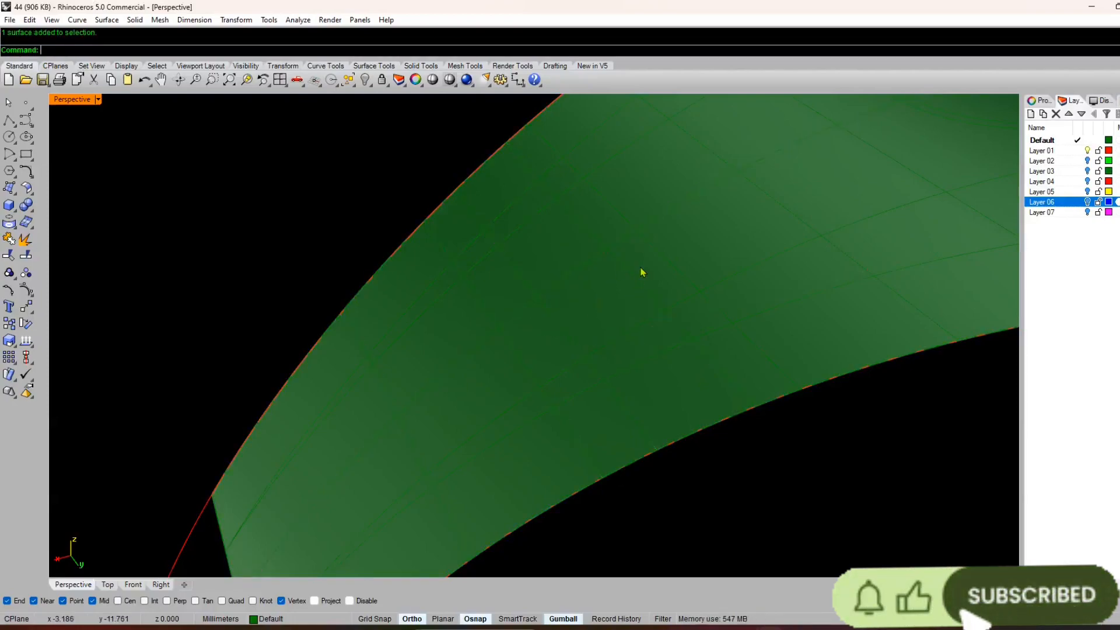
left_click(562, 331)
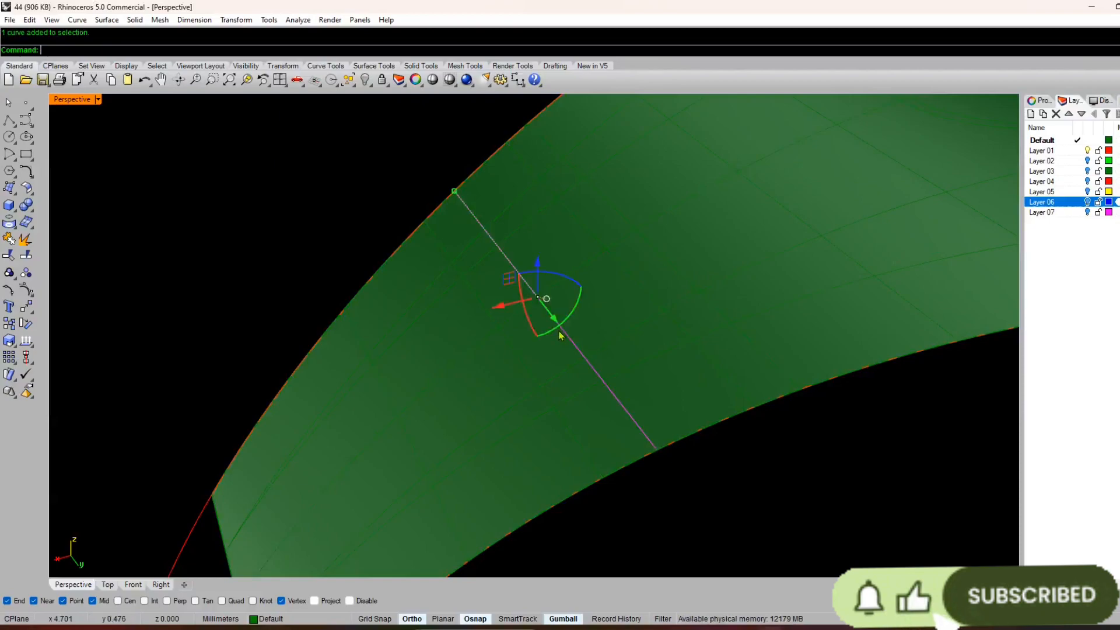
left_click(510, 353)
right_click(510, 352)
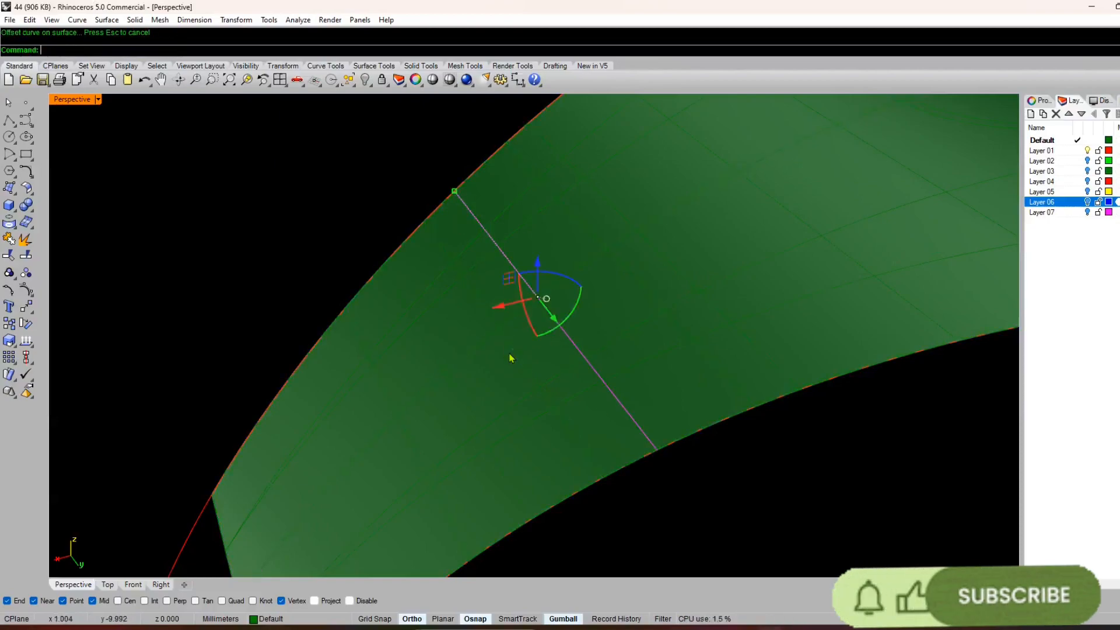
- Offset the fourth crosswise offset curve along the swept surface to add a fifth grid line
scroll(510, 353, "down", 5)
right_click_drag(510, 352, 507, 318)
scroll(507, 318, "up", 6)
left_click(507, 313)
left_click(538, 342)
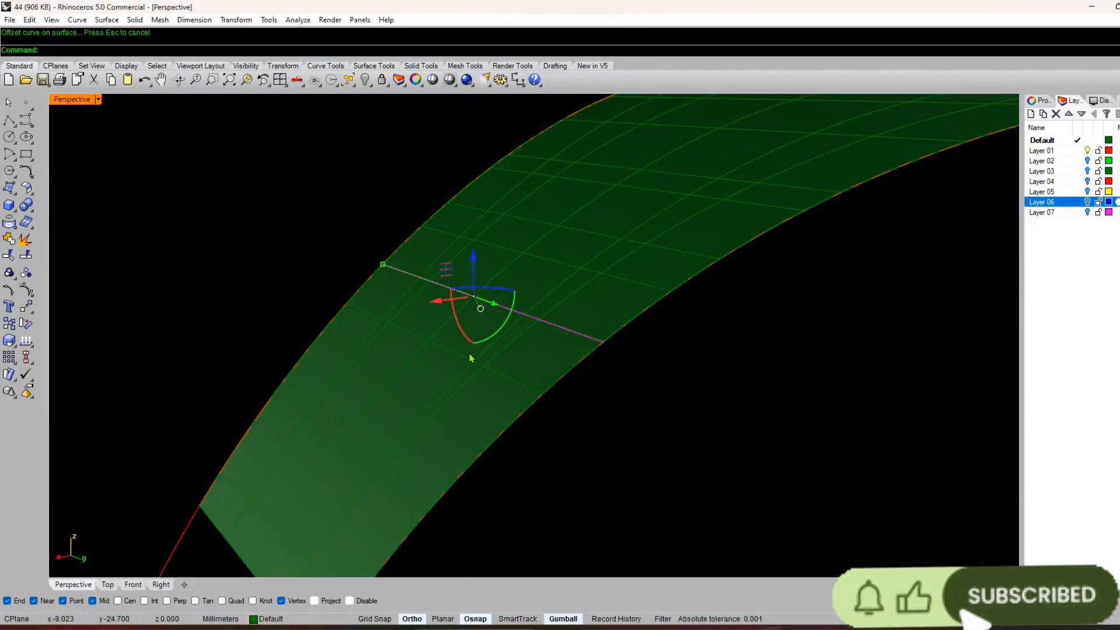
right_click(426, 382)
left_click(414, 388)
right_click(415, 393)
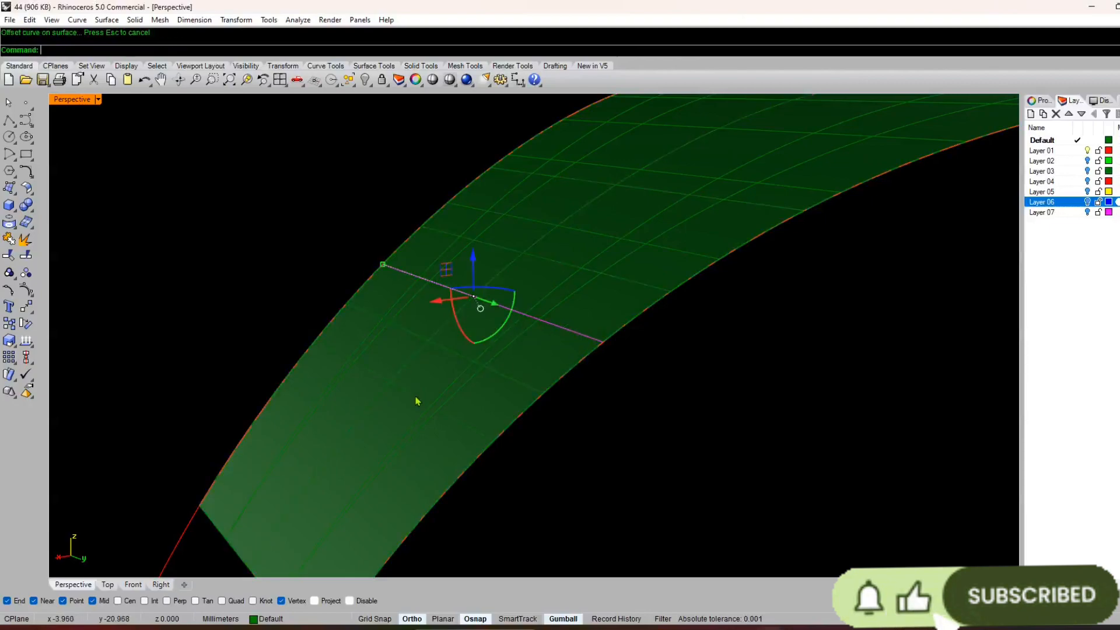
- Offset the fifth crosswise offset curve on the swept surface to add the sixth line near the narrow end
left_click(416, 397)
right_click(380, 451)
left_click(378, 451)
right_click(377, 451)
scroll(547, 263, "down", 4)
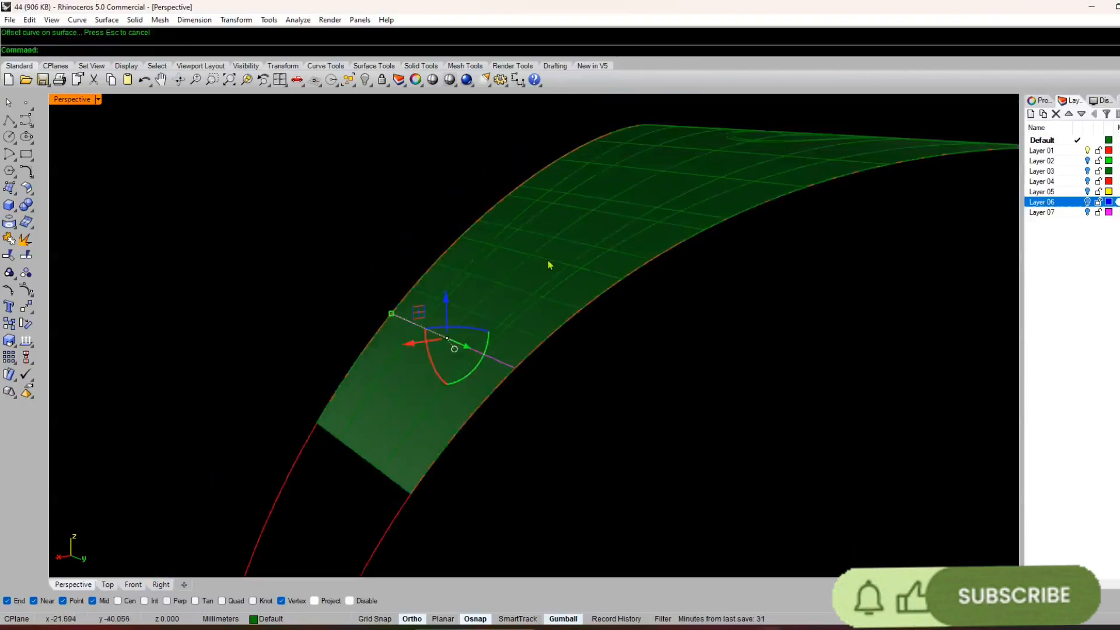
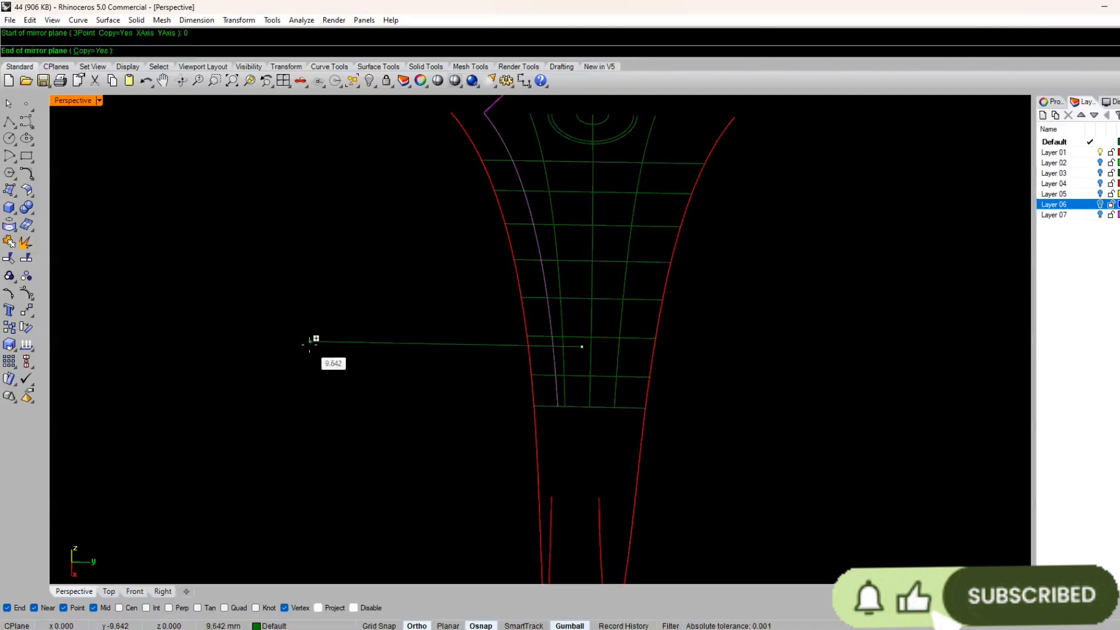
- Mirror a copy of the outer lengthwise grid curve to the other side, with the mirror plane starting at the origin (0)
left_click(580, 484)
scroll(424, 457, "down", 6)
right_click_drag(425, 457, 418, 410)
left_click(418, 410)
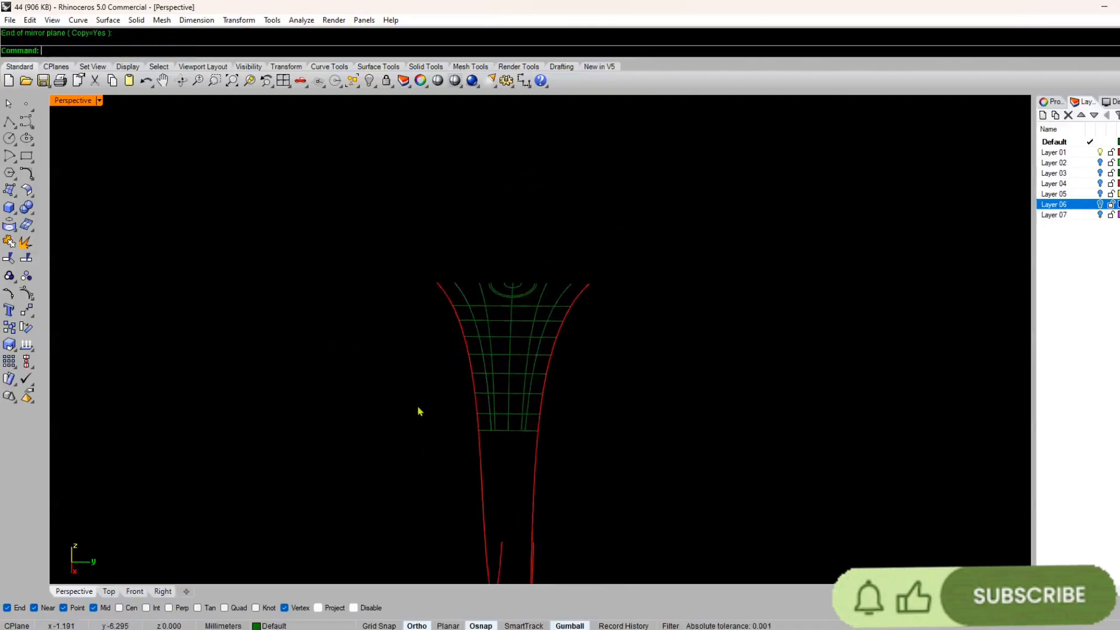
- Examine the mirrored lengthwise curves, the circle pattern and the crosswise lines from several angles
scroll(448, 205, "down", 5)
right_click_drag(385, 303, 422, 420)
scroll(456, 303, "up", 15)
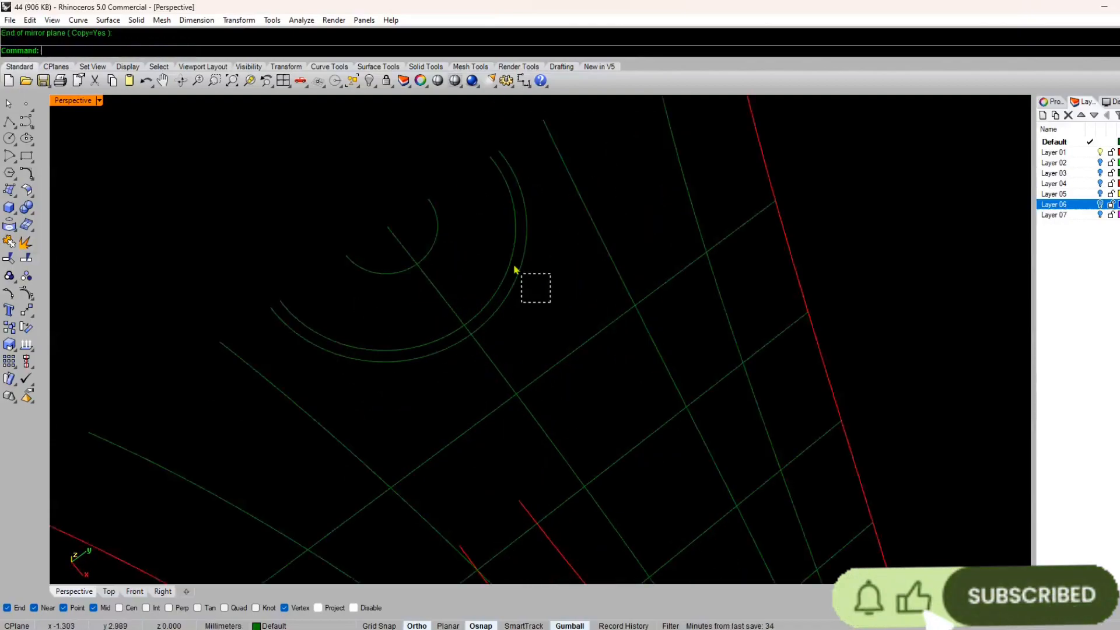
left_click_drag(515, 270, 508, 258)
left_click(400, 292)
scroll(401, 292, "down", 6)
mouse_move(465, 395)
right_mouse_down()
mouse_move(457, 335)
mouse_move(447, 399)
right_mouse_up()
scroll(458, 335, "down", 6)
scroll(425, 342, "up", 4)
scroll(437, 373, "down", 4)
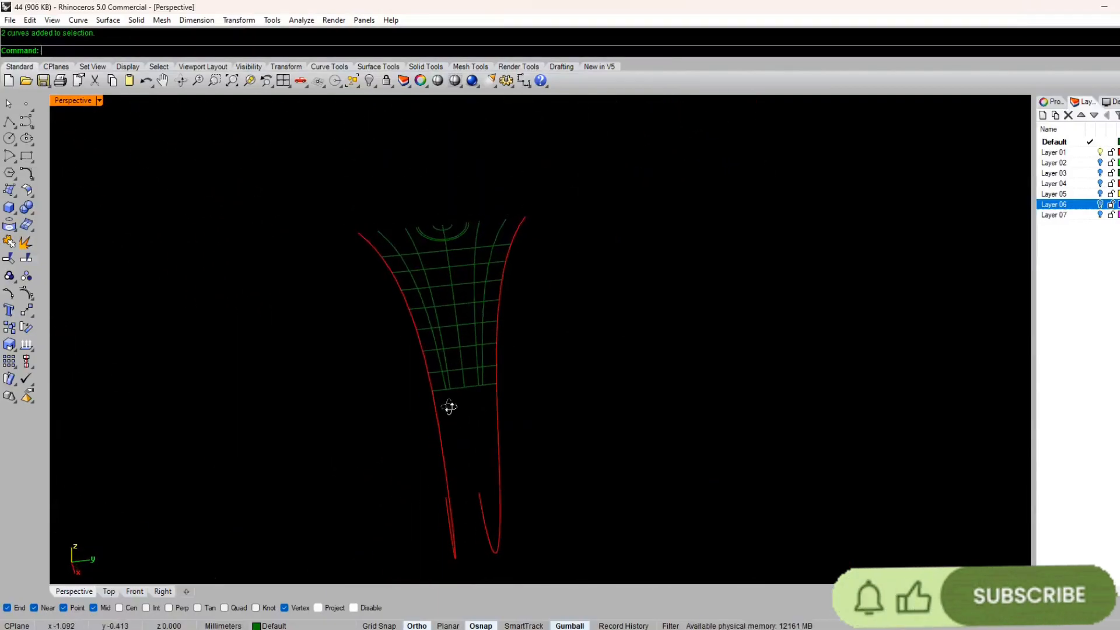
scroll(446, 403, "up", 4)
scroll(434, 396, "down", 4)
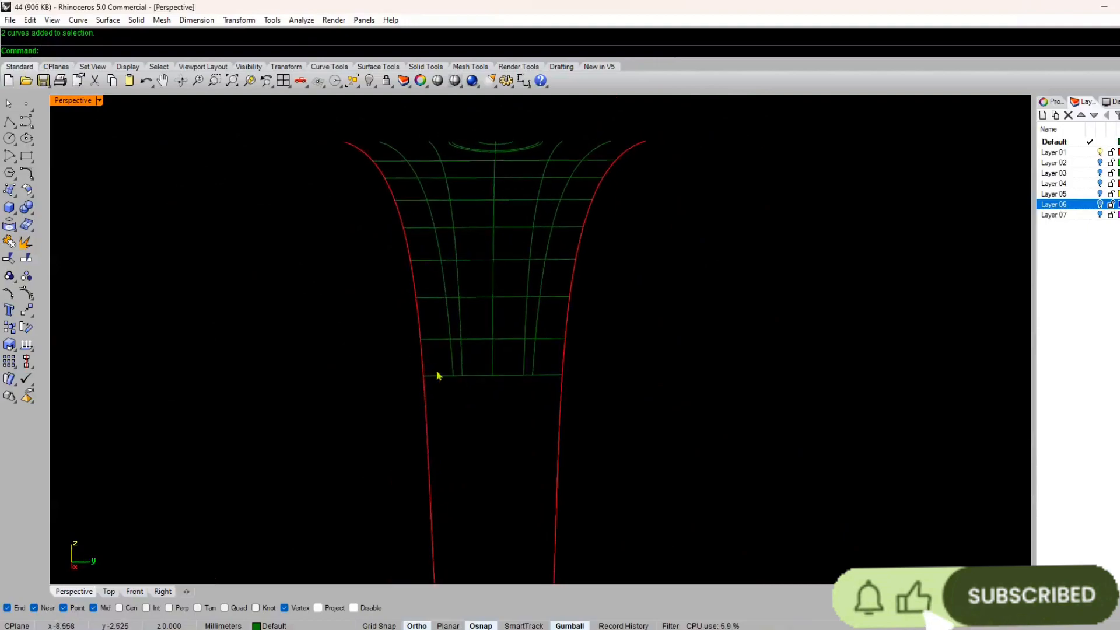
- Split the crosswise curve at the grid's narrow end, using the two outer lengthwise curves as cutting objects
scroll(438, 376, "up", 6)
left_click(427, 388)
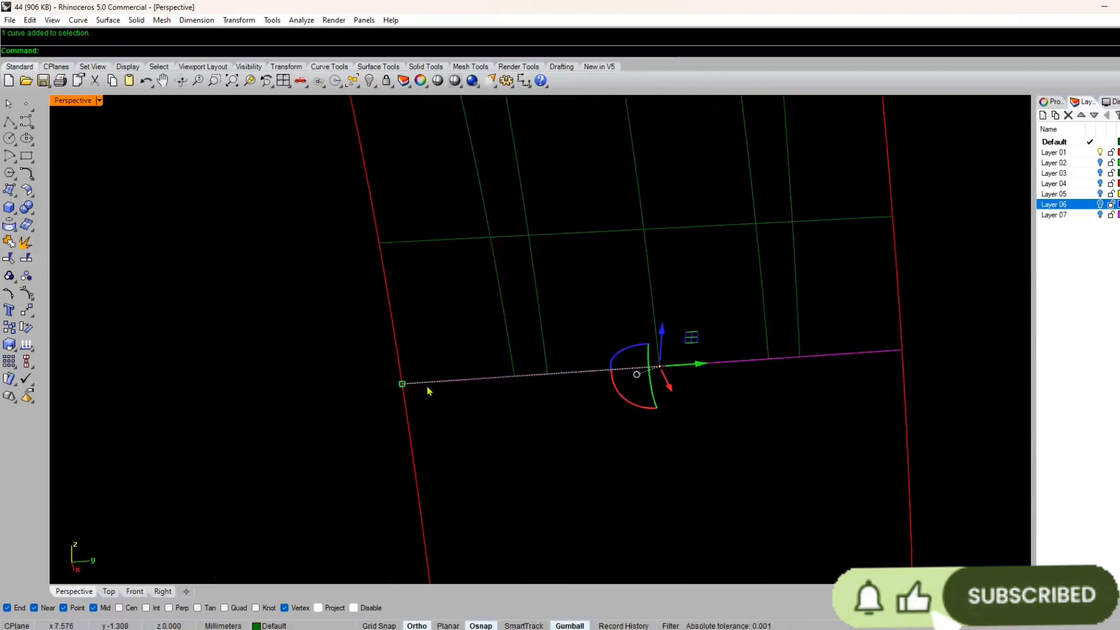
left_click(27, 258)
left_click_drag(642, 267, 629, 270)
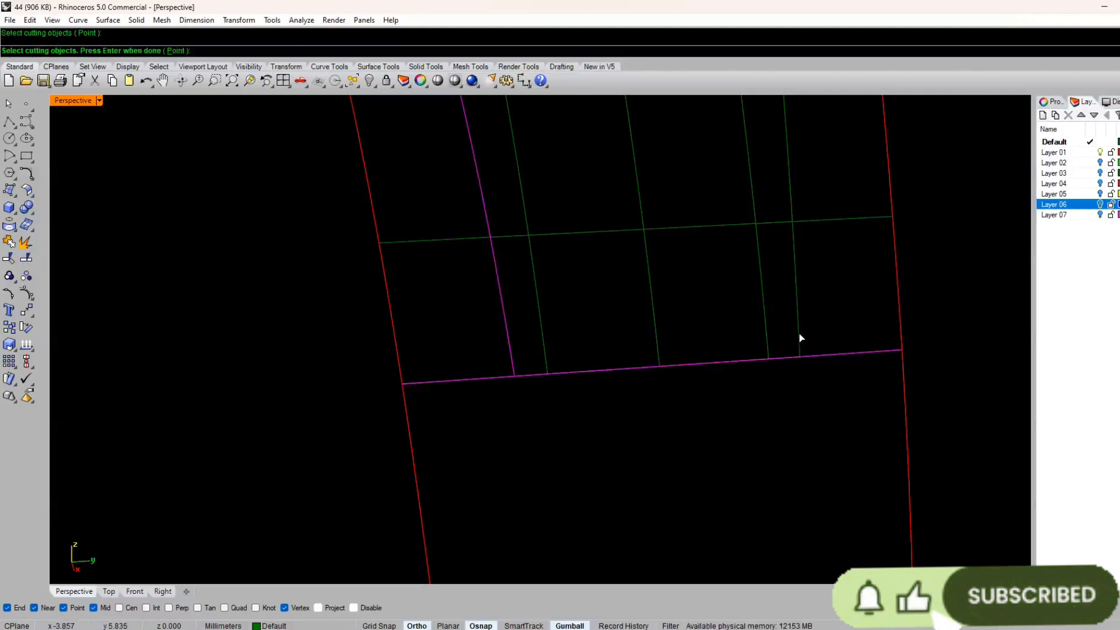
left_click(801, 355)
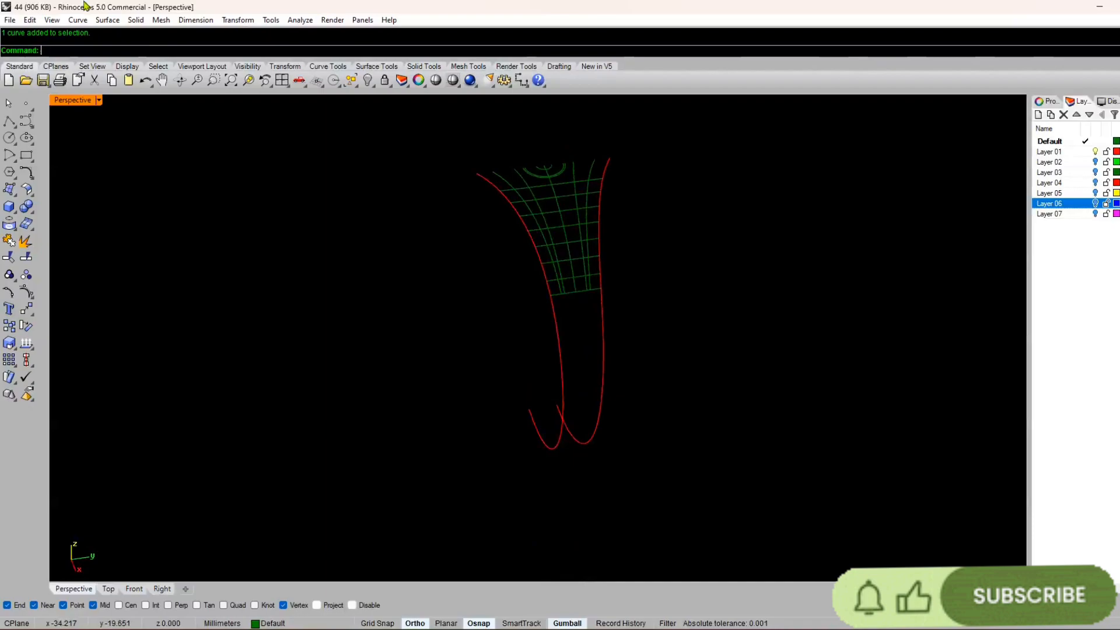
- Restore the standard four-viewport layout with 4View and maximize the Perspective view
double_click(79, 100)
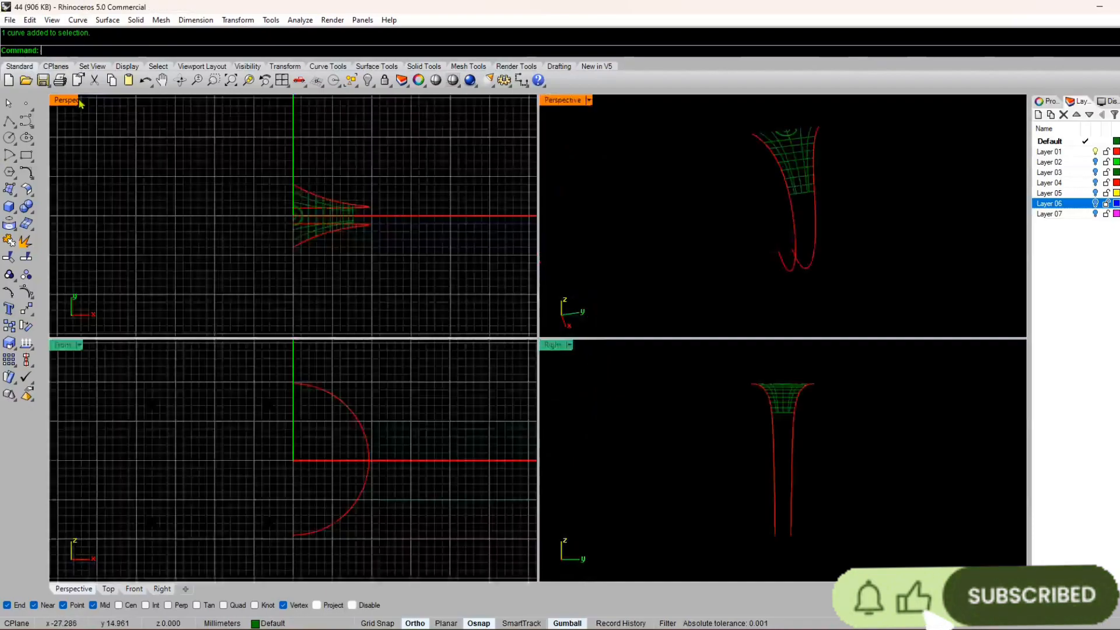
left_click(286, 83)
double_click(563, 101)
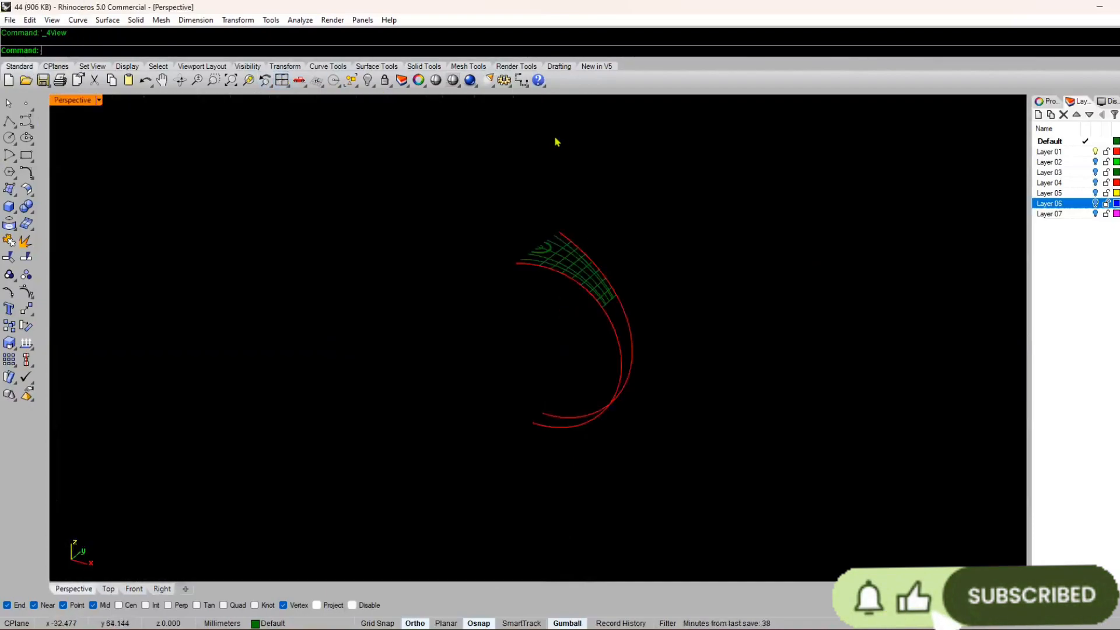
- Check the split of the narrow-end crosswise curve by selecting its outer segments on both sides
right_click_drag(688, 327, 530, 303)
scroll(581, 304, "up", 6)
scroll(490, 332, "up", 5)
left_click(450, 384)
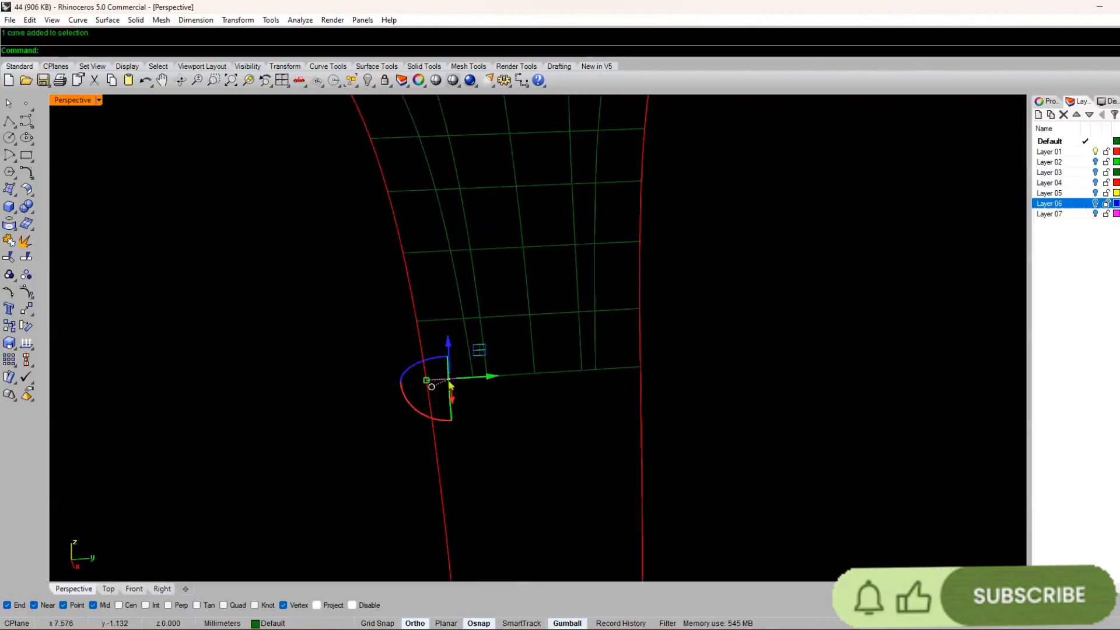
left_click(613, 372)
scroll(589, 369, "down", 8)
right_click_drag(612, 371, 515, 288)
scroll(589, 369, "up", 8)
left_click(684, 388)
scroll(612, 383, "down", 5)
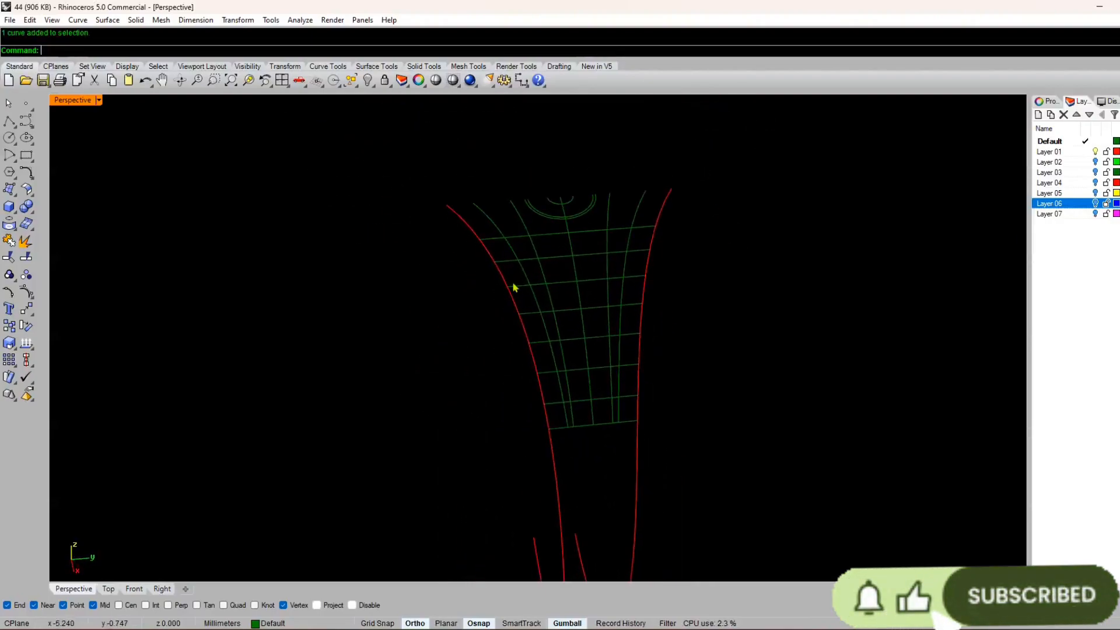
- Draw a line at each side of the wide end, joining the red rail's endpoint to the outer lengthwise curve's endpoint
scroll(515, 287, "up", 6)
right_click_drag(447, 185, 450, 228)
right_click(449, 227)
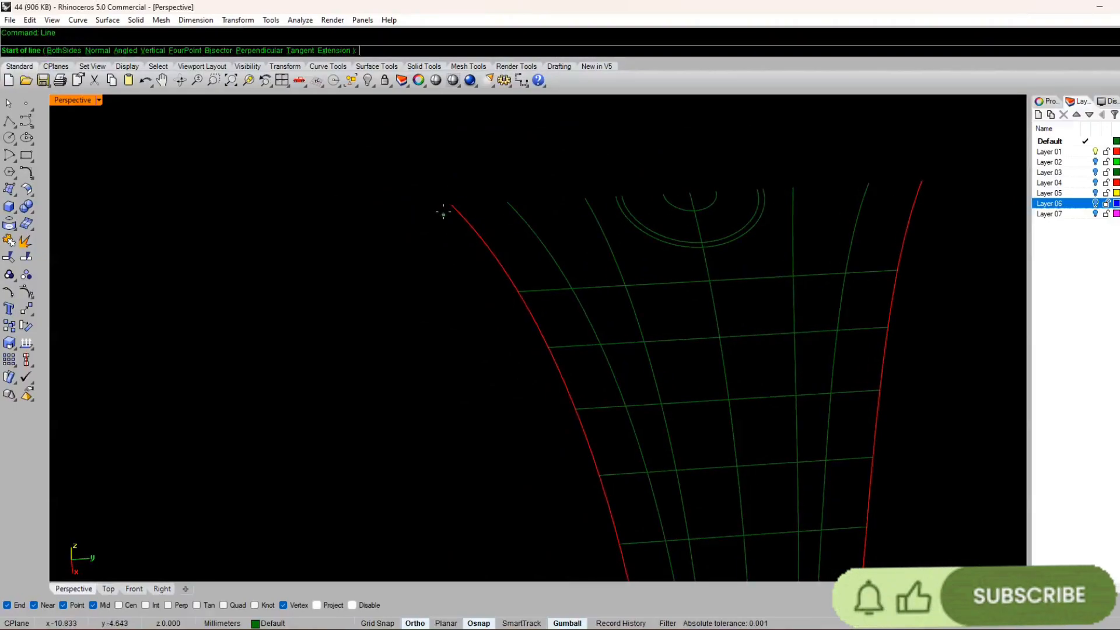
left_click(451, 206)
left_click(507, 203)
right_click(818, 200)
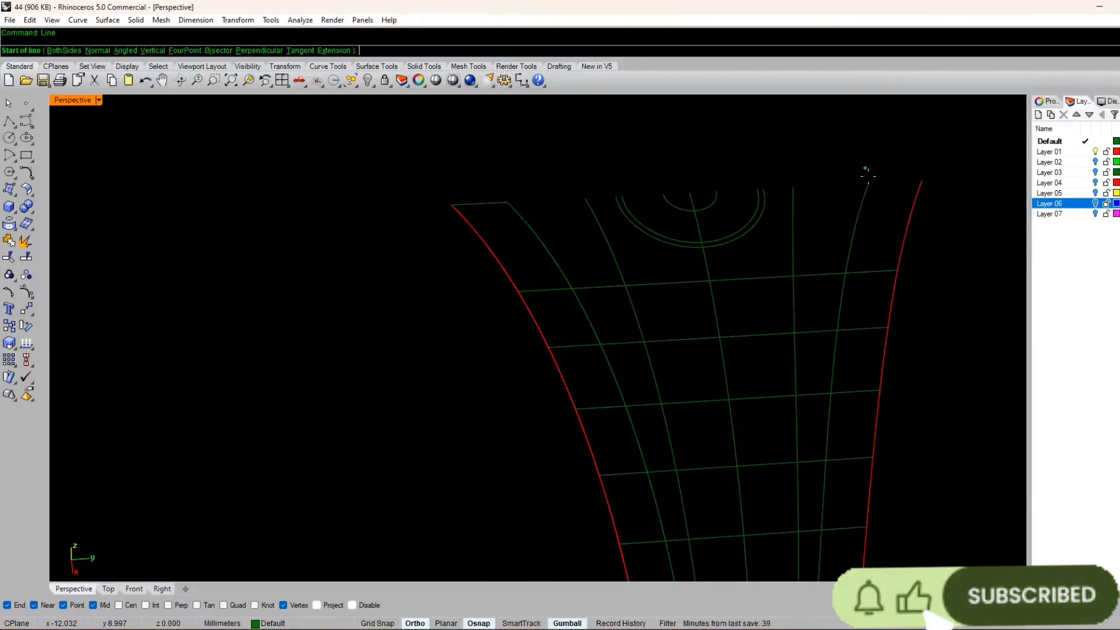
left_click(869, 184)
left_click(919, 182)
- Rebuild both short wide-end lines with a point count of 4 and degree 3, deleting the input
left_click(898, 182)
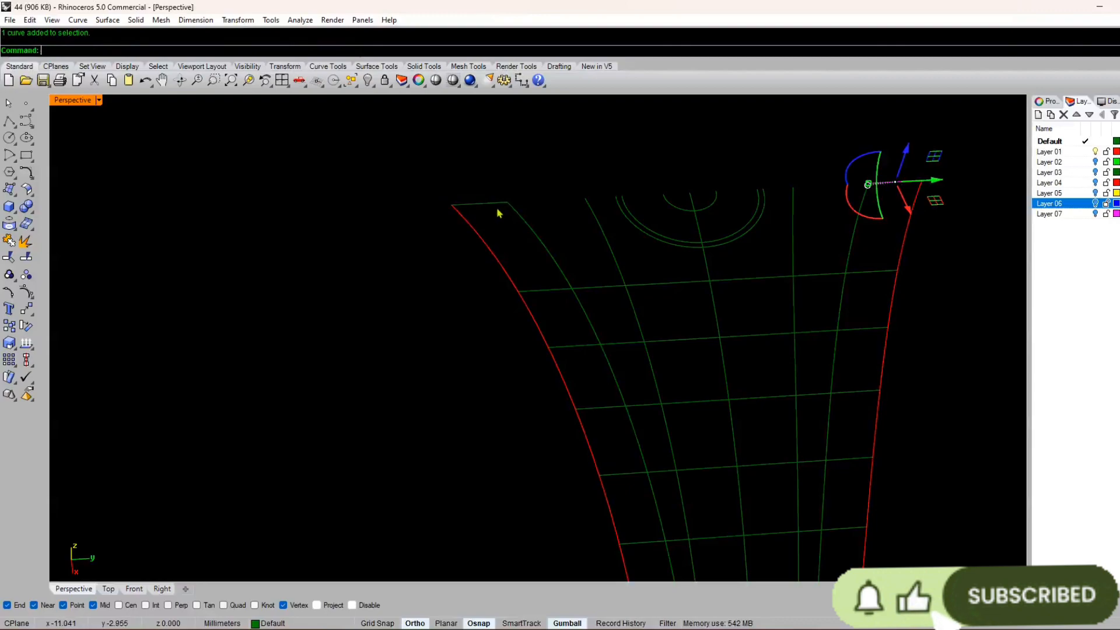
left_click(499, 213)
type("r")
key("Return")
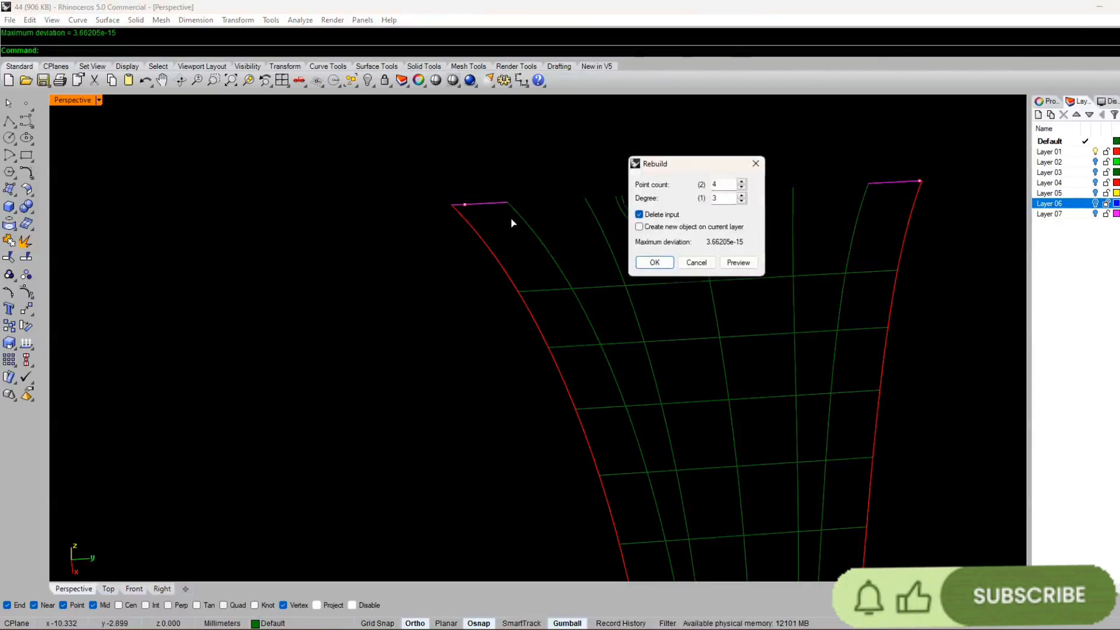
key("Return")
- Display the control points of both rebuilt wide-end lines with PointsOn
type("0p")
key("Return")
scroll(488, 207, "up", 3)
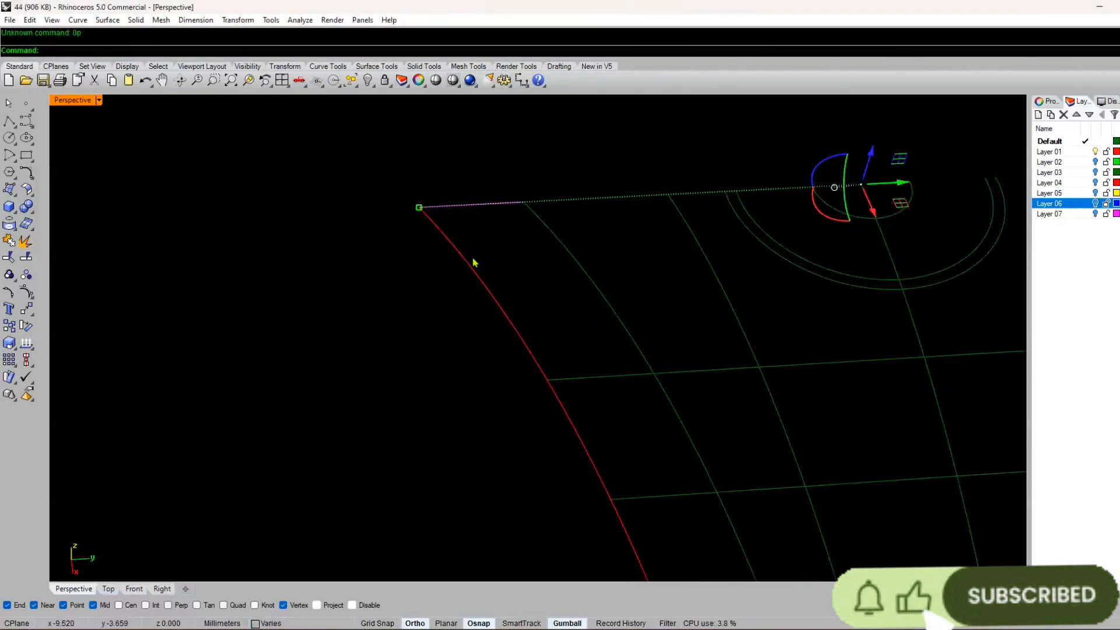
type("PointsOn")
key("Return")
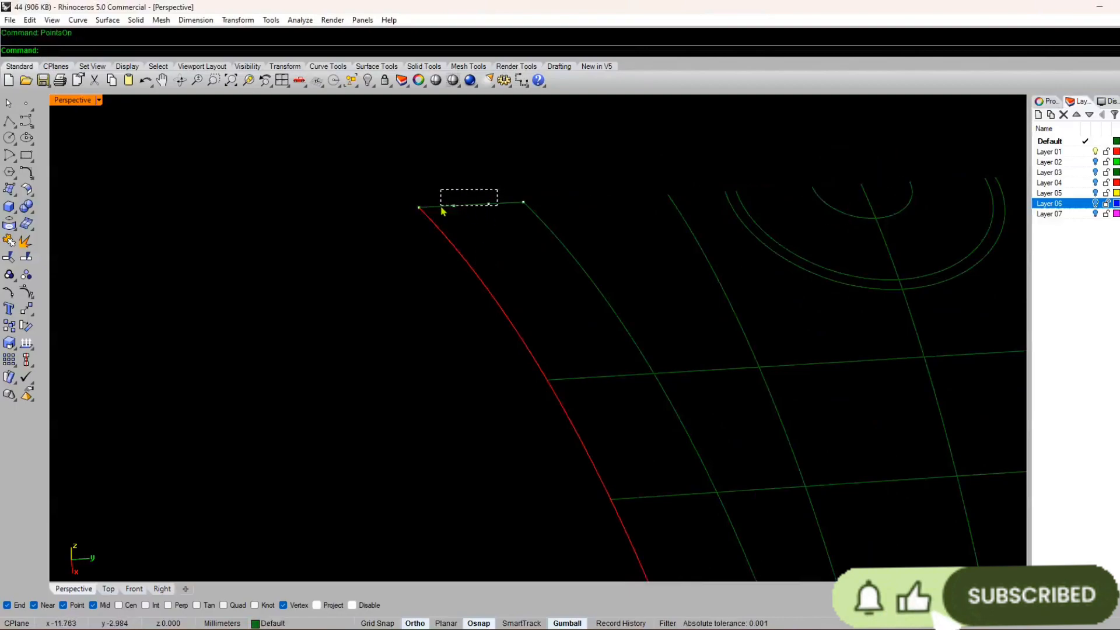
- Raise the two middle control points of both wide-end lines slightly along the vertical axis, bowing them upward, and hide the points
left_click_drag(446, 217, 446, 217)
scroll(448, 292, "down", 8)
scroll(552, 271, "up", 8)
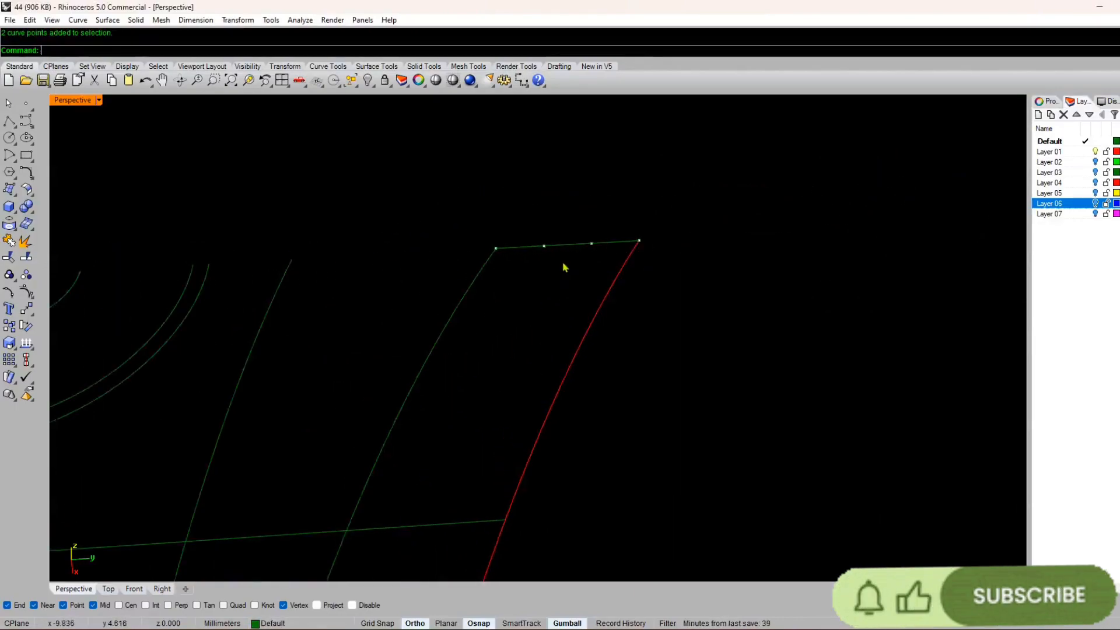
left_click_drag(604, 230, 535, 275, "shift")
scroll(612, 287, "down", 6)
scroll(484, 267, "up", 5)
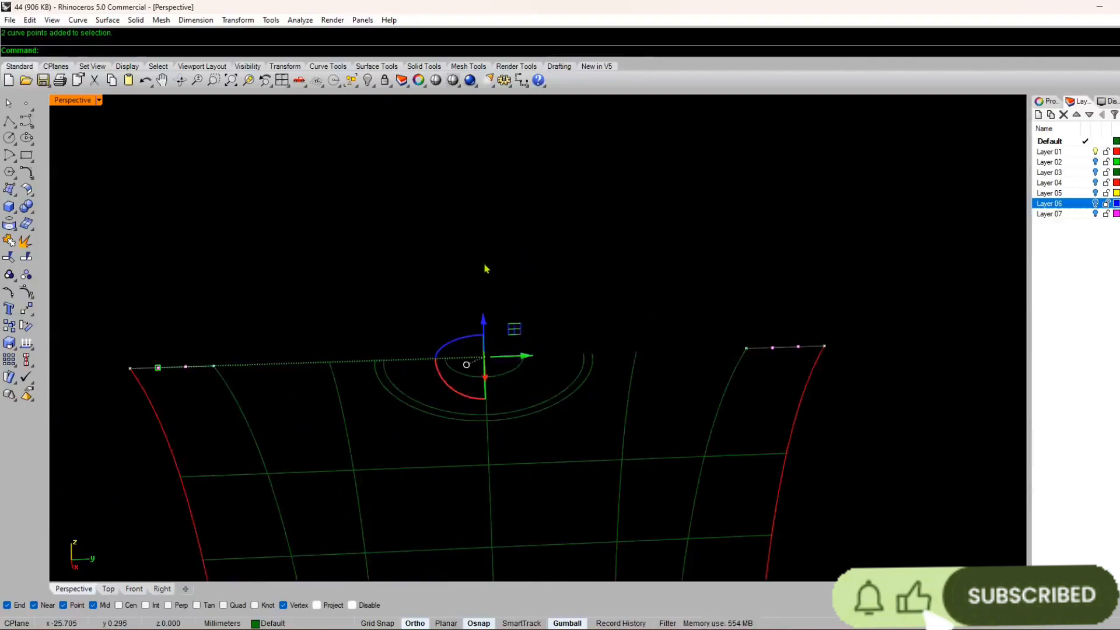
left_click_drag(486, 320, 493, 318)
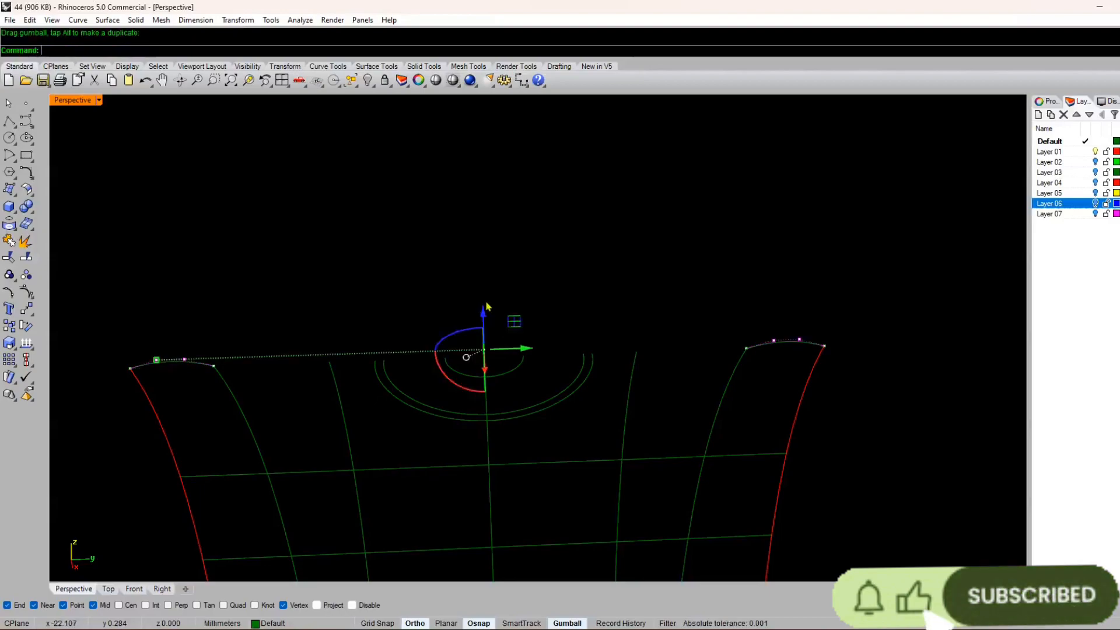
key("Escape")
- Rebuild each of the two bowed wide-end curves separately
left_click(202, 367)
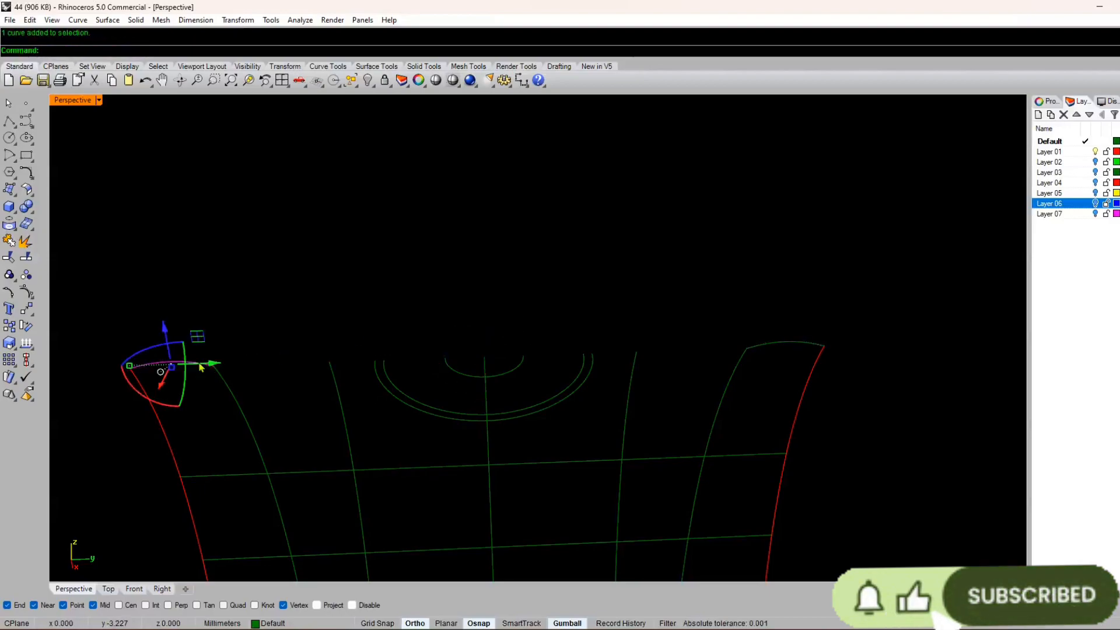
key("Return")
key("Return")
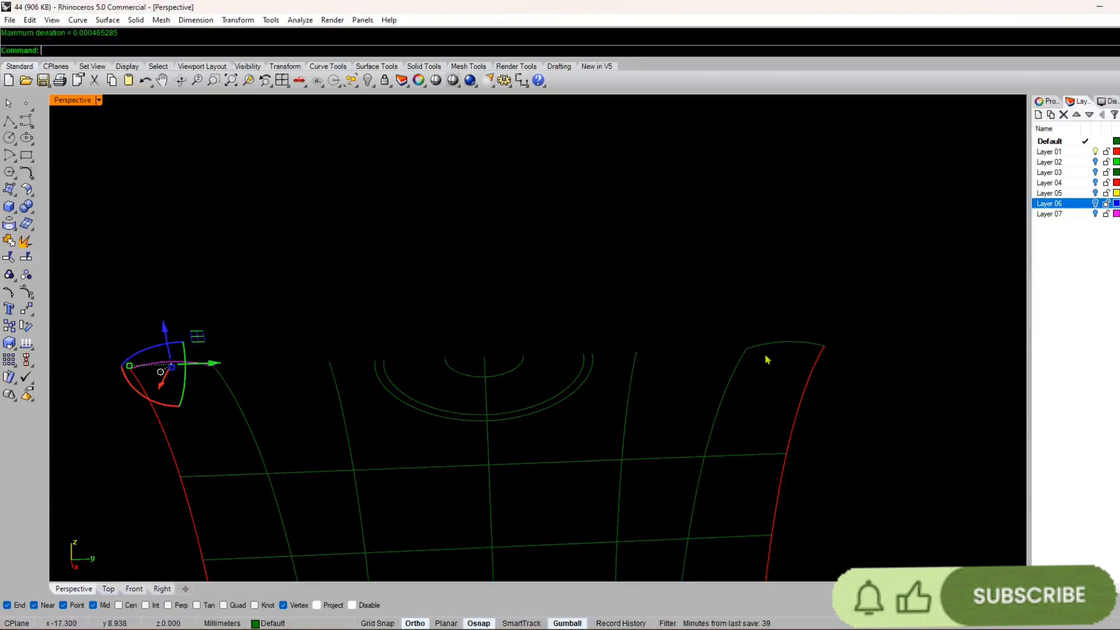
left_click(775, 345)
key("Return")
key("Return")
- Try a Sweep 2 Rails along the left red rail and adjacent lengthwise curve, with the bowed wide-end curve as cross section
scroll(776, 345, "down", 4)
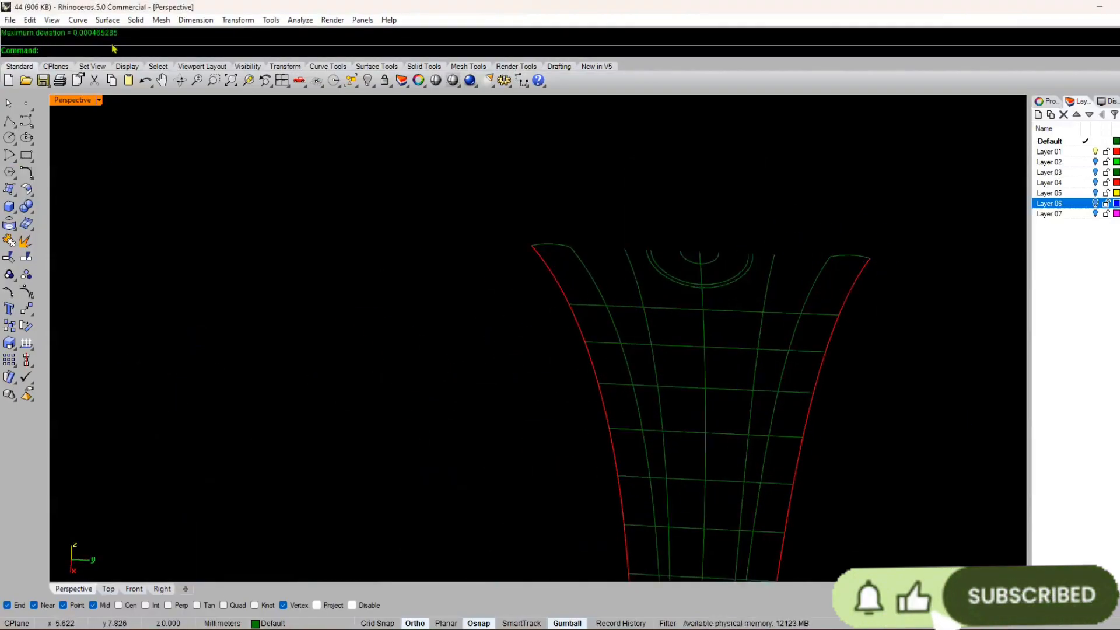
left_click(107, 20)
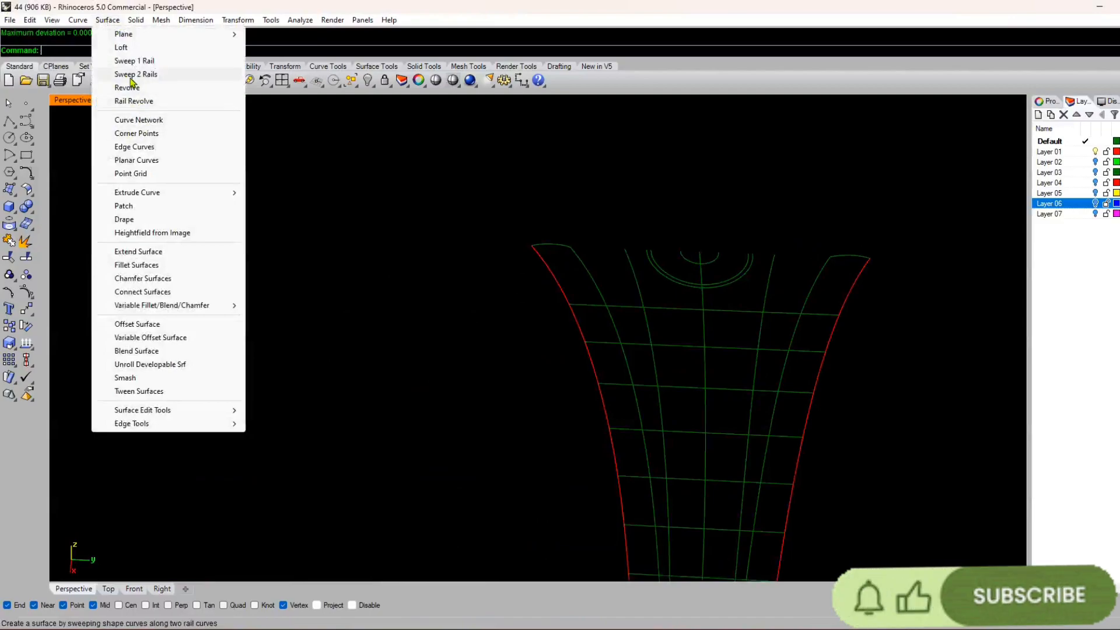
left_click(131, 78)
left_click(562, 288)
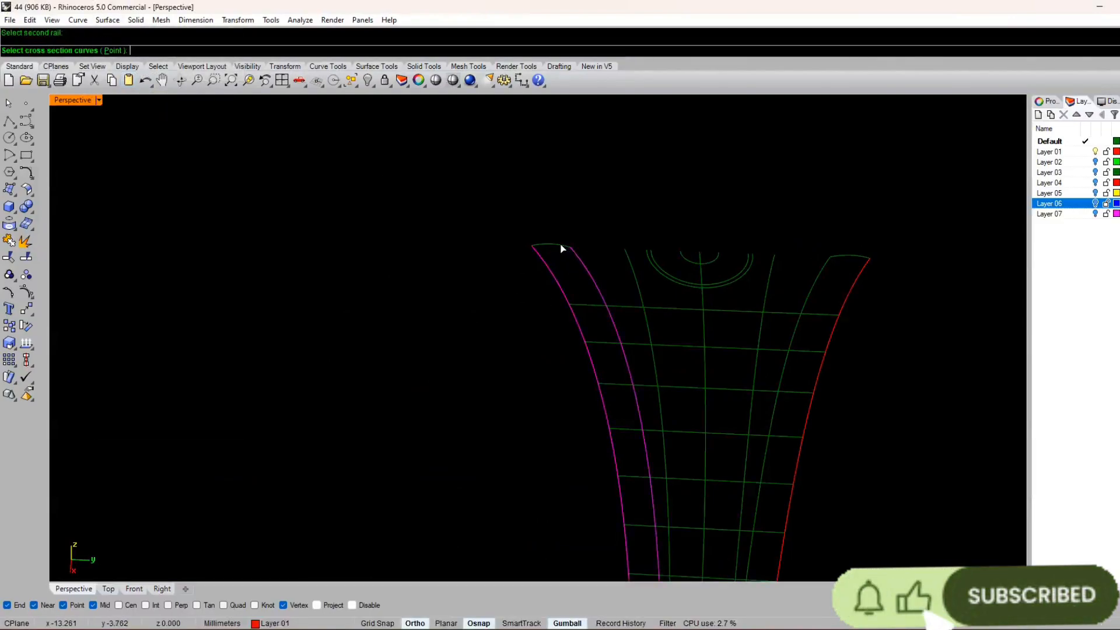
left_click(562, 248)
key("Return")
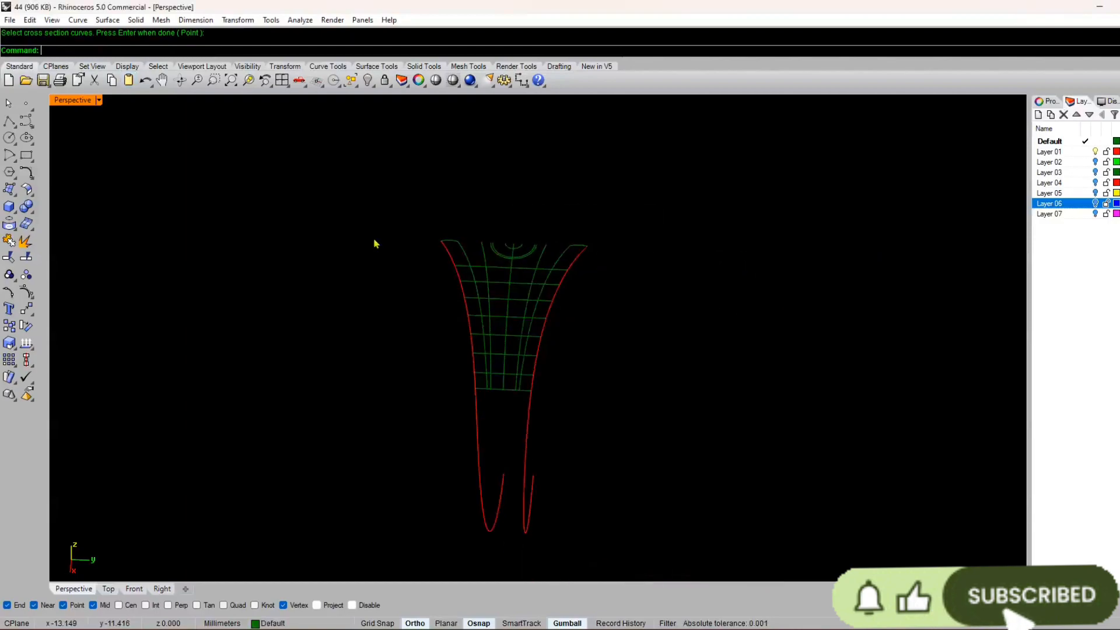
- Sweep the left side surface along the red rail and adjacent lengthwise curve, using the wide-end bowed curve and narrow-end segment as cross sections
scroll(443, 275, "up", 4)
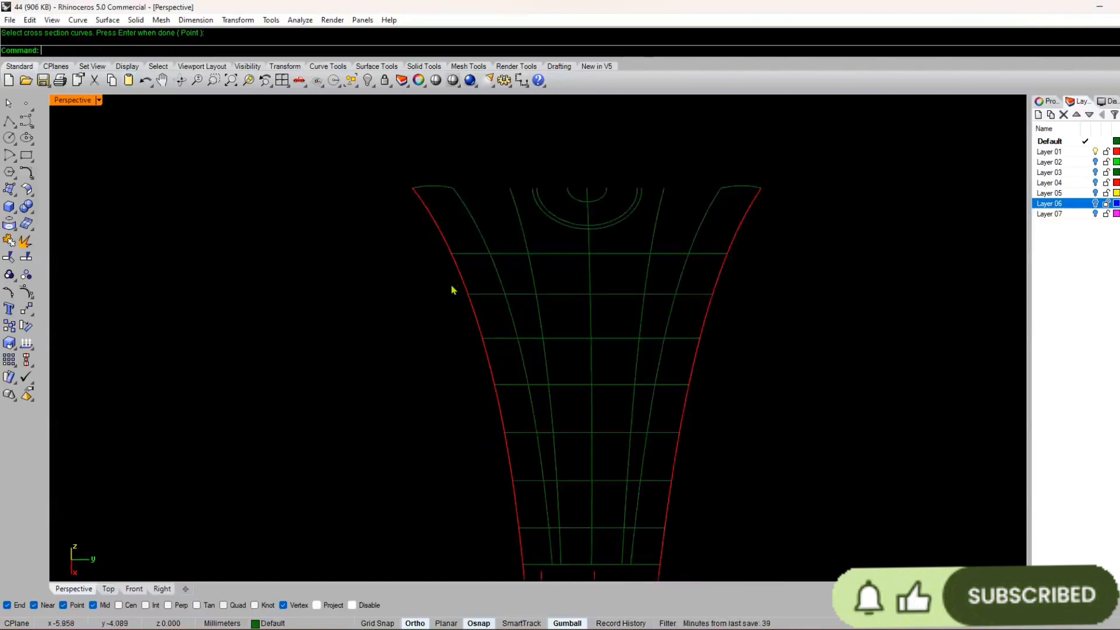
left_click(447, 189)
right_click_drag(612, 569, 485, 470)
scroll(460, 458, "up", 7)
left_click(455, 425)
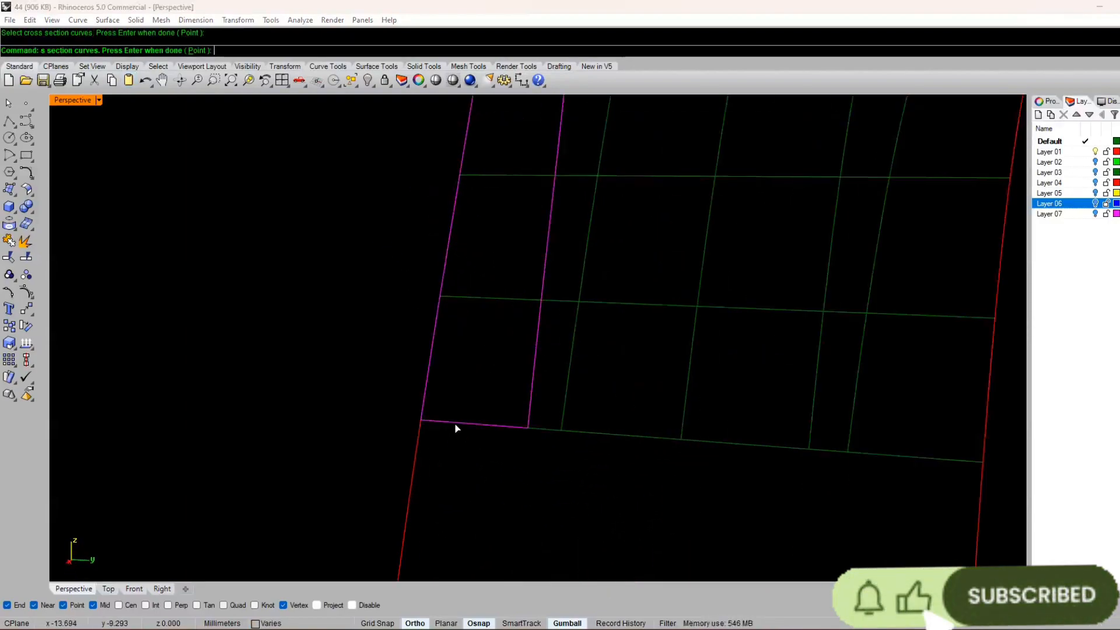
key("Return")
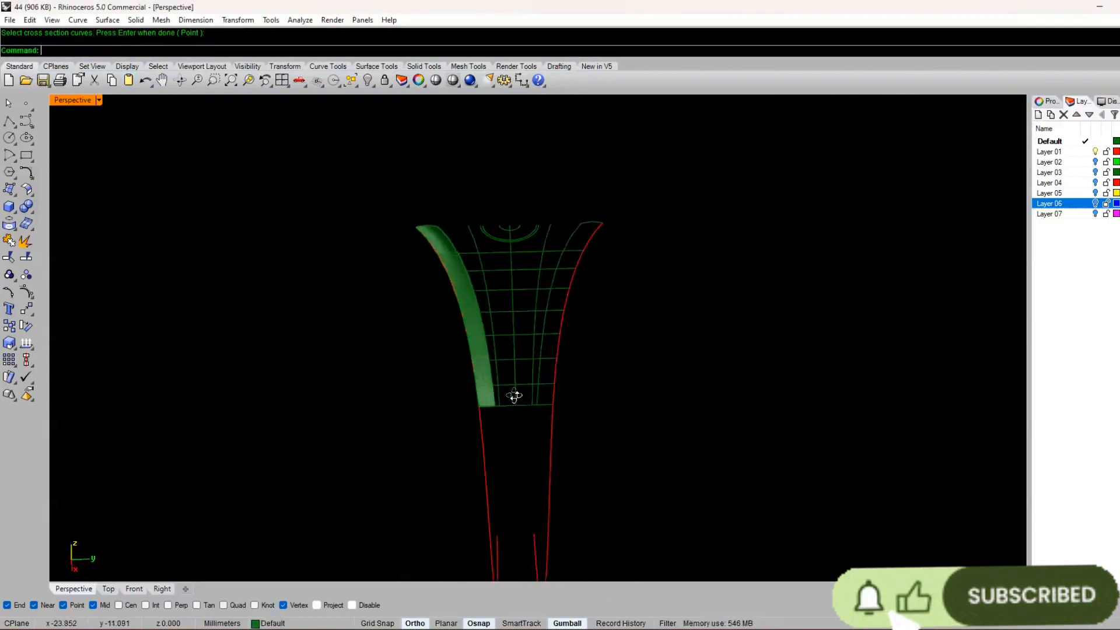
- Sweep the matching right side surface between the lengthwise curve and red rail, with the wide-end and narrow-end curves as cross sections
scroll(513, 392, "up", 5)
left_click(547, 240)
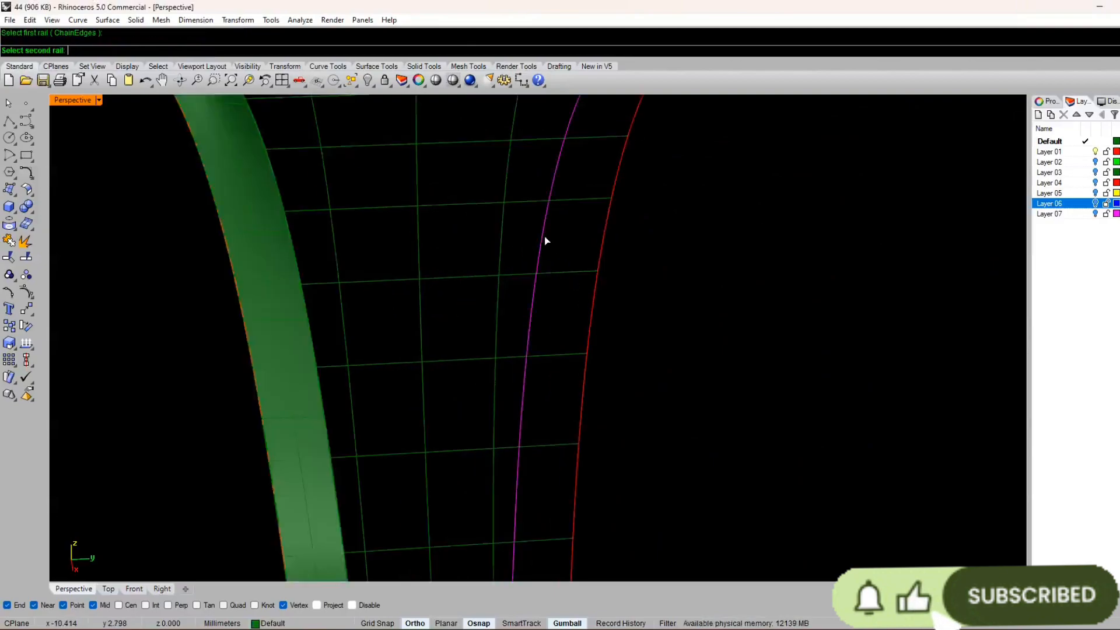
left_click(604, 255)
scroll(593, 255, "down", 5)
scroll(588, 249, "up", 6)
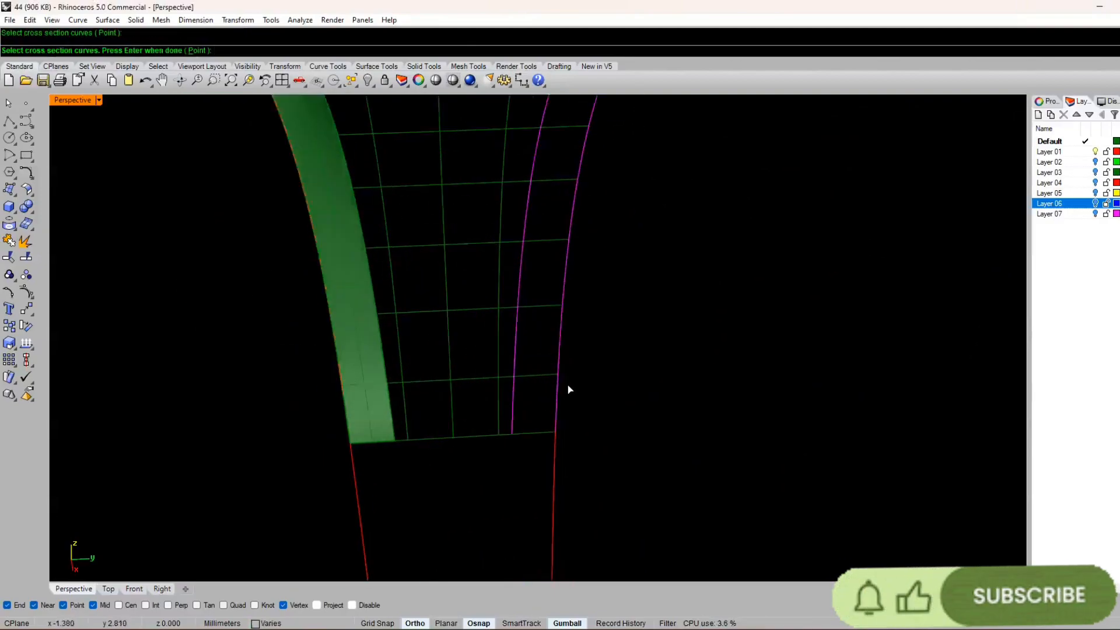
left_click(531, 435)
key("Return")
key("Return")
- Join the three segments of the crosswise line at the grid's narrow end into one curve
scroll(693, 276, "down", 5)
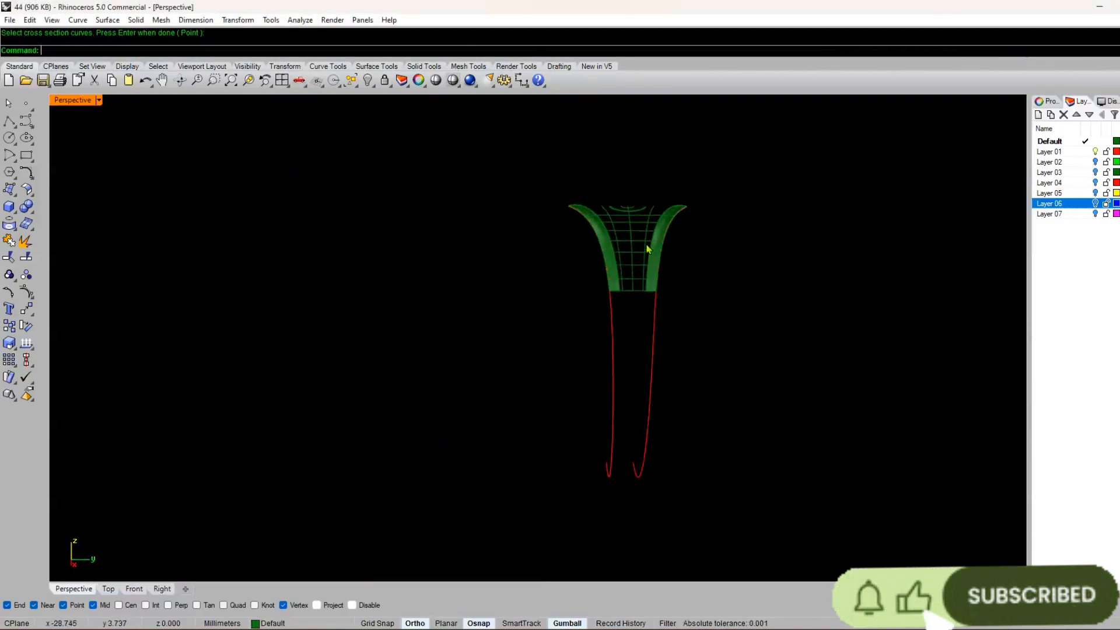
scroll(648, 250, "up", 3)
left_click(562, 404)
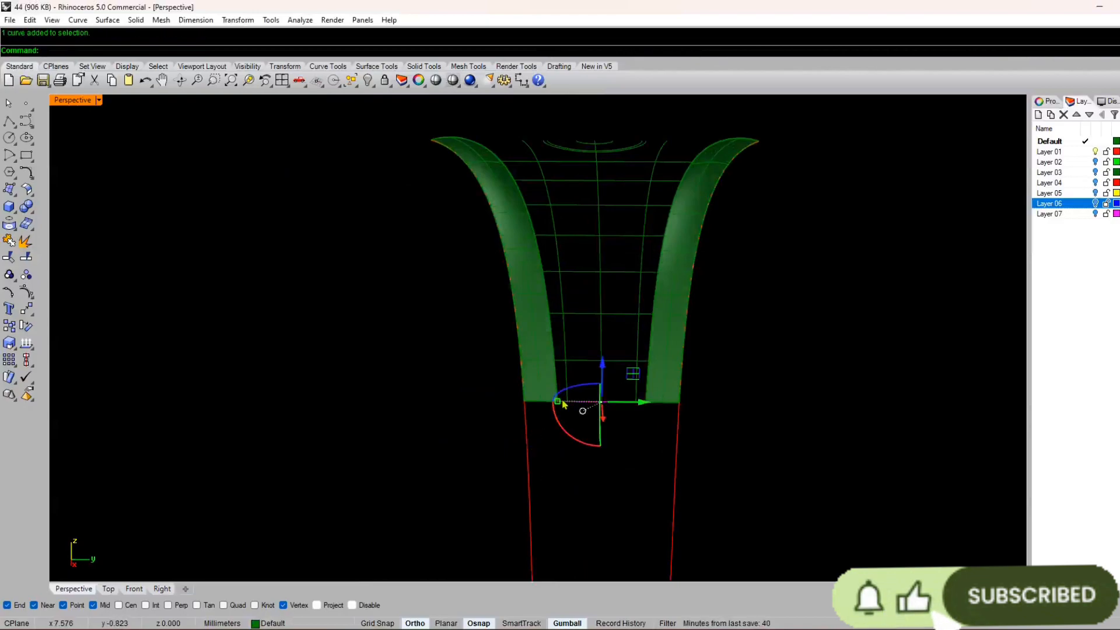
scroll(559, 407, "up", 4)
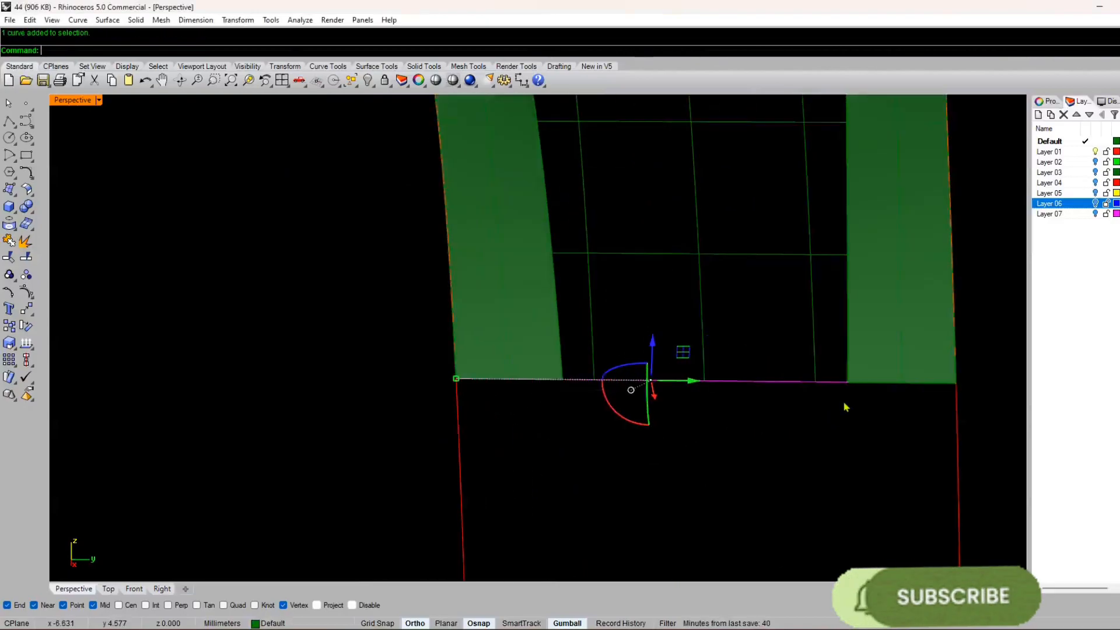
left_click(873, 383)
key("Return")
- Draw a straight line connecting the free ends of the two red shank rails
scroll(541, 336, "down", 5)
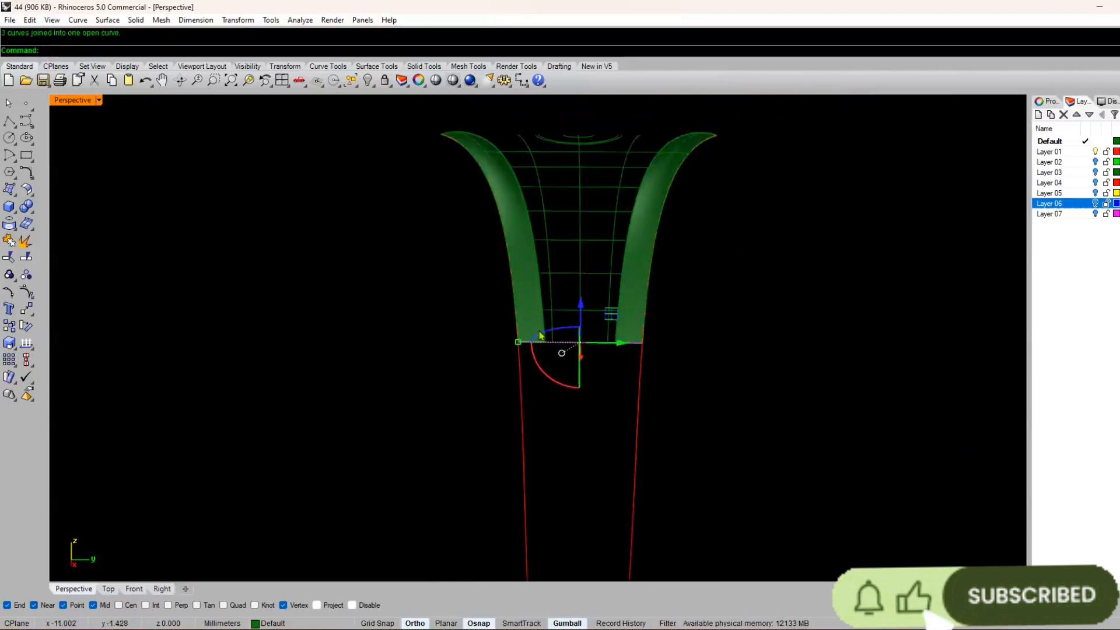
scroll(613, 330, "down", 4)
right_click_drag(592, 422, 588, 455)
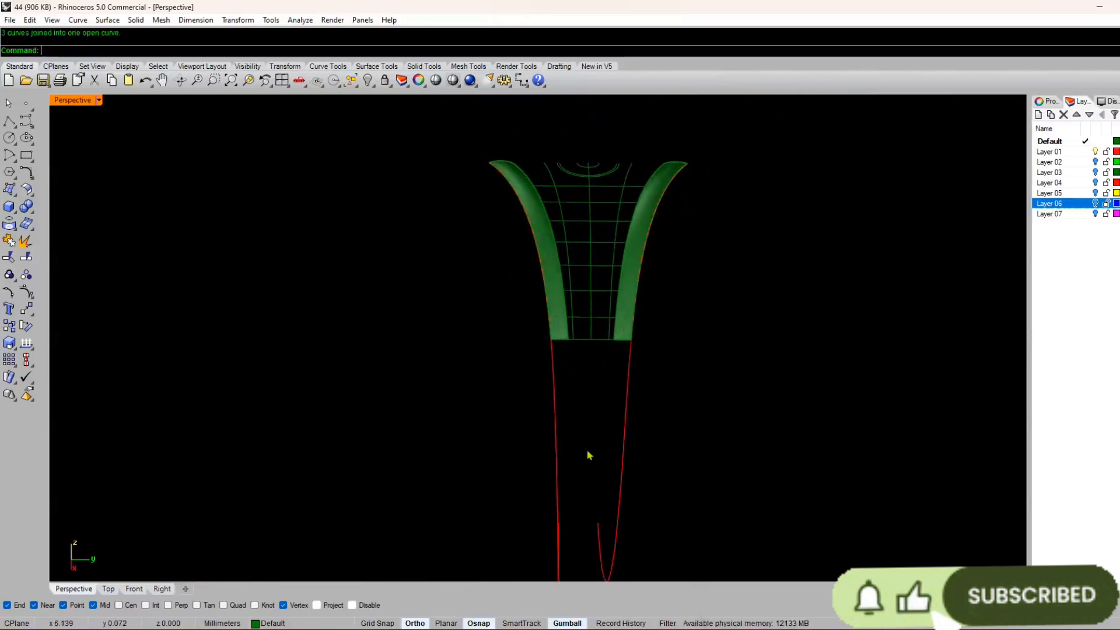
scroll(587, 455, "up", 6)
scroll(573, 400, "down", 4)
scroll(573, 399, "up", 3)
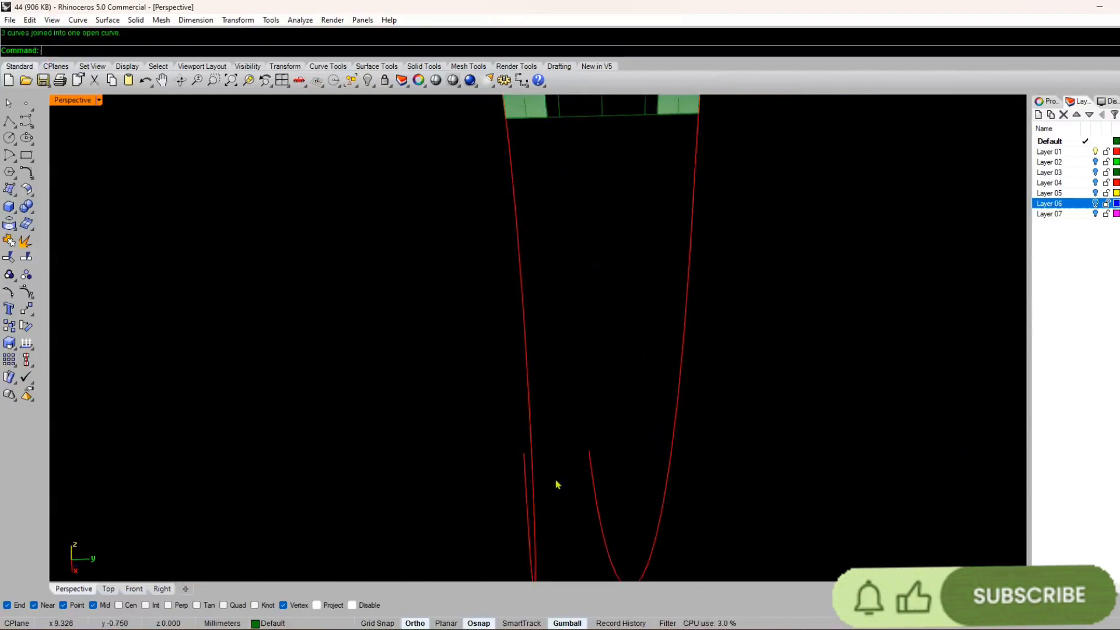
type("line")
key("Return")
left_click(525, 451)
left_click(583, 452)
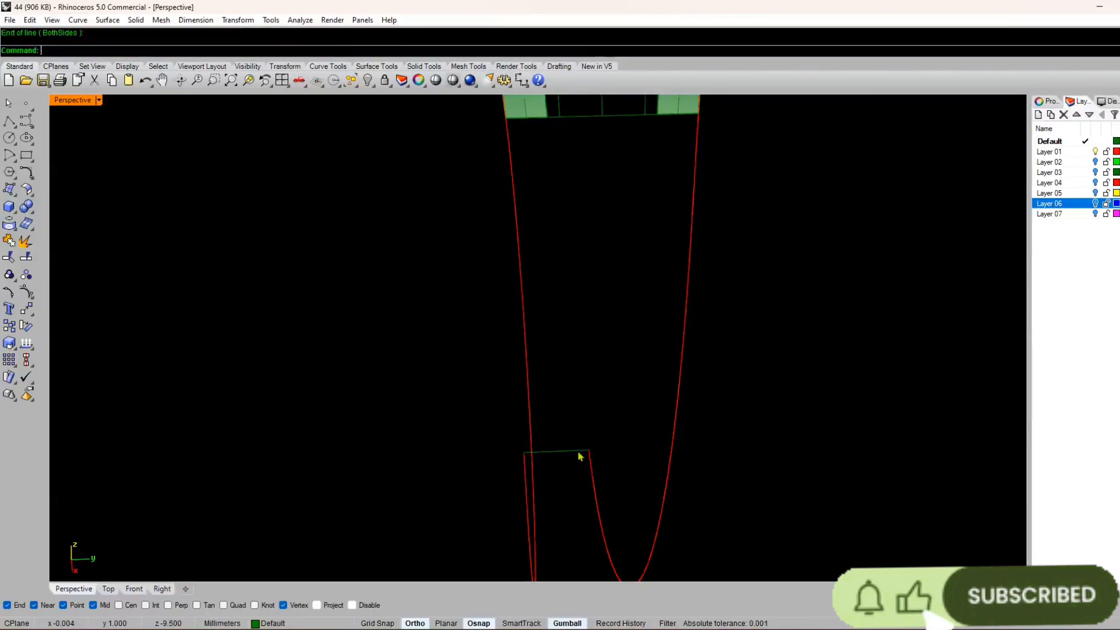
- Sweep the shank surface along the two lower red rails, using the joined narrow-end line and the new end line as cross sections
scroll(580, 453, "down", 3)
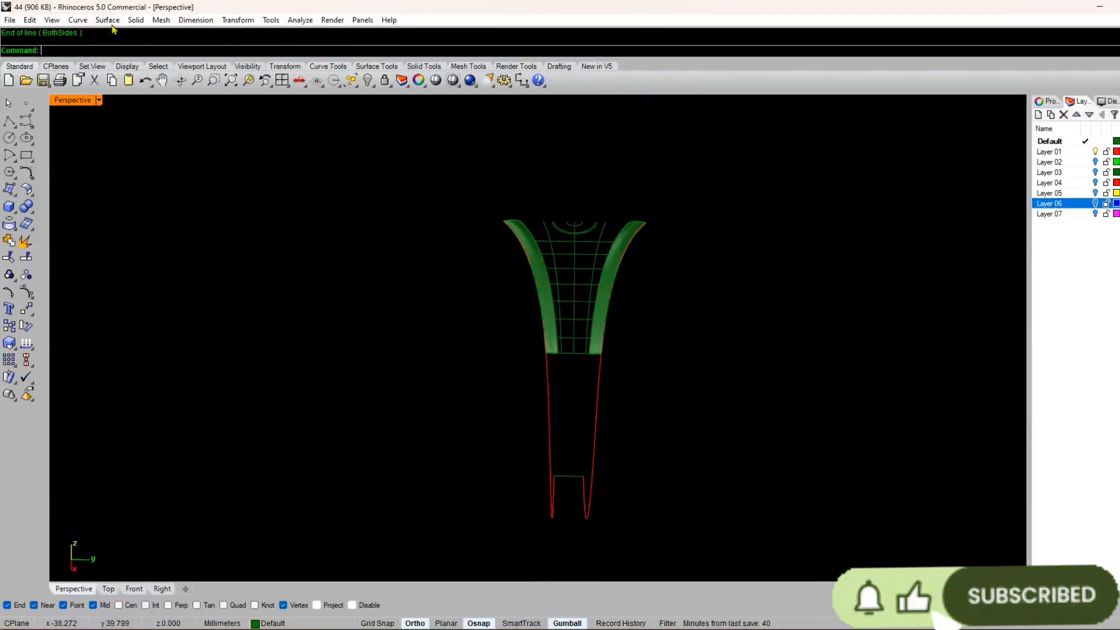
left_click(108, 20)
left_click(132, 75)
left_click(549, 432)
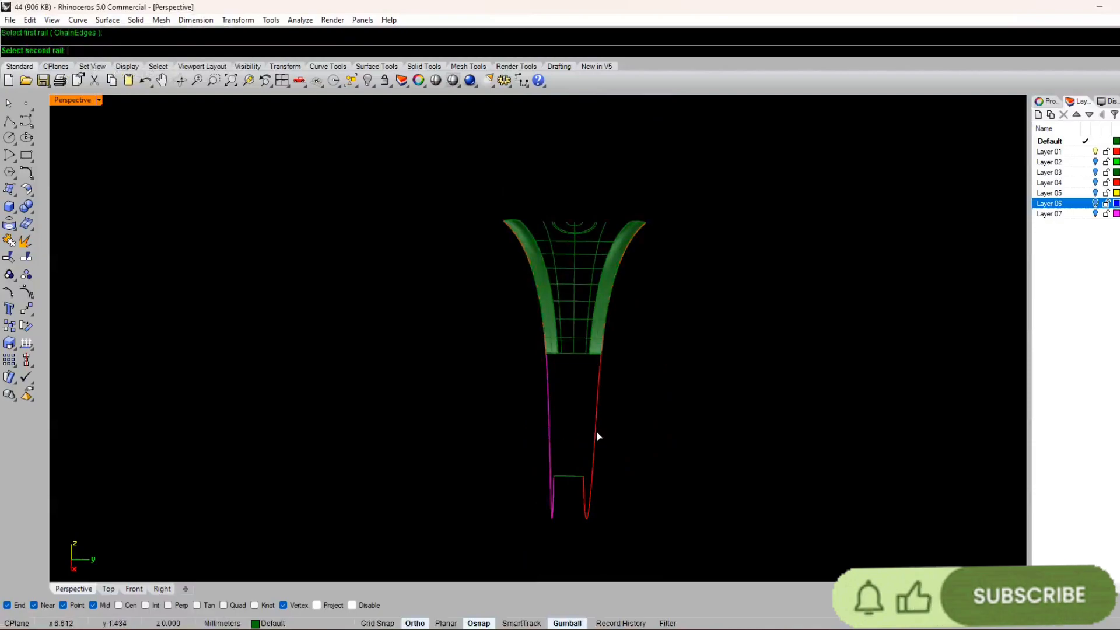
scroll(586, 402, "up", 3)
left_click(567, 337)
scroll(560, 333, "down", 3)
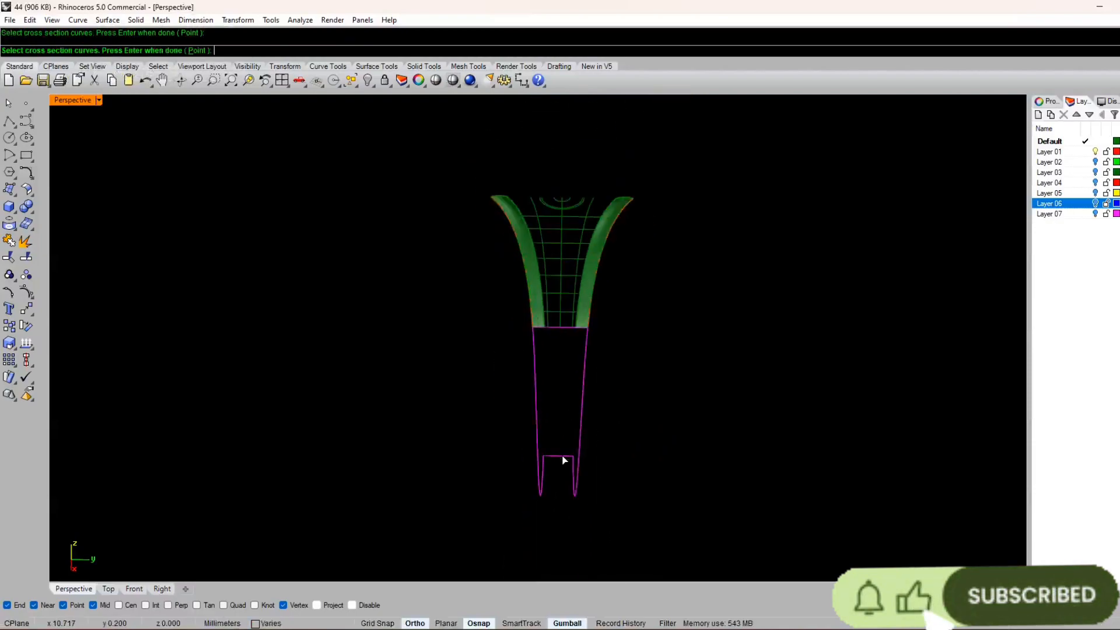
key("Return")
left_click(527, 410)
right_click_drag(475, 463, 493, 327)
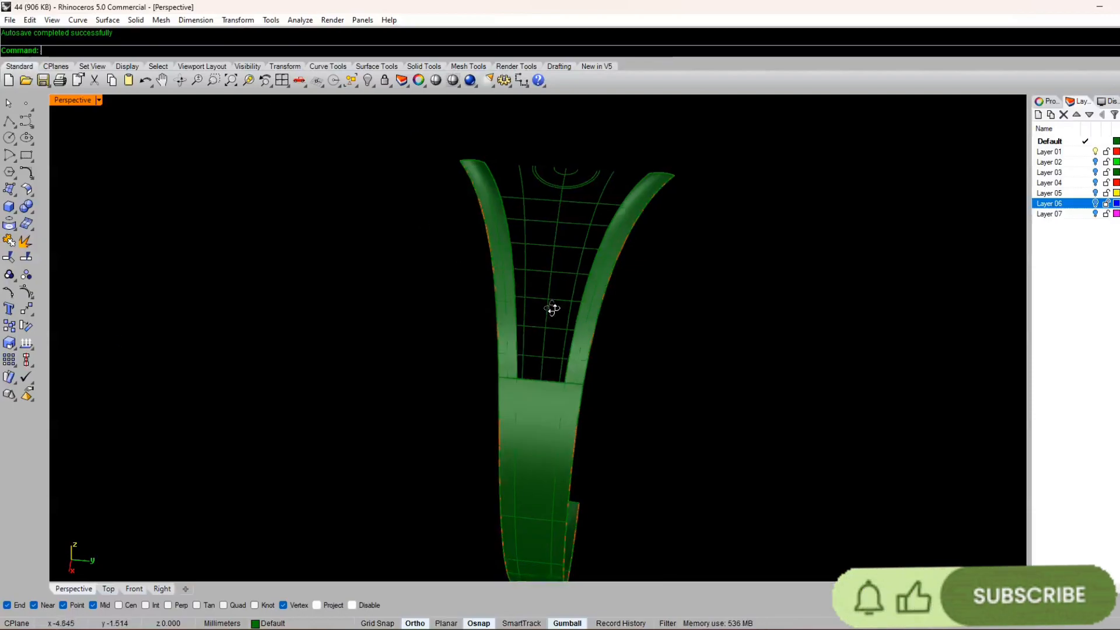
scroll(533, 294, "up", 3)
left_click(477, 258)
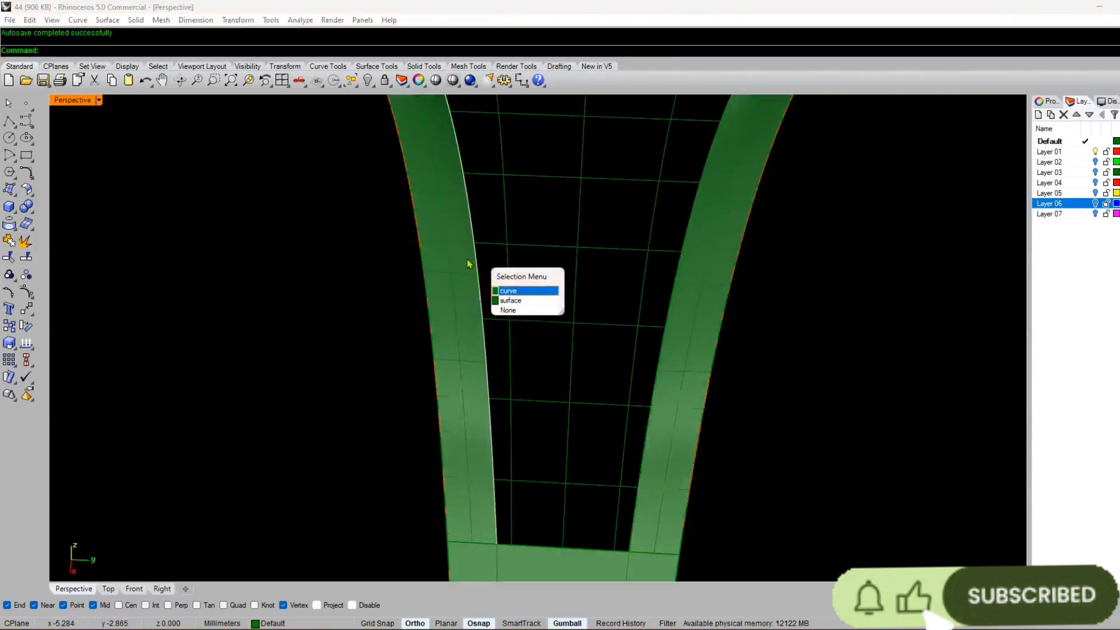
left_click(447, 294)
scroll(447, 292, "down", 5)
right_click(380, 373)
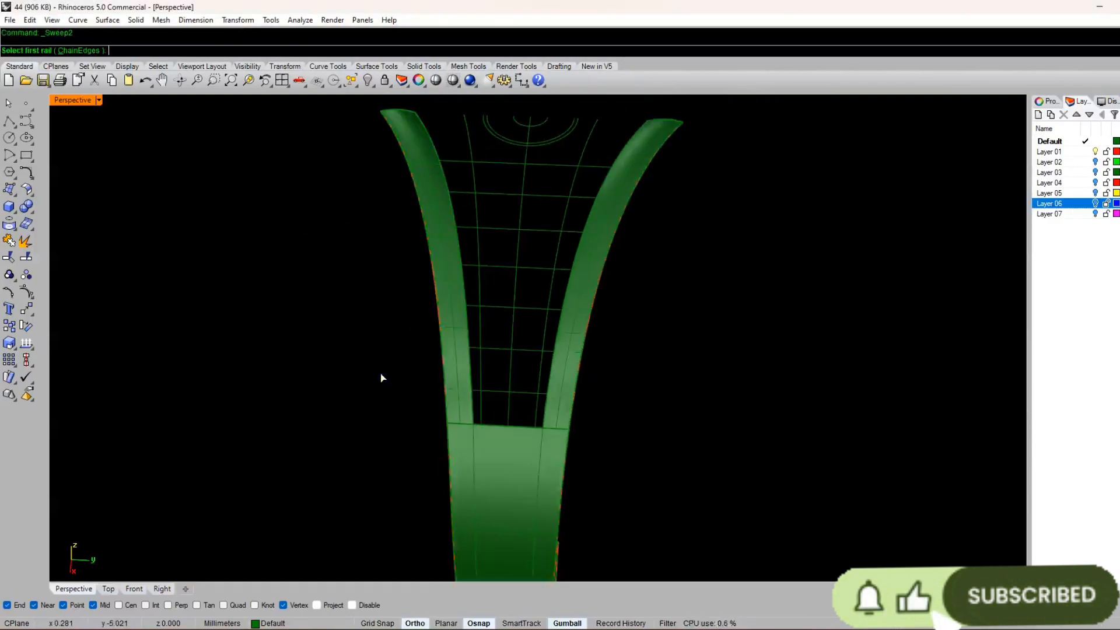
right_click_drag(380, 373, 399, 387)
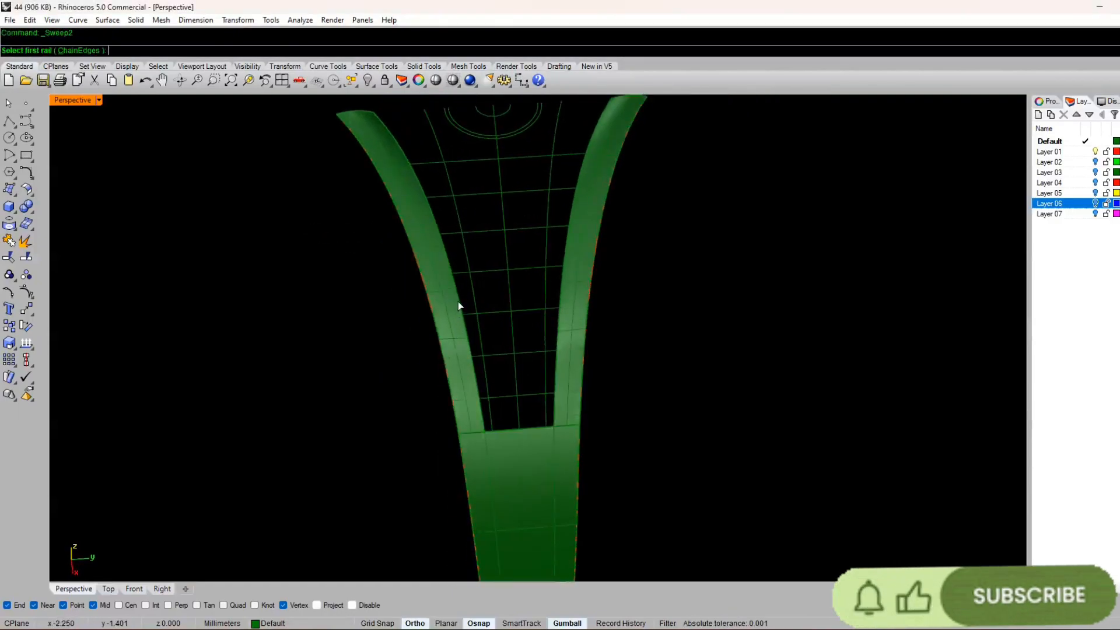
left_click(476, 337)
scroll(476, 327, "up", 2)
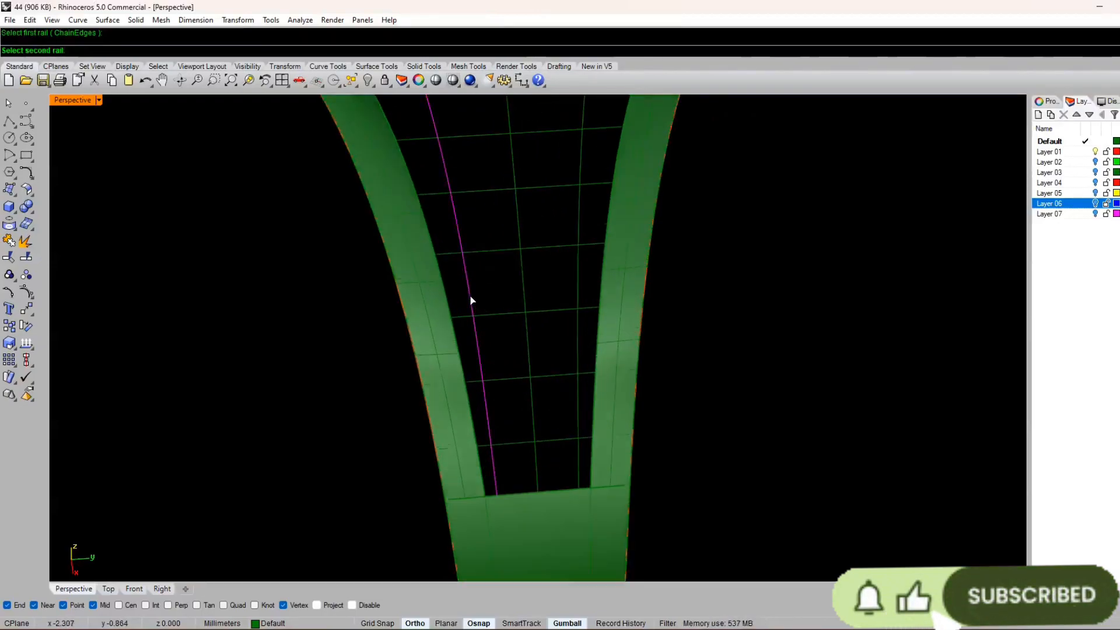
scroll(470, 298, "up", 2)
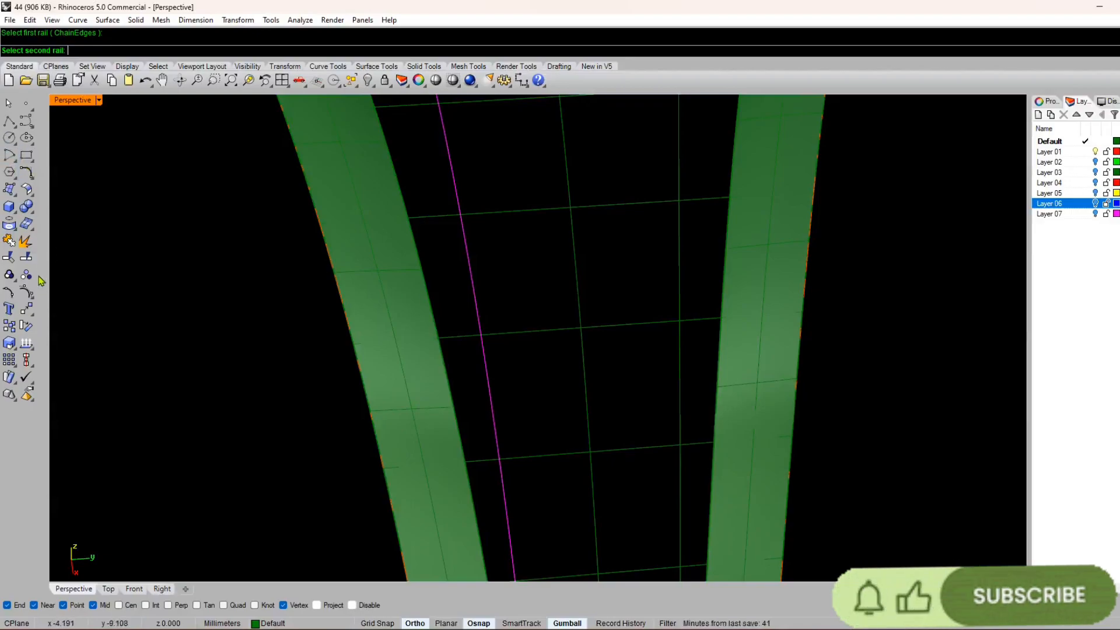
- Trim off the crosswise grid line ends lying between the left side surface and the left inner lengthwise curve
left_click(9, 260)
left_click(11, 263)
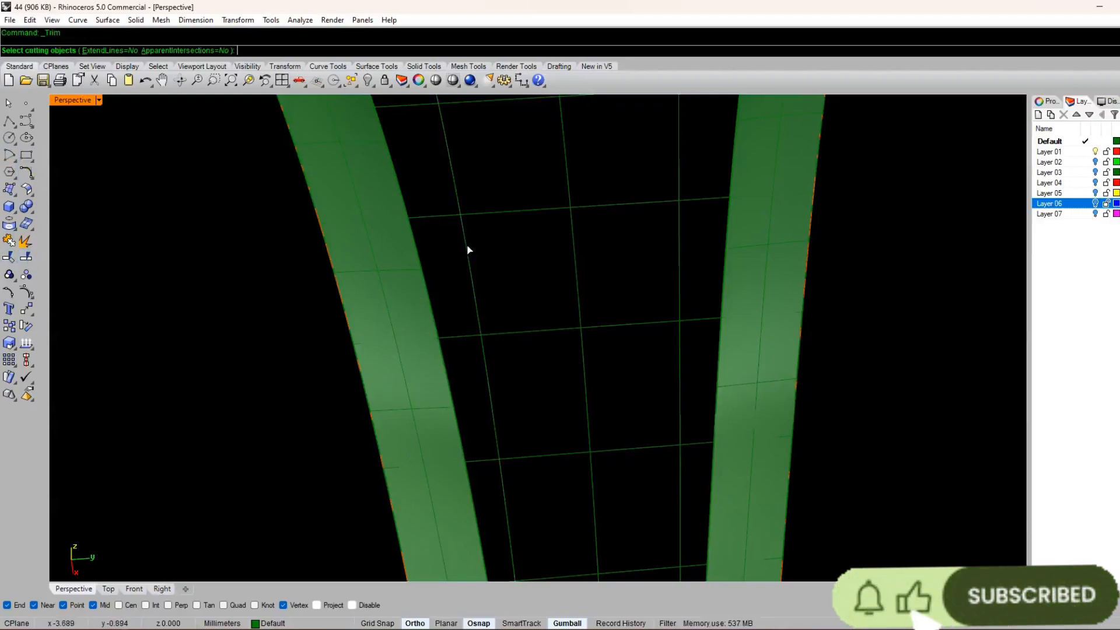
left_click(468, 249)
key("Return")
left_click(440, 220)
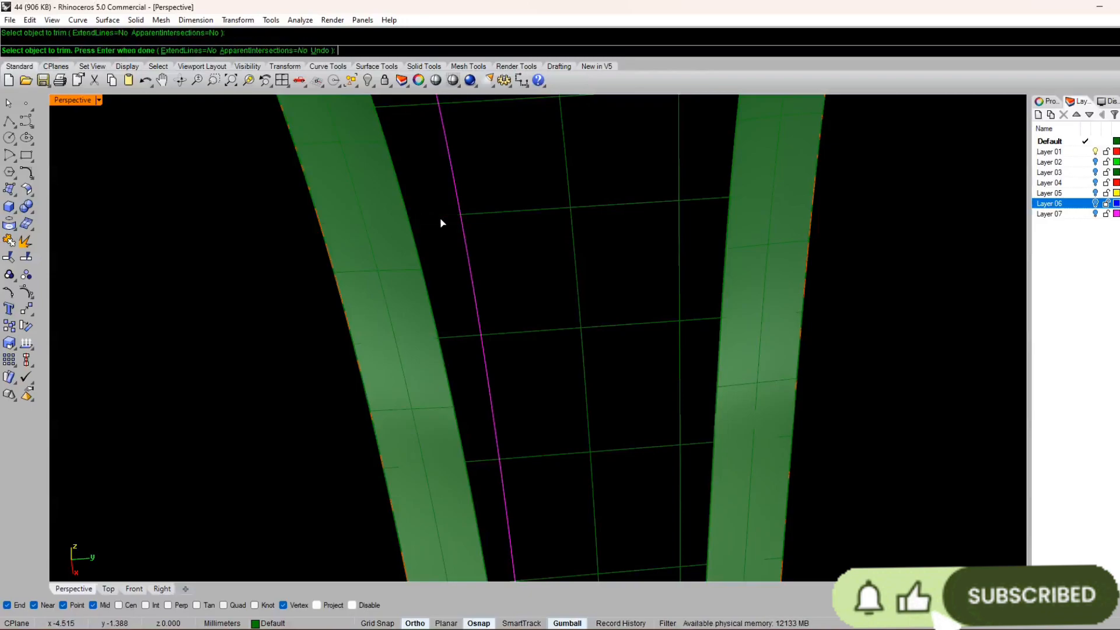
scroll(496, 385, "down", 4)
scroll(502, 373, "up", 4)
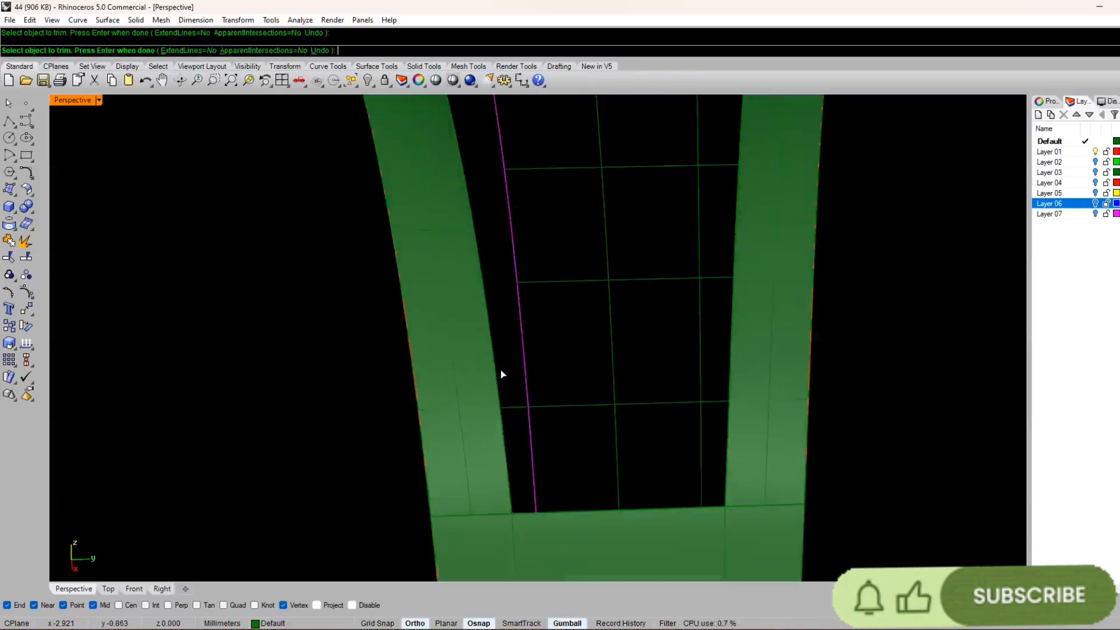
scroll(507, 350, "down", 4)
scroll(484, 245, "up", 4)
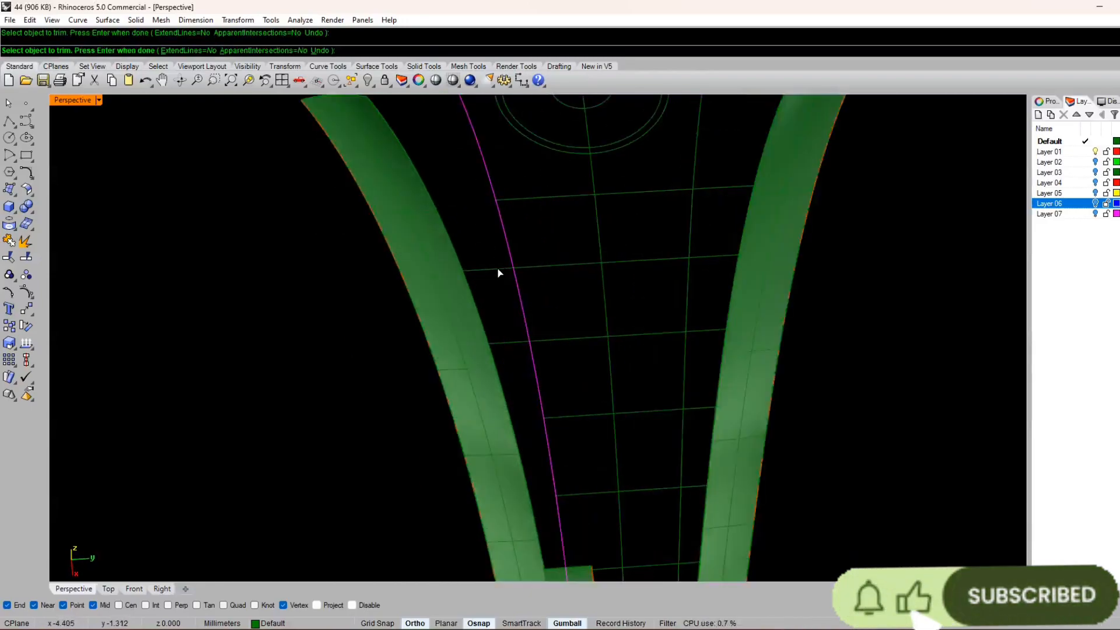
scroll(501, 345, "down", 4)
scroll(568, 258, "up", 4)
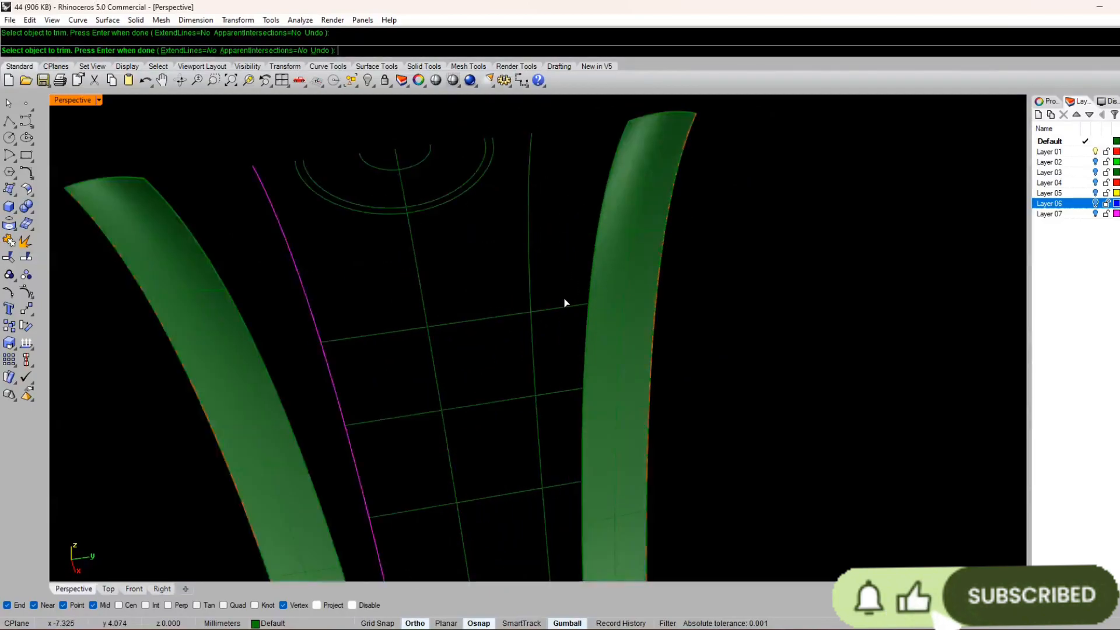
key("ctrl+z")
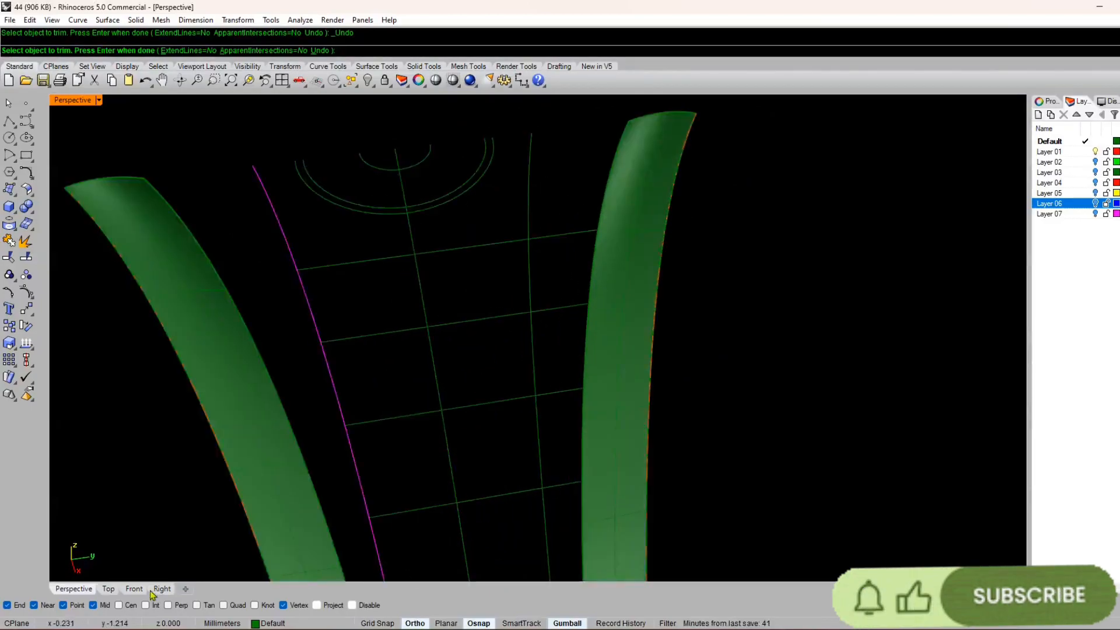
key("Escape")
- Trim off the crosswise grid line ends lying between the right inner lengthwise curve and the right side surface
left_click(530, 272)
right_click(541, 275)
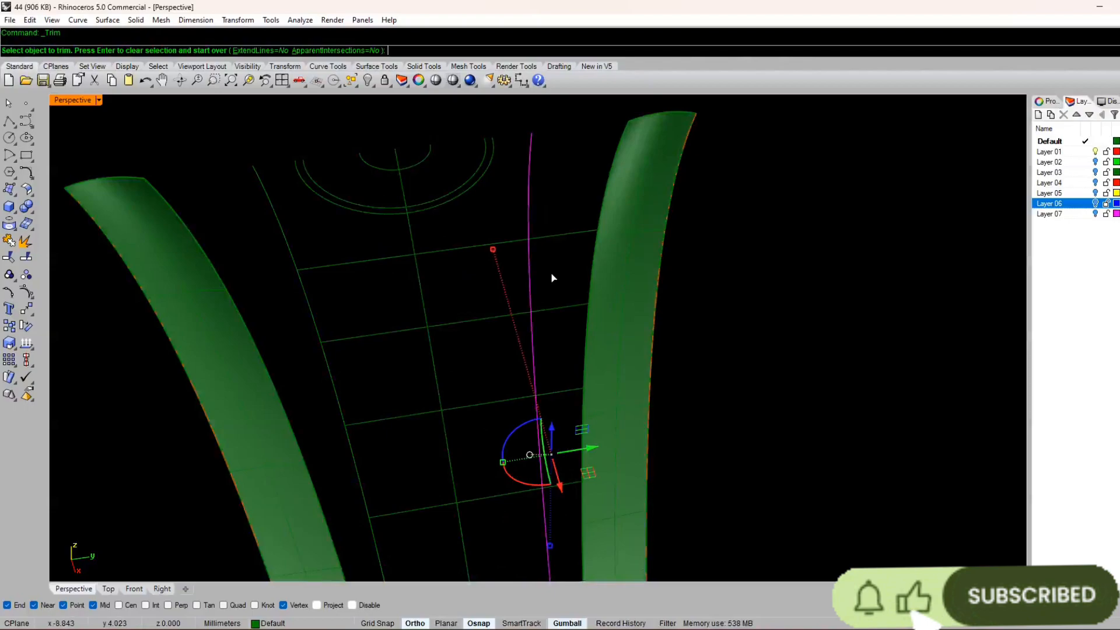
left_click(549, 237)
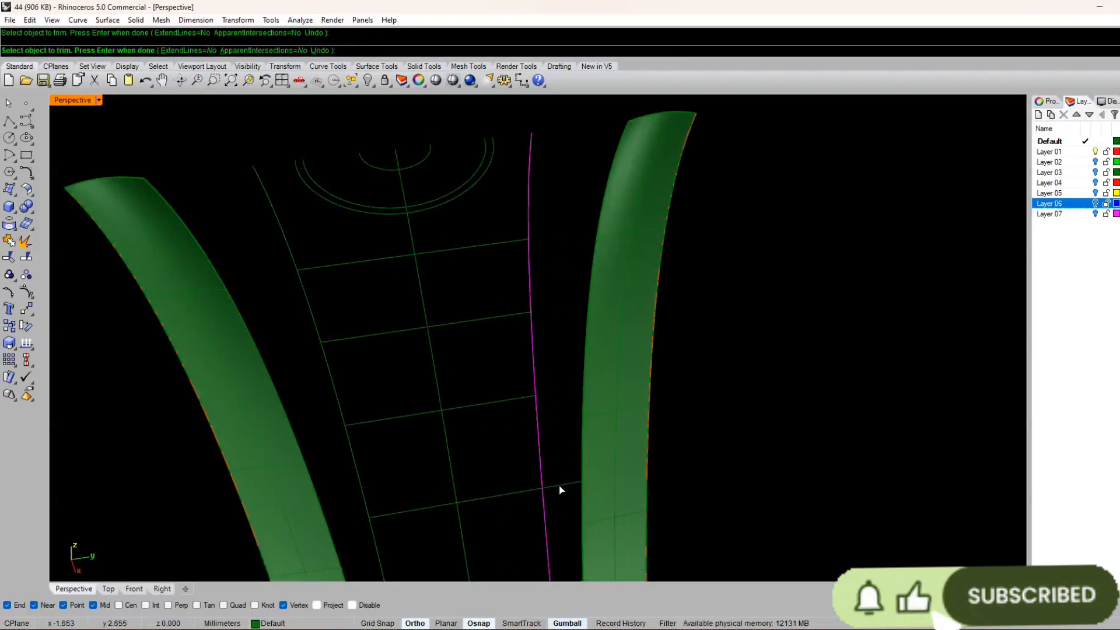
scroll(562, 490, "down", 4)
scroll(460, 363, "up", 5)
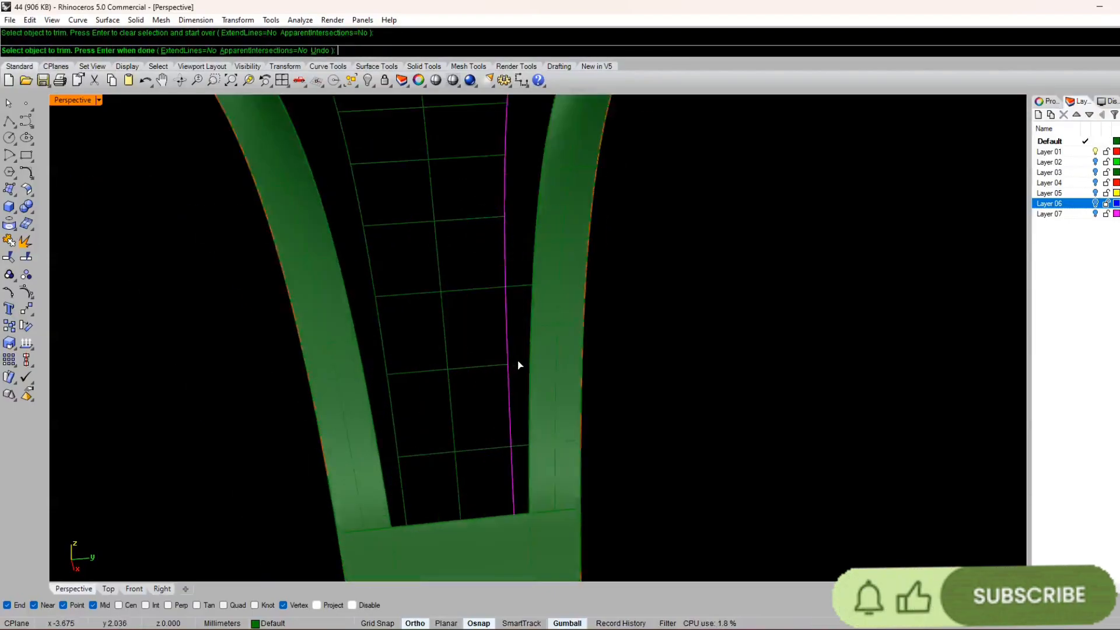
left_click(519, 447)
scroll(496, 409, "down", 7)
key("Escape")
- Create a solid pipe with round caps along the left inner lengthwise grid curve
right_click_drag(483, 373, 456, 359)
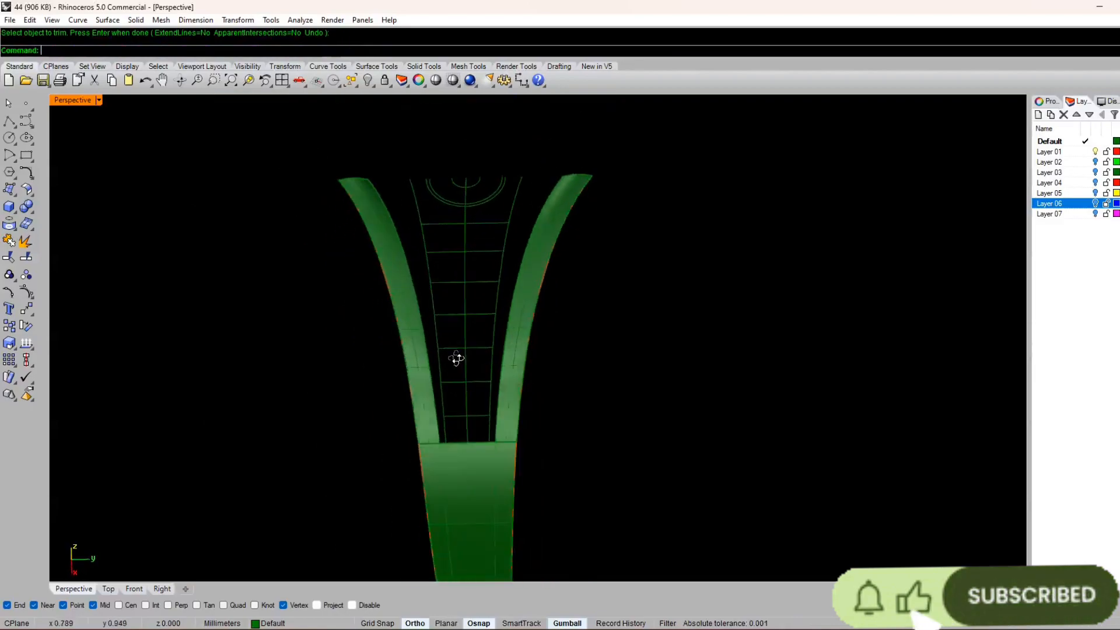
scroll(458, 356, "up", 6)
left_click(411, 284)
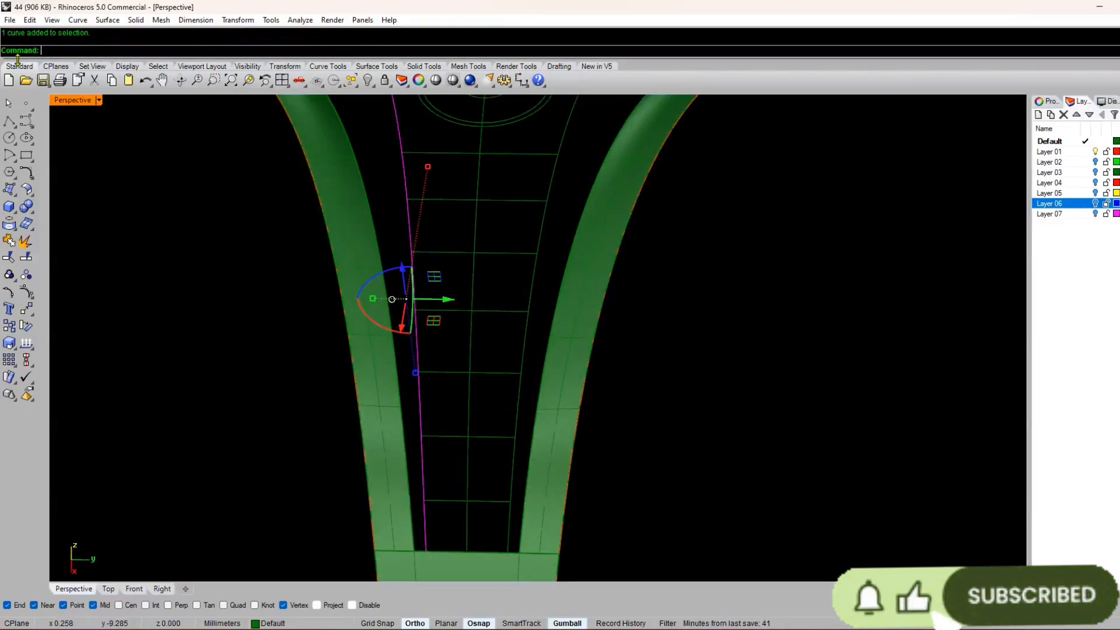
left_click(13, 216)
left_click(113, 229)
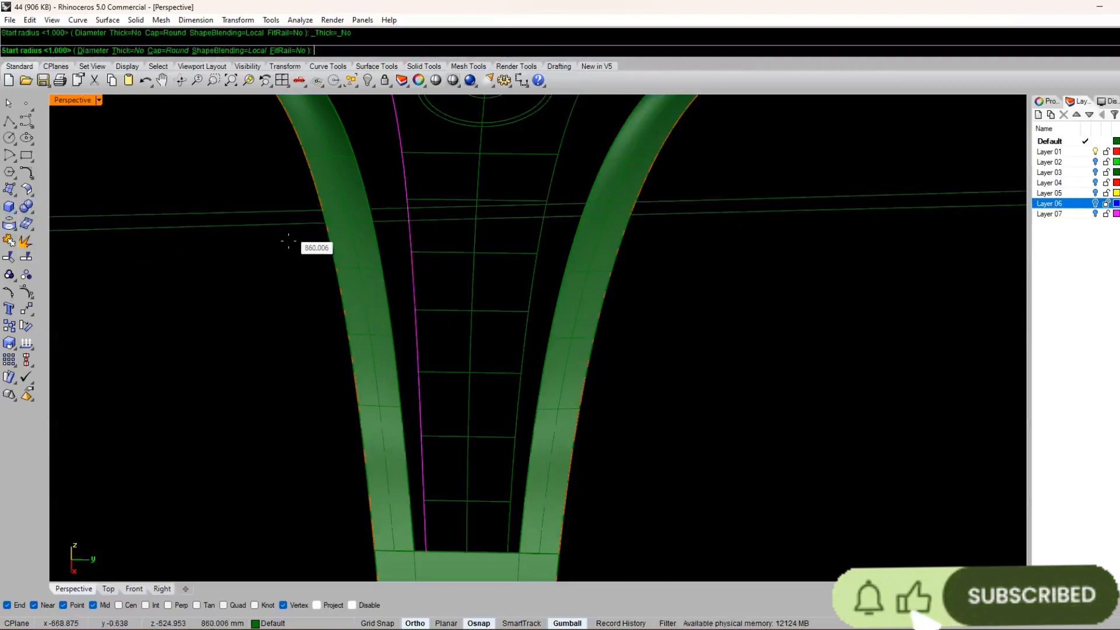
scroll(500, 295, "down", 4)
right_click_drag(501, 296, 482, 230)
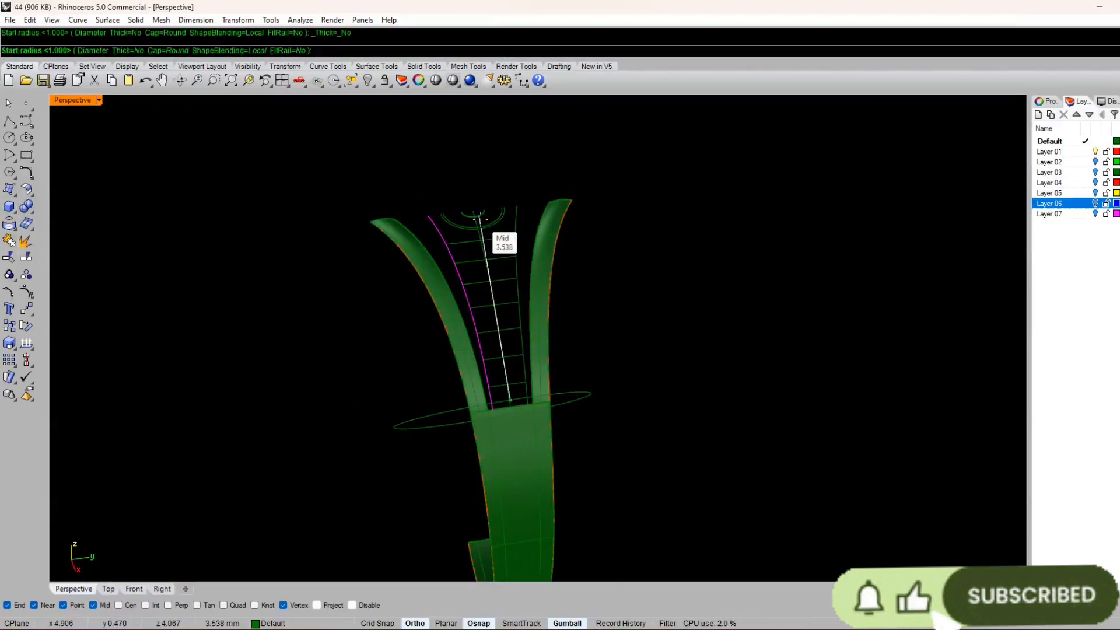
key("Return")
key("Return")
key("Return")
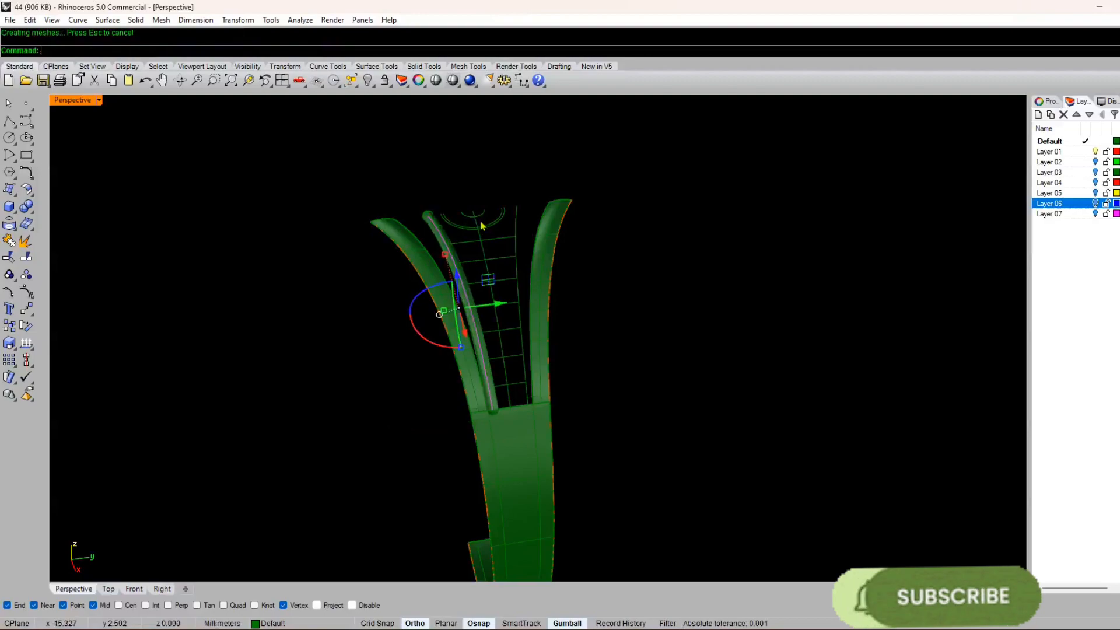
left_click(618, 262)
right_click_drag(618, 263, 557, 223)
scroll(499, 347, "up", 5)
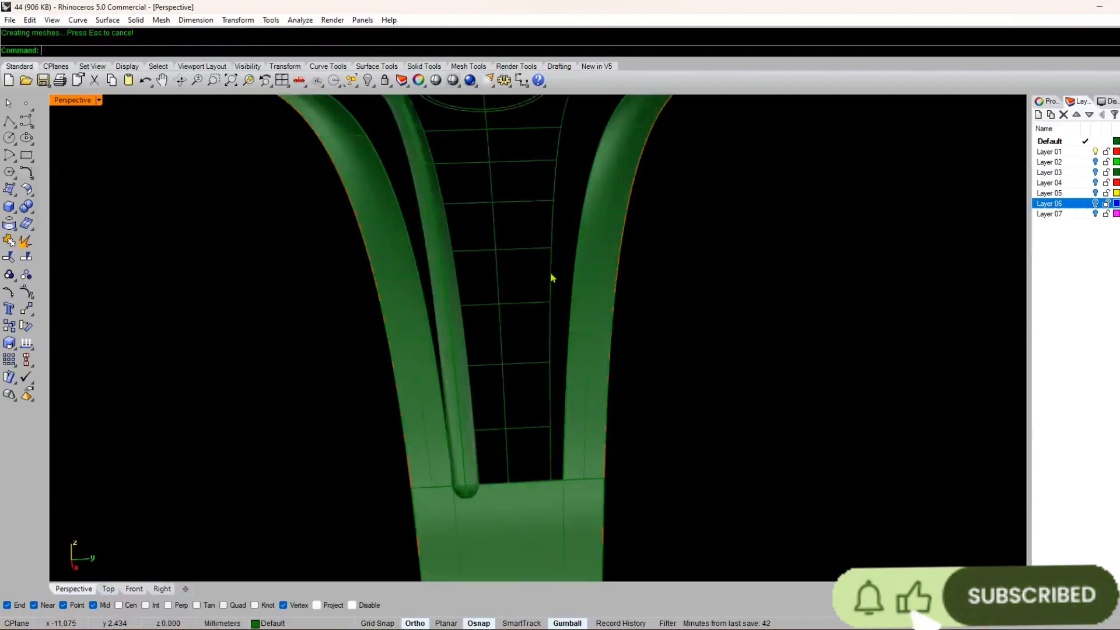
key("Return")
left_click(551, 276)
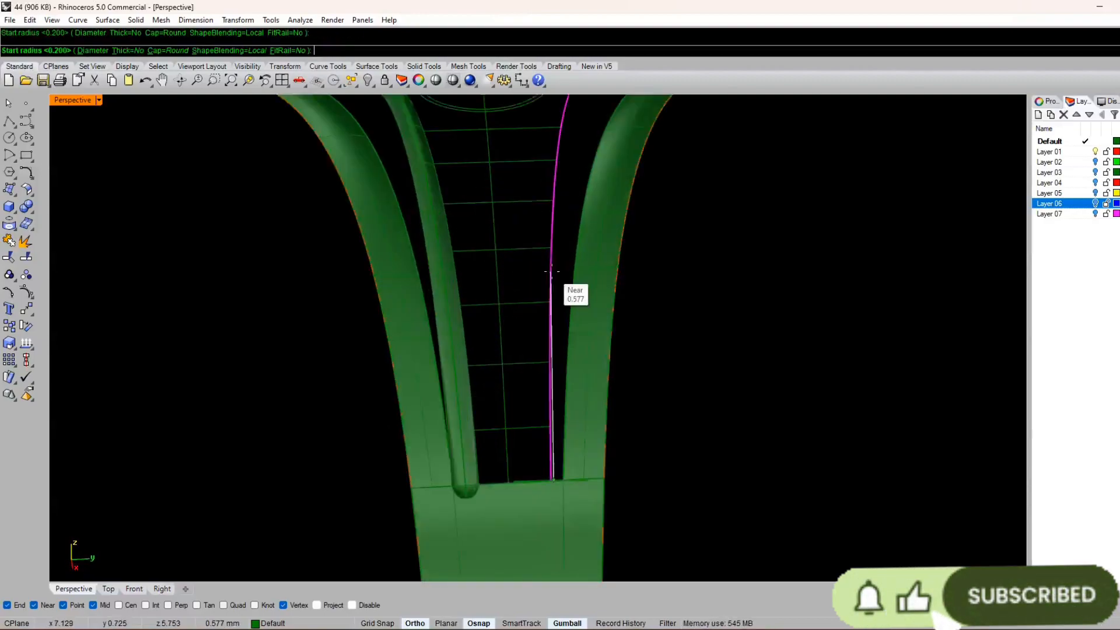
key("Escape")
- Undo the pipe on the left inner lengthwise curve and create a 0.15 mm radius round-capped pipe along the right inner lengthwise curve
key("ctrl+z")
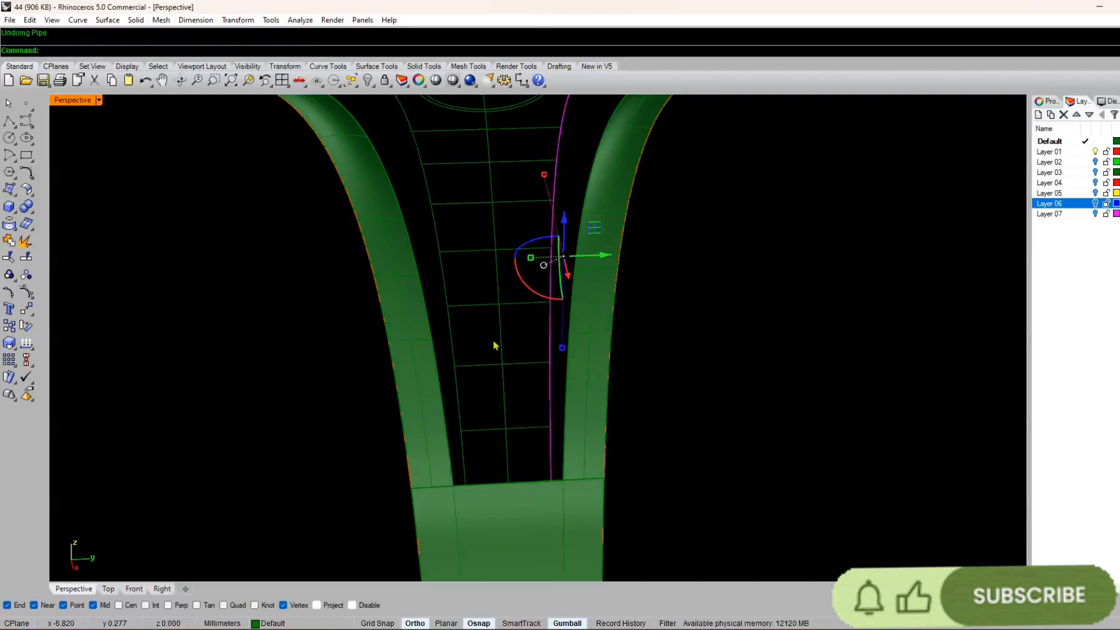
scroll(495, 345, "down", 3)
key("Return")
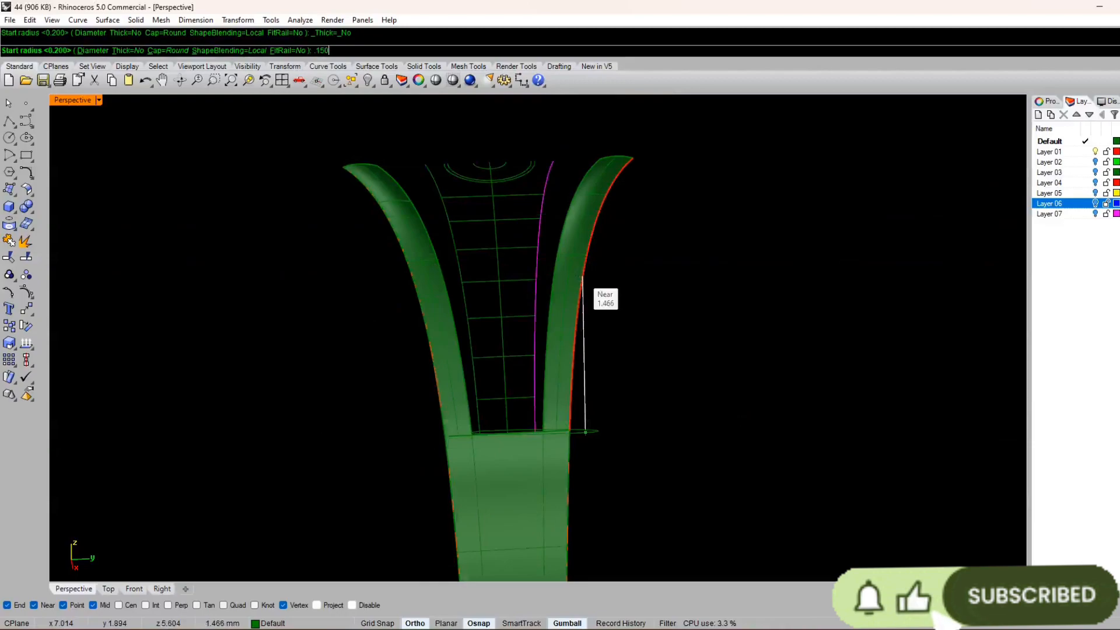
key("Return")
key("Return")
key("Return")
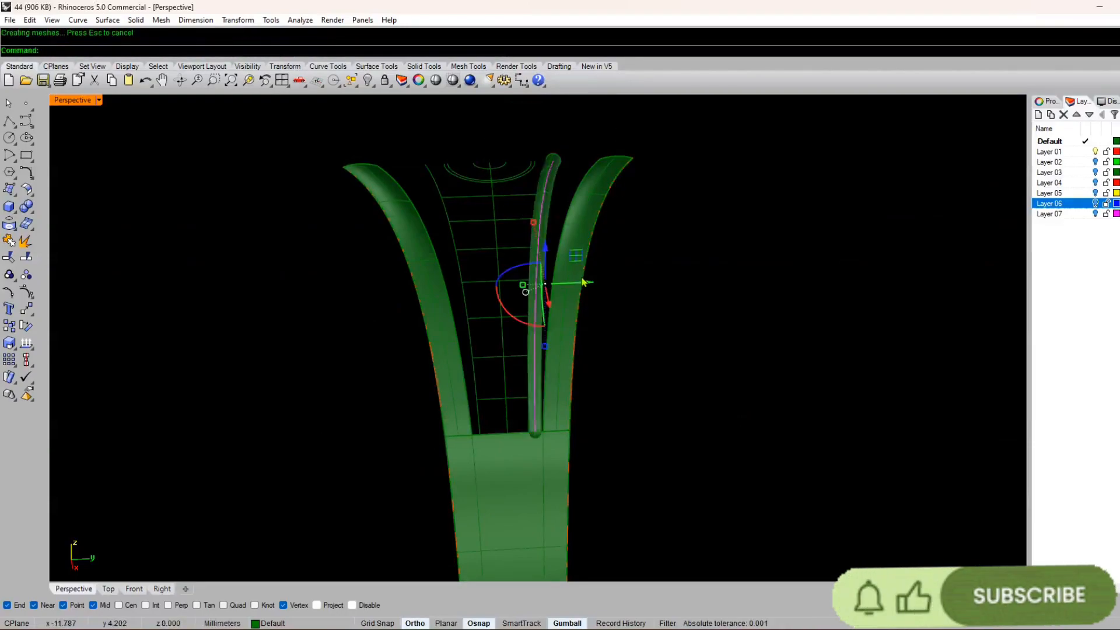
- Create a solid round-capped pipe with a 0.15 mm start and end radius along the left inner lengthwise grid curve
left_click(455, 243)
key("Return")
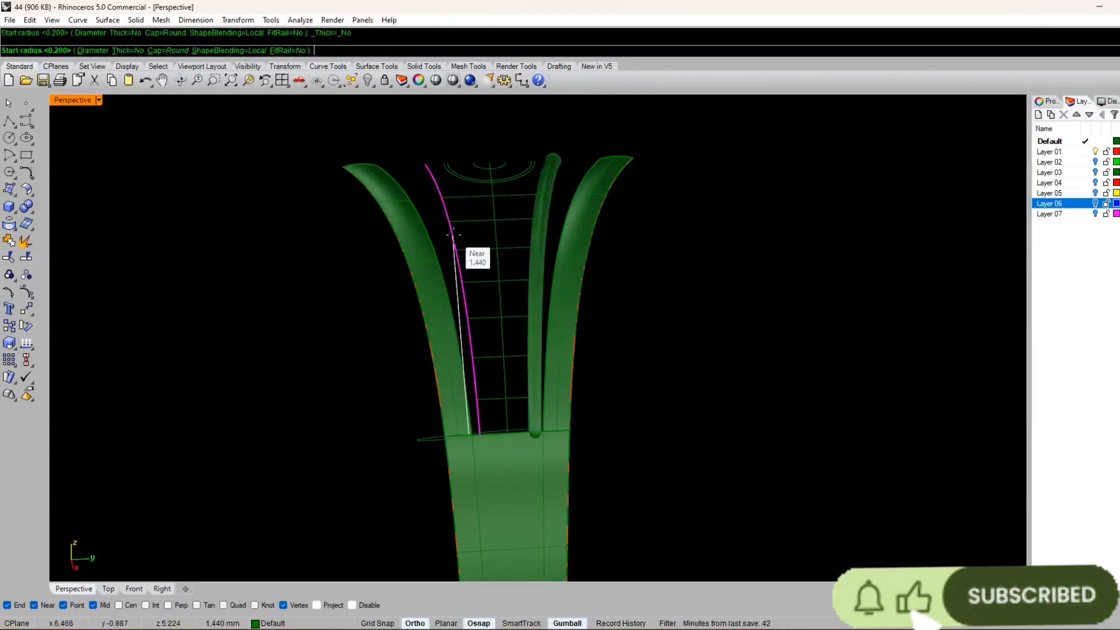
type(".15")
key("Return")
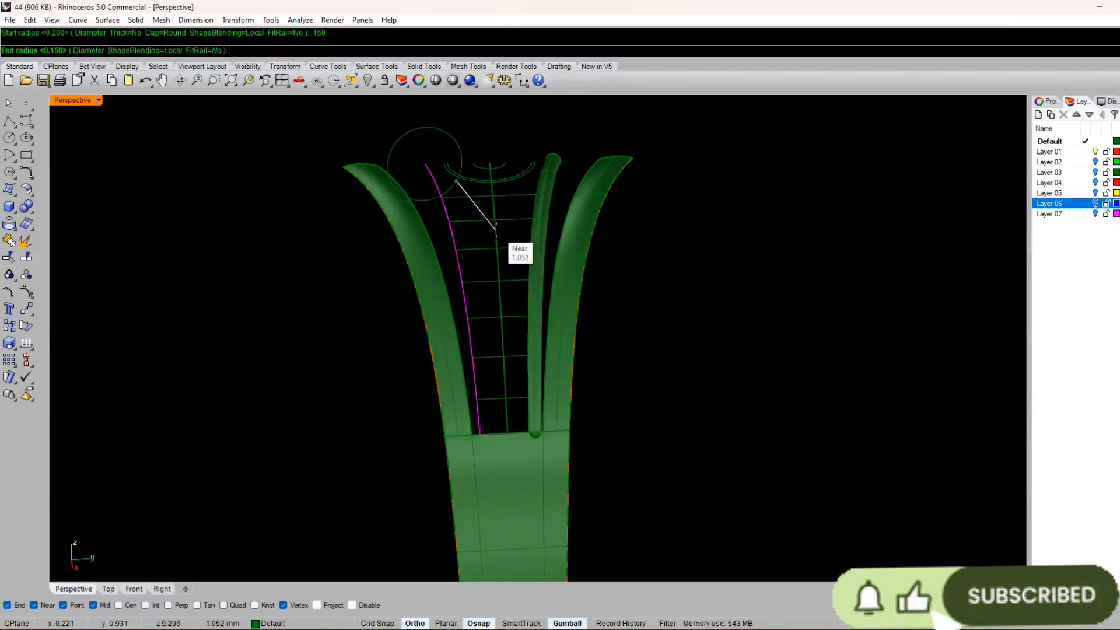
key("Return")
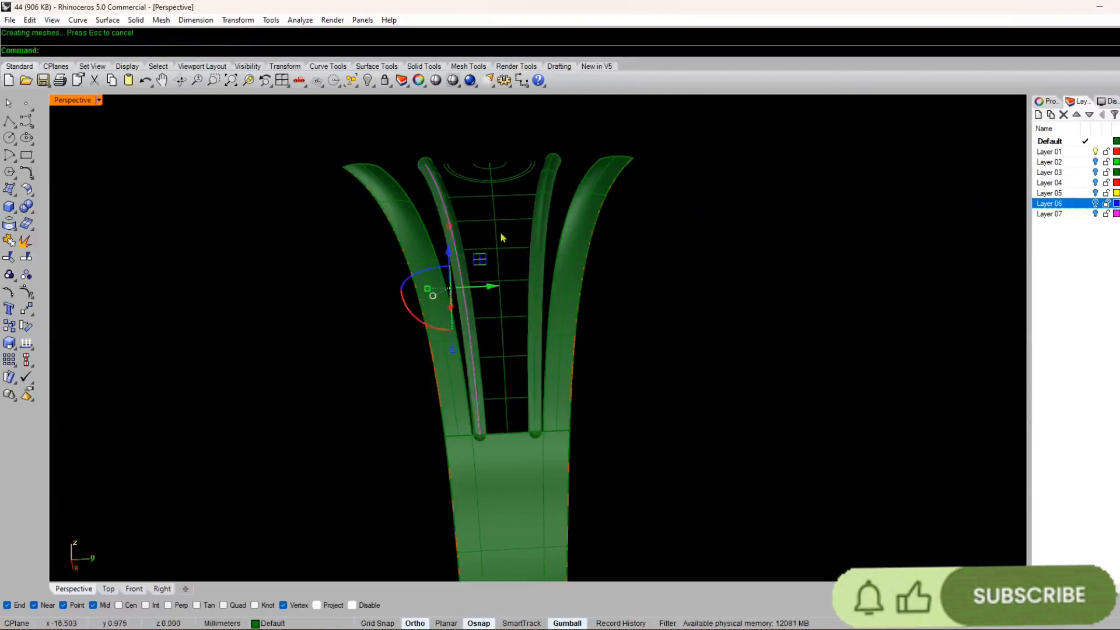
- Create a solid round-capped pipe with a 0.15 mm radius along the middle lengthwise grid curve
left_click(495, 233)
key("Return")
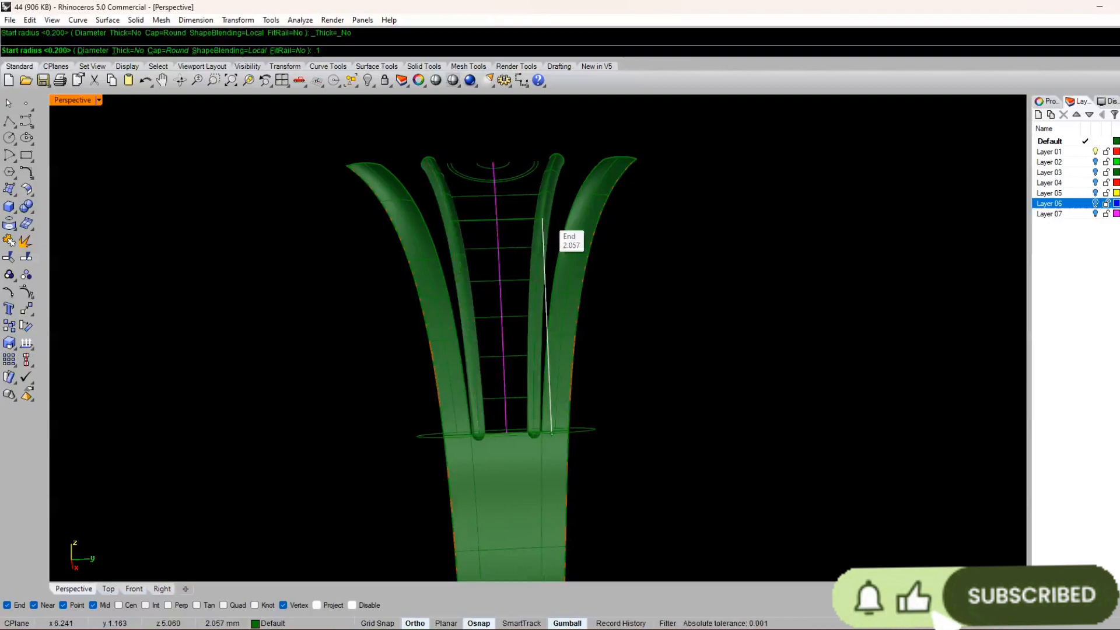
type(".15")
key("Return")
key("Return")
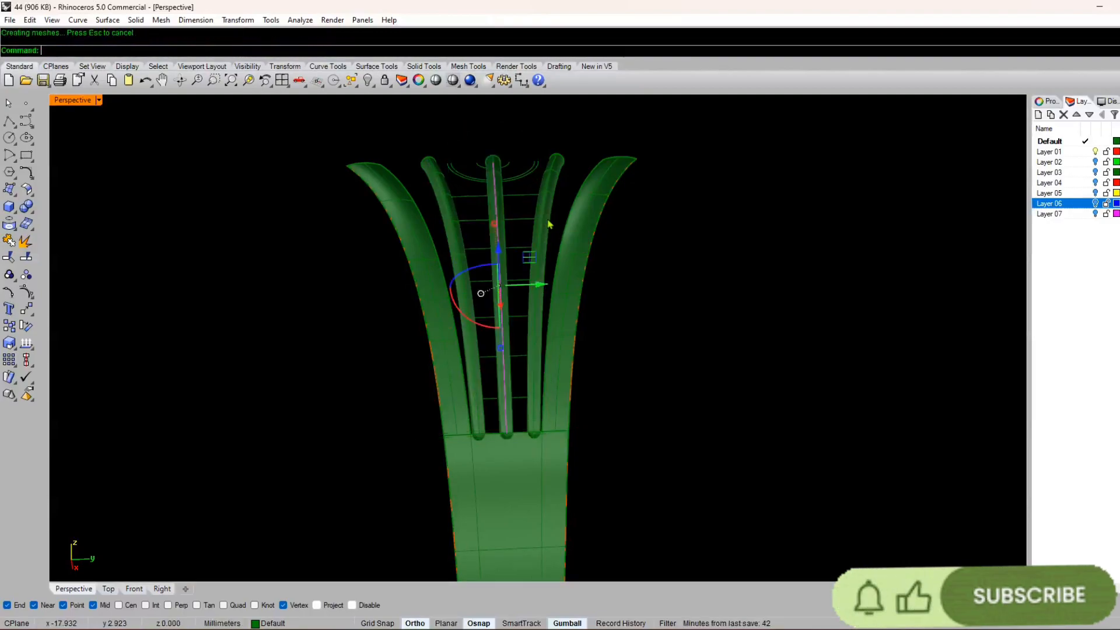
- Try a 0.2 mm radius pipe along the uppermost crosswise grid line and undo it
scroll(505, 233, "up", 3)
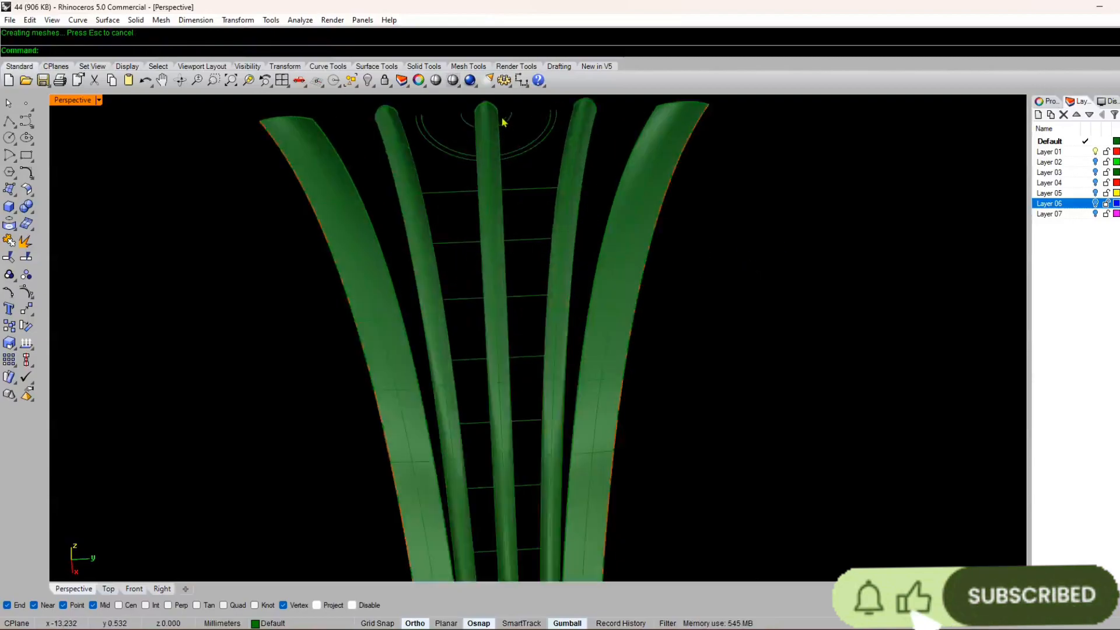
left_click(525, 208)
key("Return")
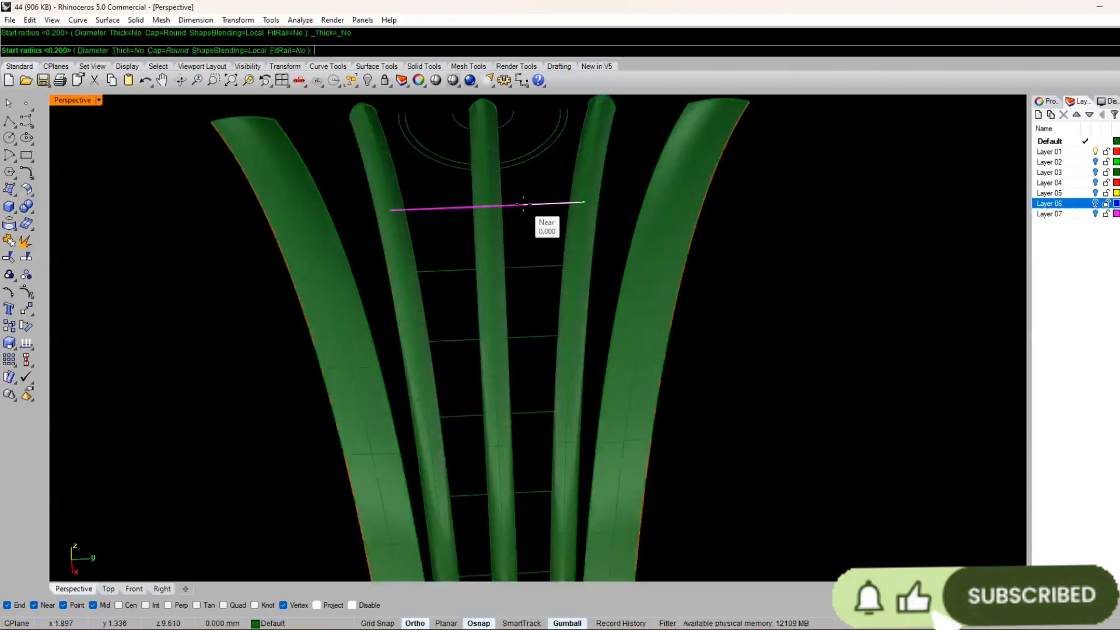
key("Return")
key("Return")
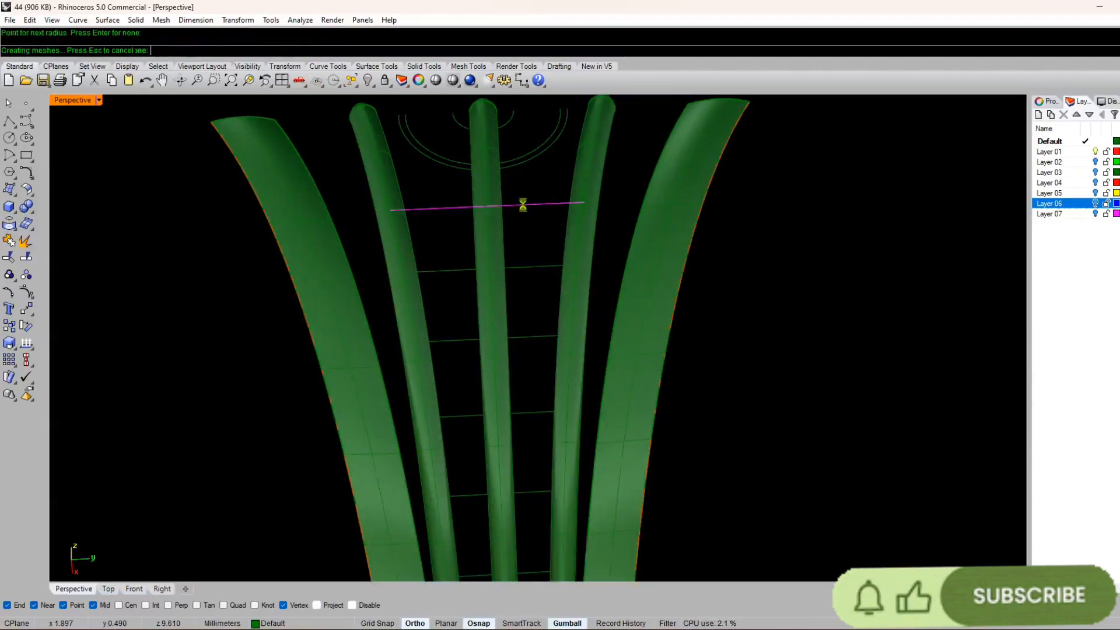
left_click(632, 192)
right_click_drag(490, 270, 412, 331)
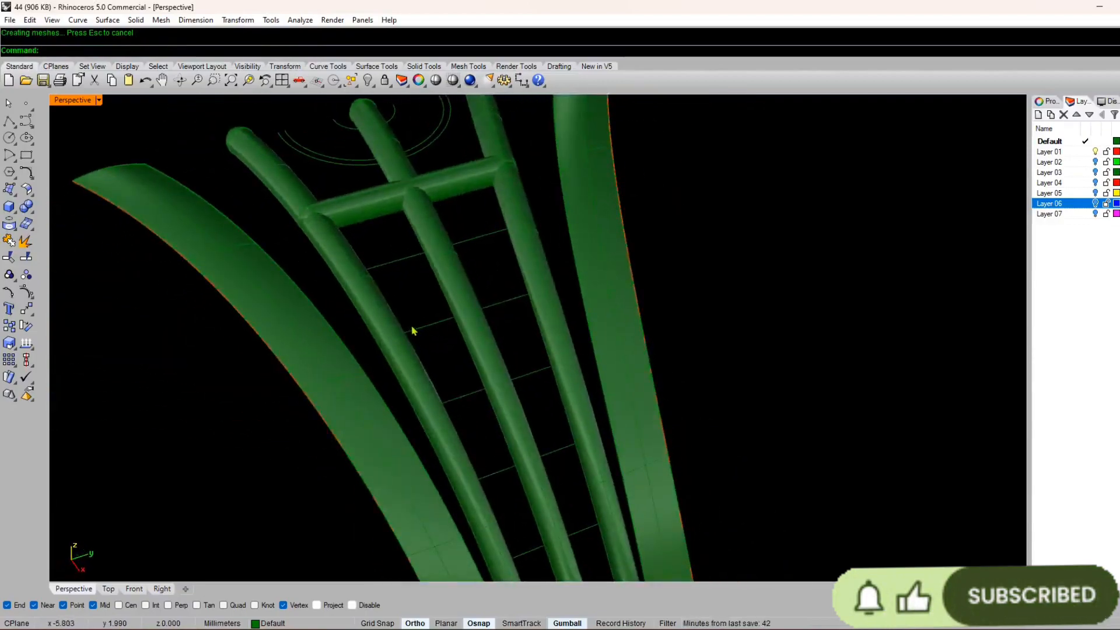
key("ctrl+z")
- Create a solid round-capped pipe along the uppermost crosswise grid line with start and end radius 0.18 mm
right_click(473, 240)
left_click(447, 186)
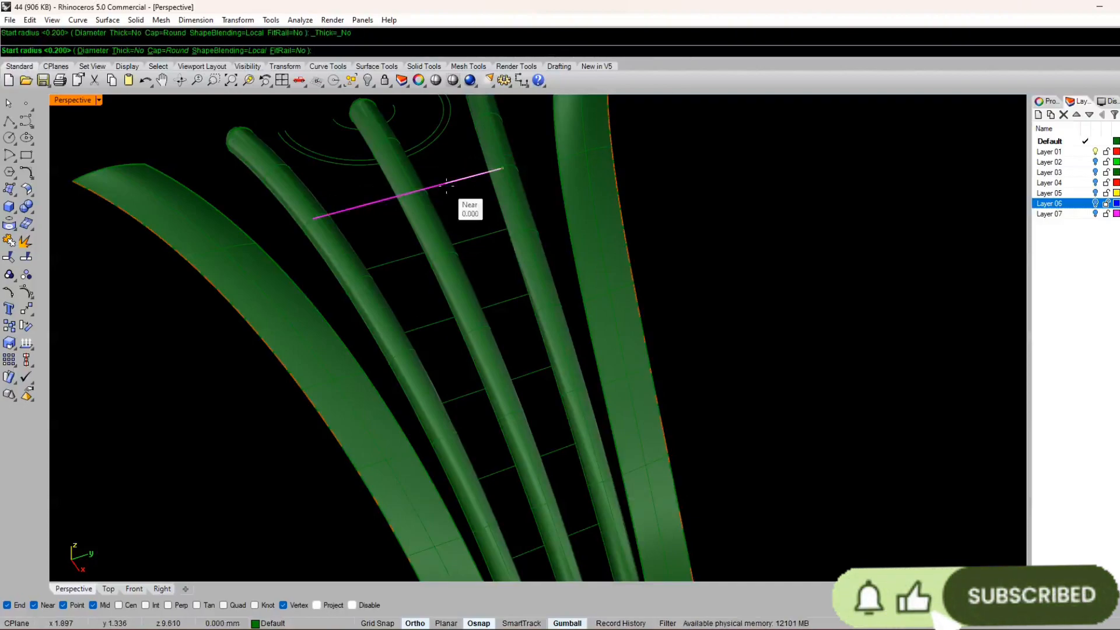
type(".180")
key("Return")
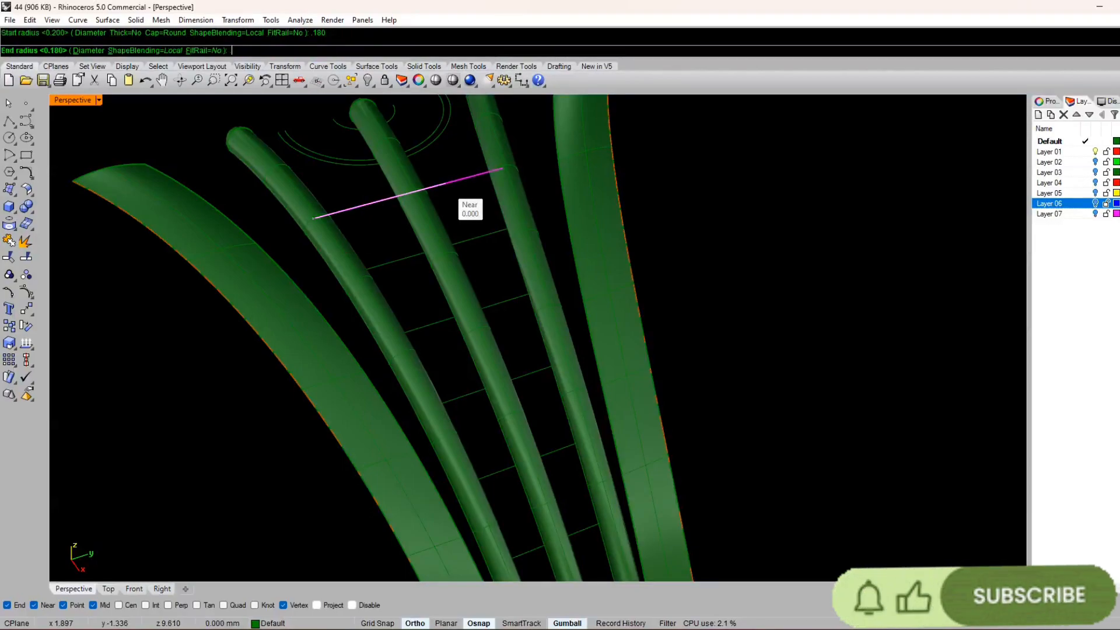
type(".18")
key("Return")
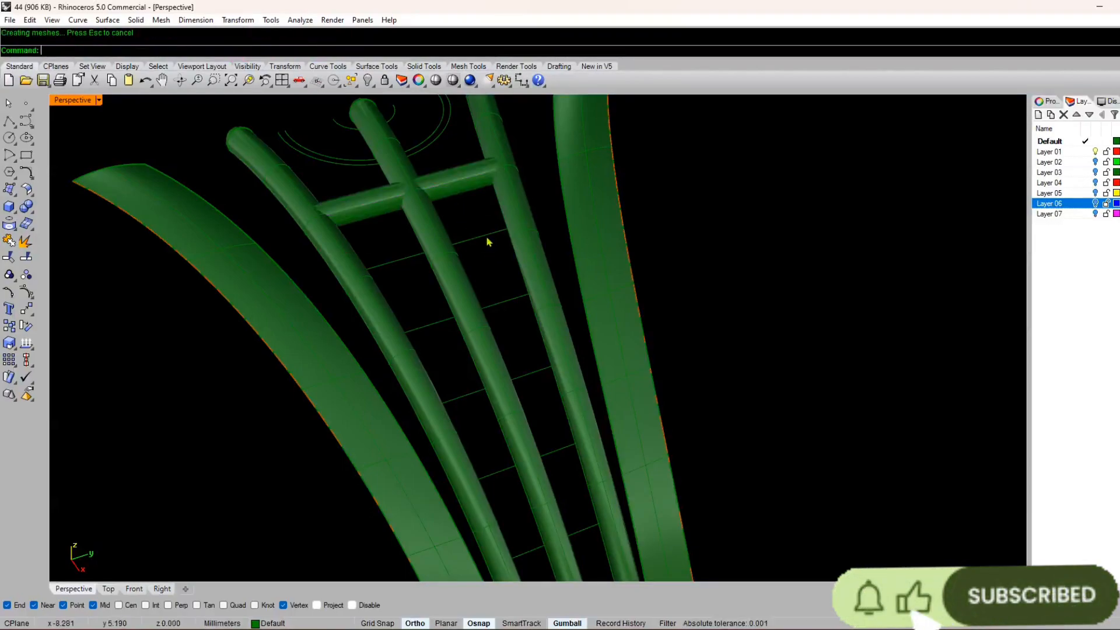
- Create 0.18 mm radius round-capped pipes along the second and third crosswise grid lines from the wide end
right_click(489, 241)
left_click(484, 234)
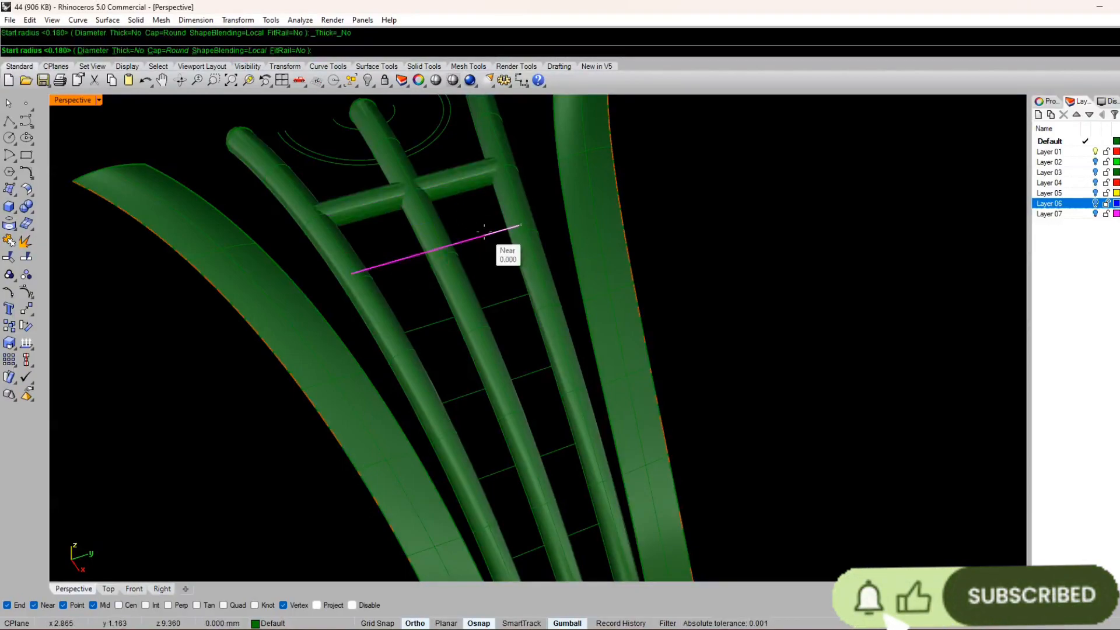
left_click(430, 234)
key("Return")
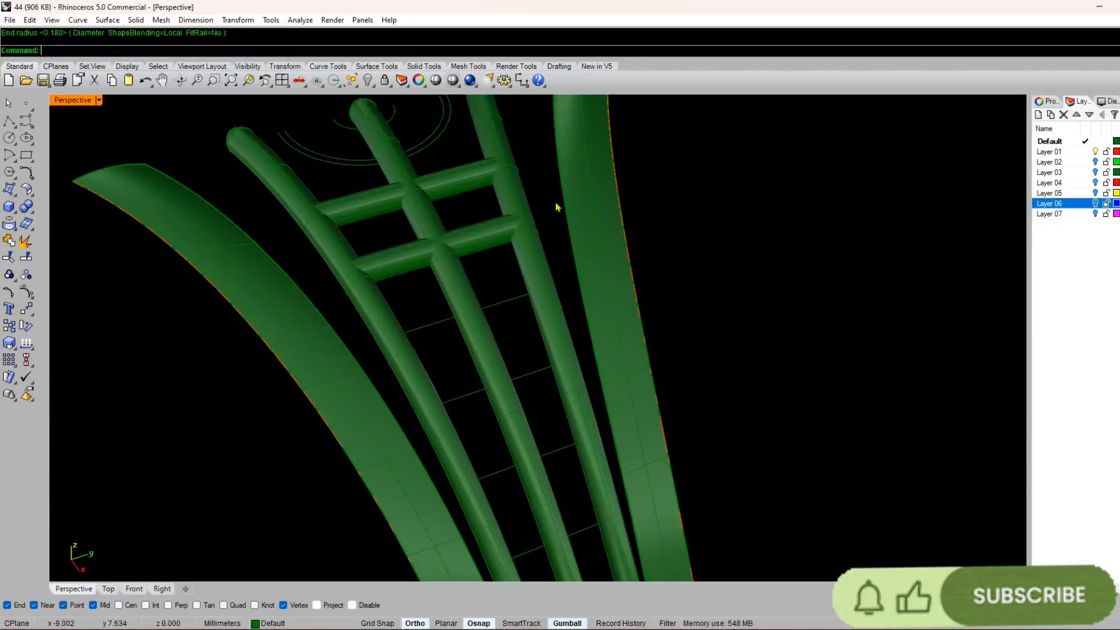
left_click(507, 301)
right_click(507, 301)
right_click(507, 301)
right_click(507, 301)
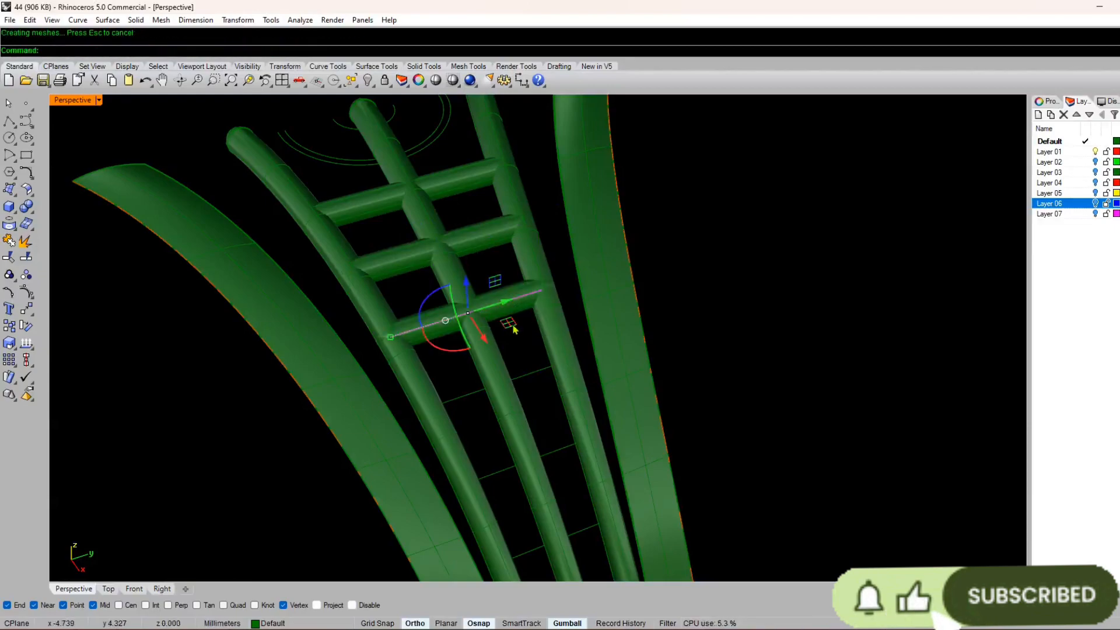
- Create 0.18 mm radius round-capped pipes along the fourth and fifth crosswise grid lines from the wide end
left_click(527, 384)
right_click(528, 380)
right_click(529, 376)
right_click(531, 378)
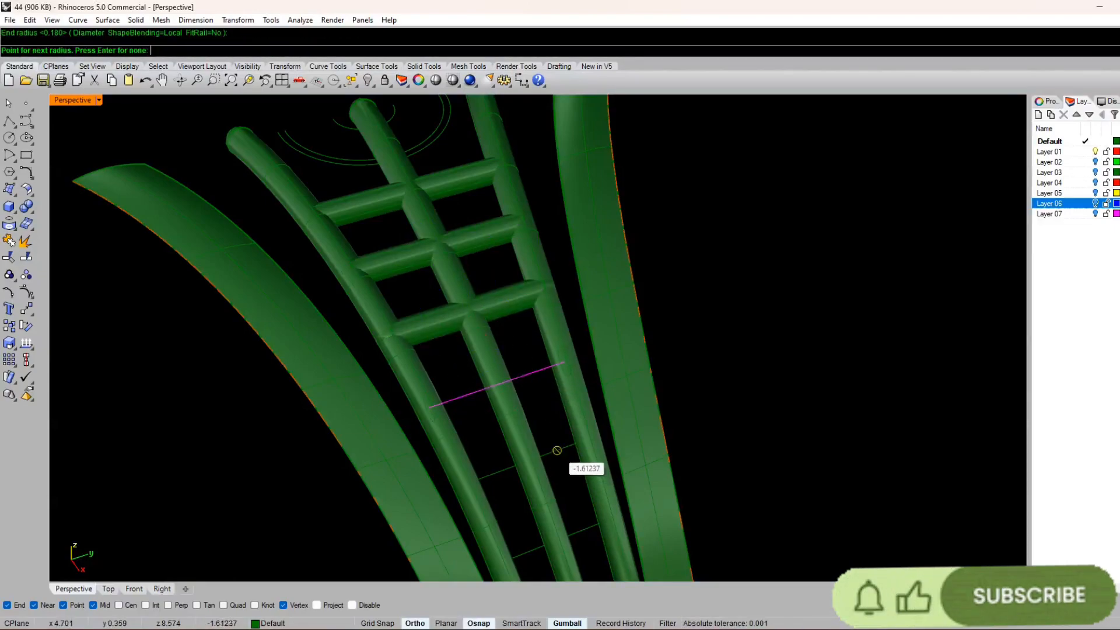
right_click(558, 451)
left_click(557, 451)
right_click(558, 450)
right_click(557, 450)
right_click(557, 450)
right_click(556, 452)
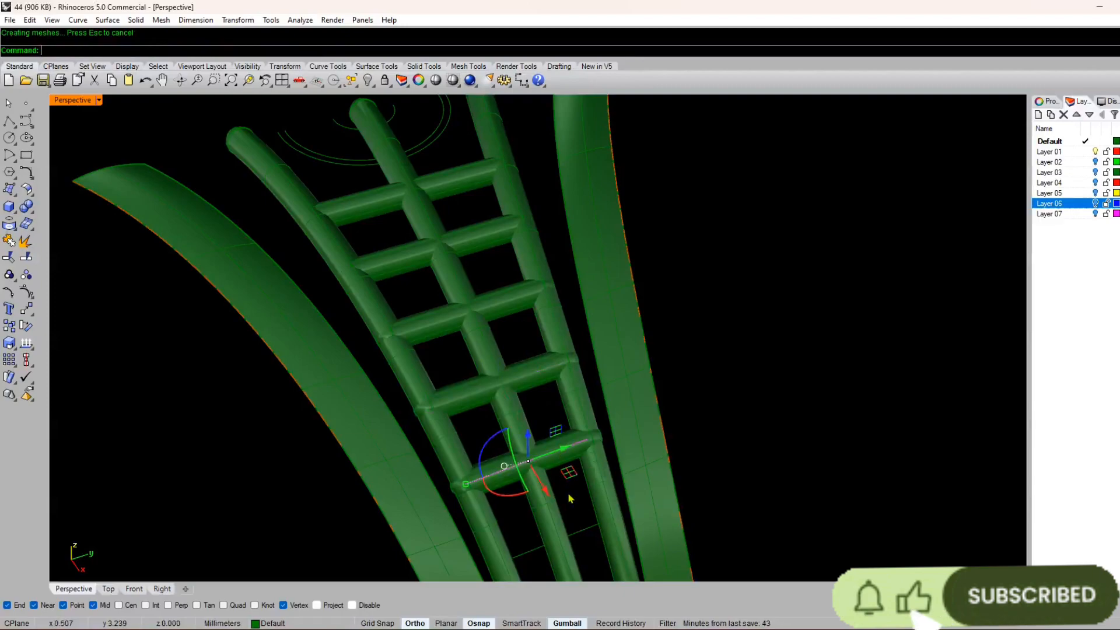
- Create a 0.18 mm radius round-capped pipe along the sixth crosswise grid line from the wide end
left_click(582, 530)
right_click(583, 528)
right_click(582, 527)
right_click(581, 526)
right_click(582, 525)
scroll(517, 408, "down", 10)
right_click_drag(518, 408, 523, 444)
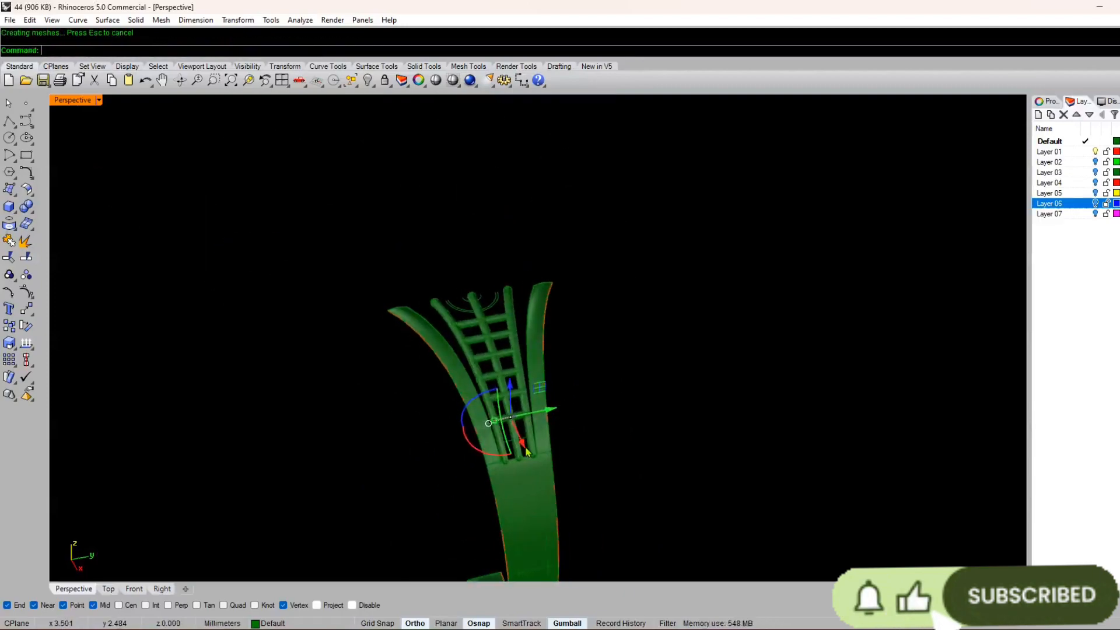
- Create a 0.18 mm radius round-capped pipe along the last crosswise grid line, nearest the shank surface
scroll(523, 443, "up", 10)
left_click(523, 444)
right_click(524, 447)
right_click(524, 448)
right_click(524, 449)
right_click(524, 448)
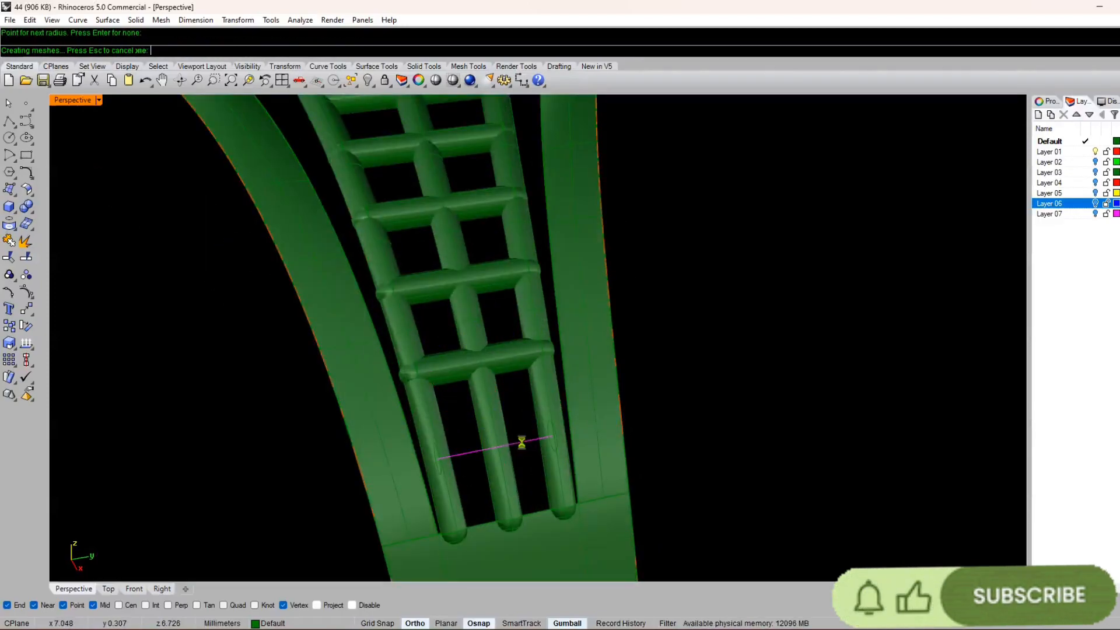
scroll(507, 318, "down", 10)
right_click_drag(508, 317, 500, 333)
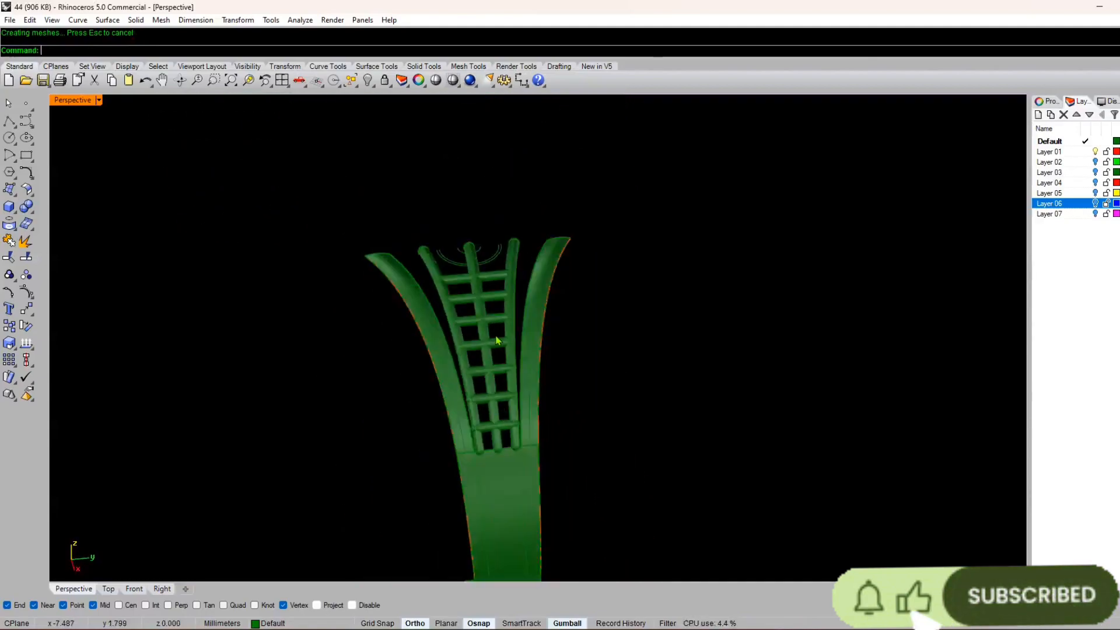
- Try to offset the left side surface 0.5 mm toward the inside of the ring with Solid set to No
scroll(505, 307, "up", 8)
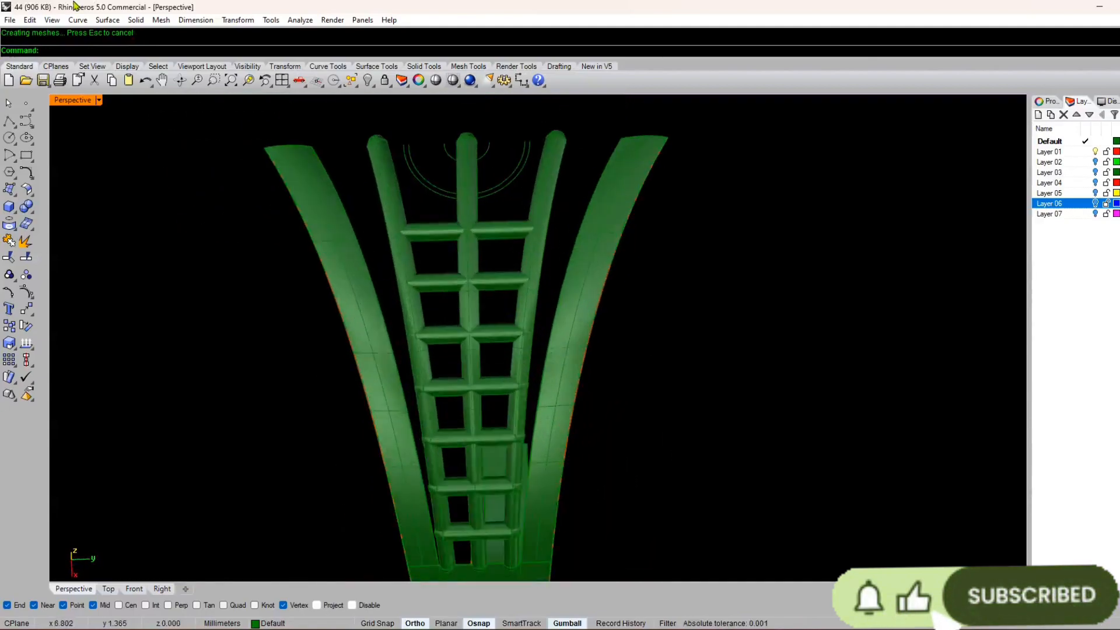
scroll(392, 160, "down", 10)
right_click_drag(392, 160, 365, 226)
scroll(373, 220, "up", 9)
scroll(373, 220, "down", 9)
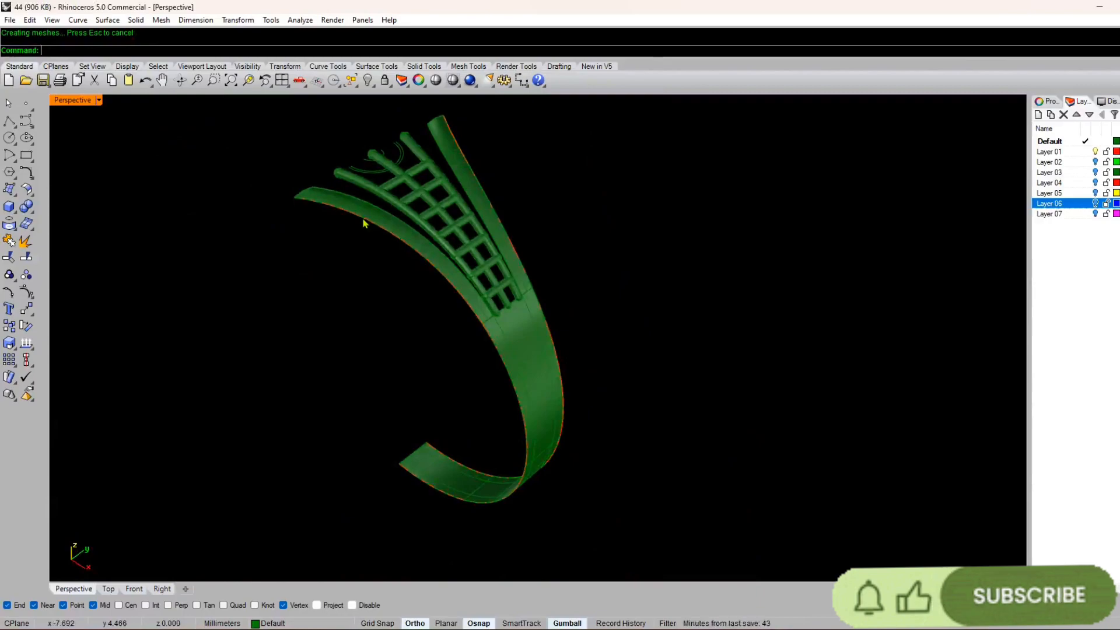
scroll(367, 215, "up", 8)
left_click(367, 208)
left_click(107, 22)
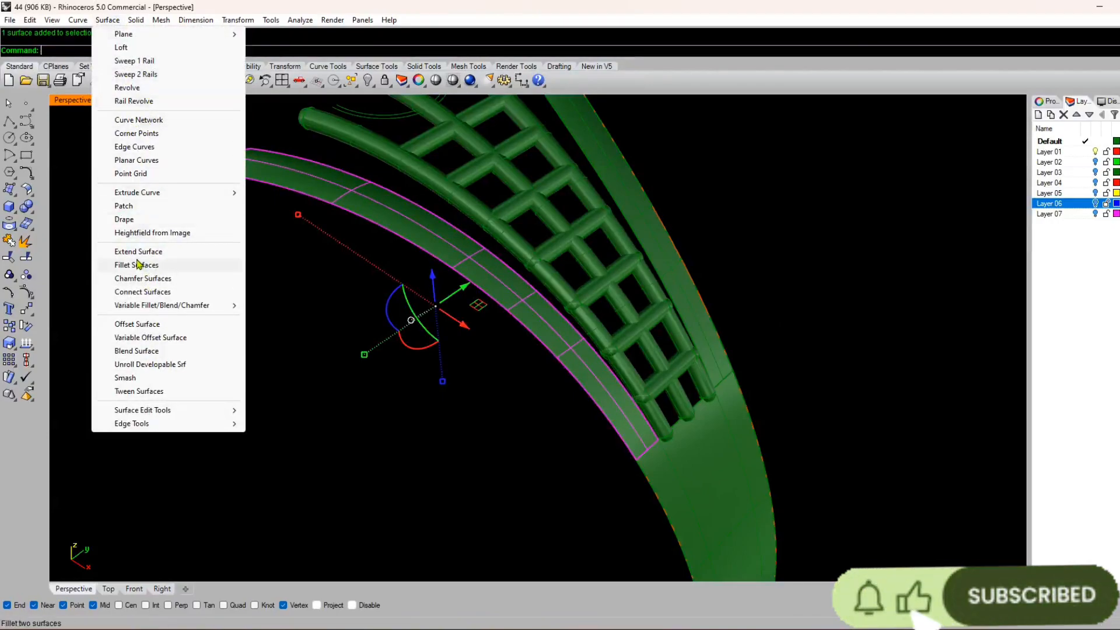
left_click(146, 324)
left_click(383, 217)
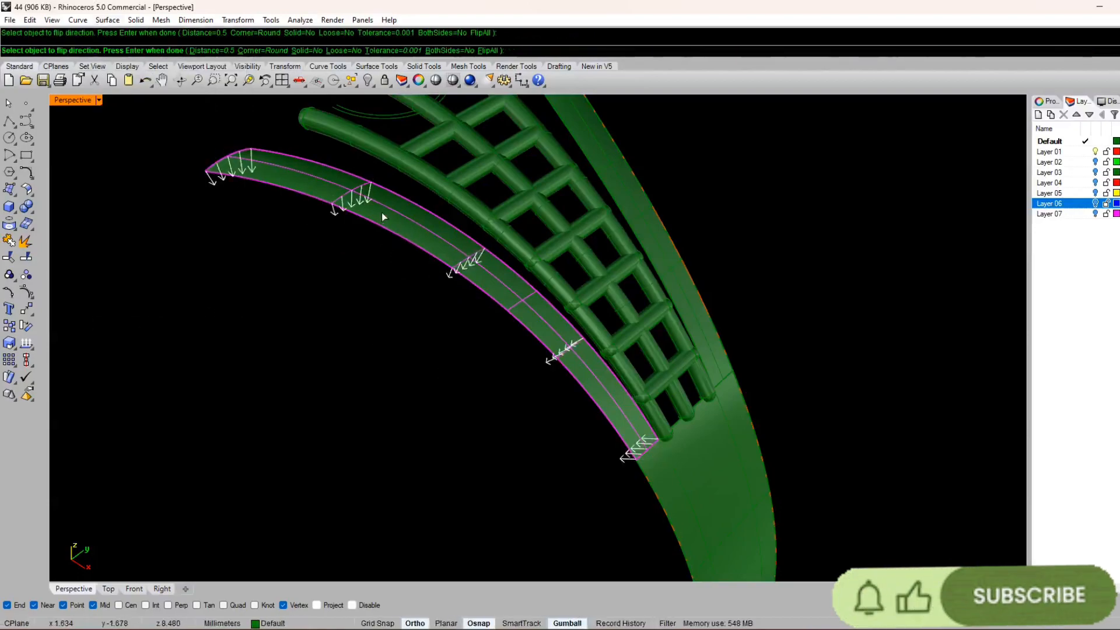
key("Return")
key("Return")
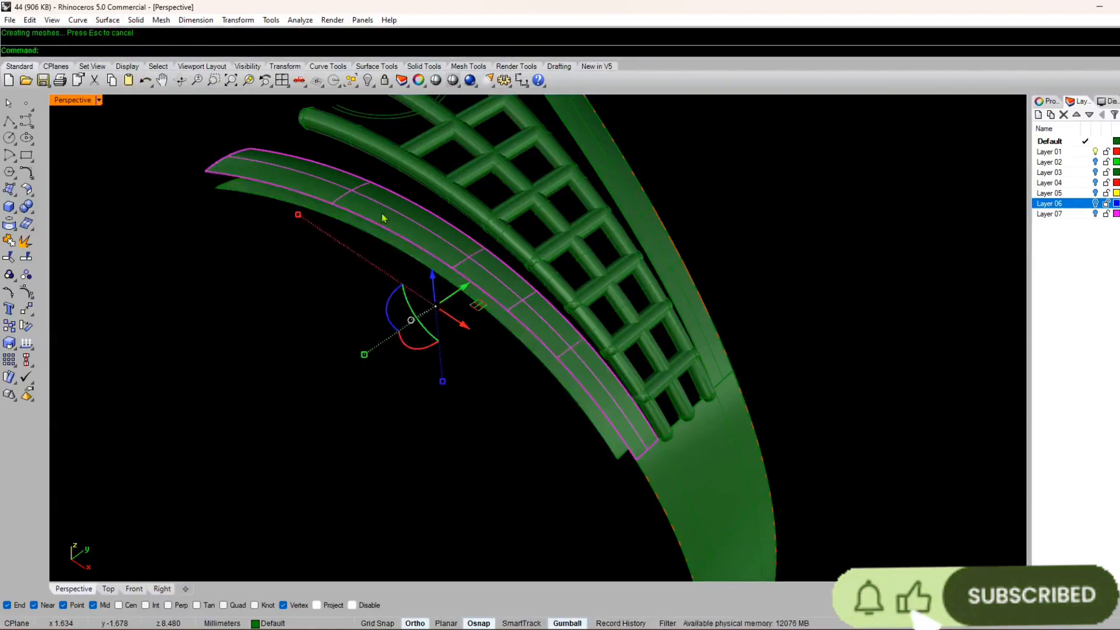
- Offset the left side surface 0.5 mm toward the inside of the ring with Solid set to Yes
key("Return")
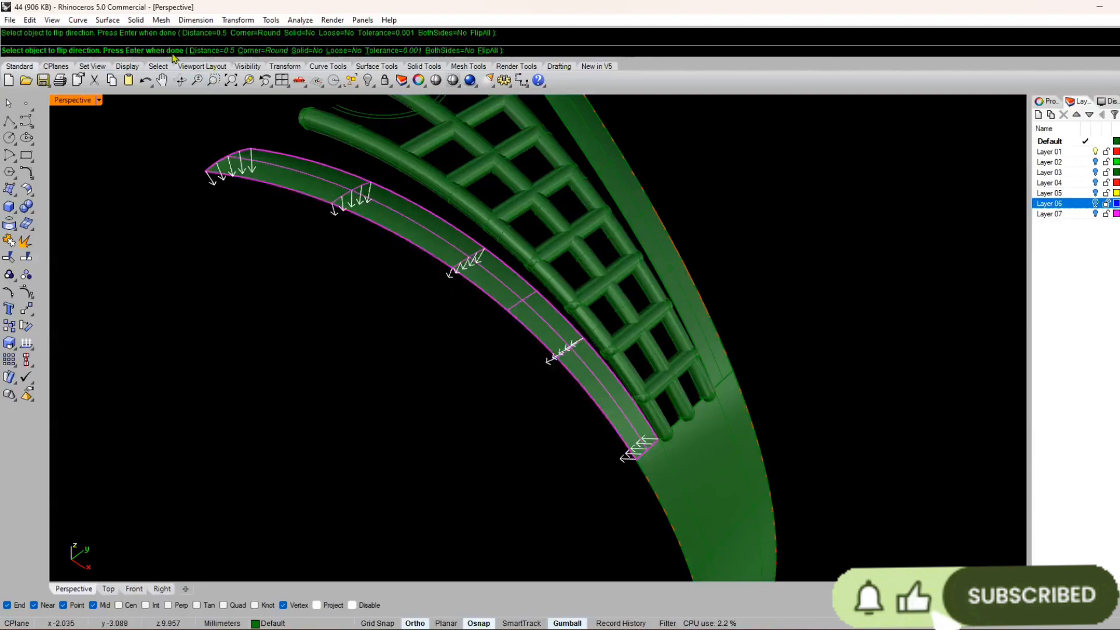
left_click(307, 52)
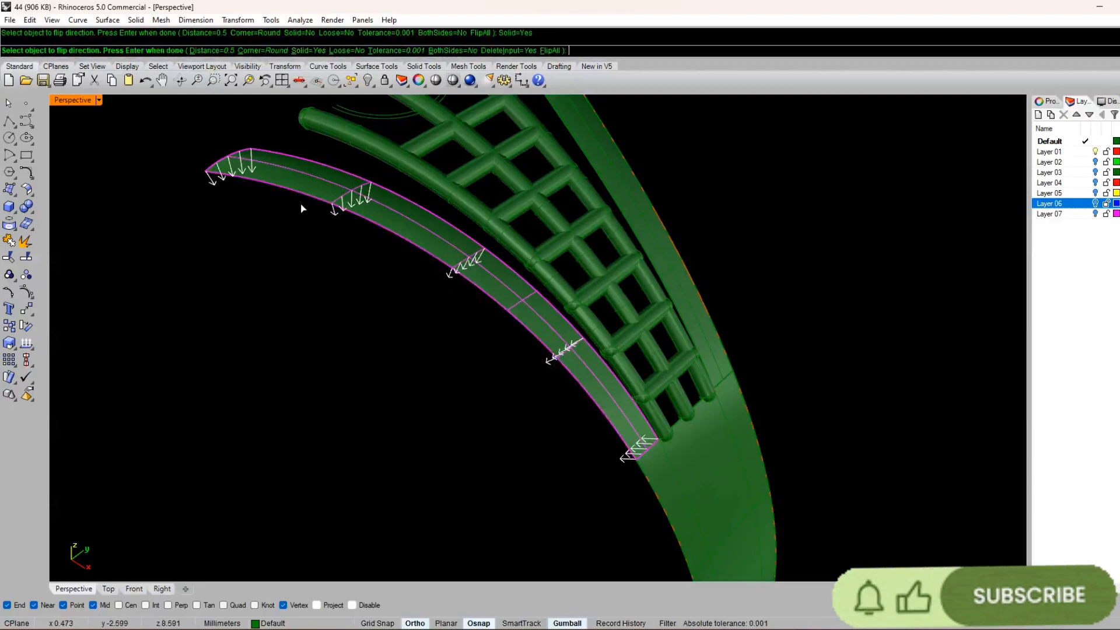
key("Return")
right_click_drag(303, 208, 318, 266)
left_click(326, 266)
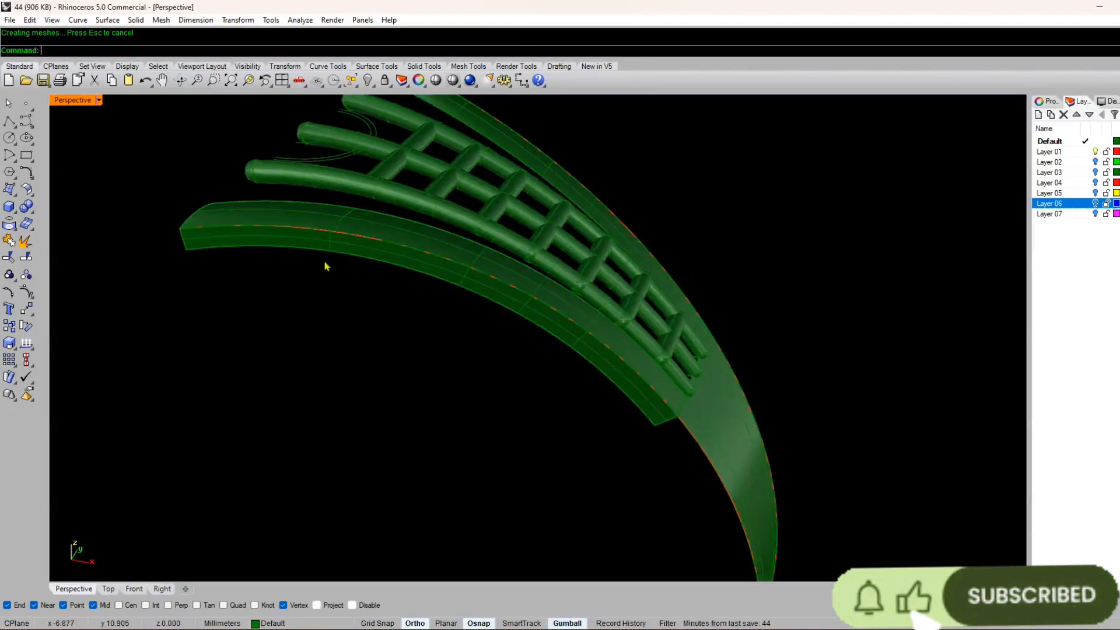
- Draw a line across the thickness of the left side solid, from its lower edge to its upper edge near the wide end
type("l")
key("Return")
scroll(239, 302, "up", 5)
scroll(263, 352, "down", 5)
right_click_drag(262, 353, 258, 290)
scroll(257, 290, "up", 4)
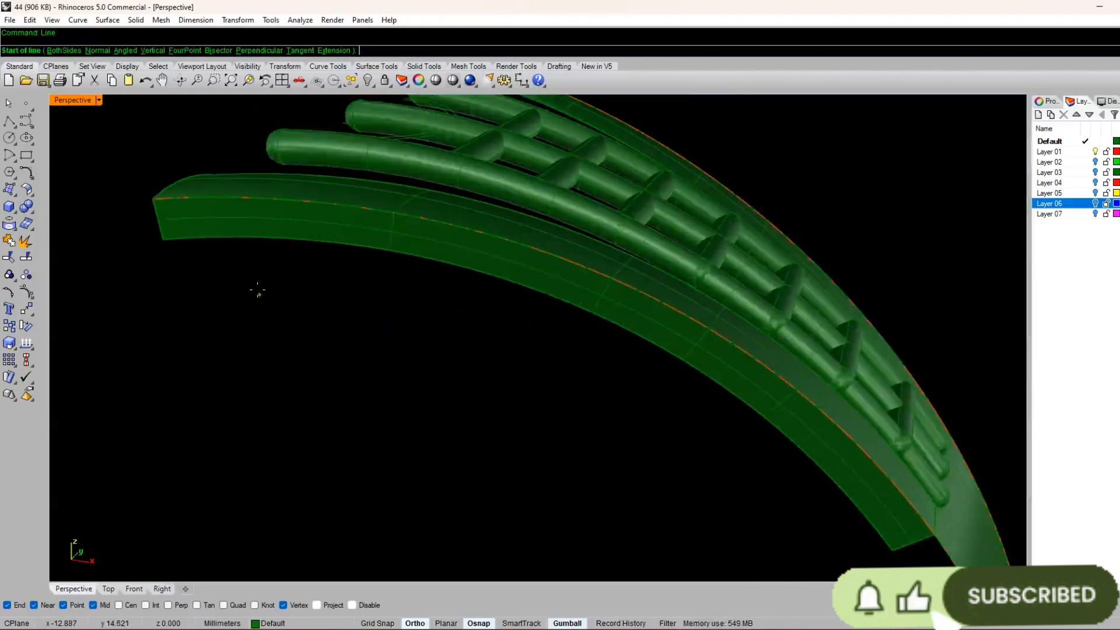
left_click(257, 240)
left_click(262, 198)
scroll(266, 216, "down", 6)
right_click_drag(429, 297, 358, 320)
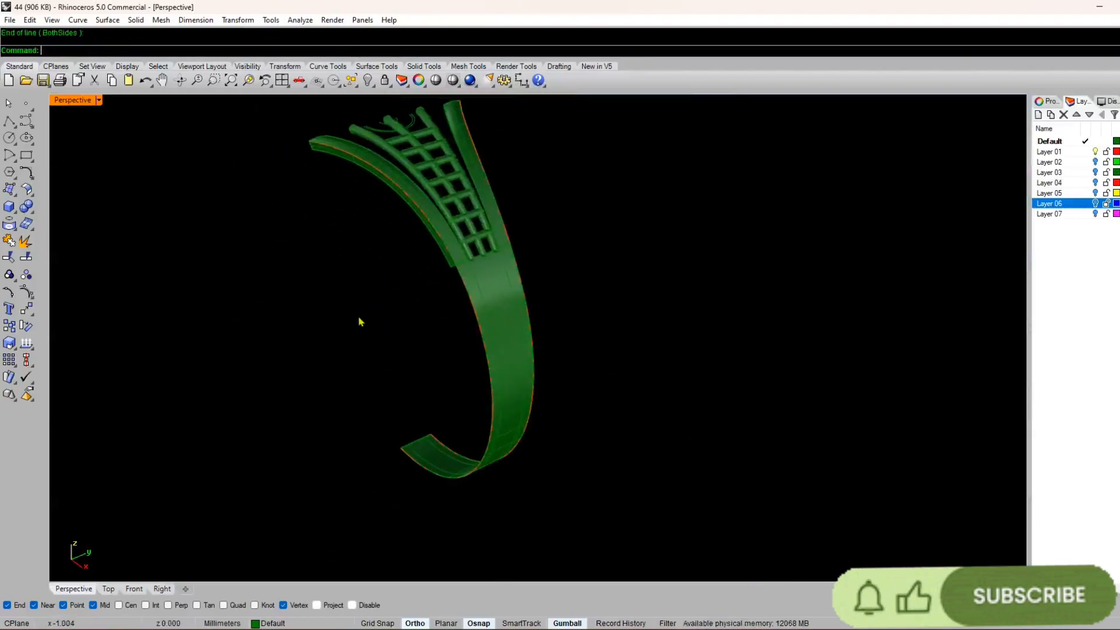
scroll(518, 151, "up", 4)
type("l")
key("Return")
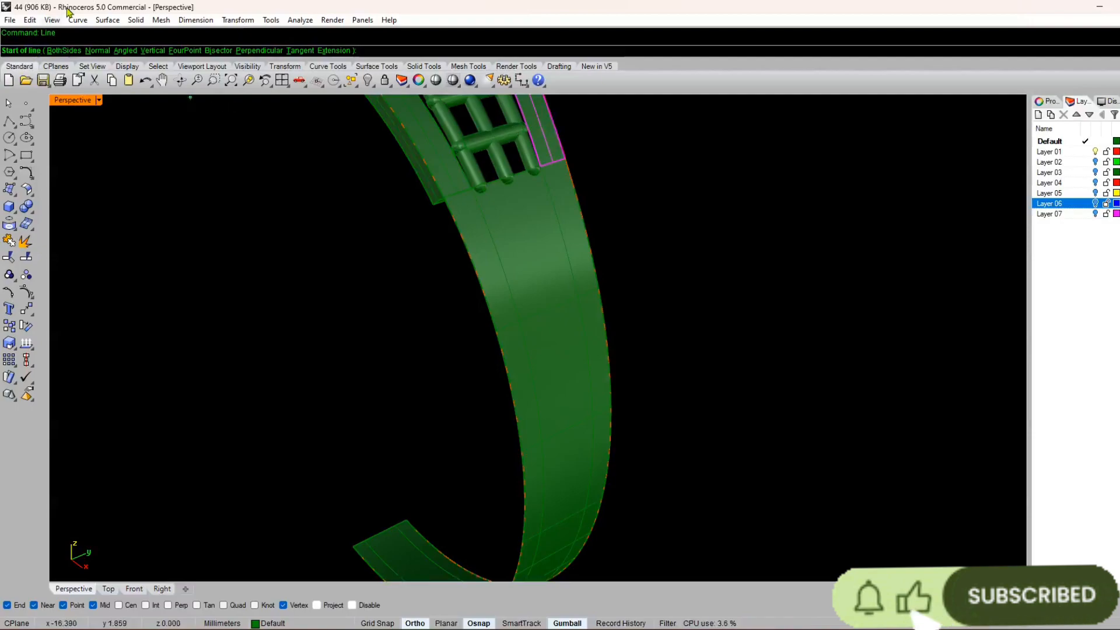
- Try to offset the right side surface 0.5 mm toward the inside of the ring with Solid set to No
left_click(107, 20)
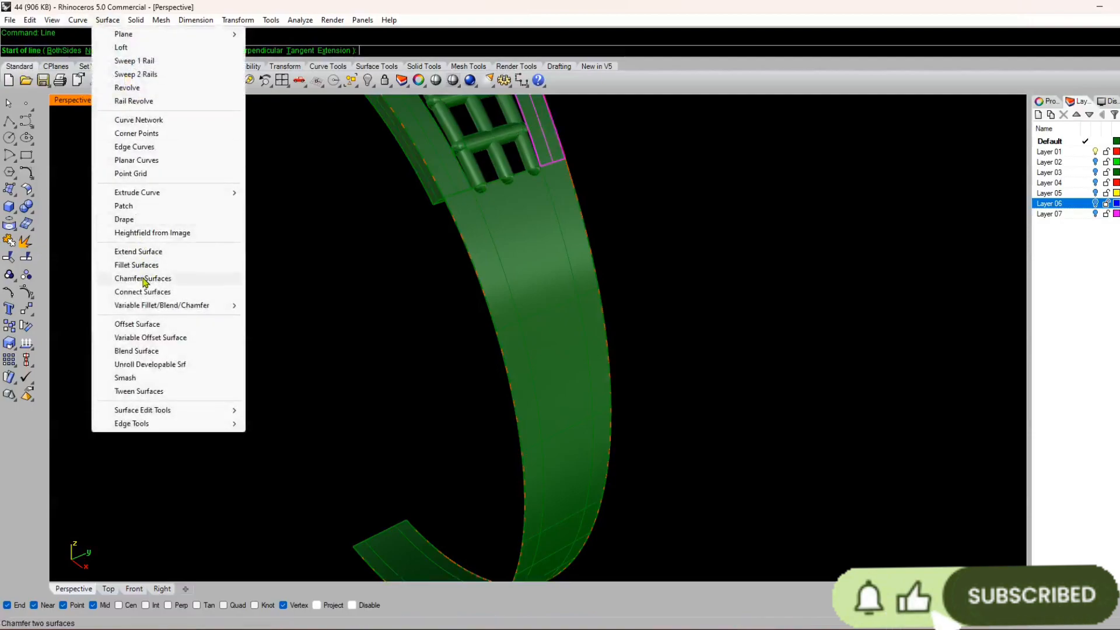
left_click(152, 328)
right_click_drag(315, 333, 530, 200)
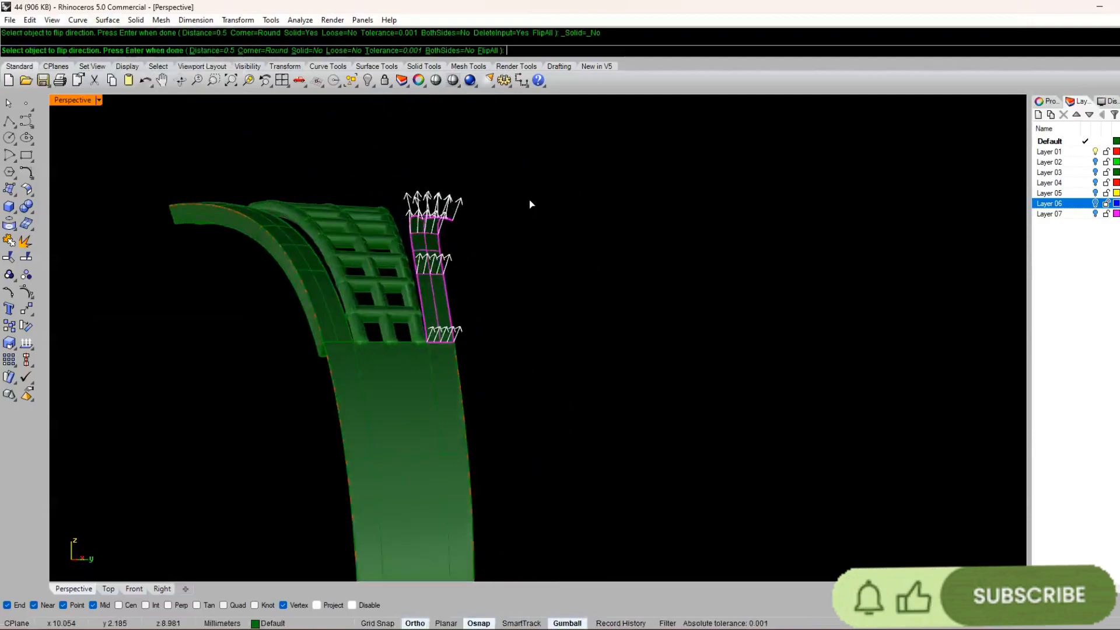
left_click(425, 275)
right_click(425, 275)
right_click_drag(558, 138, 437, 318)
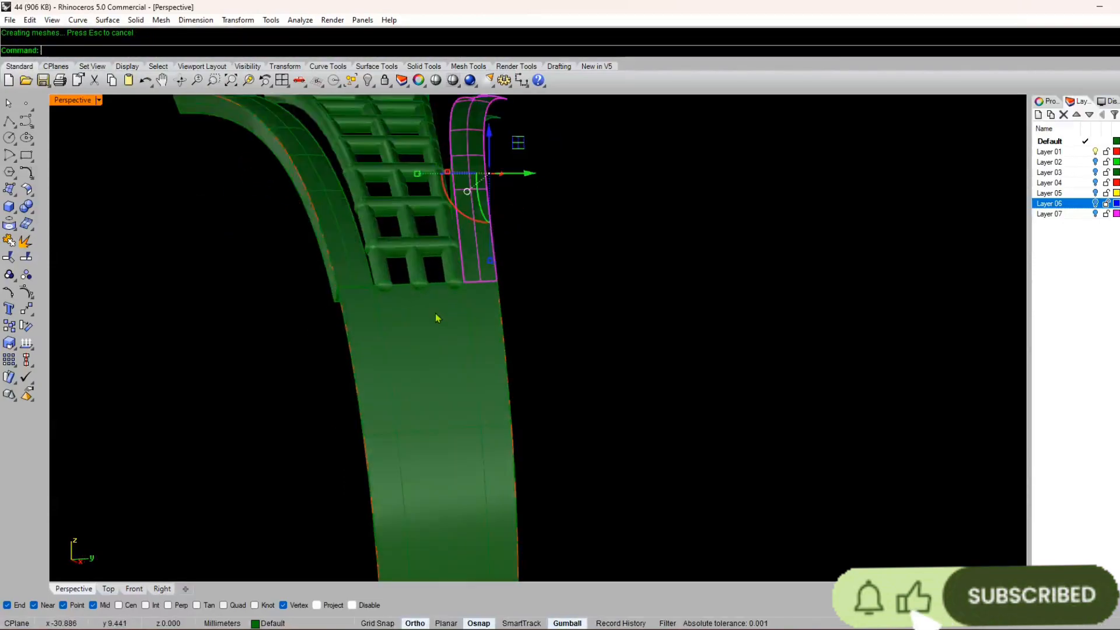
- Try to offset the shank surface 0.5 mm toward the inside with Solid set to No, and undo the surface offsets
left_click(402, 377)
right_click(401, 377)
right_click(401, 372)
scroll(400, 372, "down", 5)
left_click(355, 340)
scroll(355, 340, "down", 3)
right_click_drag(355, 340, 788, 279)
scroll(465, 274, "up", 8)
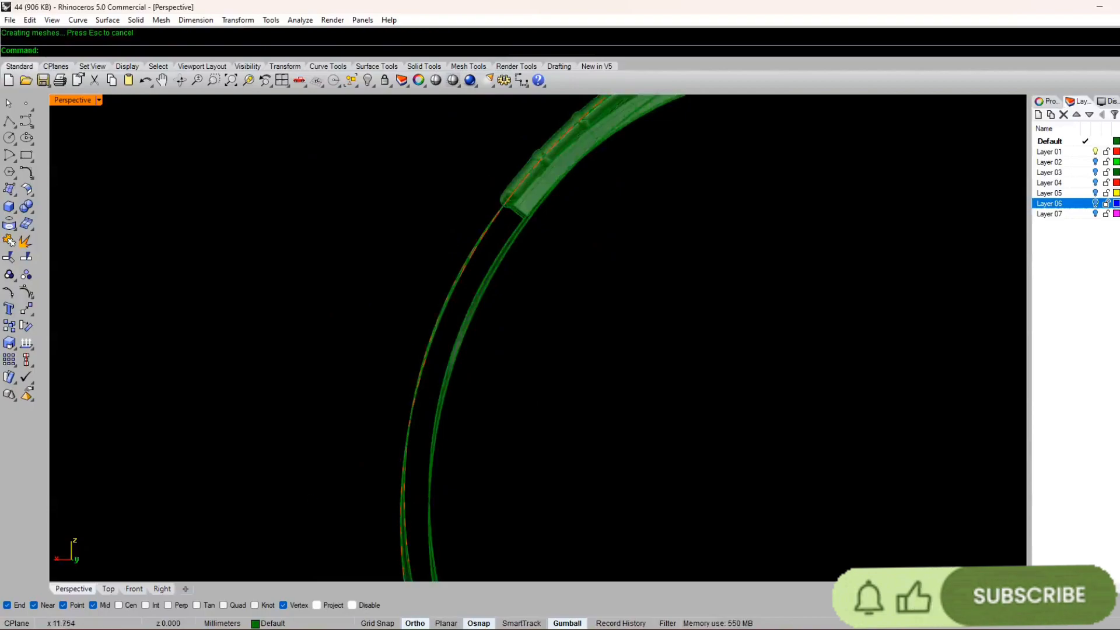
right_click_drag(263, 203, 445, 220)
key("ctrl+z")
- Offset the right side surface 0.5 mm toward the inside of the ring with Solid set to Yes
left_click(445, 220)
right_click(444, 220)
left_click(445, 220)
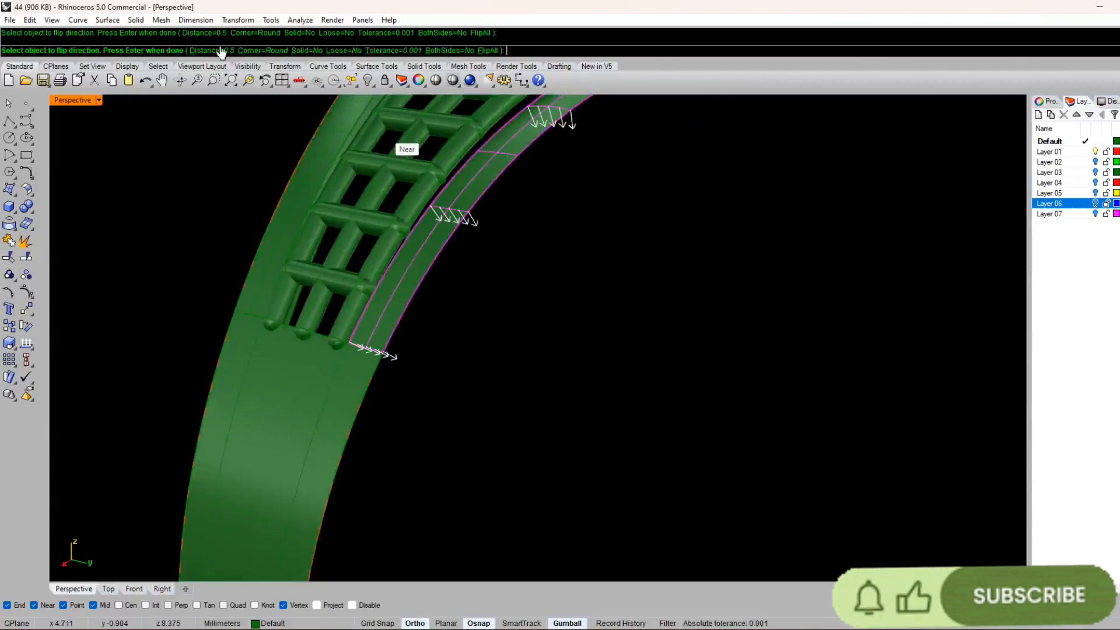
key("Return")
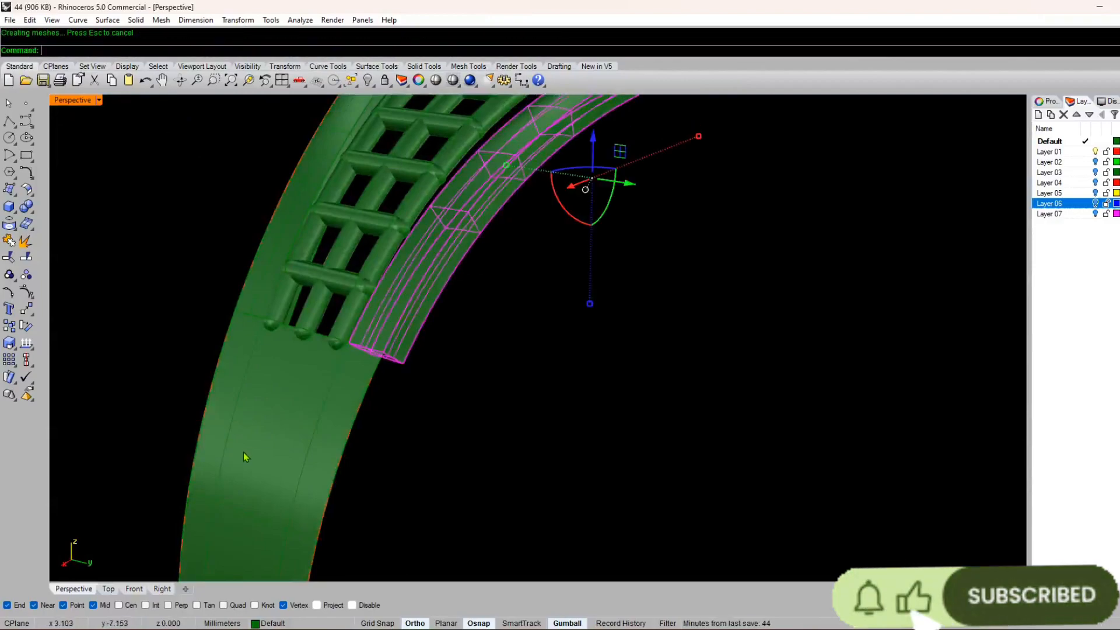
- Offset the shank surface 0.5 mm toward the inside of the ring with Solid set to Yes
left_click_drag(244, 453, 295, 424)
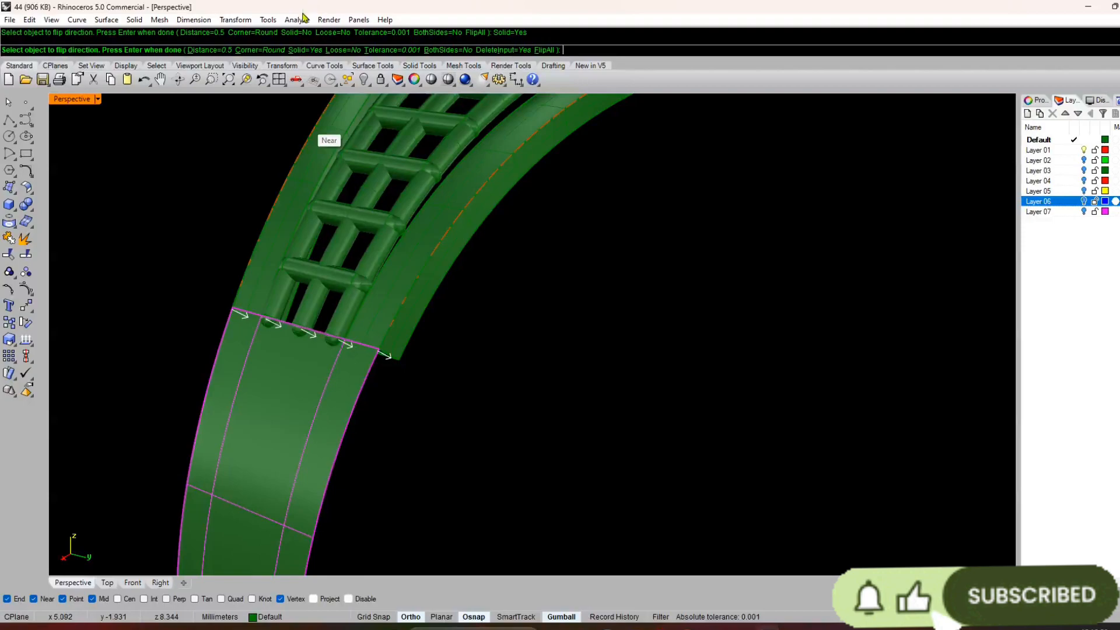
key("Return")
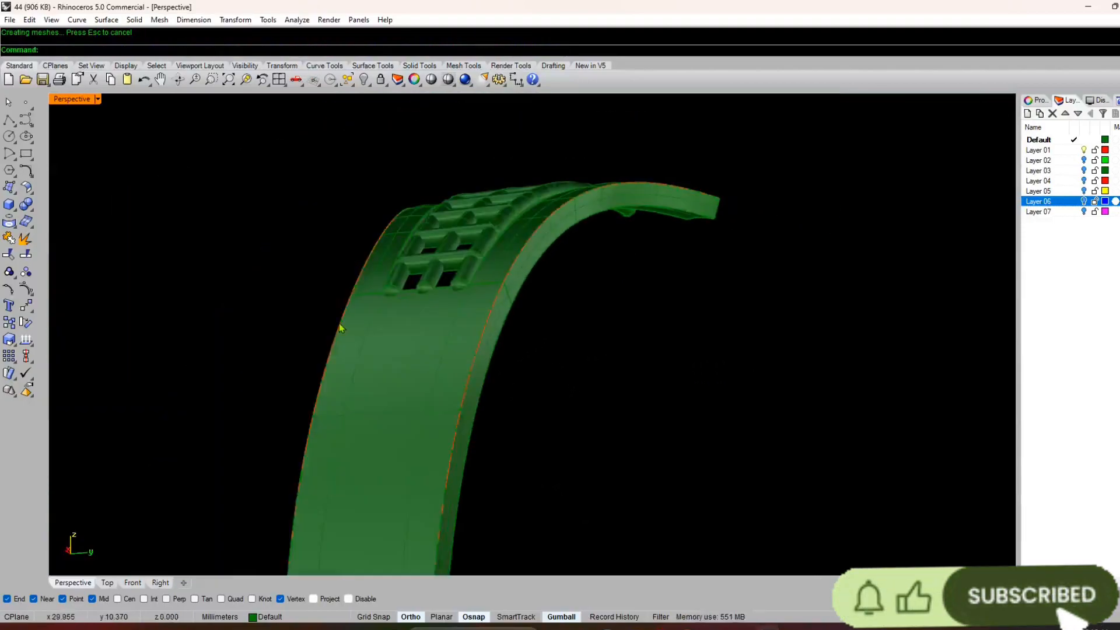
scroll(593, 313, "up", 5)
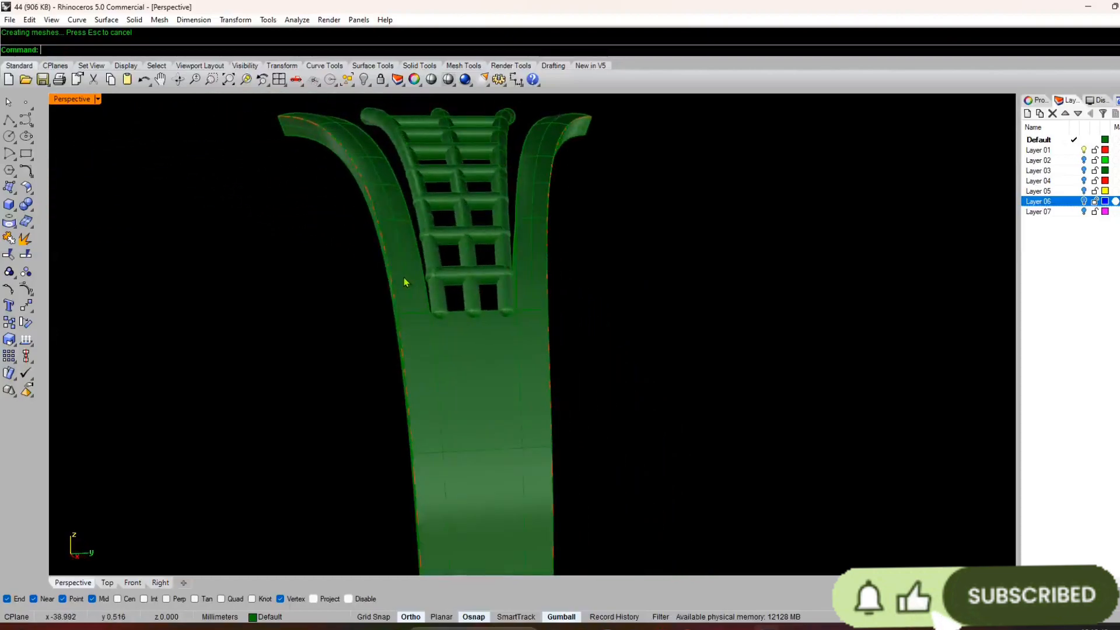
- Select all lengthwise and crosswise pipes of the openwork grid and group them
scroll(463, 320, "down", 3)
scroll(457, 216, "up", 5)
scroll(511, 251, "up", 4)
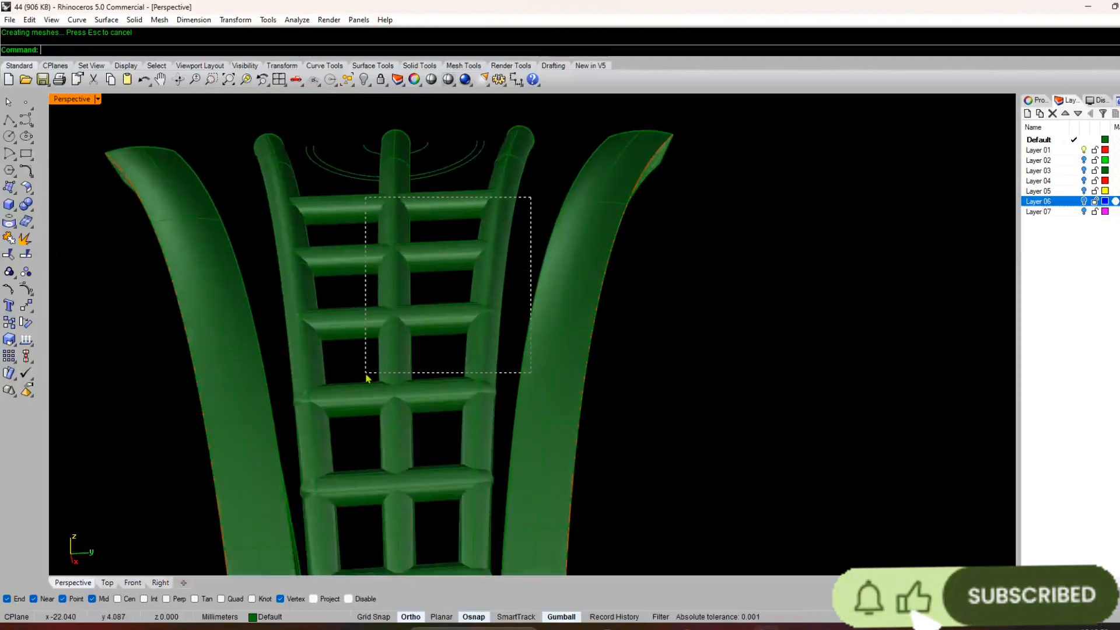
left_click_drag(284, 282, 285, 280)
scroll(390, 421, "down", 2)
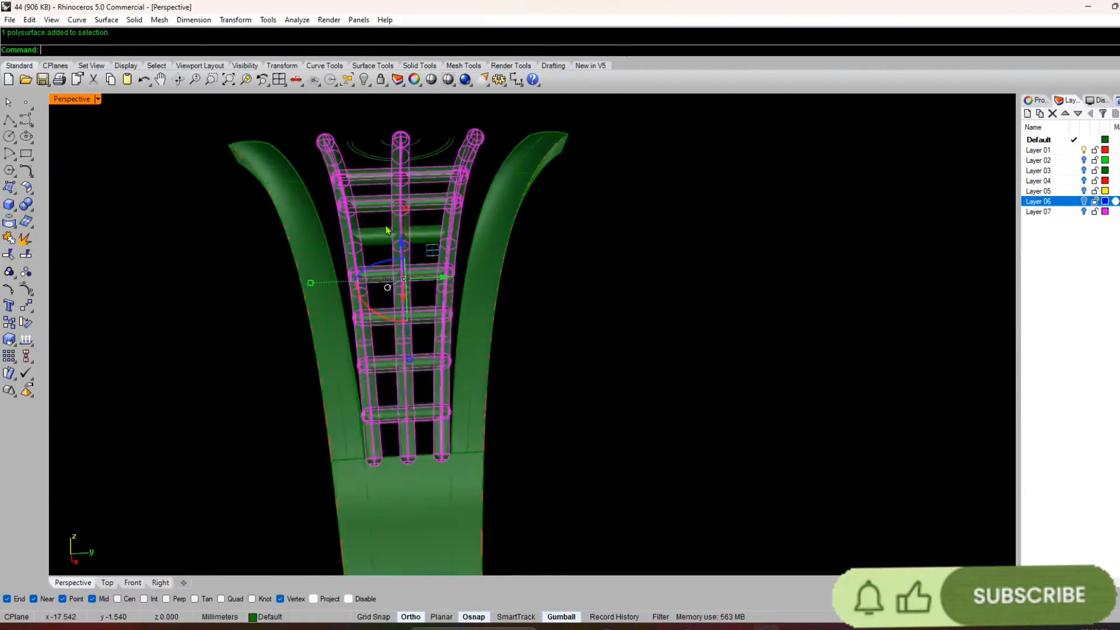
type("G")
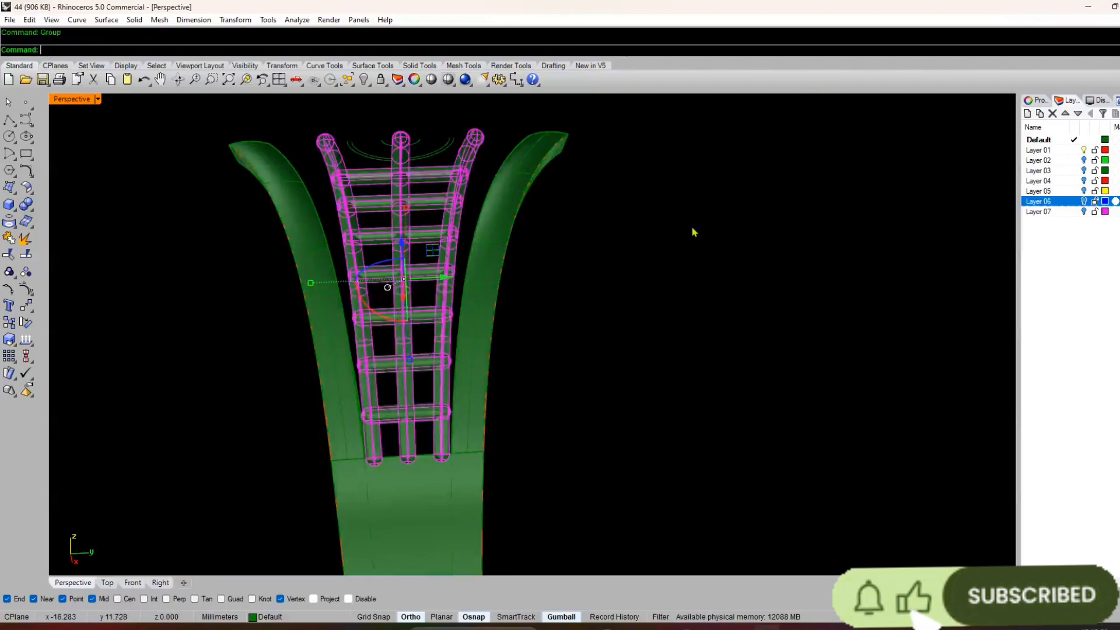
left_click(694, 232)
- Delete the grouped grid pipes and undo the deletion
right_click_drag(431, 380, 425, 338)
key("Delete")
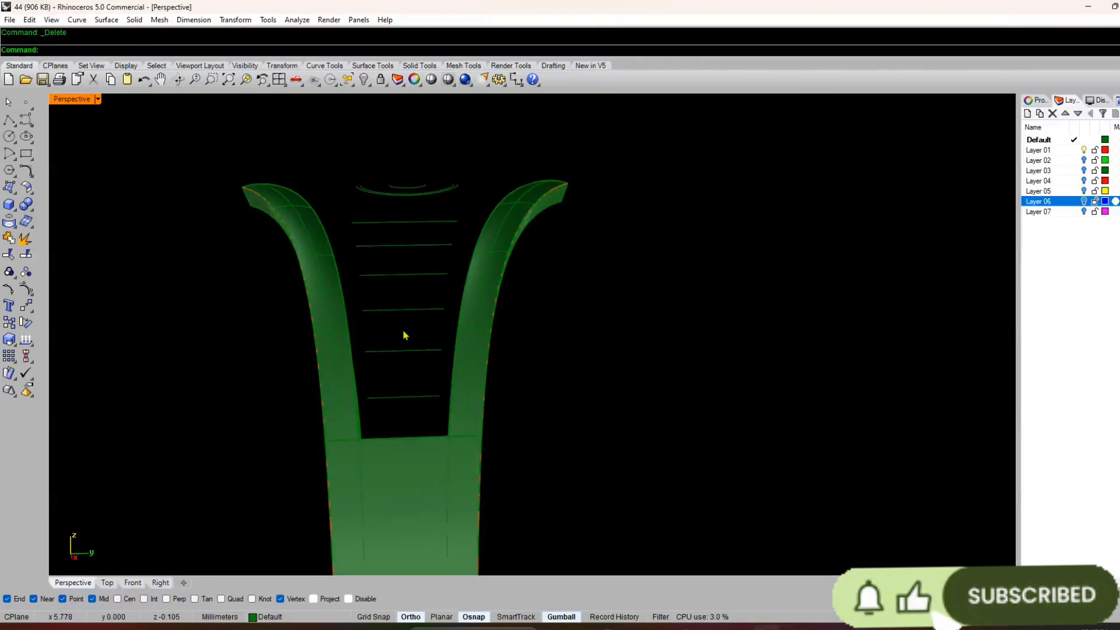
key("ctrl+z")
key("Escape")
- Move the grouped grid pipes slightly along the X axis toward the inside of the ring
right_click_drag(470, 332, 524, 210)
left_click(524, 210)
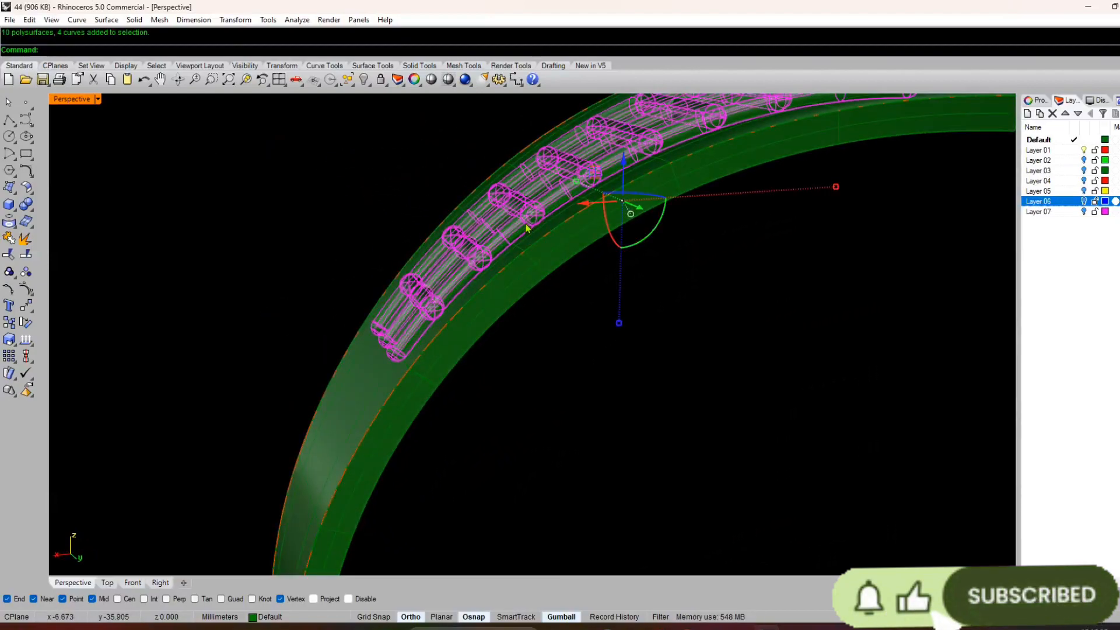
left_click_drag(583, 206, 589, 205)
left_click(587, 350)
right_click_drag(588, 350, 534, 351)
scroll(502, 304, "down", 5)
- Fine-tune the height of the grouped grid pipes between the side solids by moving them slightly along the Z axis
left_click(425, 226)
scroll(480, 271, "up", 5)
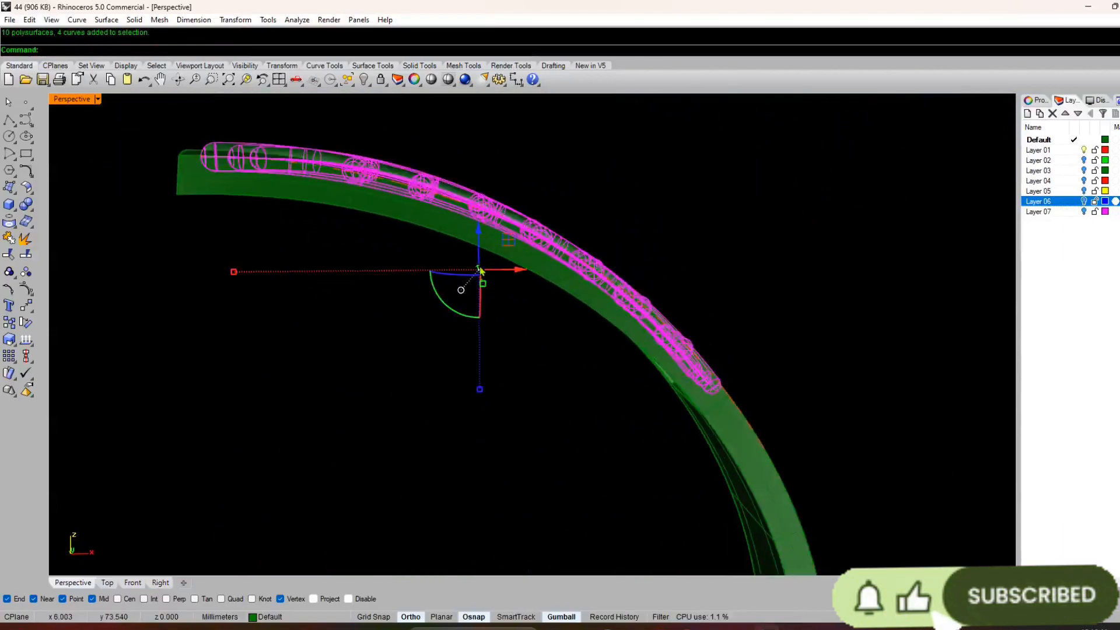
left_click_drag(478, 230, 481, 234)
left_click(579, 386)
right_click_drag(579, 387, 592, 334)
scroll(496, 353, "up", 5)
scroll(527, 373, "down", 5)
scroll(593, 335, "up", 6)
right_click_drag(509, 263, 401, 221)
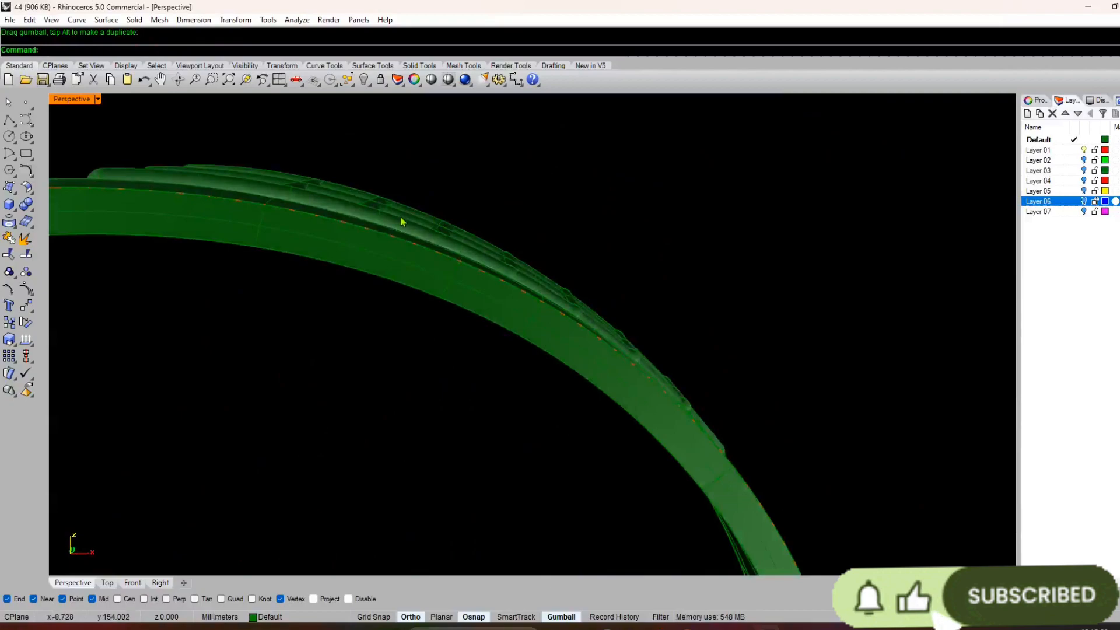
right_click_drag(434, 295, 545, 397)
left_click(448, 254)
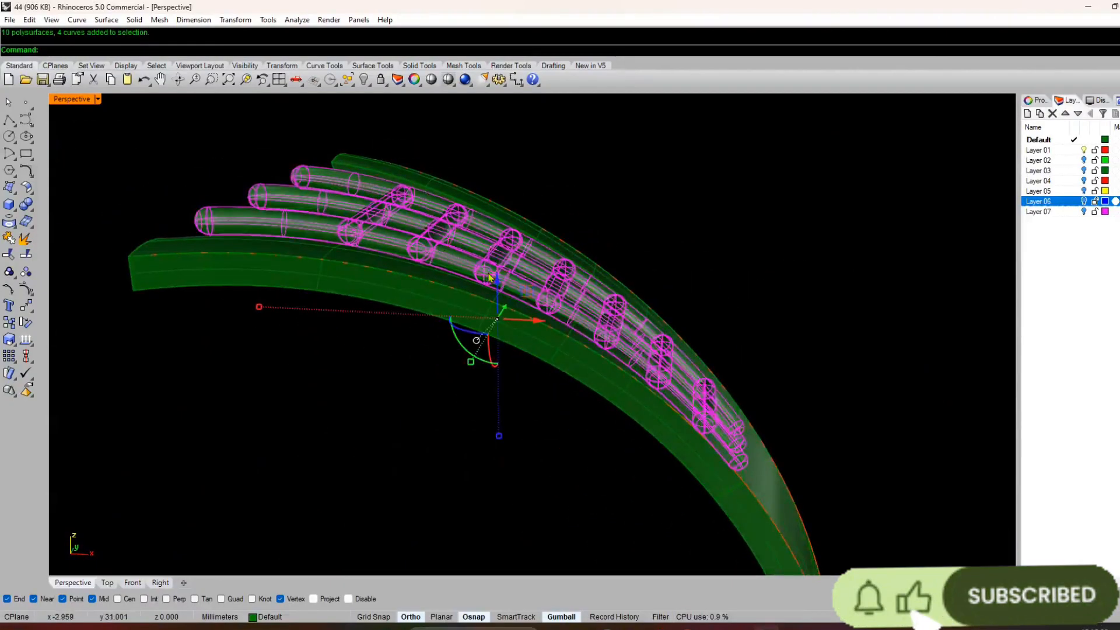
- Try to lower the lattice bars slightly between the band's outer rails, check the joint with the shank, and undo the move
left_click_drag(498, 281, 498, 288)
left_click(480, 405)
right_click_drag(481, 405, 405, 384)
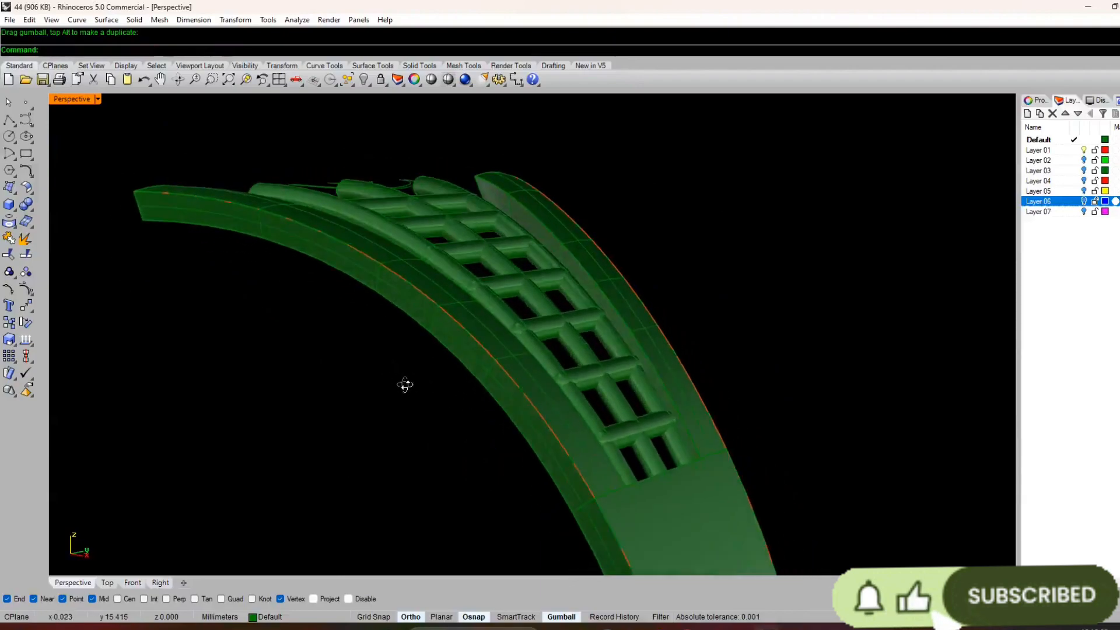
right_click_drag(512, 323, 447, 270)
scroll(462, 353, "up", 8)
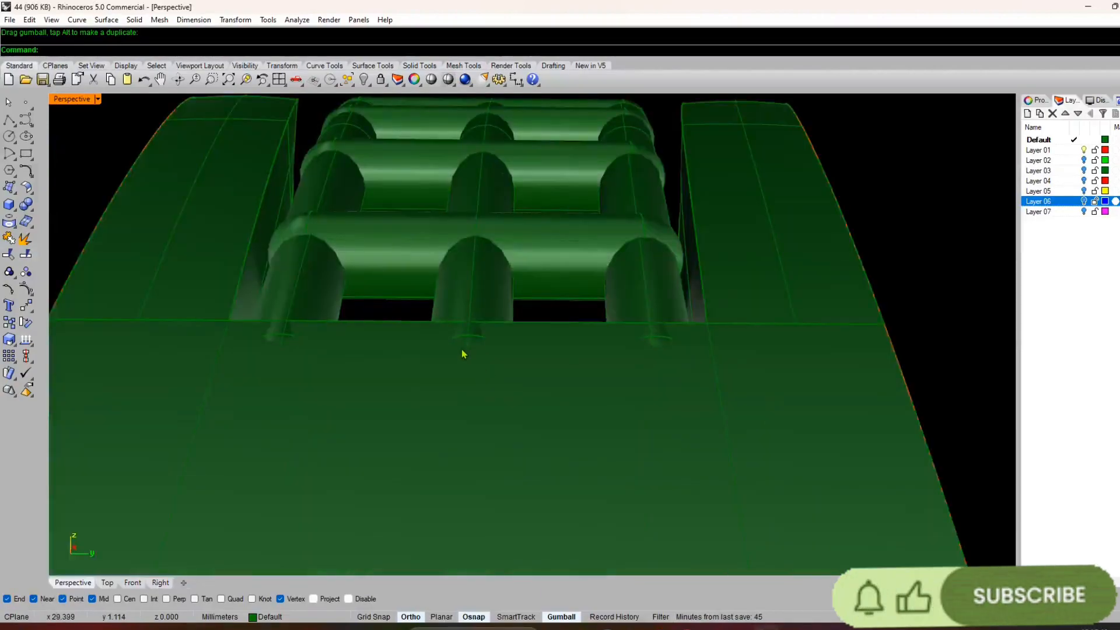
scroll(459, 330, "down", 6)
right_click_drag(458, 330, 513, 295)
scroll(576, 370, "down", 8)
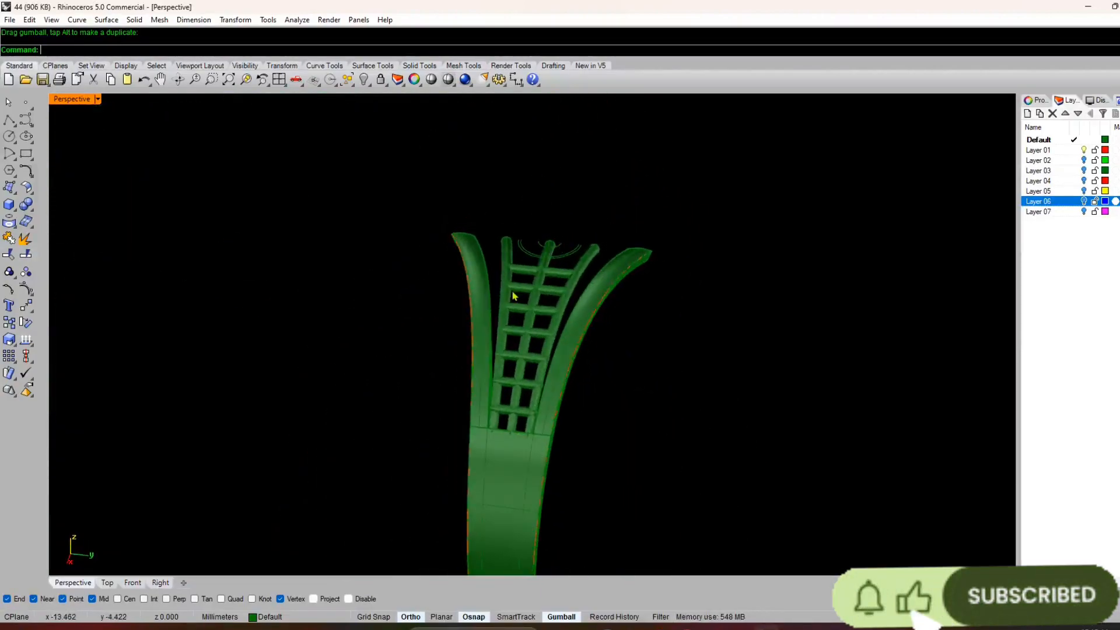
scroll(514, 296, "up", 6)
key("ctrl+z")
key("ctrl+z")
left_click(335, 368)
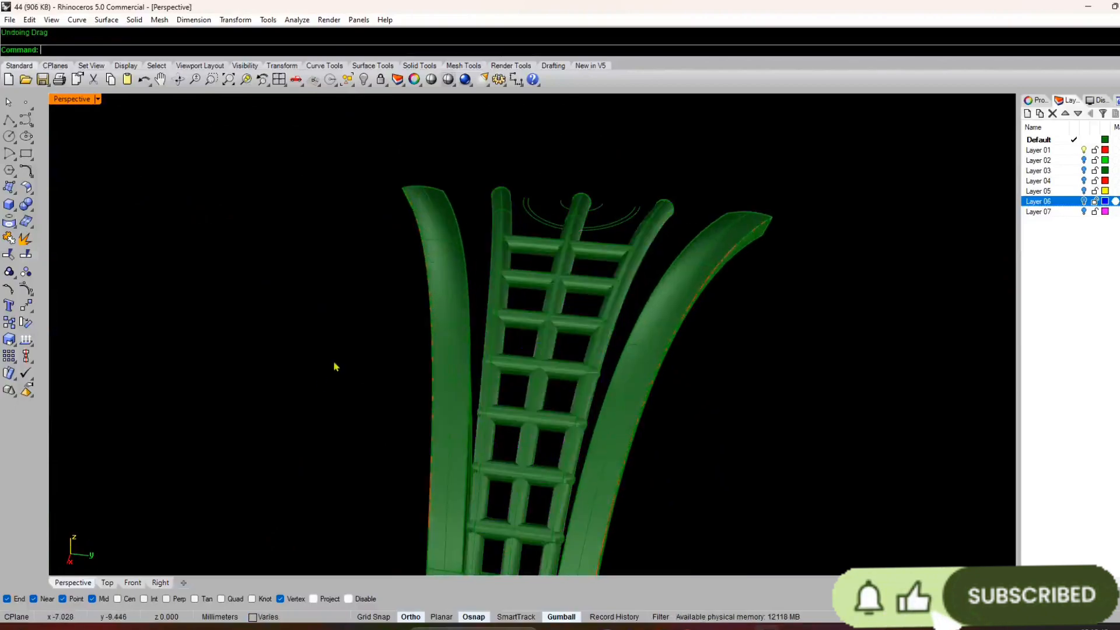
- Group all the visible half-ring geometry, including the outer rails, lattice bars and lower shank
right_click_drag(335, 368, 403, 252)
right_click_drag(445, 290, 663, 263)
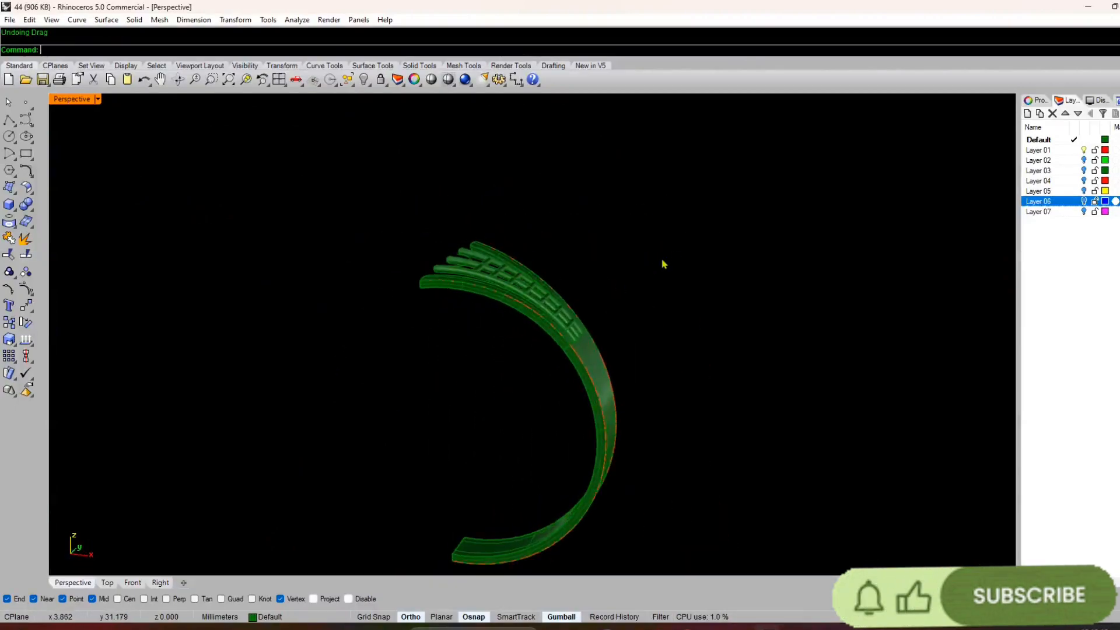
key("ctrl+a")
key("ctrl+g")
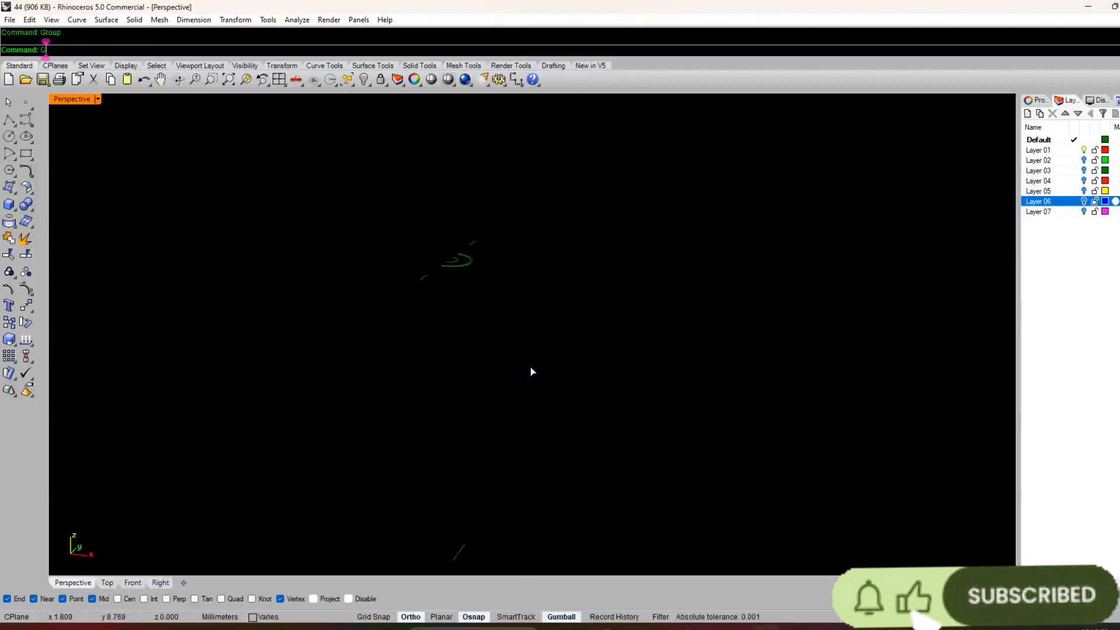
- Rotate a copy of the half ring 180° about the origin in the Top view to complete the ring
key("ctrl+F2")
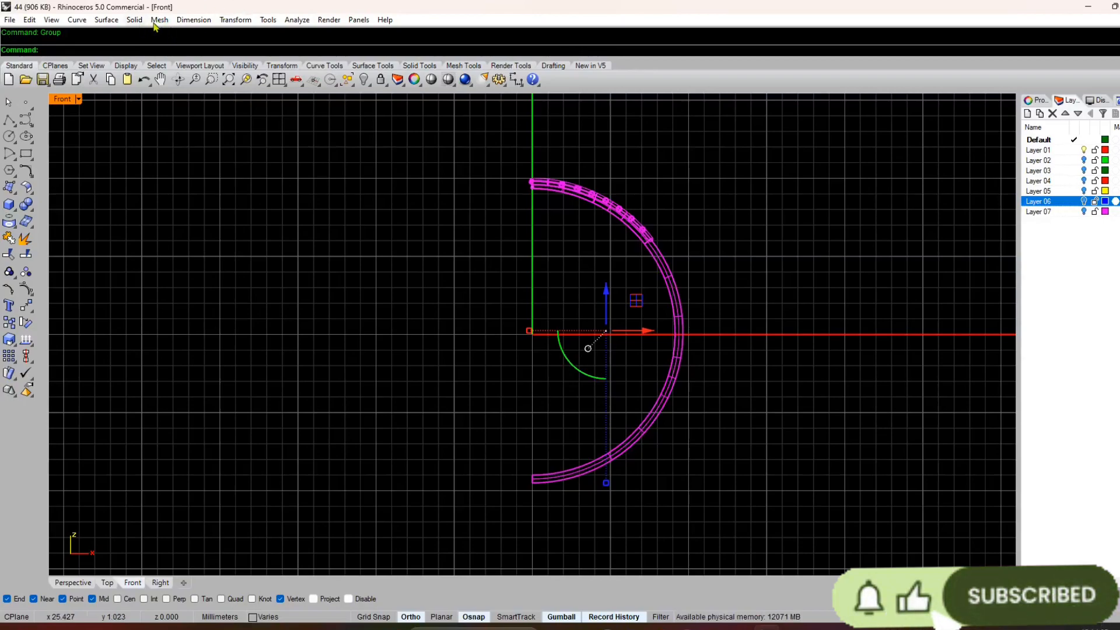
left_click(235, 19)
left_click(261, 60)
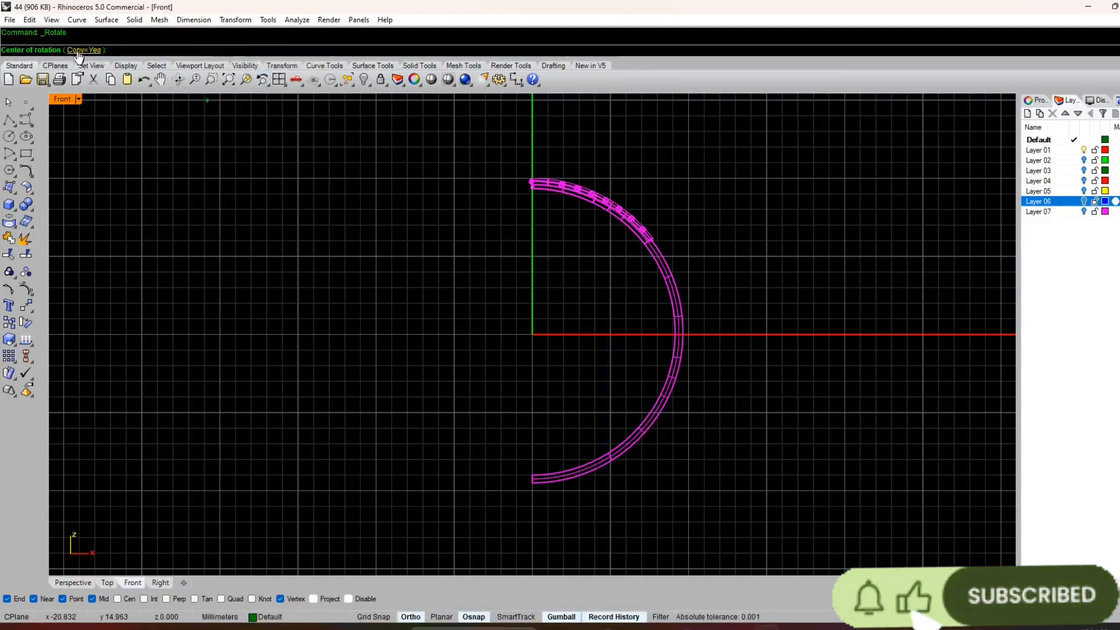
left_click(108, 583)
left_click(533, 335)
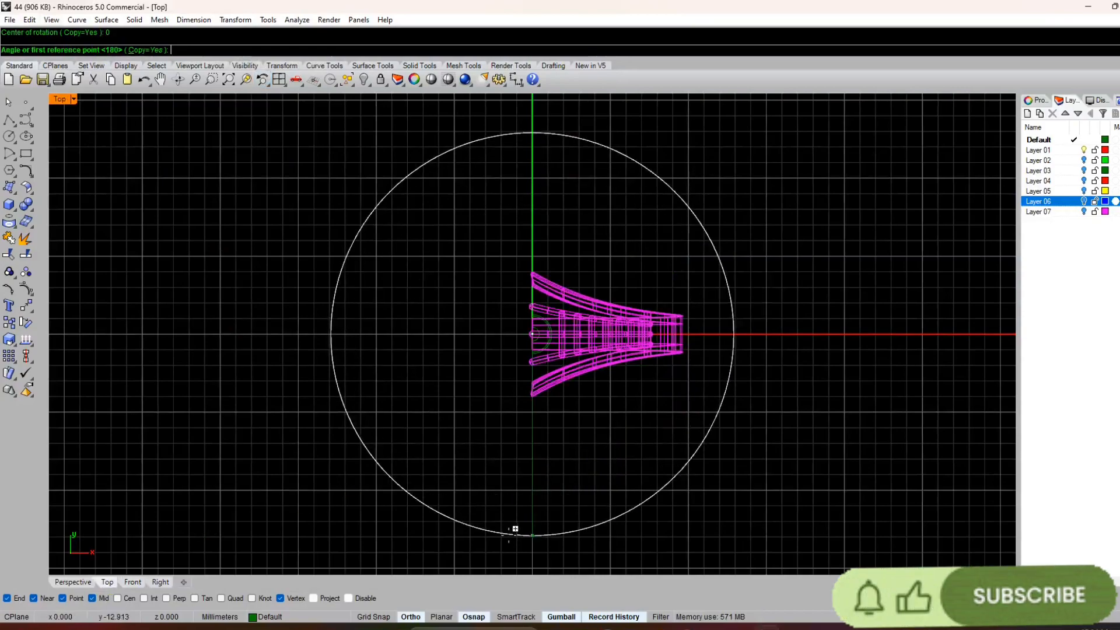
left_click(533, 529)
left_click(533, 198)
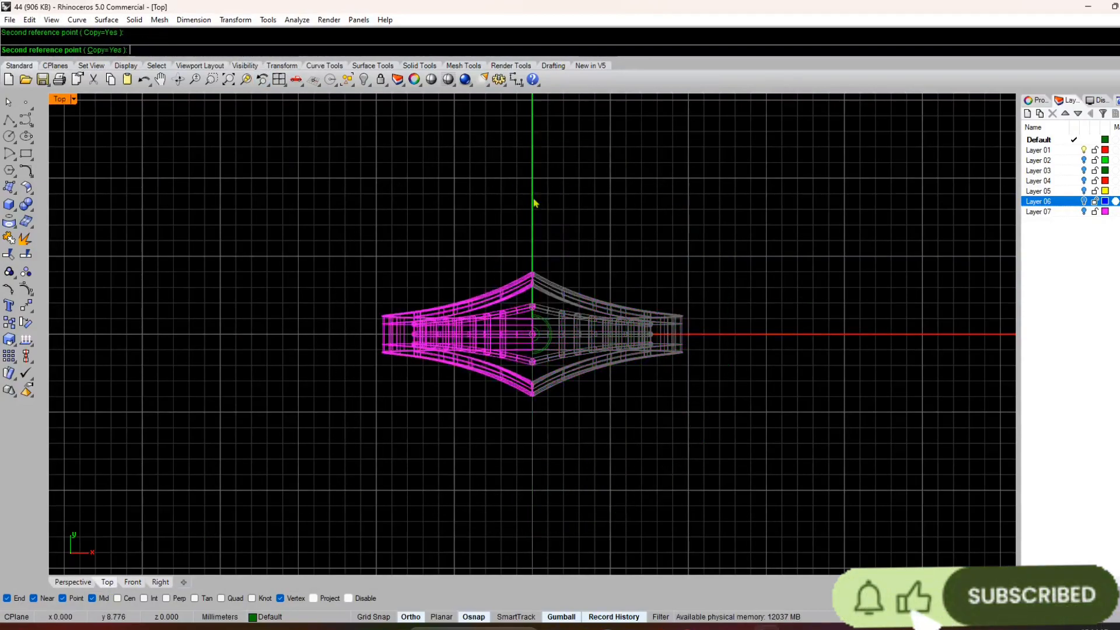
key("Return")
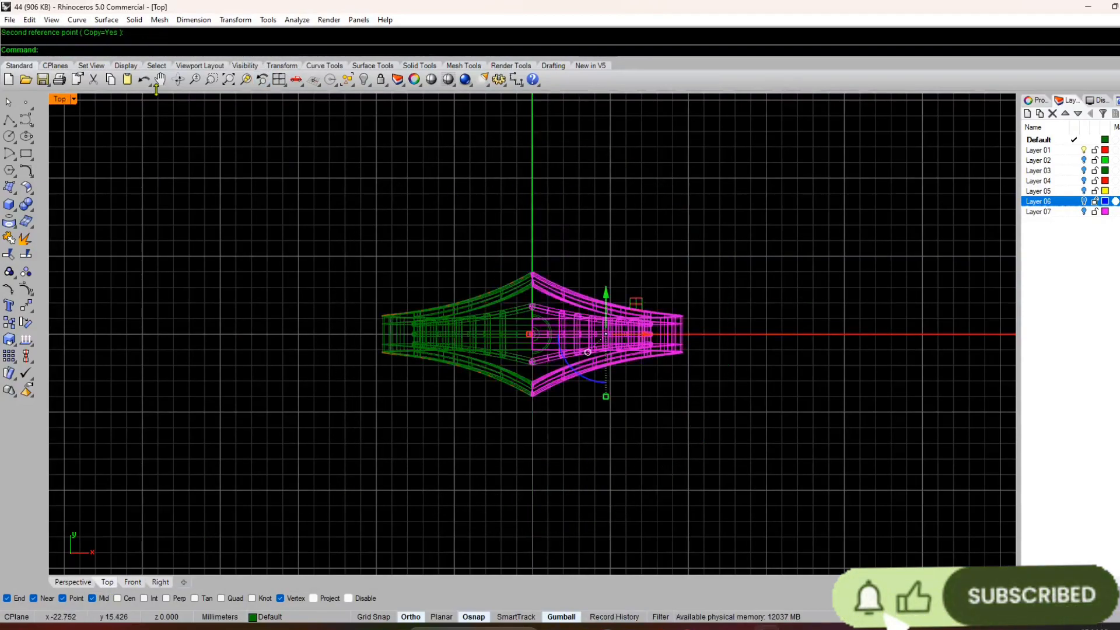
- Examine the completed ring in the Perspective view, especially the seam where the two halves meet at the top
left_click(77, 585)
left_click(432, 380)
right_click_drag(433, 380, 530, 405)
scroll(545, 180, "up", 4)
scroll(531, 305, "up", 5)
scroll(552, 361, "down", 5)
scroll(530, 405, "up", 8)
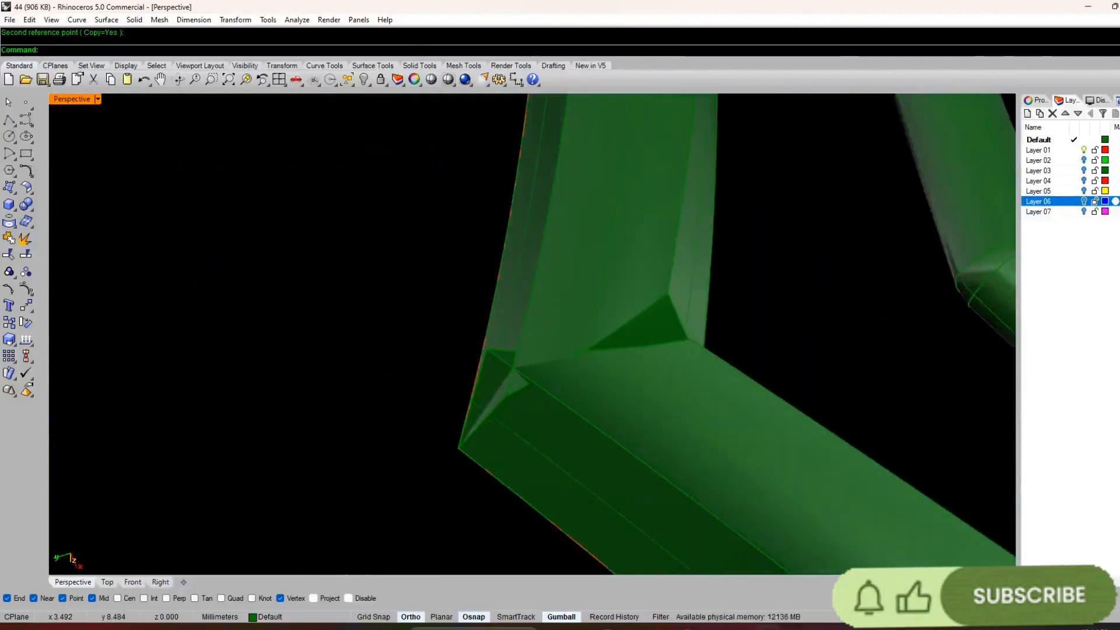
scroll(315, 235, "down", 8)
right_click_drag(315, 235, 410, 290)
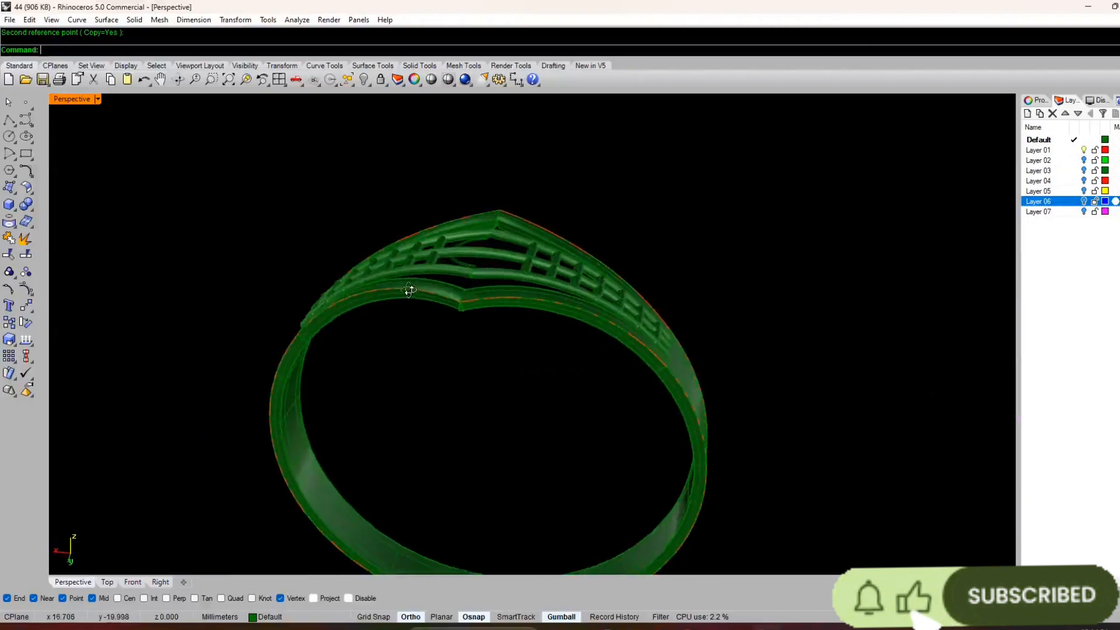
scroll(410, 286, "down", 7)
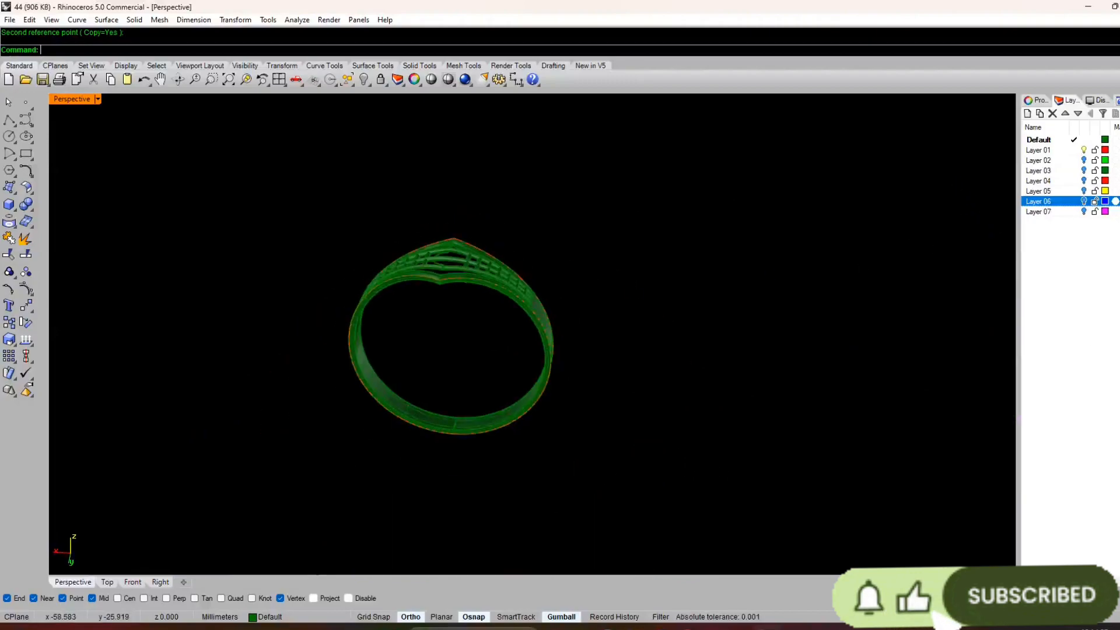
- Show Layer 06 with the flat layout curves, make it the current layer, and hide the Default layer and Layer 01
left_click(1050, 141)
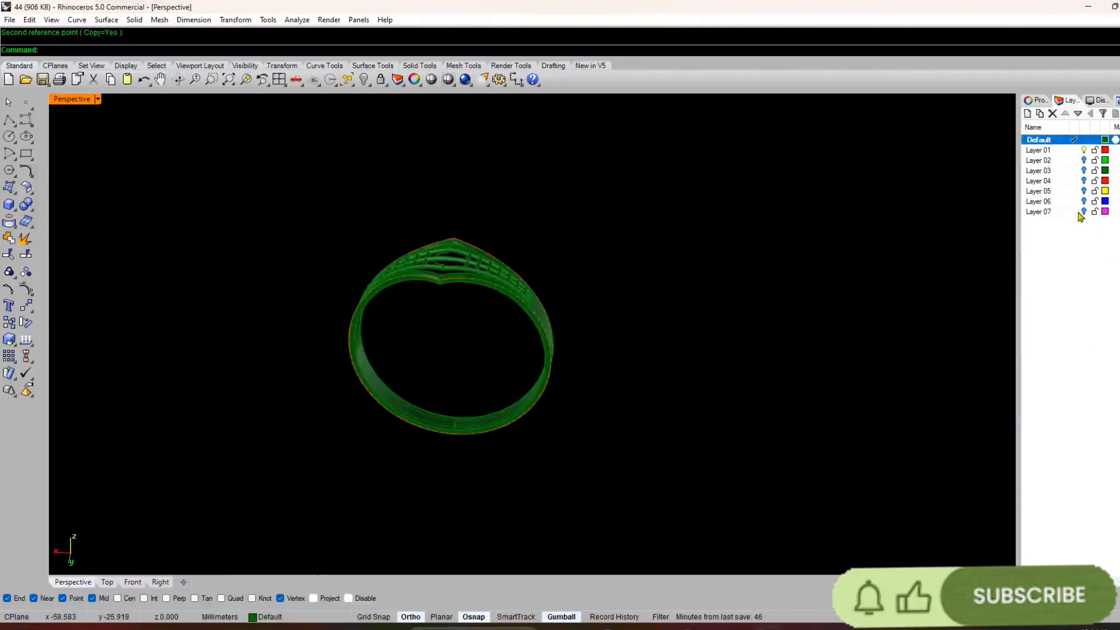
left_click(1085, 202)
scroll(438, 370, "up", 10)
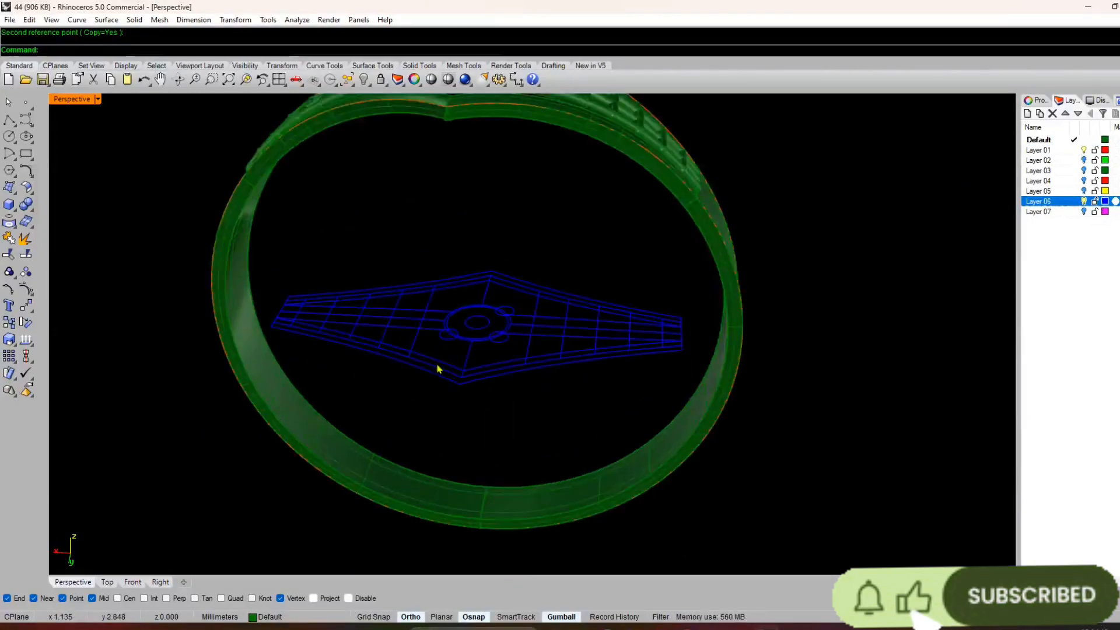
left_click_drag(870, 236, 245, 496)
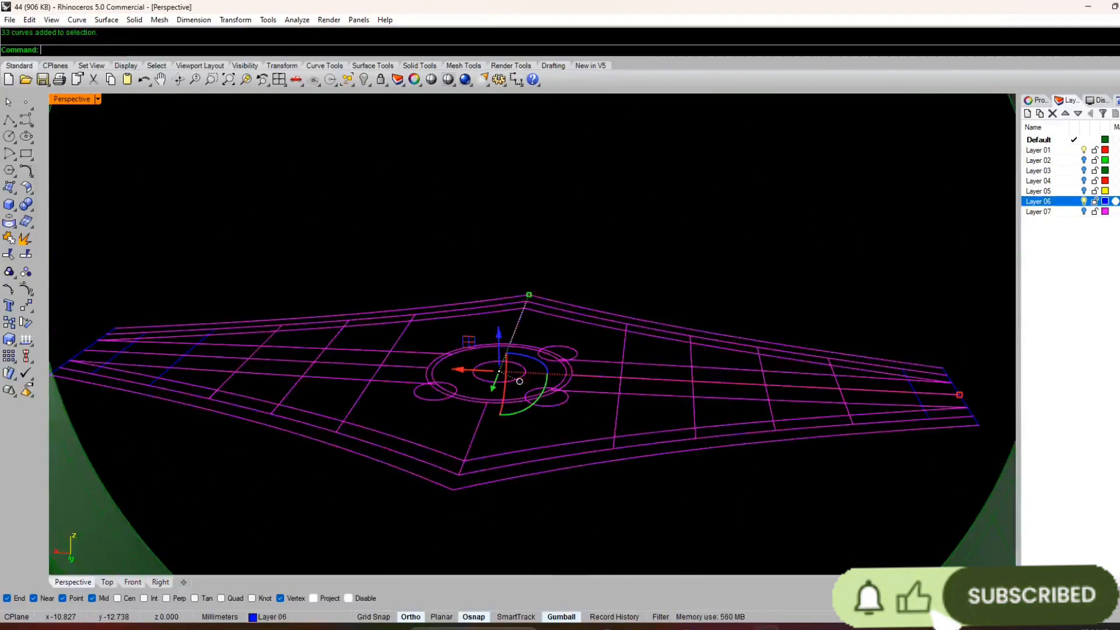
double_click(1051, 202)
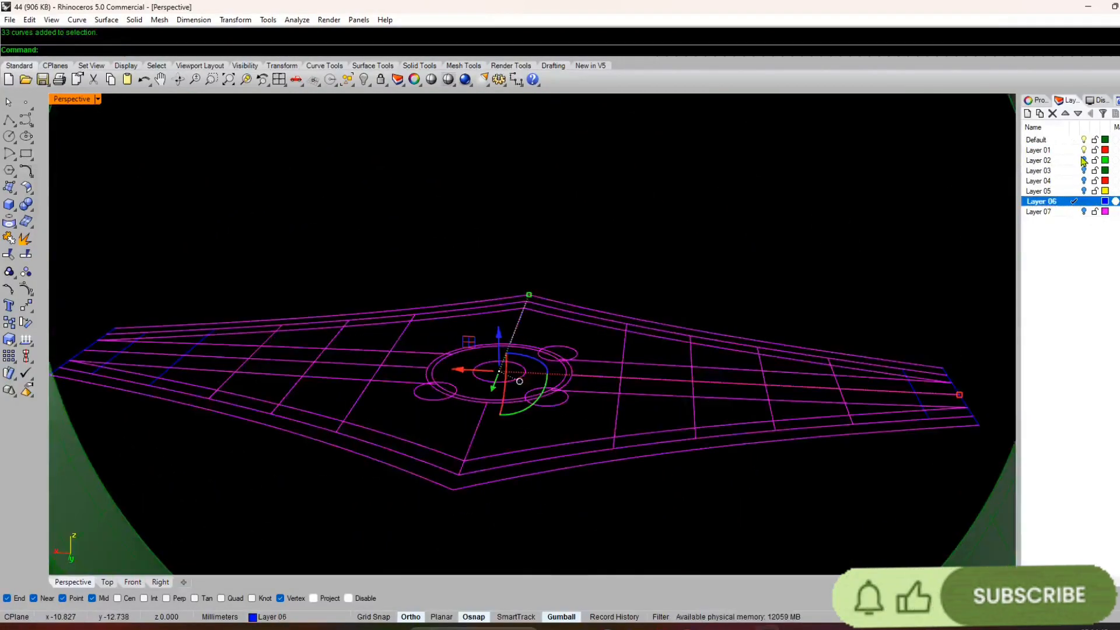
left_click(1085, 141)
scroll(809, 314, "down", 12)
left_click(1084, 151)
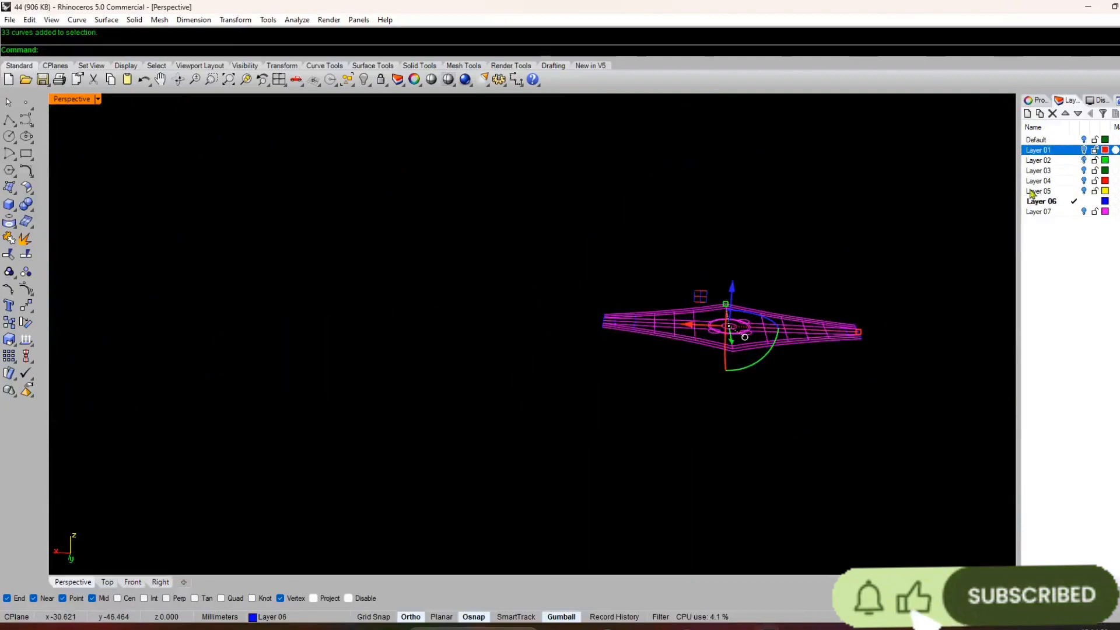
- Ungroup the flat layout curves on Layer 06
scroll(766, 333, "up", 4)
scroll(766, 330, "up", 2)
key("space")
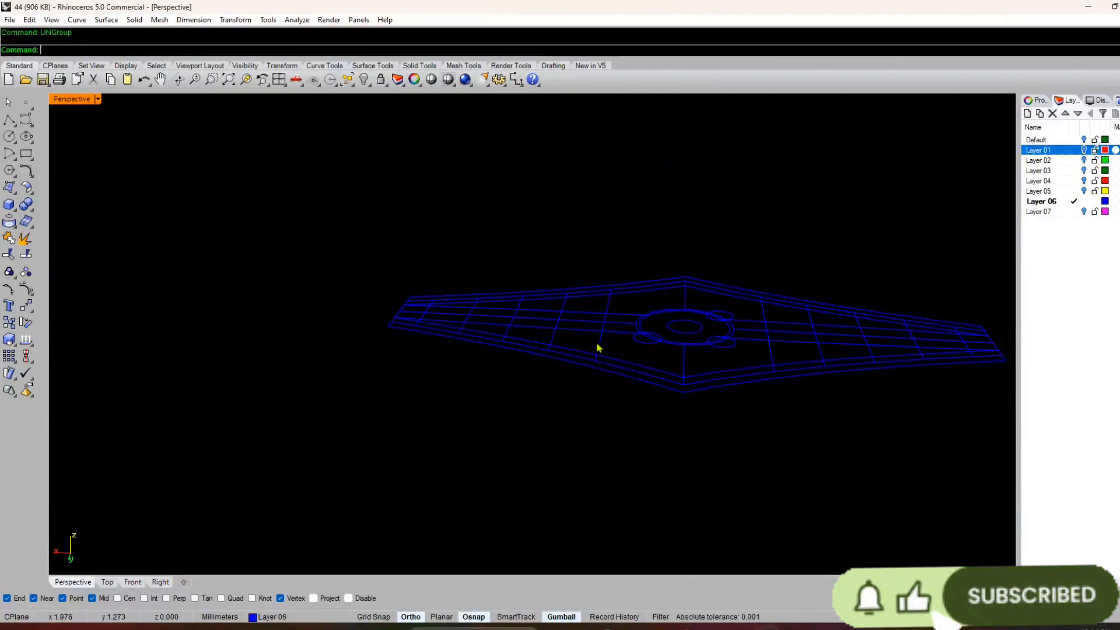
- Group the layout's outline curves, lengthwise lines and crossed bar lines, leaving the centre circles out
right_click_drag(598, 348, 680, 337)
scroll(681, 336, "up", 4)
right_click_drag(538, 387, 563, 418)
left_click_drag(605, 393, 520, 480)
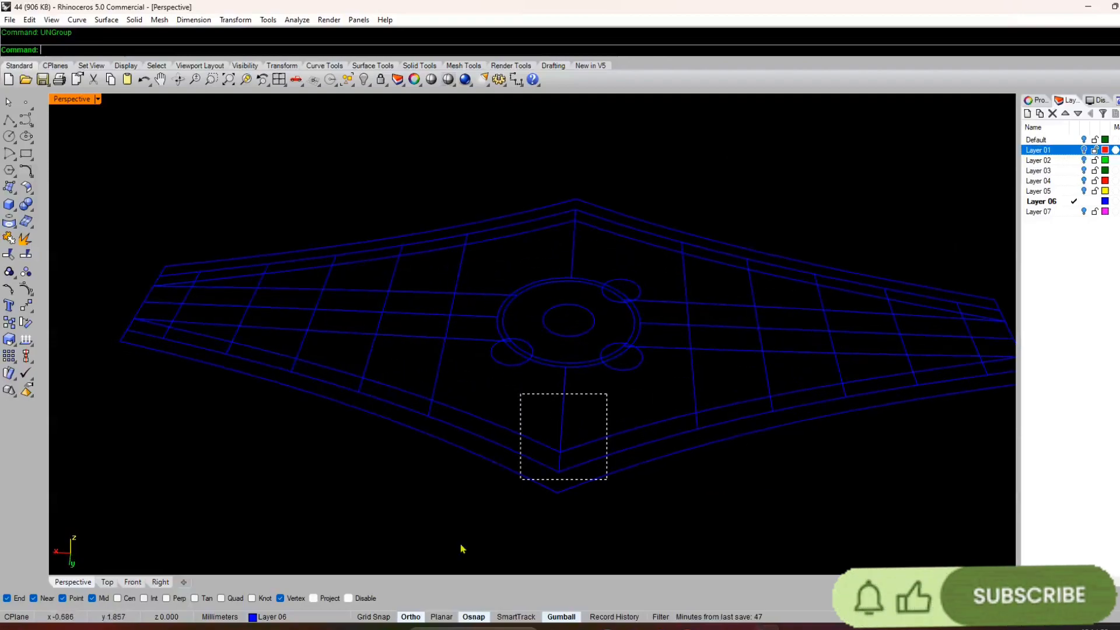
left_click_drag(331, 233, 239, 380, "shift")
left_click_drag(901, 254, 765, 452, "shift")
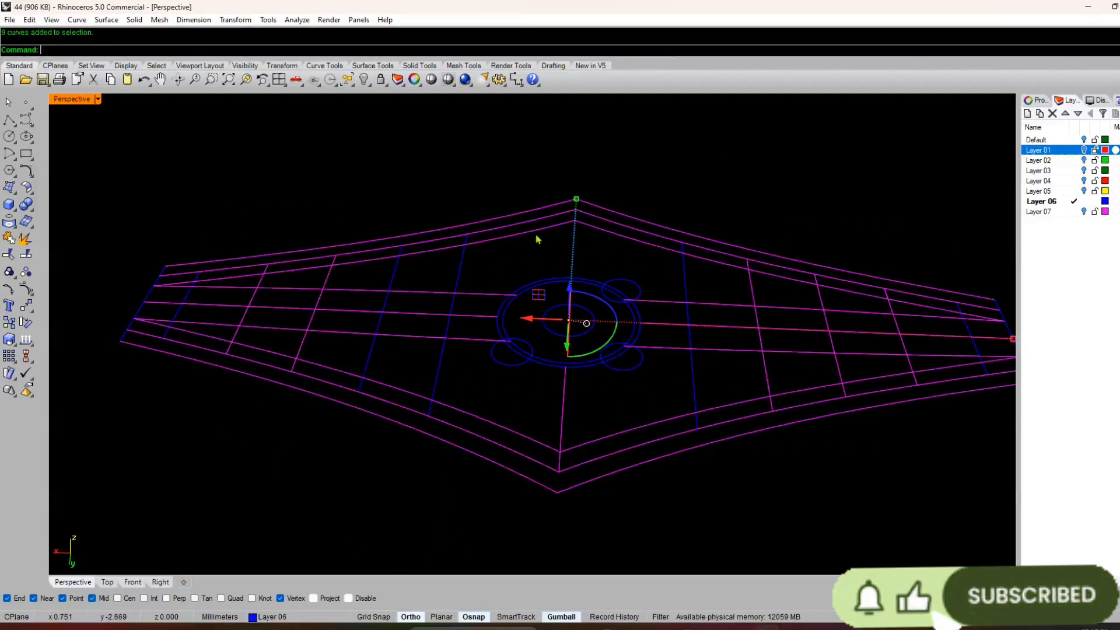
key("space")
- Move the grouped layout curves to Layer 07
scroll(481, 363, "down", 9)
right_click_drag(492, 357, 500, 334)
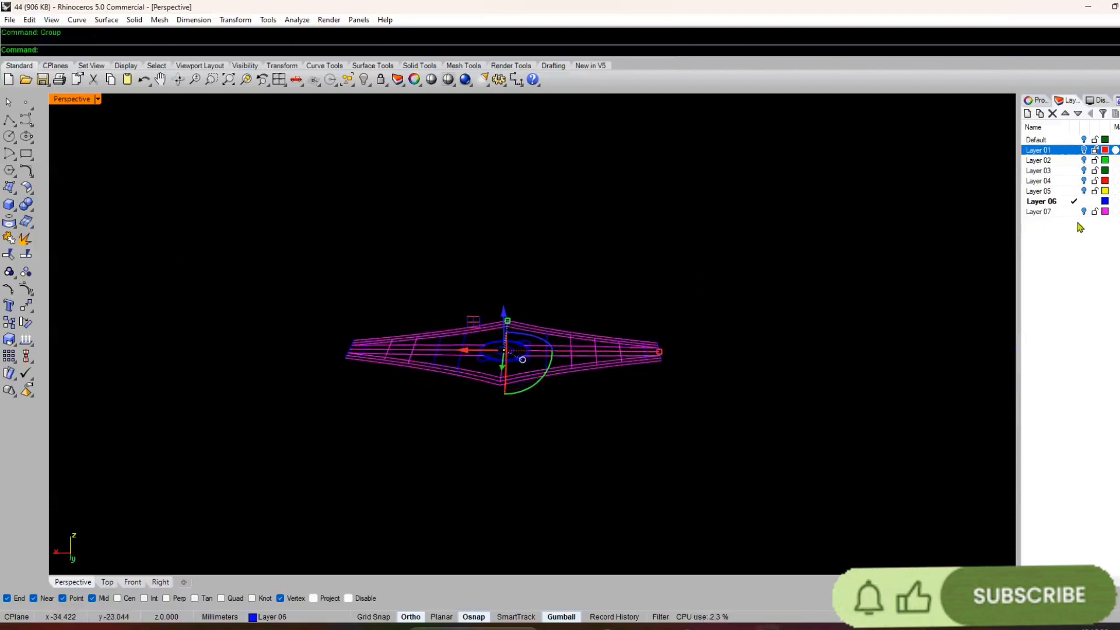
left_click(257, 617)
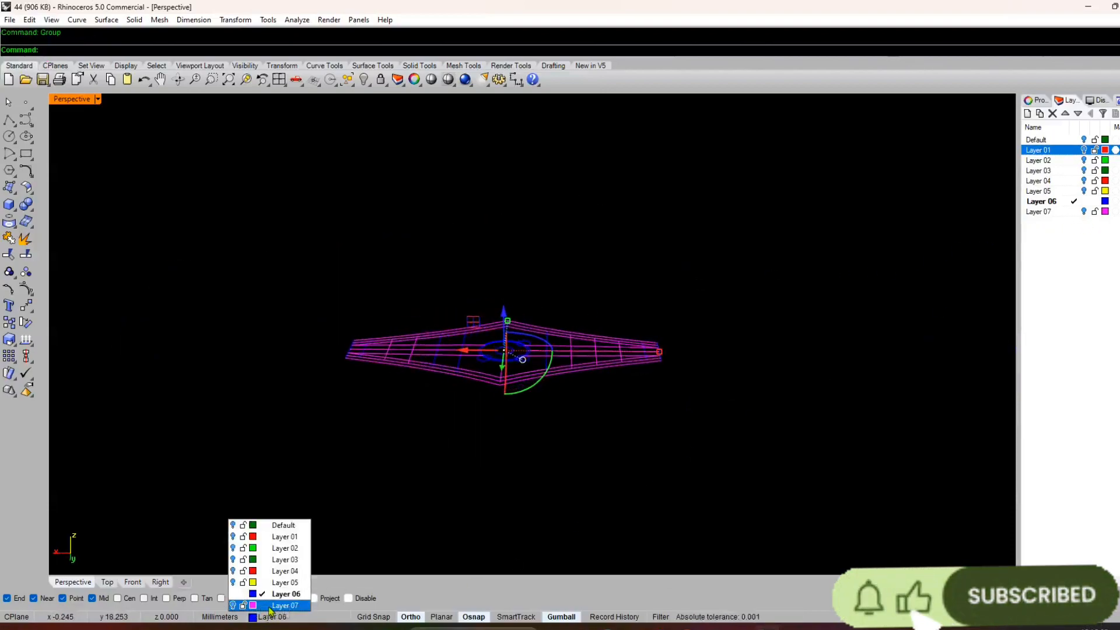
left_click(280, 608)
- Delete the leftover loose lines on Layer 06, keeping only the centre circles
scroll(711, 280, "up", 8)
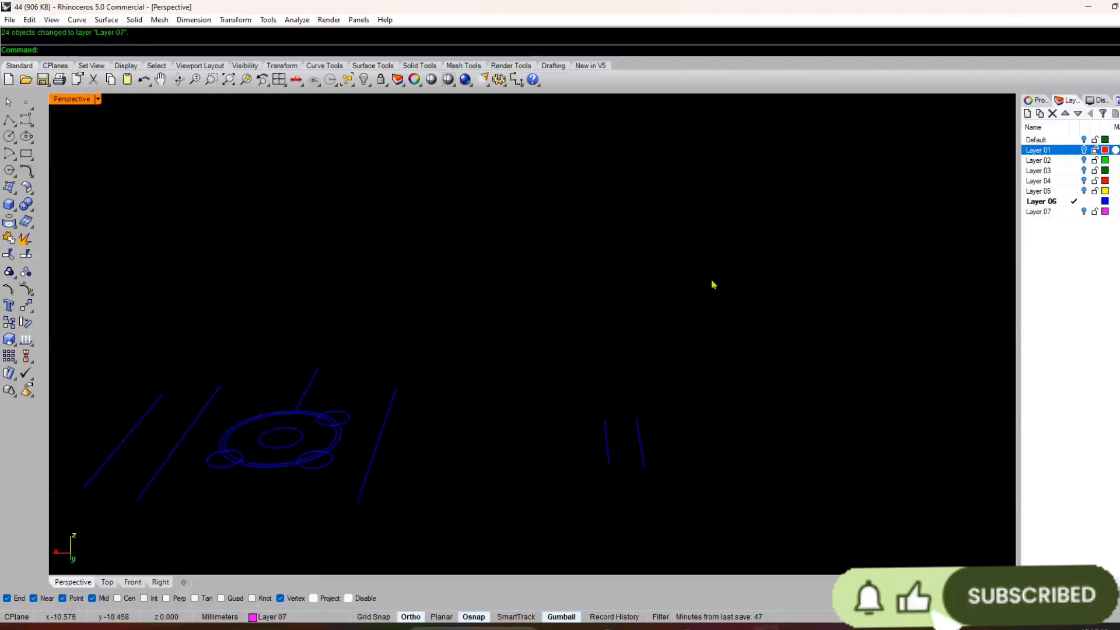
left_click_drag(710, 280, 572, 456)
key("Delete")
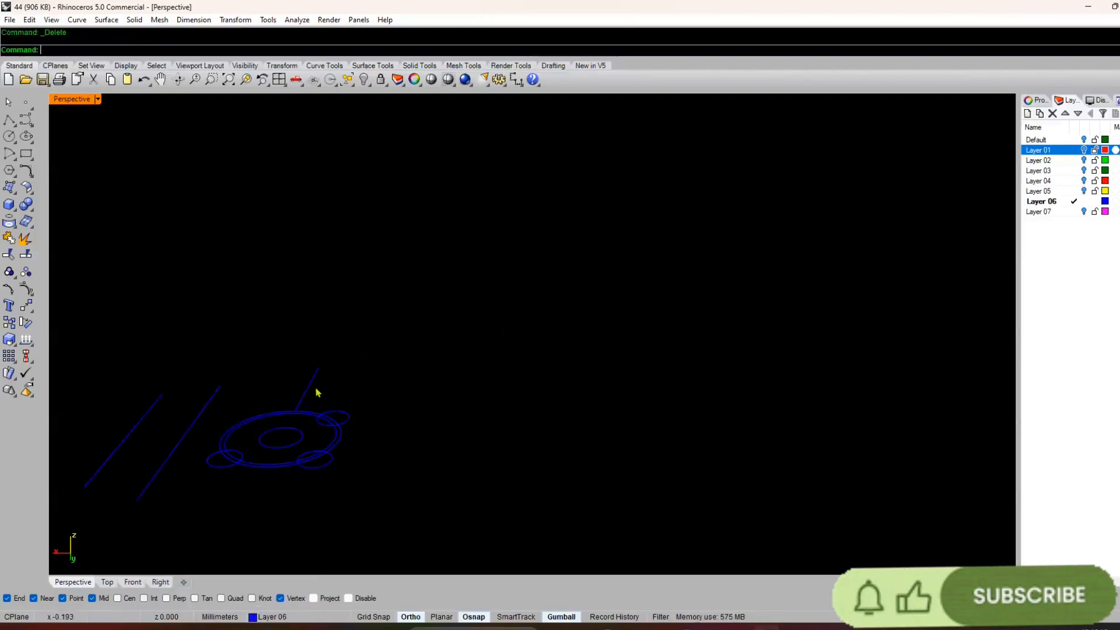
left_click(205, 404)
key("Delete")
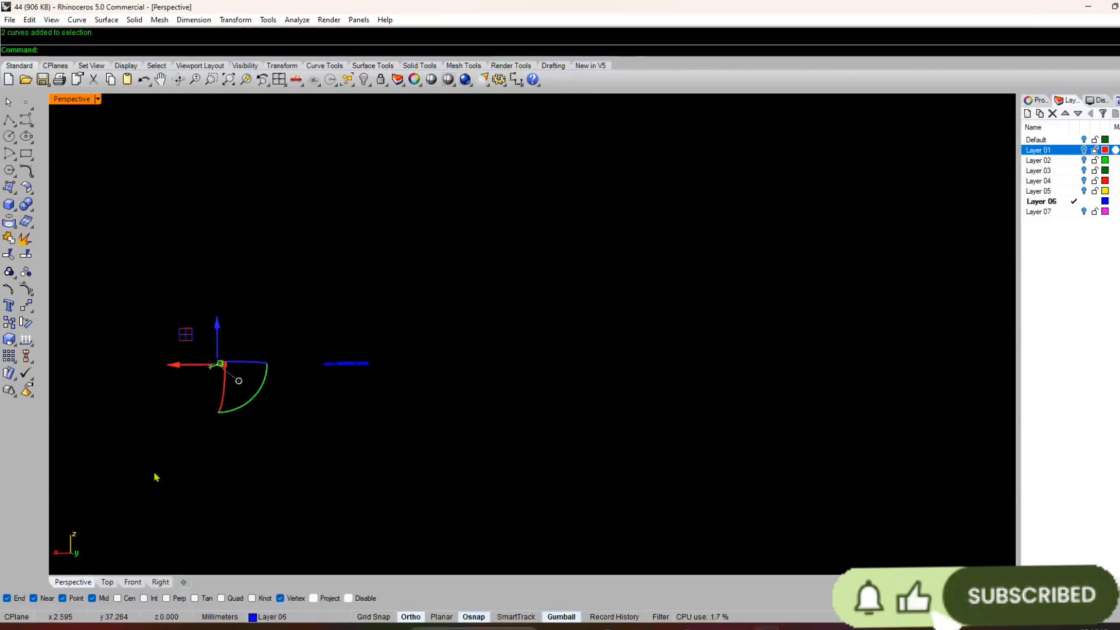
right_click_drag(836, 307, 558, 357)
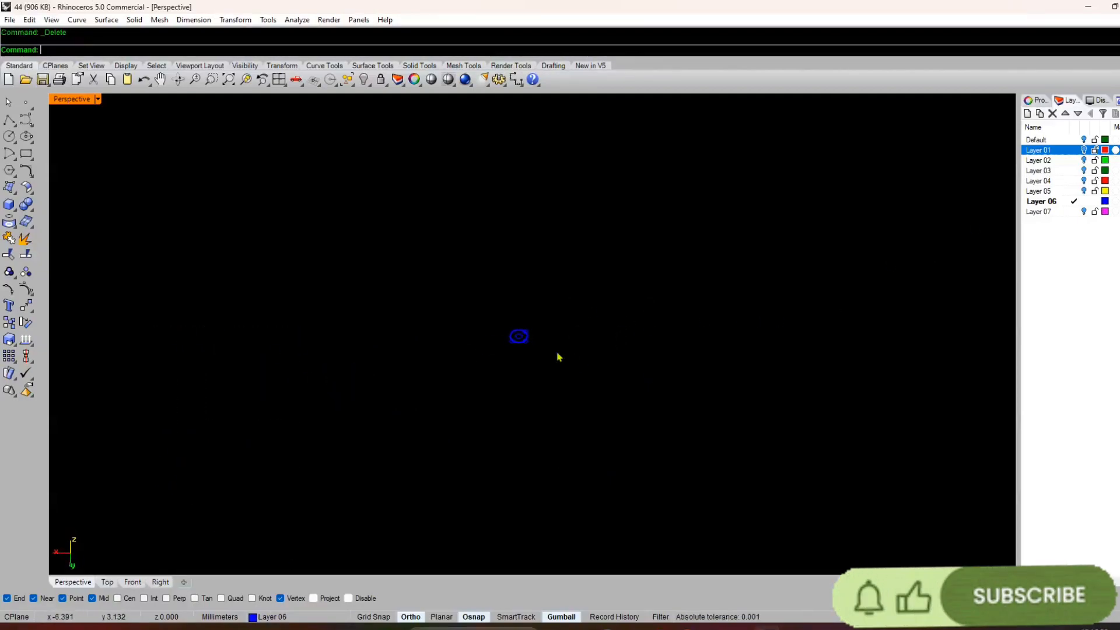
scroll(464, 359, "up", 2)
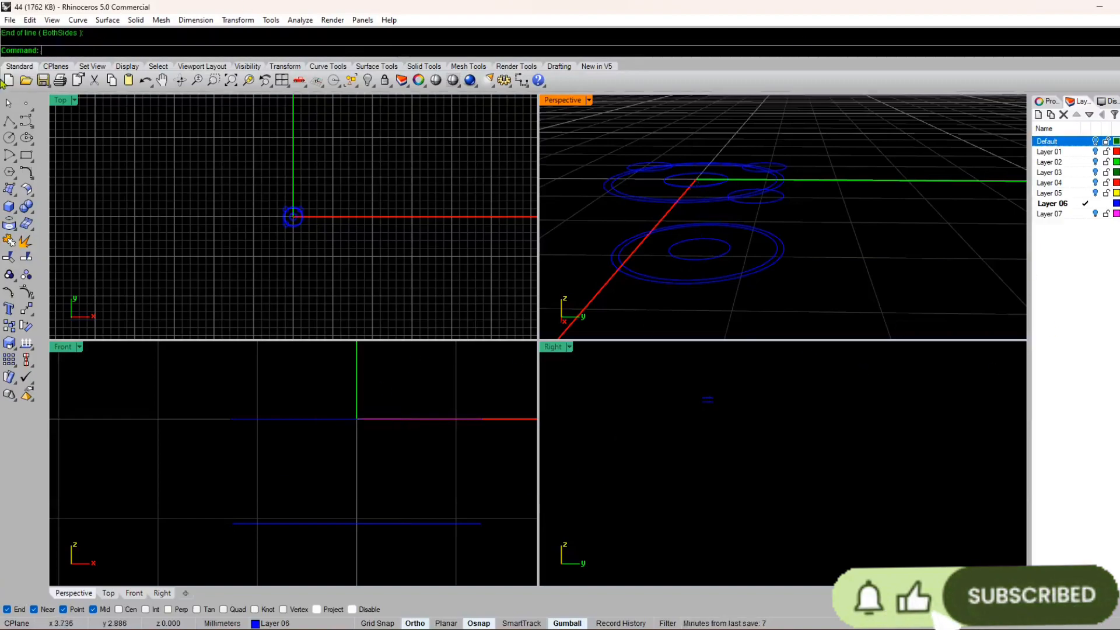
- Loft a wall between the upper and lower outermost circles with the default loft options
double_click(557, 101)
right_click_drag(450, 280, 484, 360)
scroll(548, 226, "down", 4)
right_click_drag(547, 225, 442, 337)
scroll(442, 338, "up", 4)
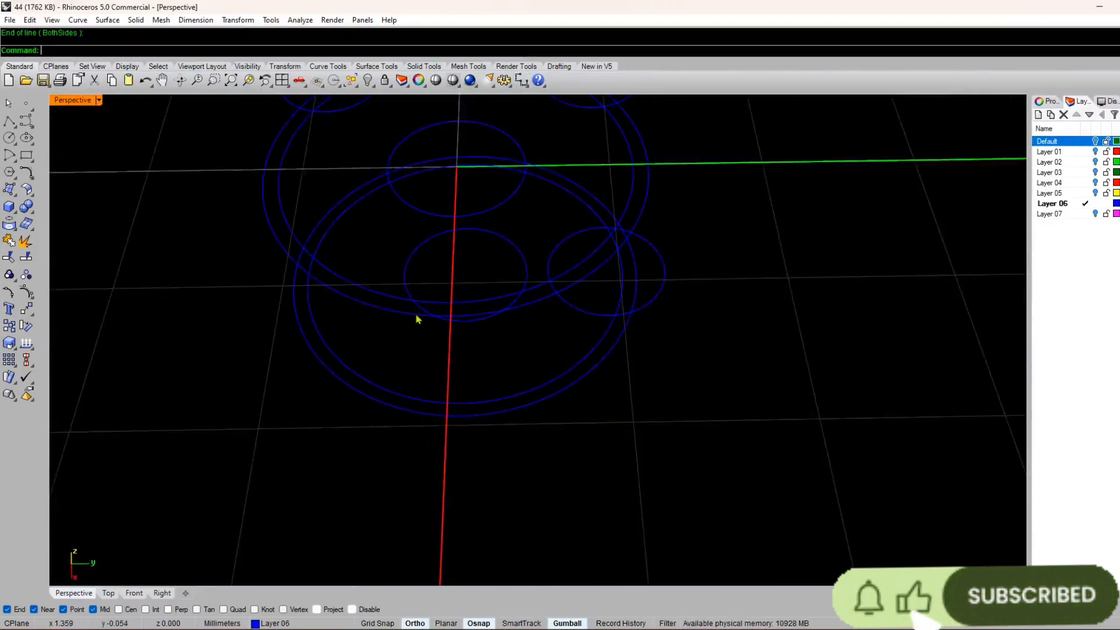
right_click_drag(326, 367, 411, 363)
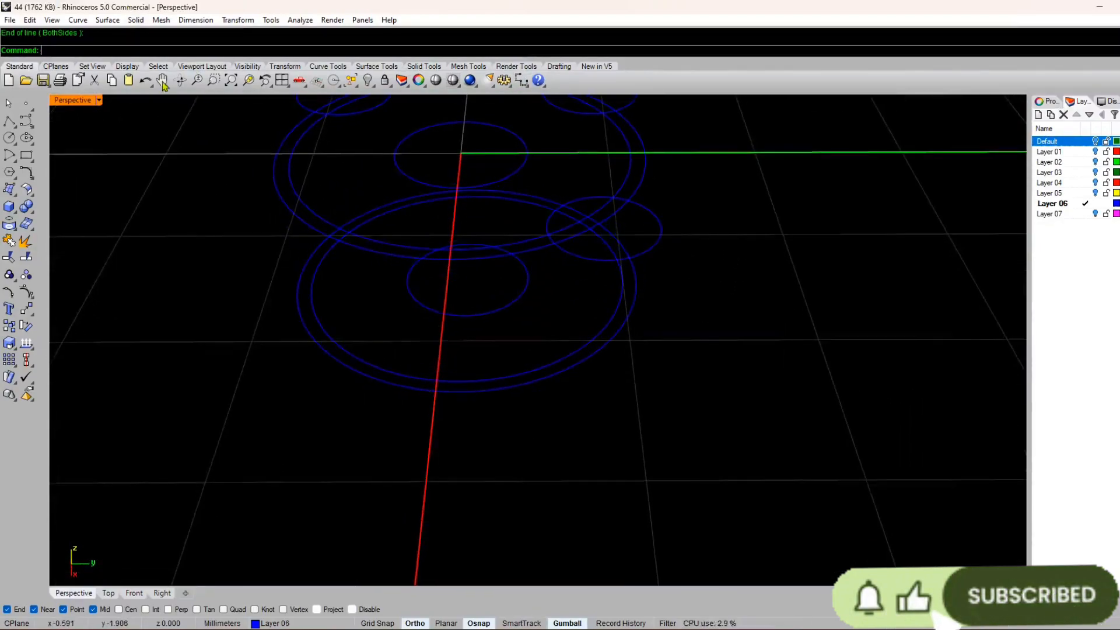
left_click(106, 20)
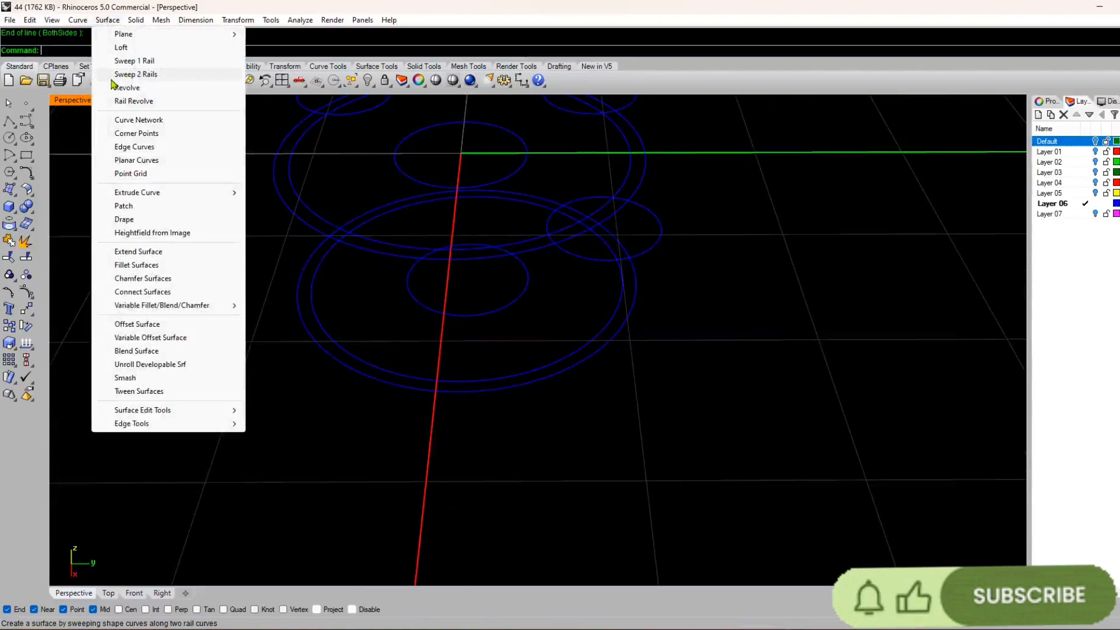
left_click(425, 393)
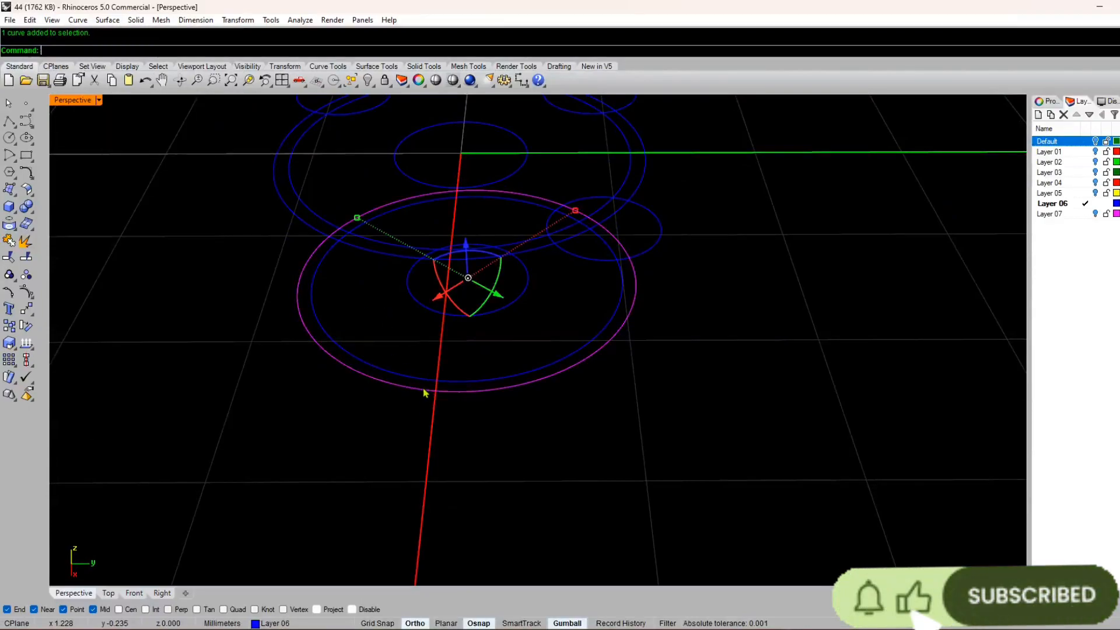
scroll(424, 394, "down", 4)
left_click(362, 266, "shift")
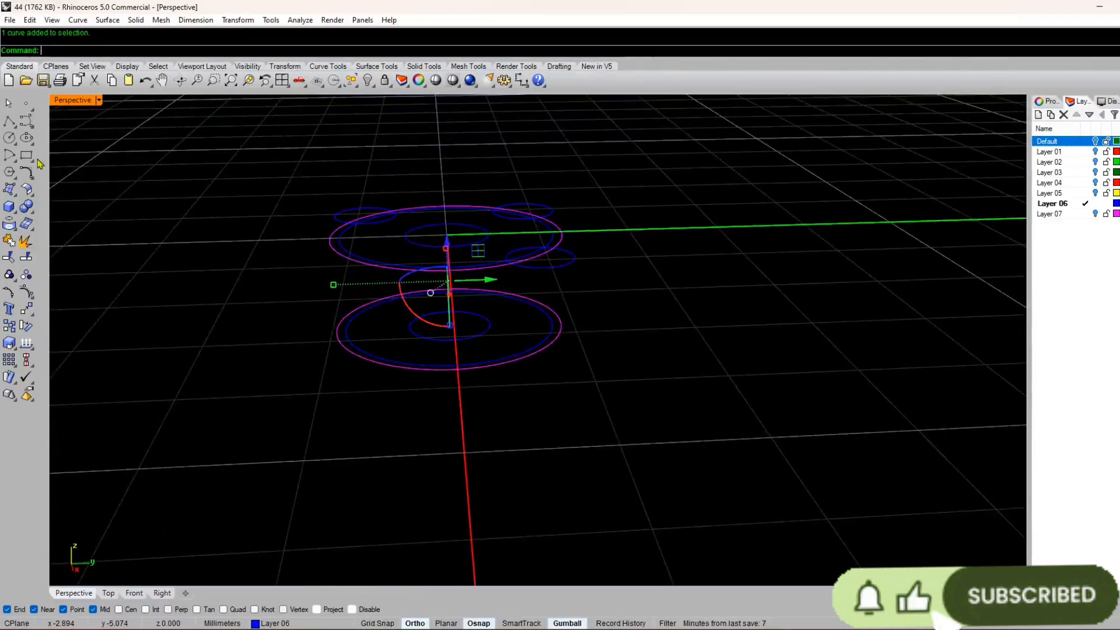
left_click(124, 20)
left_click(134, 45)
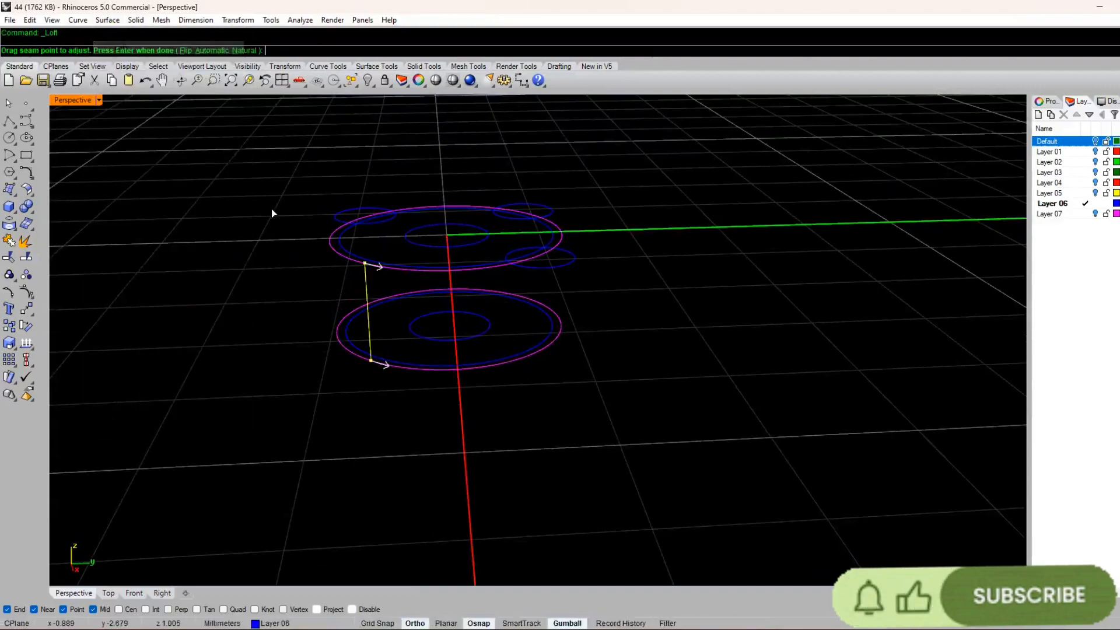
key("Return")
key("Return")
- Delete the spare offset circle just inside the lofted outer wall
right_click_drag(270, 390, 465, 408)
scroll(350, 298, "up", 3)
left_click(330, 290)
left_click(365, 319)
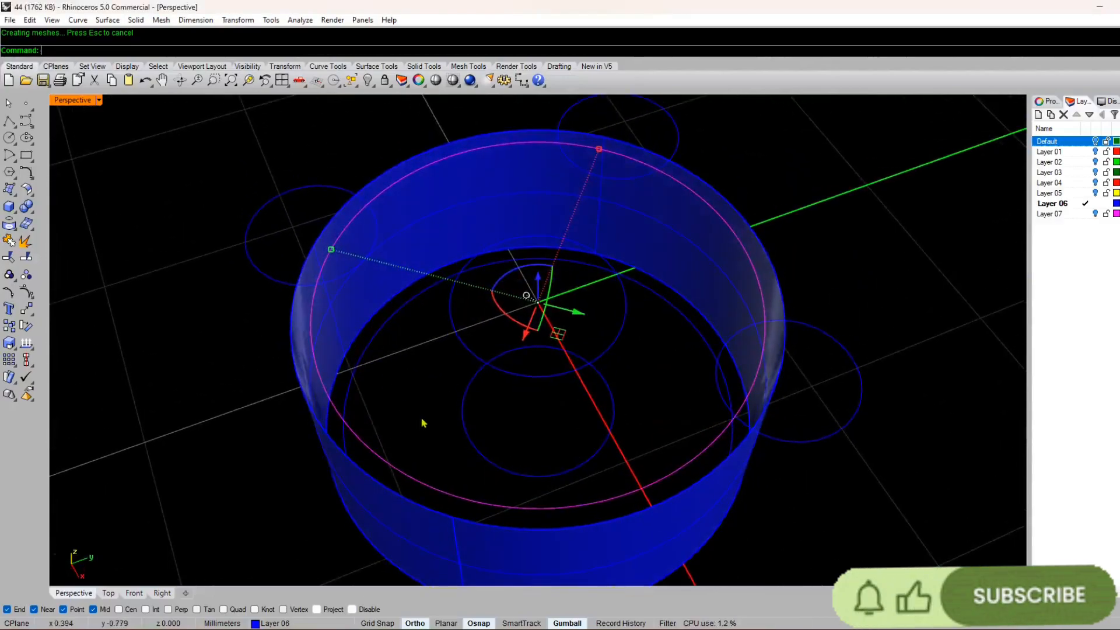
left_click(424, 423)
left_click(360, 362)
right_click_drag(360, 362, 470, 463)
key("Delete")
- Loft the inner hole wall between the upper and lower small centre circles, using Normal style without simplifying
right_click_drag(465, 315, 475, 376)
right_click(459, 422)
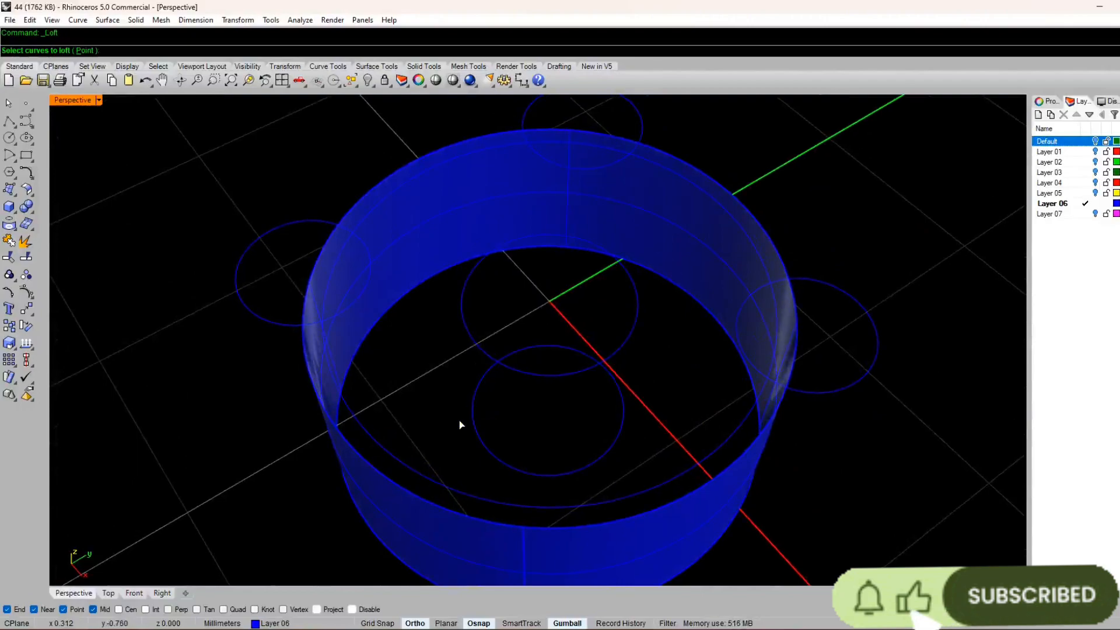
right_click(485, 362)
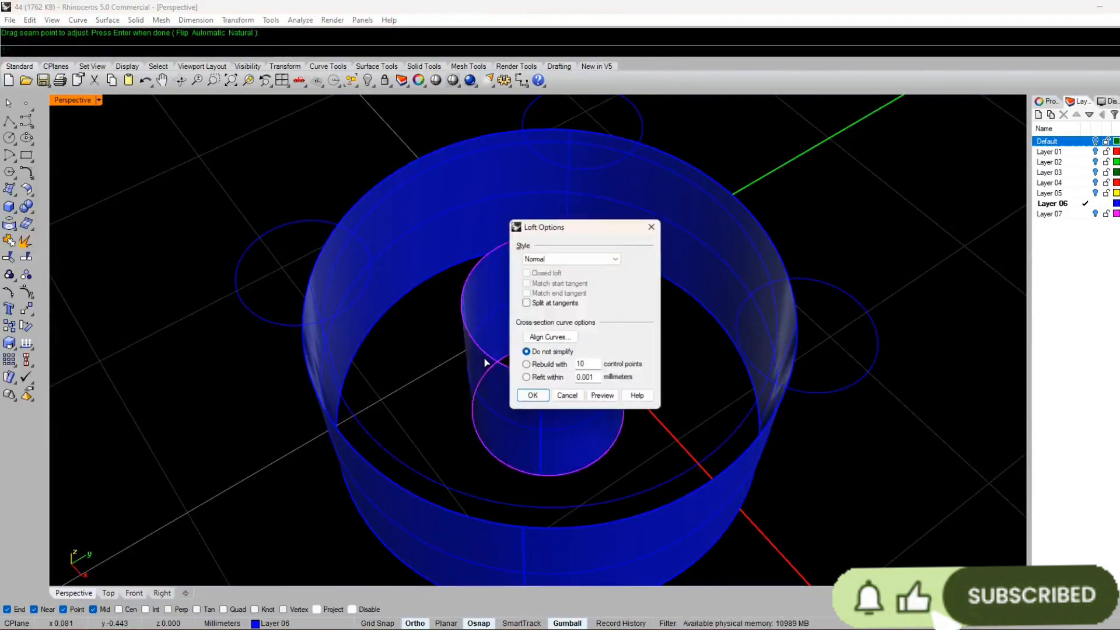
key("Return")
- Loft a flat top face between the upper edges of the outer wall and the centre hole
left_click(372, 468)
left_click(483, 349)
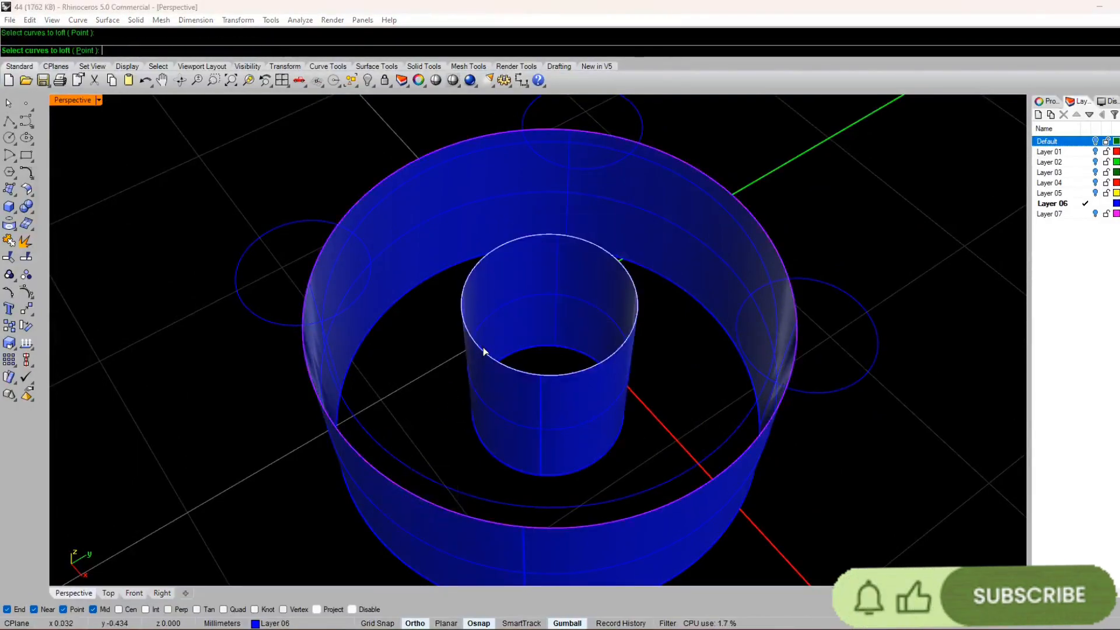
right_click(483, 349)
right_click(483, 348)
right_click(484, 349)
right_click(483, 348)
key("Return")
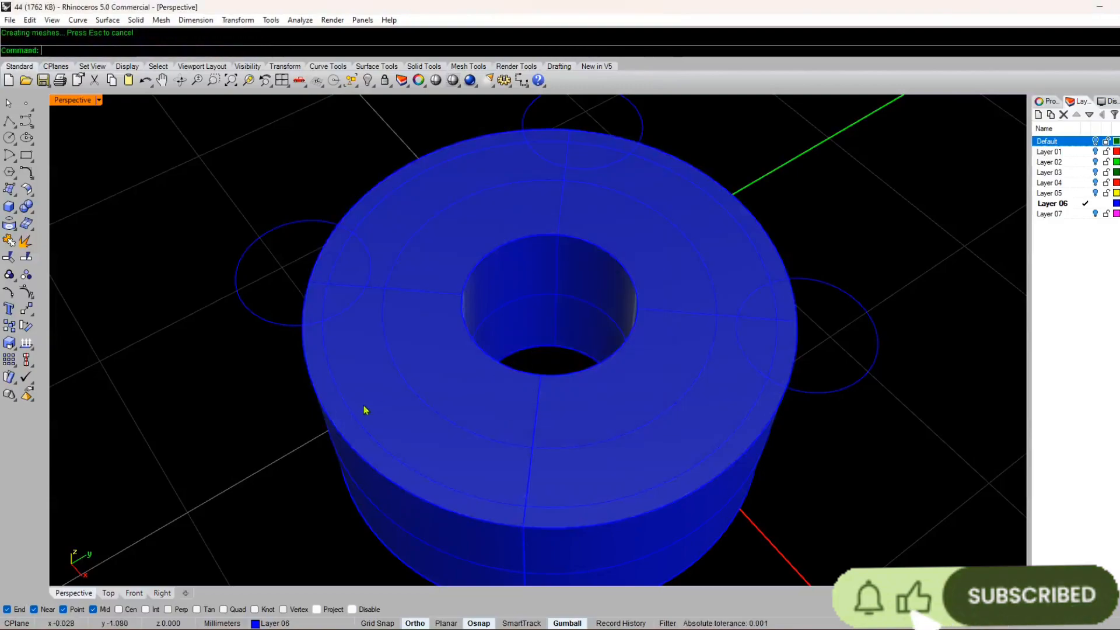
- Loft a flat bottom face between the lower edges of the outer wall and the centre hole
right_click_drag(365, 412, 399, 282)
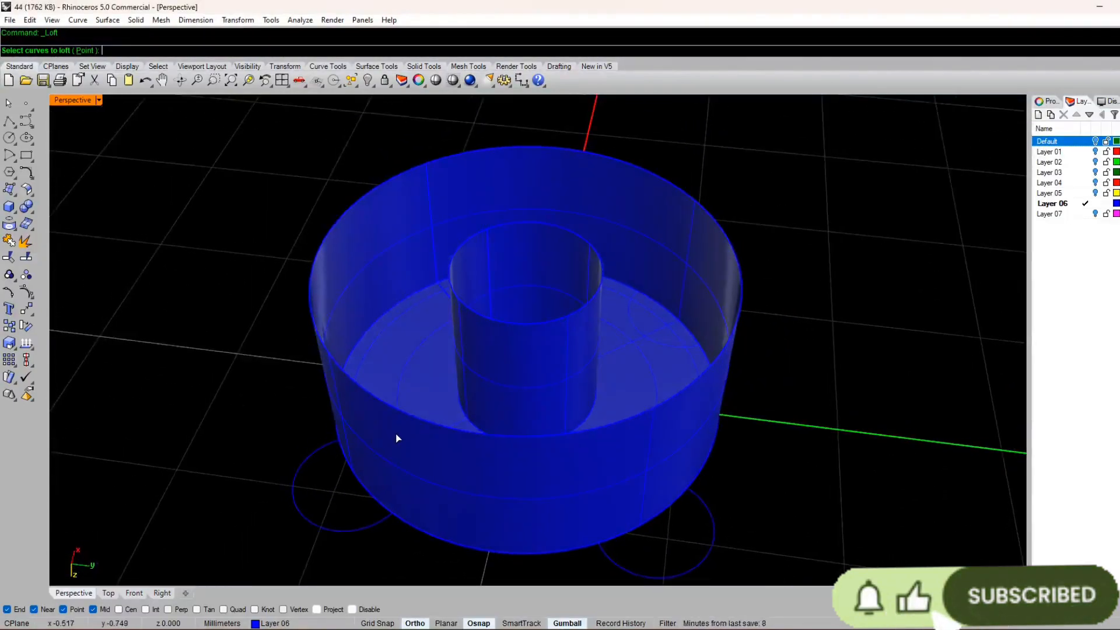
left_click(401, 410)
left_click(470, 306)
right_click(471, 305)
right_click(471, 305)
right_click(471, 306)
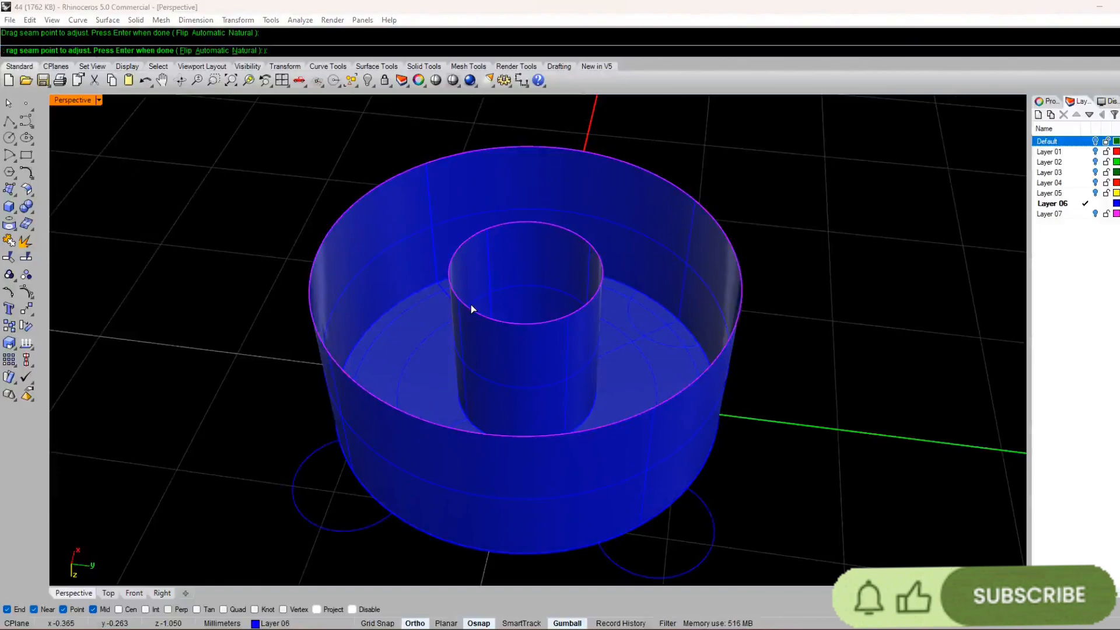
key("Return")
- Join the outer wall, hole wall, top face and bottom face into one closed polysurface
scroll(412, 300, "down", 8)
right_click_drag(412, 299, 470, 335)
left_click_drag(703, 168, 338, 473)
left_click(10, 257)
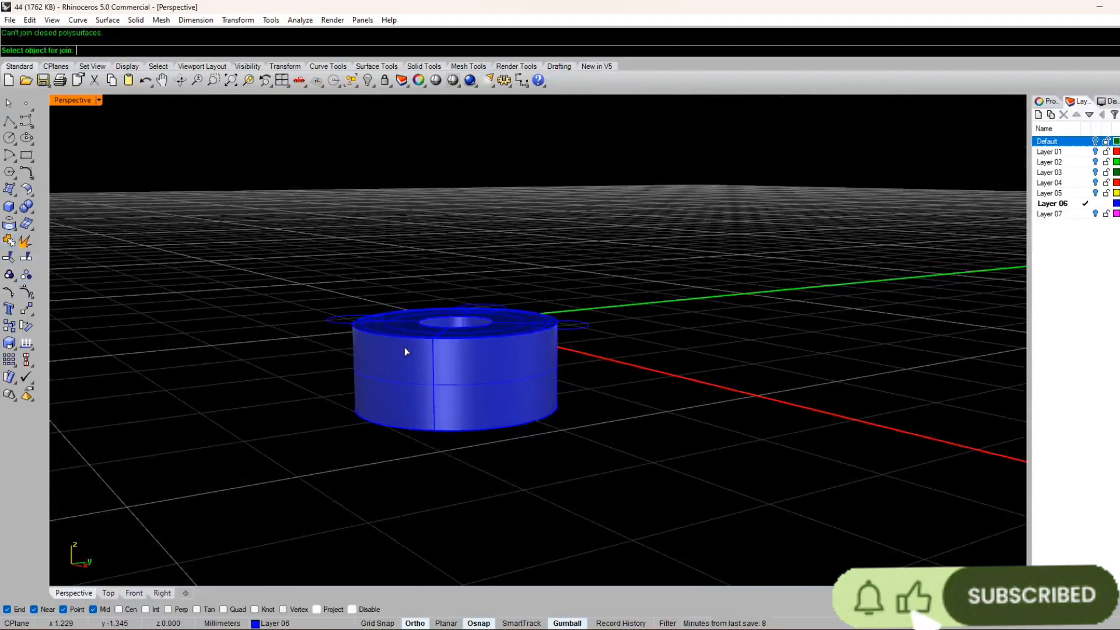
key("Escape")
- Raise one small prong circle at the setting's rim vertically above the top face, undoing the excess drag
mouse_move(551, 365)
right_mouse_down()
mouse_move(558, 295)
mouse_move(569, 367)
right_mouse_up()
left_click(576, 330)
left_click_drag(563, 285, 549, 251)
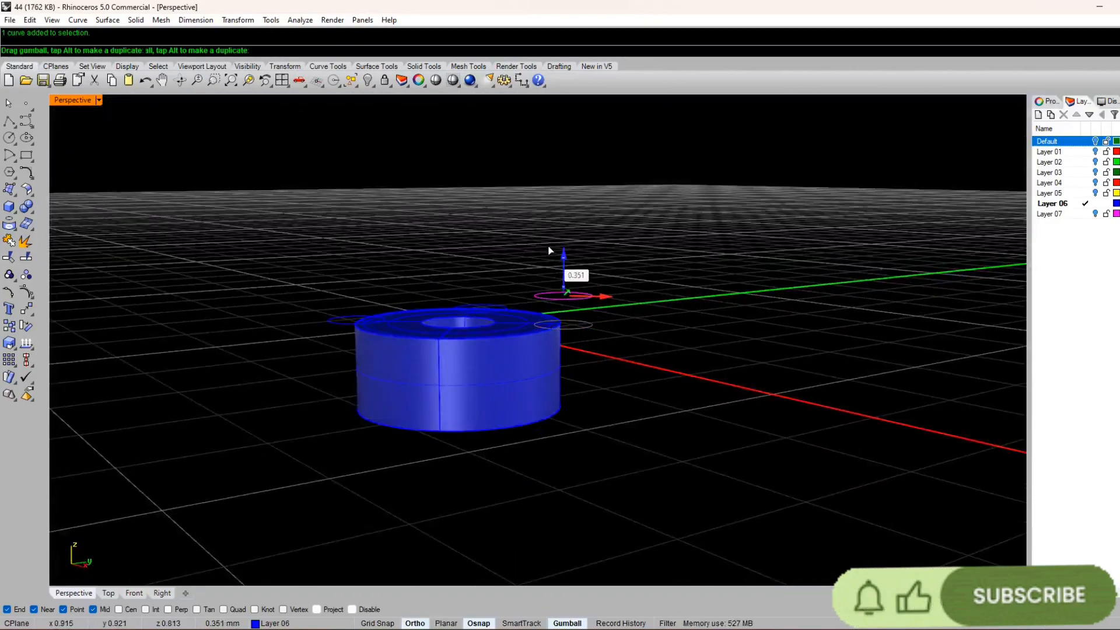
key("ctrl+z")
right_click_drag(706, 317, 526, 326)
key("Return")
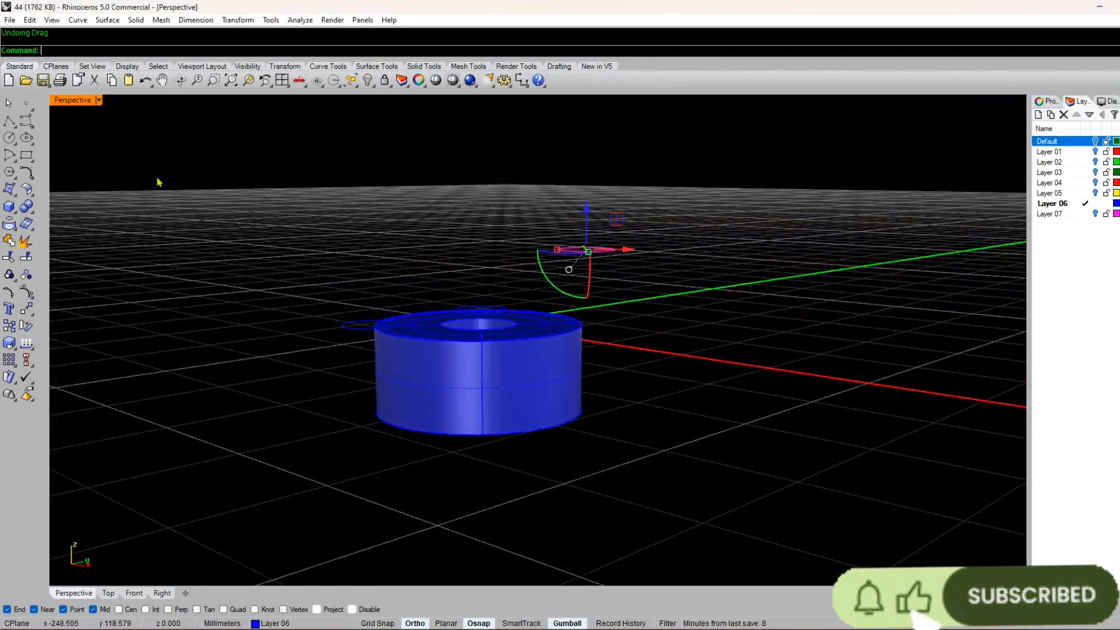
right_click_drag(396, 209, 410, 199)
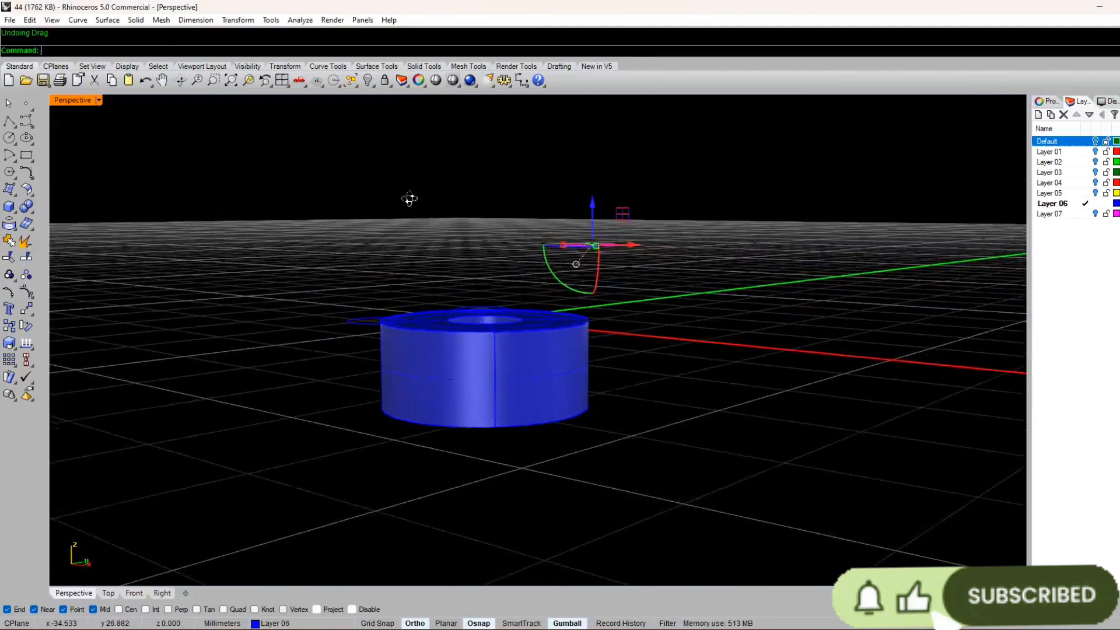
left_click(135, 20)
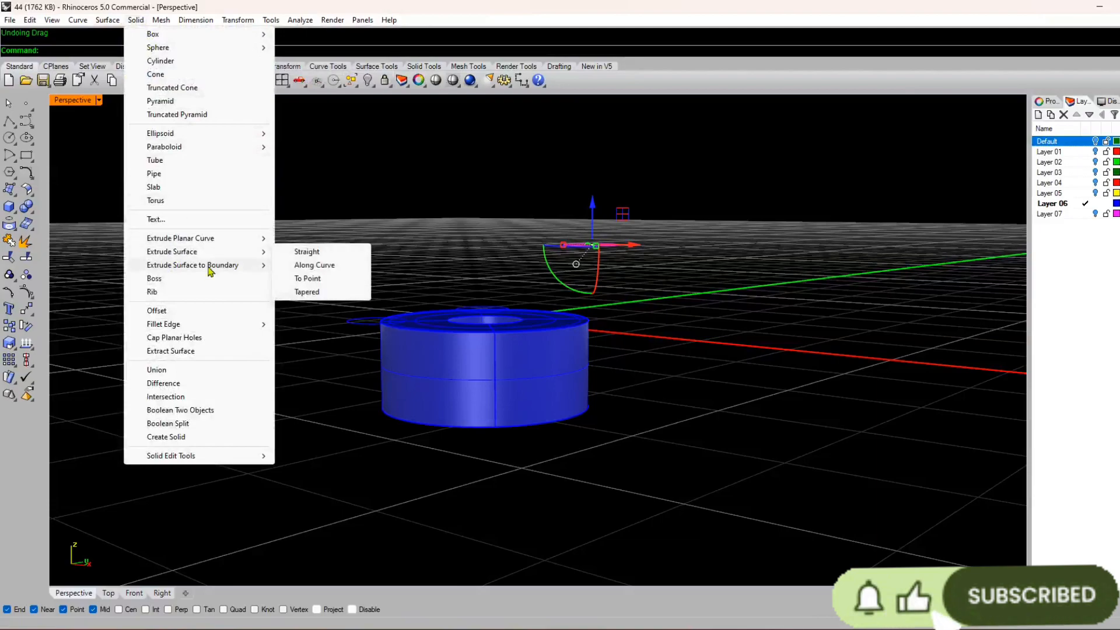
right_click(602, 383)
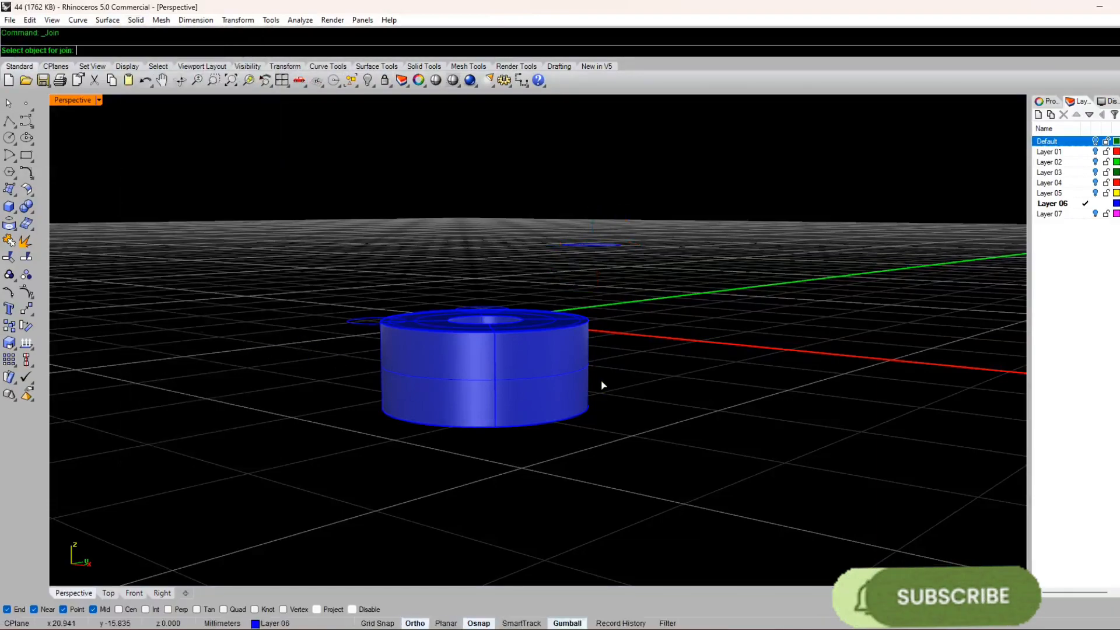
key("Escape")
left_click(593, 244)
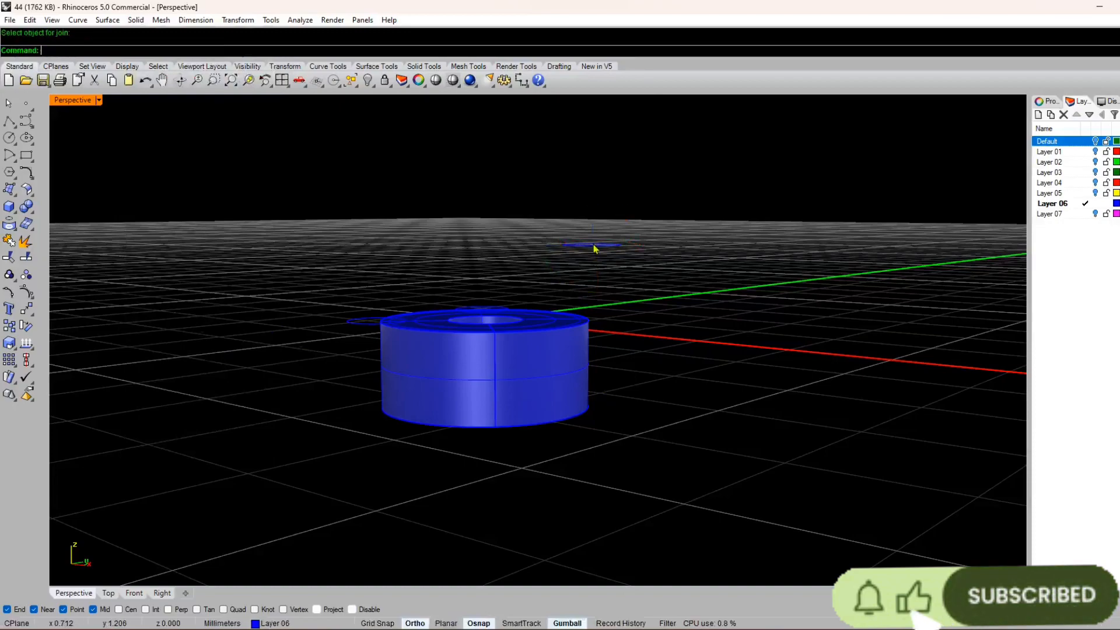
left_click(136, 20)
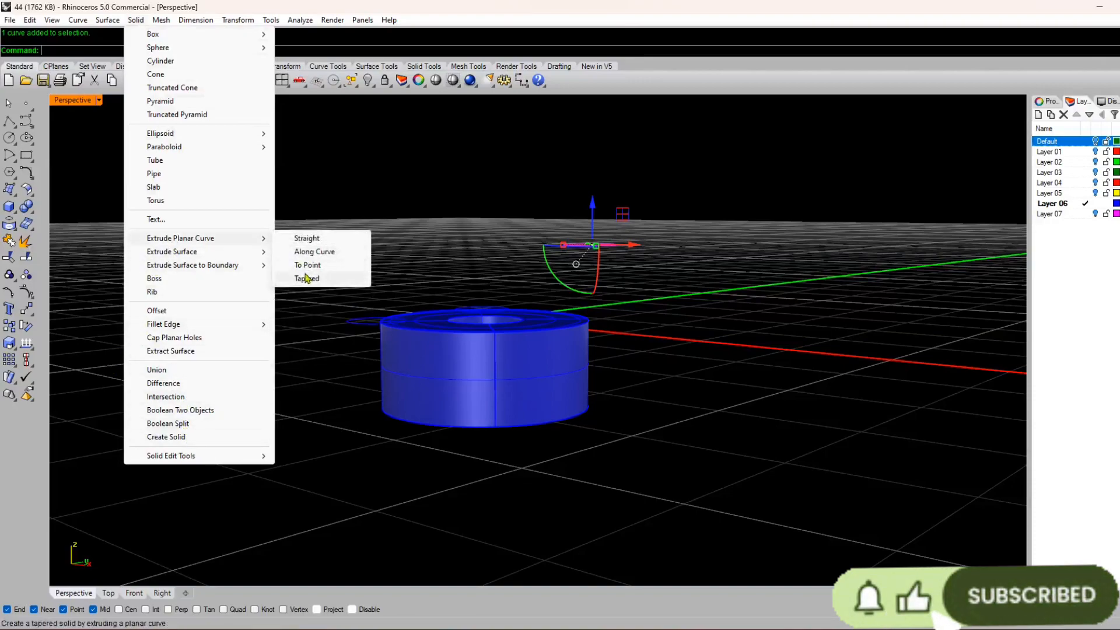
left_click(314, 252)
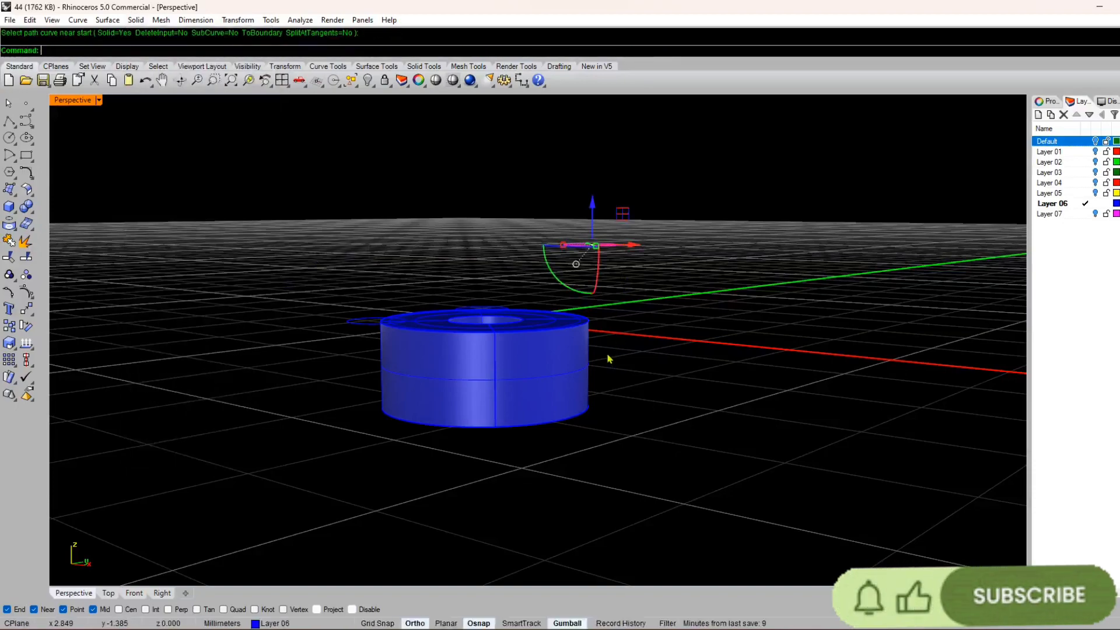
left_click(579, 333)
right_click_drag(579, 332, 502, 306)
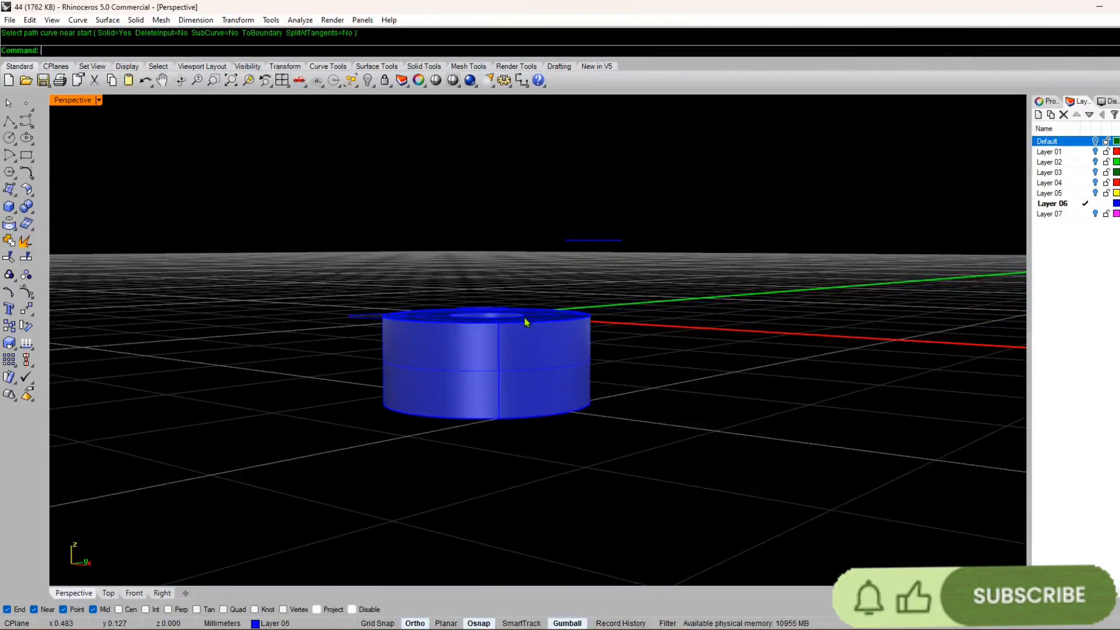
- Extrude the raised prong circle downward as a solid to the bottom edge of the setting
left_click(603, 248)
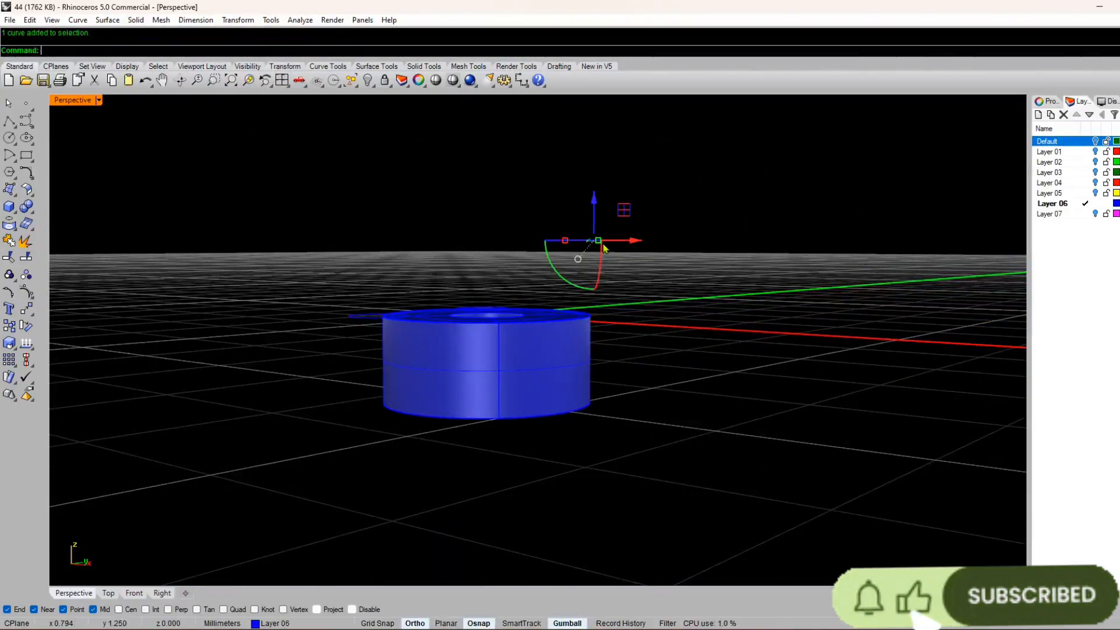
type("e")
key("Return")
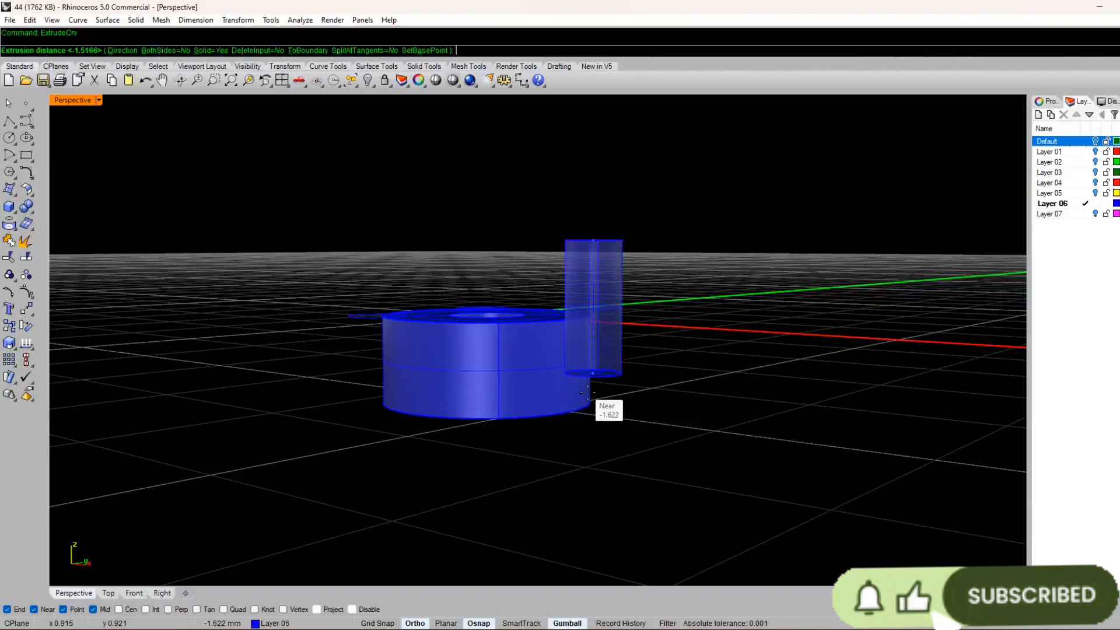
left_click(592, 403)
right_click_drag(593, 413, 484, 295)
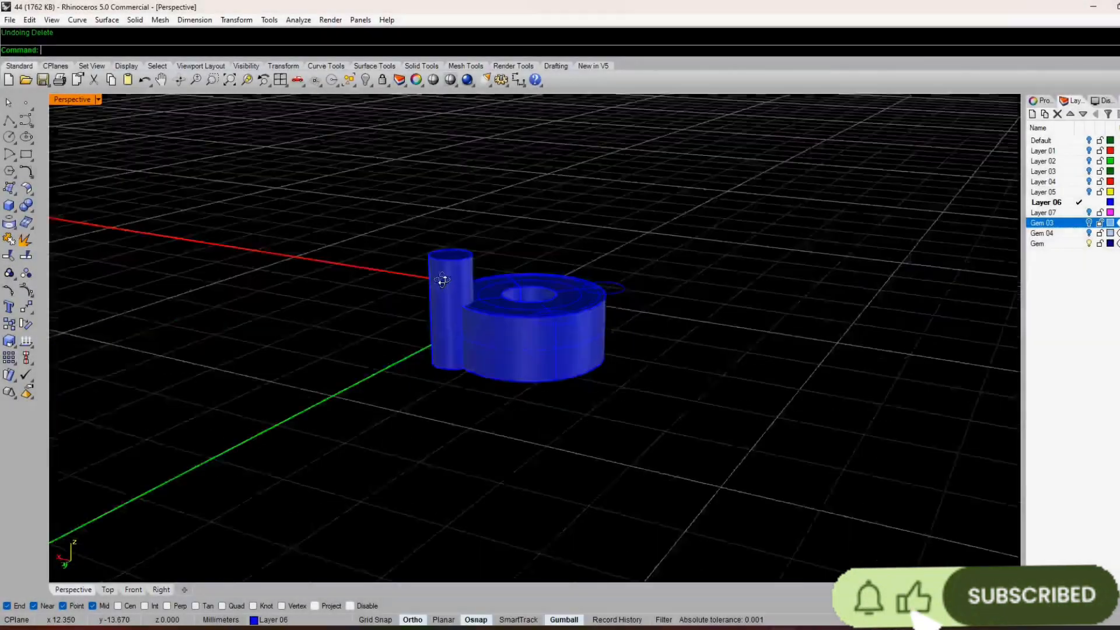
- Fillet the top edge of the prong cylinder with a radius of 0.25 mm
scroll(450, 308, "up", 3)
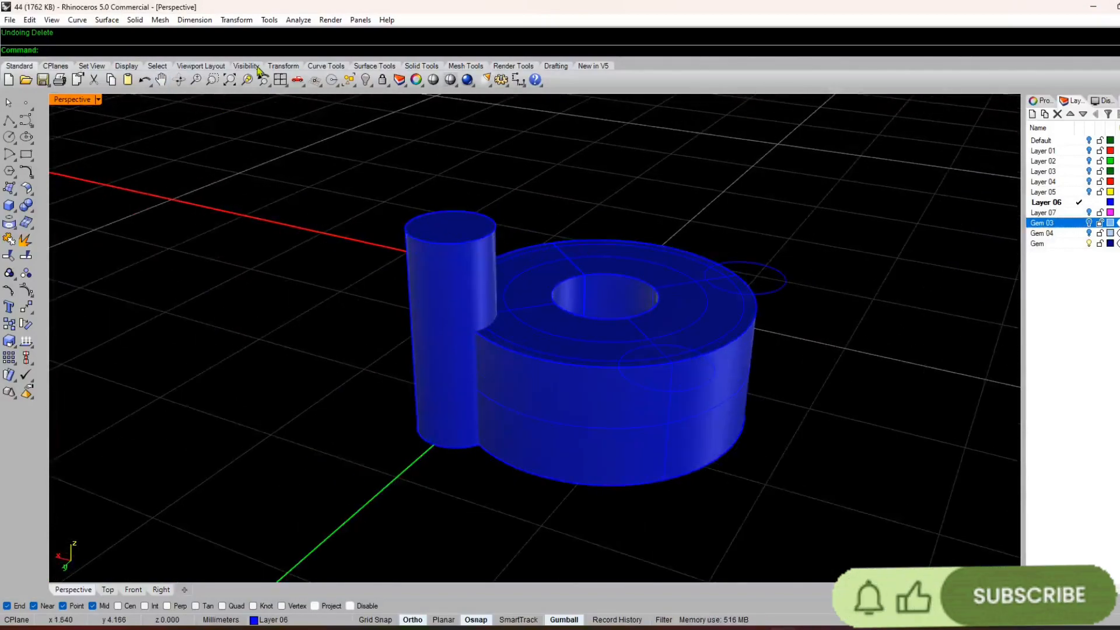
mouse_move(450, 308)
right_mouse_down()
mouse_move(428, 352)
mouse_move(471, 313)
right_mouse_up()
scroll(471, 314, "down", 2)
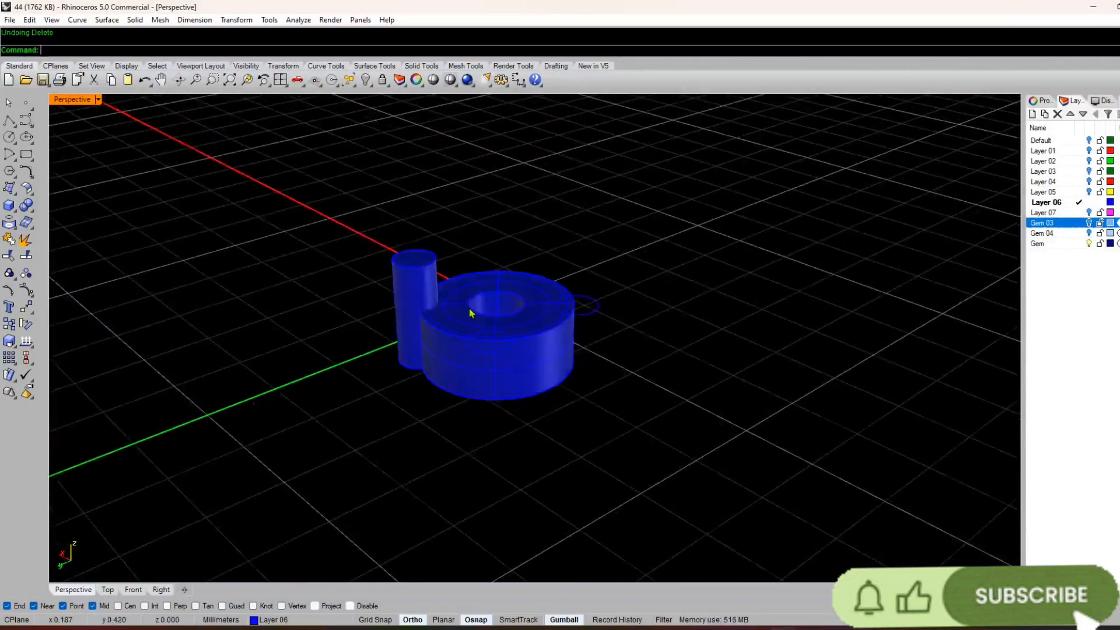
left_click(31, 210)
left_click(111, 228)
right_click_drag(362, 304, 395, 310)
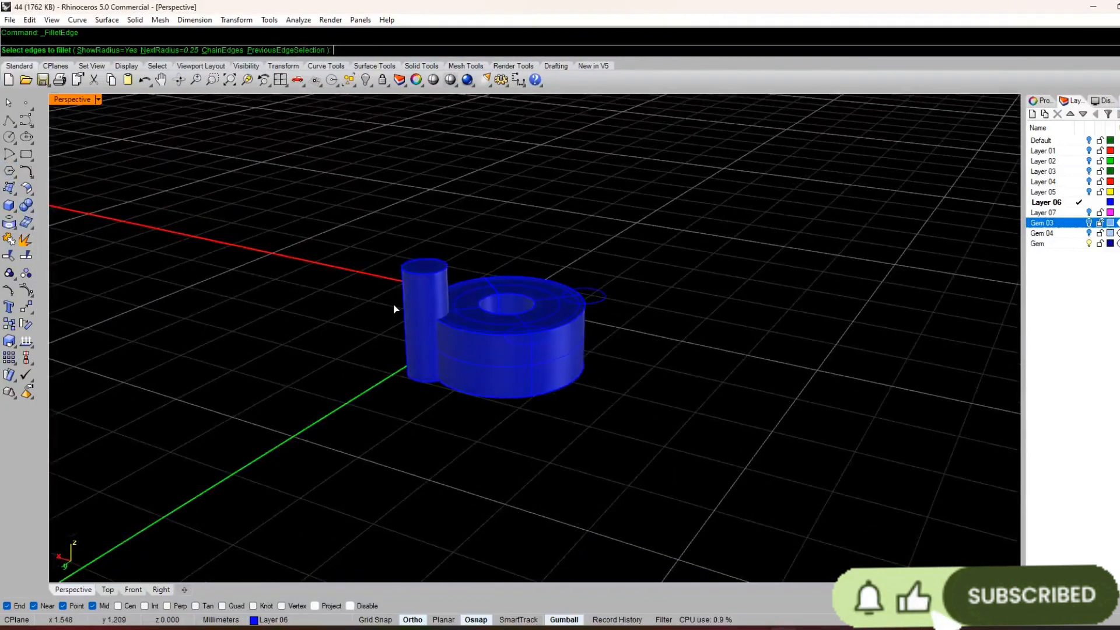
type("25")
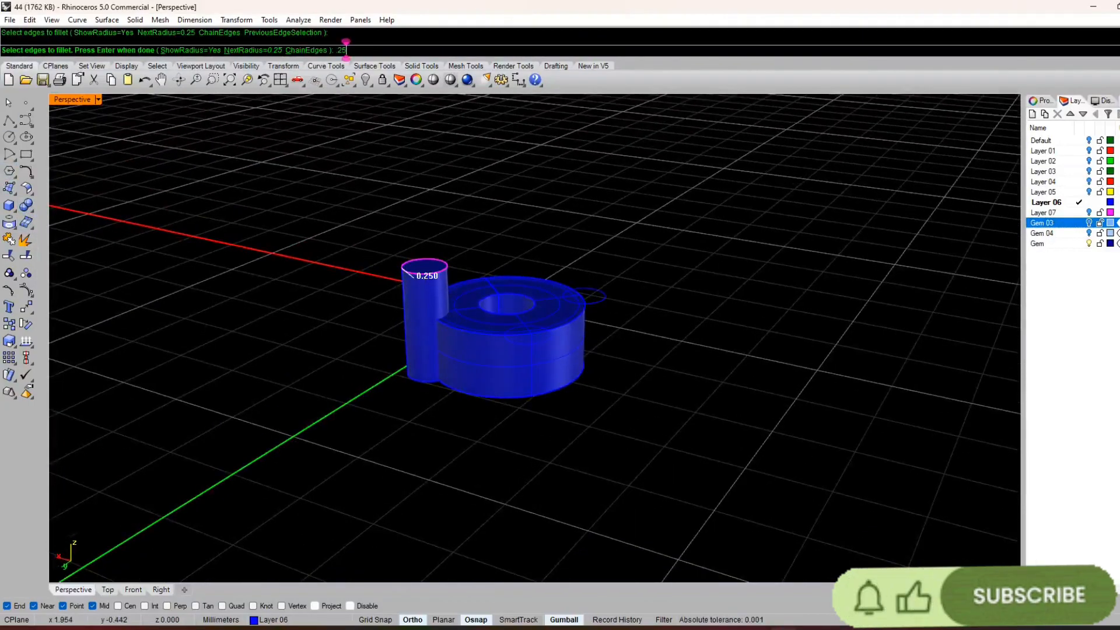
right_click(424, 279)
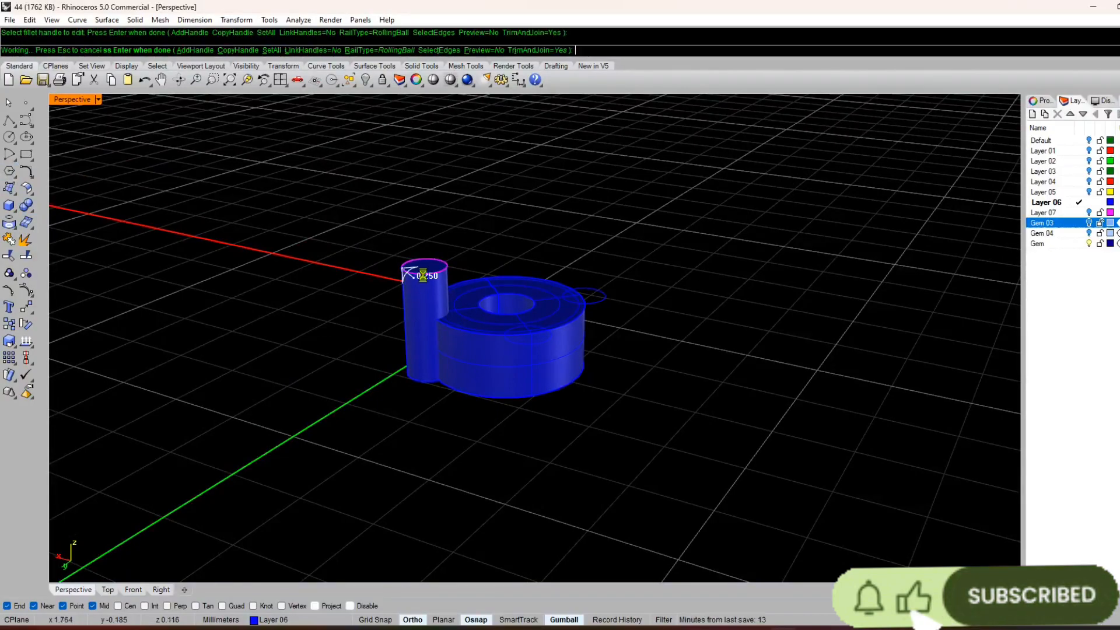
right_click(425, 278)
right_click_drag(362, 314, 249, 303)
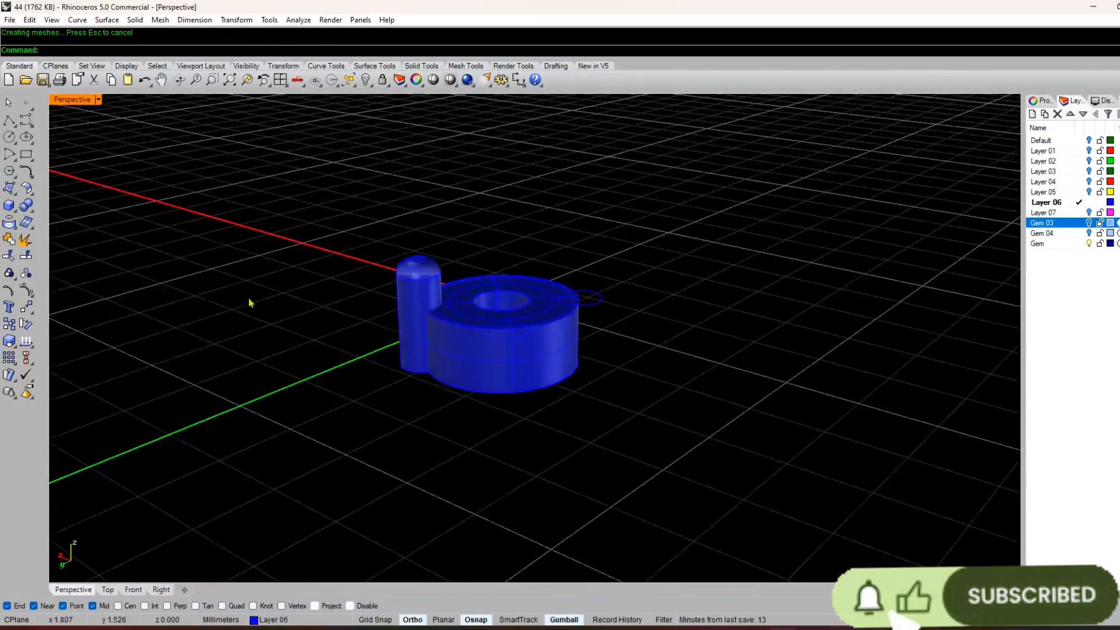
- Chamfer the top edge of the setting's centre hole with a distance of 0.8 mm
left_click(33, 210)
left_click(128, 228)
scroll(490, 215, "down", 4)
right_click_drag(490, 215, 453, 285)
scroll(453, 284, "up", 10)
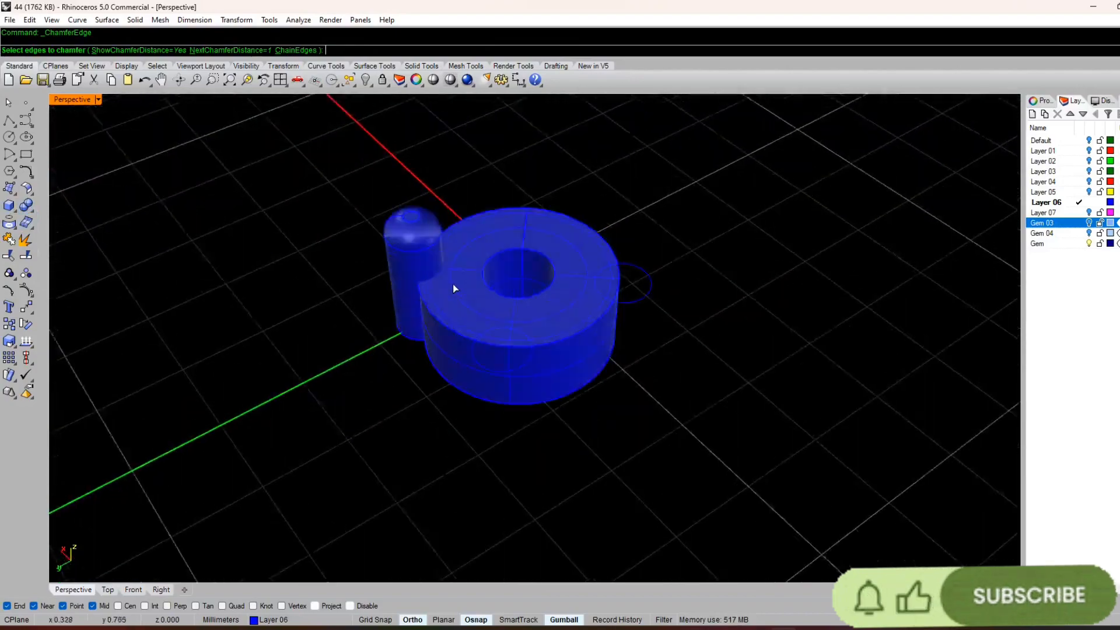
left_click(512, 251)
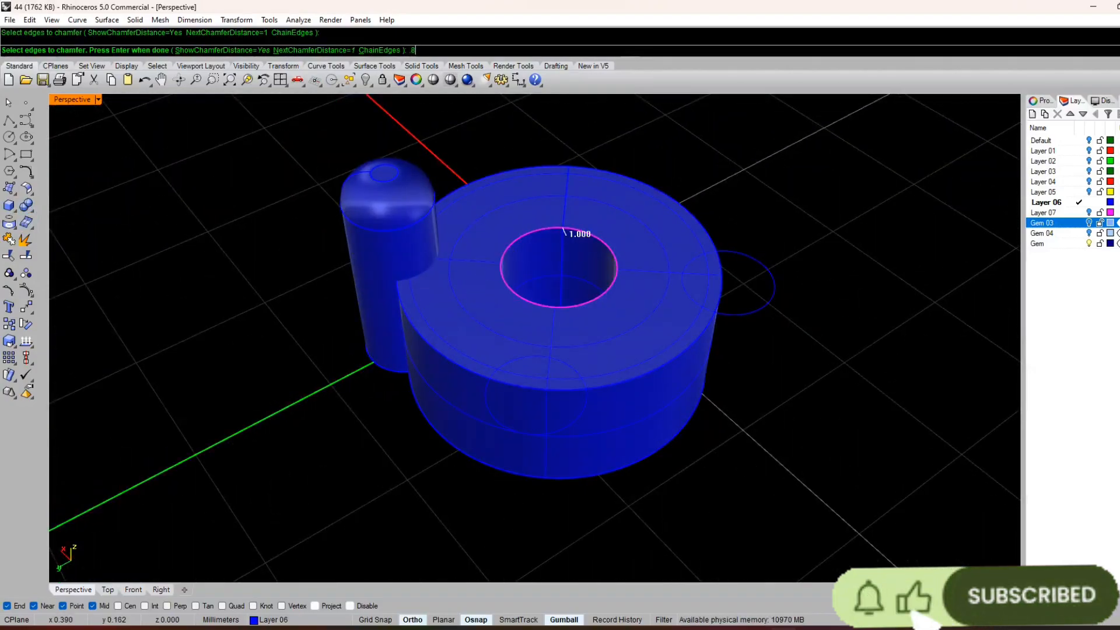
right_click(513, 251)
right_click(512, 251)
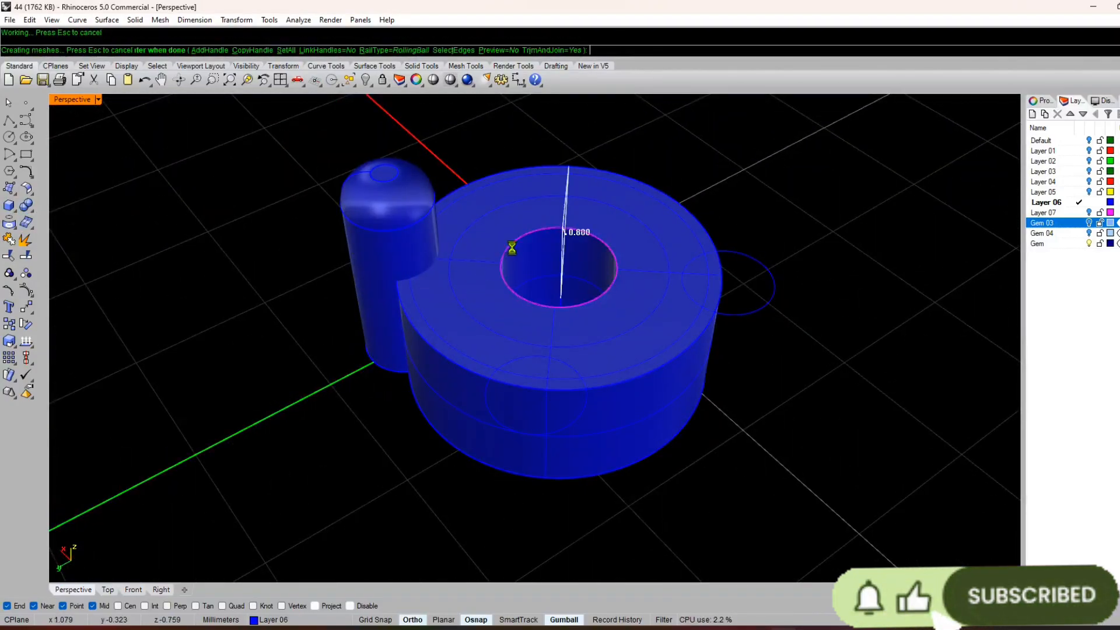
- Undo the 0.8 mm chamfer and try a 0.6 mm chamfer on the top edge of the setting's centre hole
key("ctrl+z")
right_click(513, 251)
type(".8")
key("Return")
left_click(512, 251)
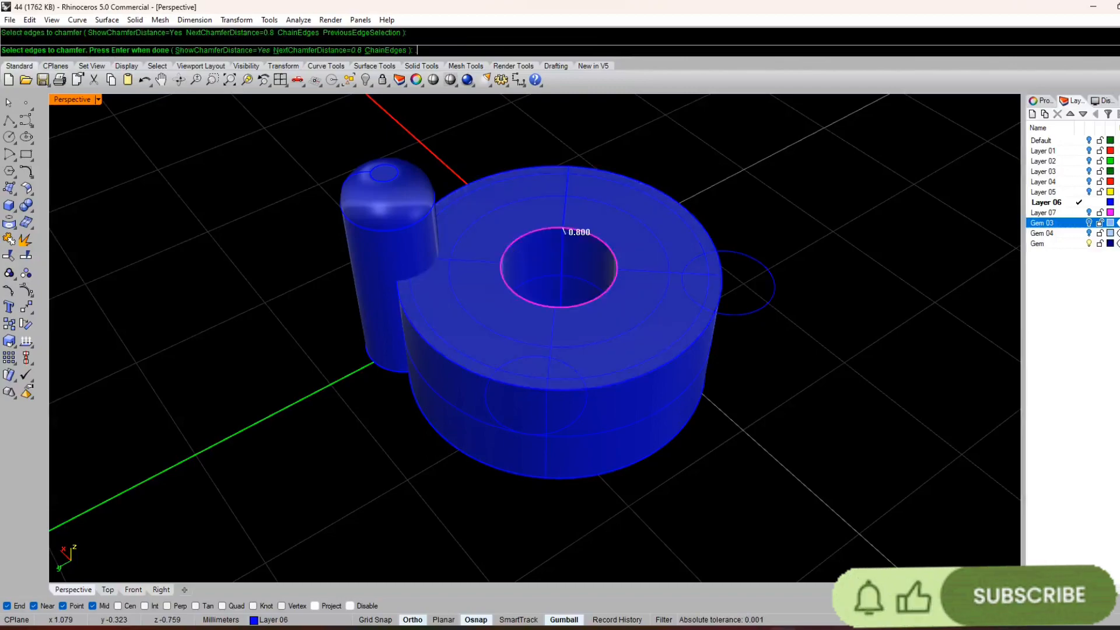
right_click(513, 250)
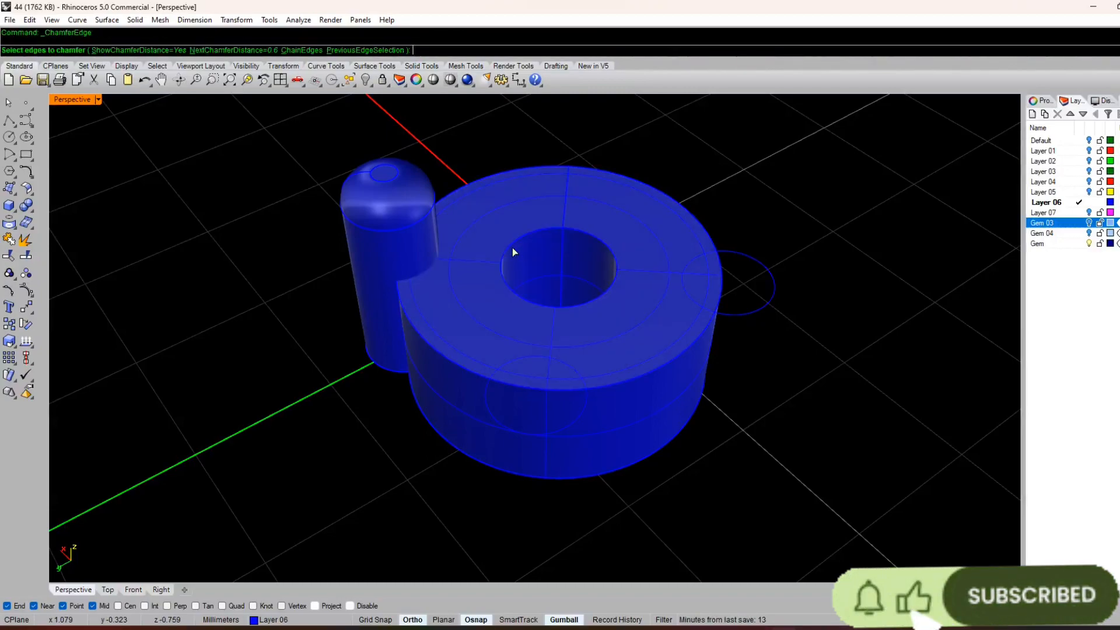
right_click(514, 251)
right_click_drag(513, 250, 474, 255)
scroll(468, 247, "up", 5)
- Undo the 0.6 mm chamfer and try a 0.75 mm chamfer on the centre hole's top edge
key("ctrl+z")
right_click(470, 250)
left_click(517, 312)
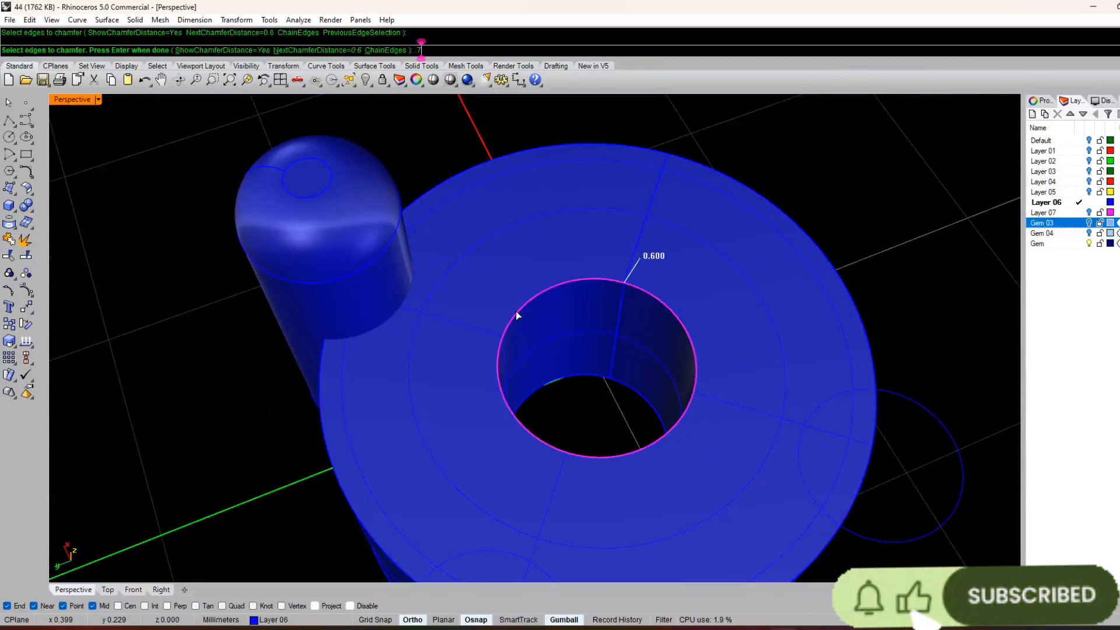
key("Escape")
right_click(516, 312)
left_click(516, 312)
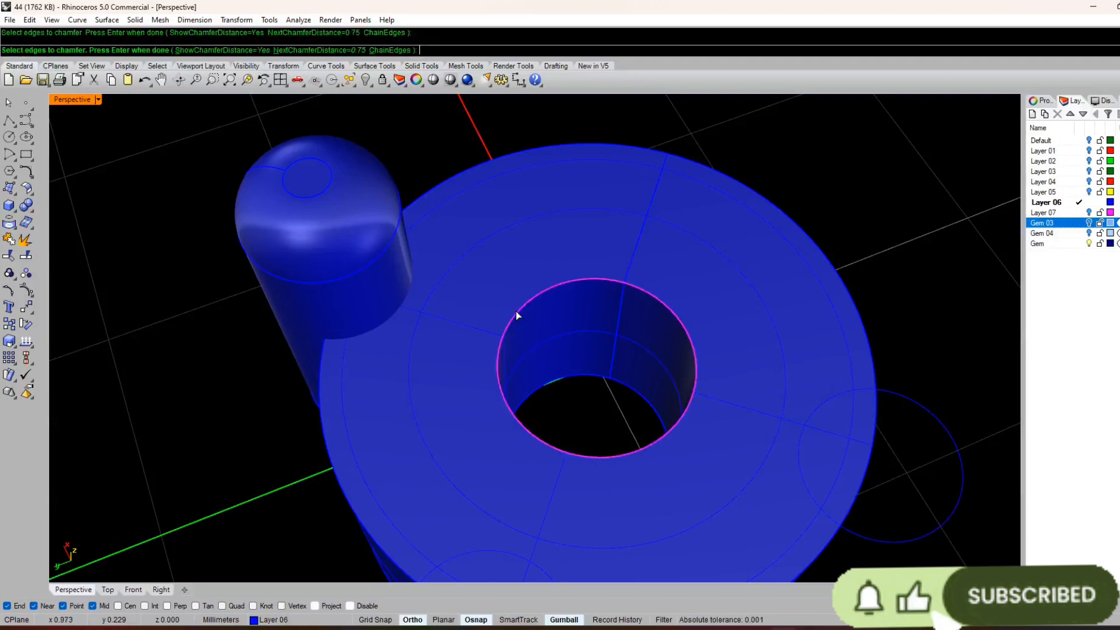
right_click(517, 311)
right_click(516, 312)
scroll(563, 251, "down", 5)
scroll(499, 265, "up", 8)
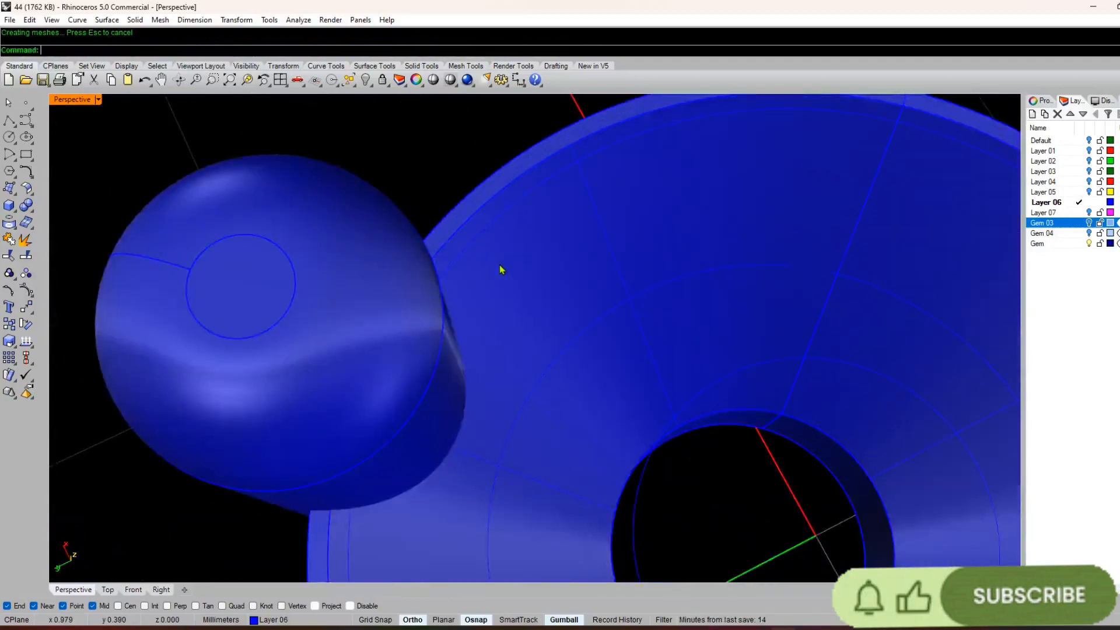
- Undo the 0.75 mm chamfer and chamfer the centre hole's top edge with a distance of 0.7 mm
key("ctrl+z")
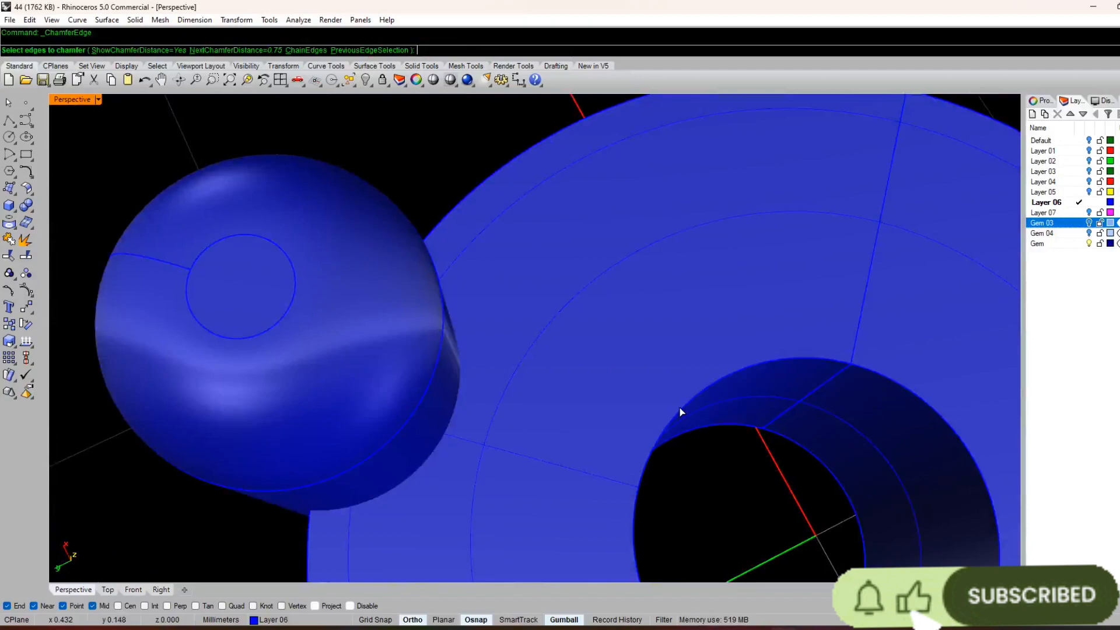
left_click(681, 412)
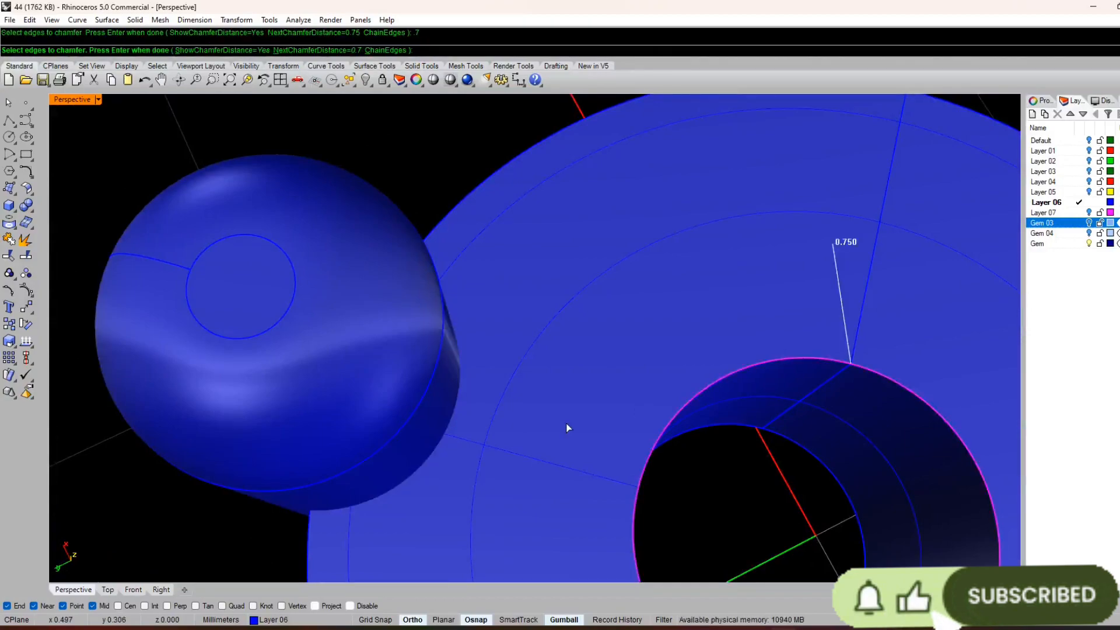
key("Escape")
key("Return")
left_click(683, 411)
key("Return")
key("Return")
scroll(555, 376, "down", 6)
right_click_drag(555, 376, 456, 332)
scroll(515, 208, "down", 5)
scroll(452, 327, "up", 6)
scroll(309, 296, "down", 5)
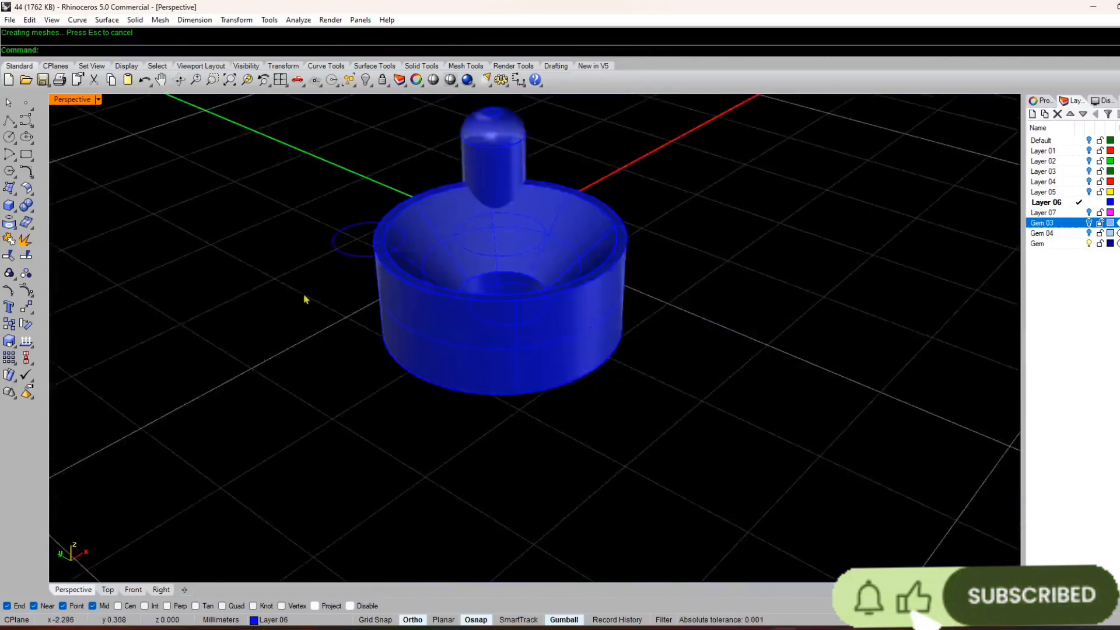
- Measure the width of the flat rim left around the setting's top with a temporary line
scroll(453, 247, "up", 5)
right_click_drag(304, 299, 525, 307)
scroll(453, 247, "down", 5)
scroll(393, 236, "down", 4)
scroll(438, 243, "up", 6)
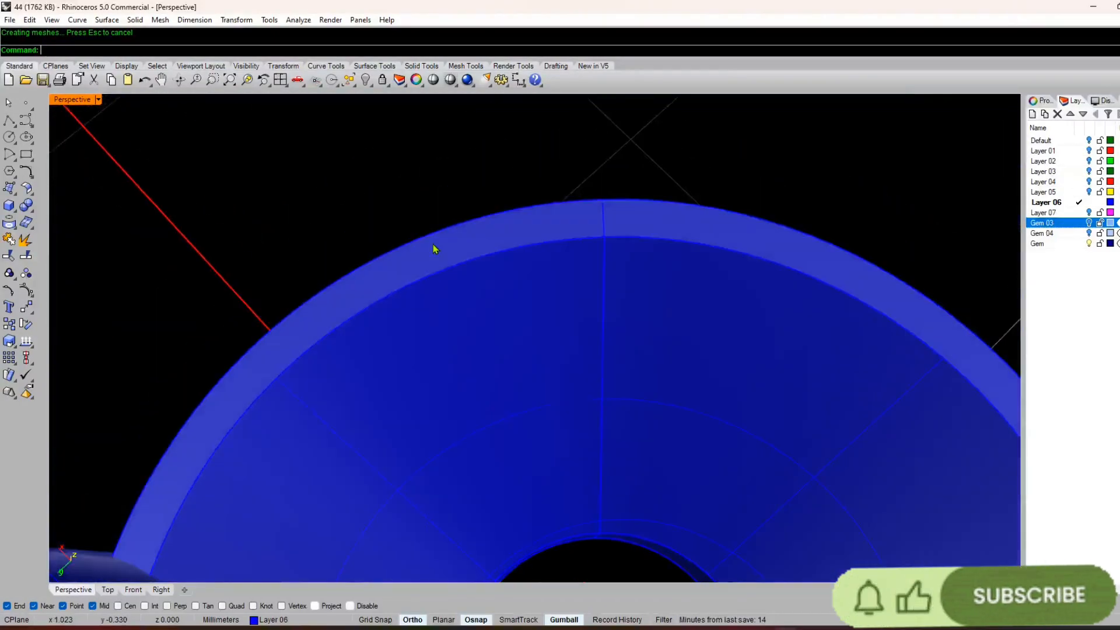
type("l")
key("Return")
left_click(425, 236)
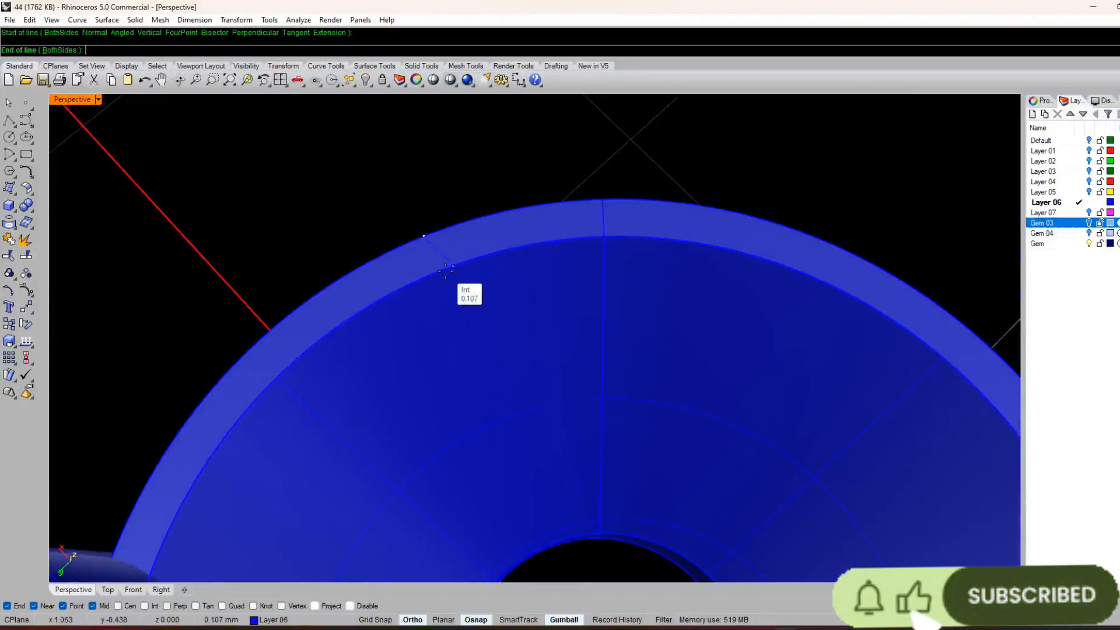
key("Escape")
- Tilt the rounded prong outward from the setting by 3 degrees
scroll(447, 230, "down", 12)
right_click_drag(448, 230, 376, 175)
scroll(382, 223, "up", 7)
left_click(419, 241)
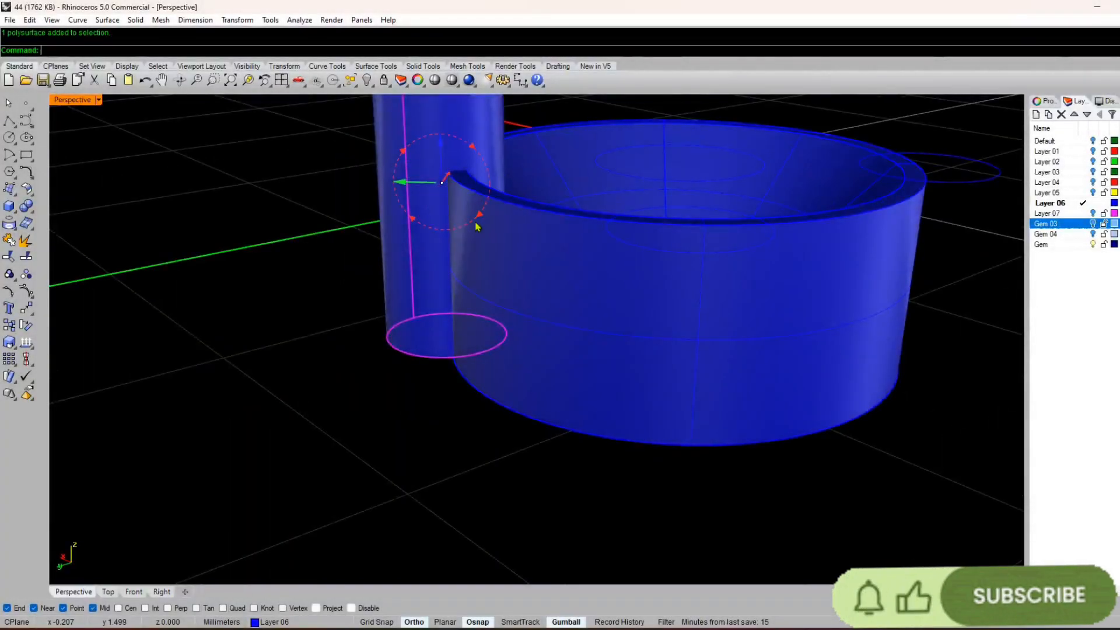
scroll(428, 356, "down", 3)
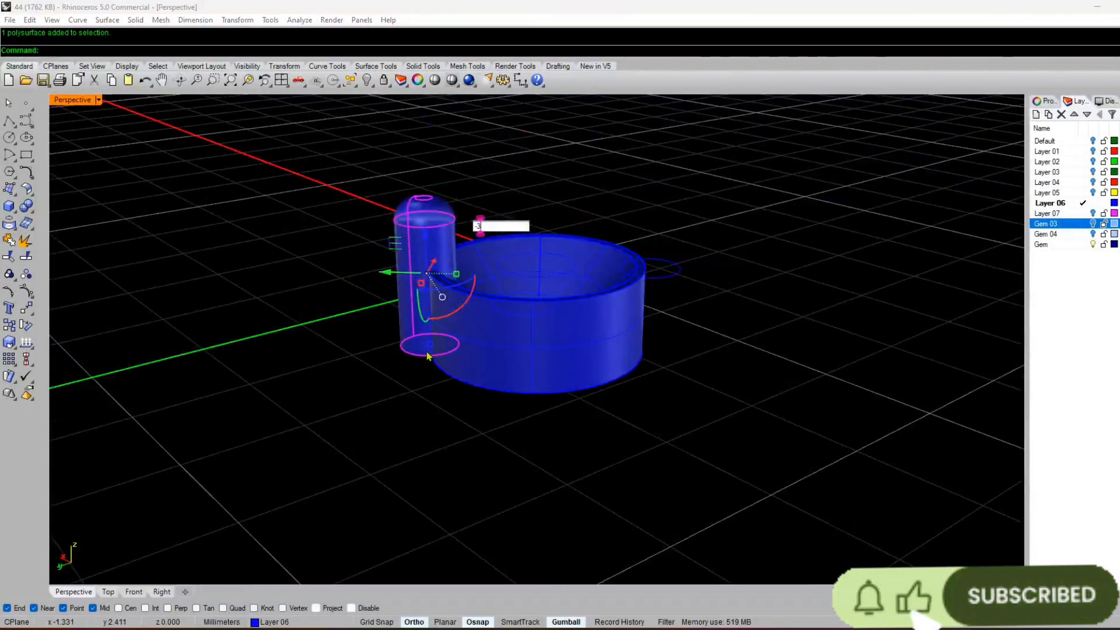
key("Return")
right_click_drag(451, 429, 477, 163)
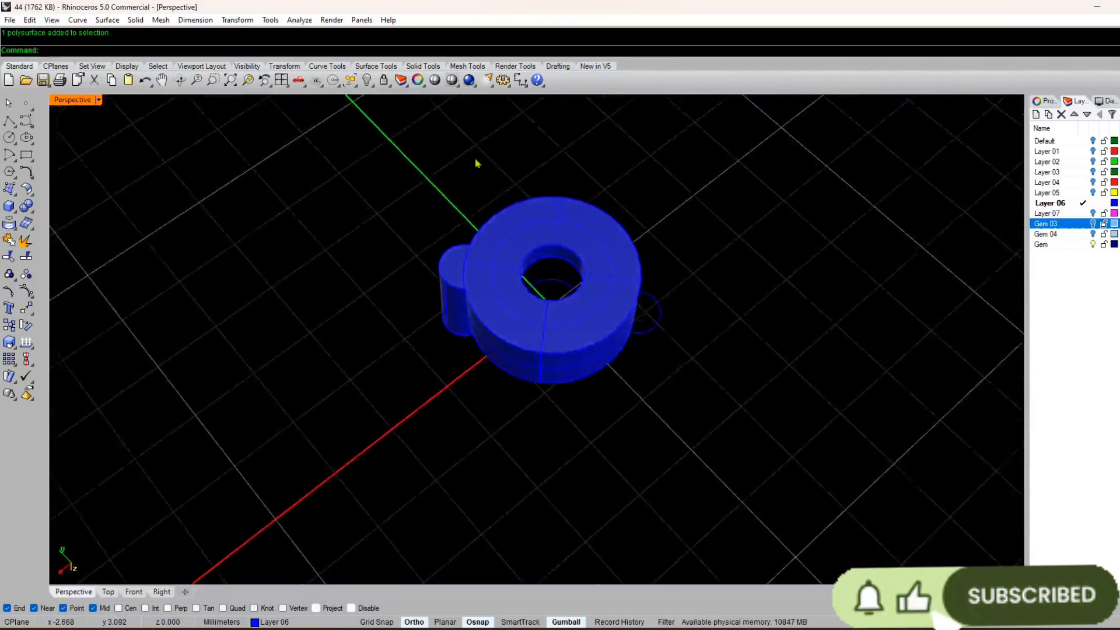
right_click_drag(374, 467, 430, 411)
scroll(444, 345, "up", 5)
scroll(408, 425, "down", 6)
- Polar-array the tilted prong around the origin as four items over 360 degrees and group the complete setting
left_click(432, 304)
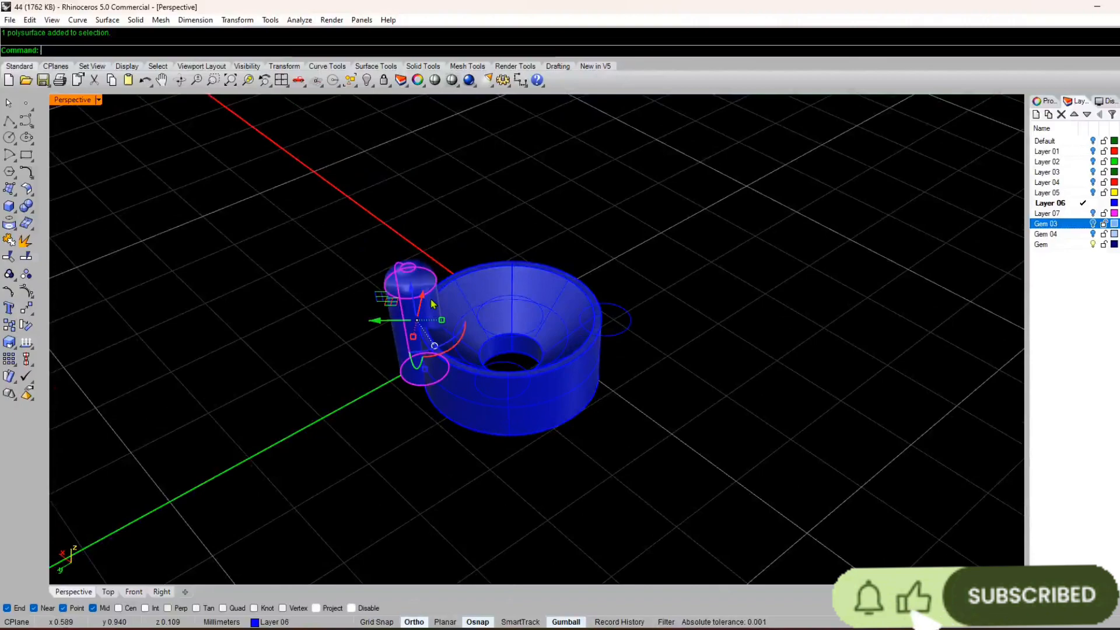
left_click(227, 21)
mouse_move(288, 172)
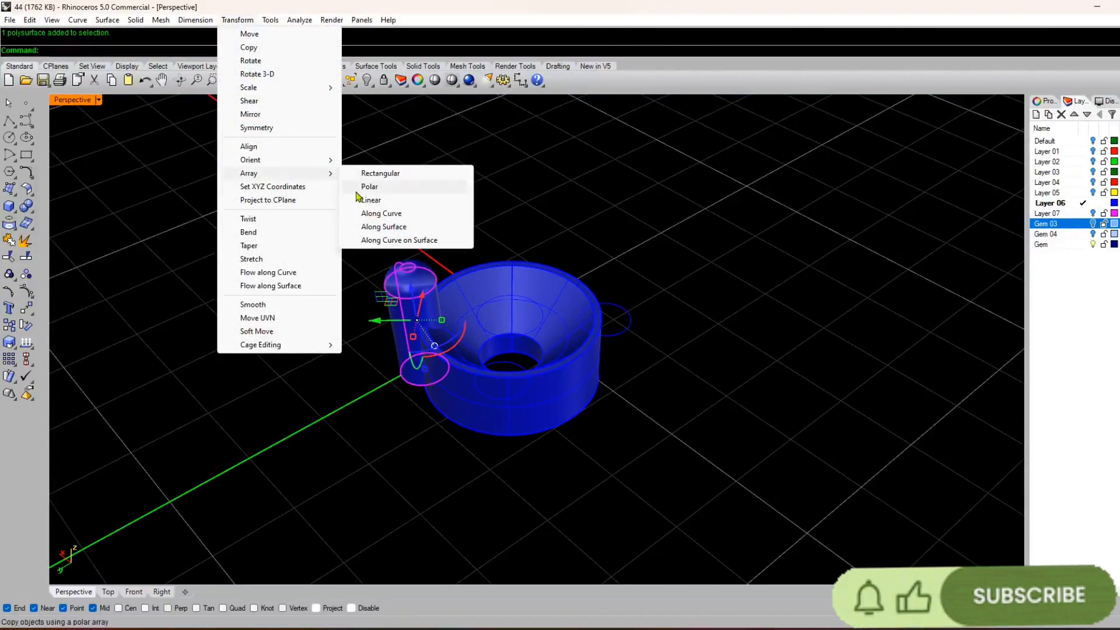
left_click(358, 188)
type("0")
key("Return")
key("Return")
key("Return")
key("Return")
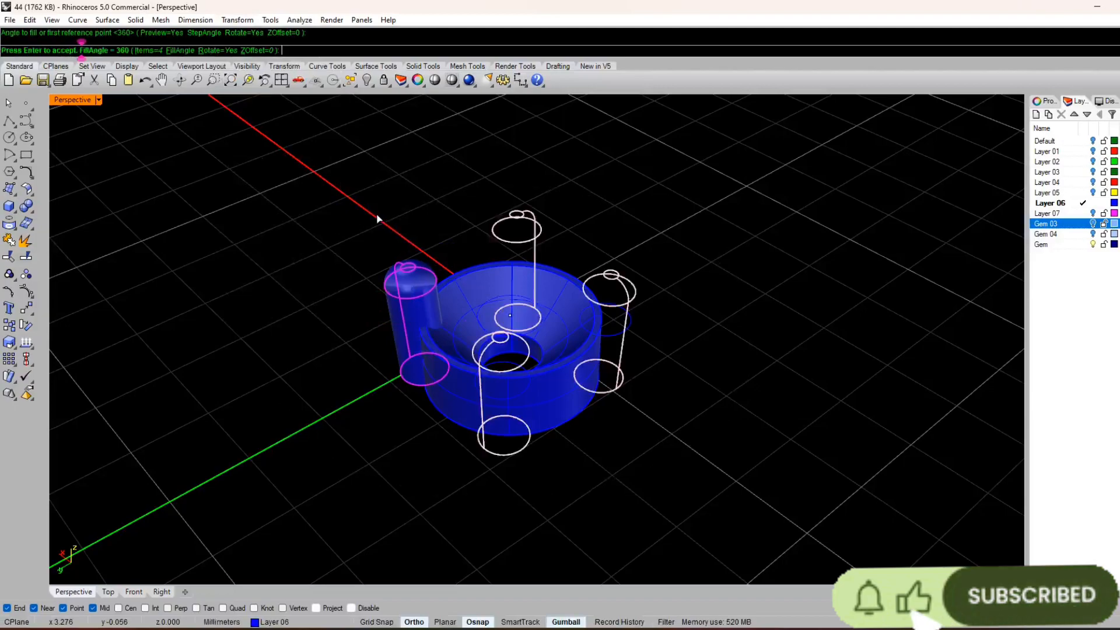
left_click_drag(688, 165, 277, 417)
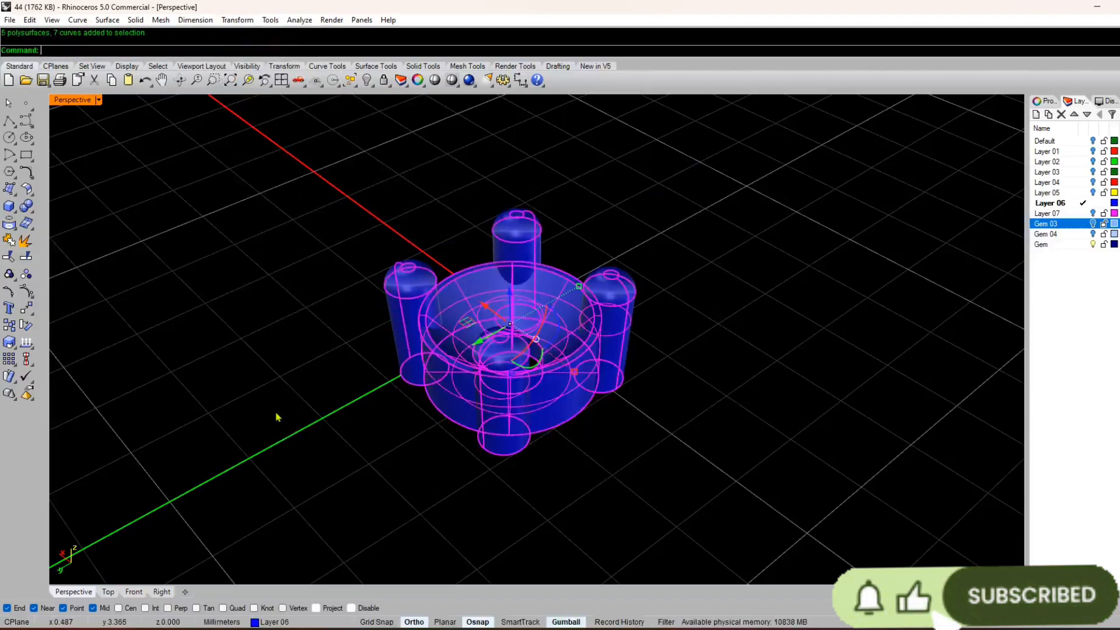
key("Escape")
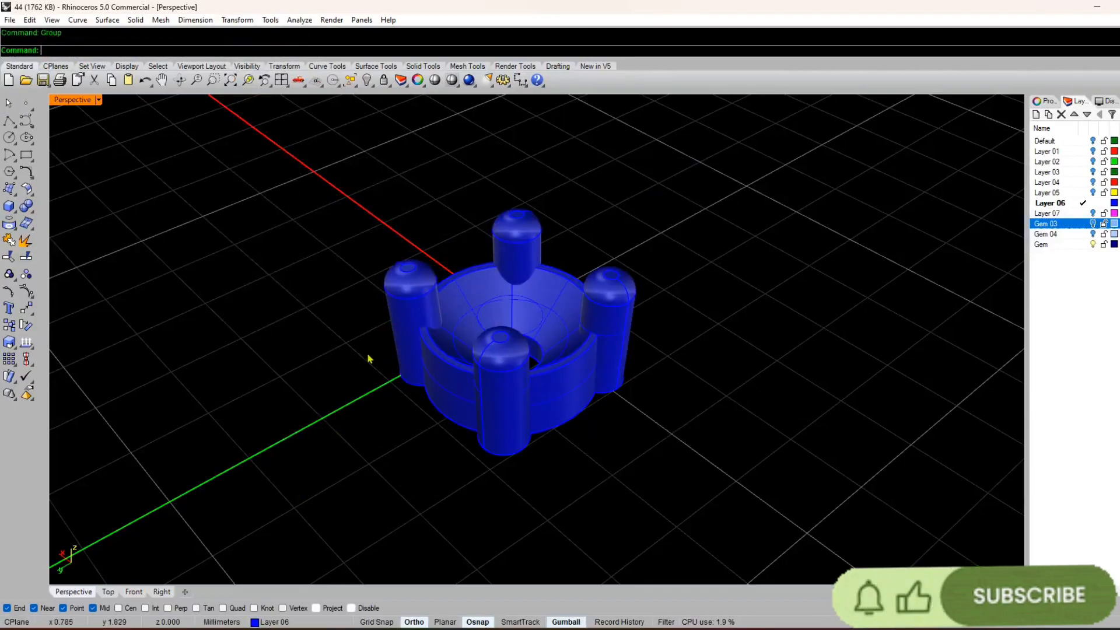
- Turn on the Default layer to show the lattice ring around the setting
scroll(394, 311, "down", 3)
left_click(1093, 141)
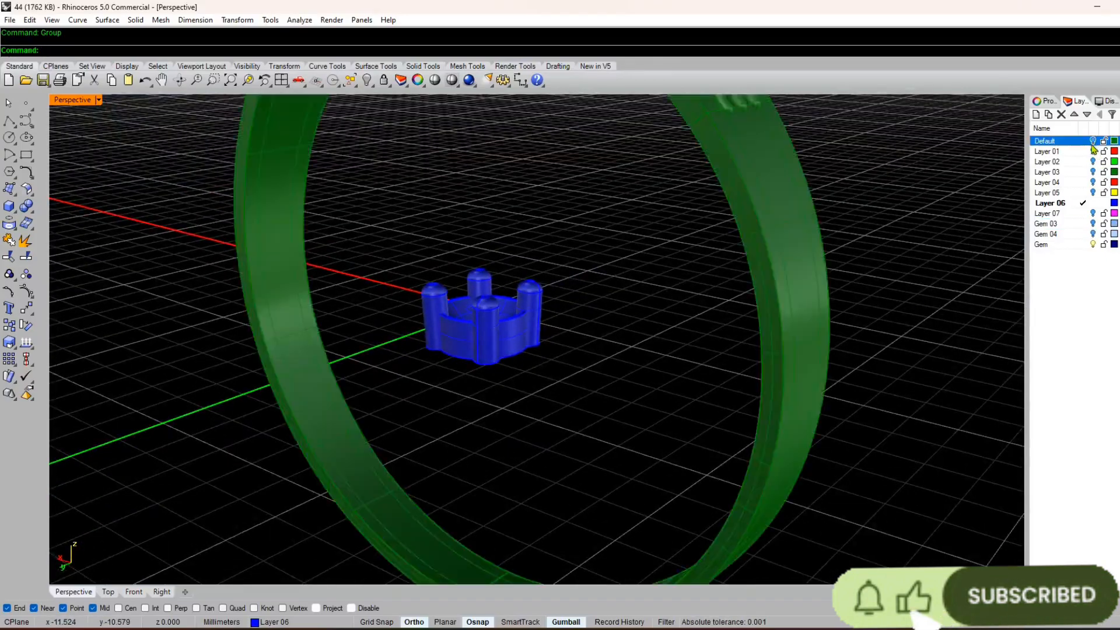
scroll(688, 266, "down", 6)
right_click_drag(578, 336, 89, 6)
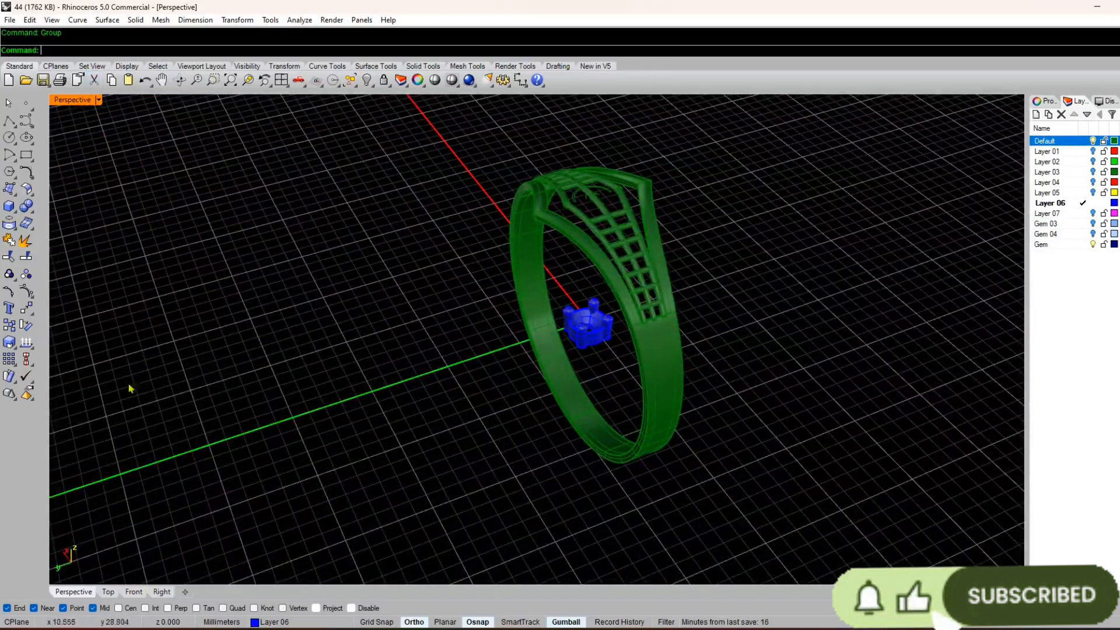
right_click_drag(130, 388, 607, 426)
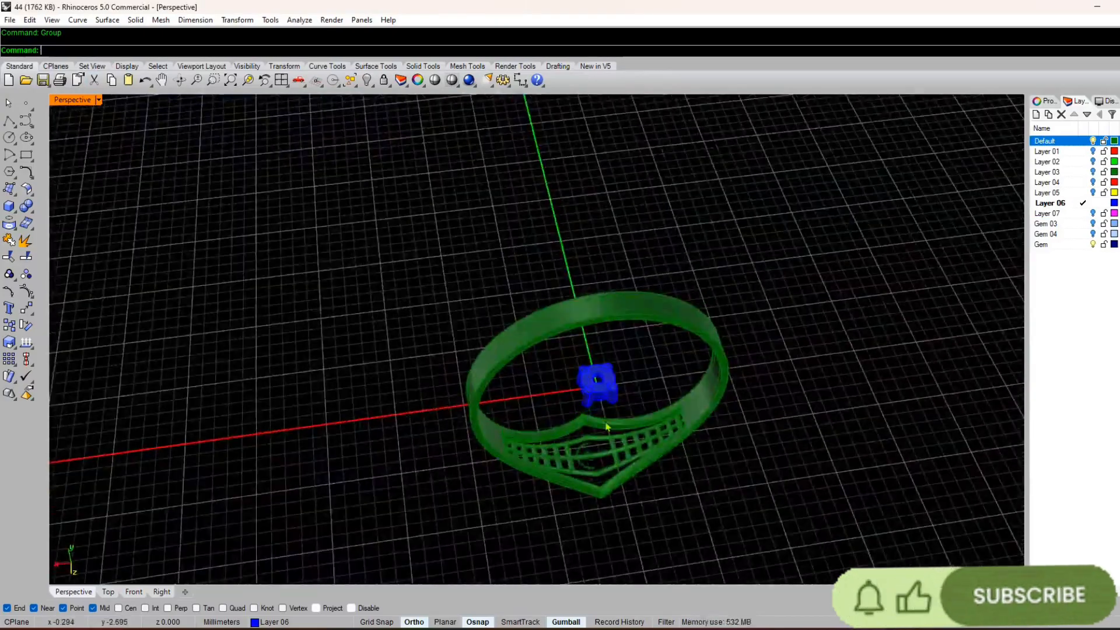
scroll(607, 427, "up", 5)
scroll(552, 408, "down", 8)
right_click_drag(548, 396, 140, 6)
- Draw a both-sided line from the origin along the Y axis, about 13 mm to each side
left_click(282, 81)
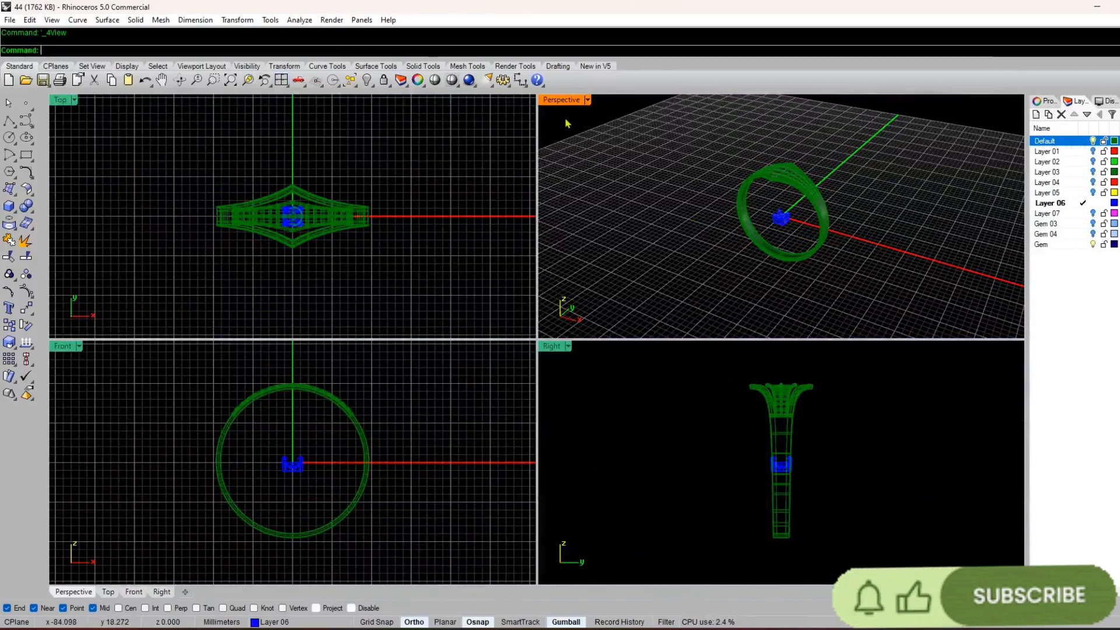
type("Line")
key("Return")
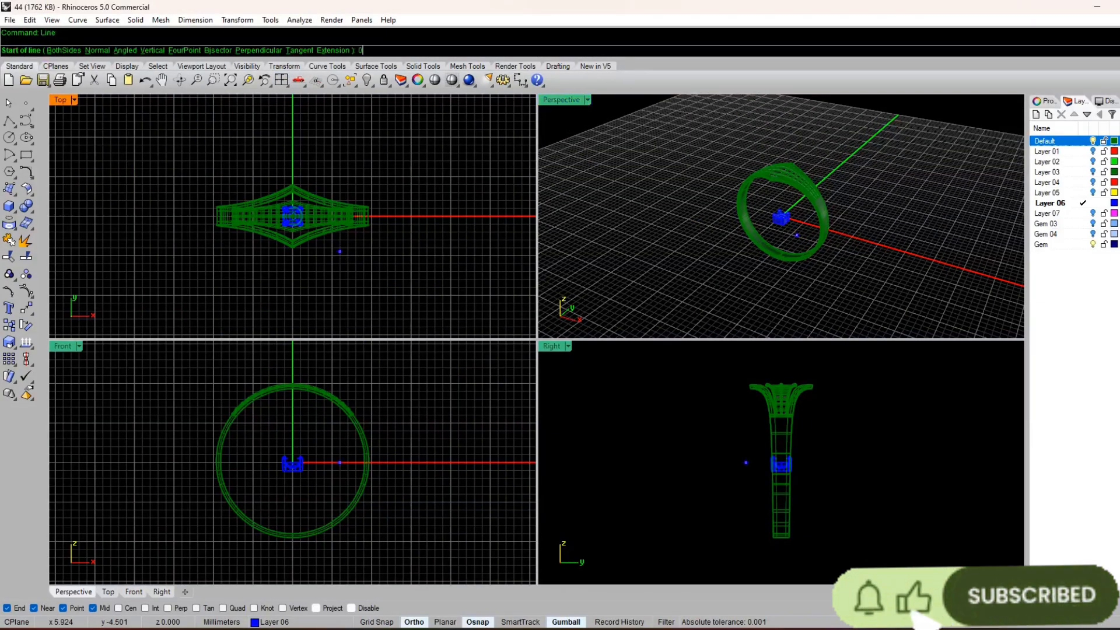
key("Return")
left_click(49, 52)
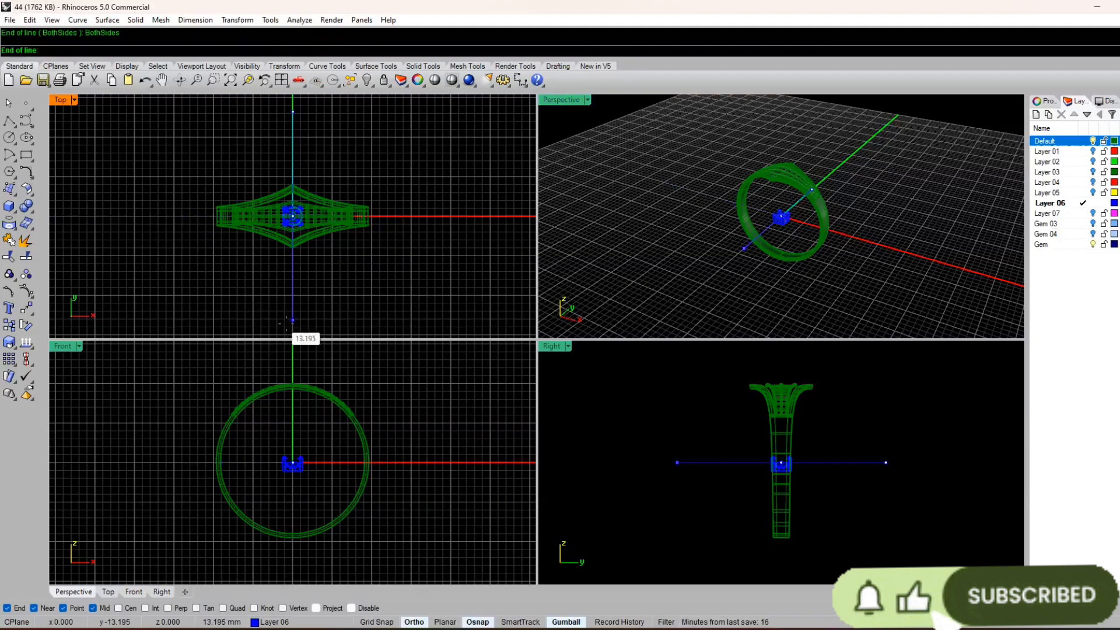
- Extrude the Y-axis line about 15 mm upward into a vertical plane through the ring's centre
right_click_drag(738, 273, 679, 248)
left_click(757, 226)
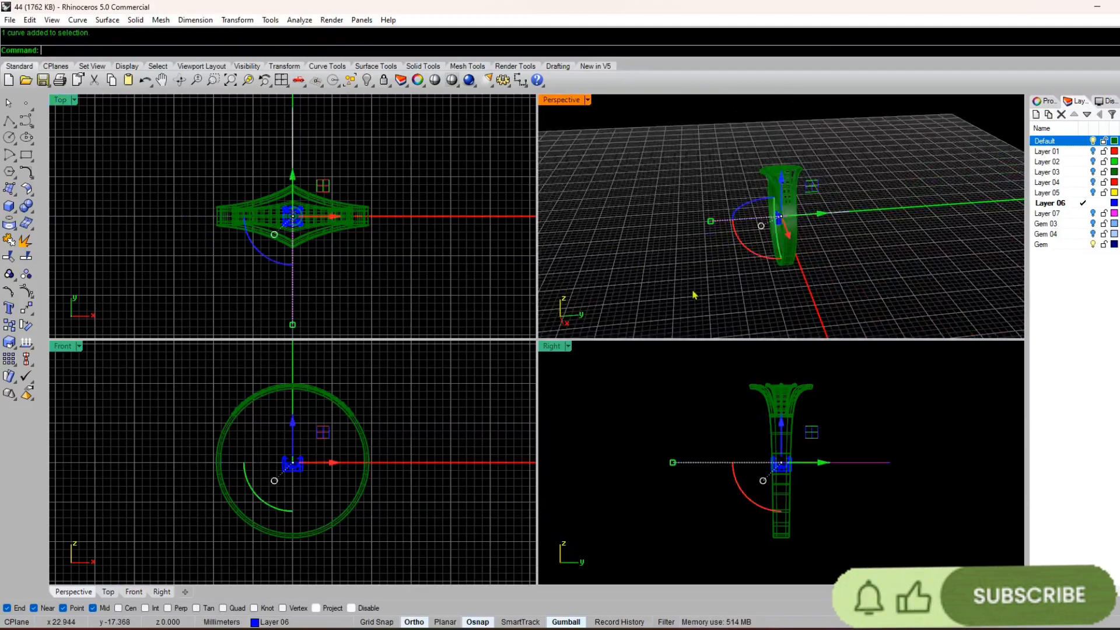
right_click_drag(694, 291, 712, 260)
right_click(712, 259)
key("Escape")
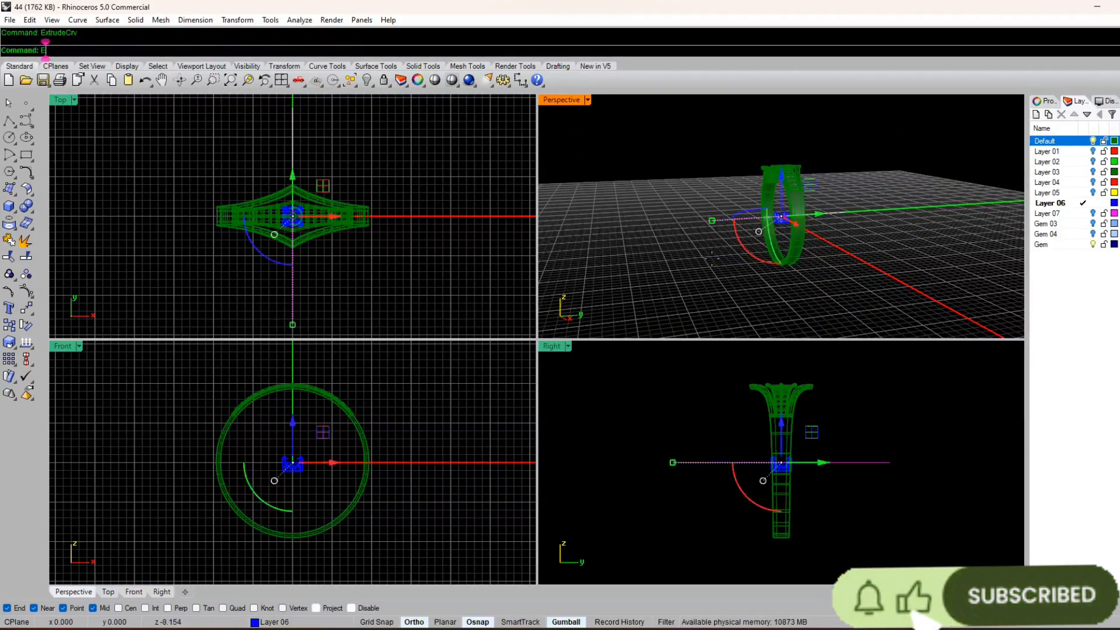
type("E")
key("Return")
left_click(667, 138)
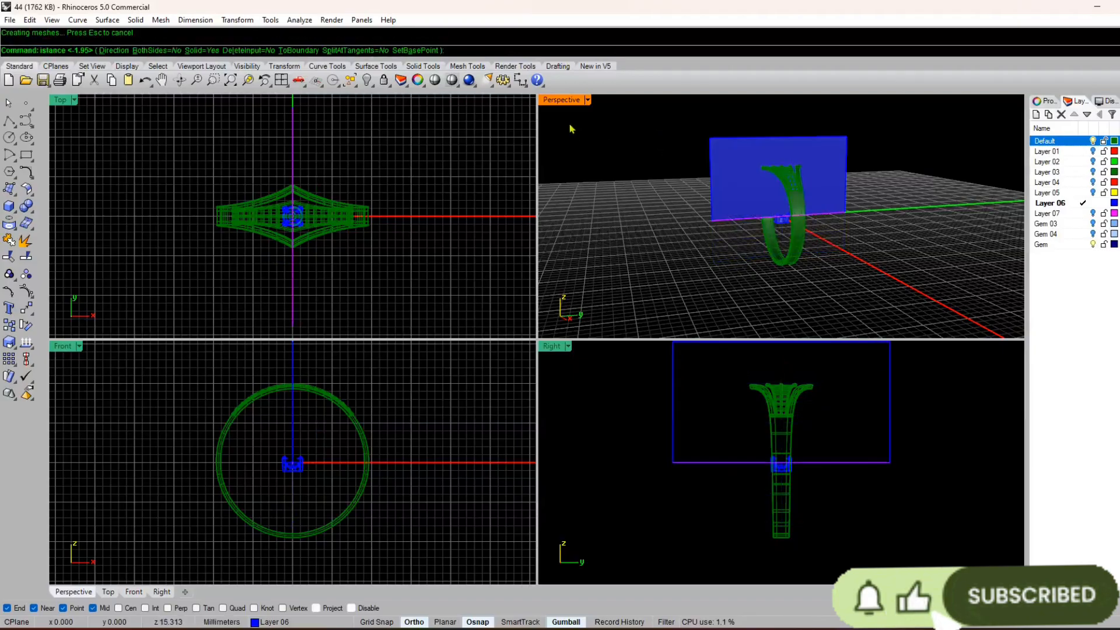
- Enlarge the Perspective view and ungroup both halves of the lattice ring
double_click(561, 100)
right_click_drag(492, 220, 707, 290)
left_click(707, 290)
right_click_drag(443, 327, 627, 395)
scroll(466, 289, "up", 5)
right_click_drag(467, 289, 382, 373)
left_click(462, 356)
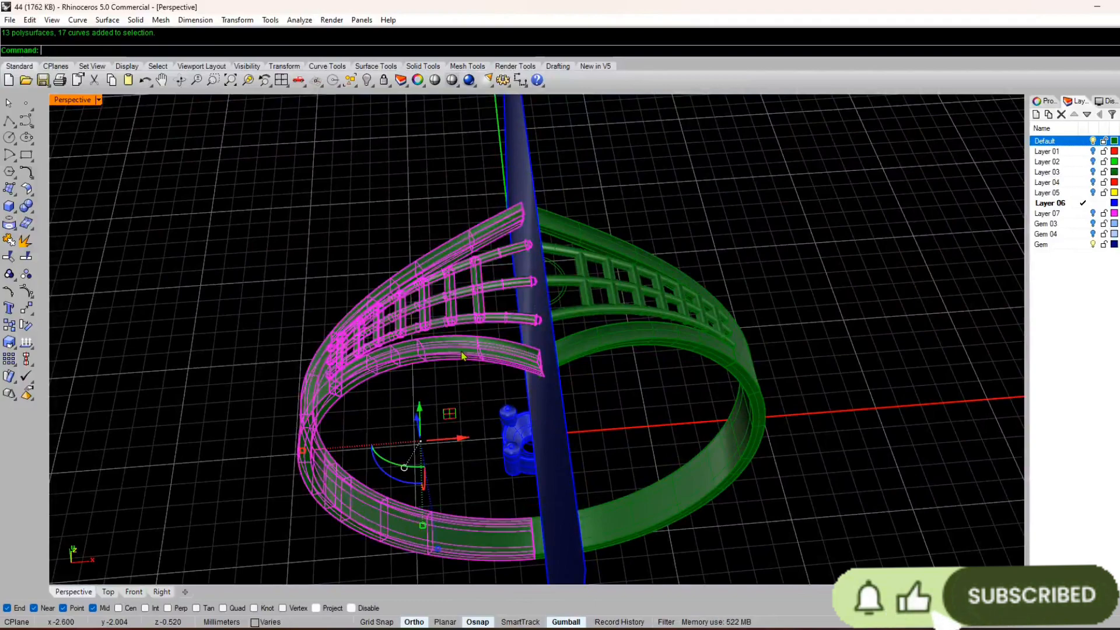
key("ctrl+shift+g")
left_click(555, 357)
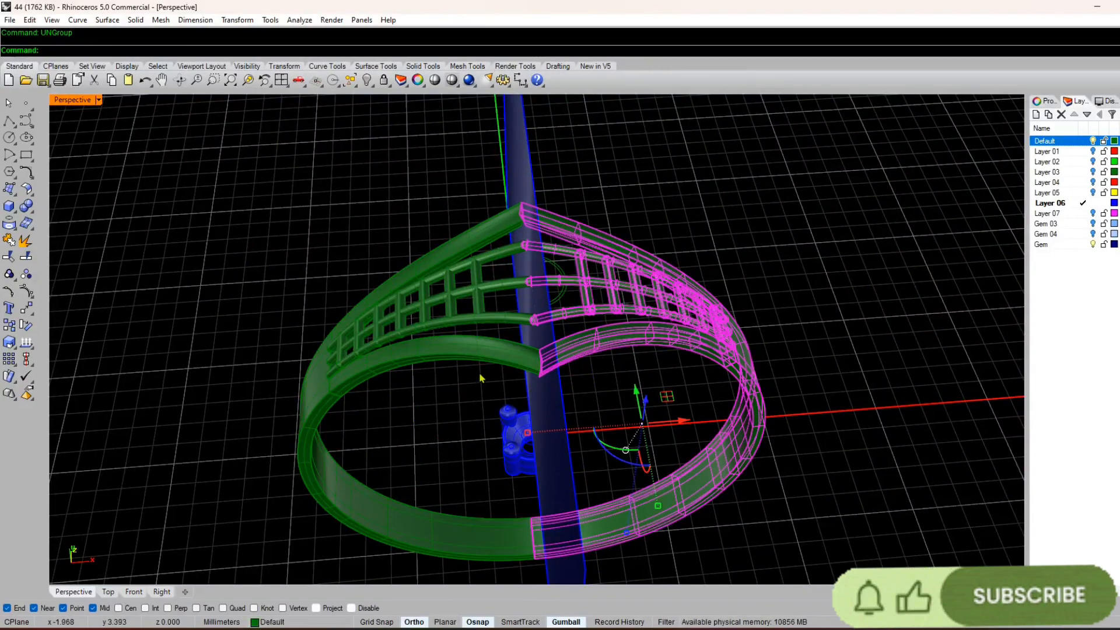
left_click(480, 360)
- Boolean-split the four outer shoulder rails of the lattice with the vertical centre plane
left_click(592, 346)
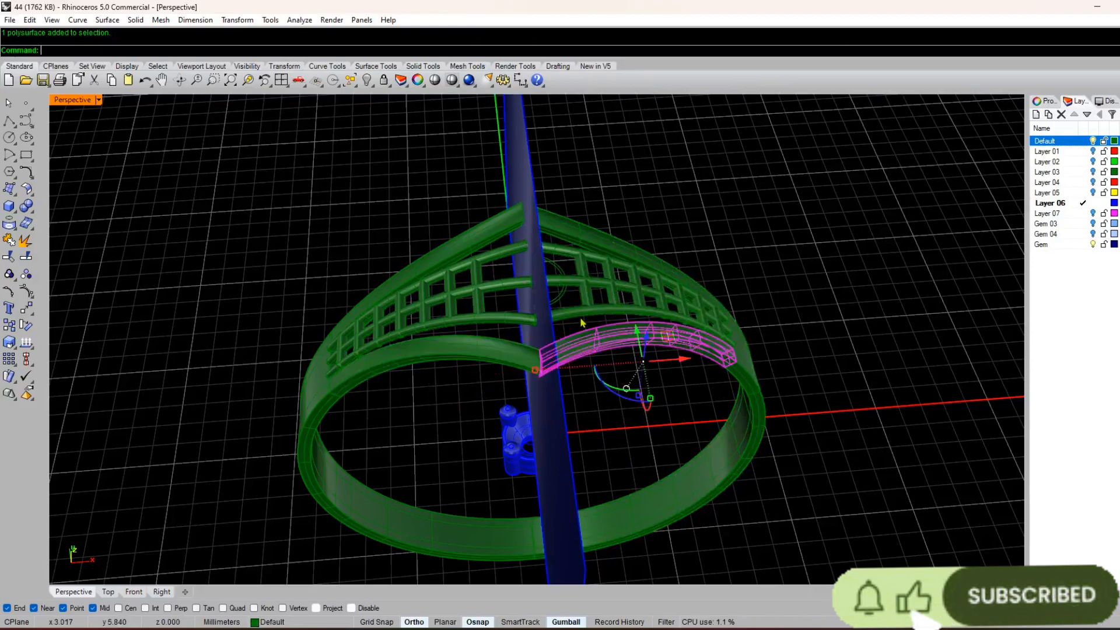
left_click(505, 346, "shift")
left_click(510, 224, "shift")
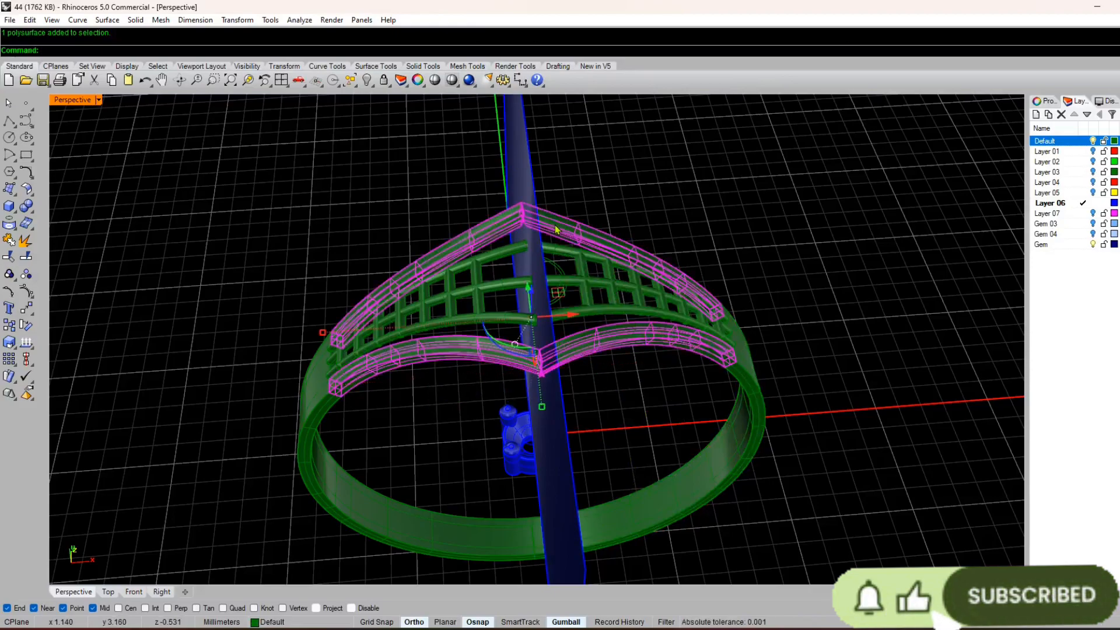
right_click_drag(556, 230, 302, 305)
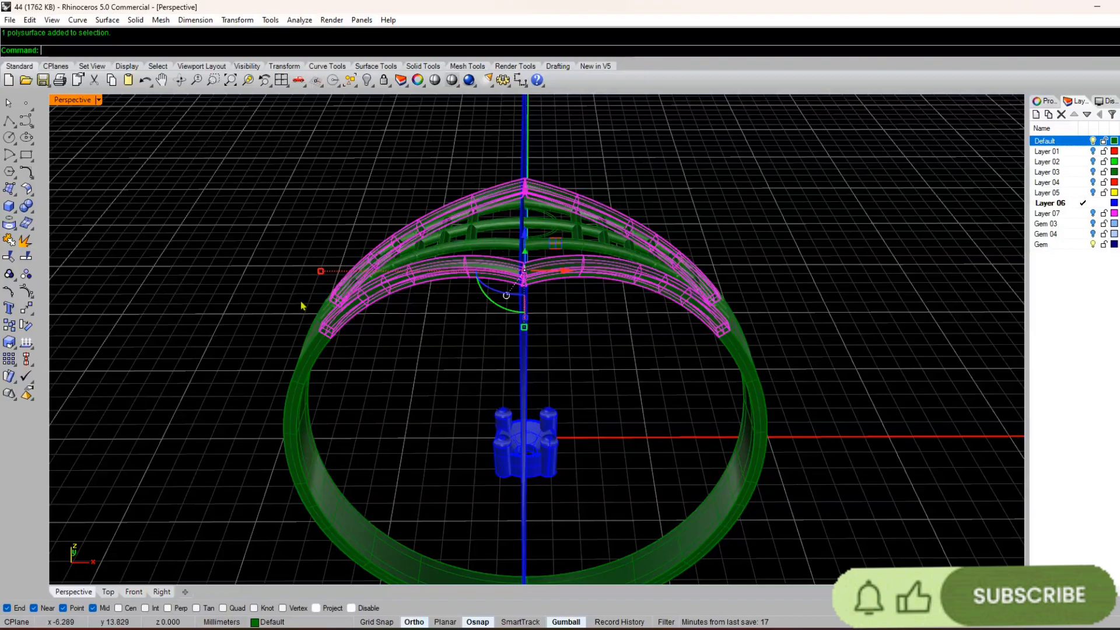
left_click(29, 209)
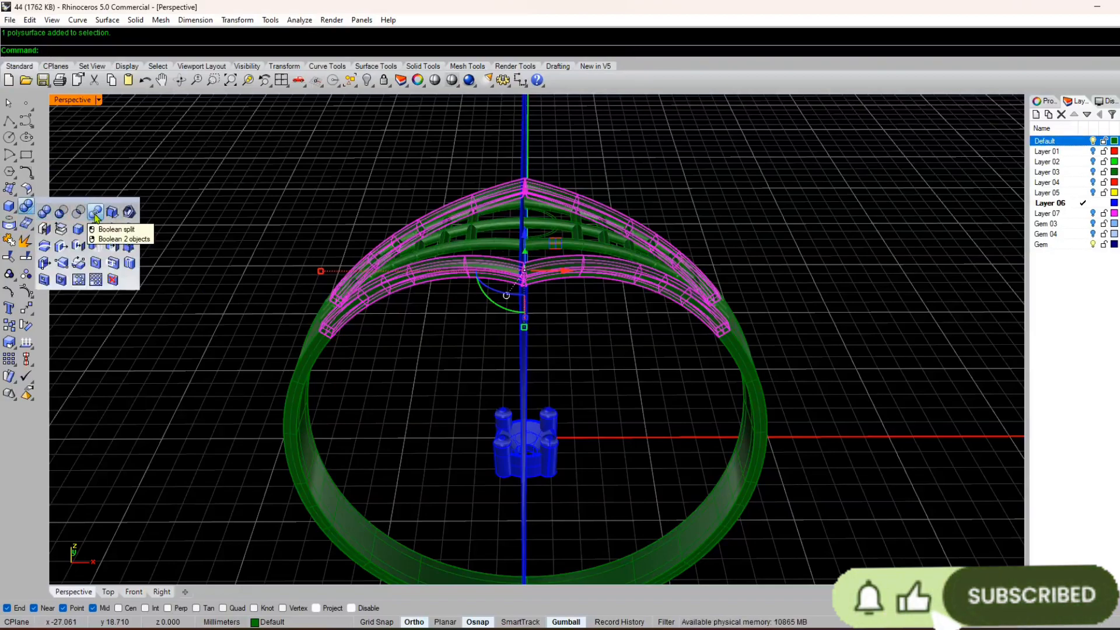
left_click(96, 217)
- Delete the vertical cutting plane at the ring's centre
right_click_drag(300, 247, 508, 295)
scroll(407, 306, "down", 6)
scroll(510, 272, "up", 5)
left_click(511, 272)
key("Delete")
- Examine the rail ends where the two ring halves meet at the centre
scroll(396, 301, "up", 5)
left_click(409, 286)
scroll(409, 287, "down", 6)
scroll(428, 327, "up", 6)
left_click(454, 193)
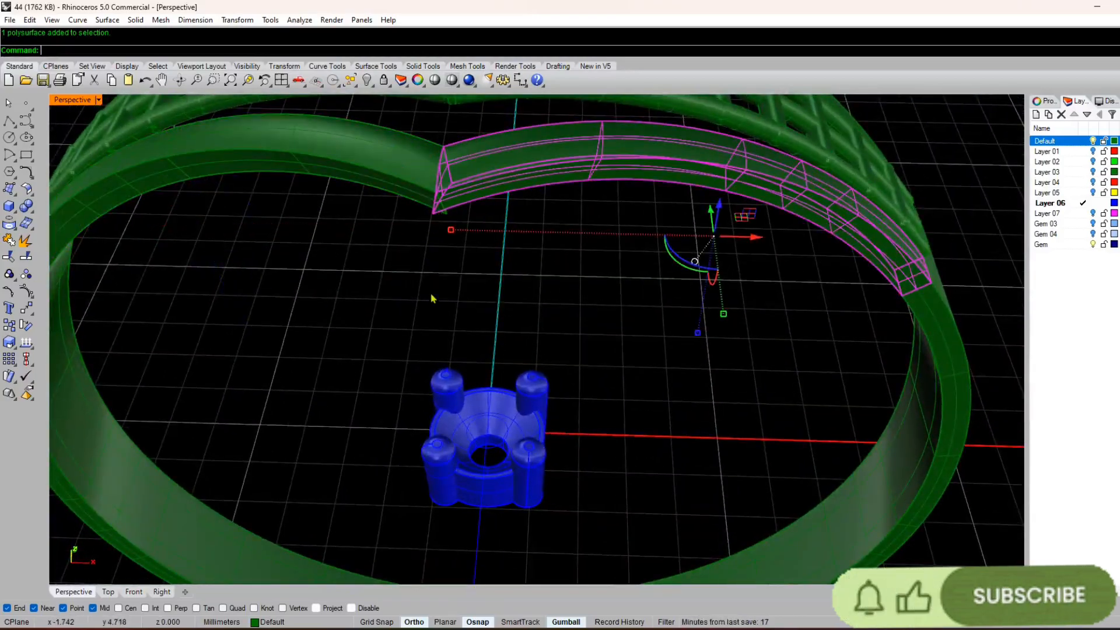
scroll(430, 297, "down", 6)
right_click_drag(430, 298, 566, 395)
scroll(582, 235, "up", 5)
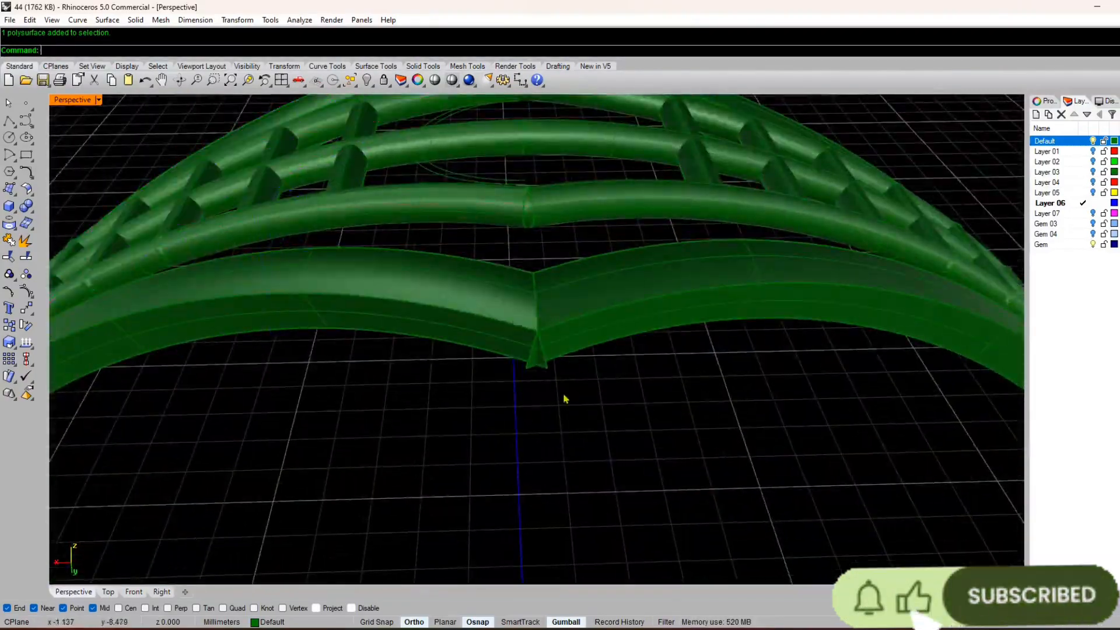
- Restore the deleted vertical cutting plane and Boolean-split the lower shoulder rail with it again
key("ctrl+z")
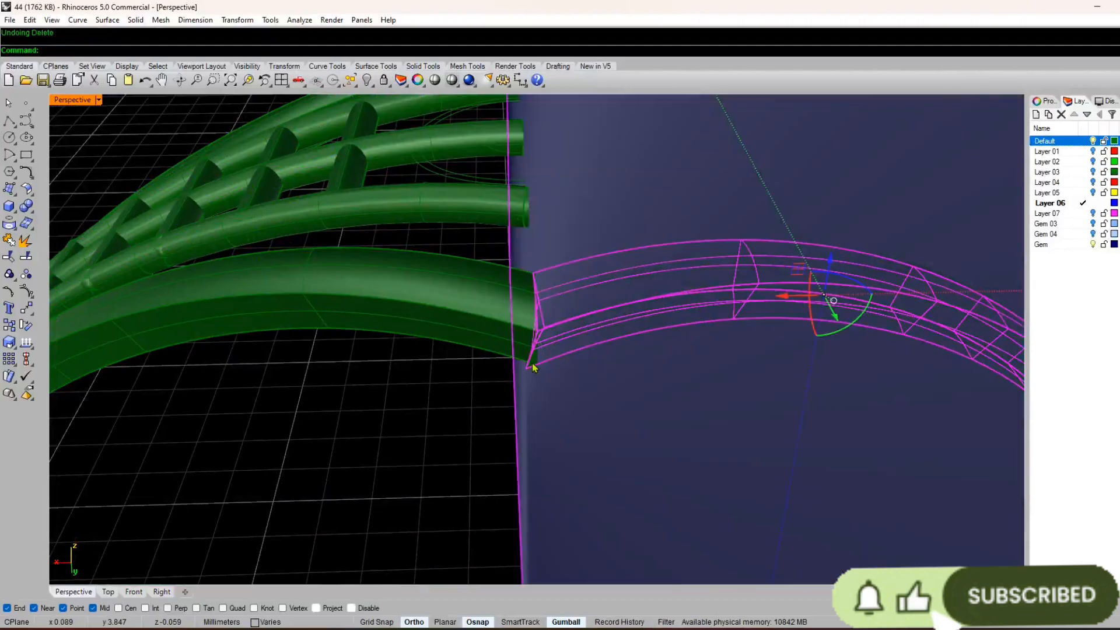
scroll(550, 445, "down", 5)
right_click_drag(550, 445, 541, 386)
scroll(530, 354, "up", 8)
left_click(523, 344)
left_click(552, 380)
scroll(536, 337, "down", 4)
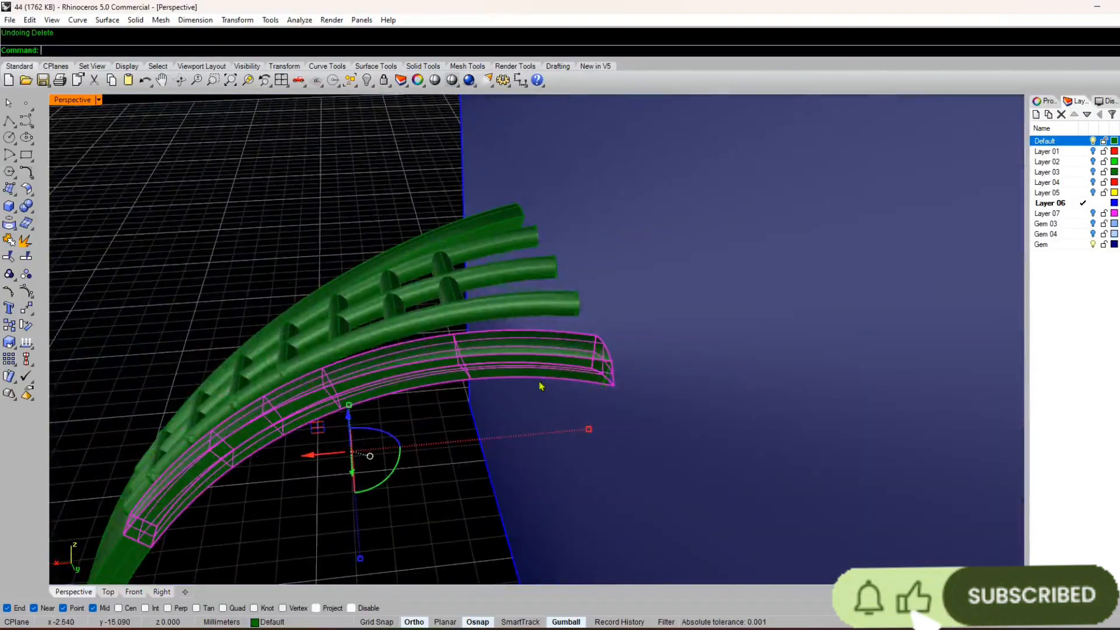
right_click(540, 385)
left_click(628, 287)
right_click(628, 287)
scroll(629, 289, "down", 6)
right_click_drag(629, 290, 573, 365)
scroll(573, 365, "up", 7)
left_click(566, 366)
right_click_drag(499, 398, 605, 400)
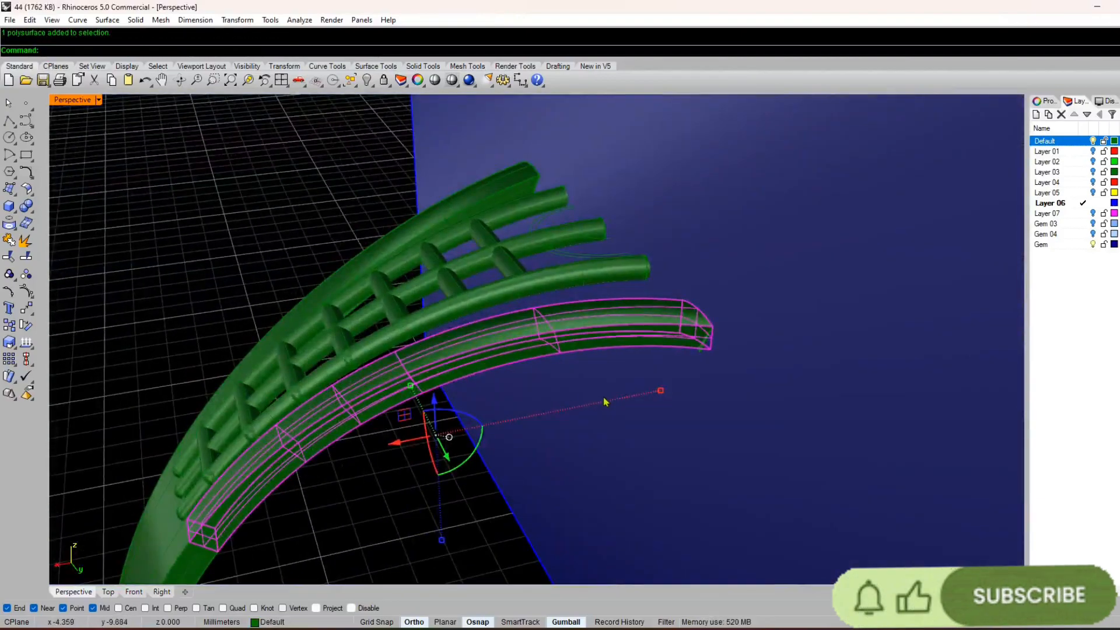
key("Escape")
- Try to Boolean-split the overlapping lower rail of the opposite ring half with the centre plane
scroll(708, 350, "up", 2)
scroll(708, 349, "up", 9)
left_click(633, 378)
right_click(632, 378)
left_click(710, 378)
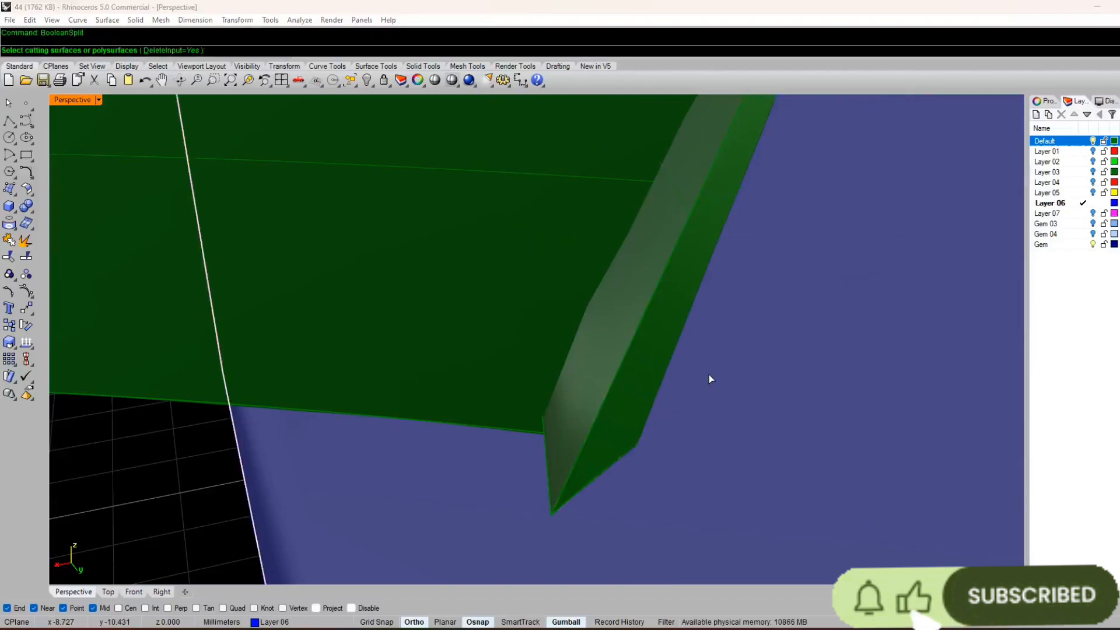
right_click(709, 378)
left_click(640, 377)
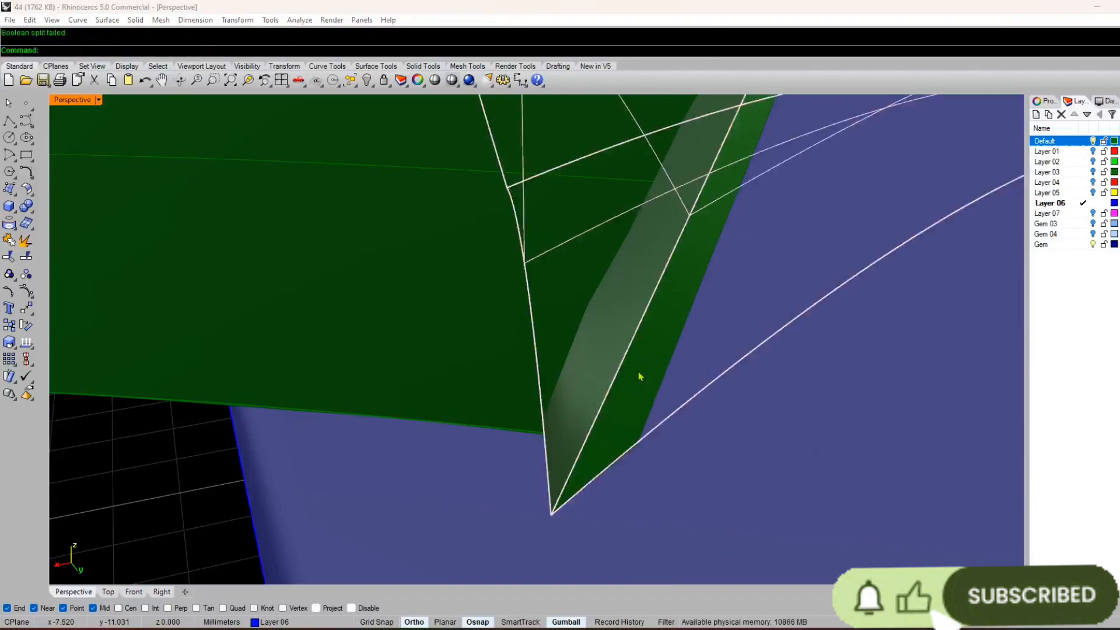
- Try to split the opposite lower rail with the vertical centre plane again and inspect the rail ends
left_click(583, 392)
scroll(582, 393, "down", 9)
right_click_drag(583, 392, 527, 387)
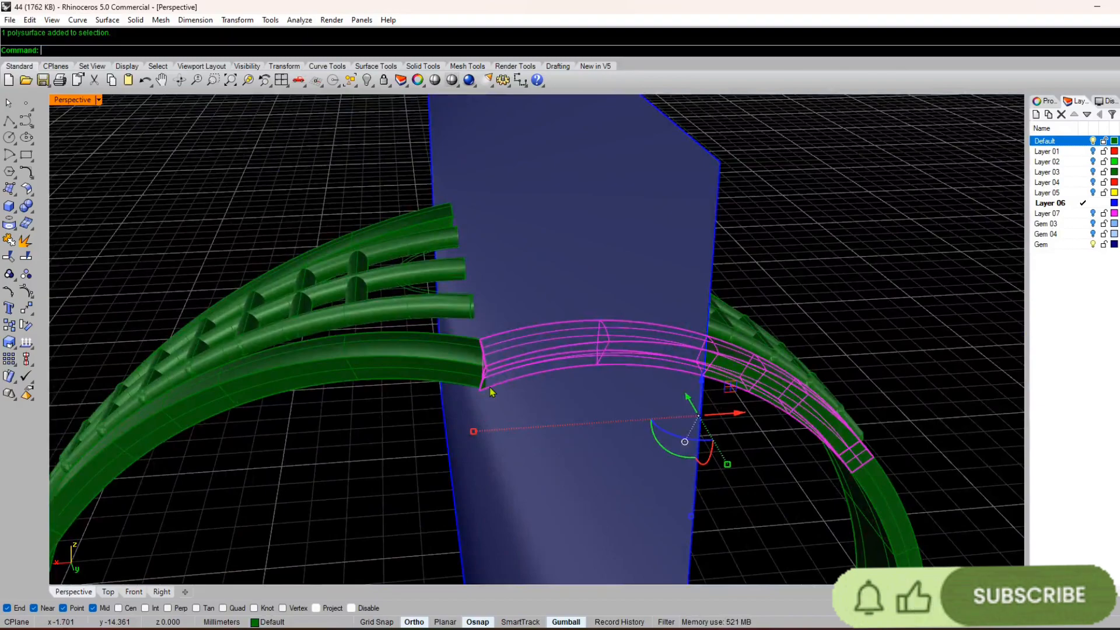
type("S")
key("Return")
left_click(596, 242)
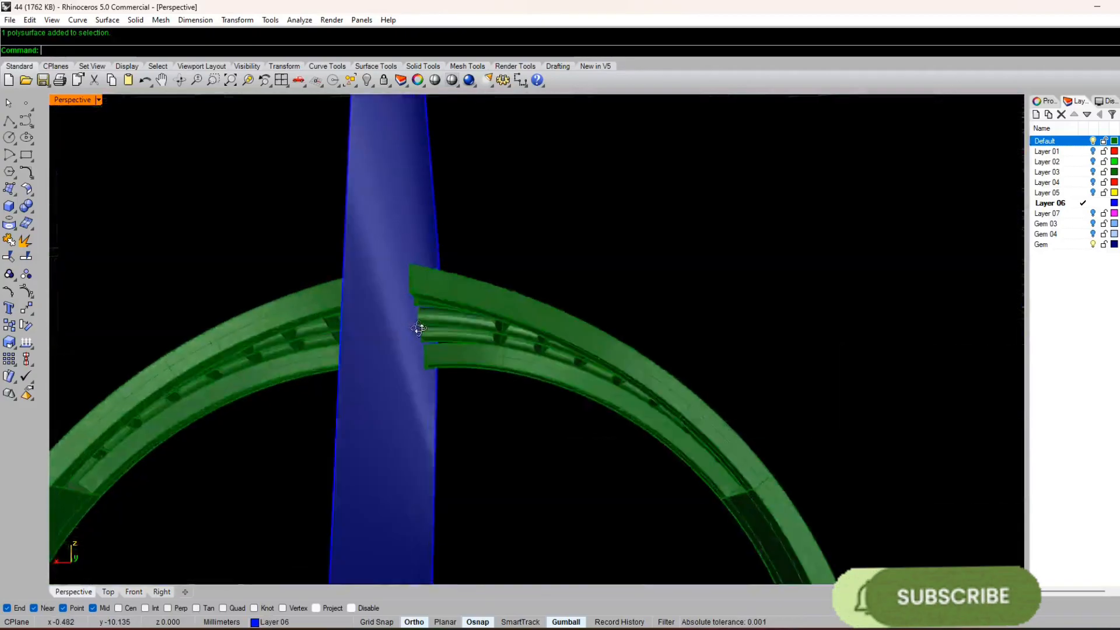
right_click_drag(419, 328, 635, 406)
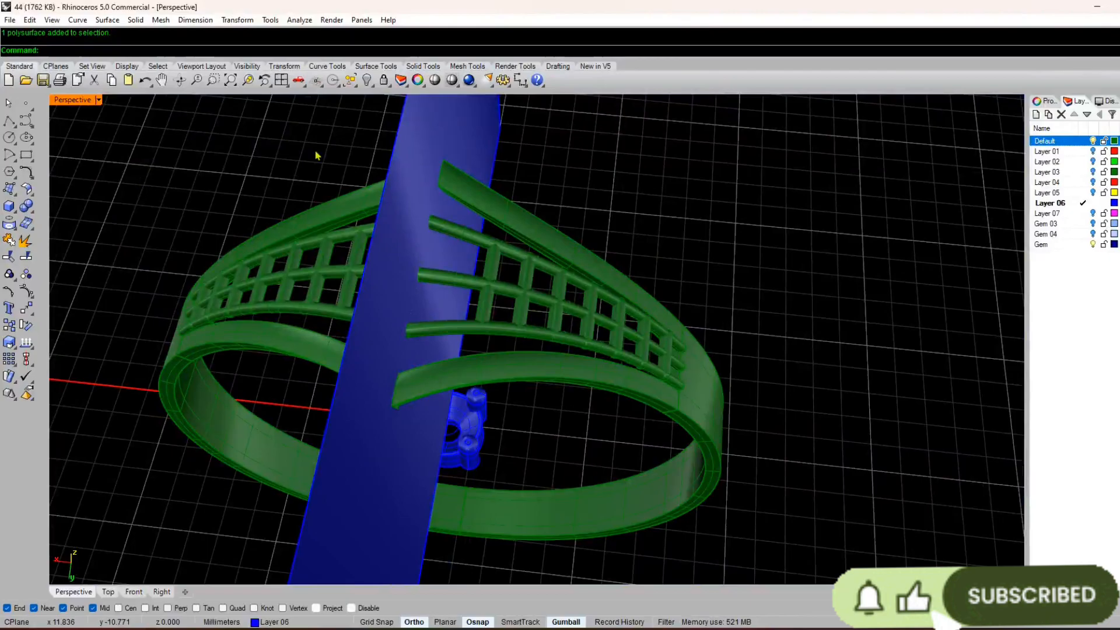
right_click_drag(316, 155, 440, 300)
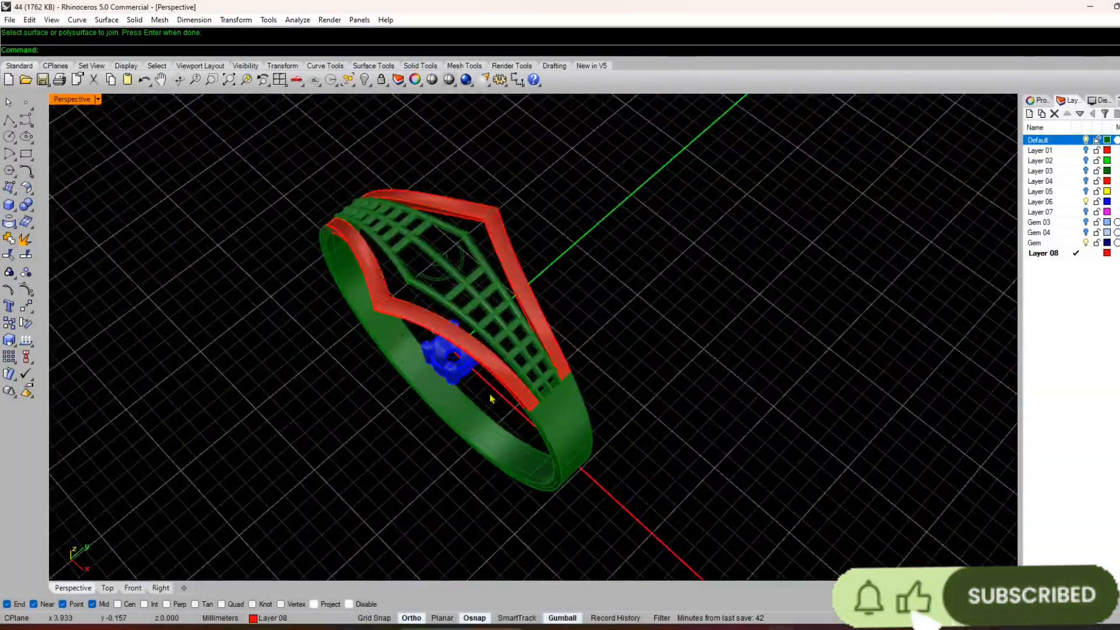
- Inspect the joined ring and setting, check Layer 05's contents, and hide the Gem layer
scroll(418, 292, "up", 4)
right_click_drag(490, 399, 600, 303)
scroll(412, 280, "up", 4)
right_click_drag(413, 280, 436, 272)
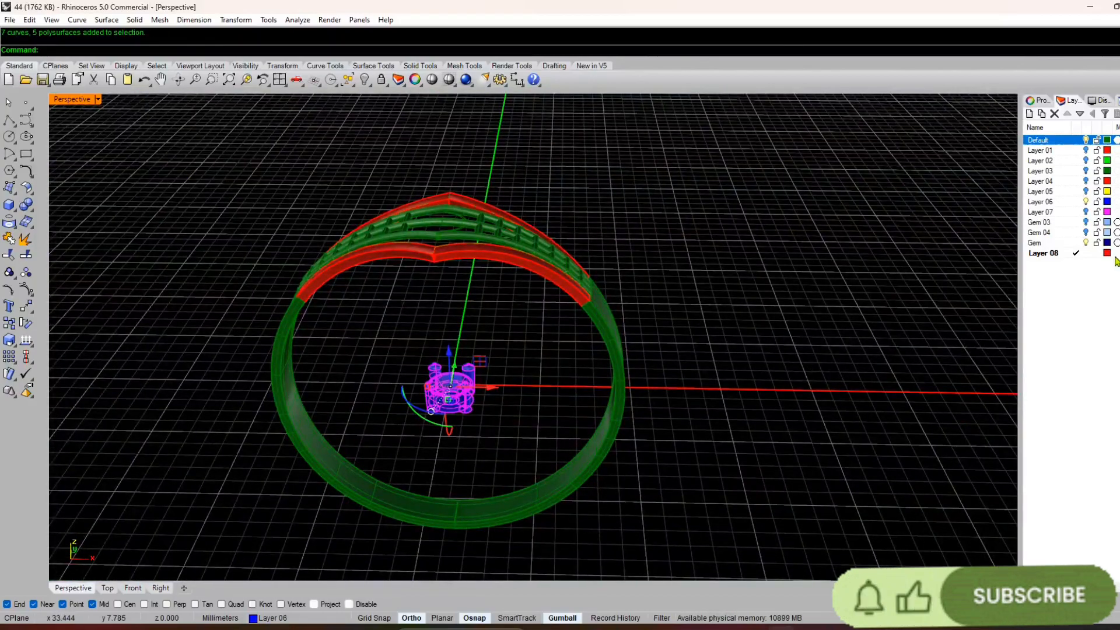
left_click(1087, 193)
right_click_drag(410, 377, 429, 294)
scroll(429, 293, "up", 4)
right_click_drag(449, 368, 775, 280)
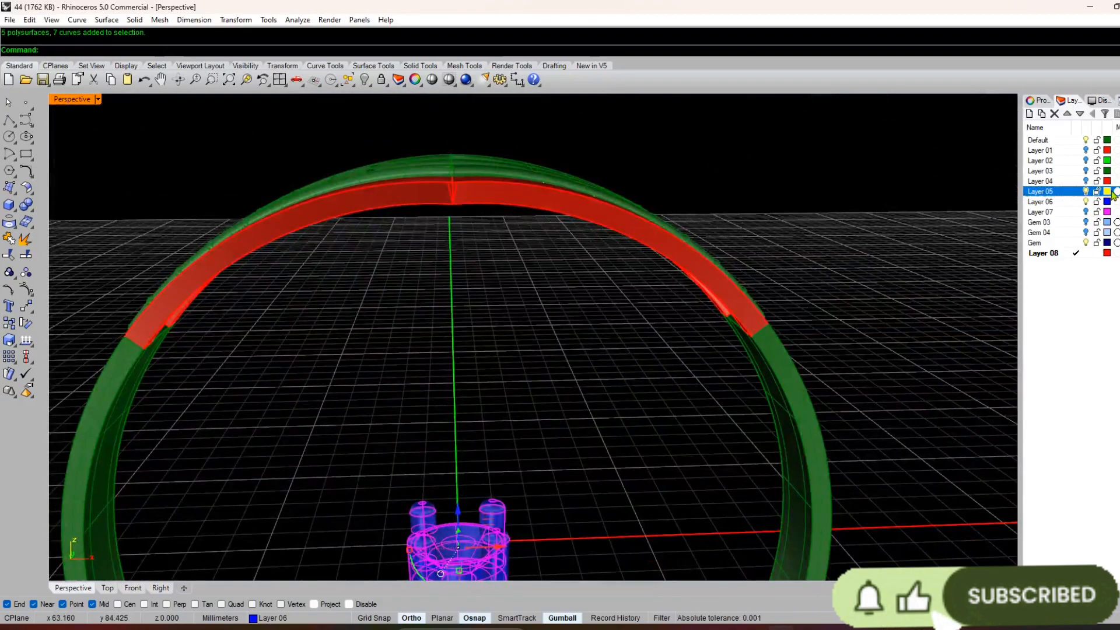
left_click(1088, 244)
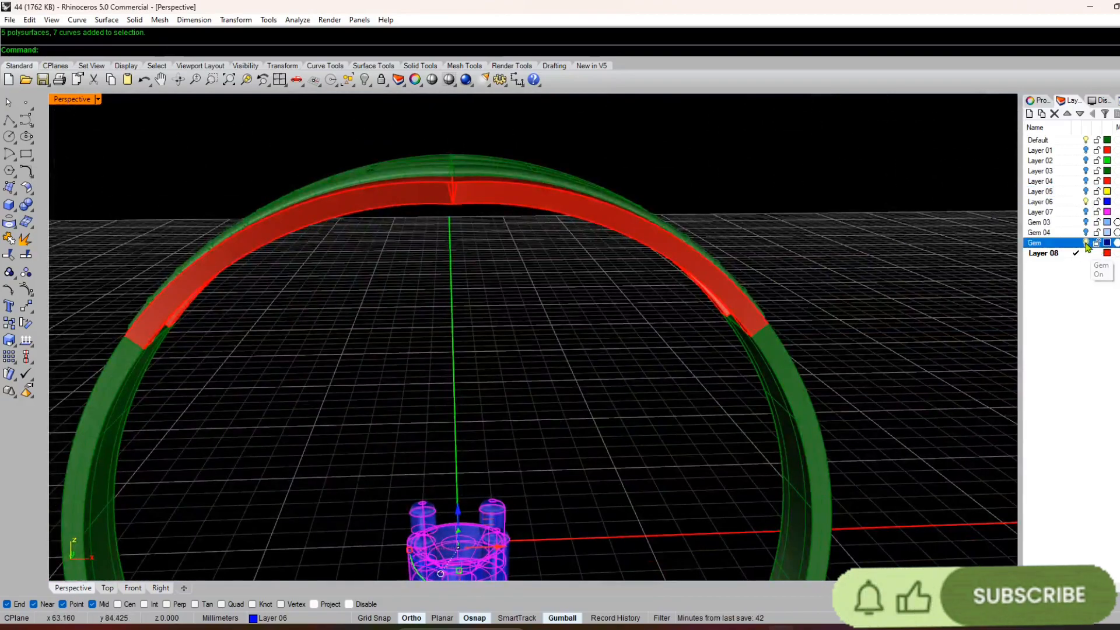
scroll(519, 371, "down", 5)
right_click_drag(604, 334, 617, 379)
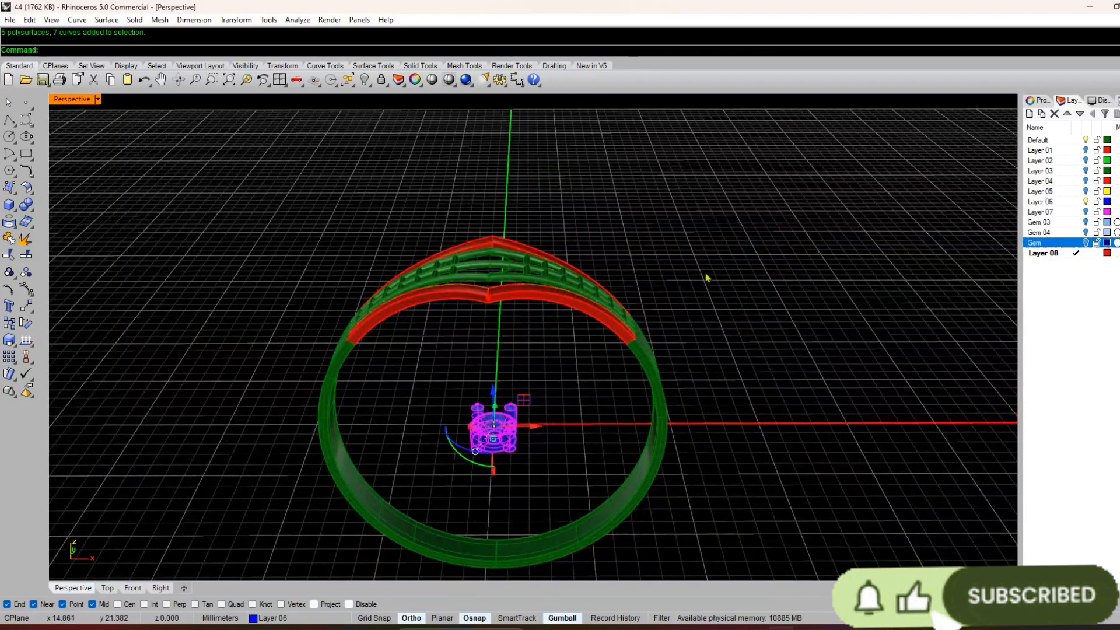
right_click_drag(506, 415, 785, 352)
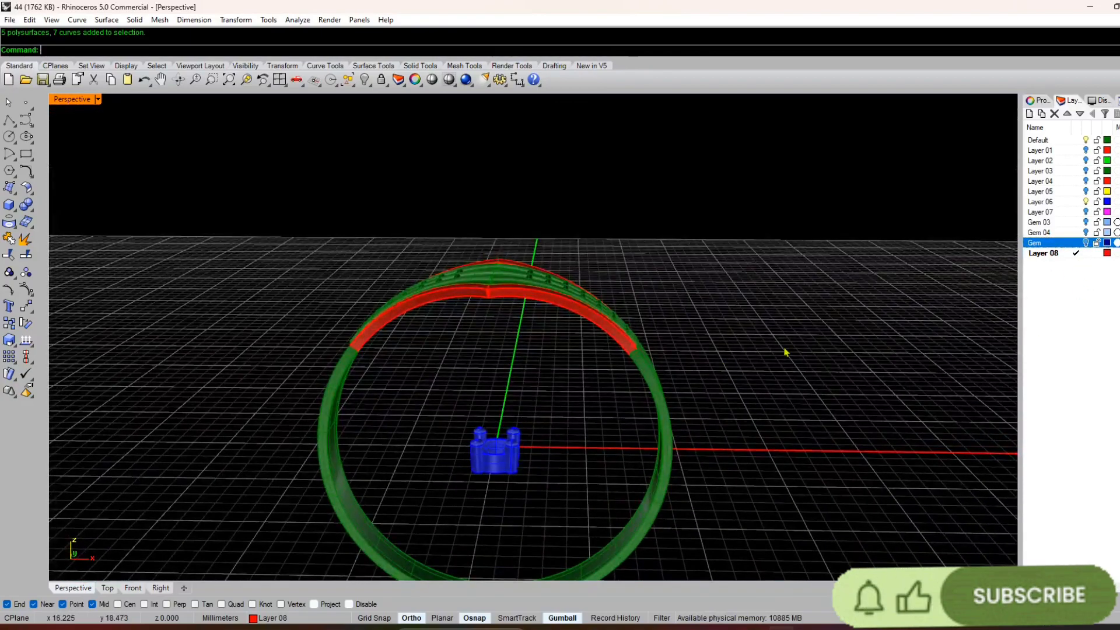
- Show Layers 04, 03, 02 and 01 in turn to check what each one contains
left_click(1087, 182)
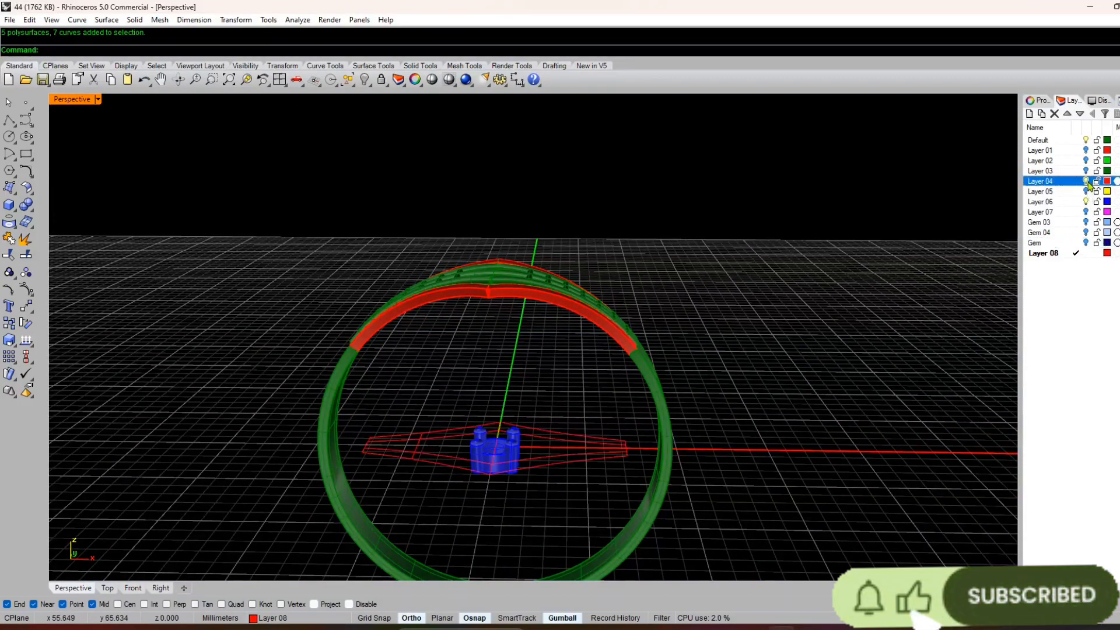
left_click(1086, 171)
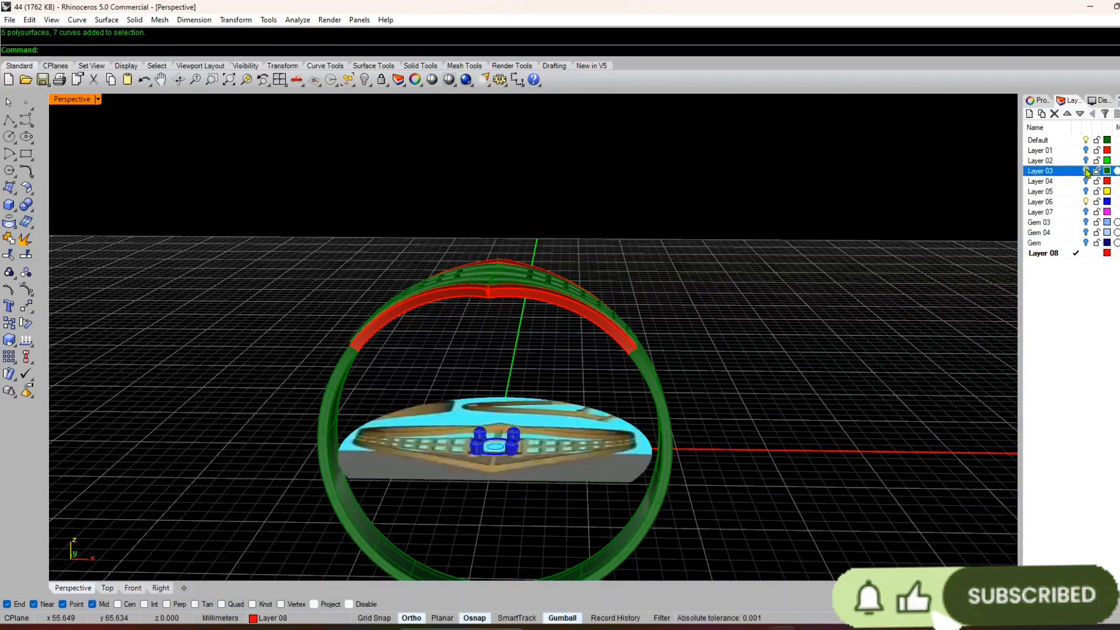
left_click(1086, 171)
left_click(1087, 162)
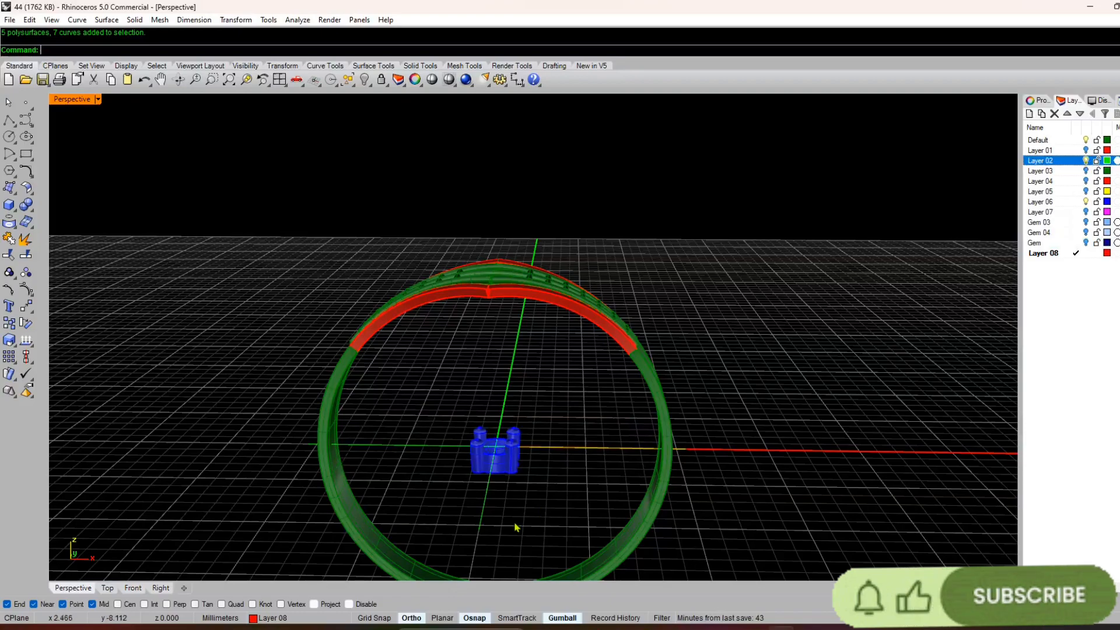
mouse_move(518, 528)
right_mouse_down()
mouse_move(525, 475)
mouse_move(516, 516)
right_mouse_up()
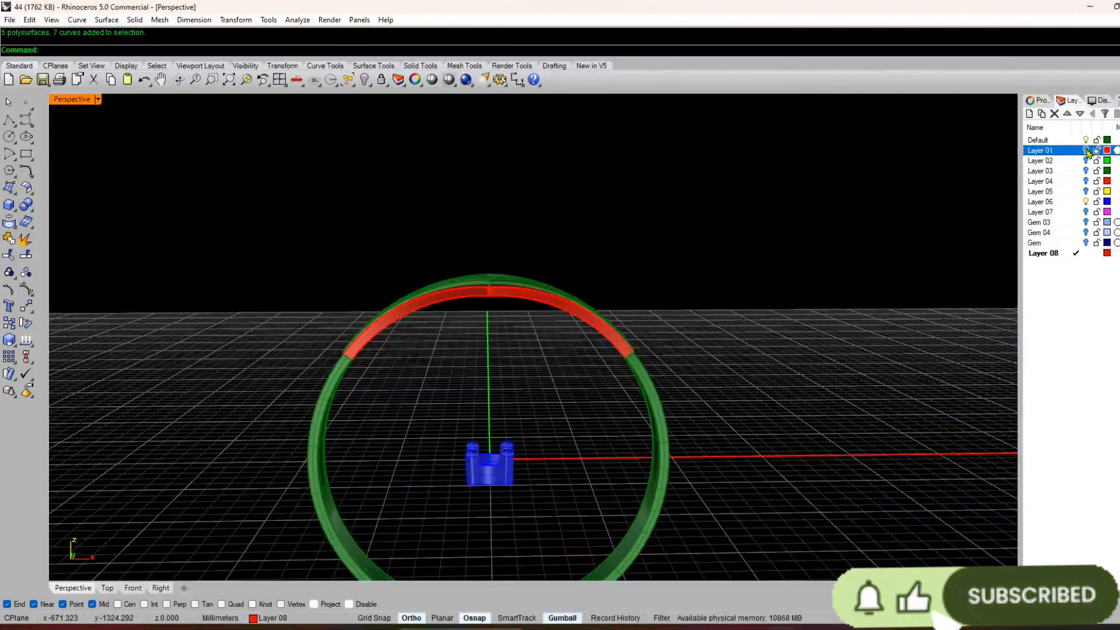
right_click_drag(350, 498, 380, 592)
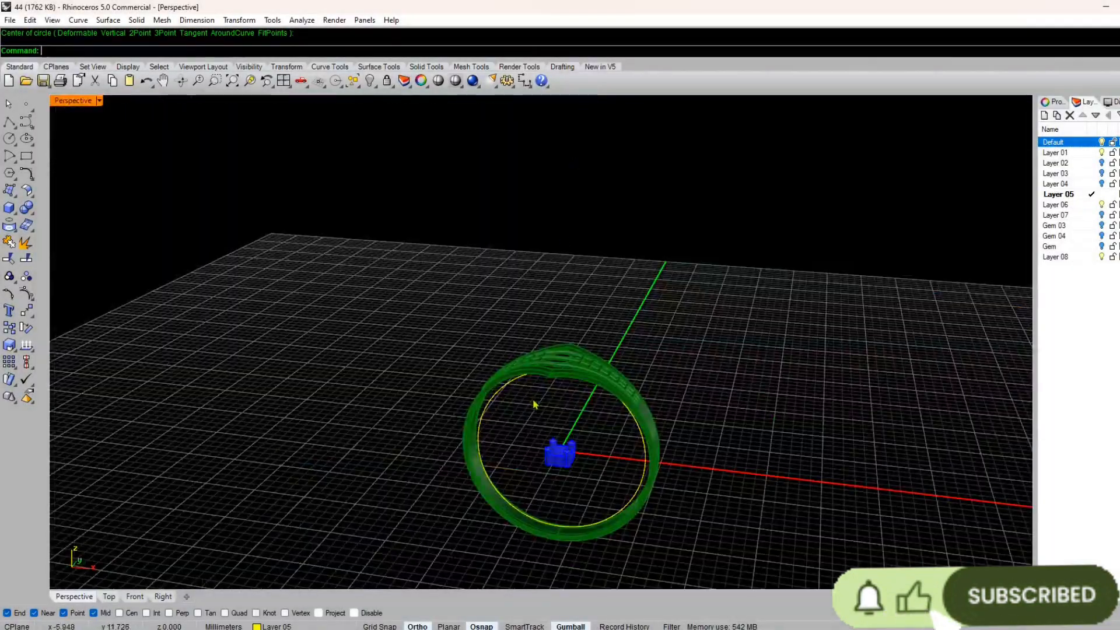
- Try raising the yellow circle inside the ring vertically and undo the move
right_click_drag(534, 401, 569, 370)
scroll(568, 370, "up", 7)
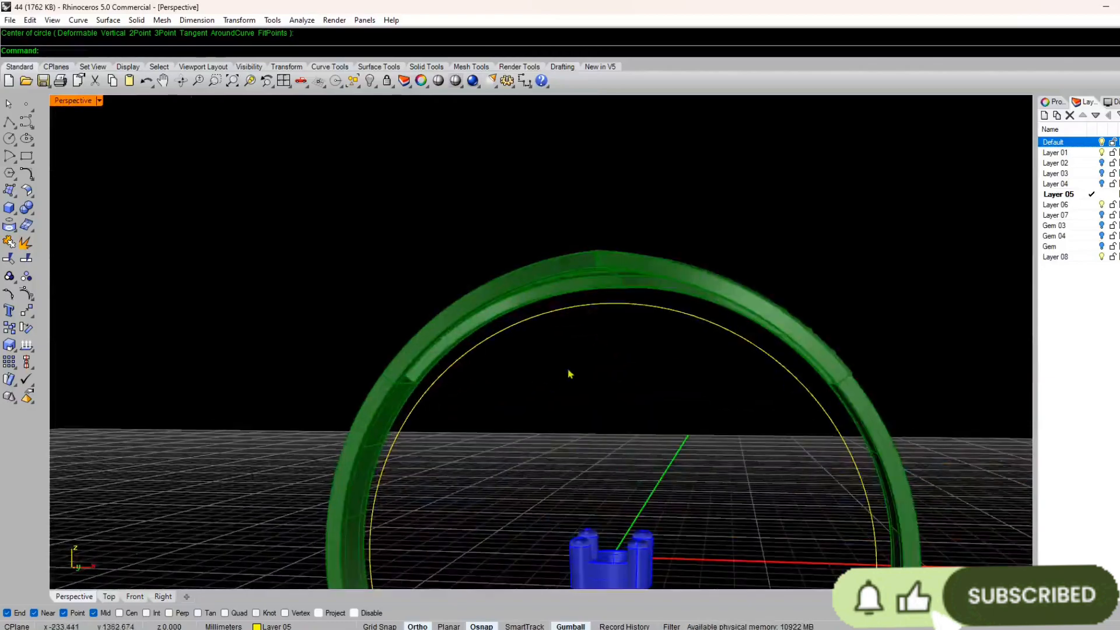
right_click_drag(490, 304, 515, 358)
scroll(516, 358, "down", 7)
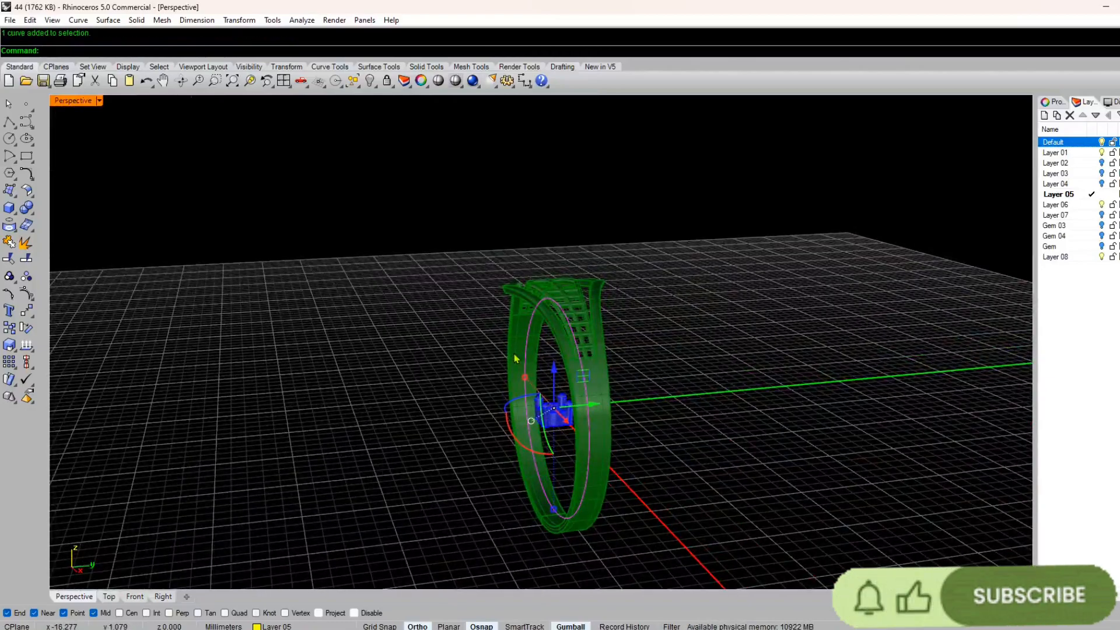
right_click_drag(400, 481, 531, 346)
scroll(531, 347, "up", 4)
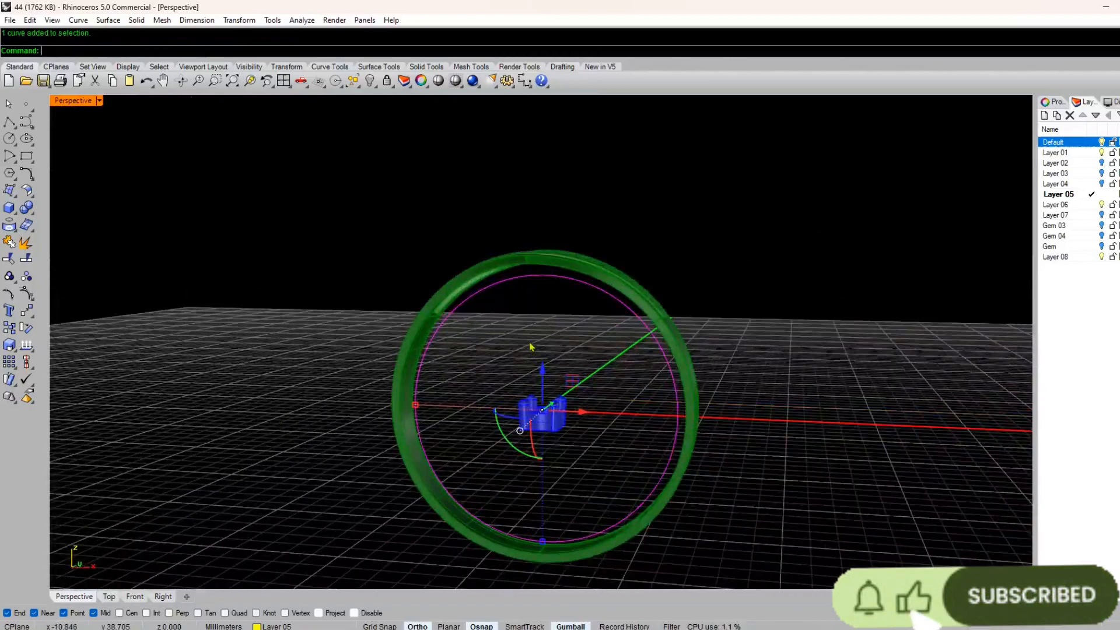
left_click_drag(540, 386, 529, 200)
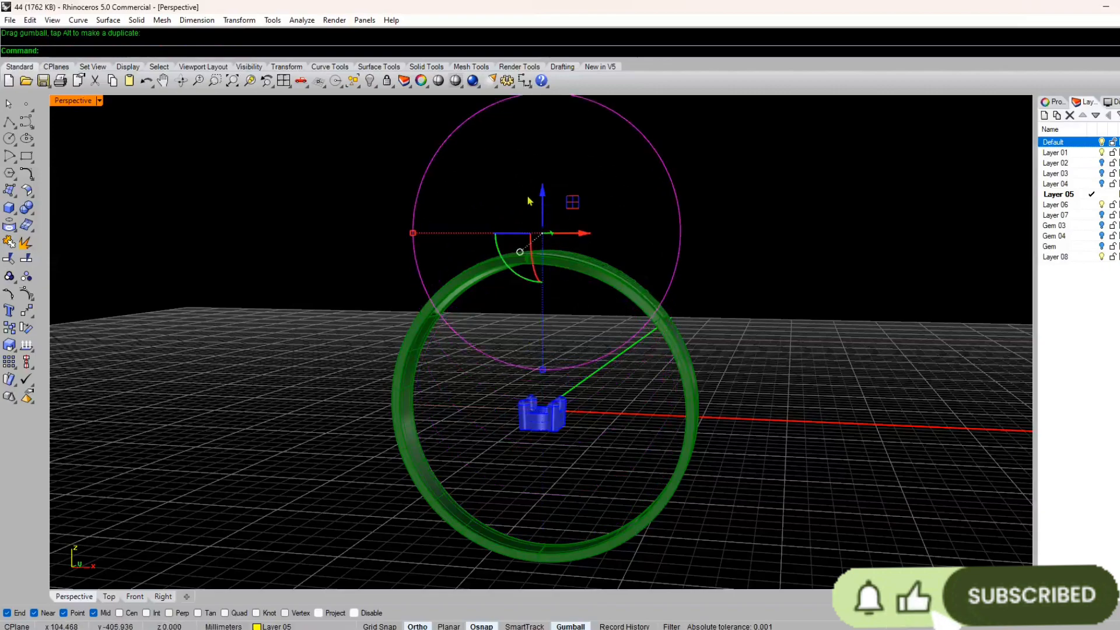
key("ctrl+z")
right_click_drag(569, 355, 516, 262)
scroll(516, 262, "up", 3)
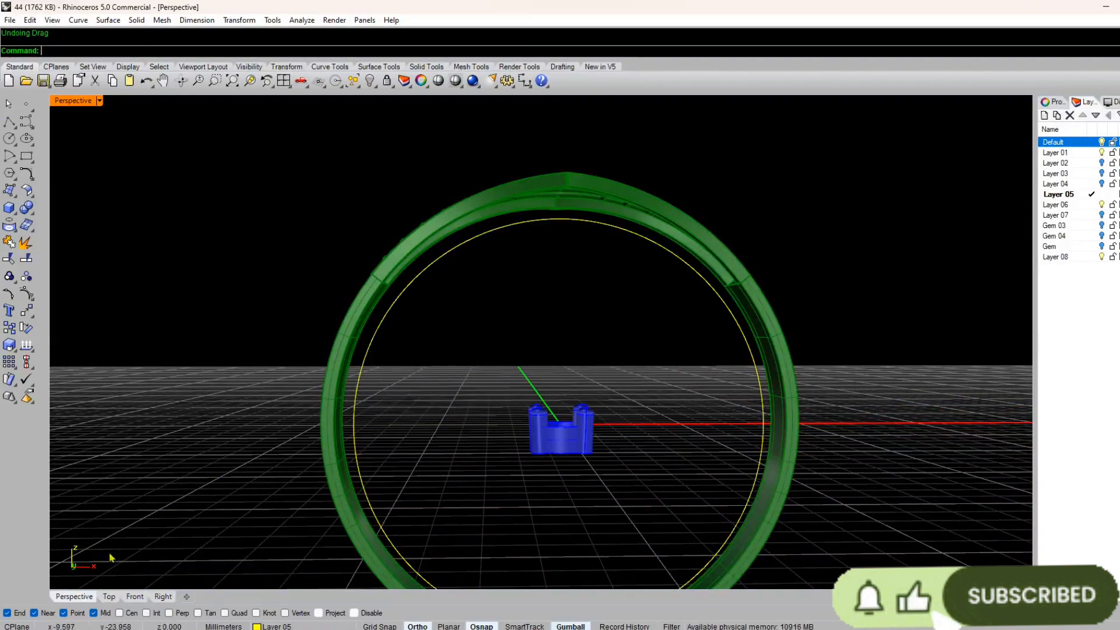
- In the four-view layout, raise the four-prong setting to the ring's top with its base at the yellow circle, and inspect it in Perspective
left_click(284, 81)
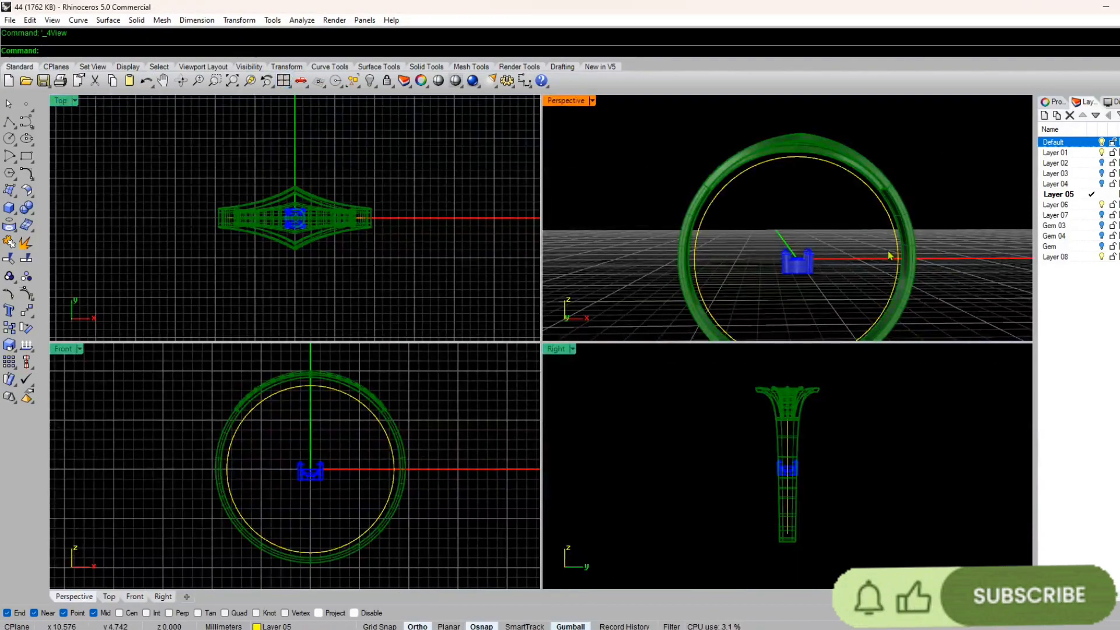
left_click(800, 262)
scroll(303, 471, "up", 5)
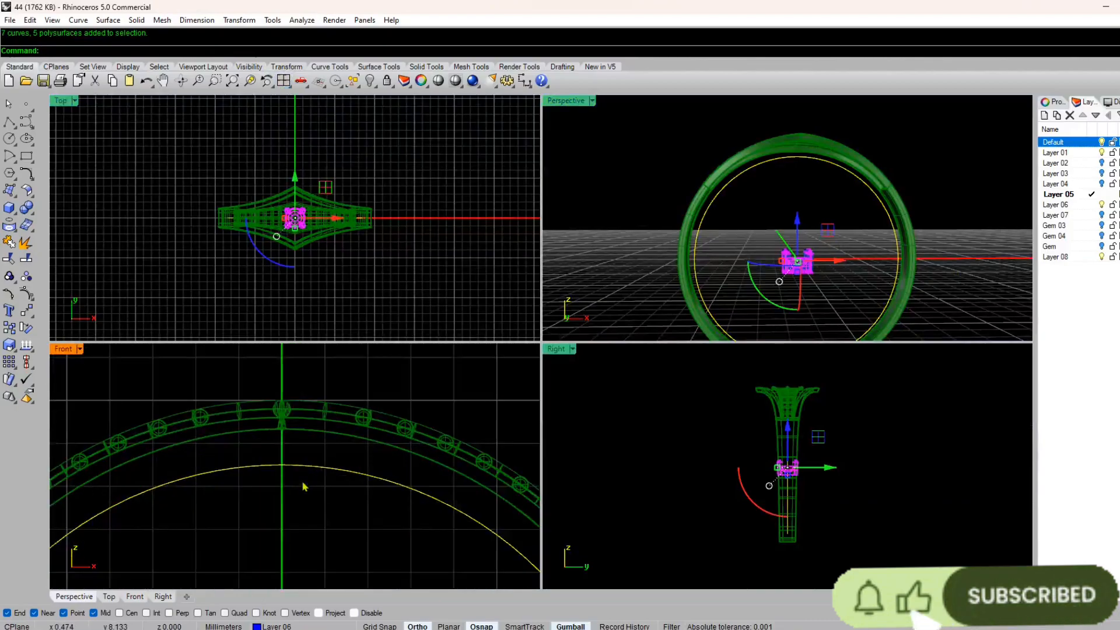
left_click_drag(307, 547, 300, 502)
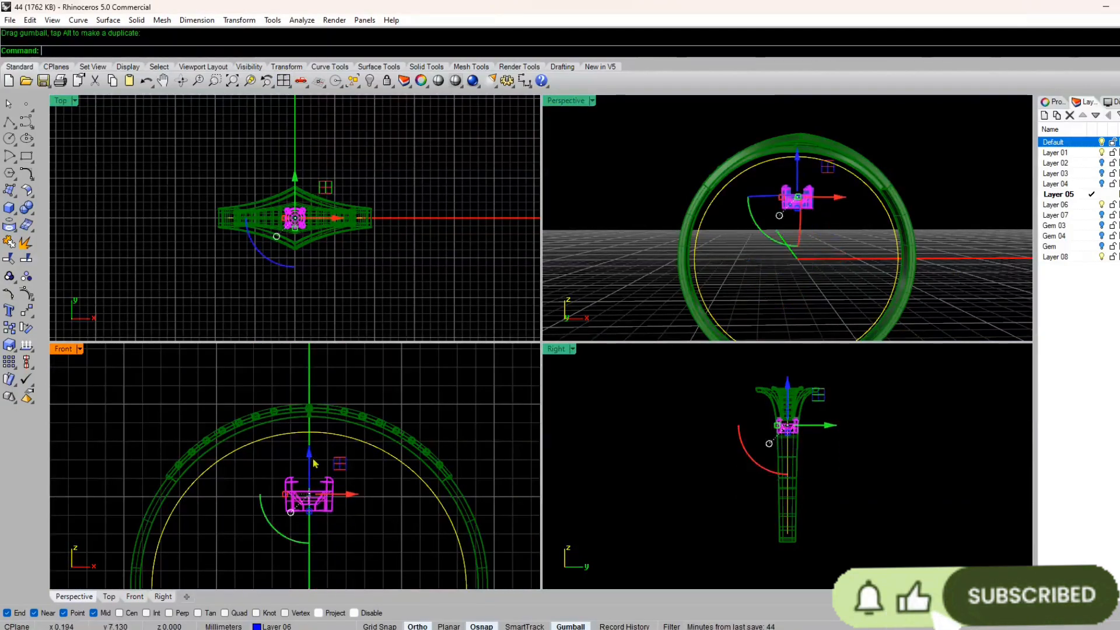
scroll(298, 503, "up", 2)
left_click_drag(303, 556, 313, 340)
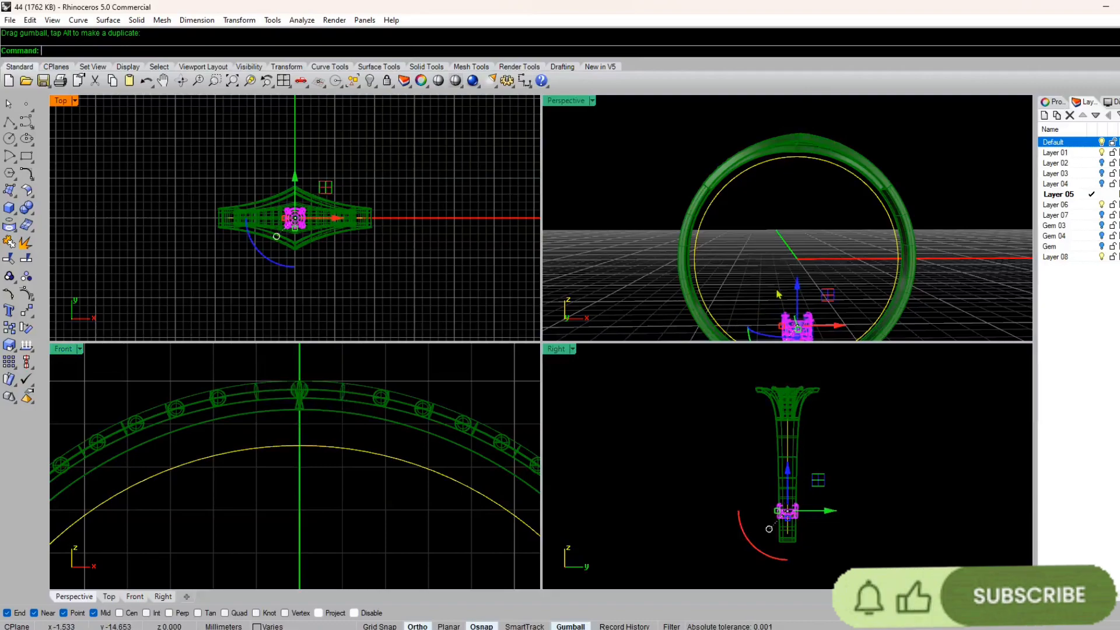
left_click_drag(798, 289, 789, 134)
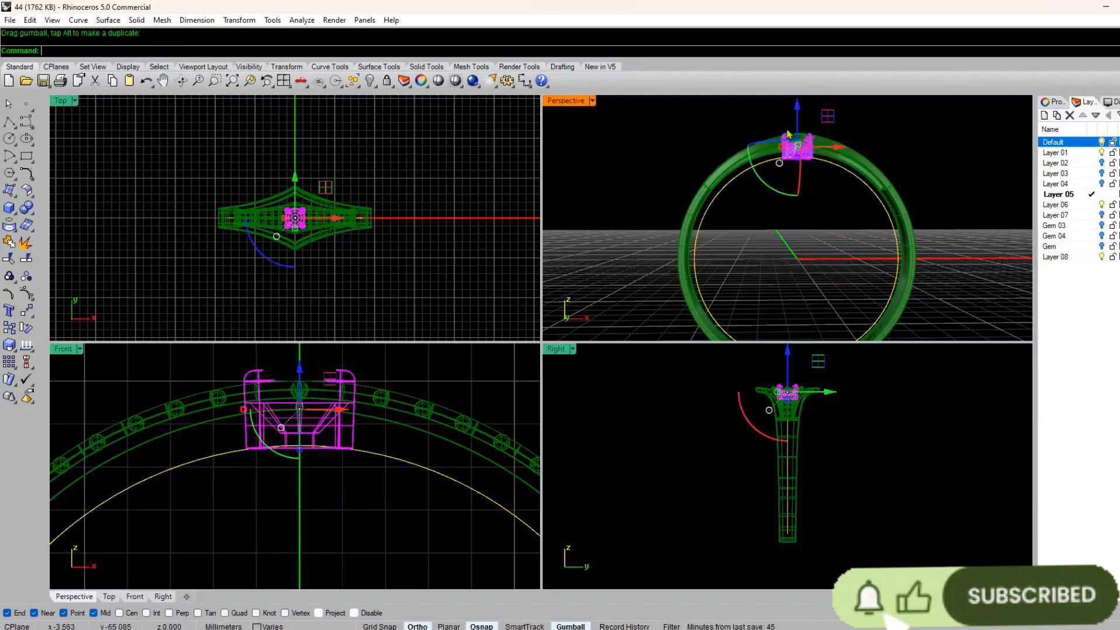
double_click(580, 102)
right_click_drag(440, 404, 595, 293)
scroll(580, 232, "up", 7)
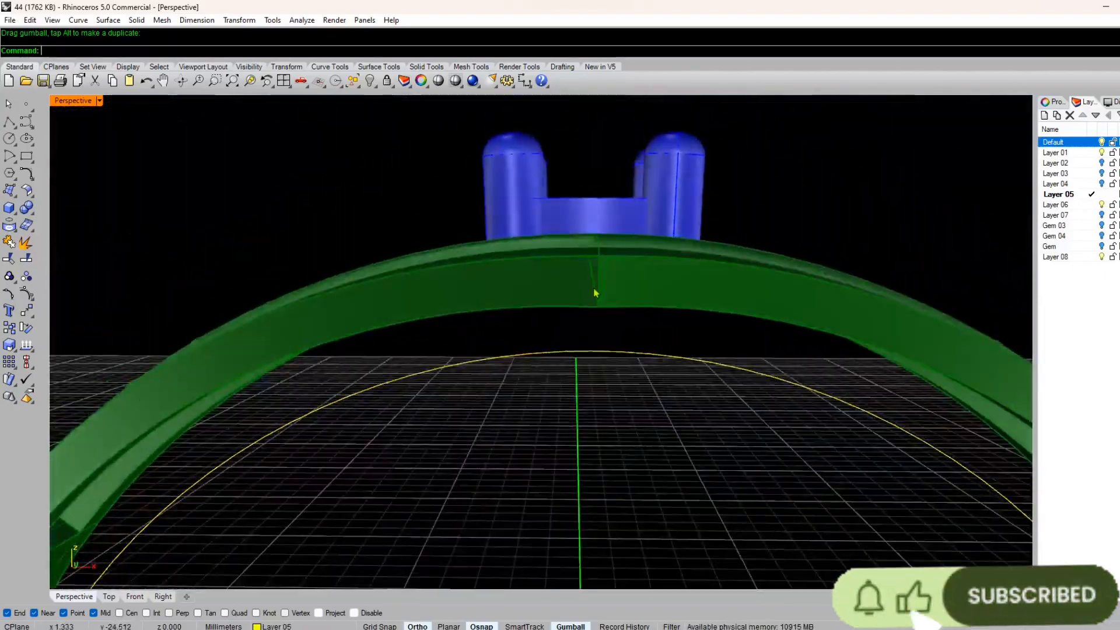
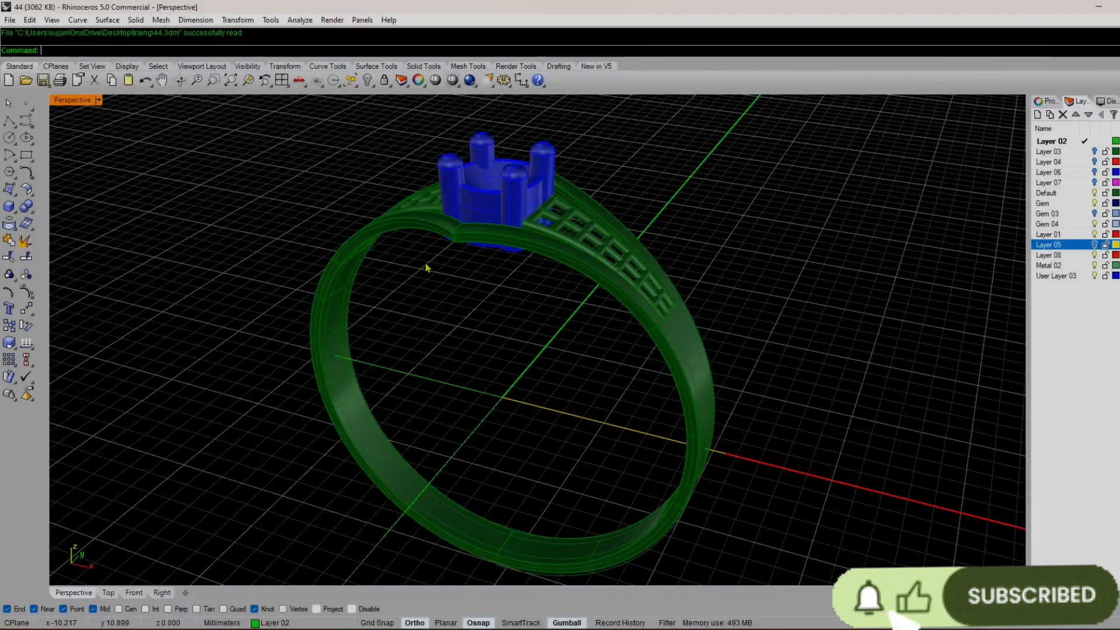
- Delete the two guide lines crossing at the ring's centre
right_click_drag(430, 265, 414, 320)
scroll(415, 320, "up", 5)
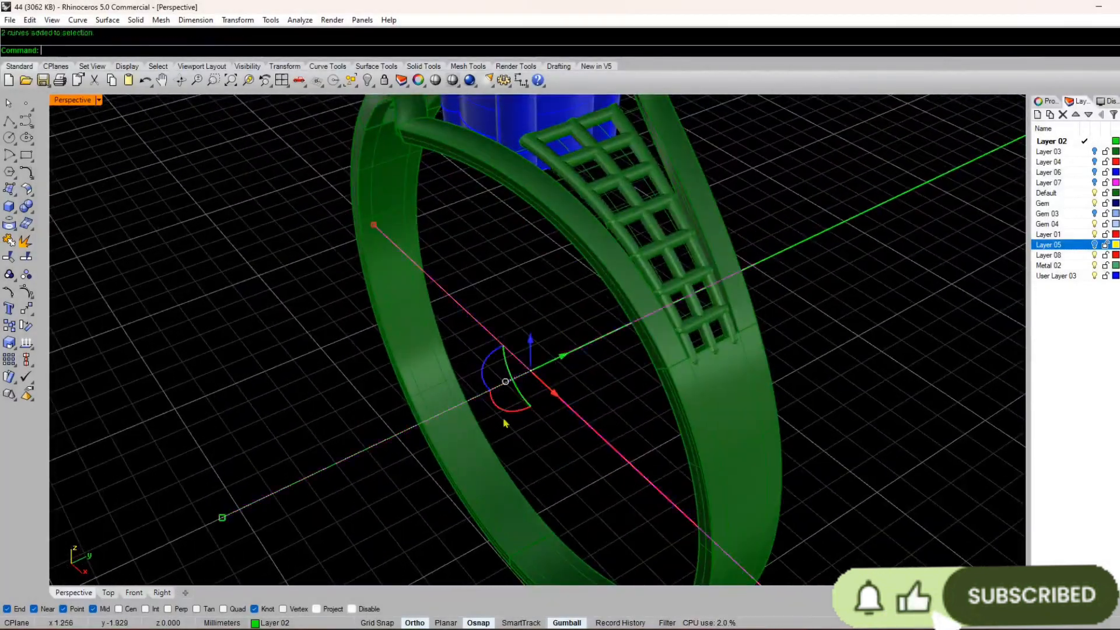
scroll(507, 415, "down", 6)
right_click_drag(507, 414, 277, 397)
scroll(583, 339, "up", 4)
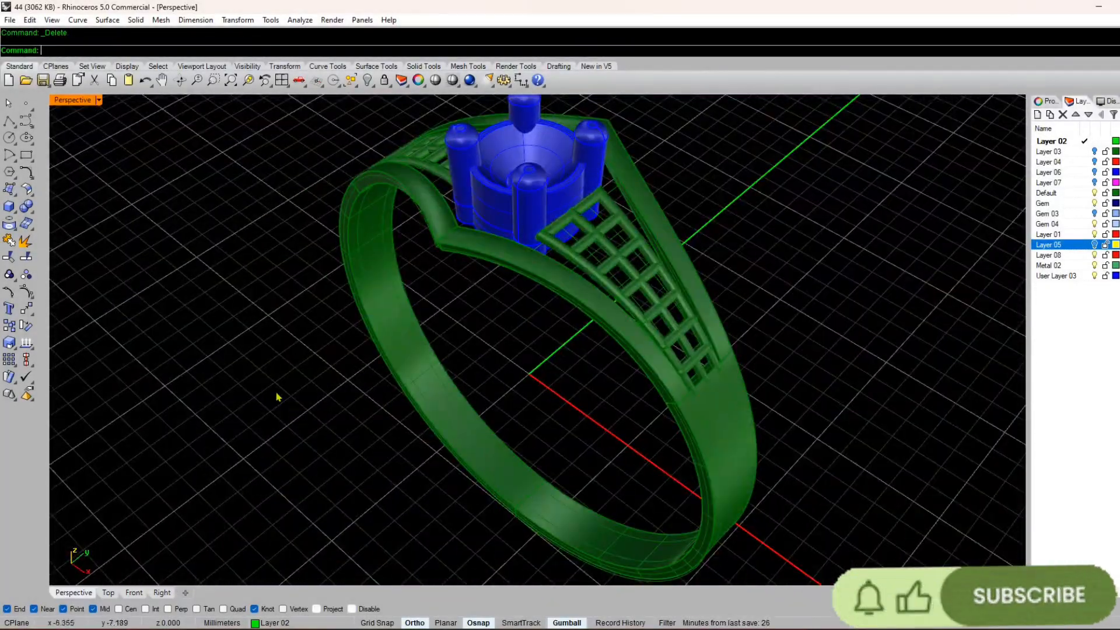
- Use DupEdge to pick the outer edges running around the front rim of the ring, including both sides of the notch
left_click(475, 252)
scroll(475, 252, "up", 5)
right_click_drag(467, 260, 490, 270)
scroll(549, 222, "up", 4)
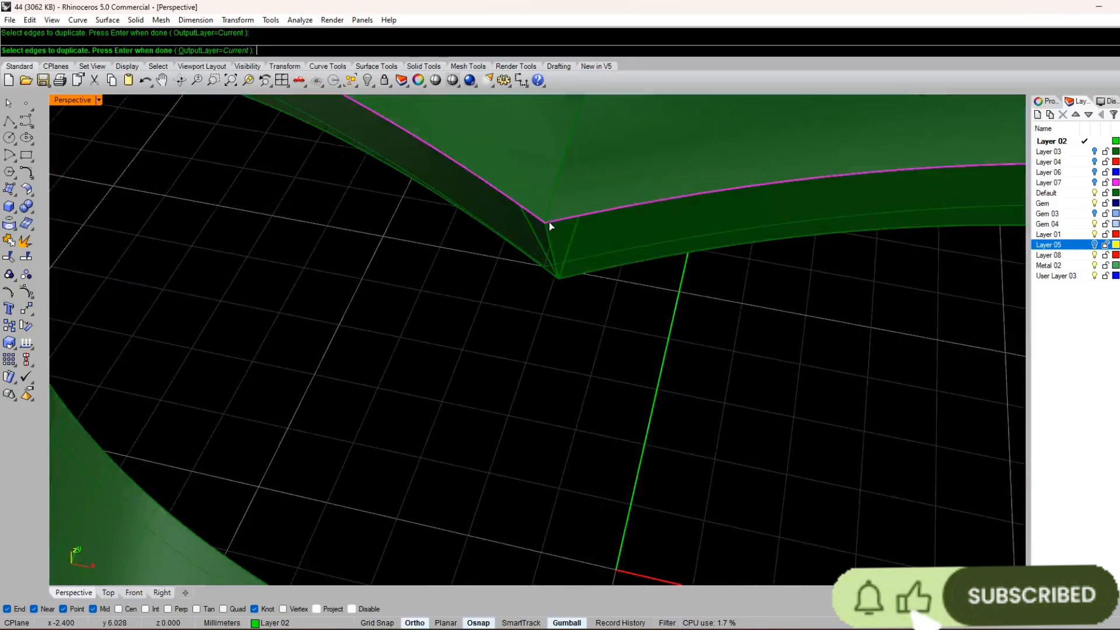
scroll(549, 221, "down", 9)
right_click_drag(398, 336, 508, 373)
left_click(505, 538)
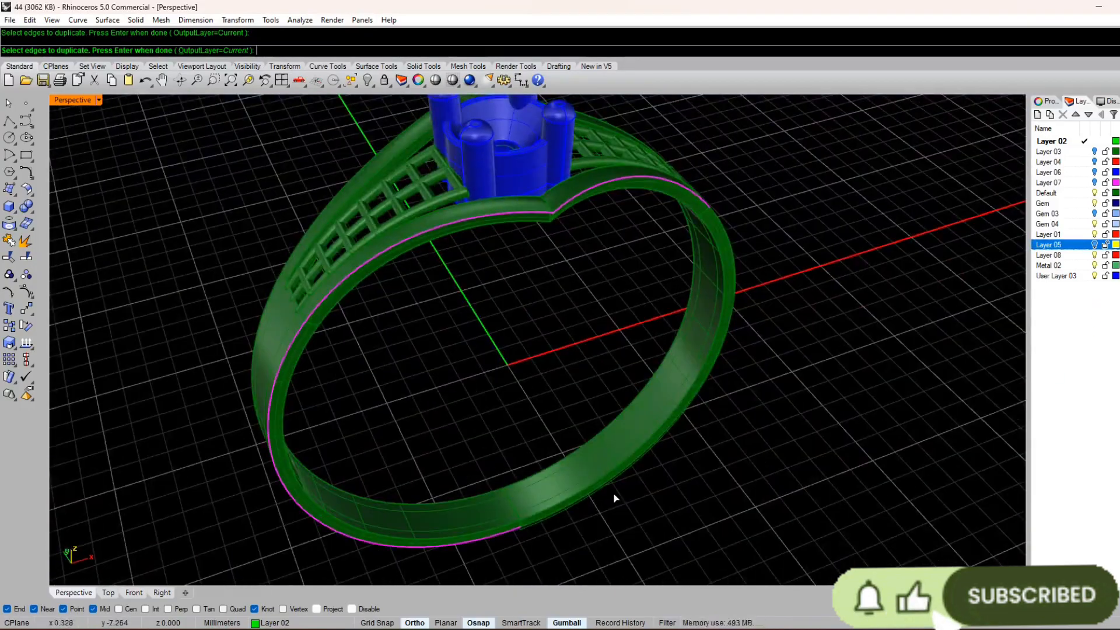
right_click_drag(615, 498, 502, 467)
scroll(741, 402, "up", 3)
left_click(755, 397)
scroll(702, 365, "down", 3)
- Add the outer edges around the ring's rear rim to the edges being duplicated
right_click_drag(702, 365, 647, 233)
scroll(536, 465, "up", 5)
scroll(537, 461, "down", 6)
right_click_drag(536, 461, 361, 409)
scroll(596, 125, "up", 3)
left_click(603, 282)
right_click_drag(603, 282, 645, 338)
scroll(645, 338, "down", 5)
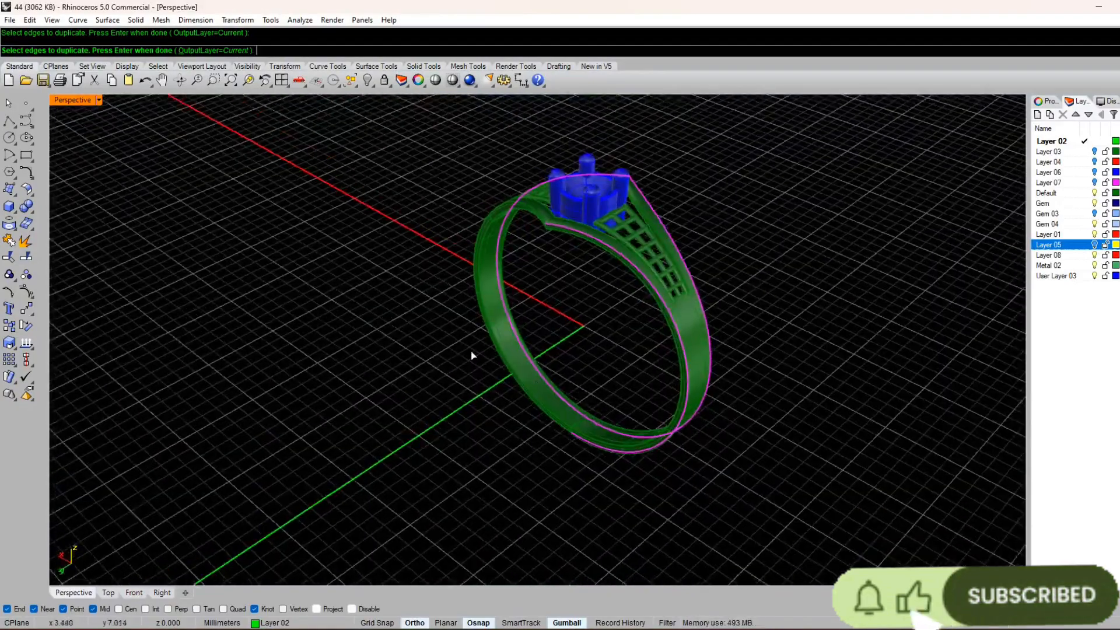
right_click_drag(470, 355, 468, 244)
scroll(429, 256, "up", 5)
left_click(472, 307)
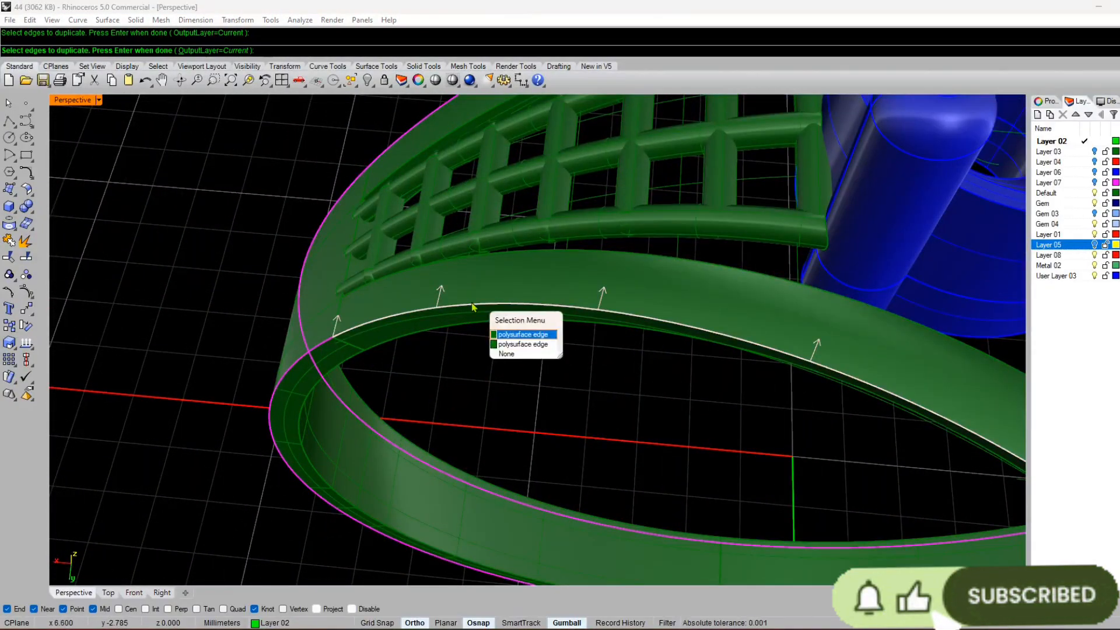
left_click(495, 346)
- Finish duplicating the rim edges and move the resulting curves to Layer 08
scroll(500, 362, "down", 5)
scroll(527, 370, "up", 4)
right_click_drag(528, 370, 648, 322)
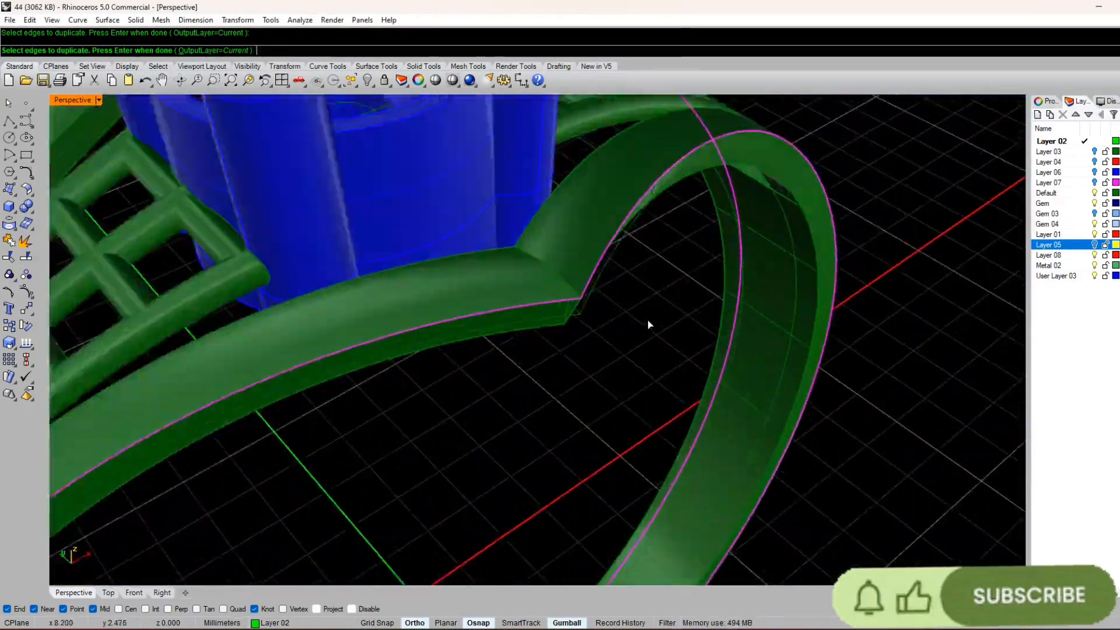
scroll(648, 321, "up", 2)
scroll(647, 321, "down", 5)
key("Return")
left_click(274, 623)
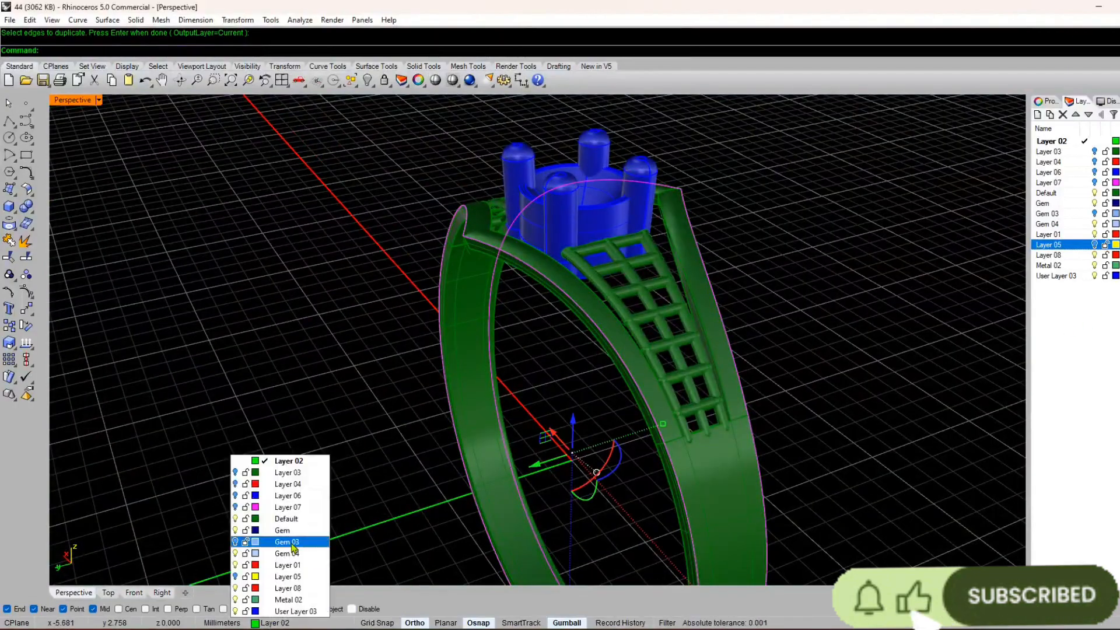
left_click(280, 588)
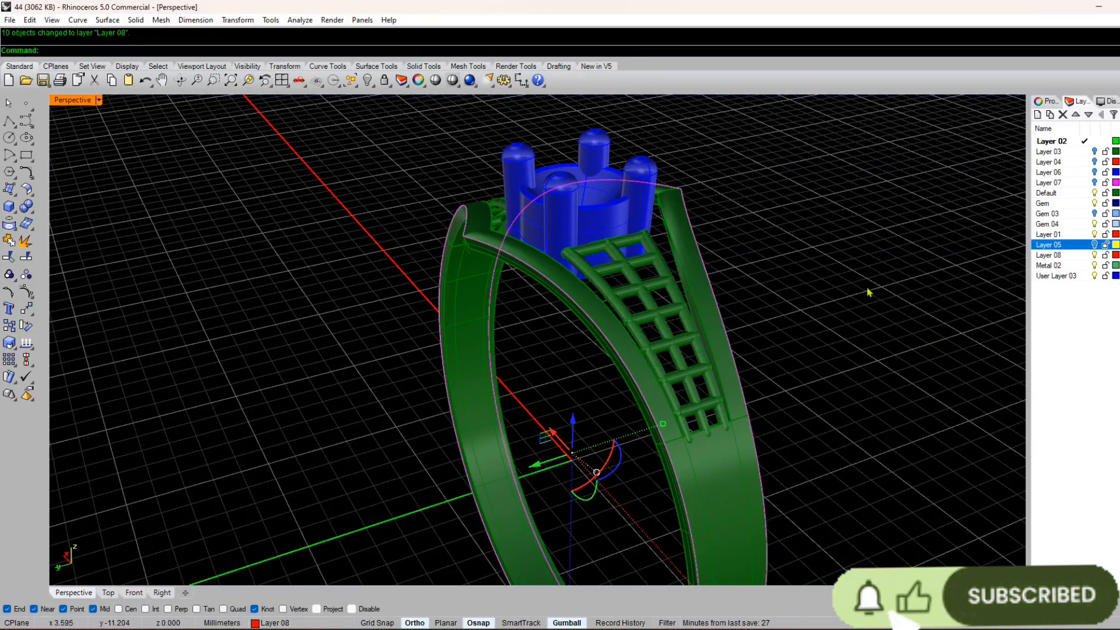
- Isolate the duplicated rim curves on Layer 08, join them, and delete the rear curve
left_click(1095, 151)
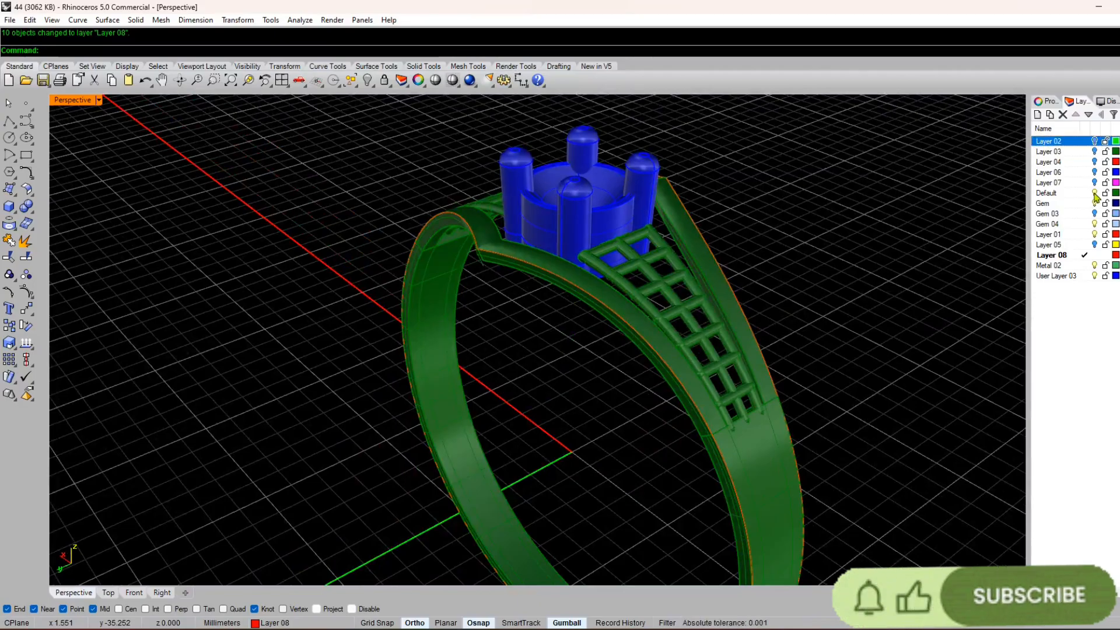
left_click(1095, 193)
left_click(1095, 276)
right_click_drag(759, 260, 496, 290)
scroll(496, 290, "down", 5)
key("ctrl+a")
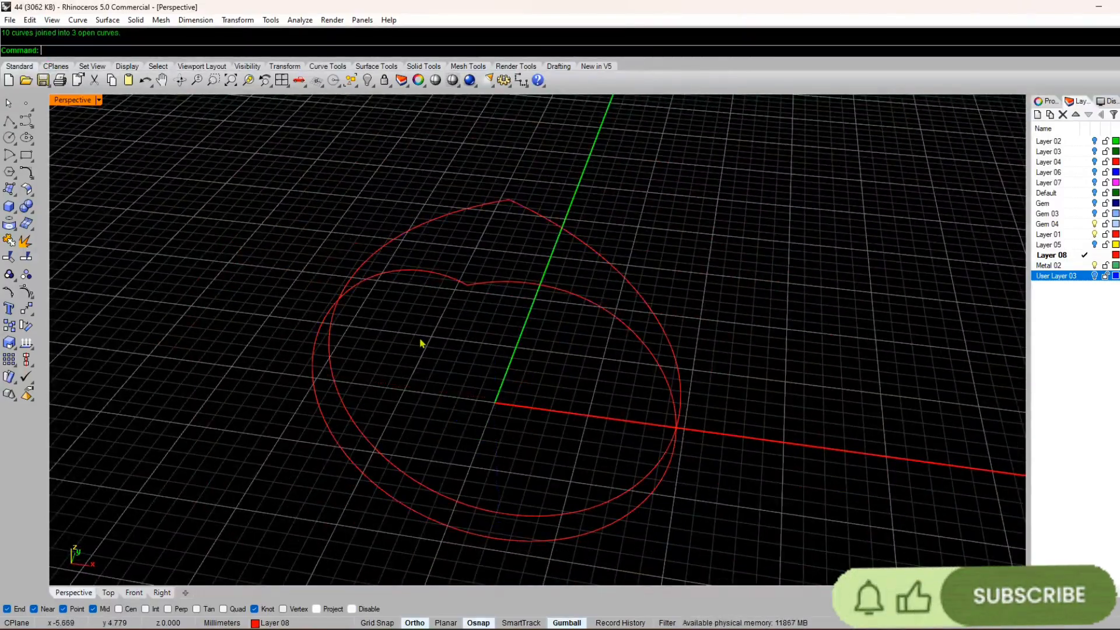
right_click_drag(511, 201, 522, 280)
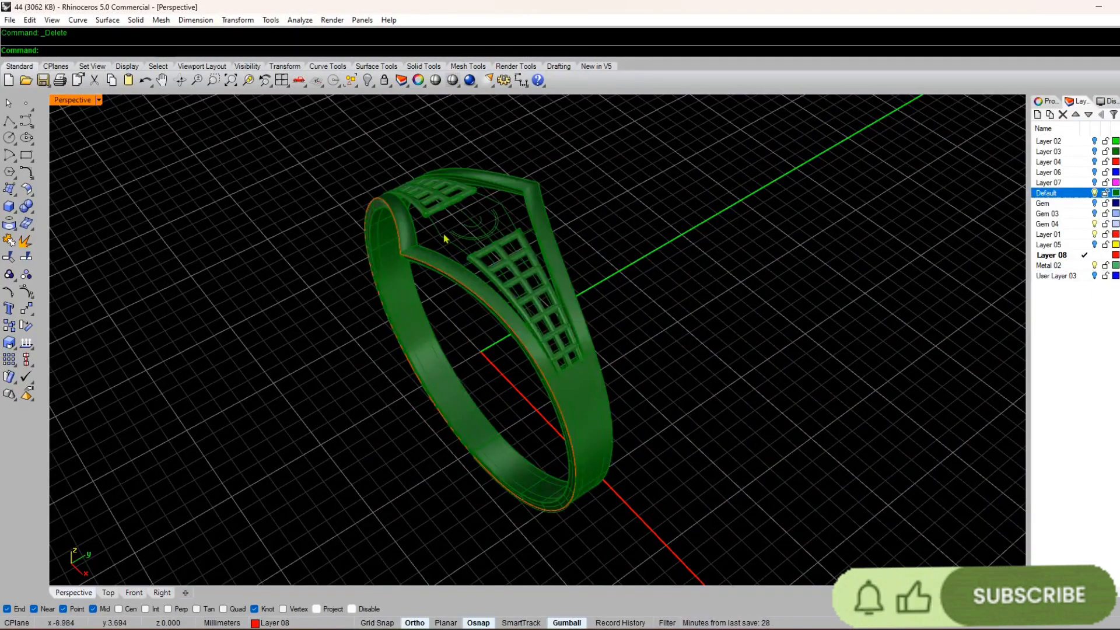
- Ungroup the ring parts and delete the rear shoulder rail
right_click_drag(525, 291, 576, 219)
scroll(552, 163, "up", 5)
left_click(573, 235)
key("ctrl+shift+g")
left_click(543, 265)
key("Delete")
- In the Top view, rotate a copy of the front shoulder rail 180° about the origin to form the rear rail
scroll(543, 265, "down", 5)
scroll(575, 219, "up", 5)
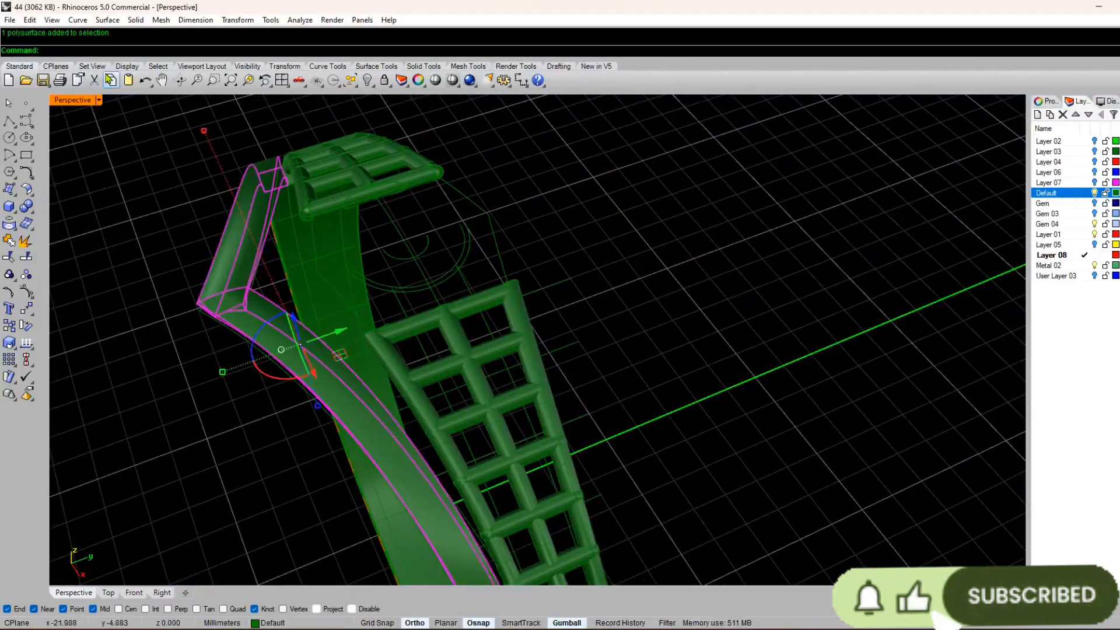
double_click(71, 105)
double_click(61, 101)
right_click_drag(485, 333, 445, 313)
scroll(671, 502, "up", 8)
right_click_drag(671, 502, 605, 461)
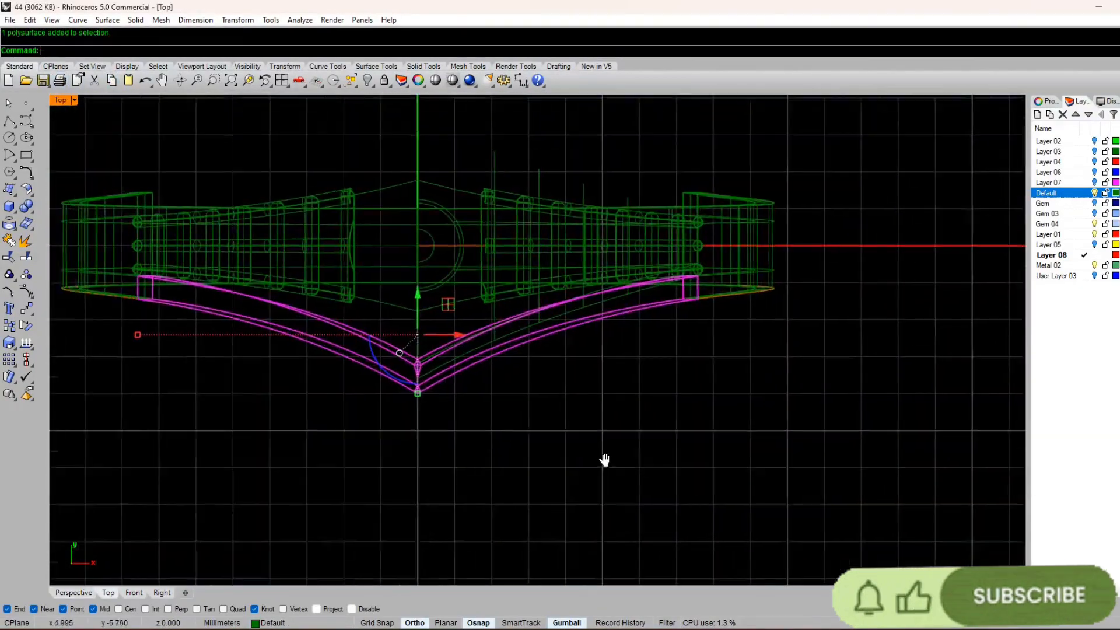
scroll(605, 458, "down", 2)
type("ro")
key("Return")
type("0")
key("Return")
left_click(125, 51)
left_click(493, 533)
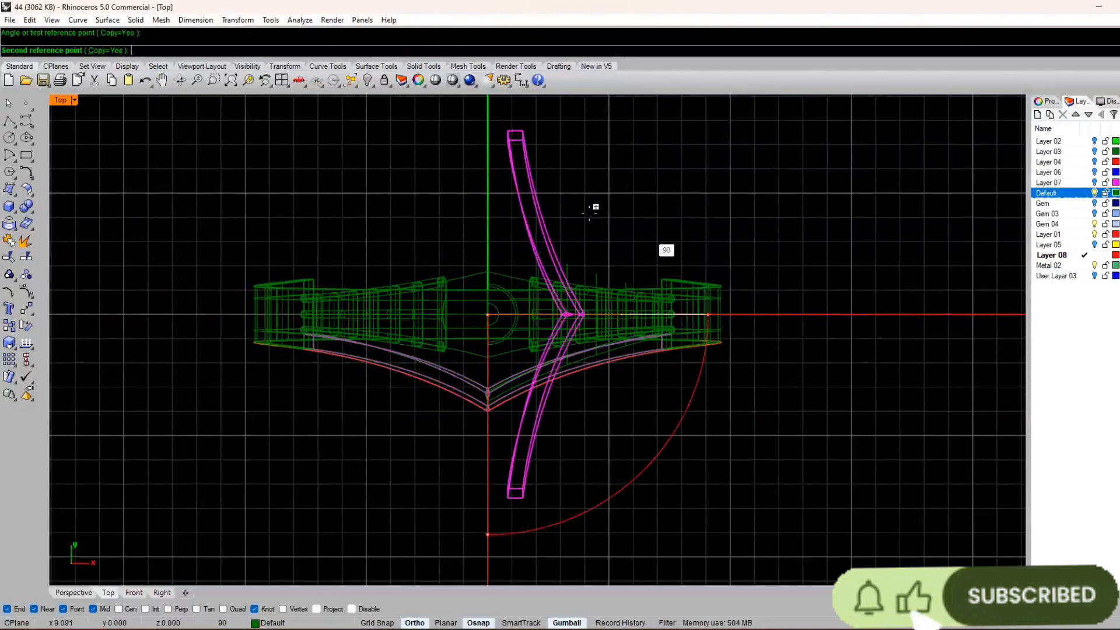
left_click(566, 123)
left_click(73, 592)
right_click_drag(475, 212, 849, 302)
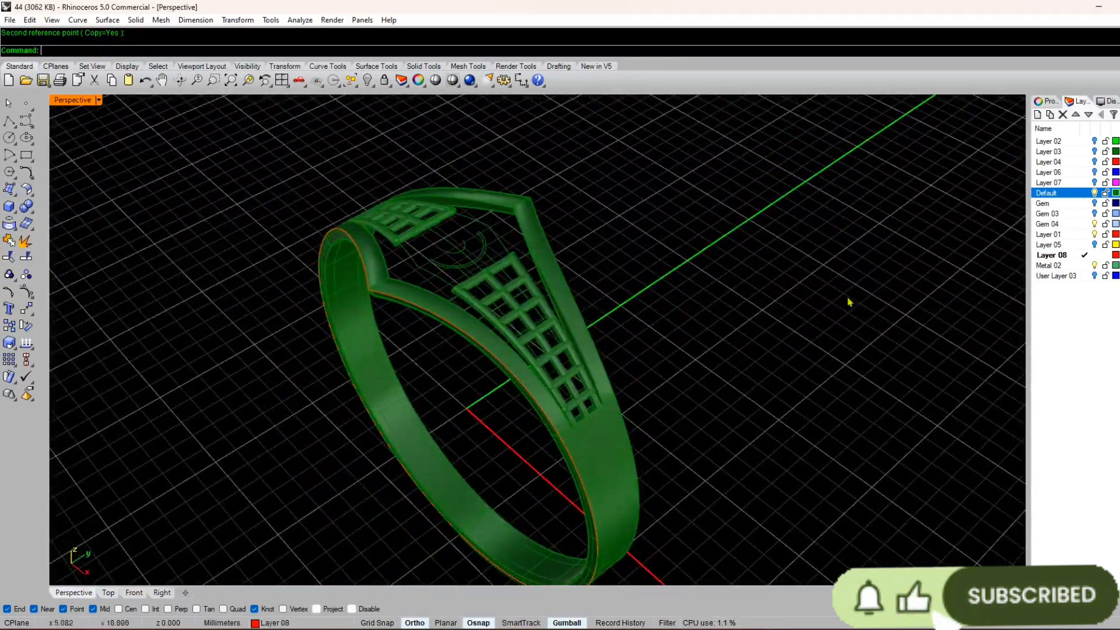
- Hide the Default layer and check User Layer 03 and Layers 06, 04, 03 and 05 for the finger-hole cylinder
left_click(1095, 193)
right_click_drag(465, 501, 588, 342)
left_click(1096, 276)
left_click(1095, 276)
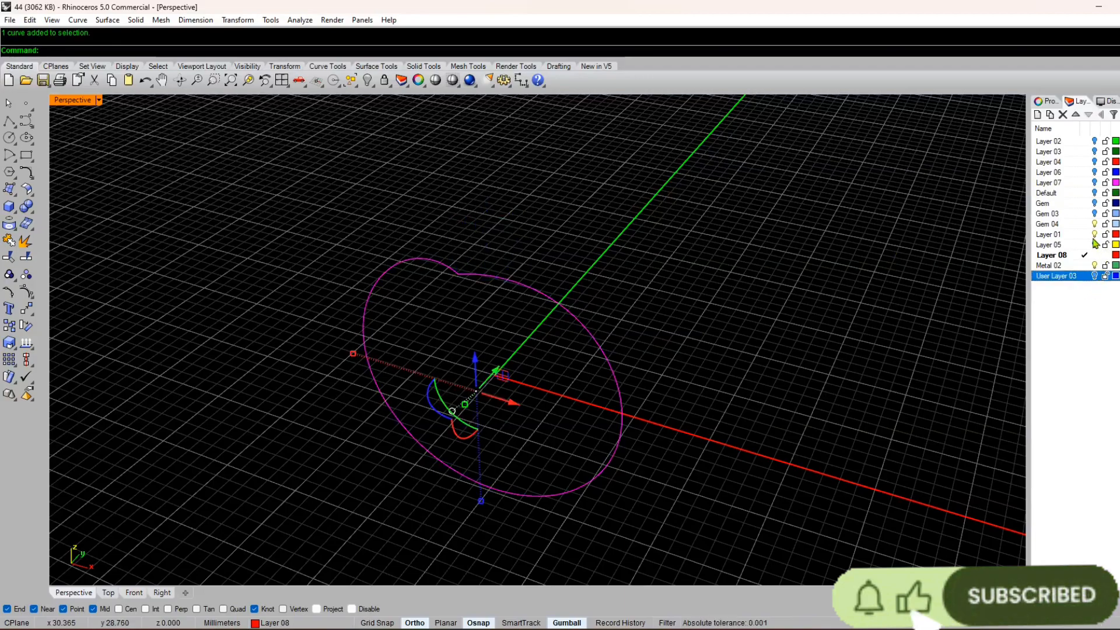
left_click(1095, 193)
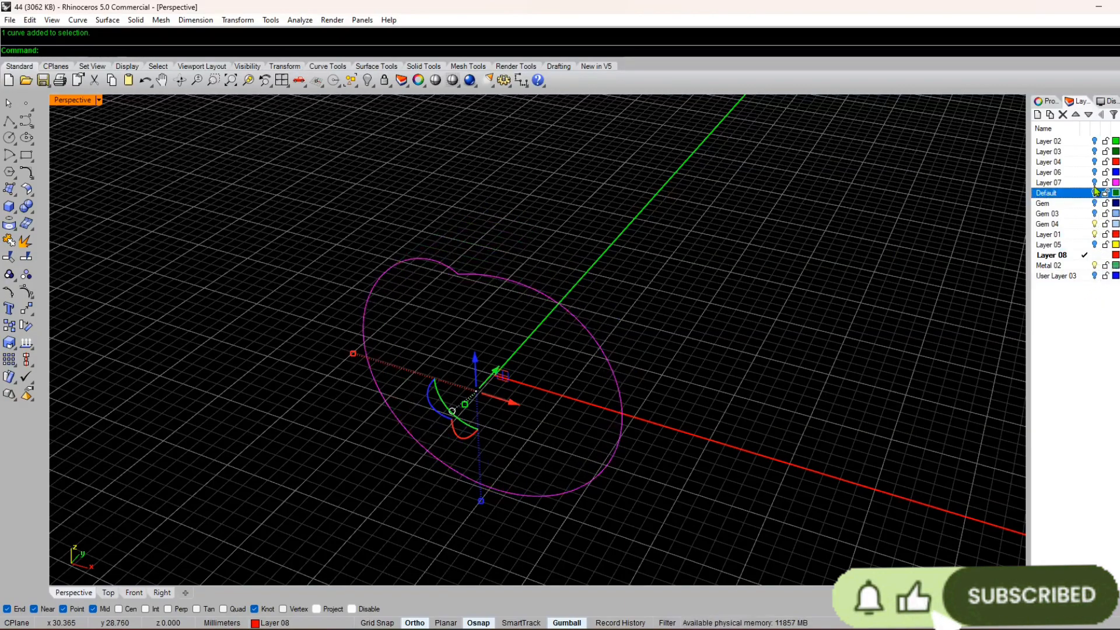
left_click(1096, 173)
left_click(1095, 162)
left_click(1094, 163)
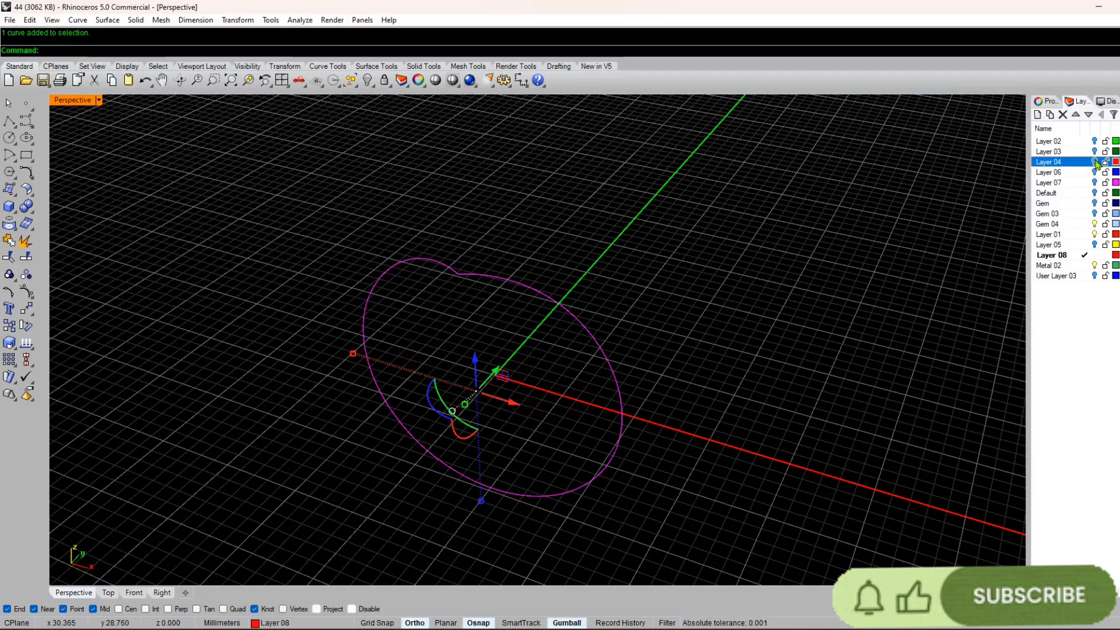
left_click(1094, 152)
left_click(1094, 151)
left_click(1094, 245)
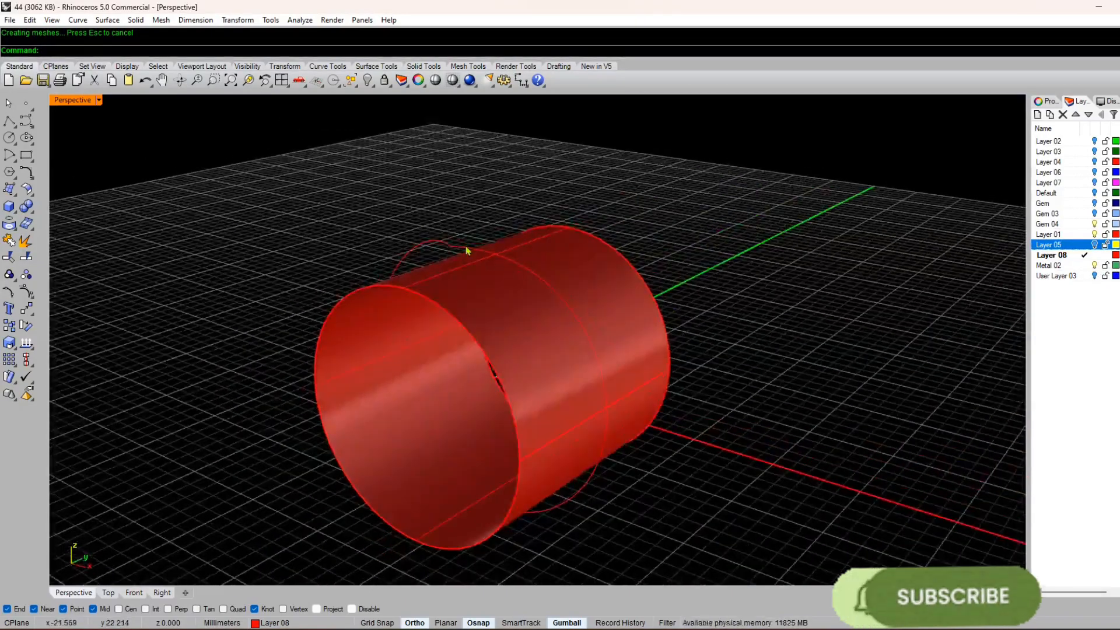
- Pull the front rim curve onto the red cylinder and move the cylinder to the hidden Metal 02 layer
left_click(464, 248)
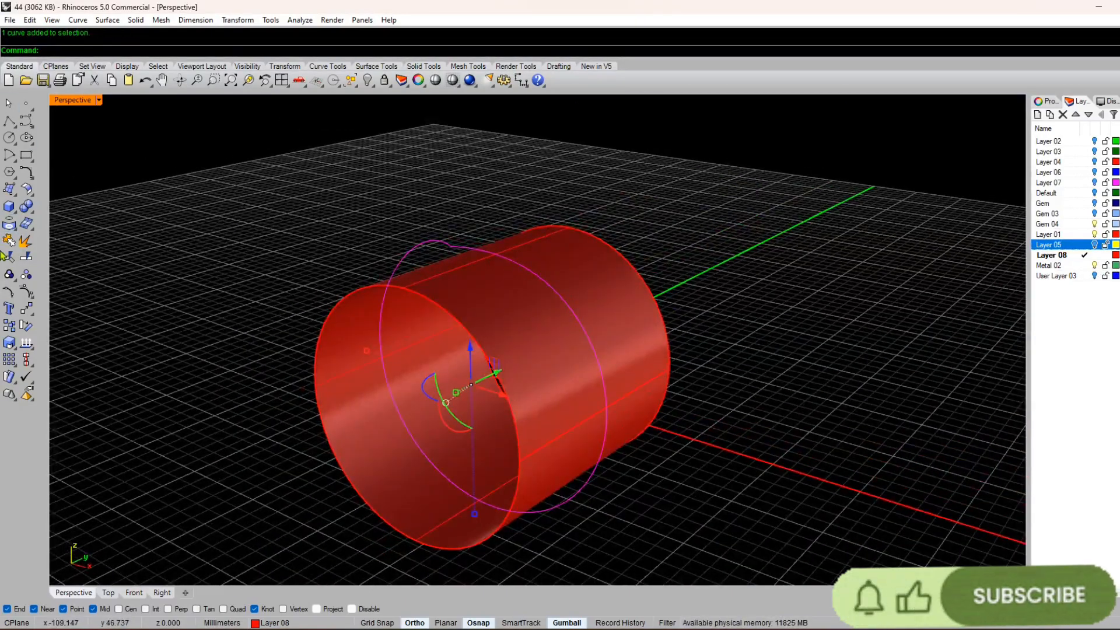
left_click(9, 223)
left_click(42, 233)
left_click(463, 290)
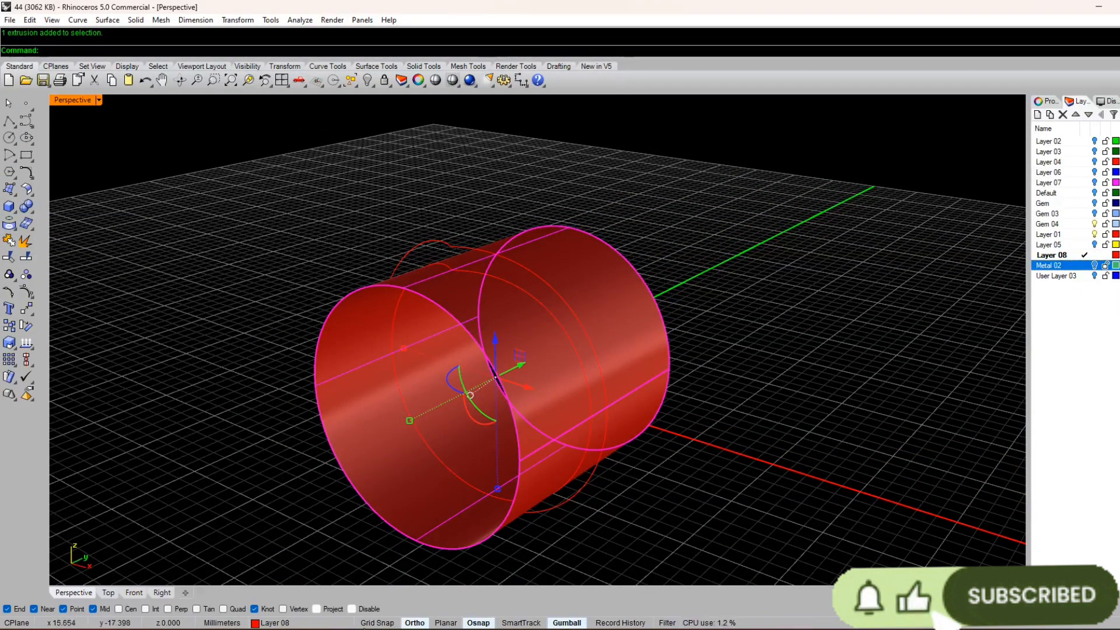
left_click(279, 623)
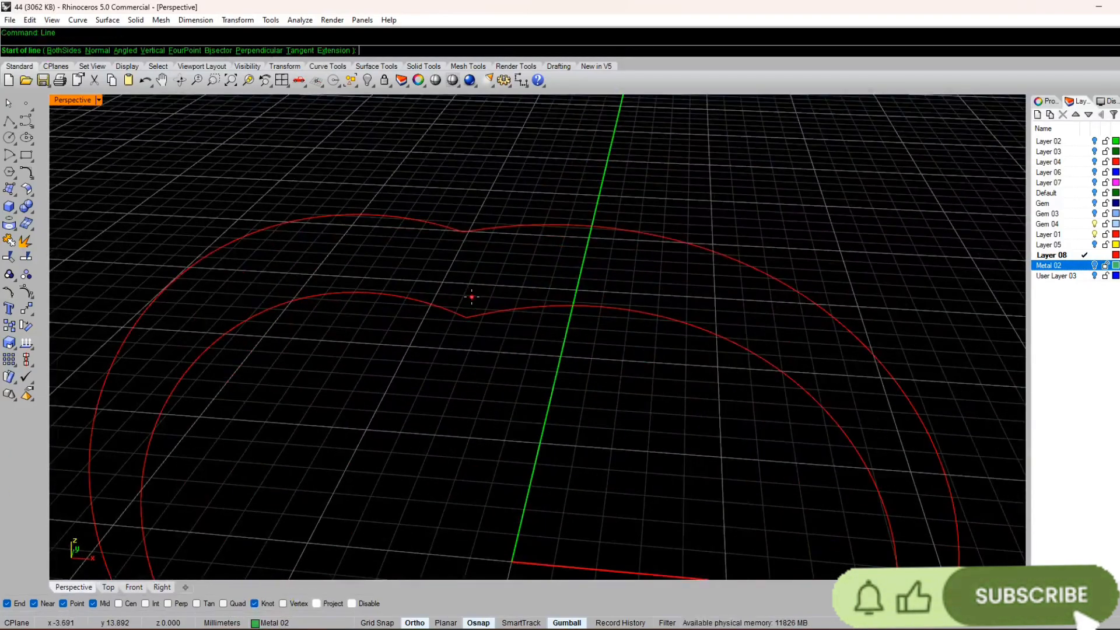
- Draw a line joining the notch points of the inner and outer rim curves
left_click(466, 318)
left_click(465, 233)
right_click_drag(464, 242, 487, 321)
- Sweep the notch line along the inner and outer rim curves with Sweep 2 Rails to surface the right half
left_click(109, 21)
left_click(139, 75)
left_click(496, 331)
left_click(490, 273)
left_click(466, 310)
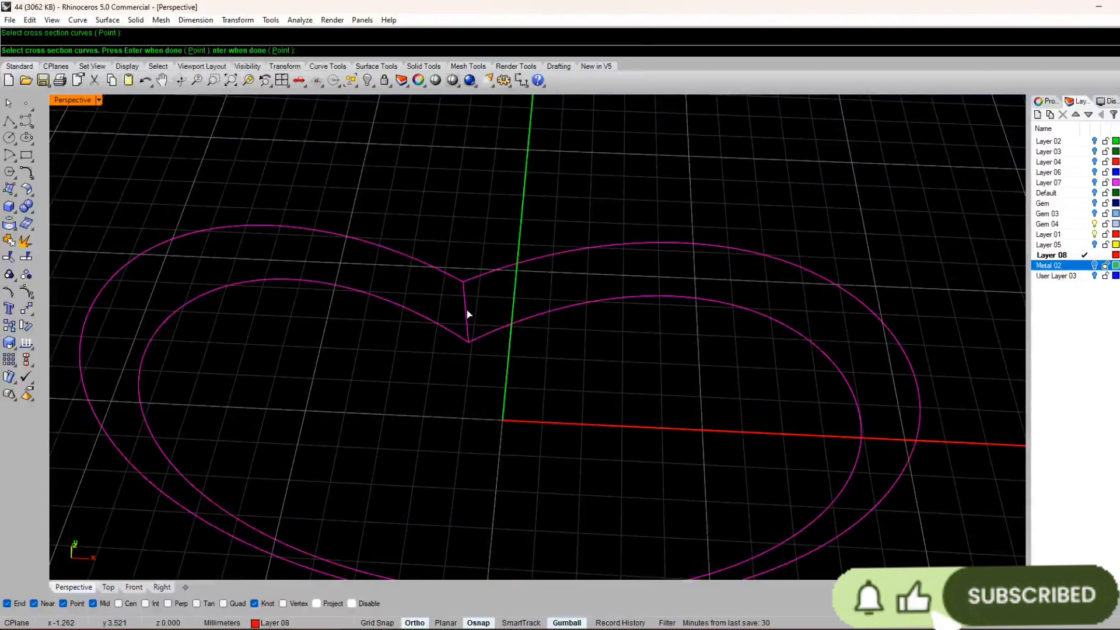
key("Return")
key("Return")
- Repeat Sweep 2 Rails with the same notch line to surface the left half of the front rim
key("Return")
left_click(448, 329)
left_click(430, 265)
left_click(464, 315)
key("Return")
key("Return")
key("Return")
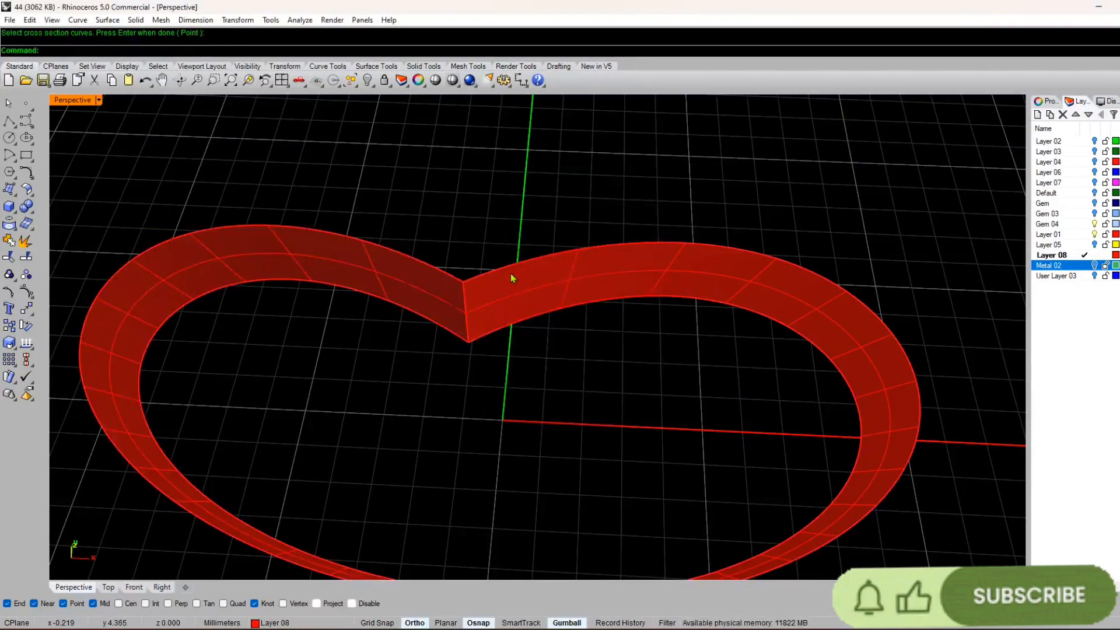
- Join the two swept rim halves into one polysurface
scroll(510, 274, "down", 6)
right_click_drag(510, 274, 493, 391)
scroll(513, 292, "up", 6)
left_click(508, 232)
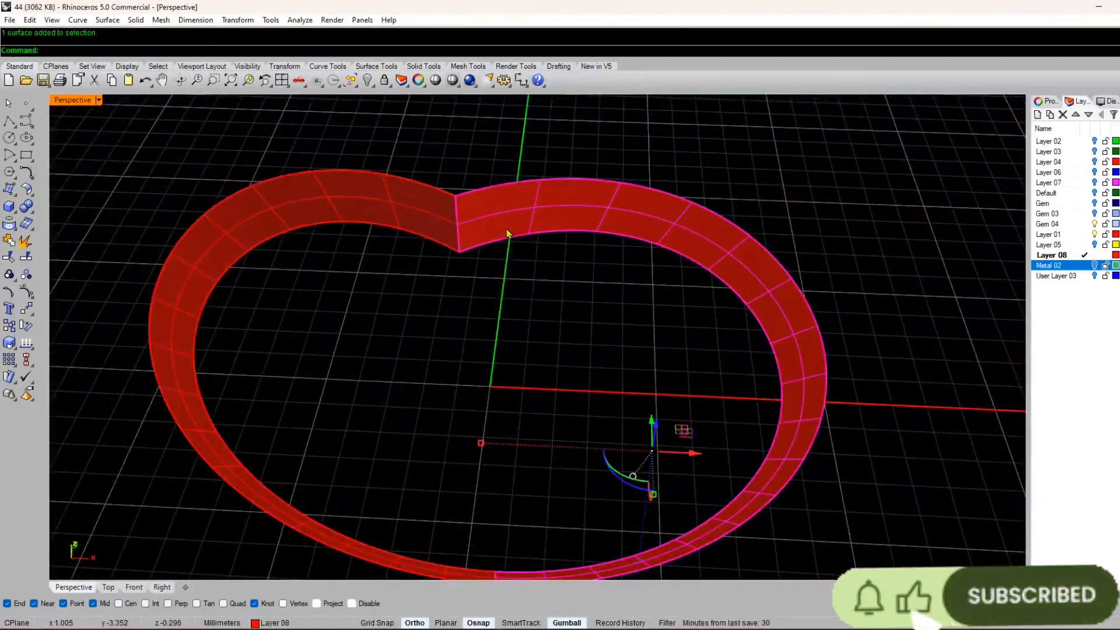
left_click(428, 218, "shift")
key("ctrl+j")
- Show the Default layer and check the fit of the new rim surface against the ring
scroll(388, 397, "down", 6)
right_click_drag(388, 397, 274, 338)
left_click(1095, 152)
left_click(1095, 152)
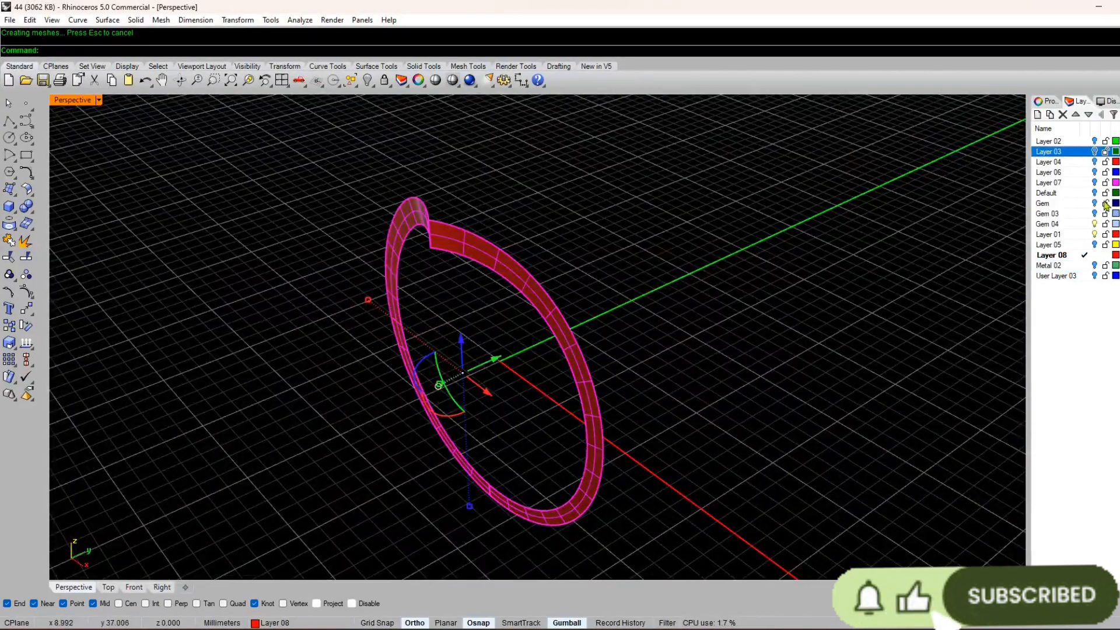
left_click(1095, 193)
key("Escape")
scroll(443, 265, "up", 4)
right_click_drag(443, 265, 490, 234)
scroll(490, 233, "down", 4)
- In the Top view, rotate a copy of the front rim surface 180° about the origin, and inspect both in Perspective
left_click(490, 235)
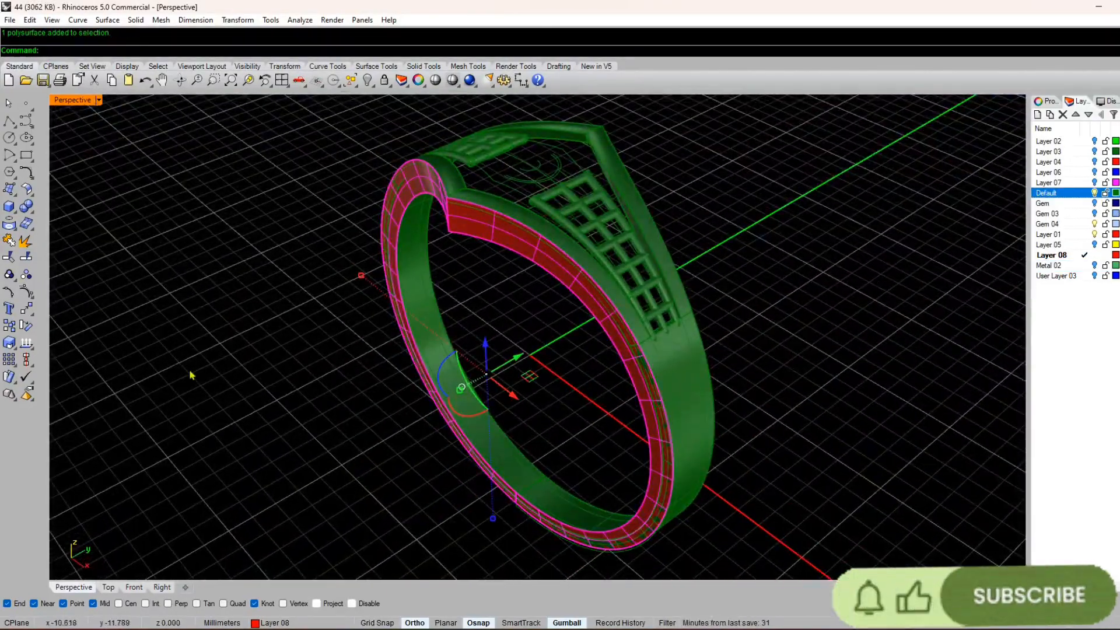
key("ctrl+F1")
left_click(237, 20)
left_click(256, 73)
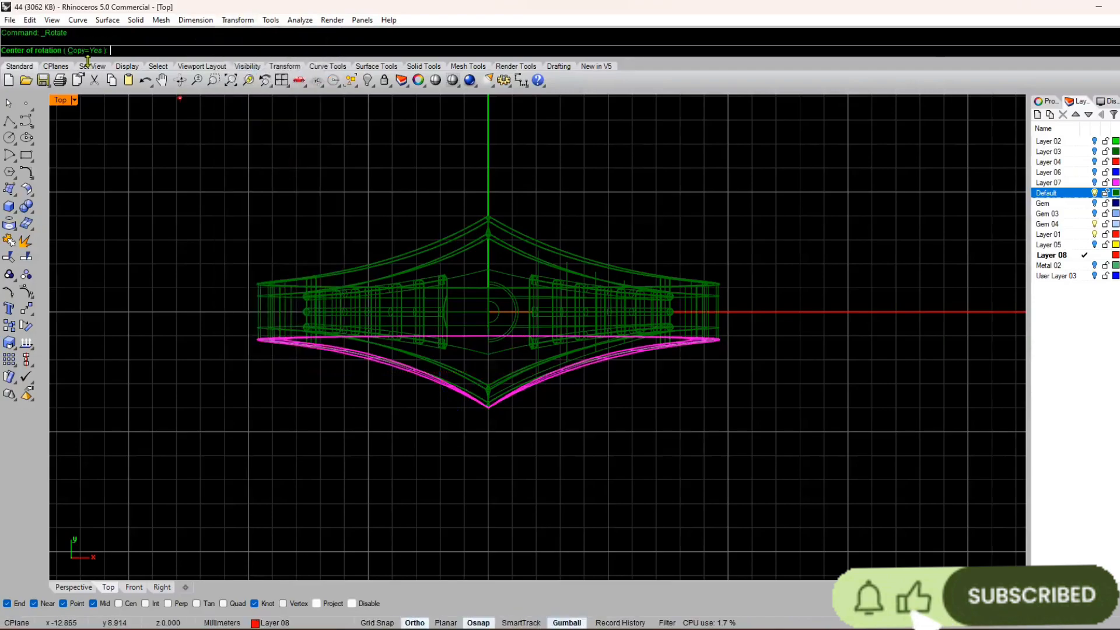
type("0")
key("Return")
left_click(846, 325)
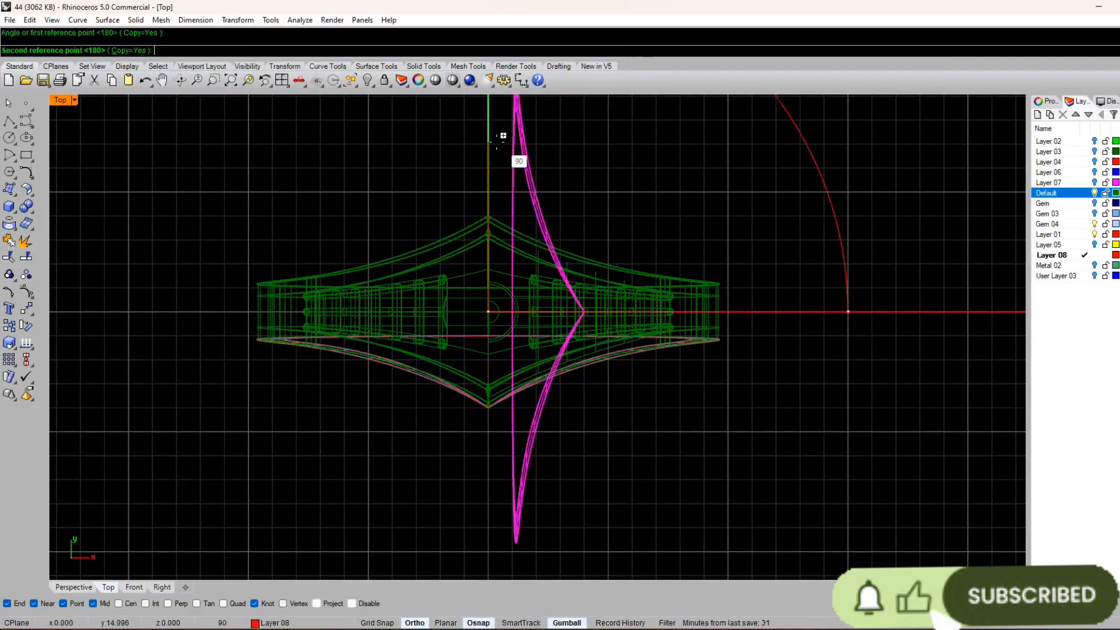
left_click(296, 211)
key("Return")
key("Escape")
left_click(74, 587)
right_click_drag(306, 405, 402, 404)
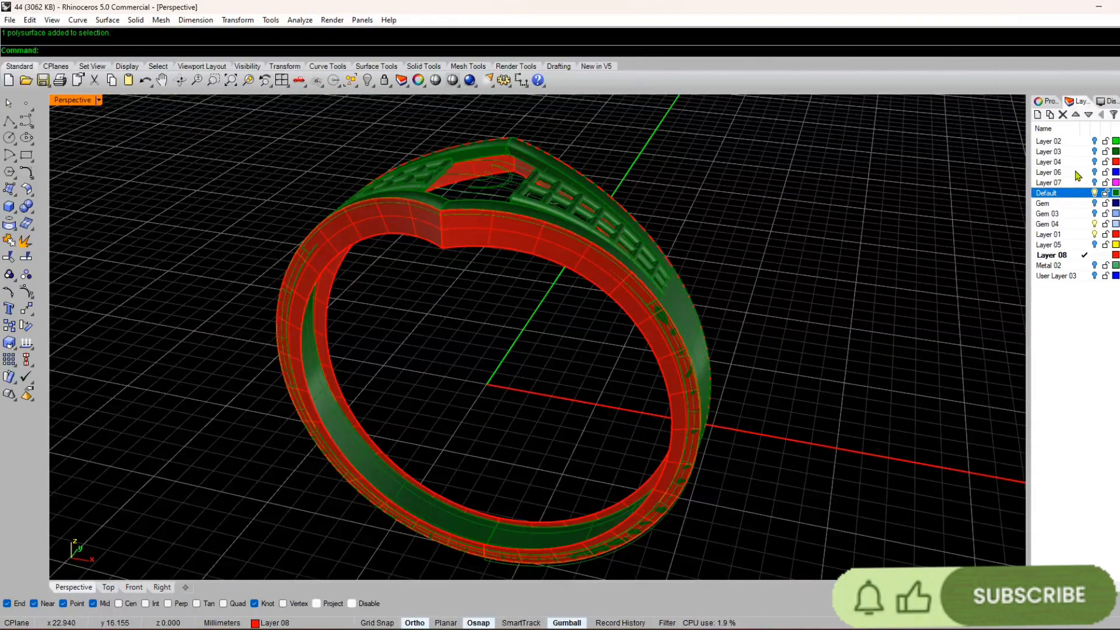
- Make Layer 02 current, check Layers 04 and 03, and hide Layer 08
double_click(1066, 143)
left_click(1095, 162)
left_click(1095, 163)
left_click(1095, 151)
left_click(1095, 152)
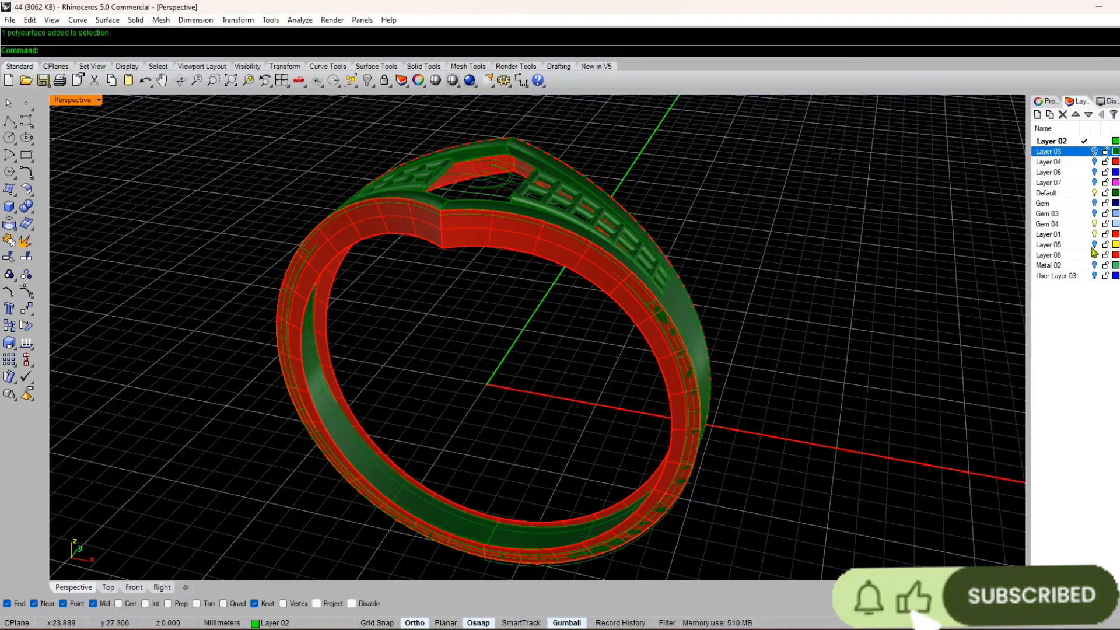
left_click(1096, 256)
- Select all the green ring parts and group them
scroll(659, 313, "down", 7)
left_click_drag(726, 216, 477, 413)
left_click(479, 408)
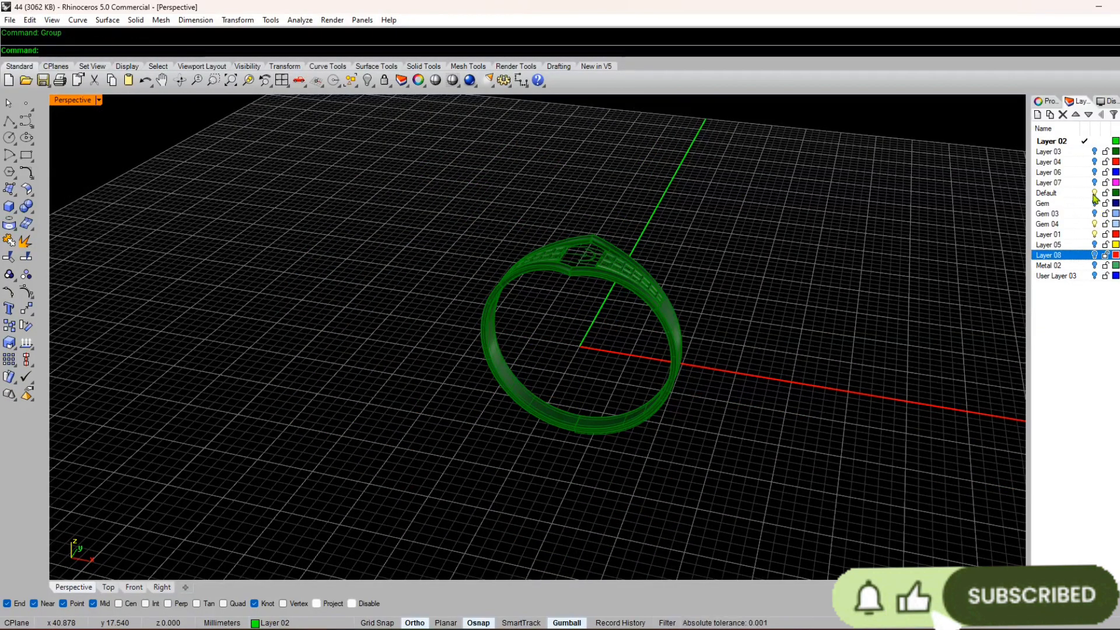
- Show only the Layer 08 rim surfaces and offset the front one inward by 0.5 with the Solid option set to No
left_click(1095, 194)
left_click(1095, 256)
right_click_drag(749, 319, 594, 348)
scroll(593, 347, "up", 6)
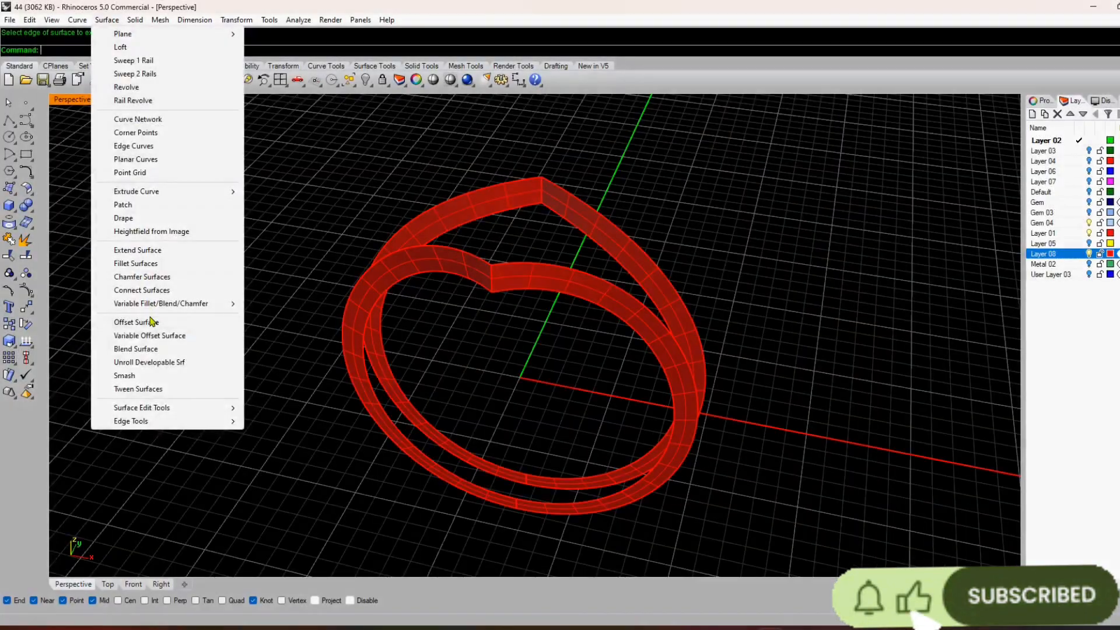
left_click(149, 323)
left_click(459, 273)
key("Return")
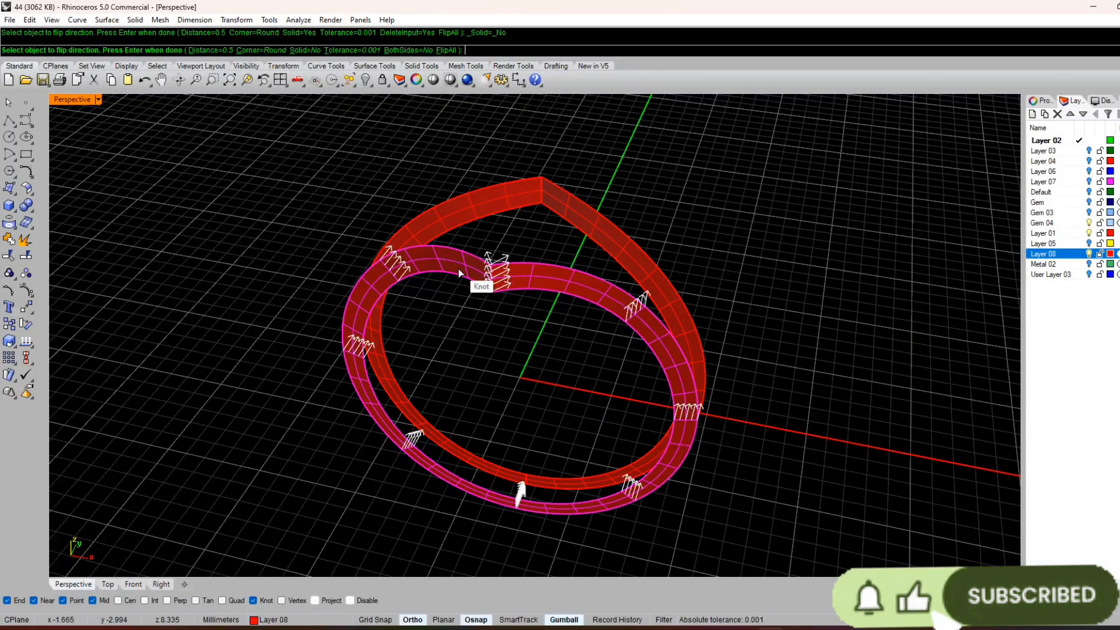
type("5")
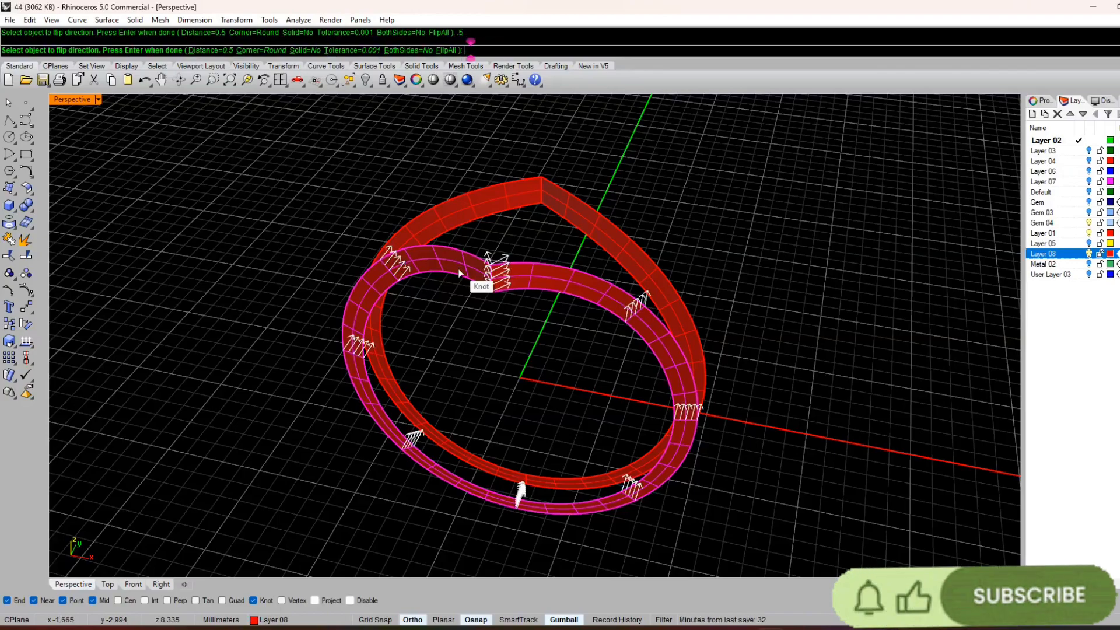
key("Return")
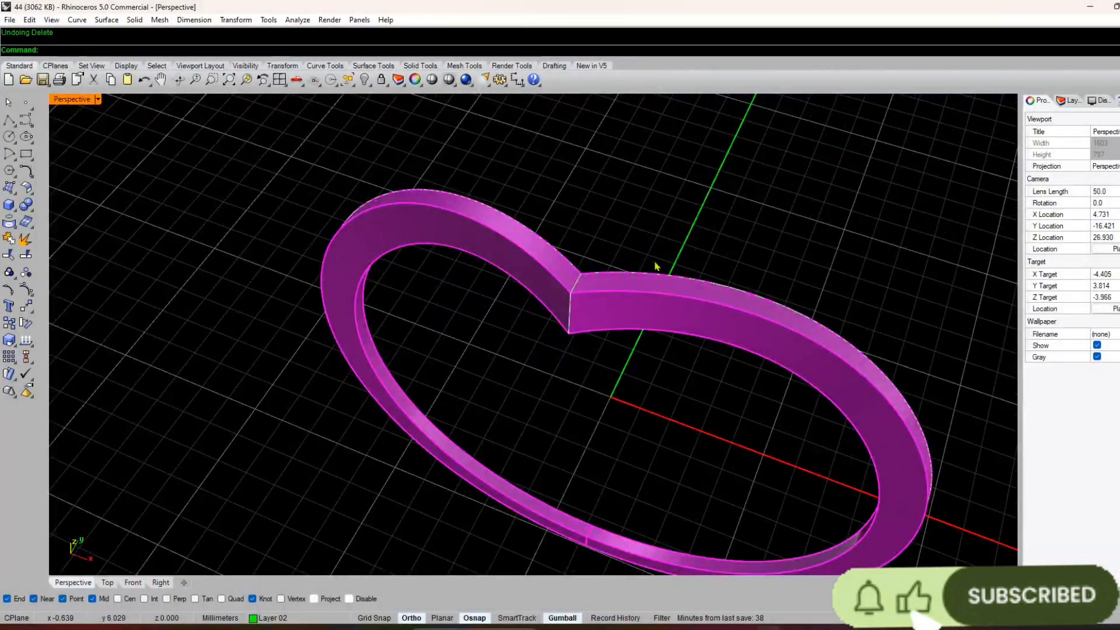
- Check the front rim band's thickness beside the notch with a temporary line between its two edges
right_click_drag(474, 312, 475, 330)
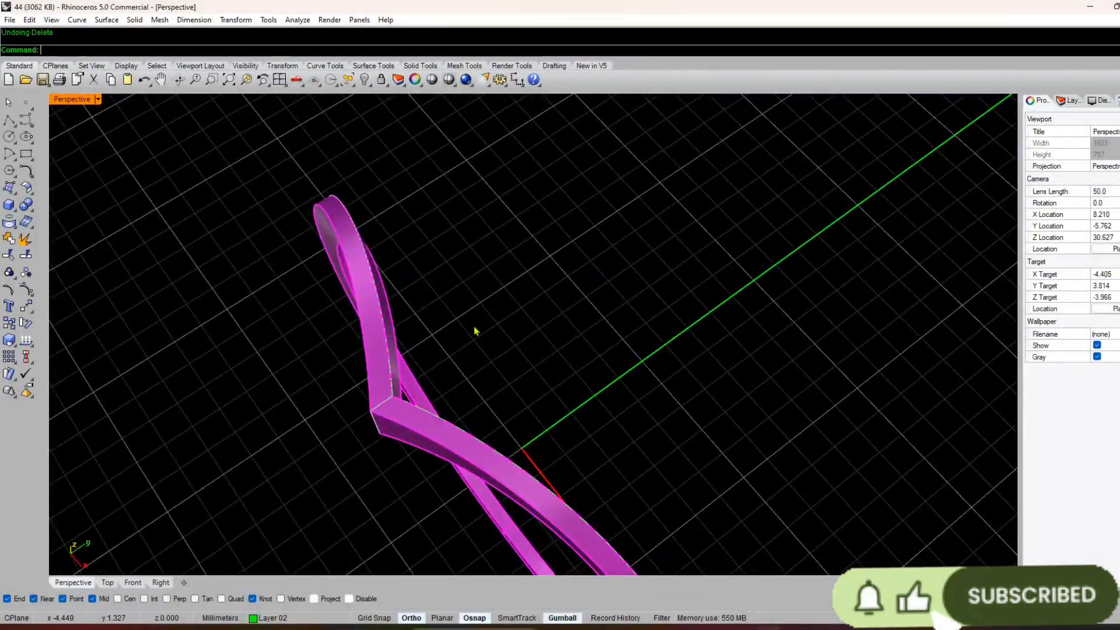
type("l")
key("Return")
left_click(366, 350)
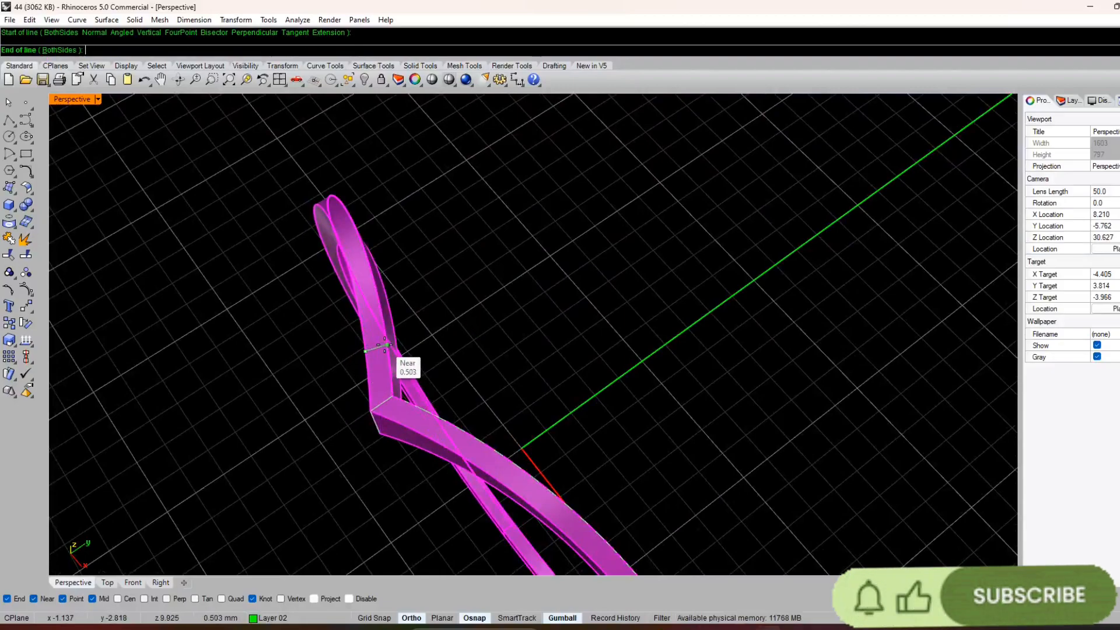
key("Escape")
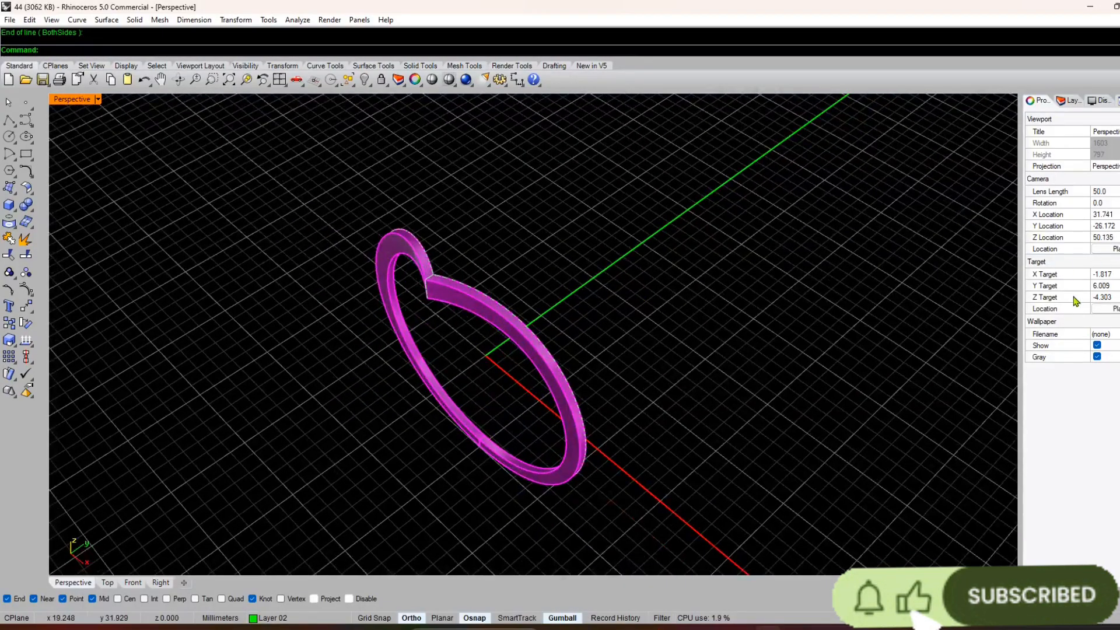
- Show the Default layer's green ring parts together with the magenta rim band
left_click(1069, 101)
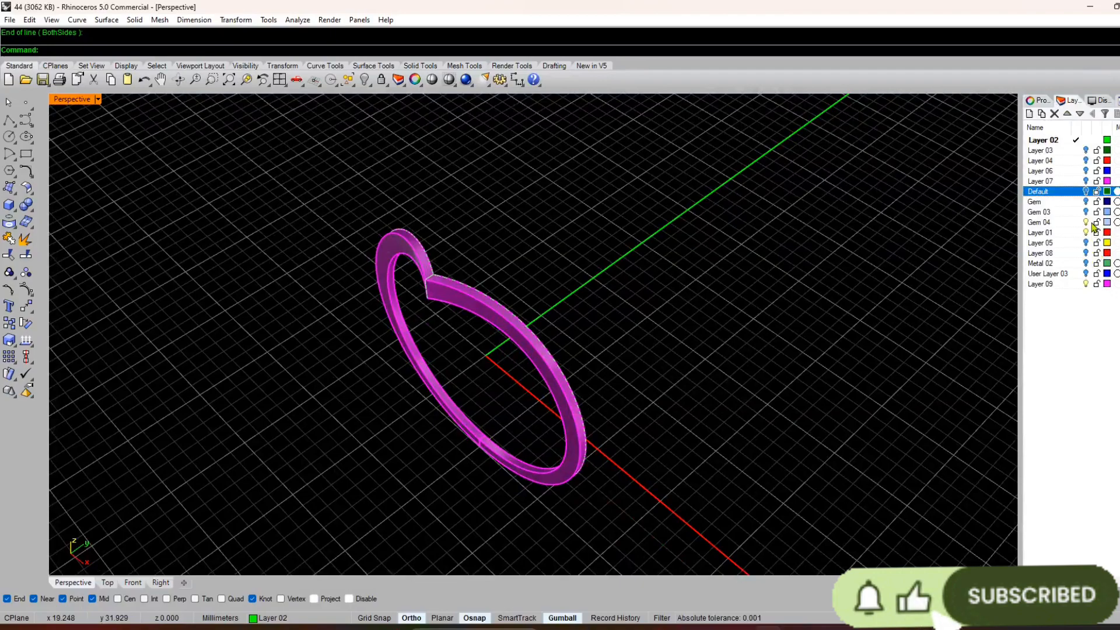
left_click(1086, 191)
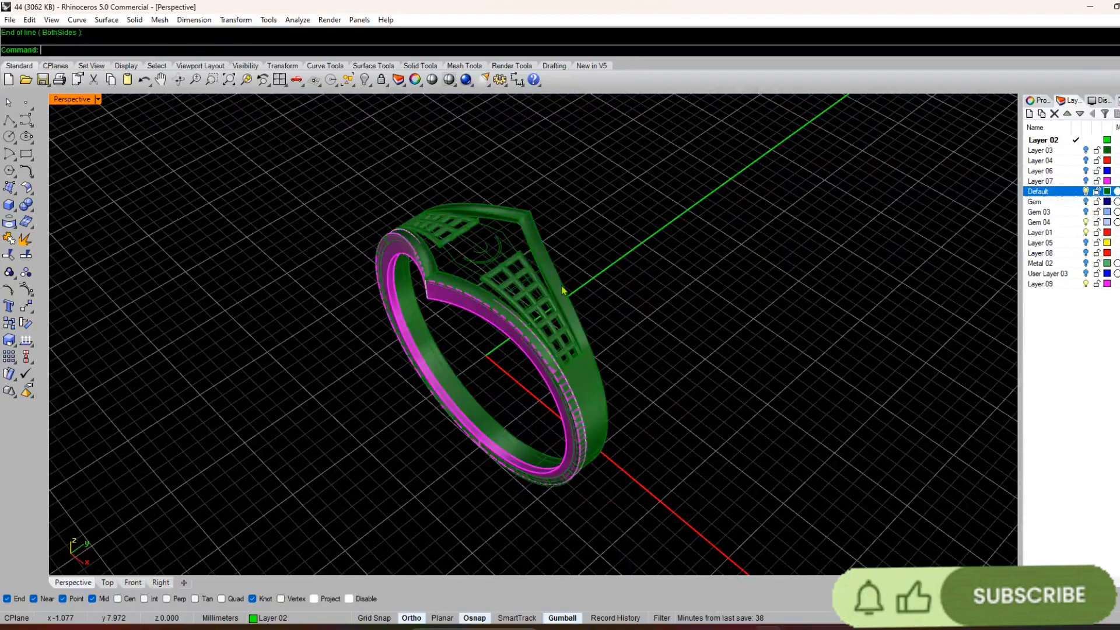
right_click_drag(502, 397, 418, 422)
- Rotate a copy of the offset front rim band 180° about the origin in the Top view
left_click(492, 316)
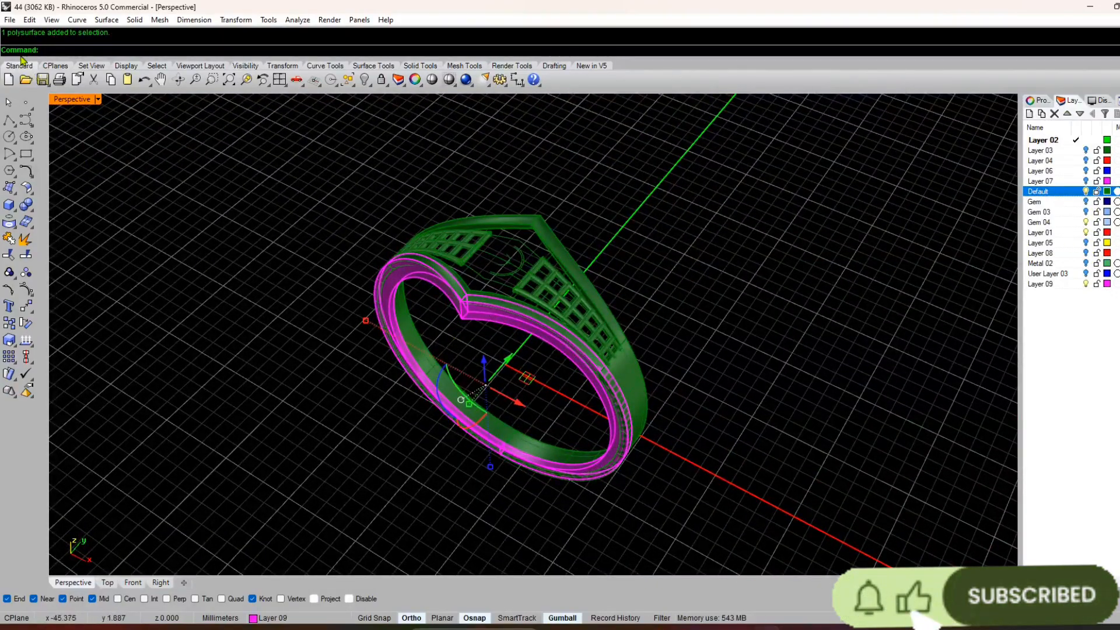
left_click(108, 582)
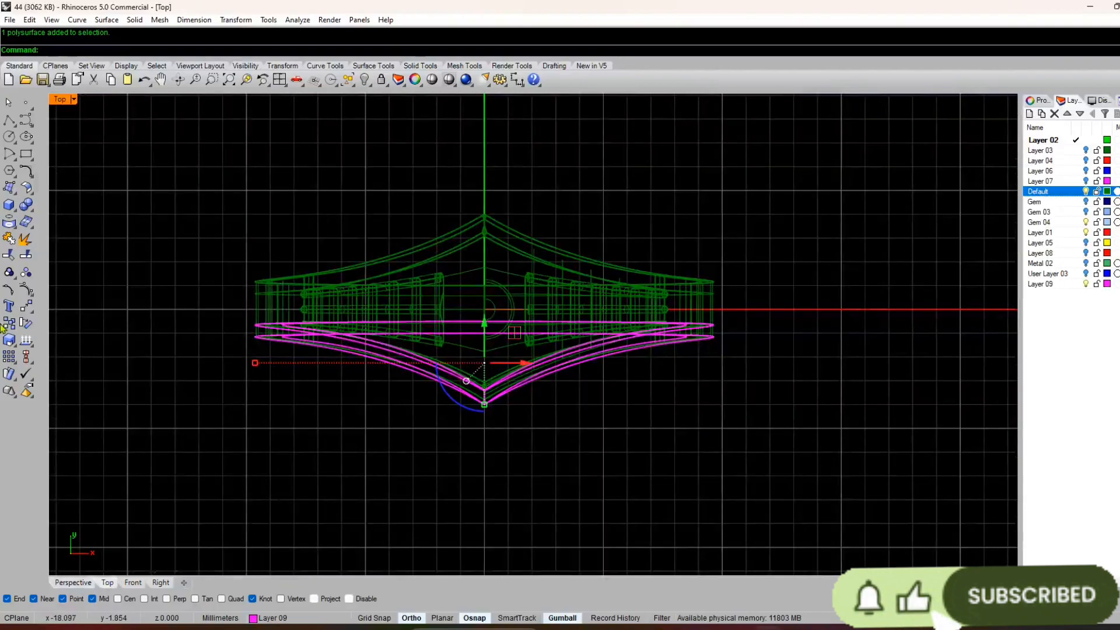
left_click(236, 19)
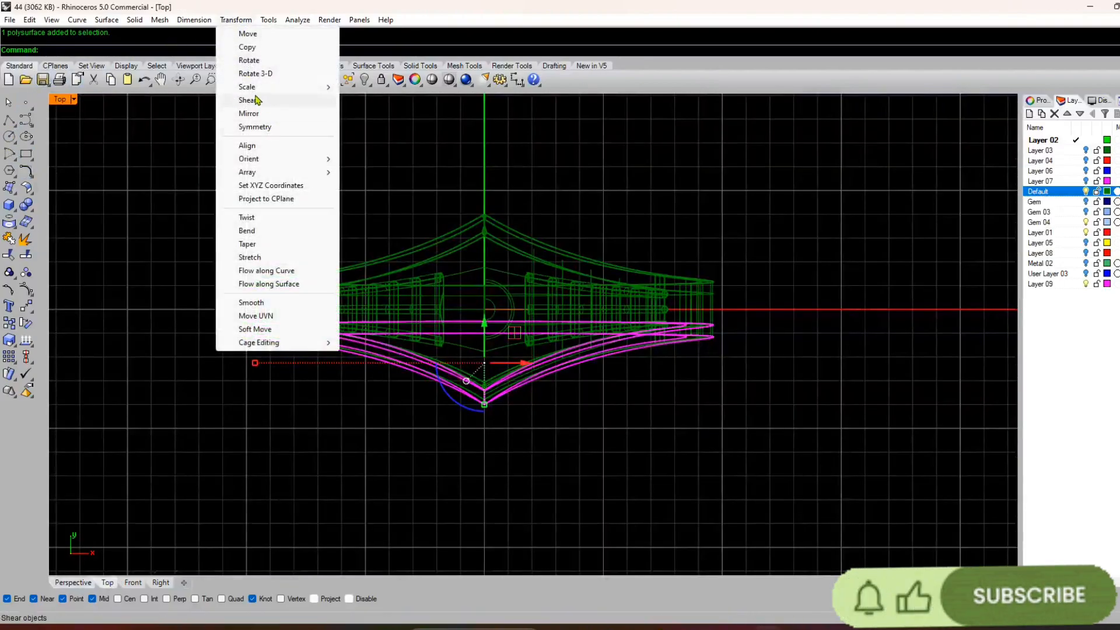
left_click(251, 62)
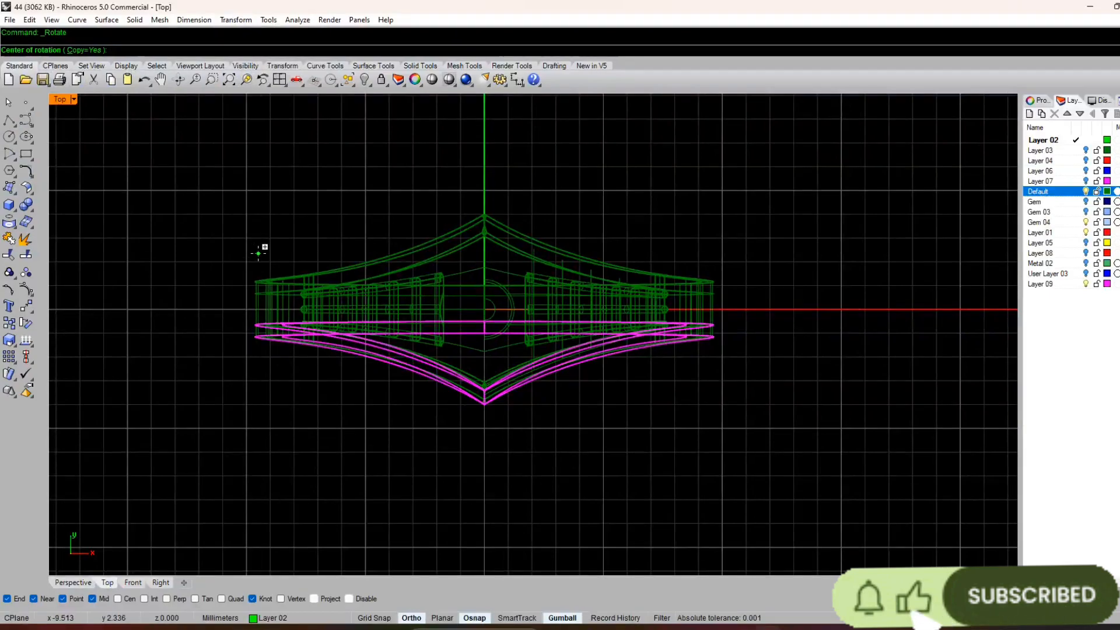
type("0")
key("Return")
left_click(878, 285)
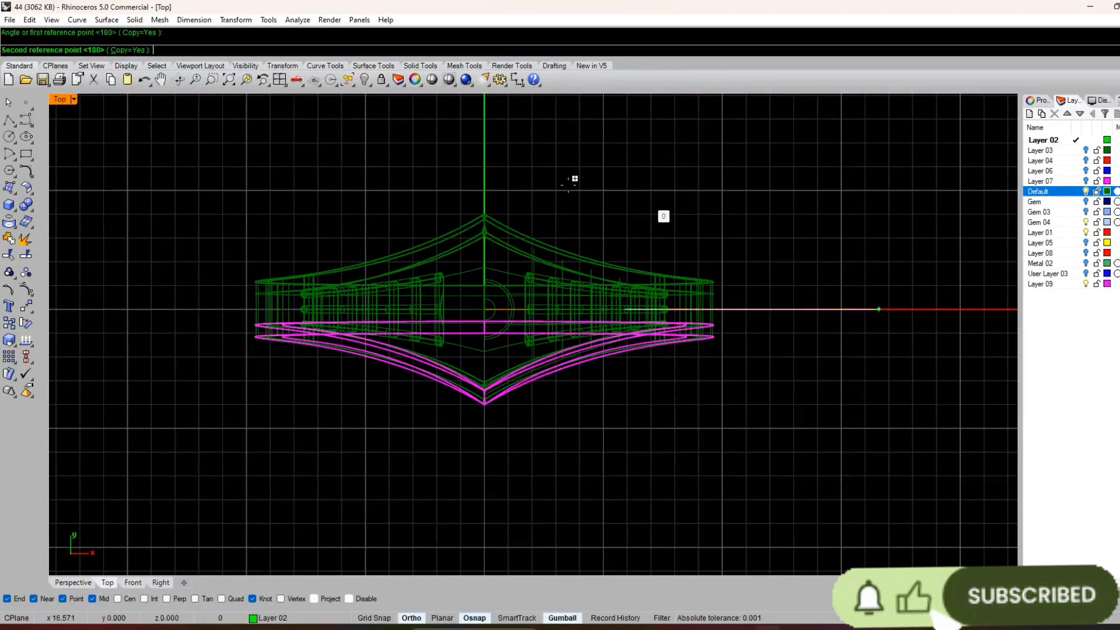
left_click(204, 287)
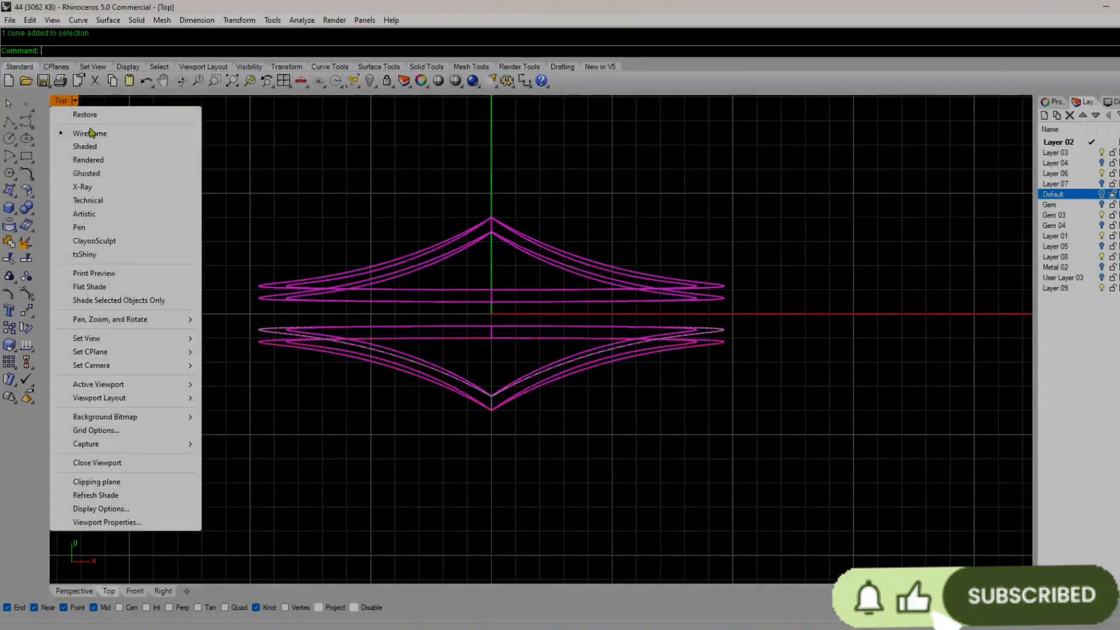
- Examine the front and rear rim bands together in the Perspective view
key("Escape")
scroll(548, 299, "up", 1)
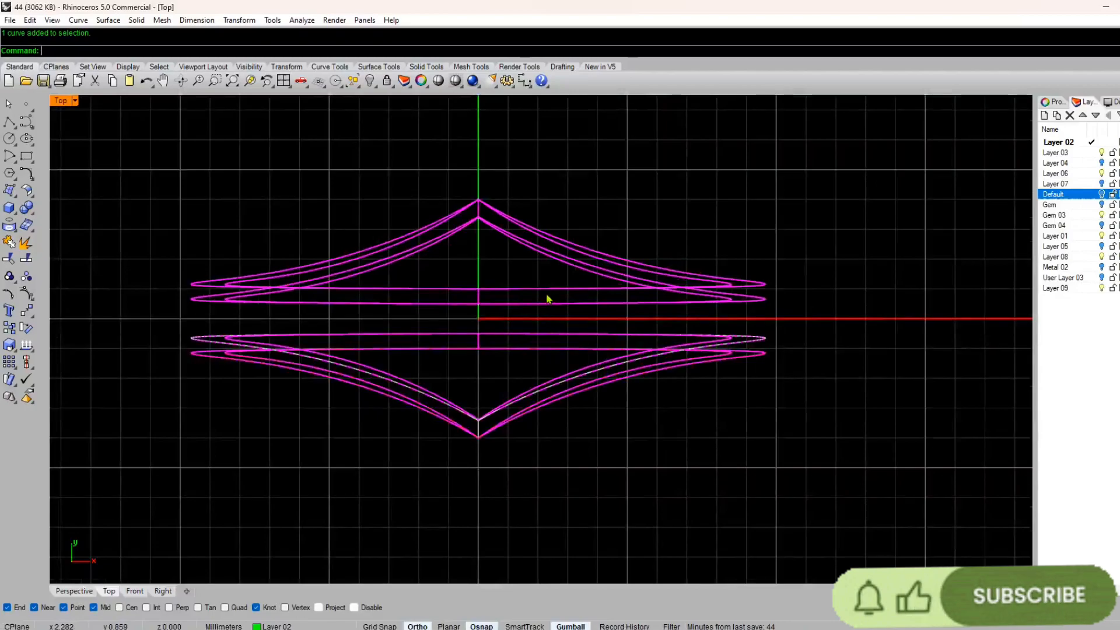
left_click(74, 591)
scroll(548, 244, "down", 3)
scroll(493, 308, "up", 4)
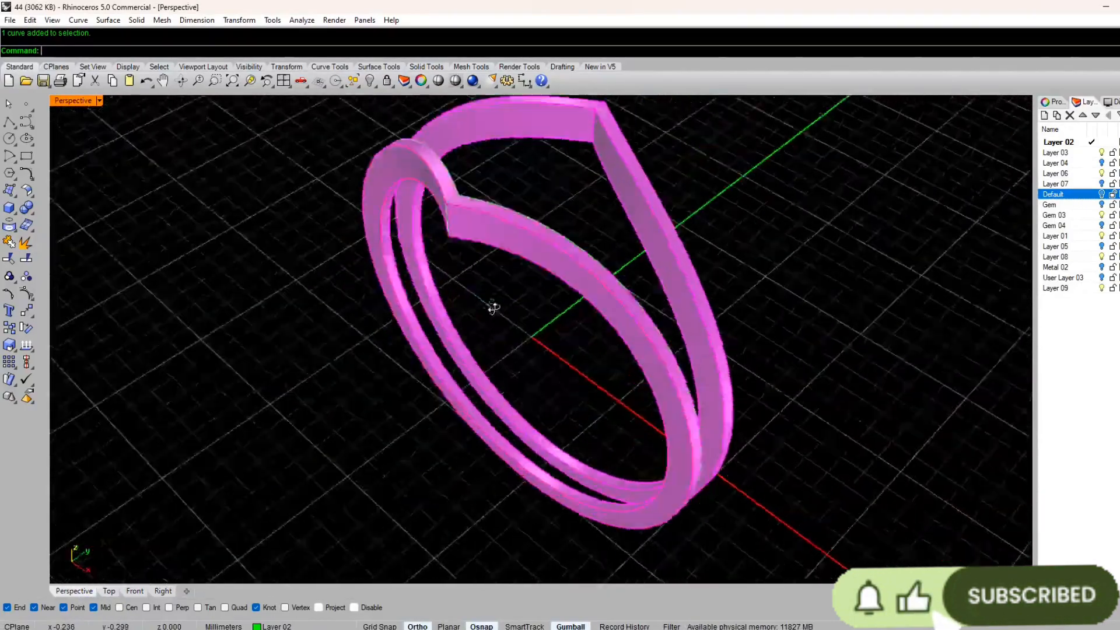
right_click_drag(493, 308, 512, 329)
scroll(593, 317, "down", 4)
- Move both rim bands and their edge curves to Layer 06, and keep Layer 04 hidden
left_click_drag(707, 176, 458, 409)
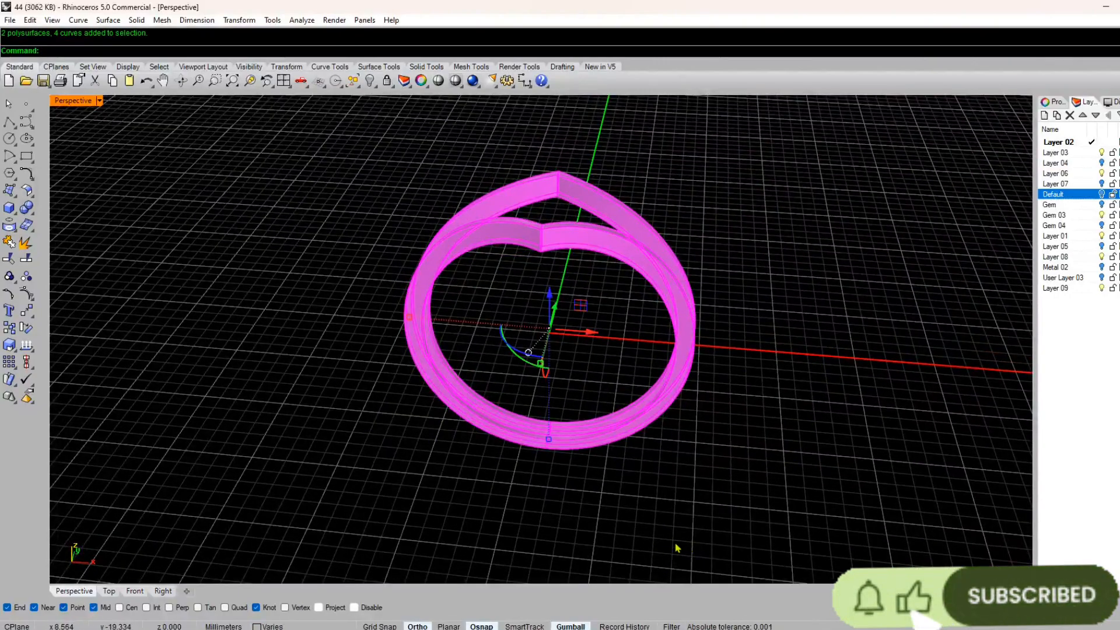
left_click(1104, 205)
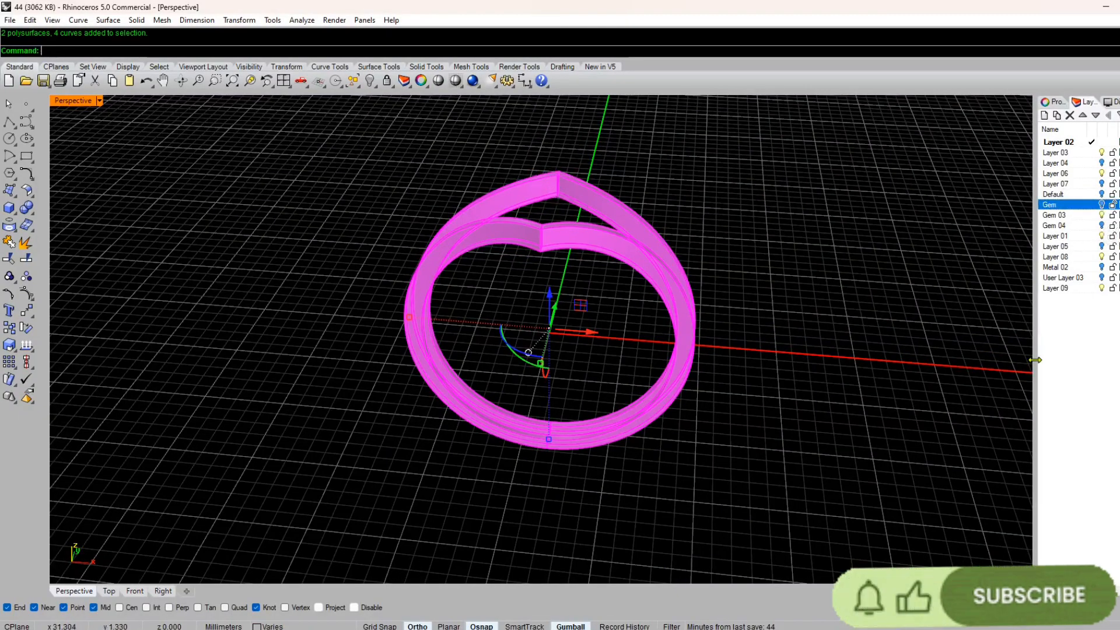
left_click(1103, 279)
left_click(1102, 277)
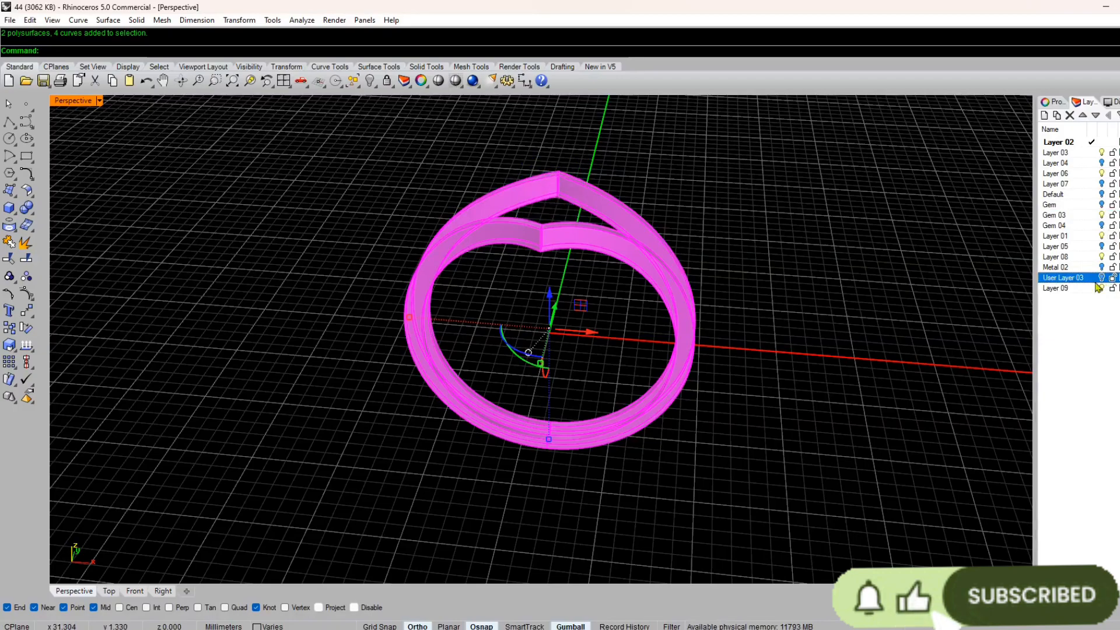
left_click(1101, 163)
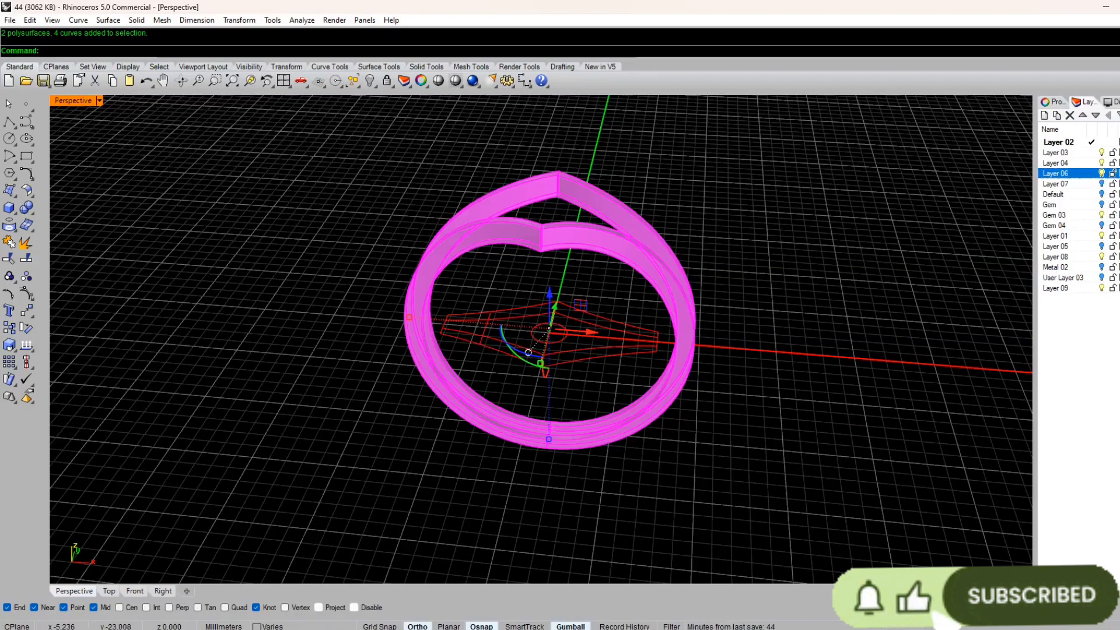
left_click(269, 627)
left_click(280, 499)
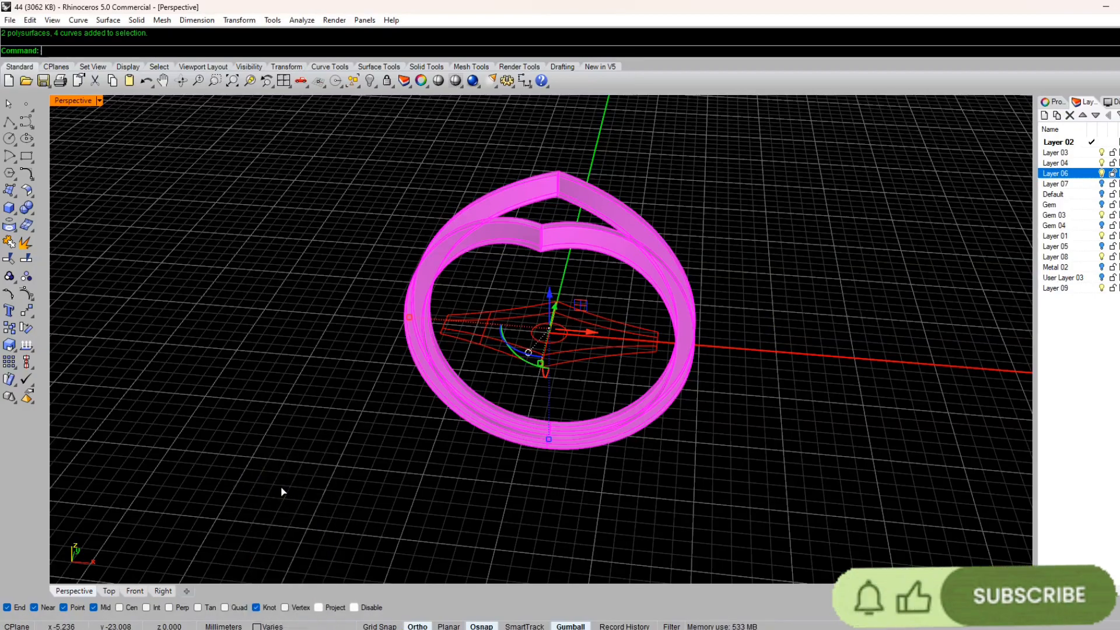
left_click(521, 398)
scroll(528, 280, "up", 6)
right_click_drag(546, 292, 551, 326)
scroll(511, 330, "down", 6)
left_click(1102, 162)
right_click_drag(648, 350, 678, 359)
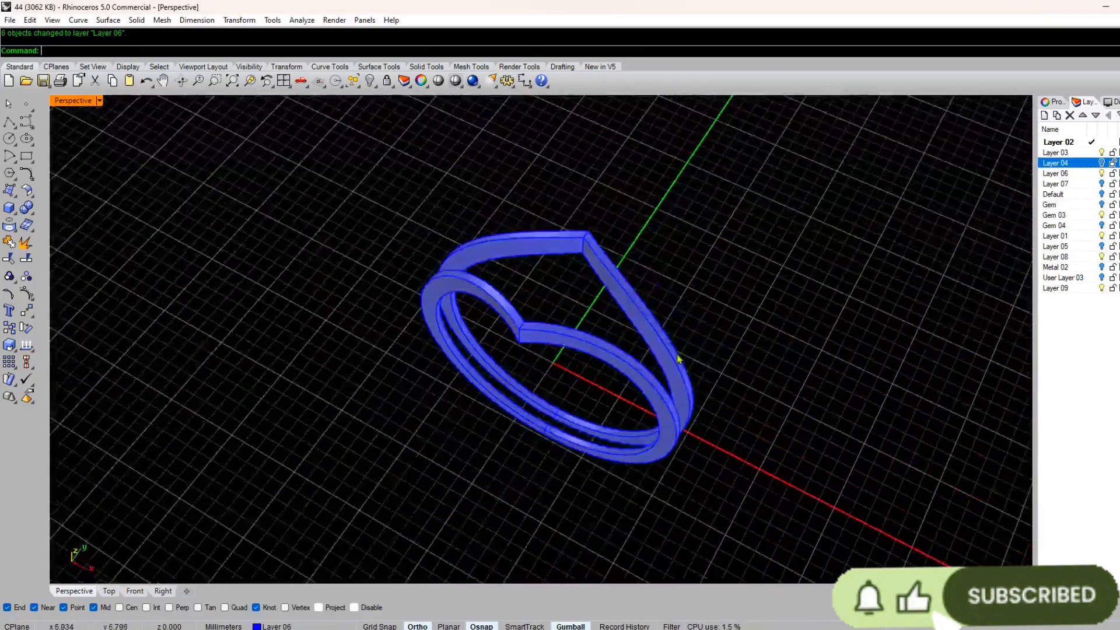
scroll(532, 414, "up", 8)
right_click_drag(552, 435, 600, 346)
scroll(600, 346, "down", 8)
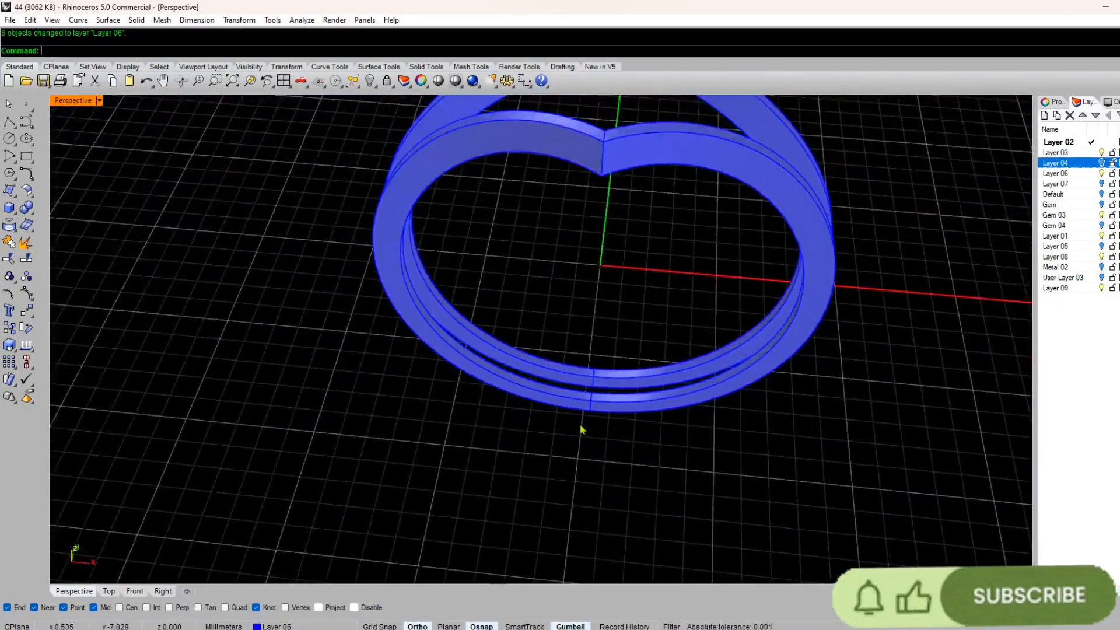
scroll(582, 426, "up", 4)
left_click(570, 400)
right_click(570, 399)
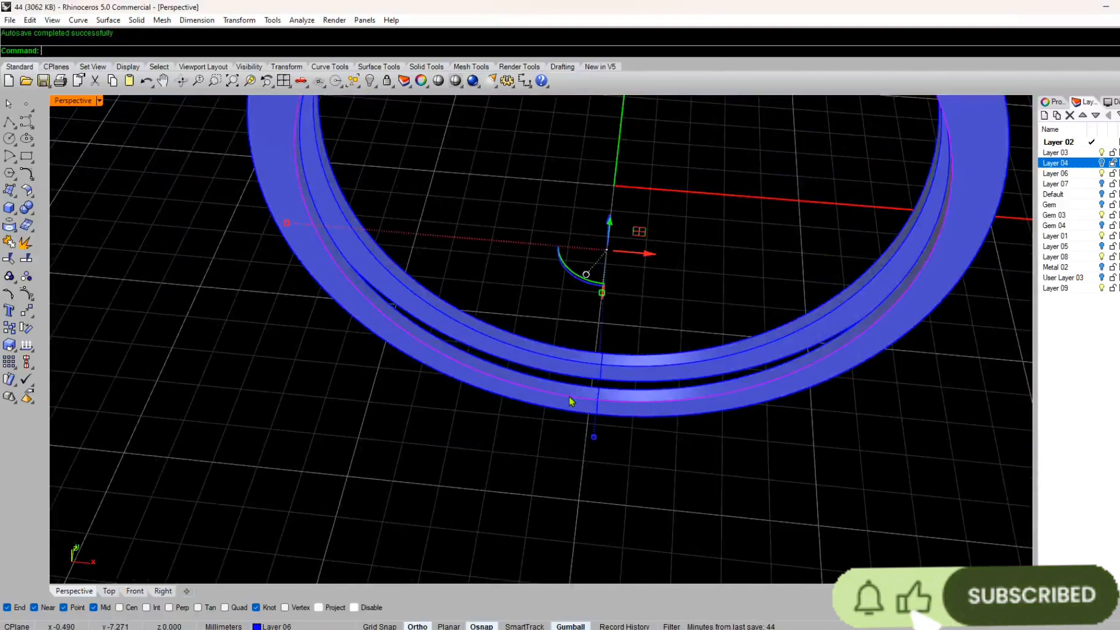
left_click(622, 356)
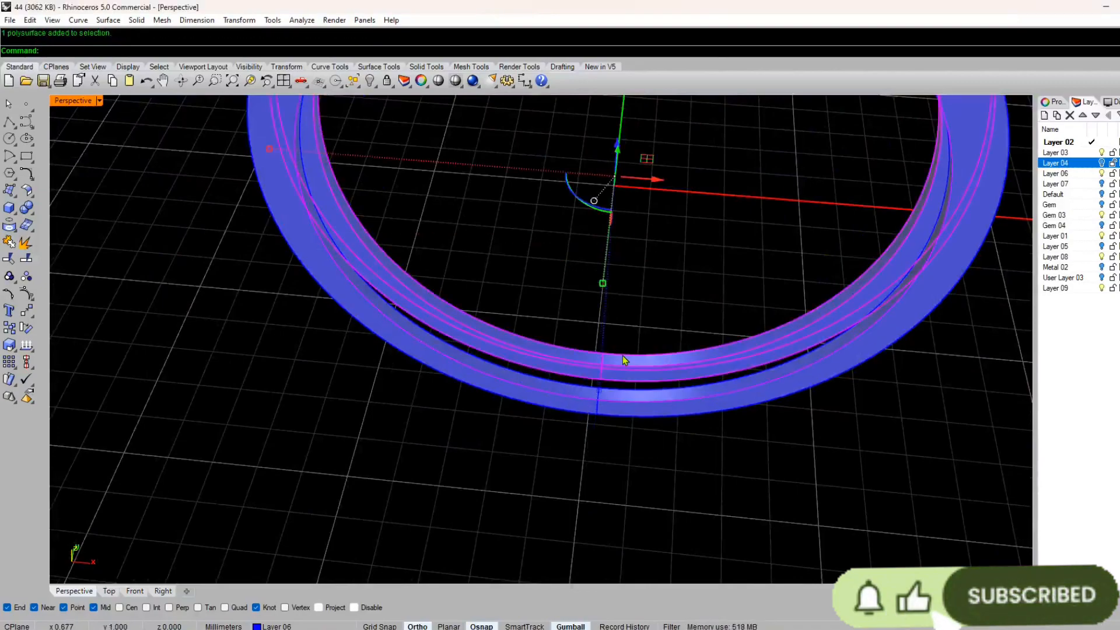
key("Escape")
right_click_drag(625, 365, 591, 380)
right_click(590, 378)
left_click(567, 384)
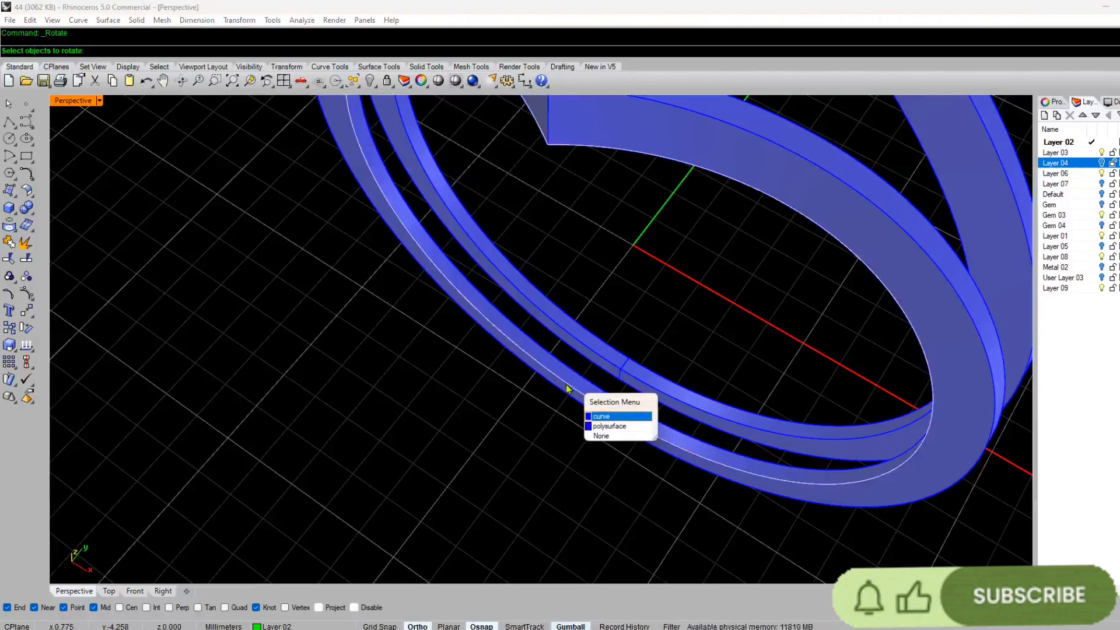
key("Escape")
key("Escape")
left_click(566, 384)
right_click(566, 384)
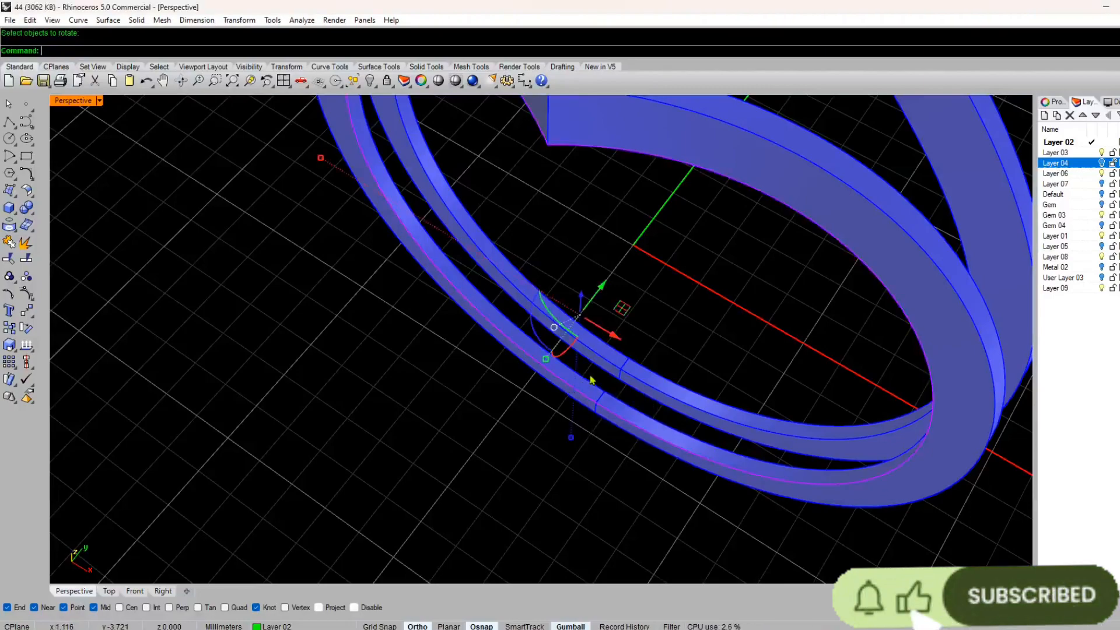
left_click(634, 361)
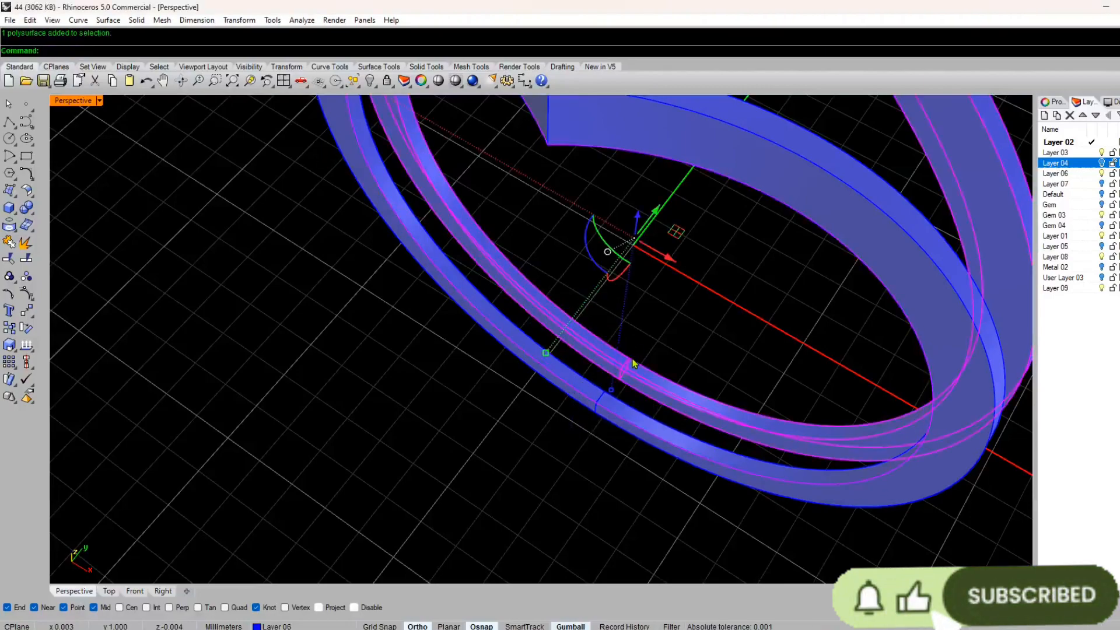
key("Escape")
- Duplicate the inner edge of the rear rim band onto the current layer and join the resulting curves
left_click(632, 358)
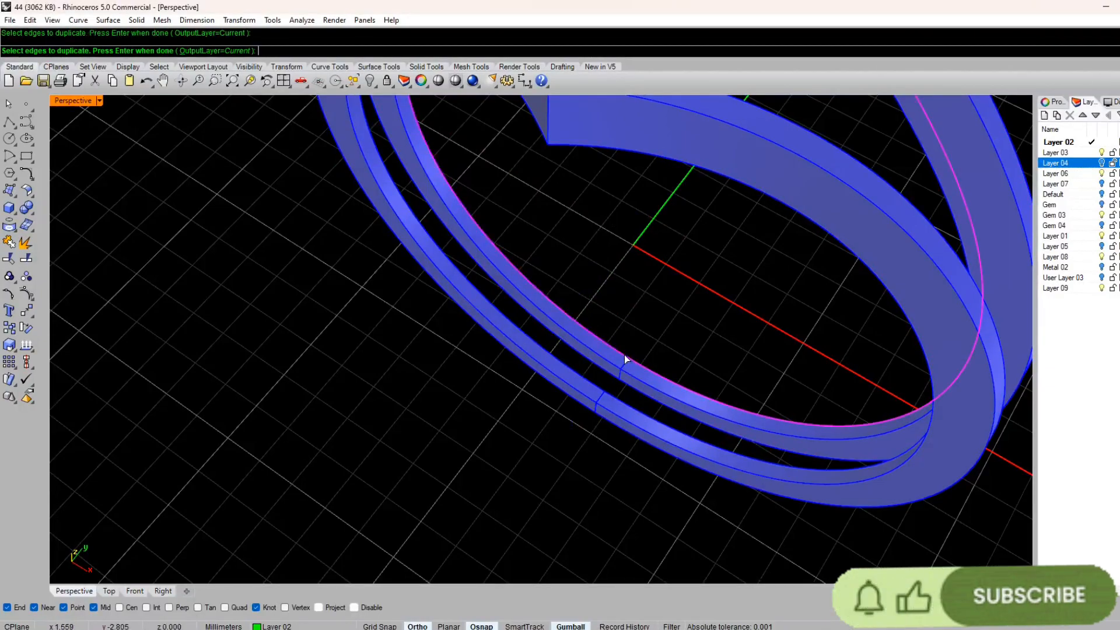
key("Return")
key("ctrl+j")
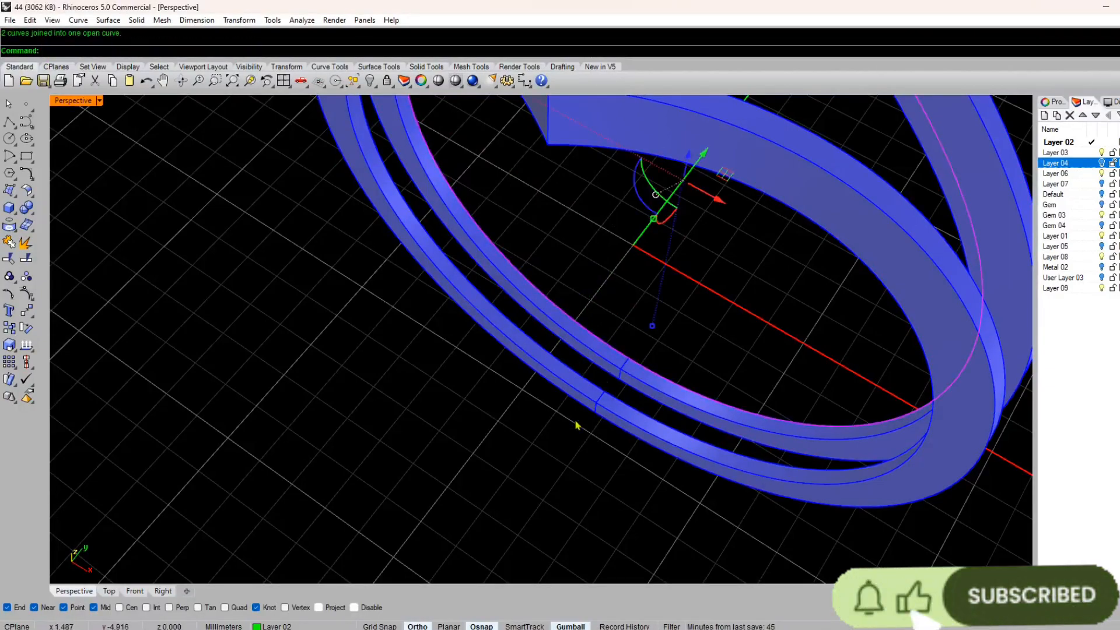
- Move the front and rear inner edge curves to Layer 08 and hide Layer 06
left_click(589, 398)
left_click(625, 427)
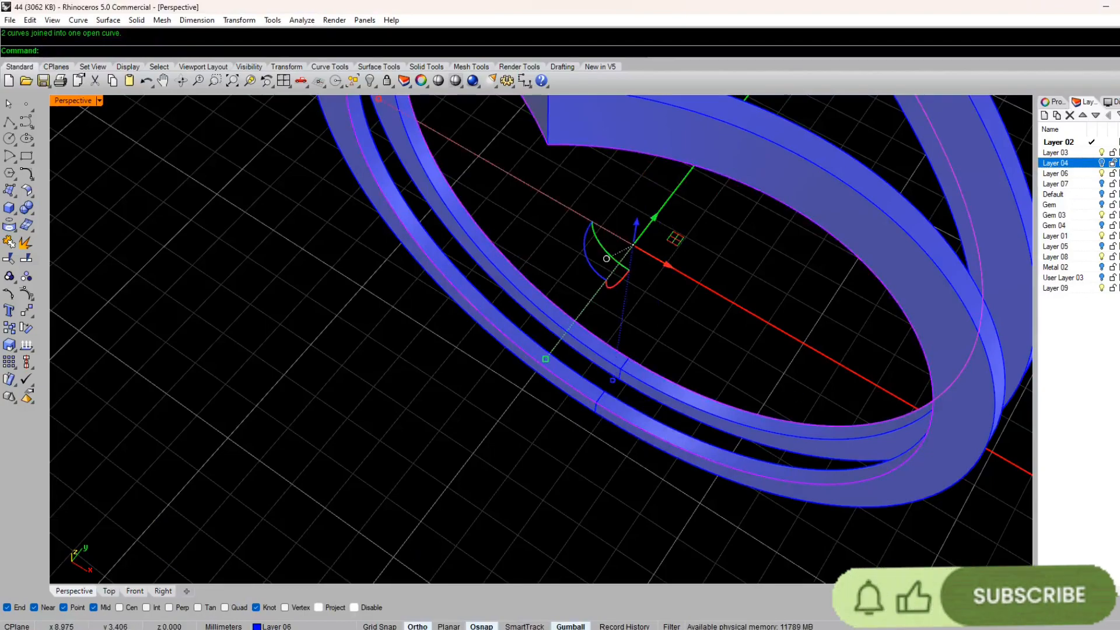
left_click(287, 623)
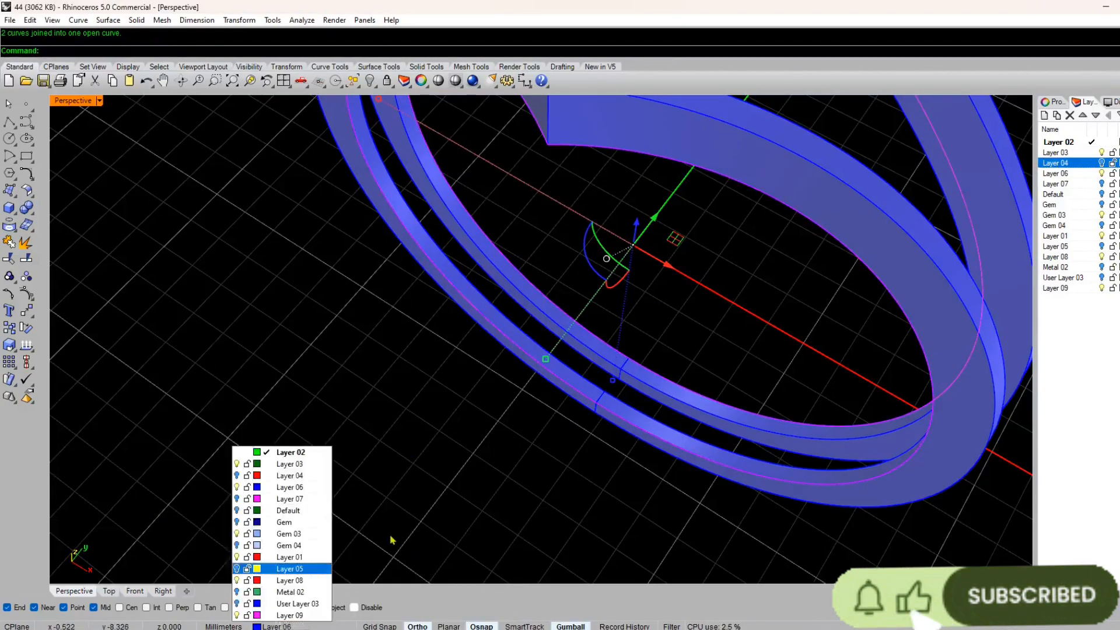
left_click(292, 581)
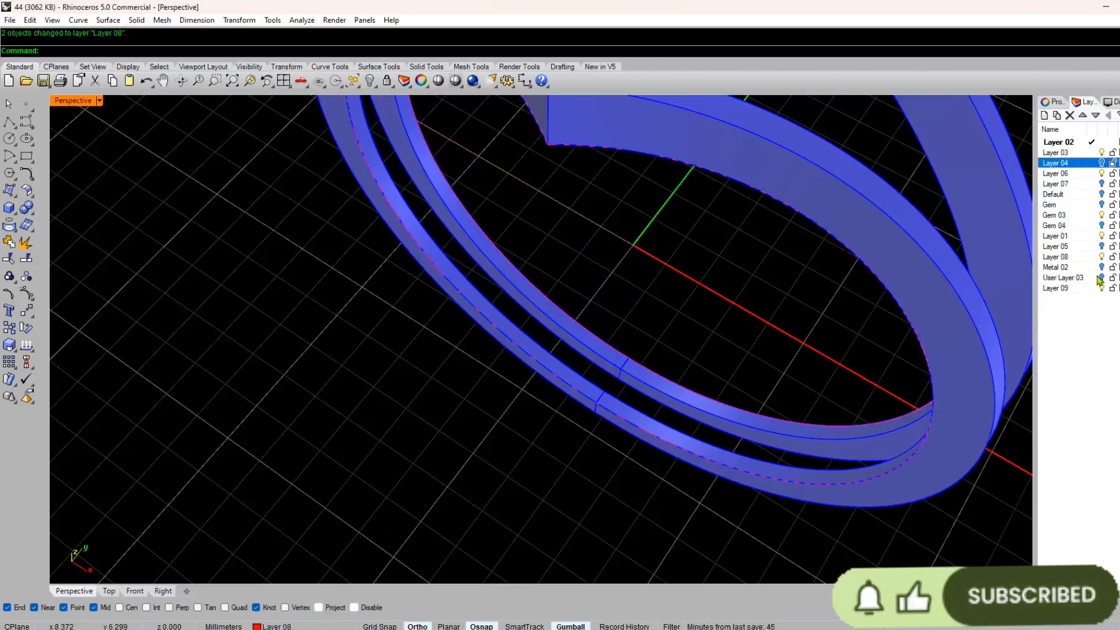
left_click(1102, 174)
scroll(601, 366, "down", 8)
right_click_drag(557, 397, 569, 366)
scroll(587, 329, "up", 2)
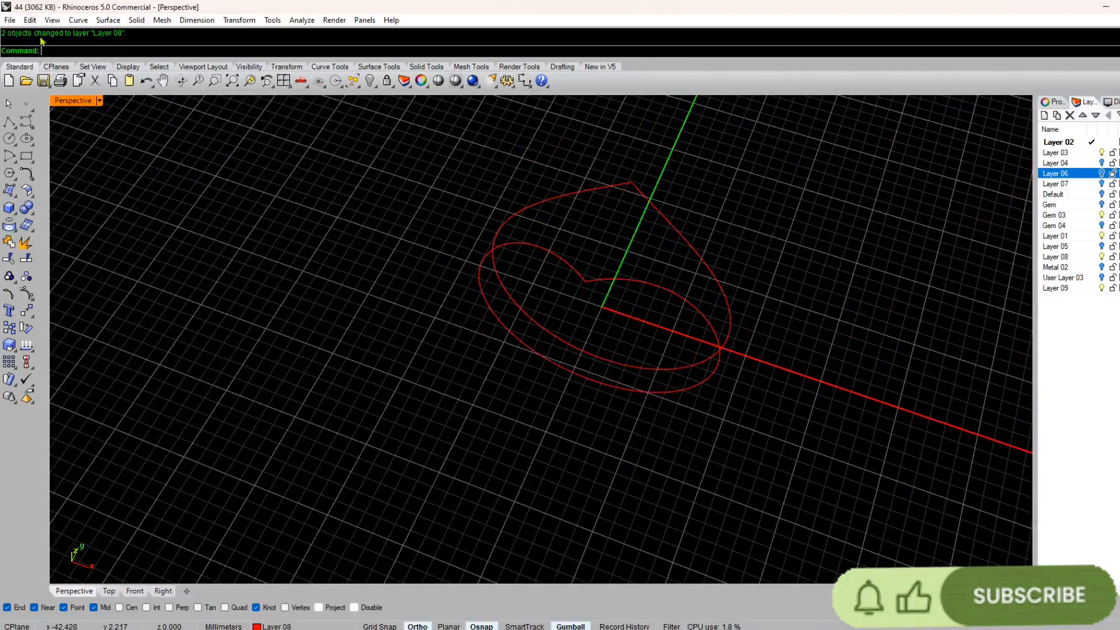
- Draw a straight horizontal line from the front edge curve near the left of the ring's base, extending rearward past the rear curve
left_click(162, 592)
left_click(139, 590)
scroll(502, 380, "down", 15)
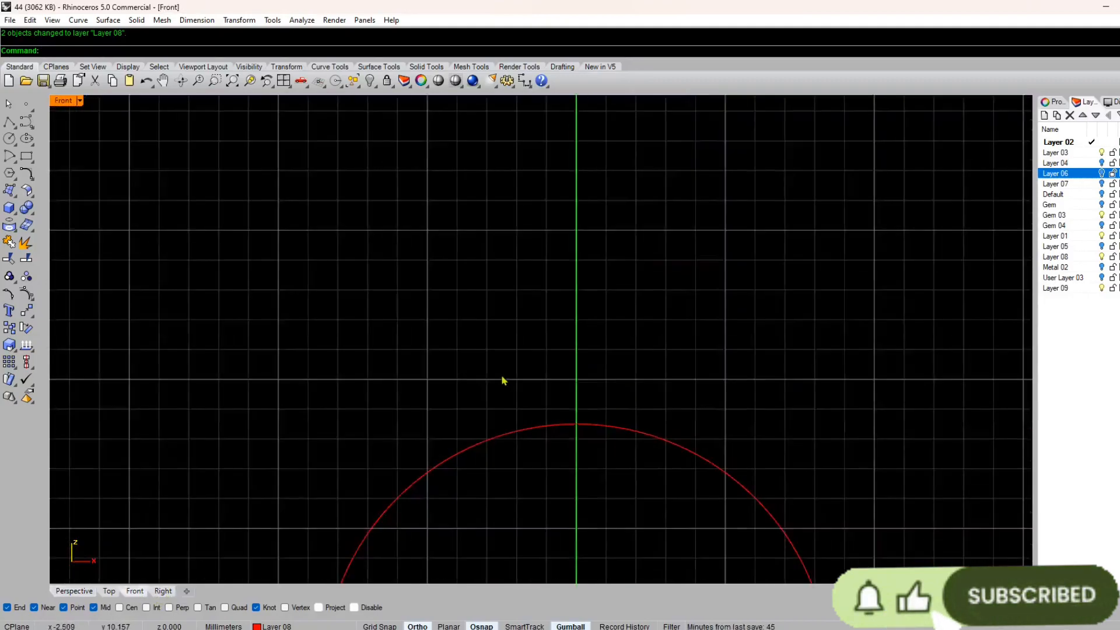
right_click_drag(546, 464, 561, 290)
scroll(541, 419, "up", 7)
right_click_drag(541, 419, 502, 399)
type("l")
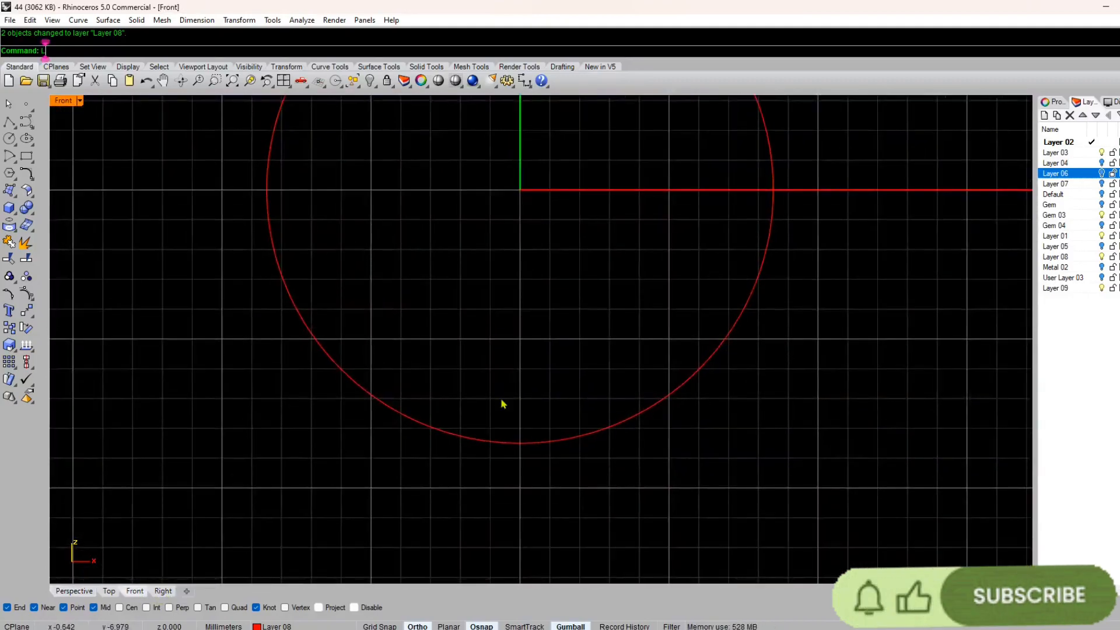
key("Return")
left_click(401, 413)
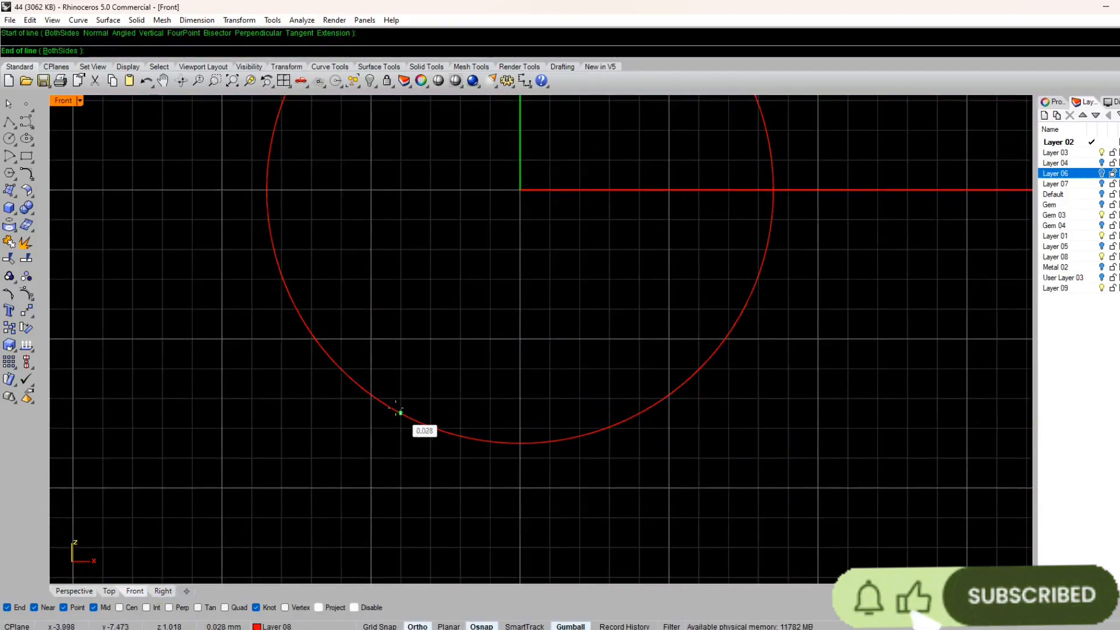
left_click(162, 592)
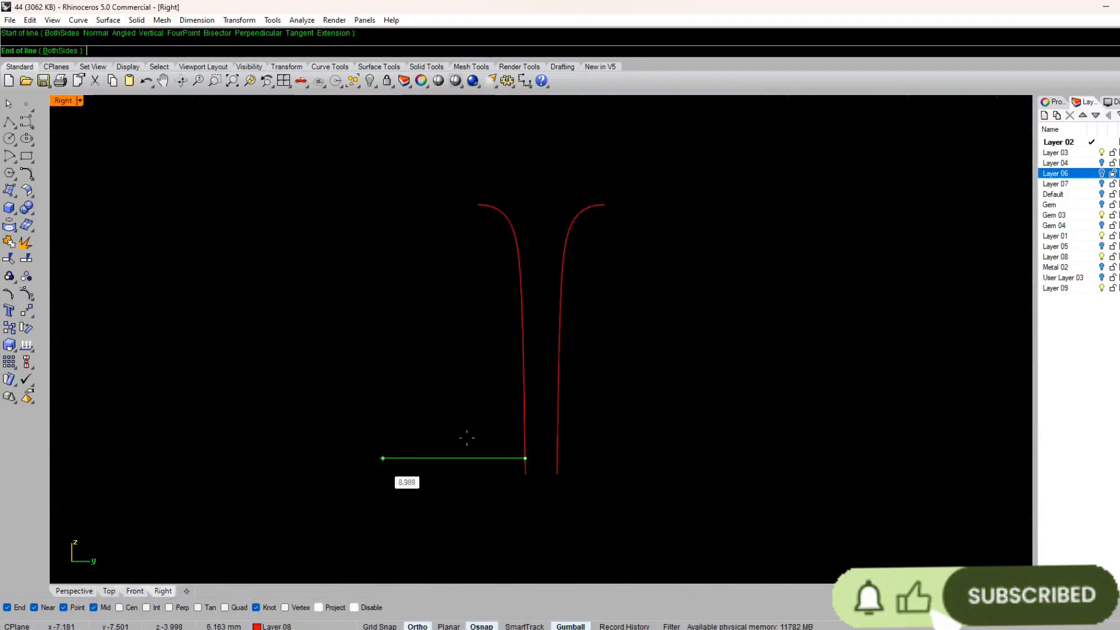
left_click(857, 435)
- Mirror the horizontal line across the vertical axis through the origin in the Top view, keeping the original
left_click_drag(755, 400, 683, 484)
left_click(134, 592)
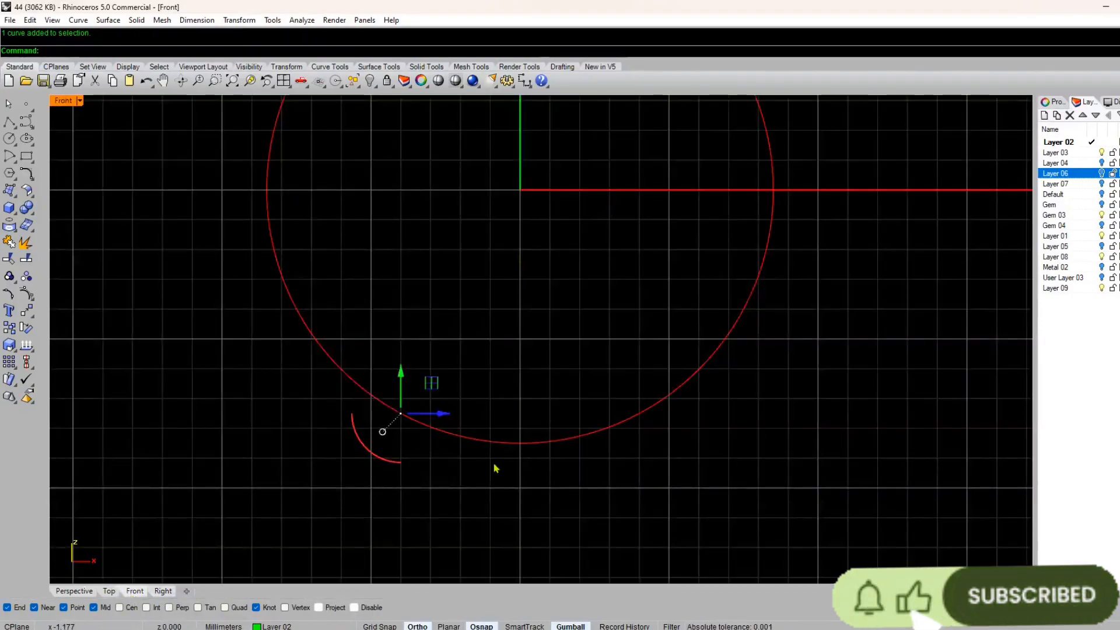
scroll(495, 469, "down", 3)
left_click(163, 592)
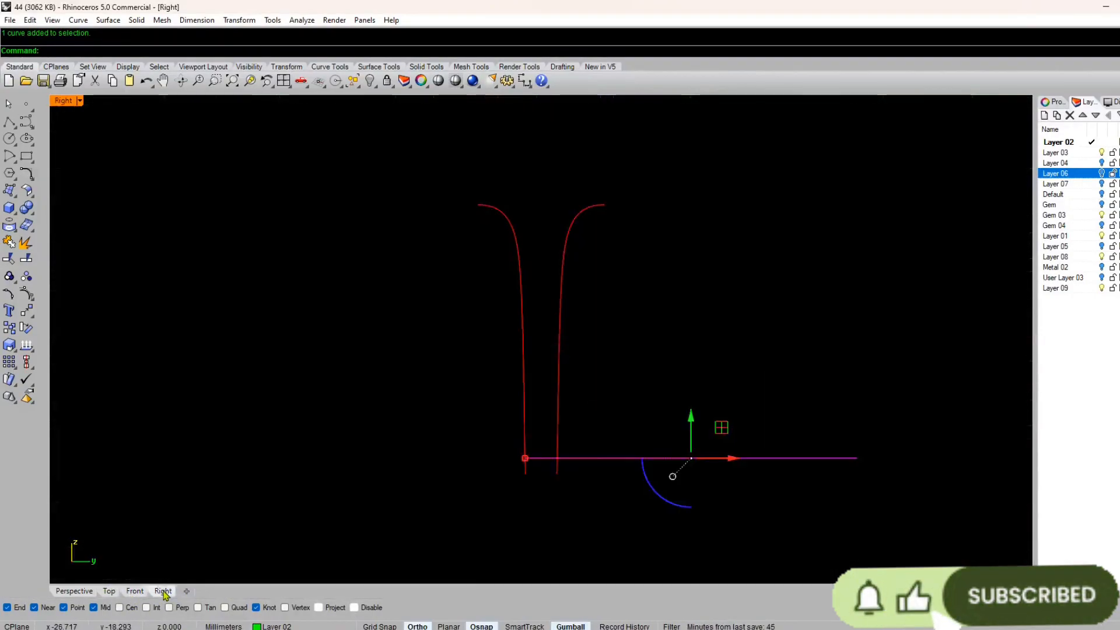
left_click(109, 592)
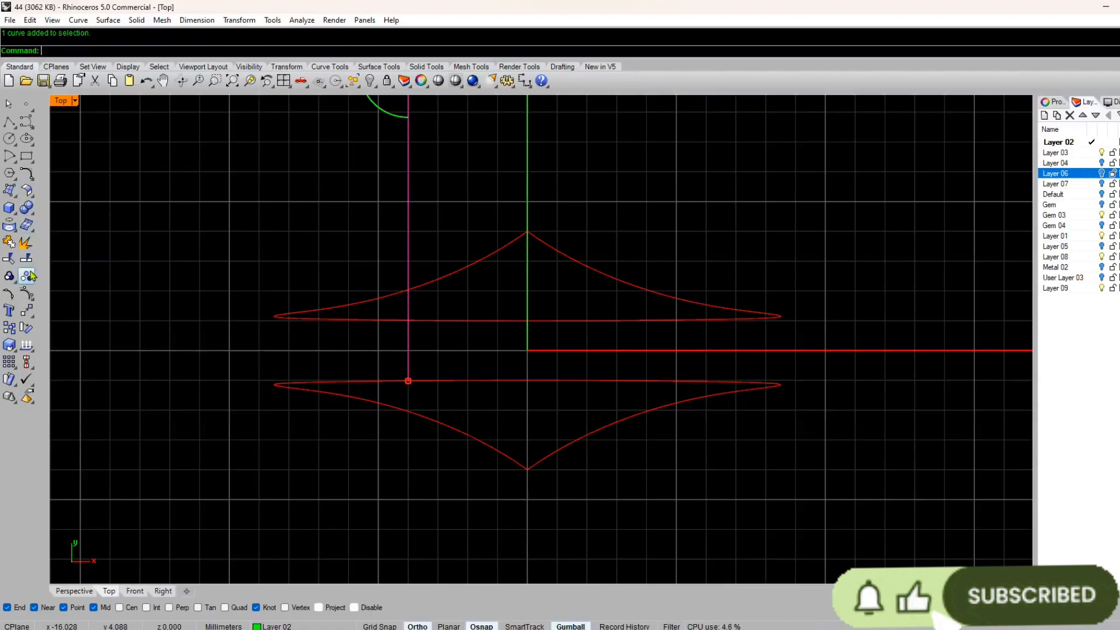
left_click(26, 311)
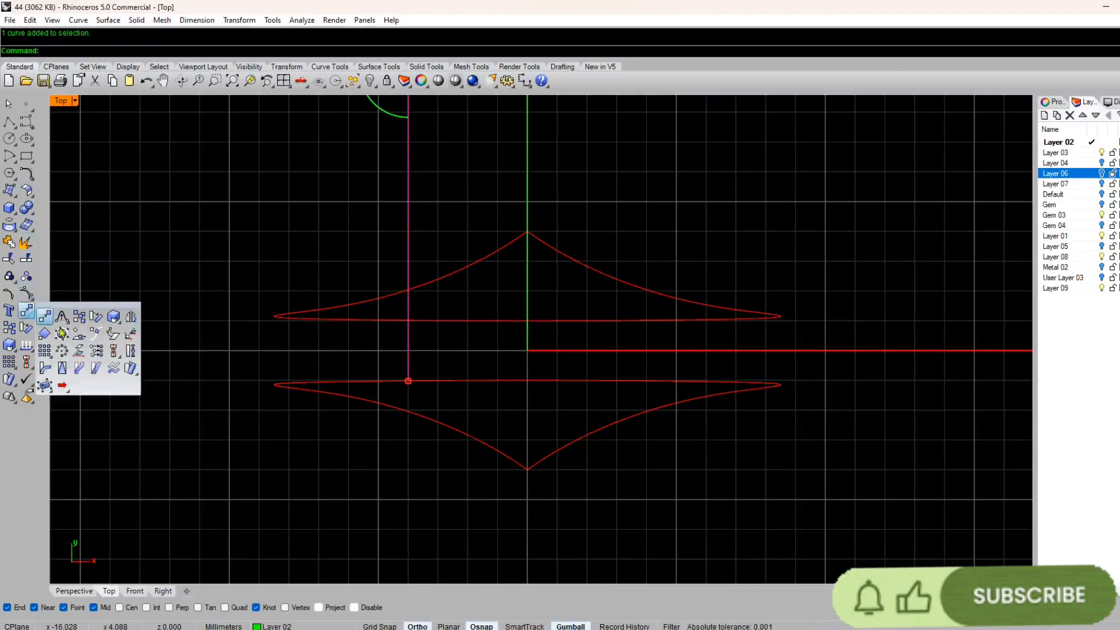
left_click(130, 336)
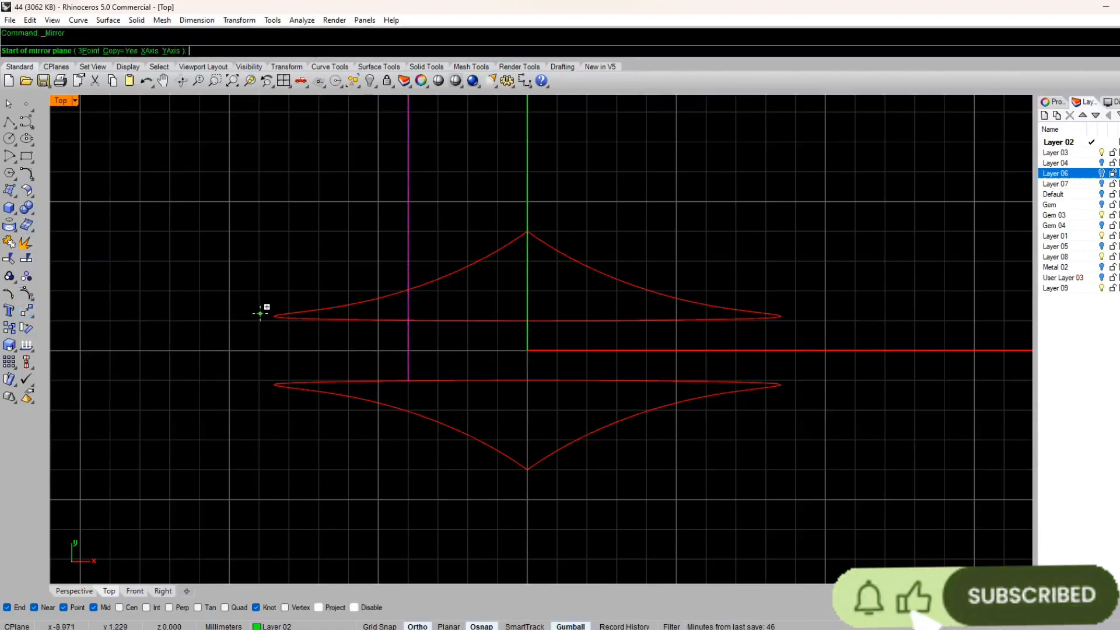
type("0")
key("Return")
left_click(526, 143)
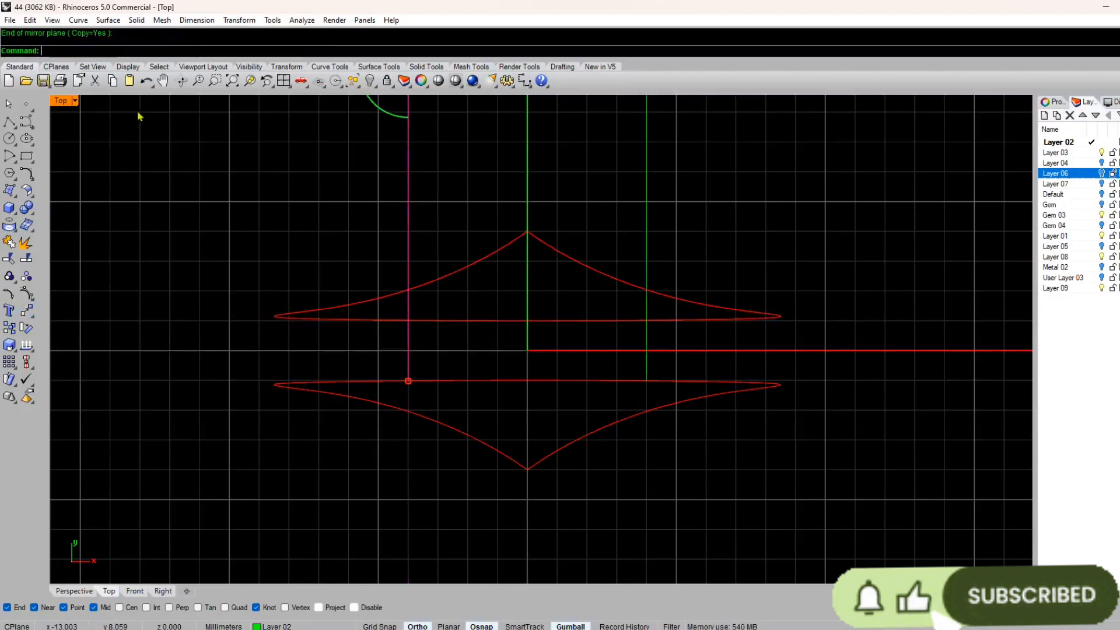
- Trim the edge curves and the two lines against each other, keeping only the four-sided outline at the ring's base
left_click(74, 591)
right_click_drag(388, 453, 629, 343)
key("ctrl+a")
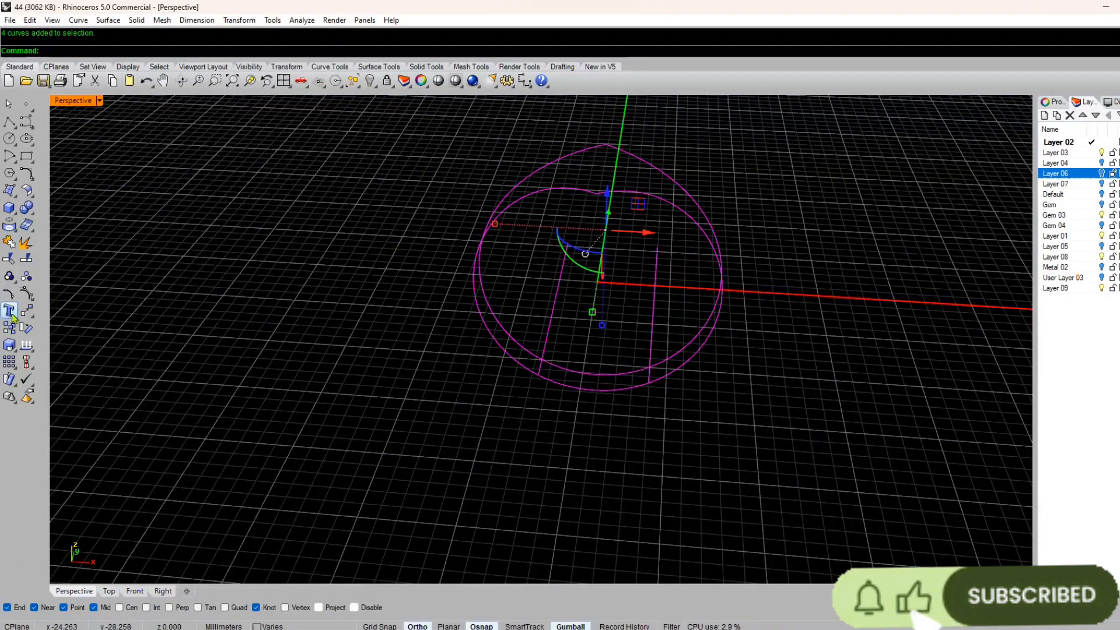
left_click(9, 260)
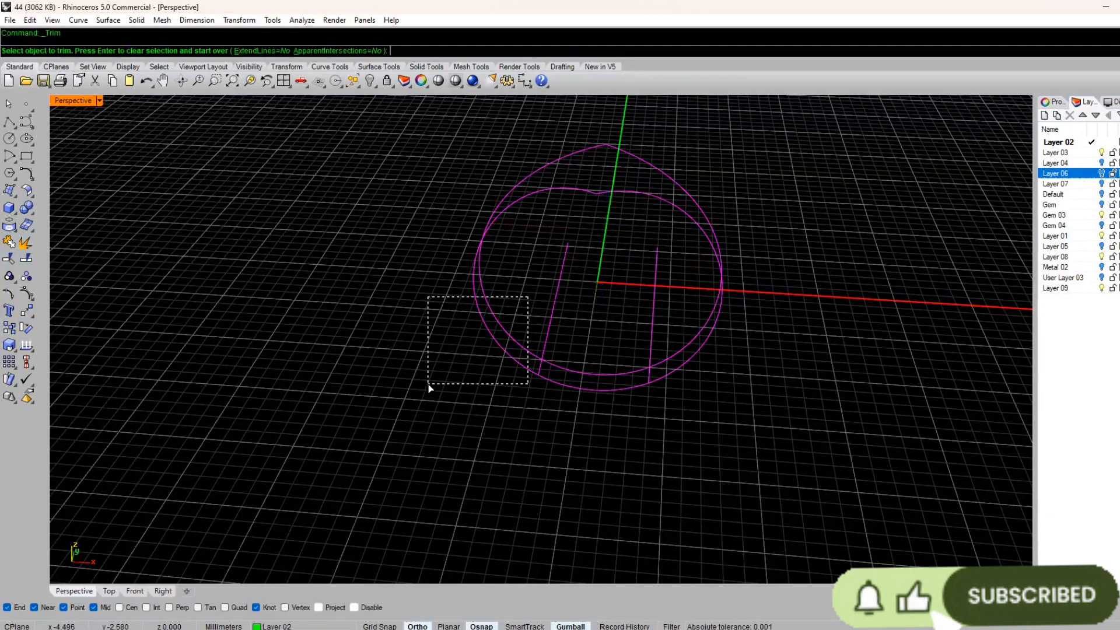
left_click_drag(429, 386, 428, 386)
left_click(652, 320)
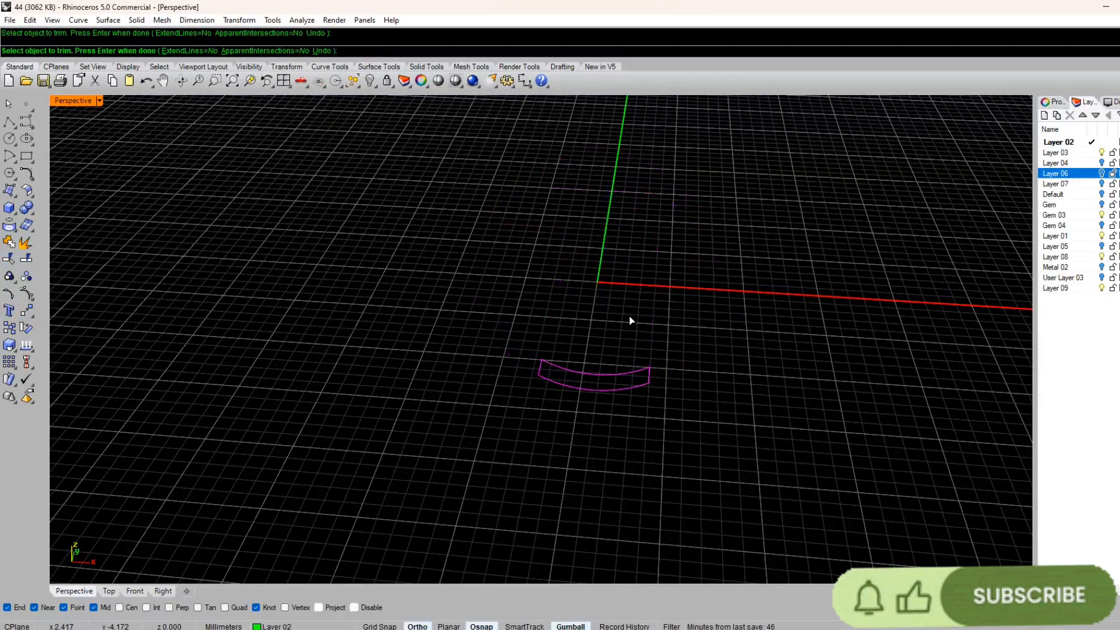
key("Return")
scroll(583, 350, "up", 3)
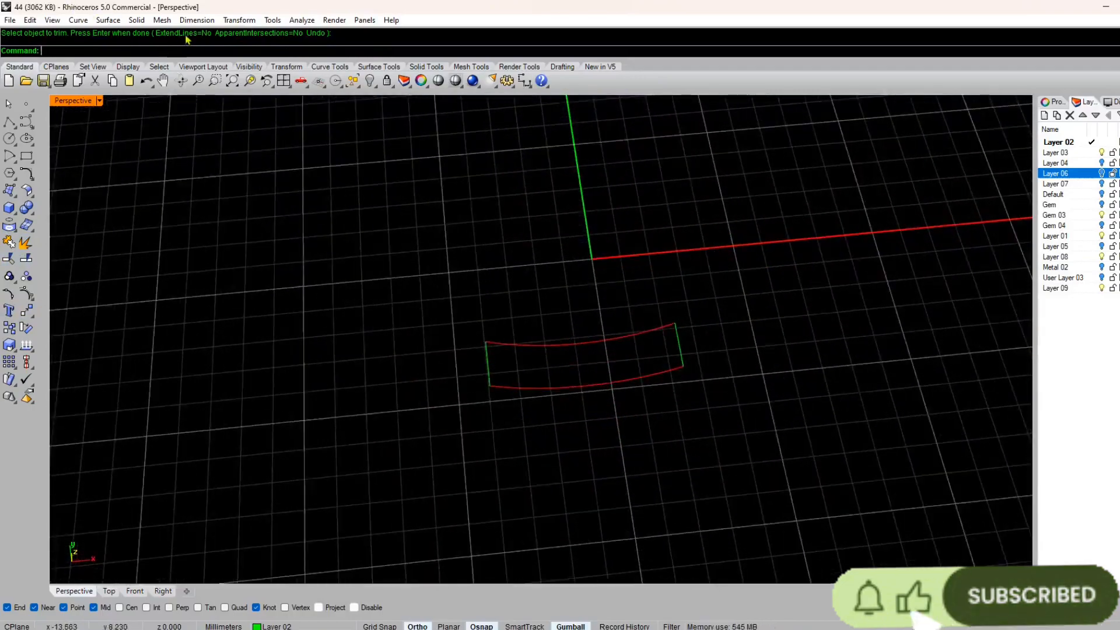
left_click(225, 23)
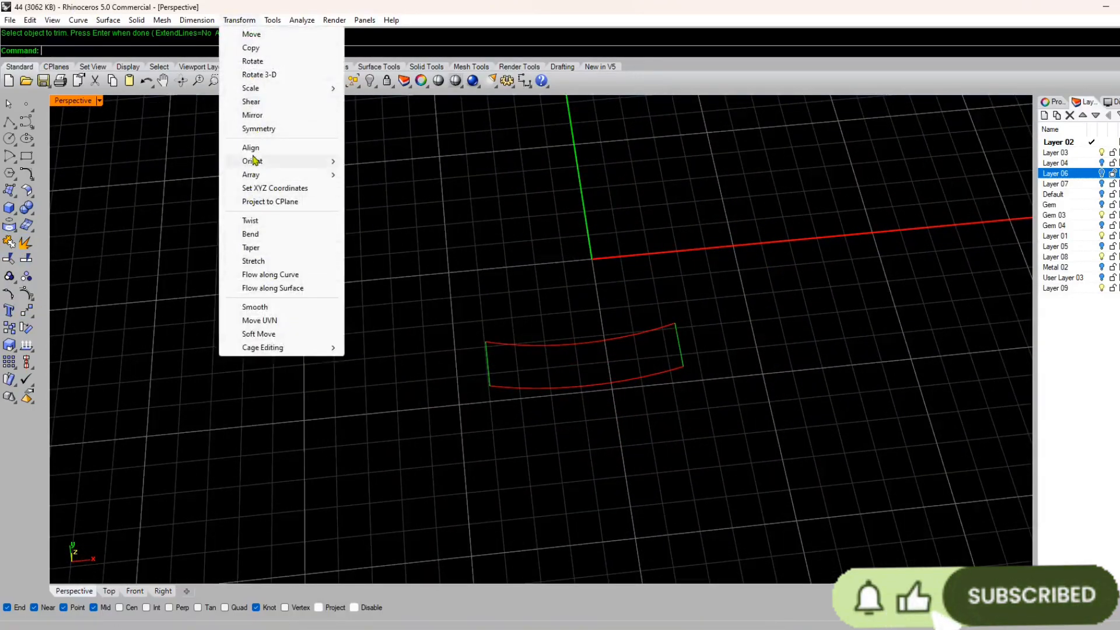
left_click(101, 22)
left_click(100, 23)
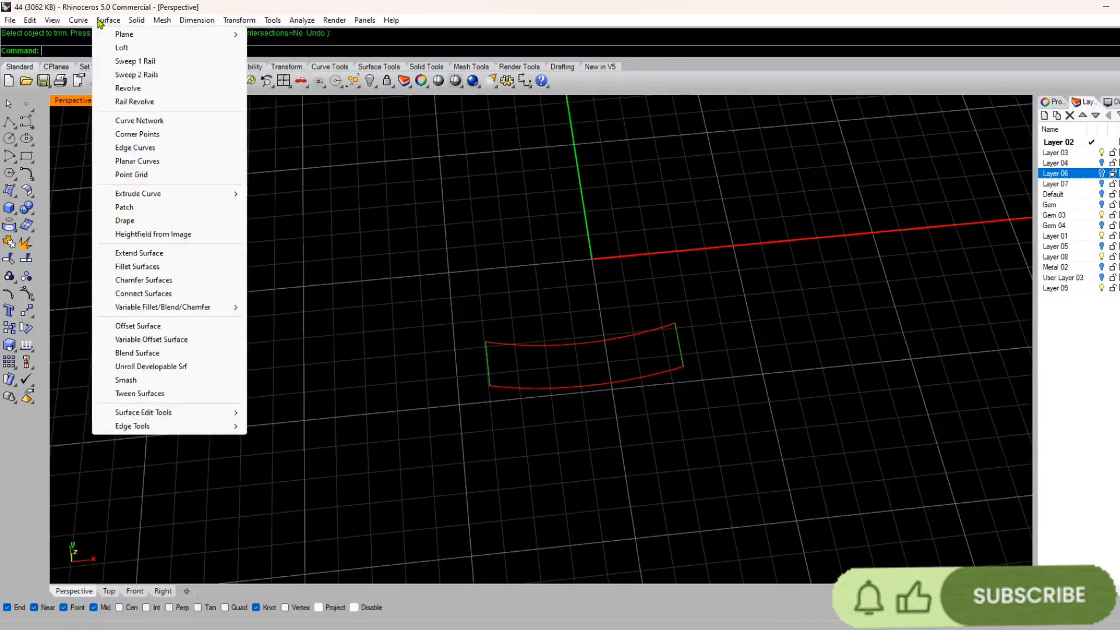
left_click(137, 74)
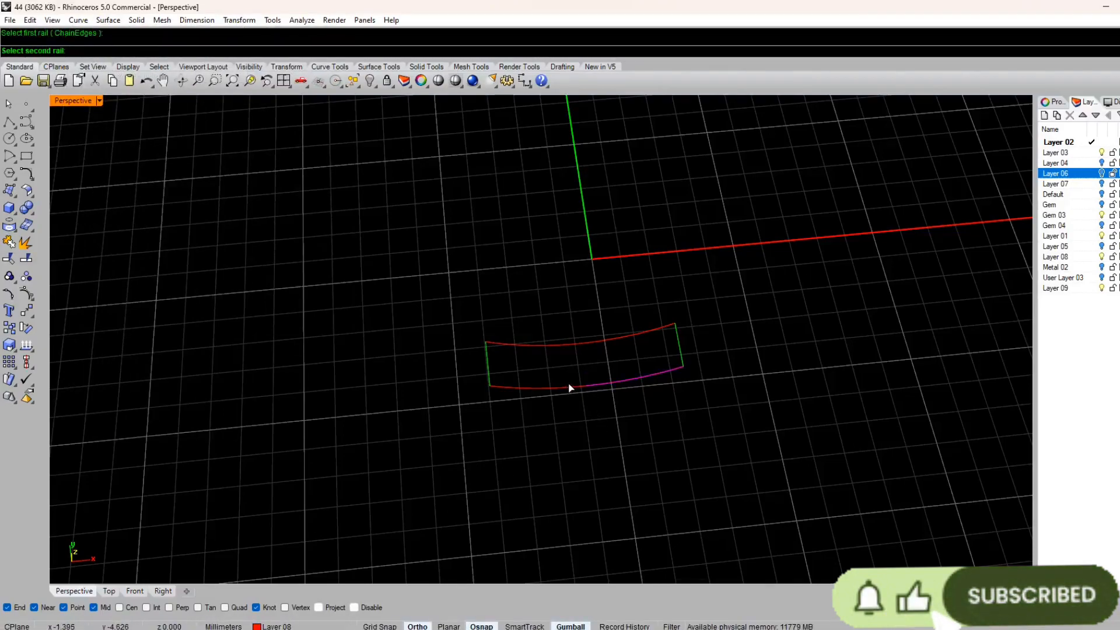
left_click(608, 375)
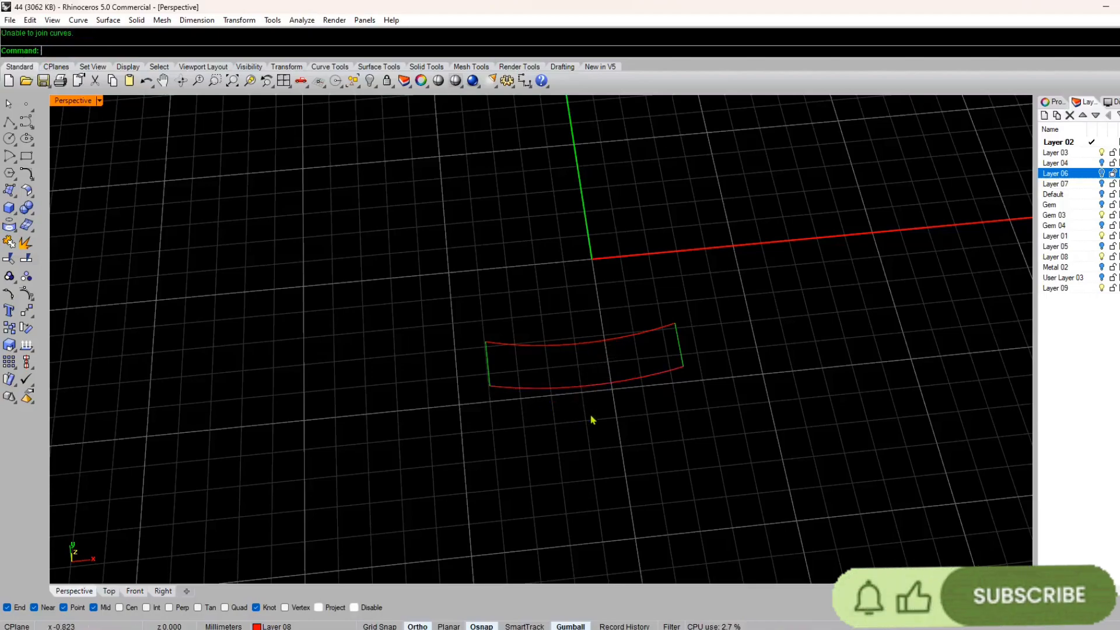
- Examine where the front and rear curves of the outline are split into separate segments
scroll(600, 376, "up", 6)
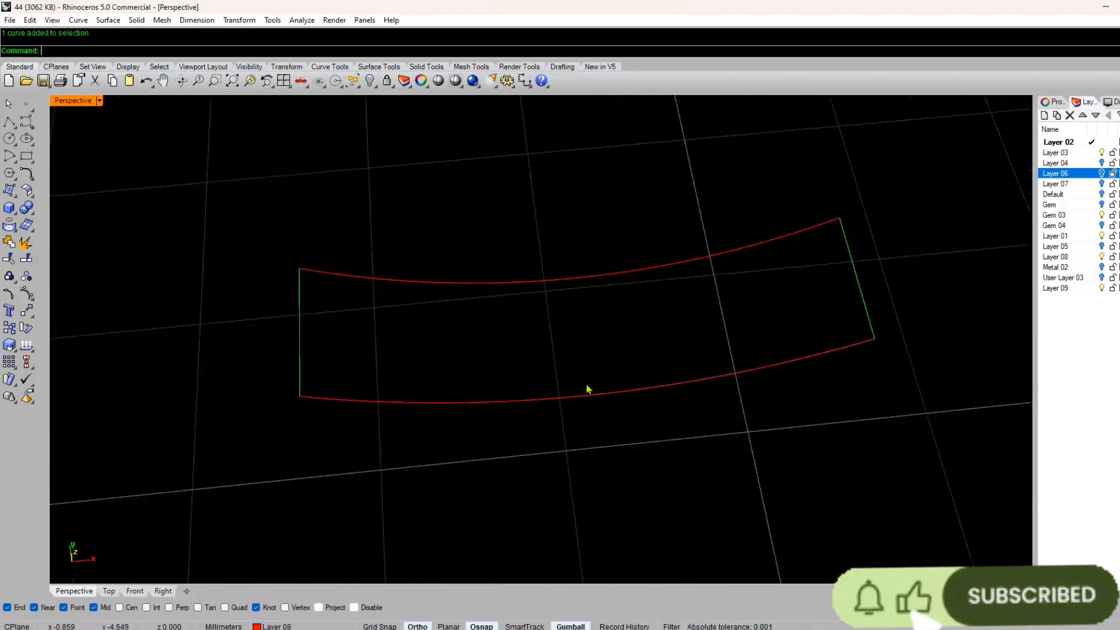
scroll(558, 445, "up", 5)
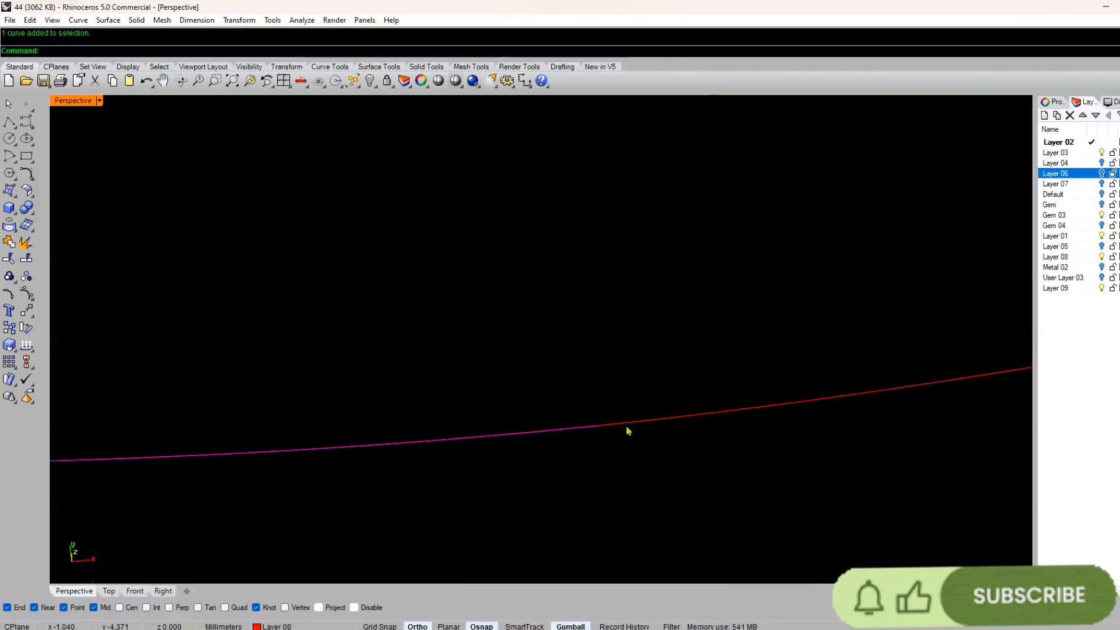
left_click(628, 424, "shift")
right_click_drag(630, 464, 542, 447)
left_click(542, 447)
scroll(533, 430, "up", 2)
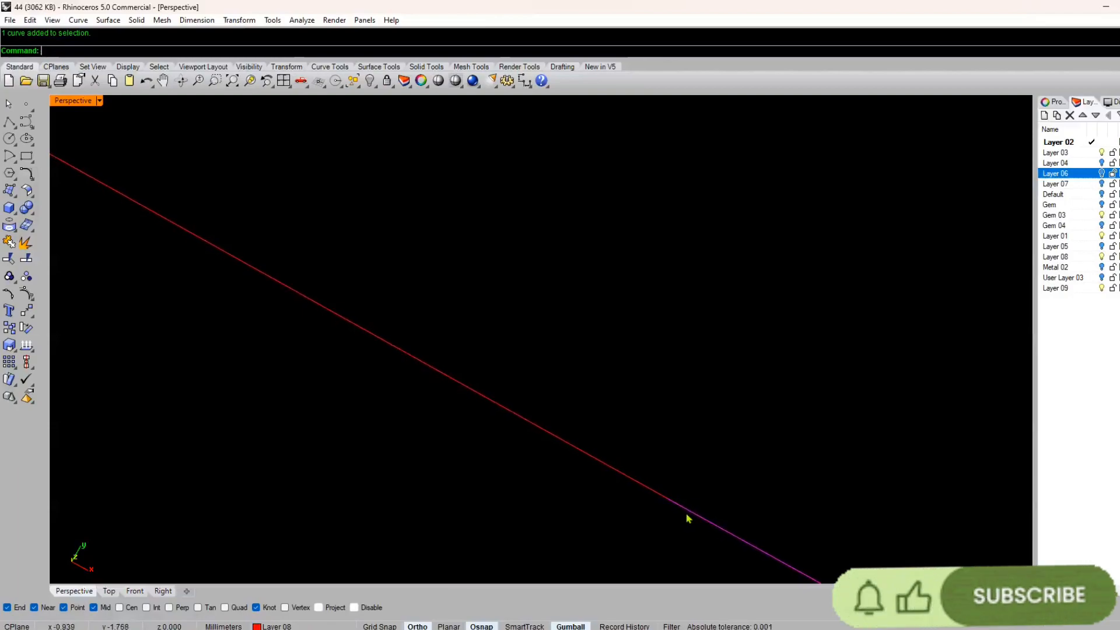
left_click_drag(654, 565, 656, 564)
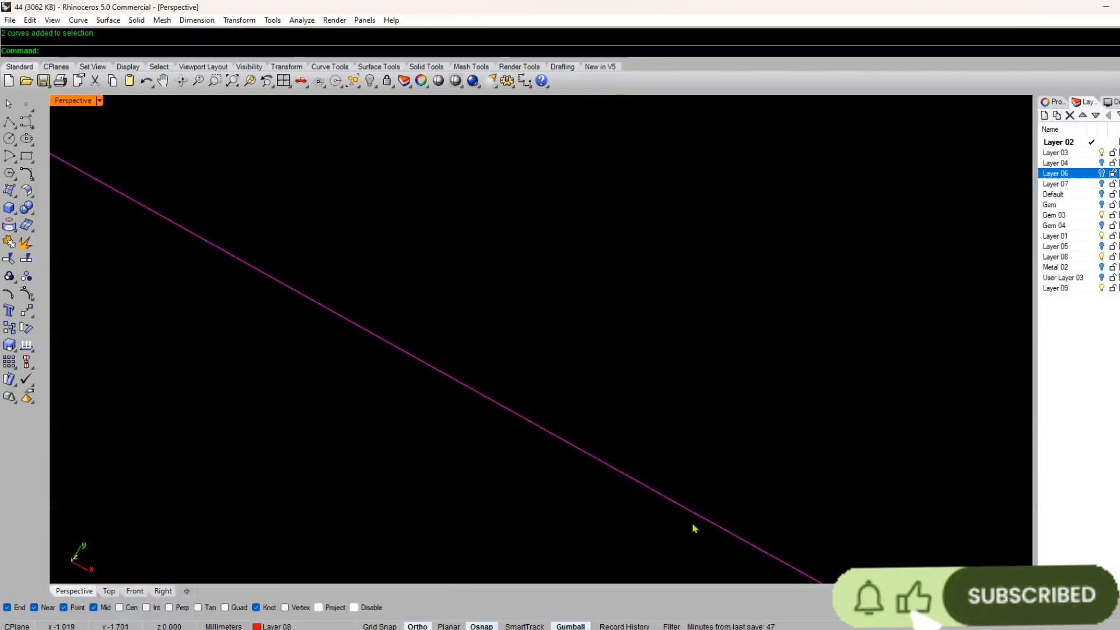
key("Escape")
scroll(647, 480, "down", 15)
right_click_drag(666, 506, 708, 310)
scroll(655, 325, "up", 10)
left_click(657, 325)
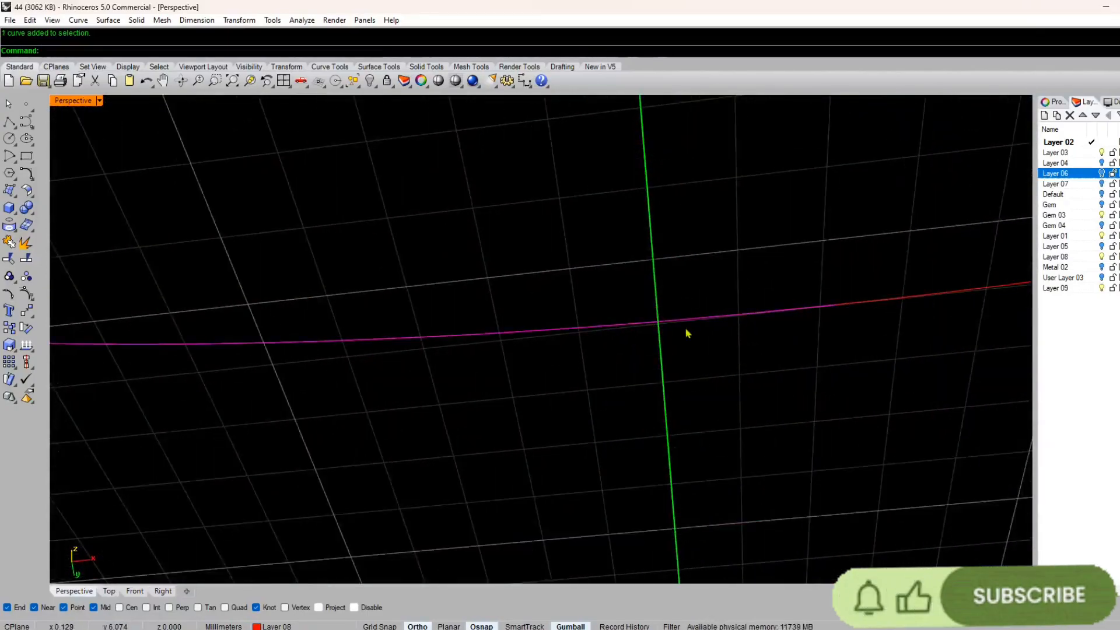
scroll(668, 348, "down", 5)
right_click_drag(667, 349, 721, 323)
key("Escape")
scroll(653, 470, "up", 5)
scroll(660, 446, "down", 10)
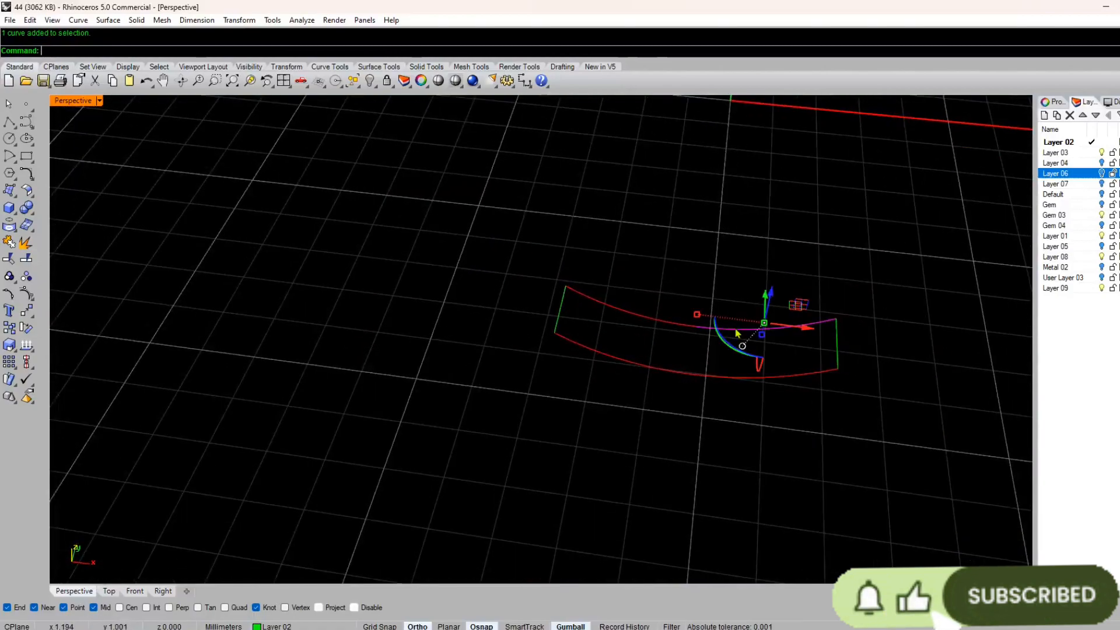
- Close the gap in the rear curve by moving one segment's end control point onto the neighbouring segment's end
scroll(680, 344, "up", 10)
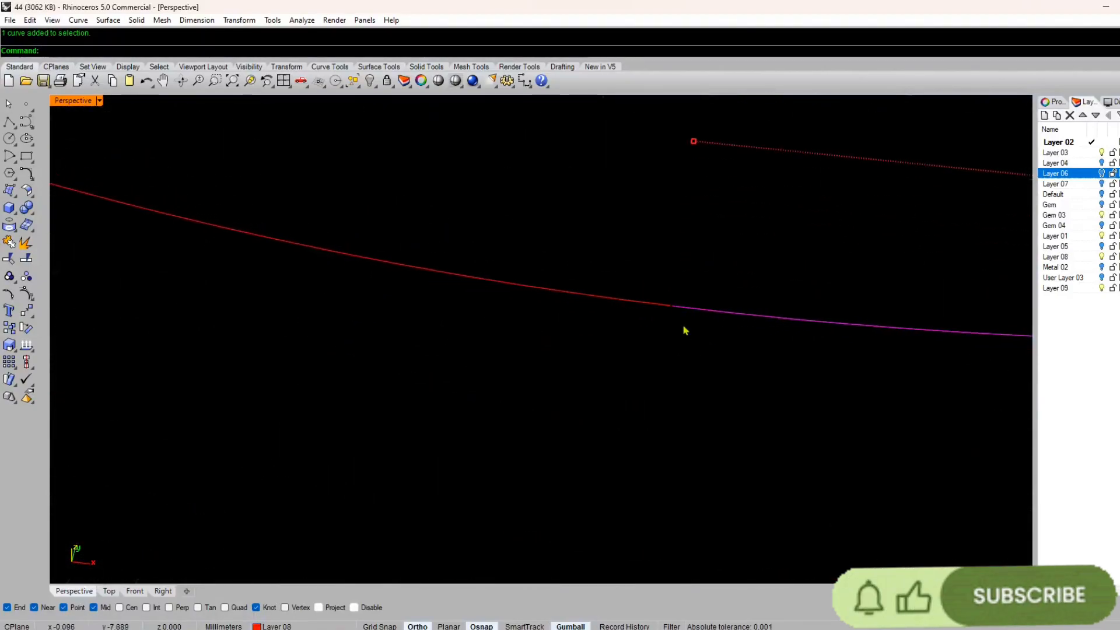
key("Escape")
scroll(668, 304, "up", 10)
left_click(668, 319)
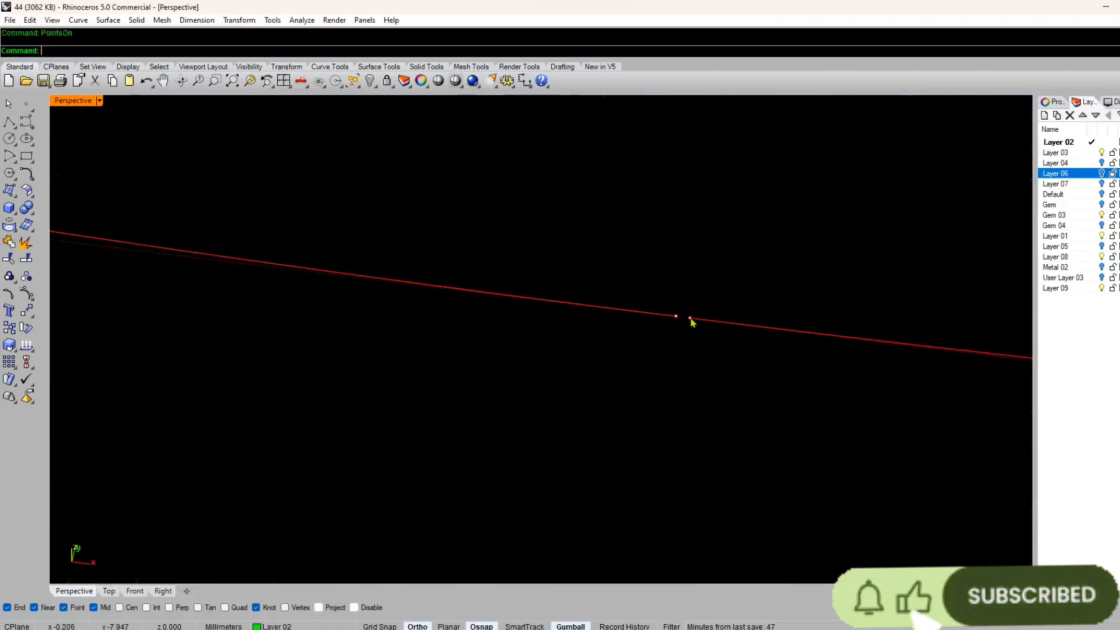
left_click_drag(691, 319, 676, 316)
key("Escape")
key("Escape")
- Show the control points of the front curve's segments and snap the end point at the split onto the adjoining segment
scroll(669, 332, "down", 15)
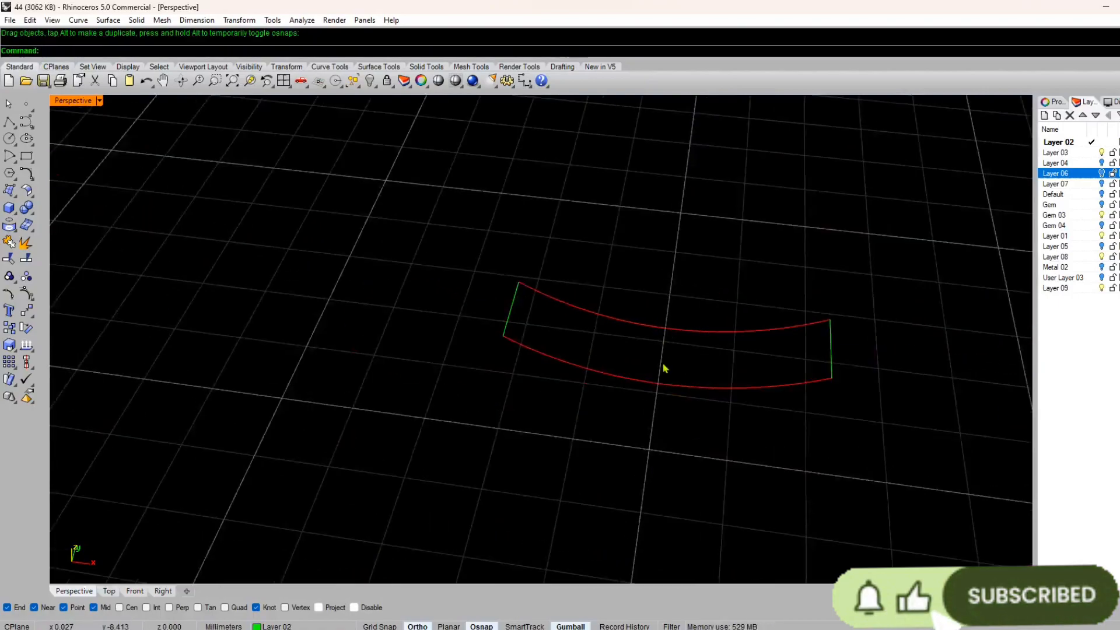
left_click(660, 383)
left_click(667, 385)
scroll(668, 388, "up", 11)
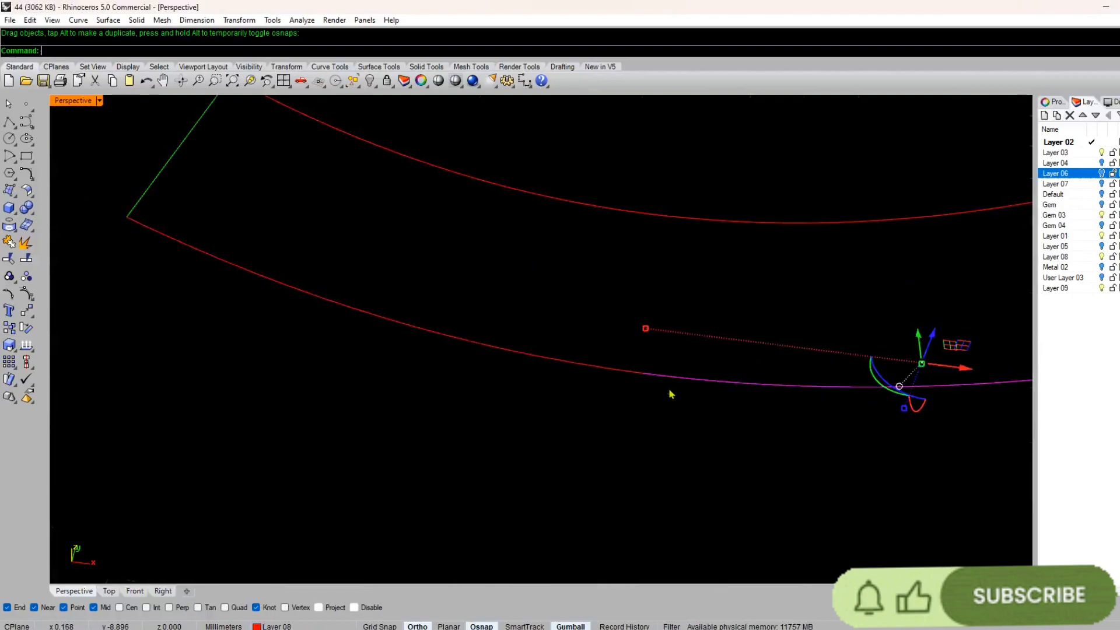
key("F10")
scroll(637, 385, "up", 5)
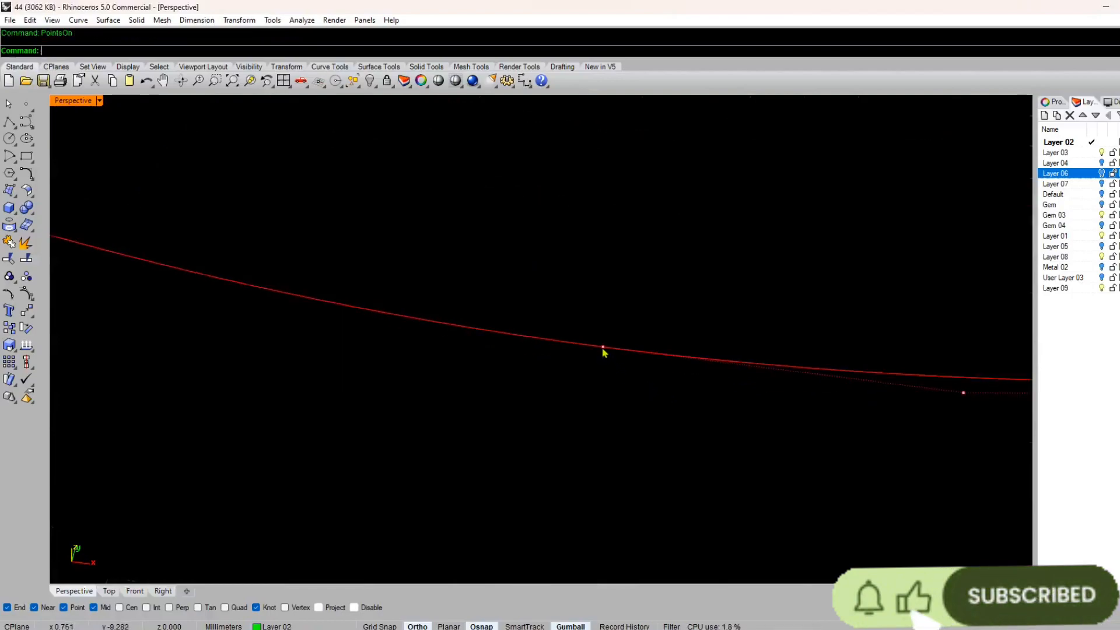
left_click(604, 352)
left_click(633, 379)
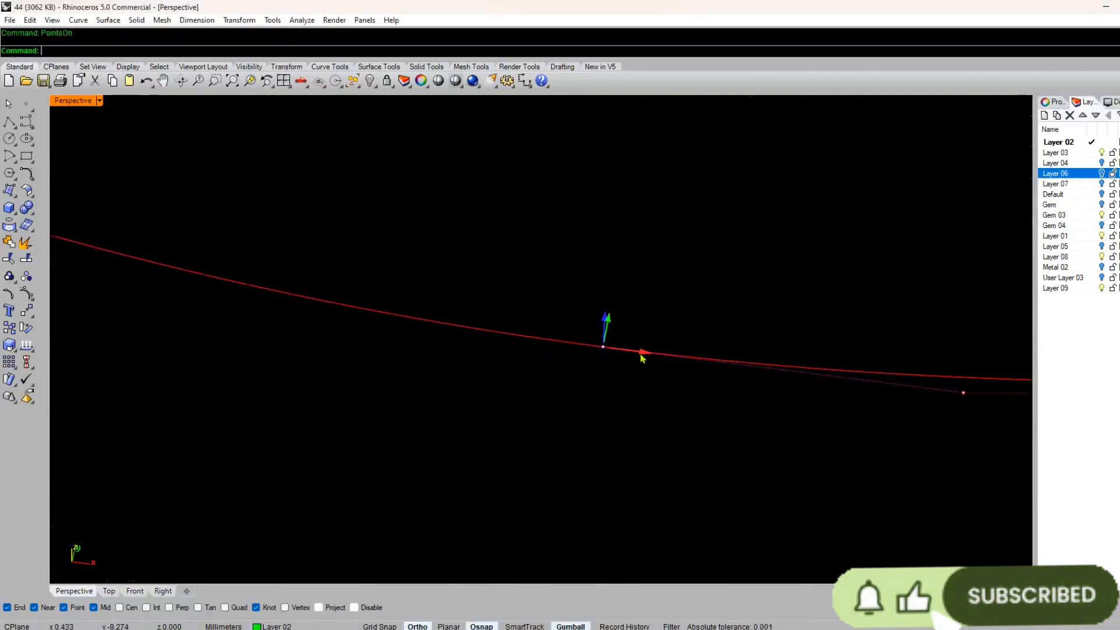
left_click_drag(643, 353, 605, 348)
left_click(592, 347)
key("F10")
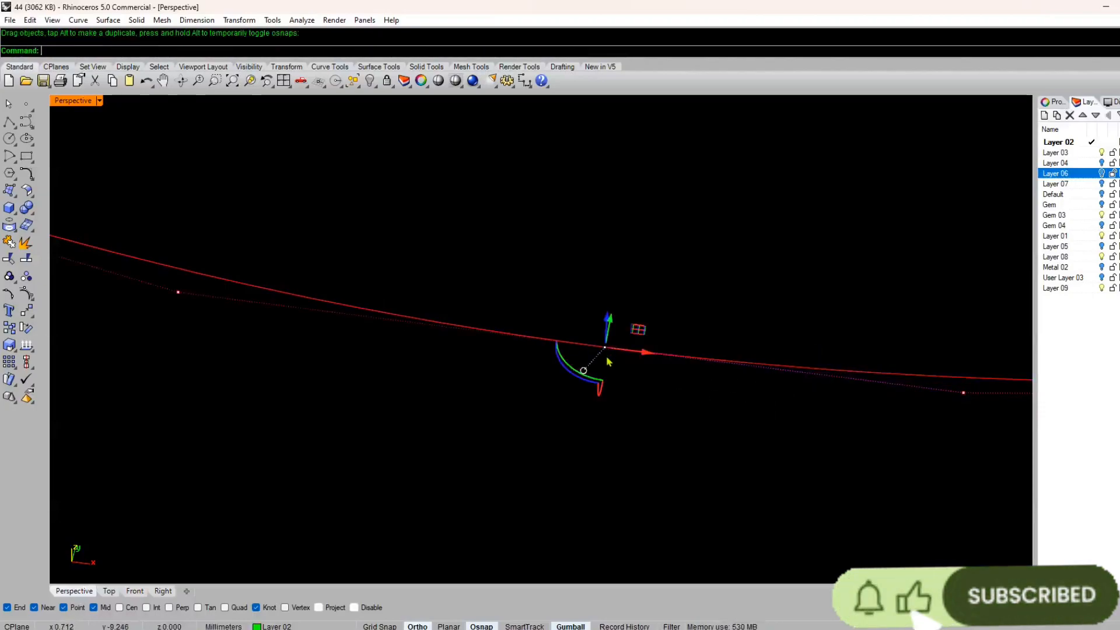
- Select all segments of the outline's front and rear curves and rebuild them
scroll(607, 366, "down", 10)
left_click_drag(574, 452, 575, 451)
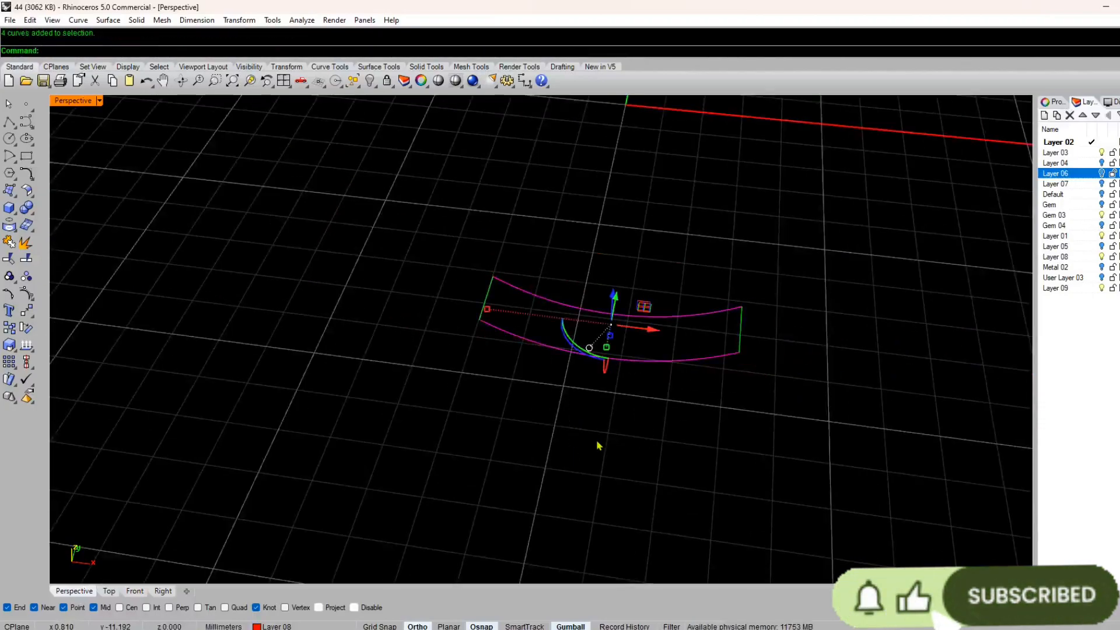
left_click(597, 441)
left_click_drag(640, 281, 566, 411)
key("ctrl+r")
key("Return")
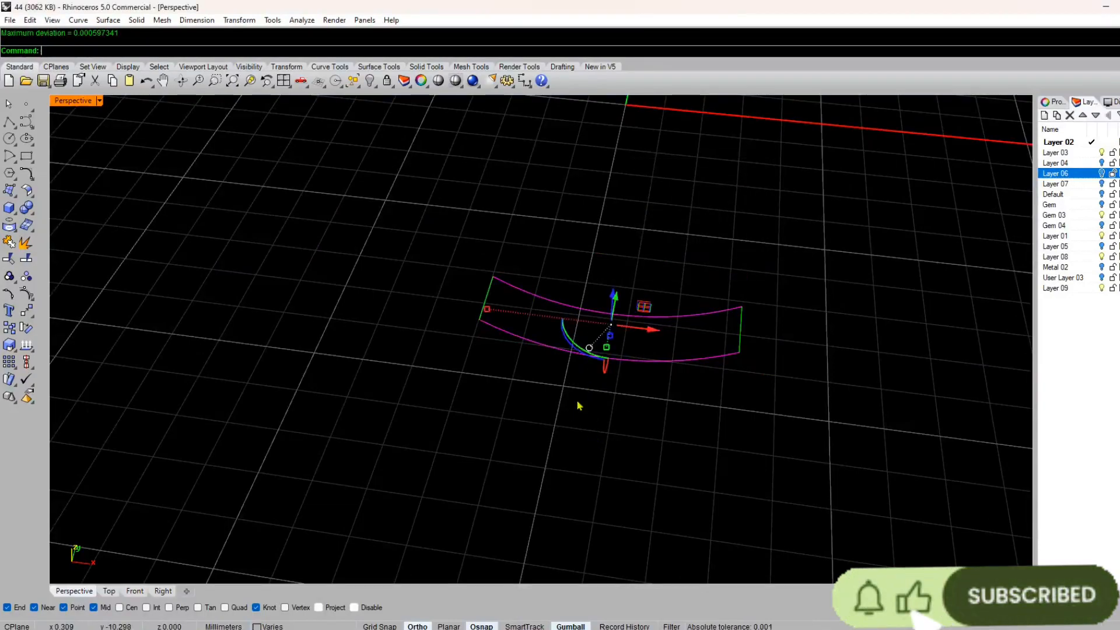
- Sweep the two short end lines along the front and rear curves with Sweep 2 Rails to form the bridge surface
left_click(109, 21)
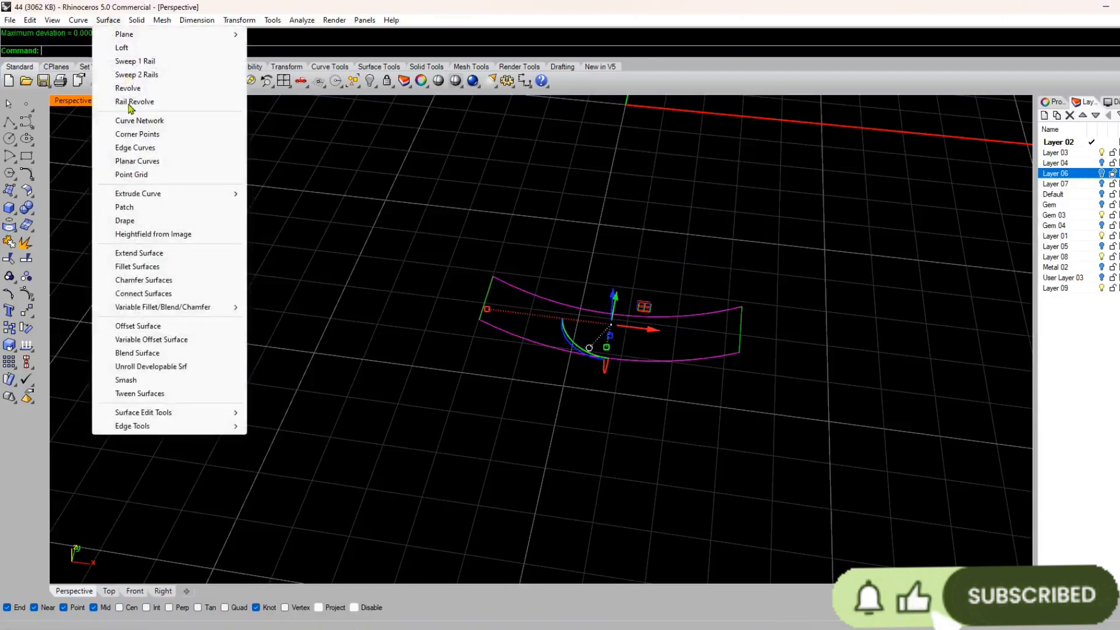
mouse_move(79, 21)
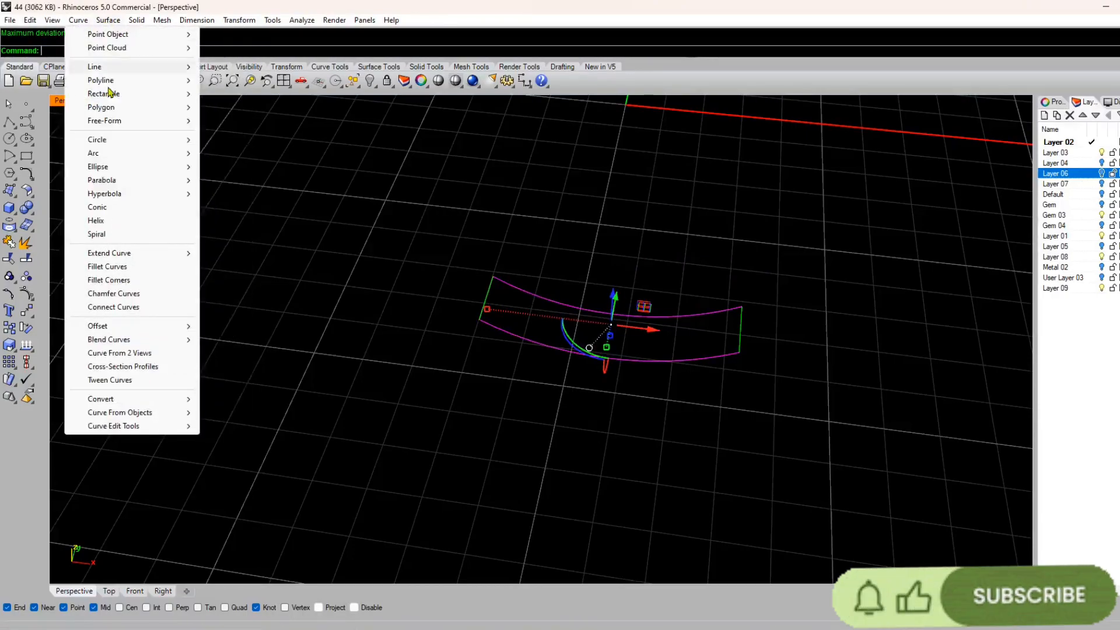
left_click(128, 73)
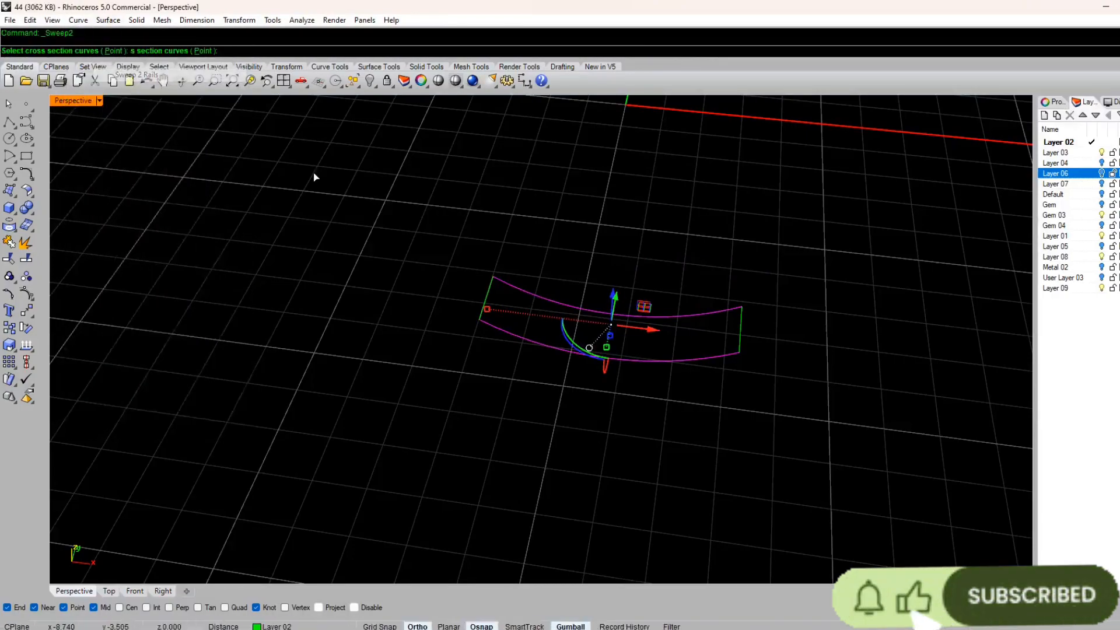
left_click(741, 328)
left_click(483, 310)
right_click(484, 306)
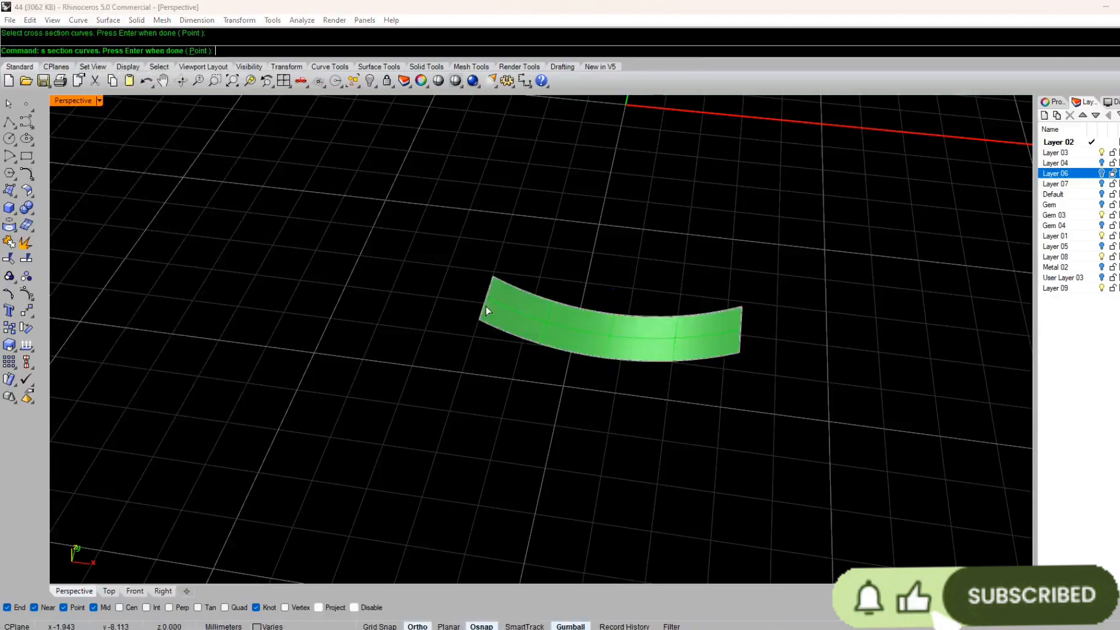
left_click(534, 412)
right_click_drag(568, 403, 529, 365)
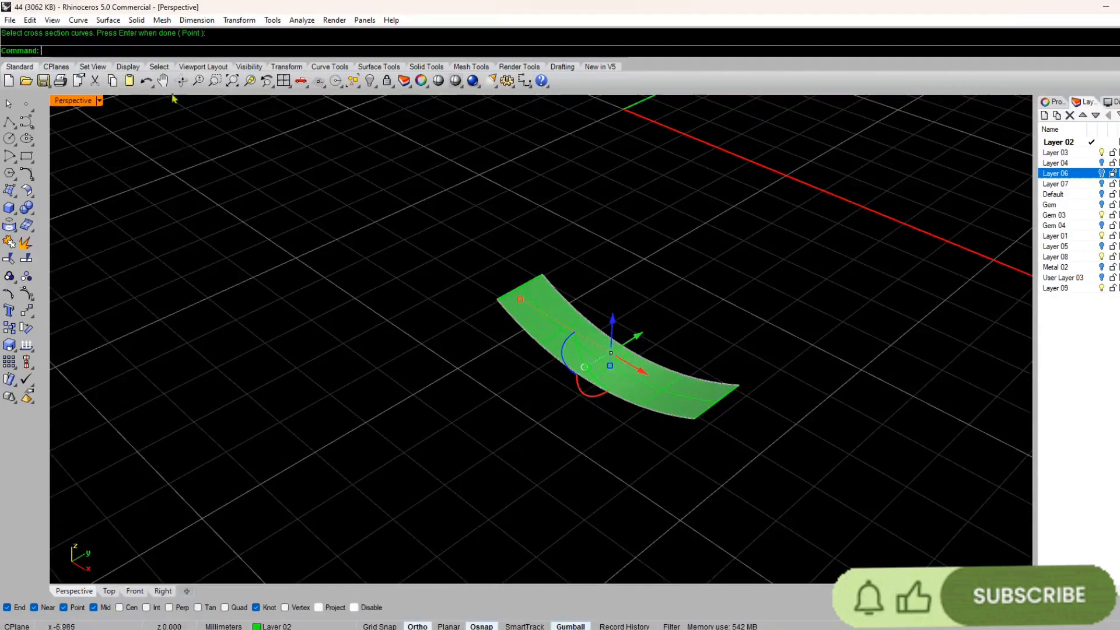
- Try offsetting the swept bridge surface by 0.5 mm without making a solid
left_click(108, 20)
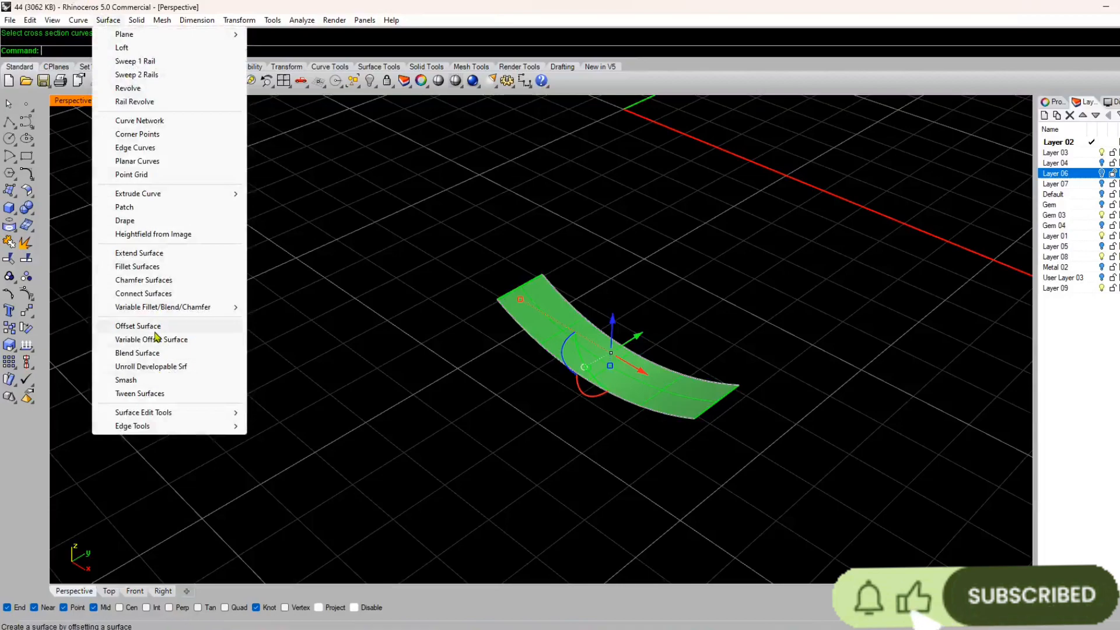
left_click(175, 326)
right_click(614, 356)
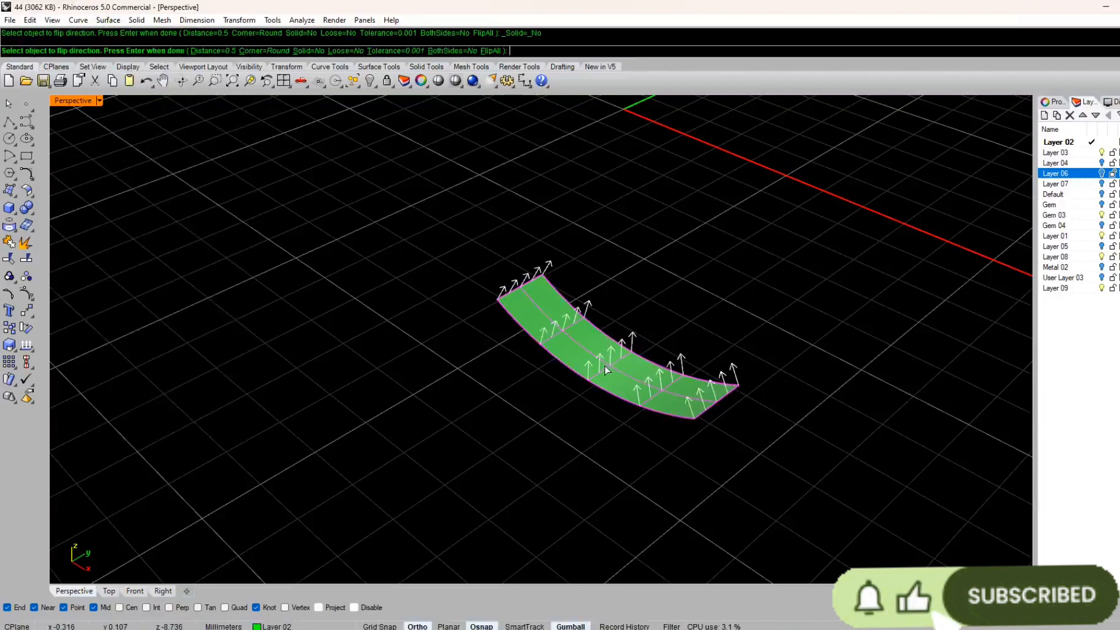
right_click(606, 369)
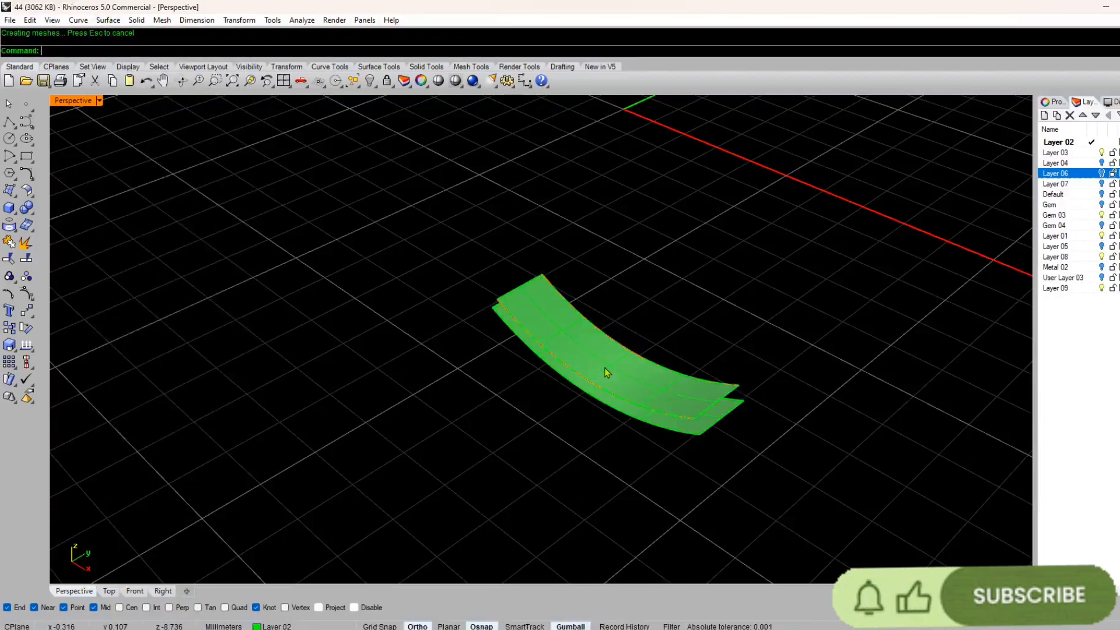
key("ctrl+z")
- Try offsetting the bridge surface upward by 0.5 mm as a solid
right_click(605, 367)
left_click(605, 365)
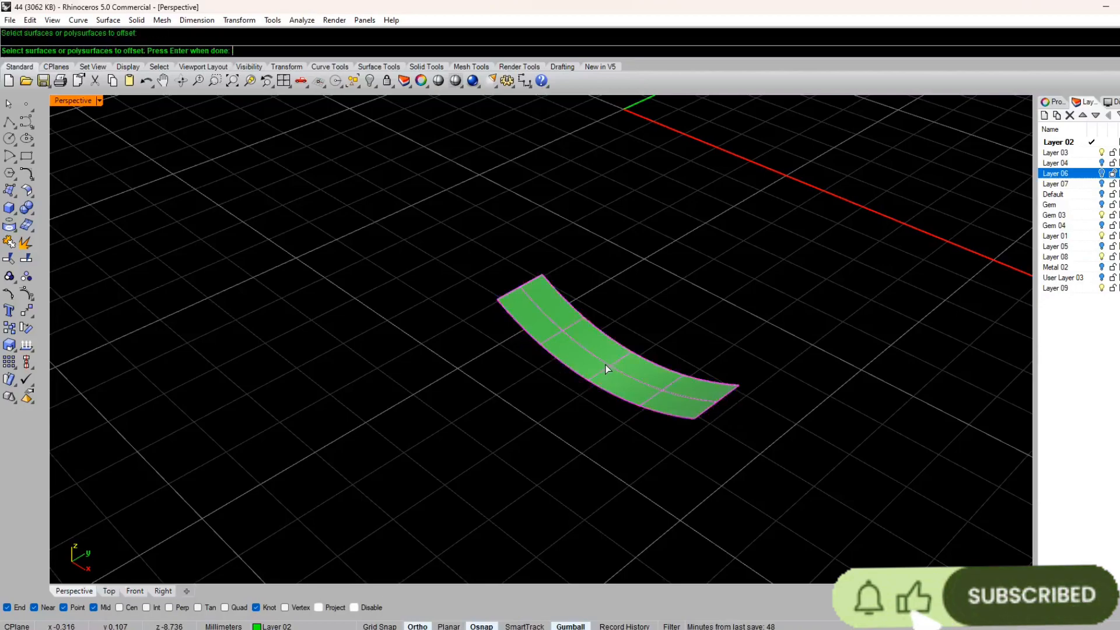
right_click(571, 313)
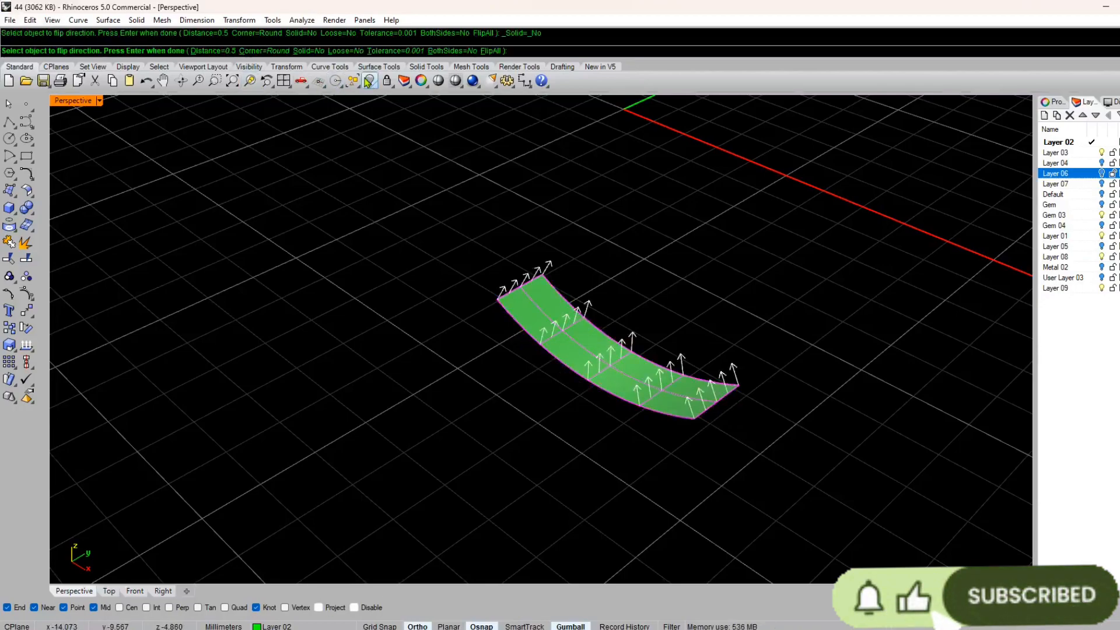
right_click(467, 248)
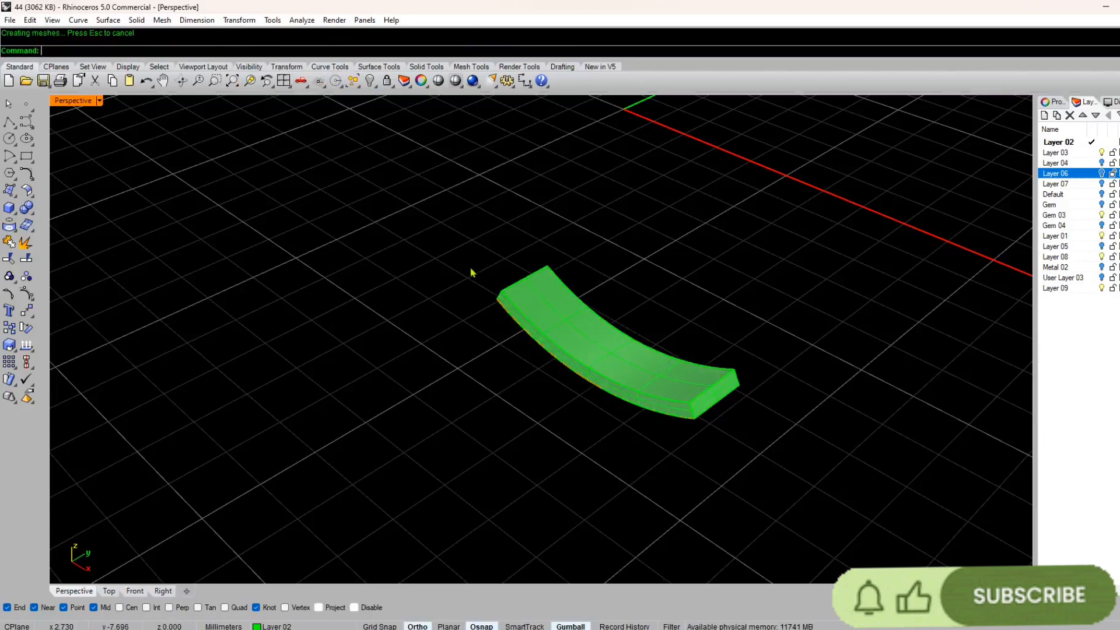
key("ctrl+z")
- Offset the bridge surface by 0.5 mm as a solid with the direction flipped downward
right_click(472, 272)
left_click(543, 306)
left_click(298, 52)
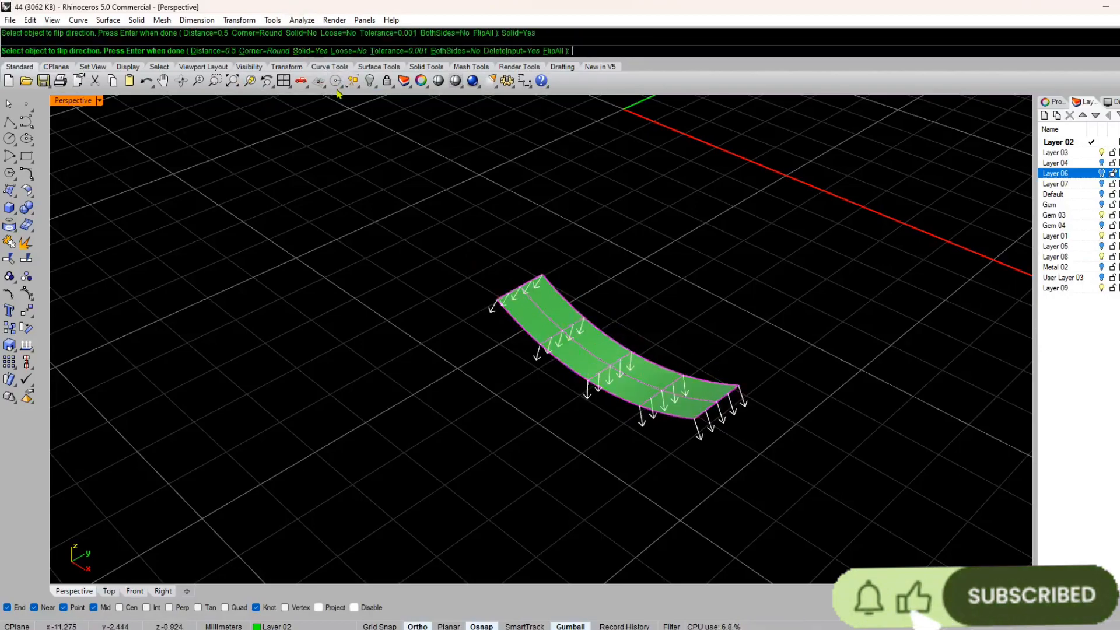
right_click(532, 337)
key("Escape")
- Hide Layer 03 and show the Default layer and Layer 06 around the bridge solid
right_click_drag(688, 386, 633, 368)
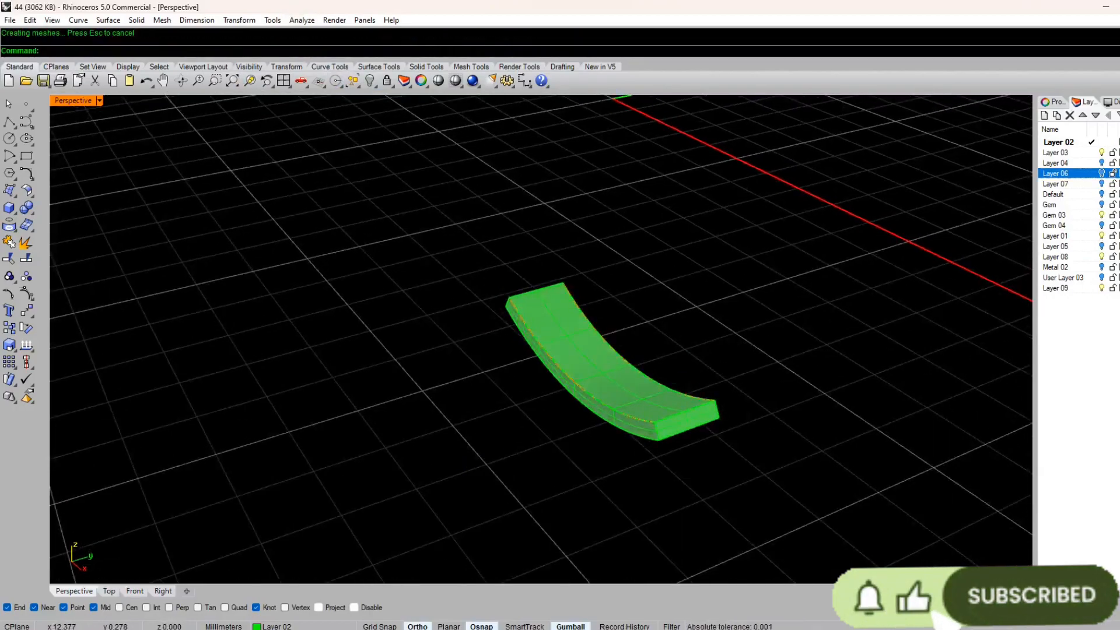
left_click(1101, 153)
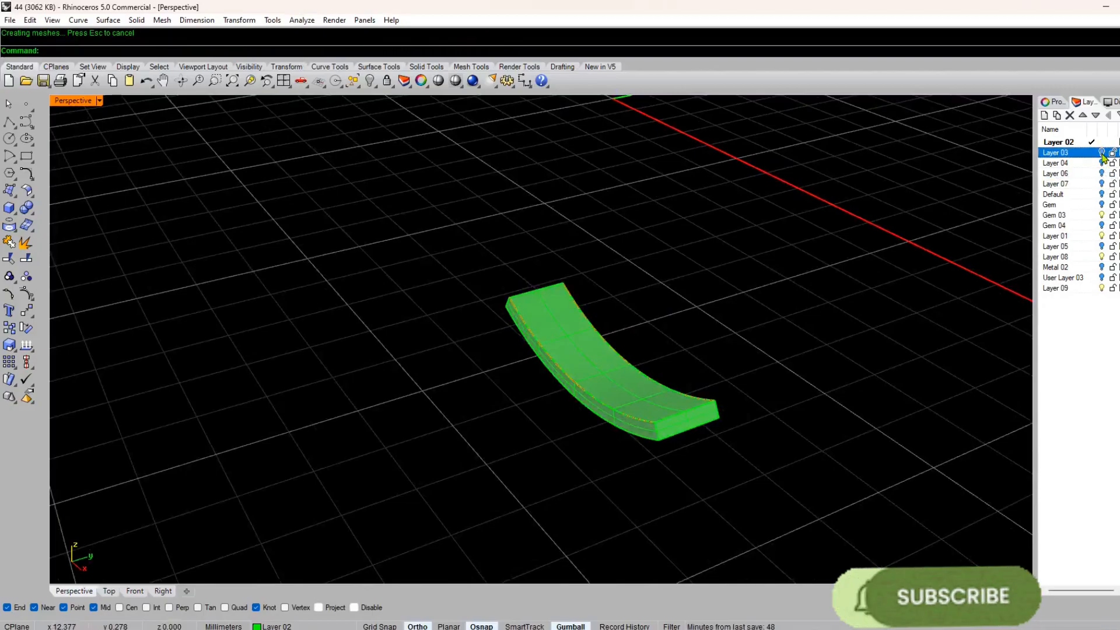
left_click(1102, 195)
right_click_drag(671, 430, 695, 417)
scroll(658, 463, "down", 5)
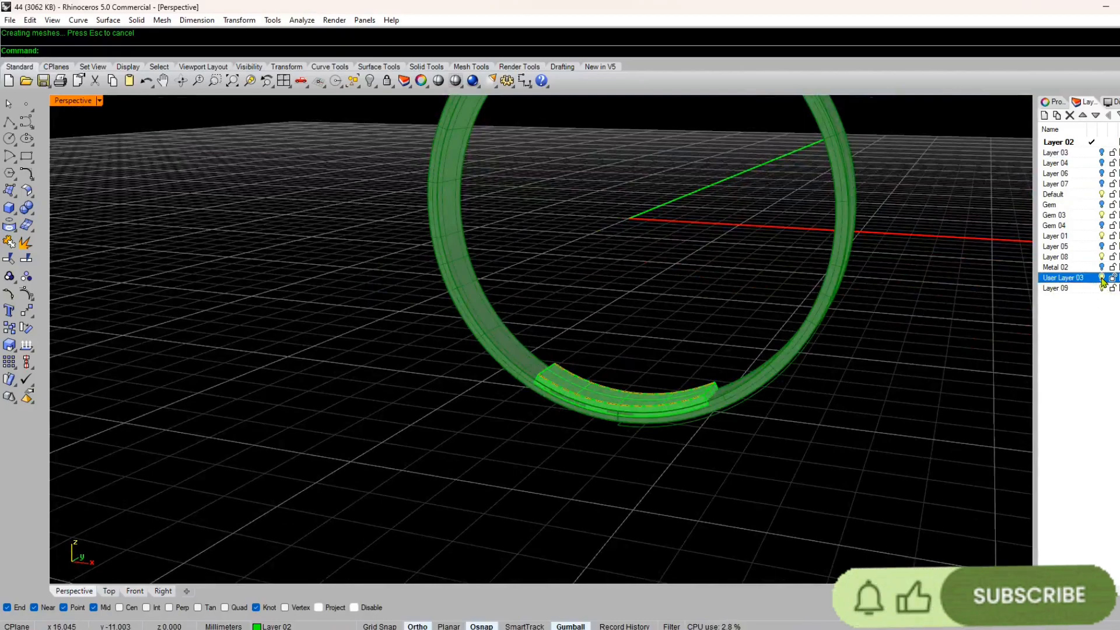
left_click(1101, 175)
- Examine how the bridge solid fits between the rim bands and where its two ends meet the ring
scroll(612, 459, "up", 6)
right_click_drag(612, 460, 672, 513)
scroll(672, 513, "up", 4)
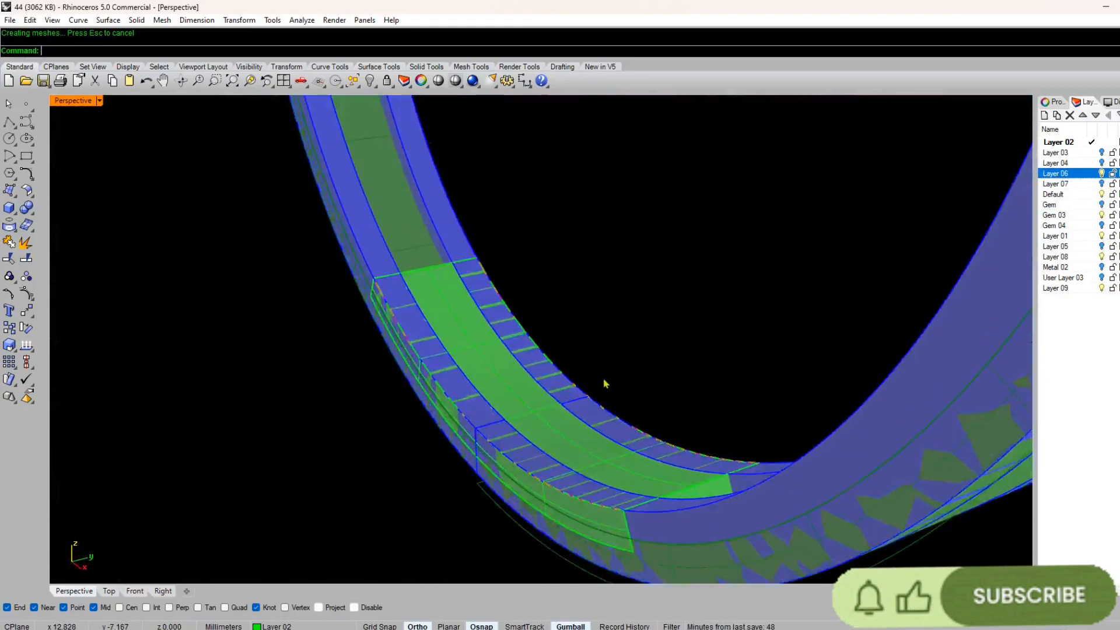
scroll(605, 383, "down", 5)
scroll(573, 313, "up", 5)
key("ctrl+a")
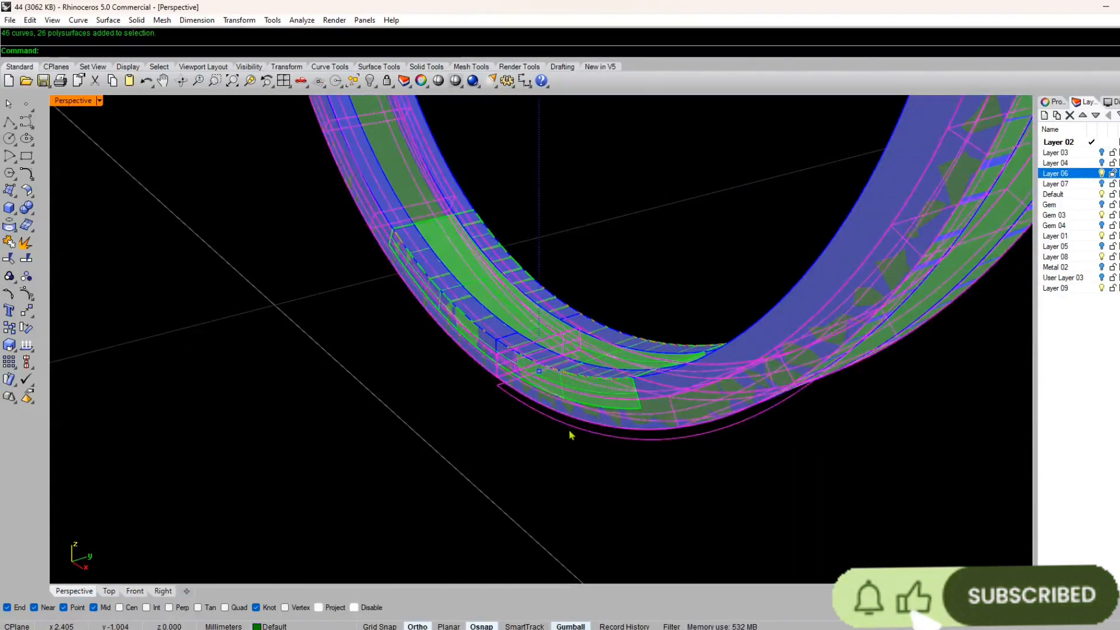
key("Escape")
scroll(574, 444, "up", 10)
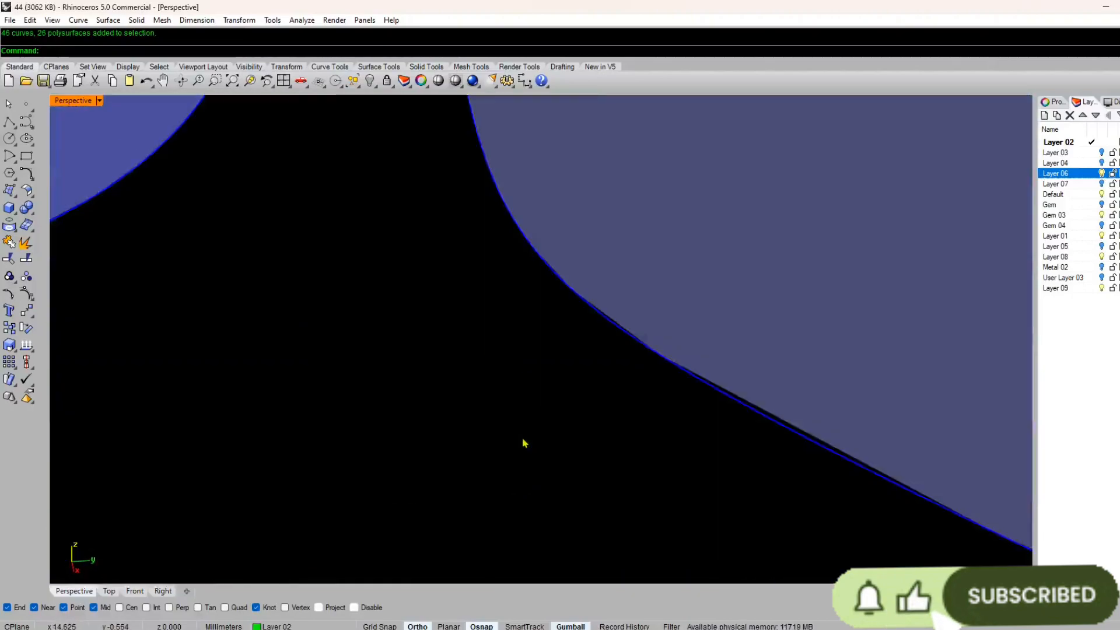
scroll(563, 442, "down", 8)
mouse_move(554, 458)
right_mouse_down()
mouse_move(573, 428)
mouse_move(611, 463)
mouse_move(570, 462)
right_mouse_up()
scroll(569, 466, "up", 3)
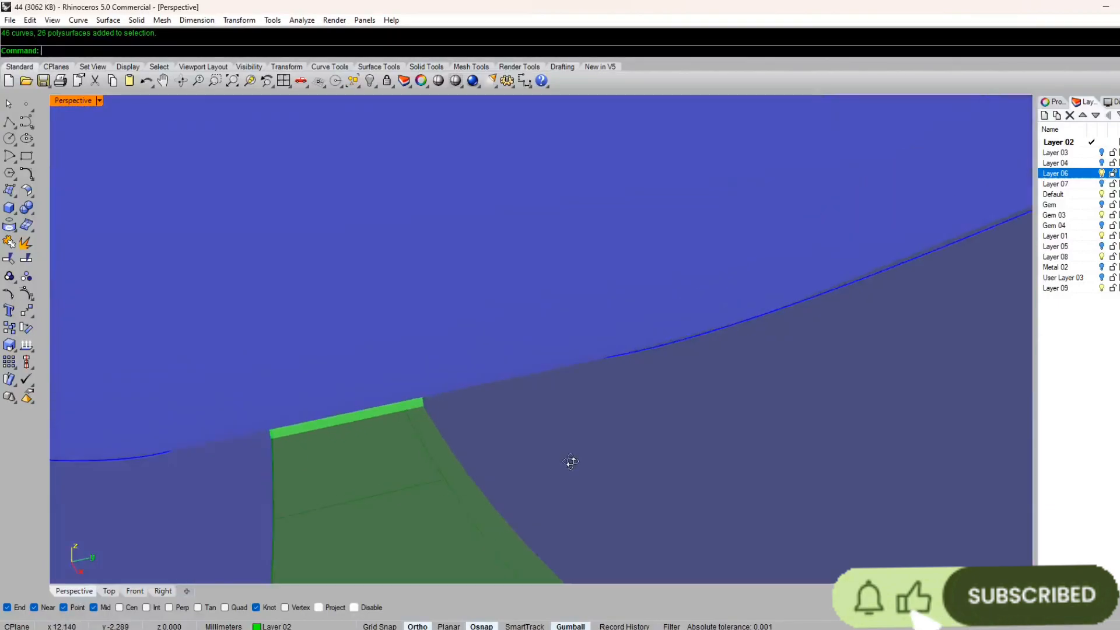
scroll(571, 462, "down", 6)
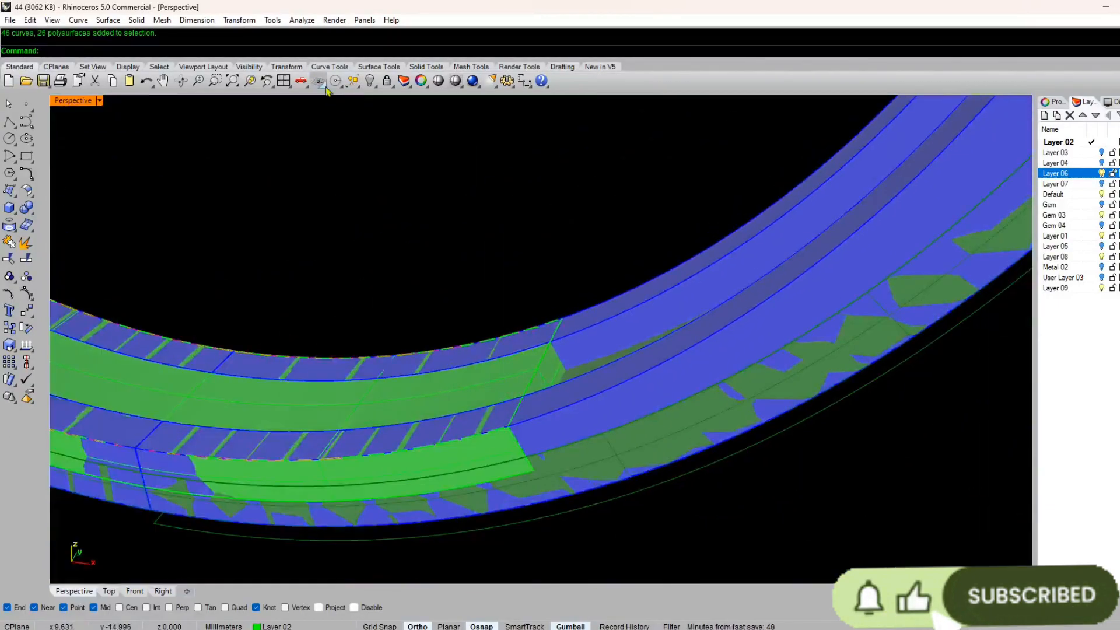
double_click(287, 87)
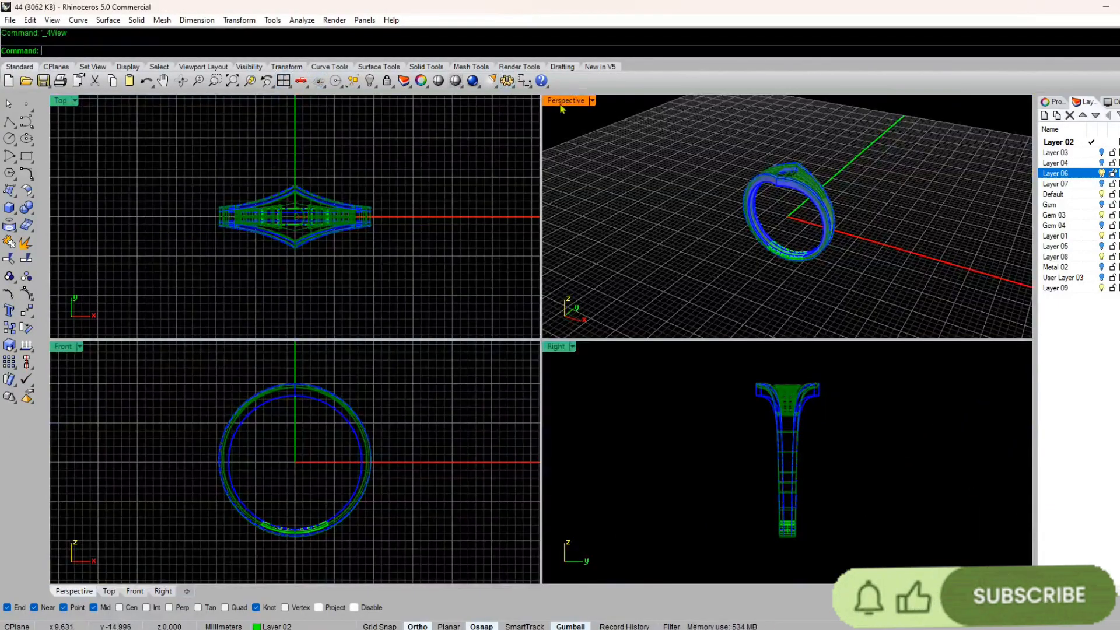
double_click(561, 104)
right_click_drag(557, 126, 507, 430)
scroll(595, 440, "up", 10)
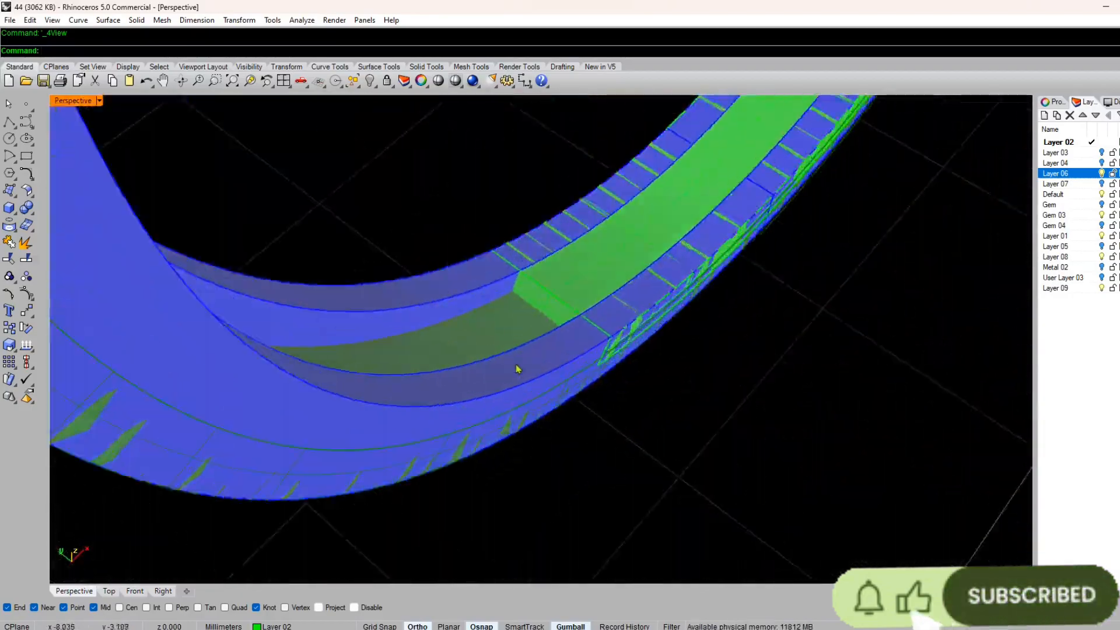
scroll(392, 488, "down", 10)
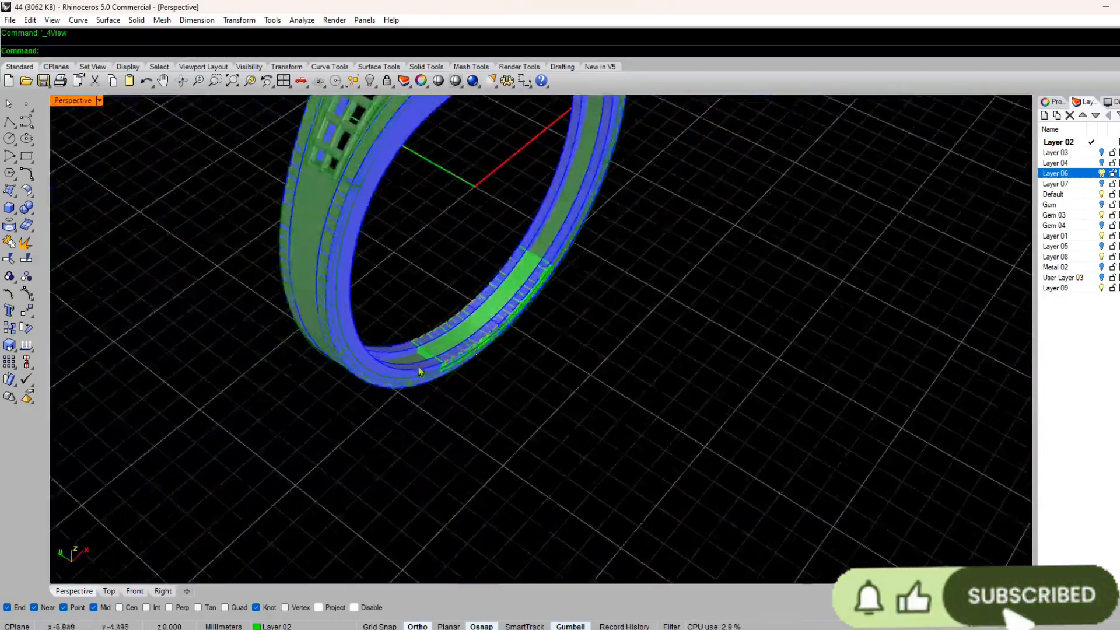
right_click_drag(419, 372, 405, 363)
- Undo the display of Layer 06 and inspect the bridge solid against the remaining outer band
key("ctrl+z")
scroll(481, 304, "up", 5)
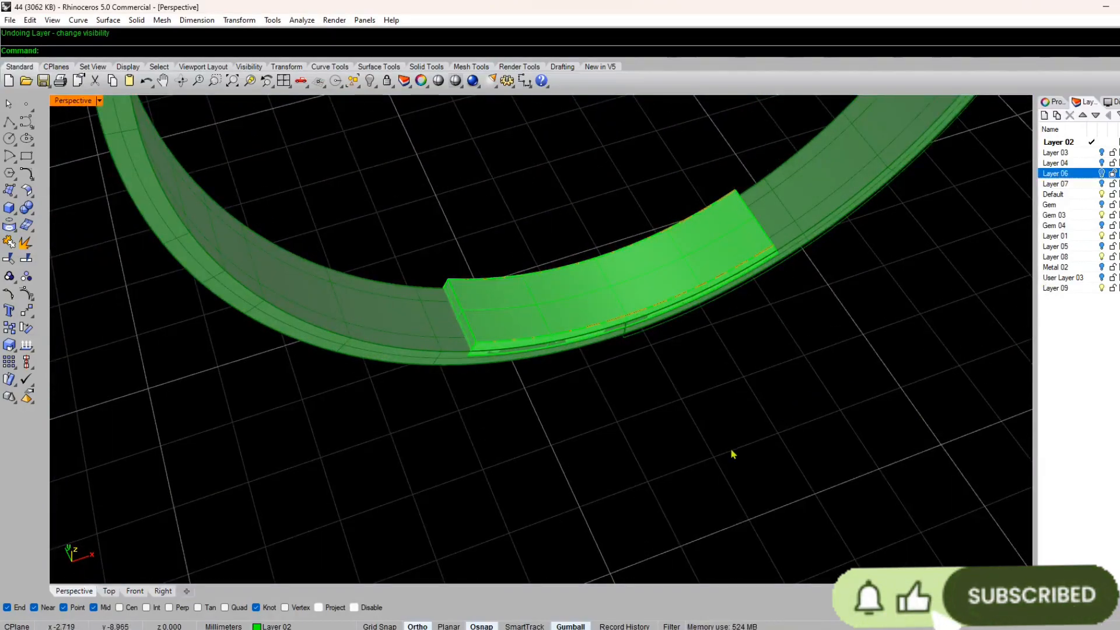
scroll(705, 462, "down", 5)
right_click_drag(680, 434, 615, 339)
scroll(527, 407, "up", 10)
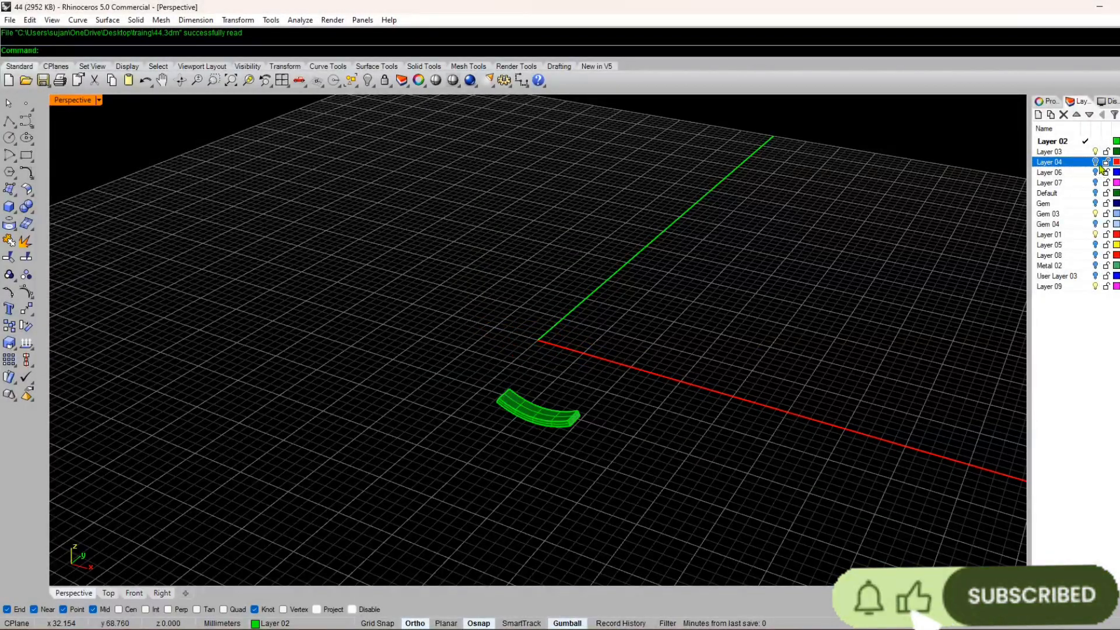
- Show Layer 06, the Default layer and User Layer 03 to display the rim bands, lattice and prong head
left_click(1096, 173)
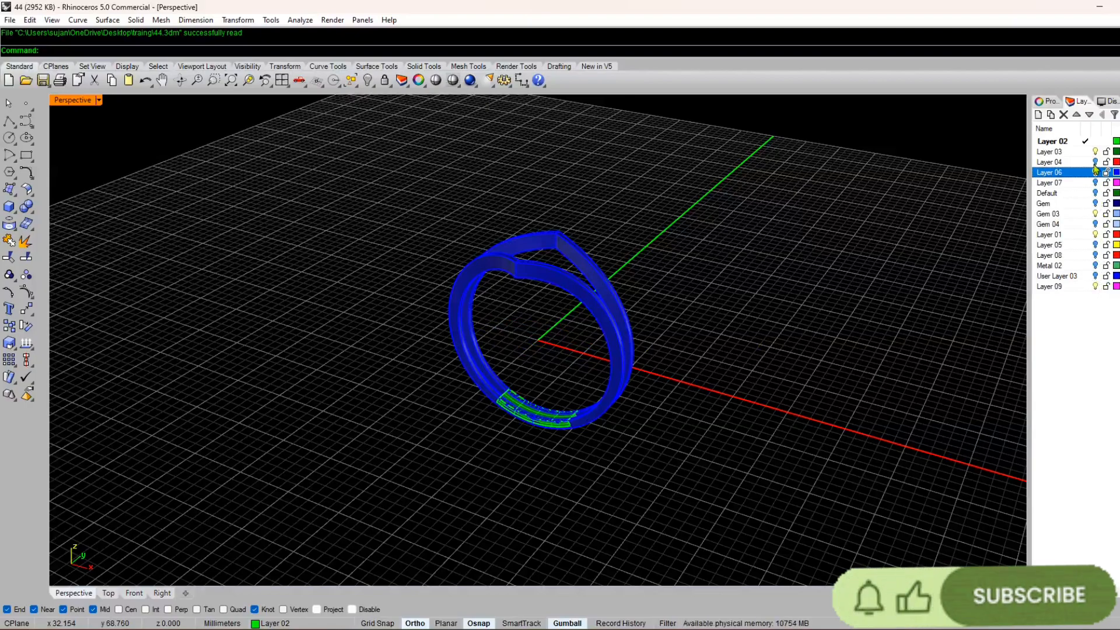
left_click(1097, 152)
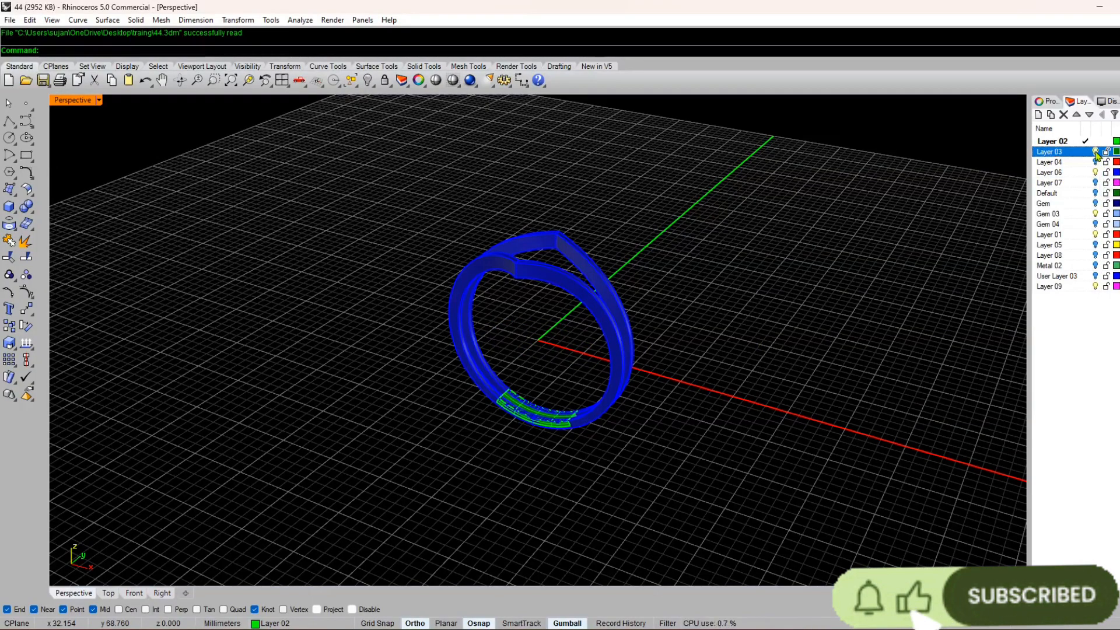
left_click(1096, 193)
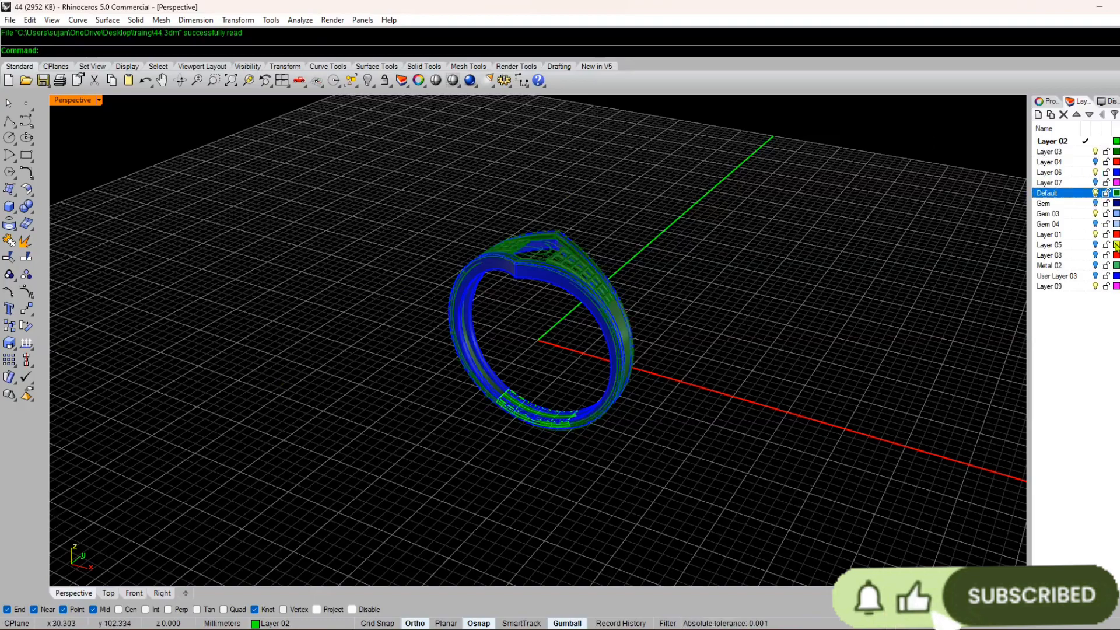
left_click(1097, 276)
- Examine the bridge solid from inside and outside the band, and inspect the whole ring with its lattice and four-prong head
scroll(455, 177, "up", 5)
scroll(471, 262, "down", 5)
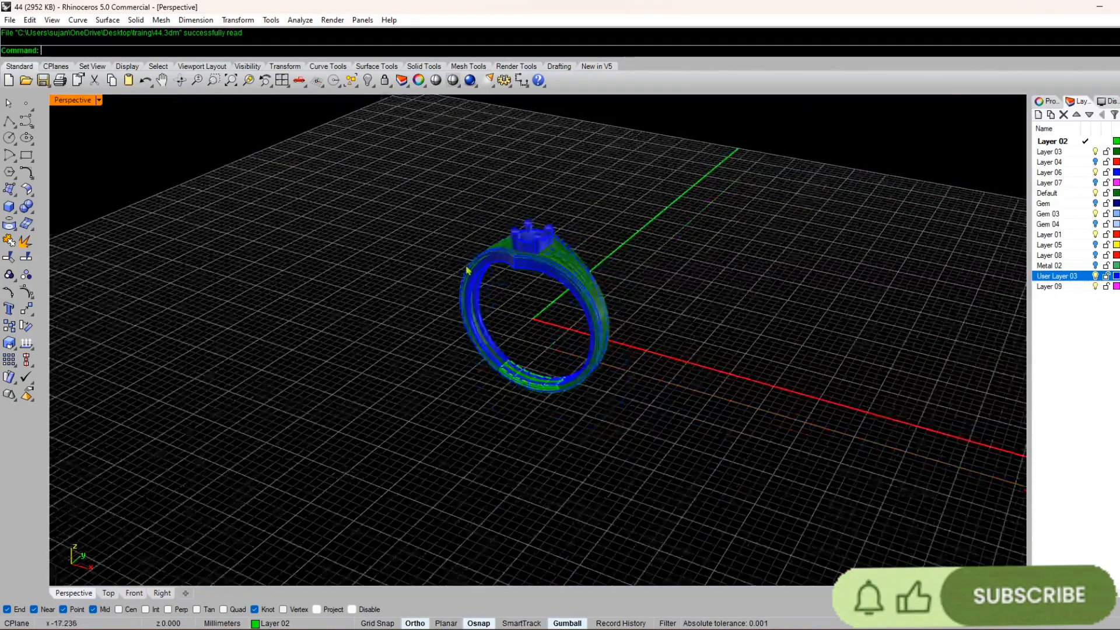
scroll(594, 467, "up", 6)
scroll(594, 468, "up", 4)
scroll(605, 456, "up", 3)
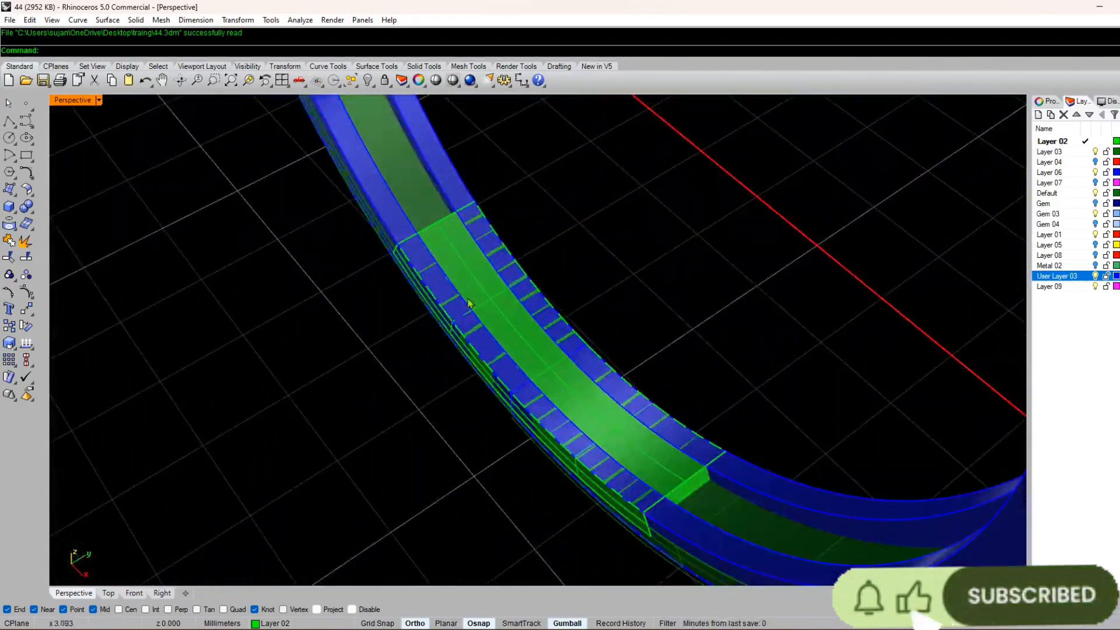
scroll(489, 245, "down", 3)
right_click_drag(598, 380, 600, 420)
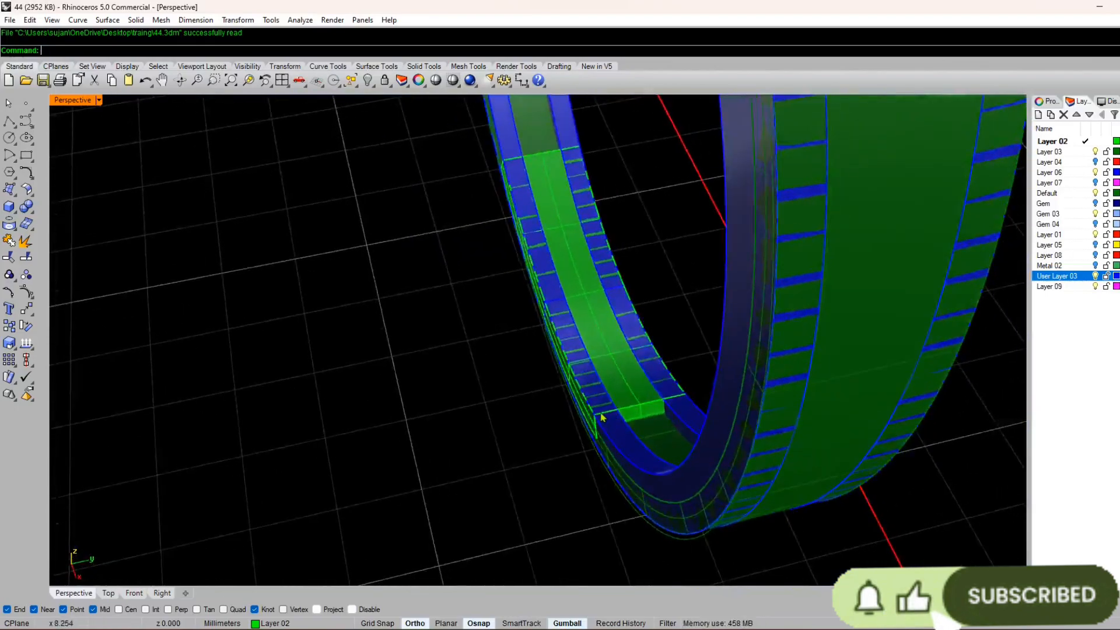
scroll(690, 432, "up", 5)
scroll(632, 338, "down", 2)
right_click_drag(633, 338, 648, 248)
scroll(568, 365, "down", 12)
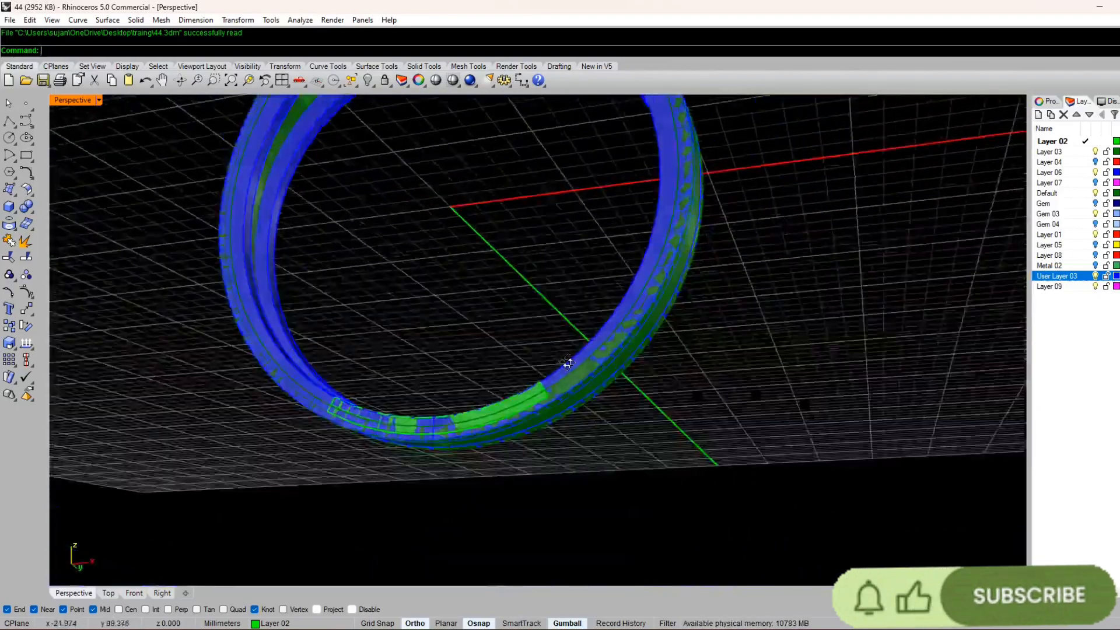
right_click_drag(563, 361, 551, 280)
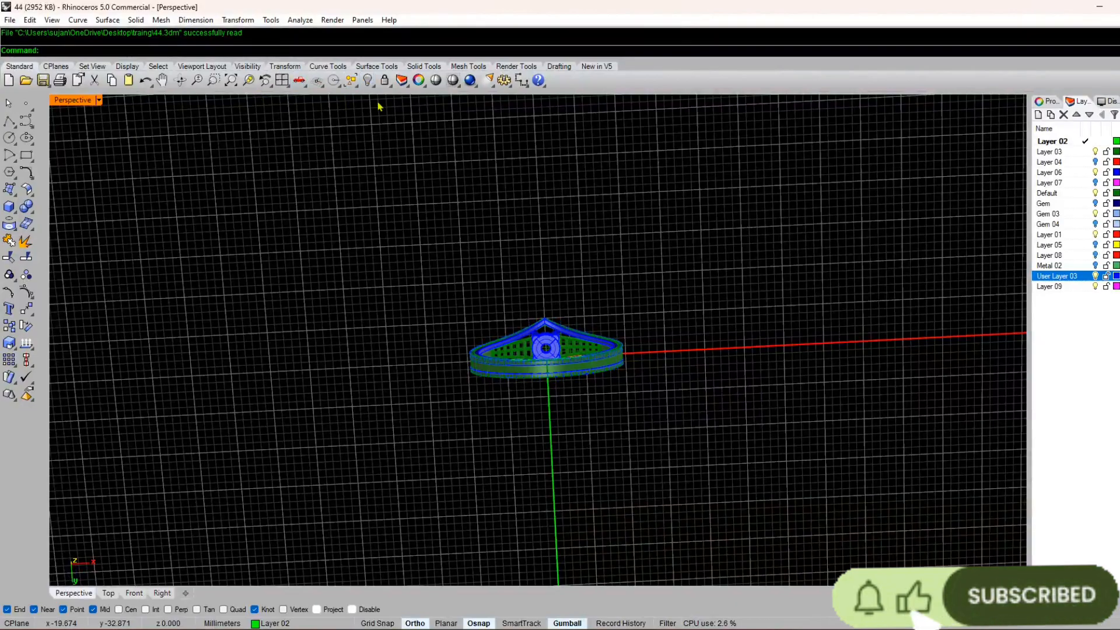
left_click(285, 80)
double_click(561, 100)
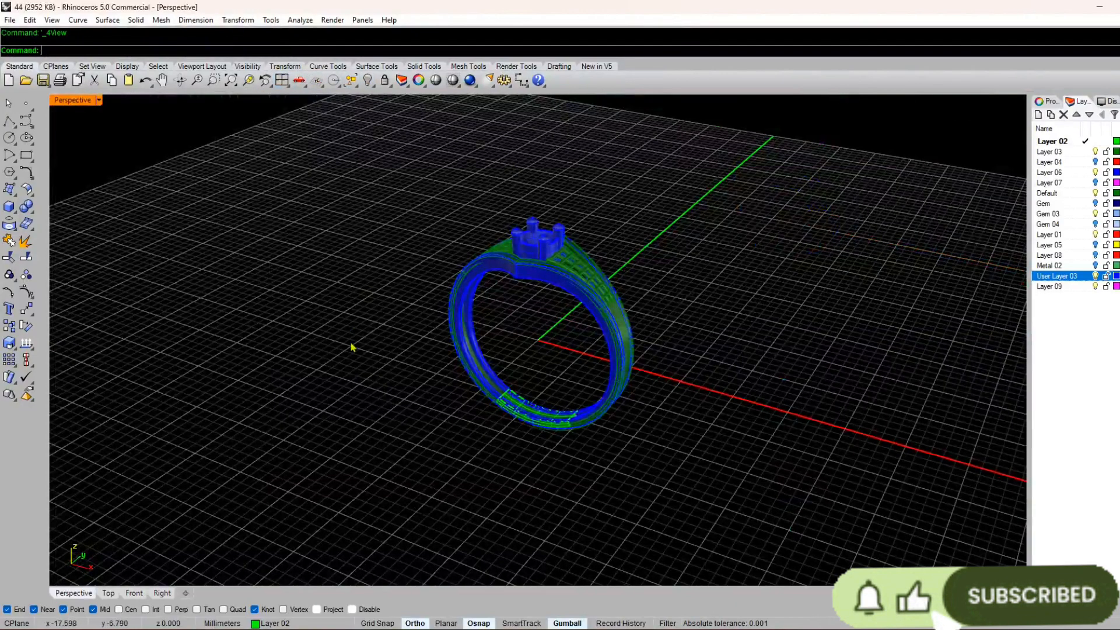
scroll(544, 264, "up", 5)
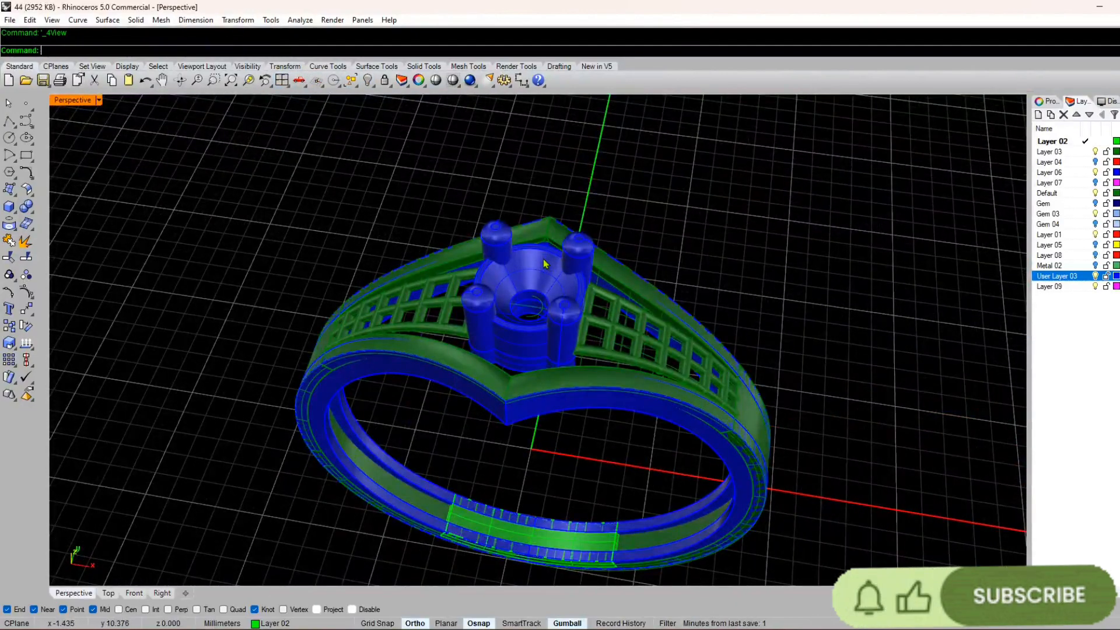
- Hide the construction grid and assign all parts of the ring to Layer 03
key("F7")
scroll(496, 266, "down", 4)
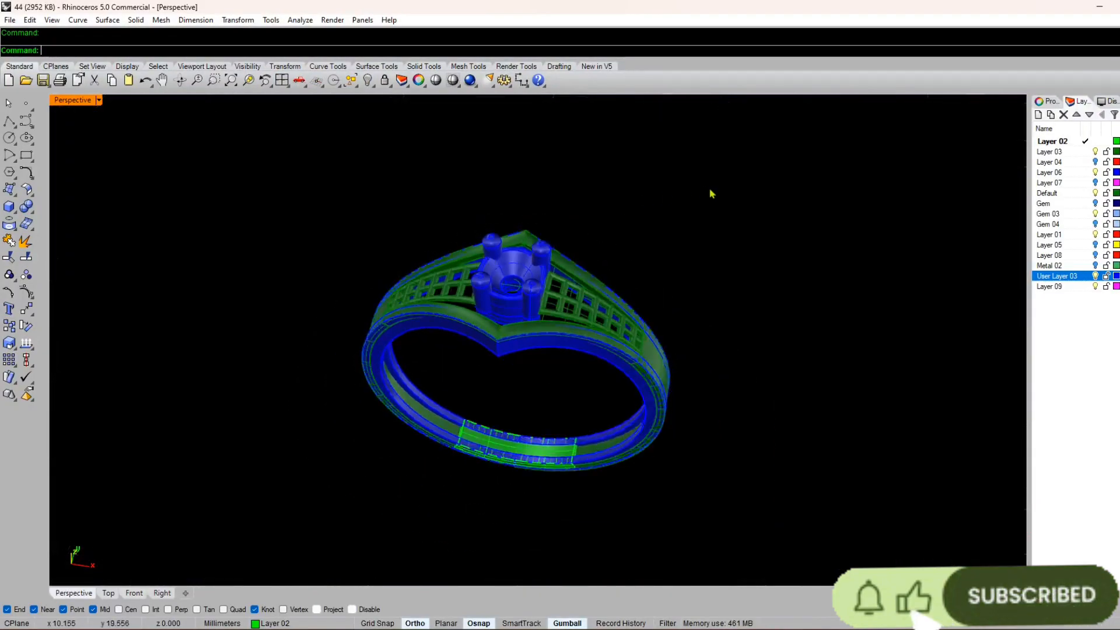
left_click_drag(710, 192, 235, 470)
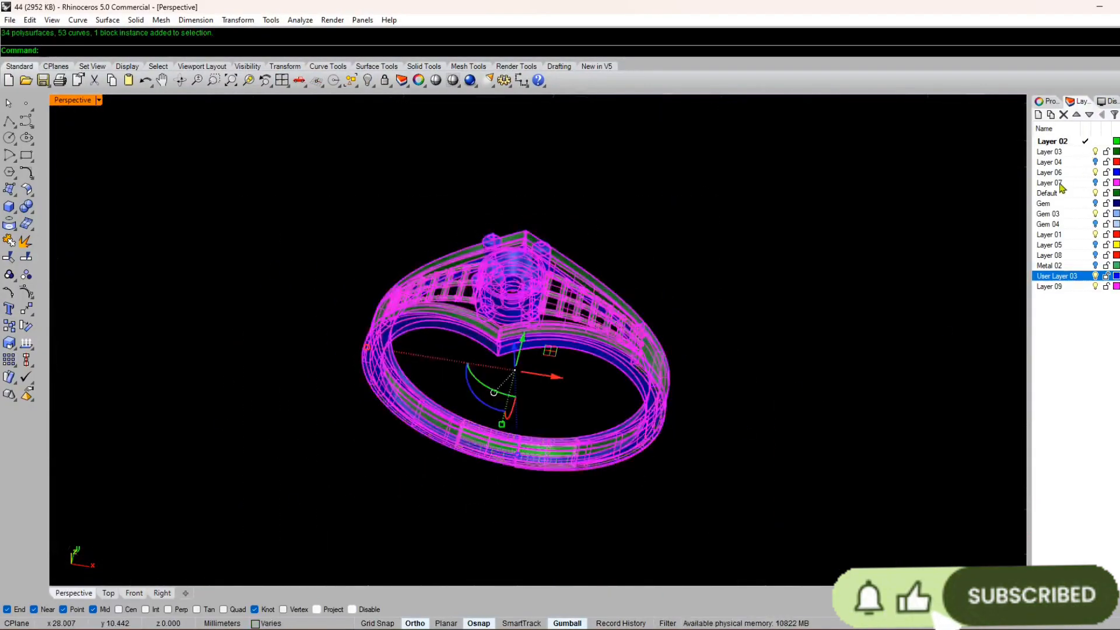
left_click(266, 624)
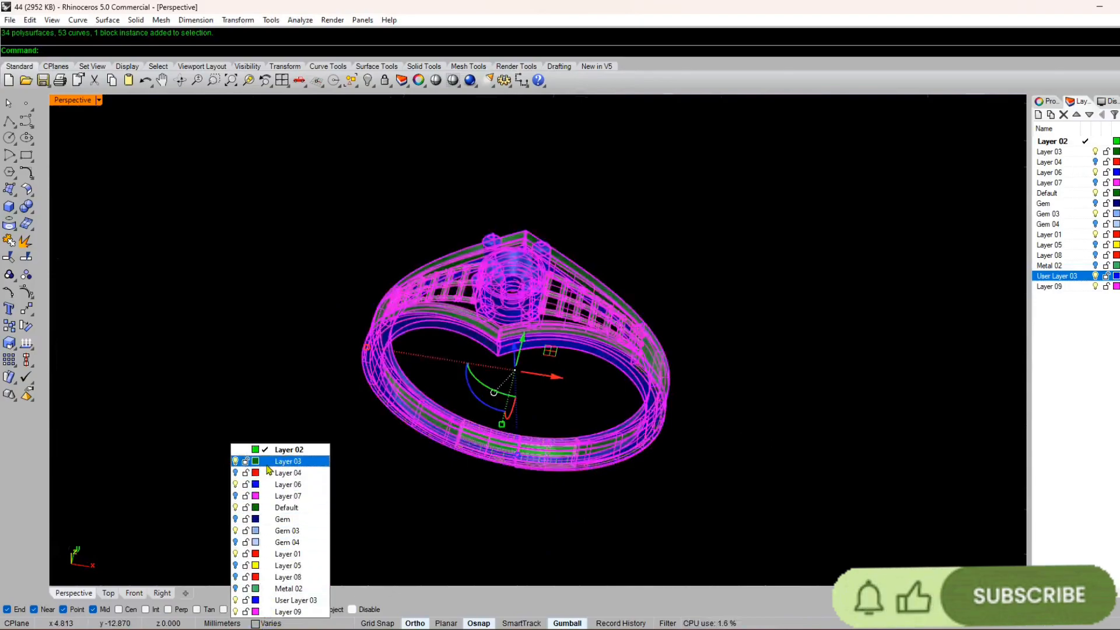
left_click(290, 465)
- Examine the recoloured ring from above, from the underside of the band and from the side along the lattice
scroll(486, 373, "up", 5)
right_click_drag(485, 374, 465, 338)
scroll(465, 339, "down", 5)
scroll(473, 365, "up", 4)
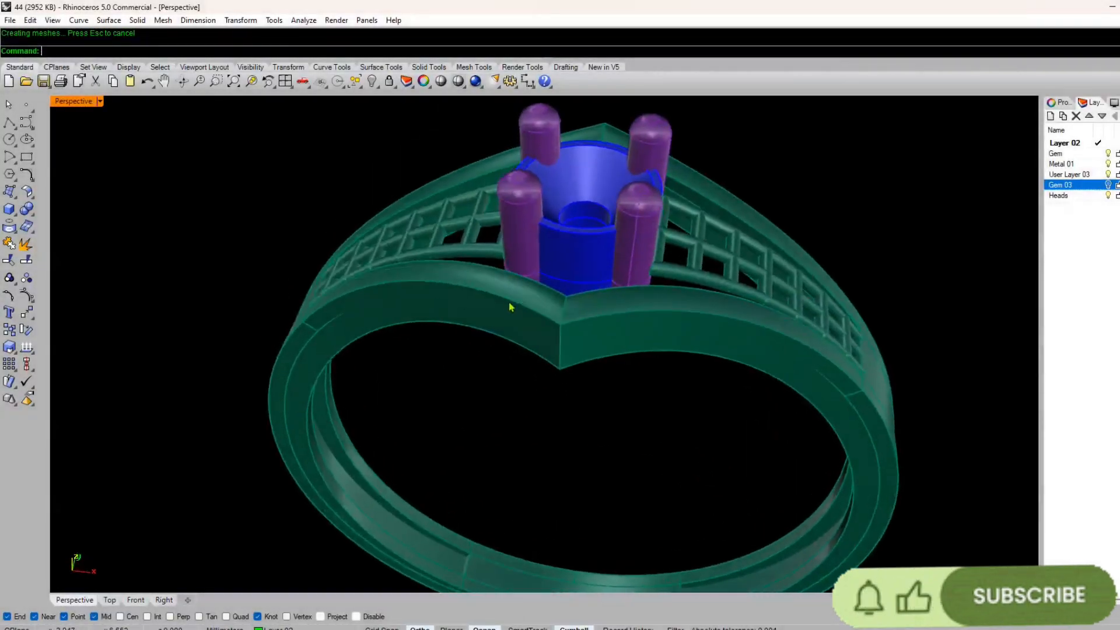
scroll(490, 304, "down", 5)
right_click_drag(500, 264, 538, 210)
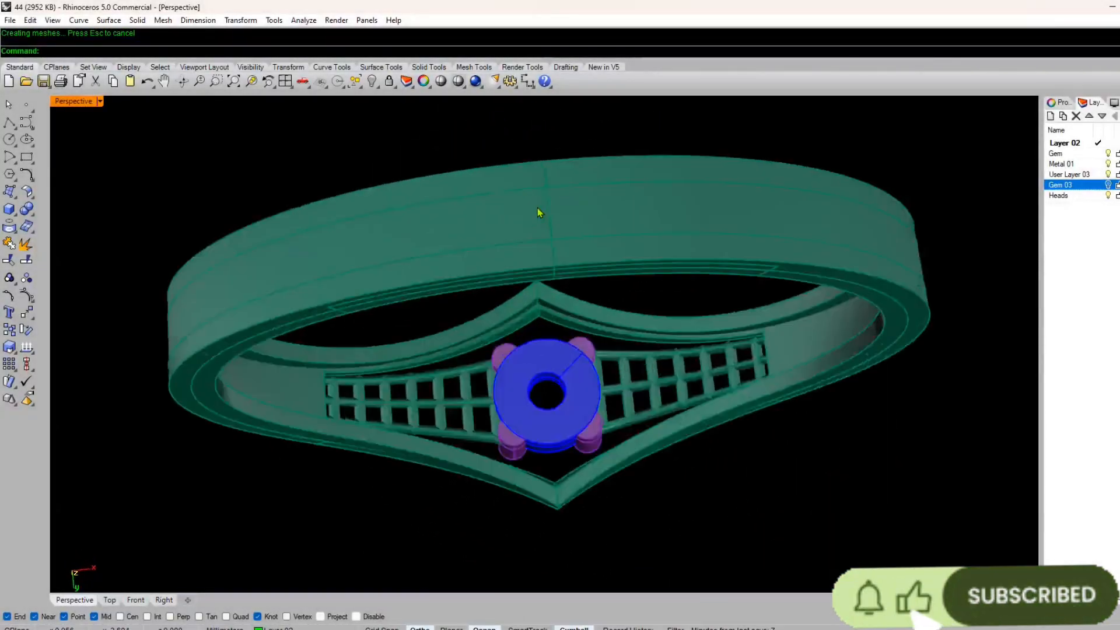
scroll(479, 281, "up", 5)
scroll(480, 280, "down", 4)
right_click_drag(480, 280, 512, 313)
scroll(512, 312, "up", 5)
scroll(449, 356, "down", 5)
right_click_drag(450, 337, 306, 226)
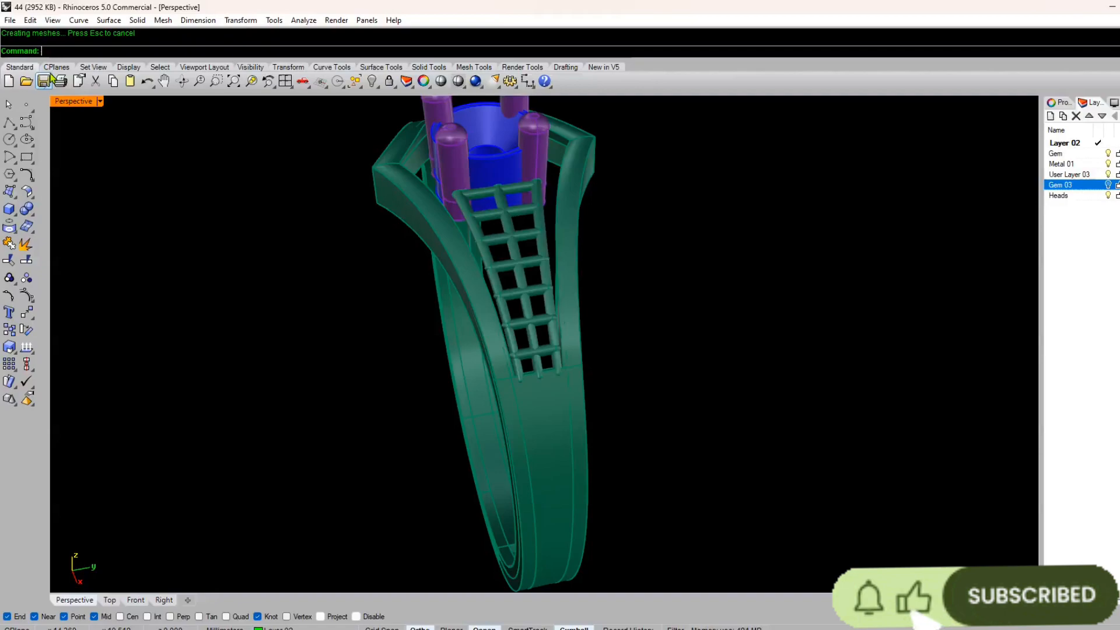
- Inspect the gaps between the prong head and the pointed rim bands from above and from beneath
right_click_drag(394, 218, 465, 272)
scroll(540, 266, "up", 6)
scroll(521, 259, "down", 5)
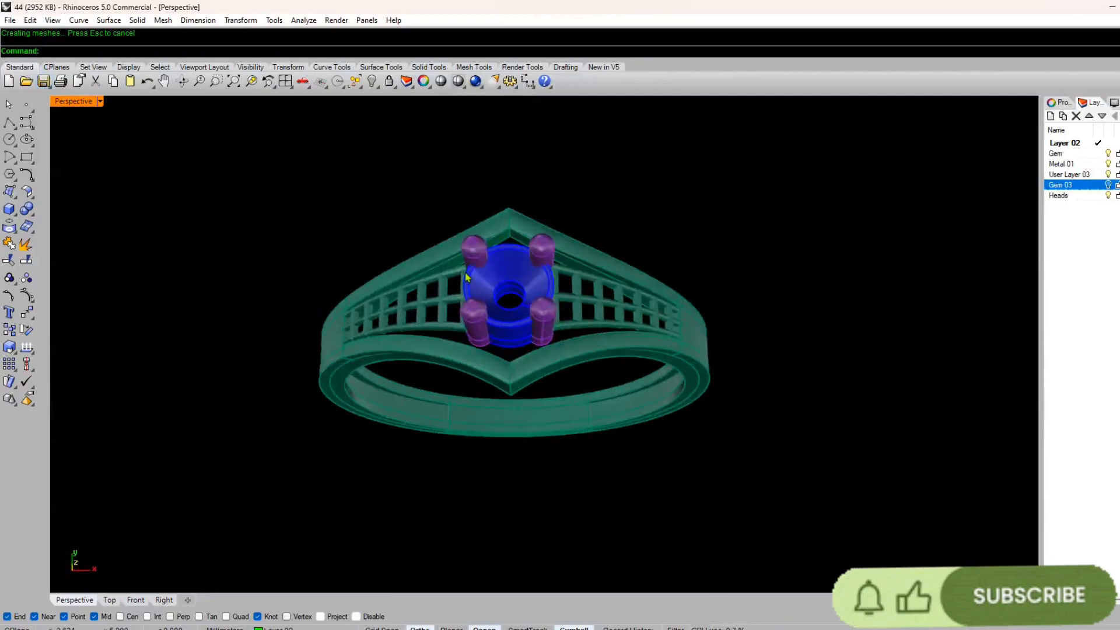
scroll(464, 272, "up", 5)
scroll(467, 277, "down", 5)
right_click_drag(483, 375, 554, 312)
scroll(486, 318, "up", 5)
scroll(486, 318, "down", 4)
scroll(518, 254, "up", 5)
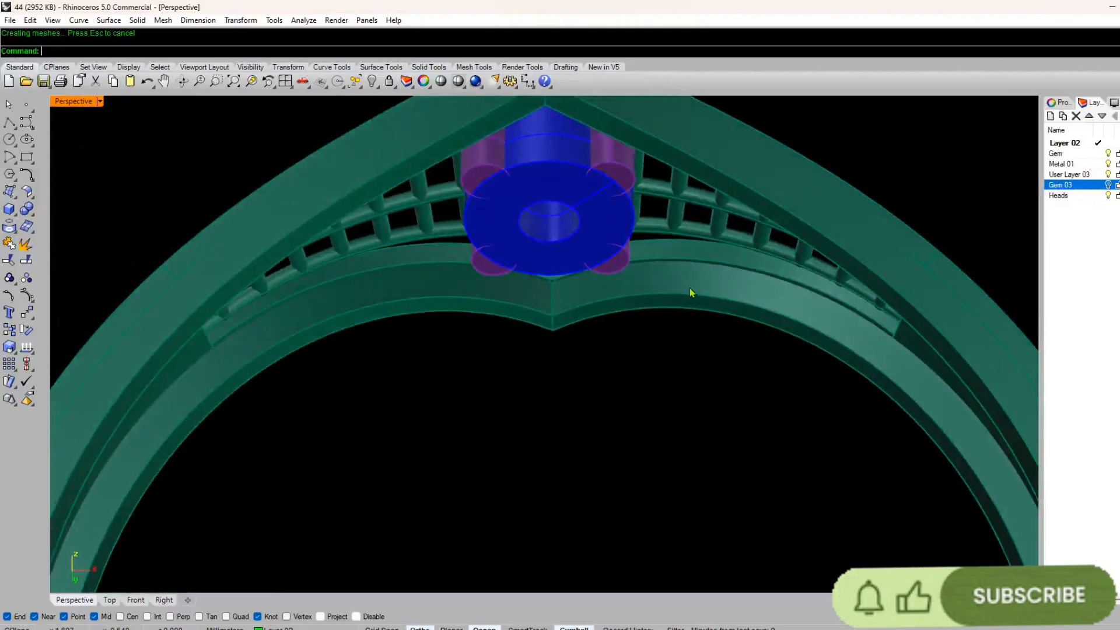
right_click_drag(614, 269, 546, 452)
scroll(510, 322, "down", 6)
right_click_drag(510, 322, 527, 366)
scroll(528, 366, "up", 7)
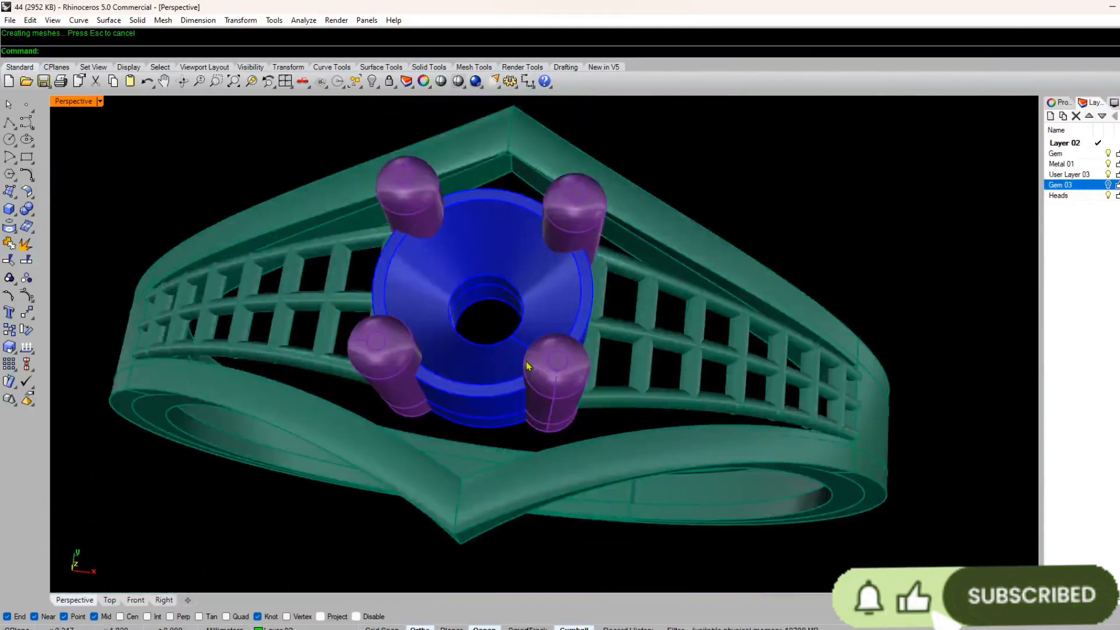
- Draw a straight line across the prong head connecting the inner corners of the two rim bands' pointed peaks
left_click(9, 122)
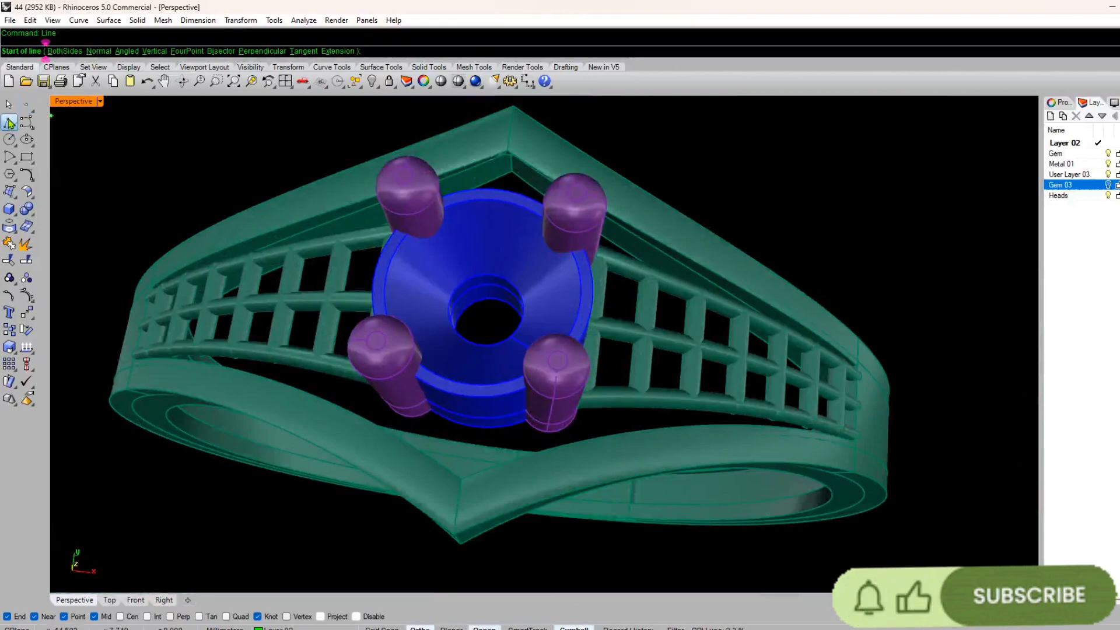
left_click(9, 122)
left_click(16, 128)
left_click(44, 130)
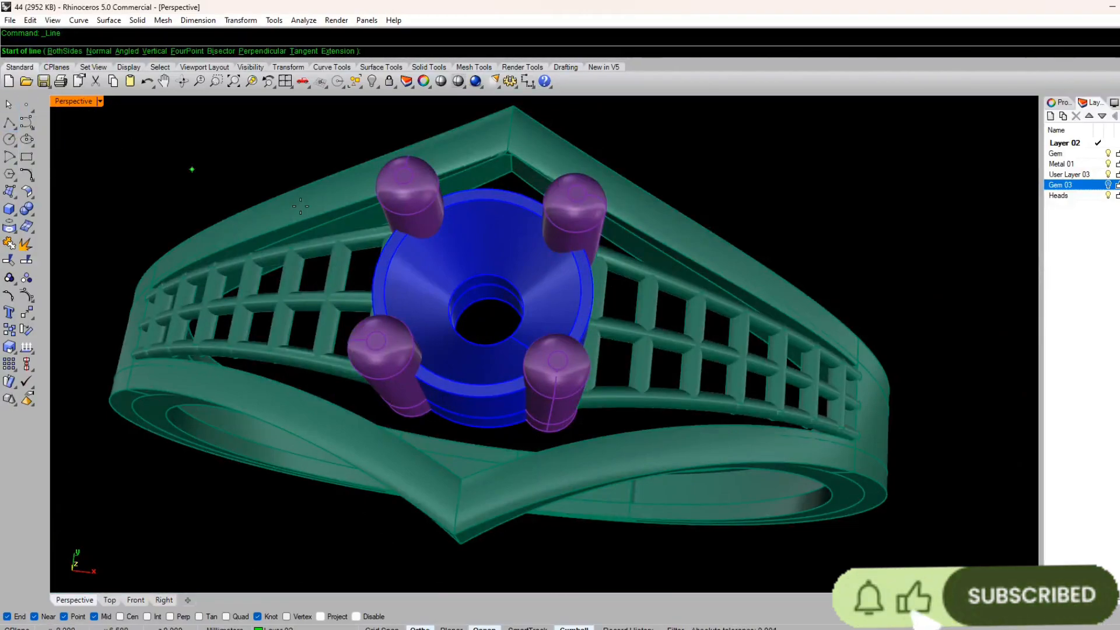
scroll(498, 201, "up", 6)
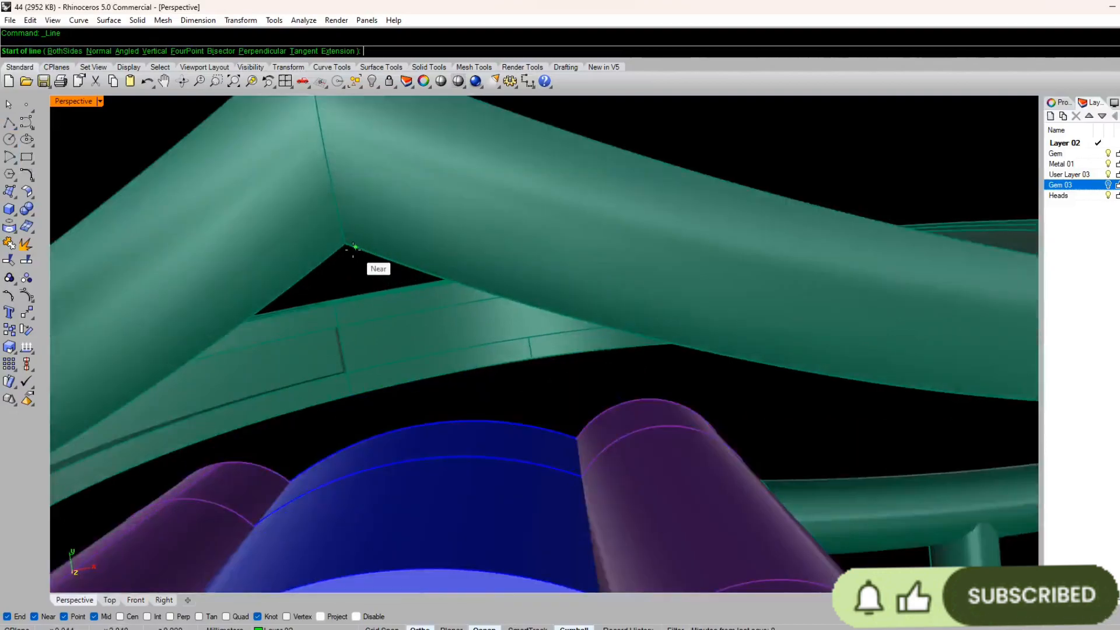
left_click(506, 154)
scroll(409, 245, "down", 8)
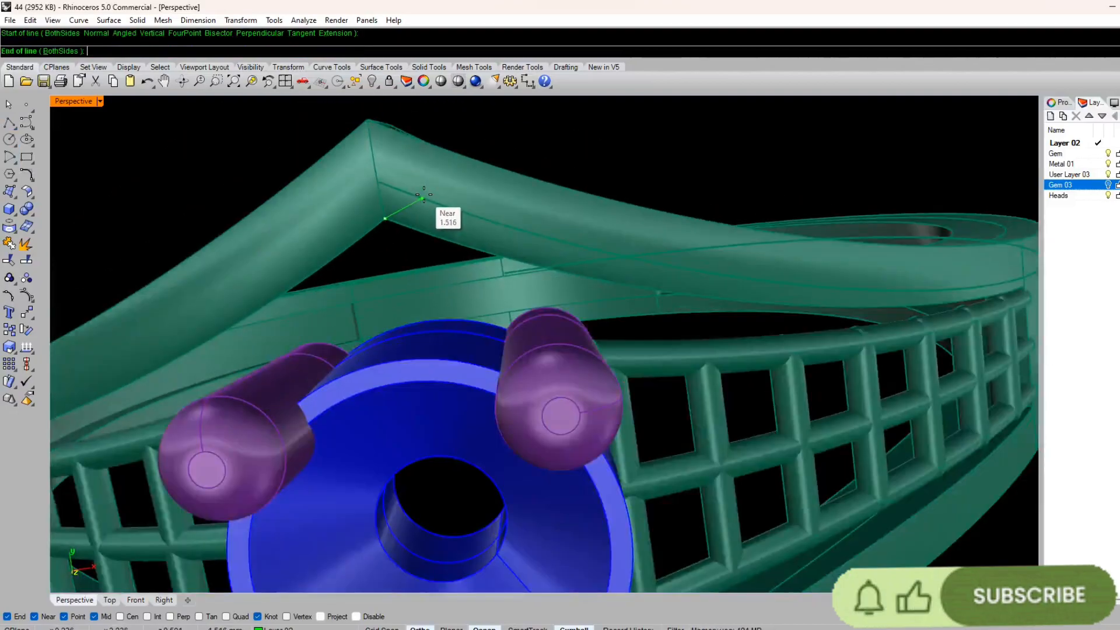
scroll(450, 291, "up", 4)
scroll(439, 269, "up", 3)
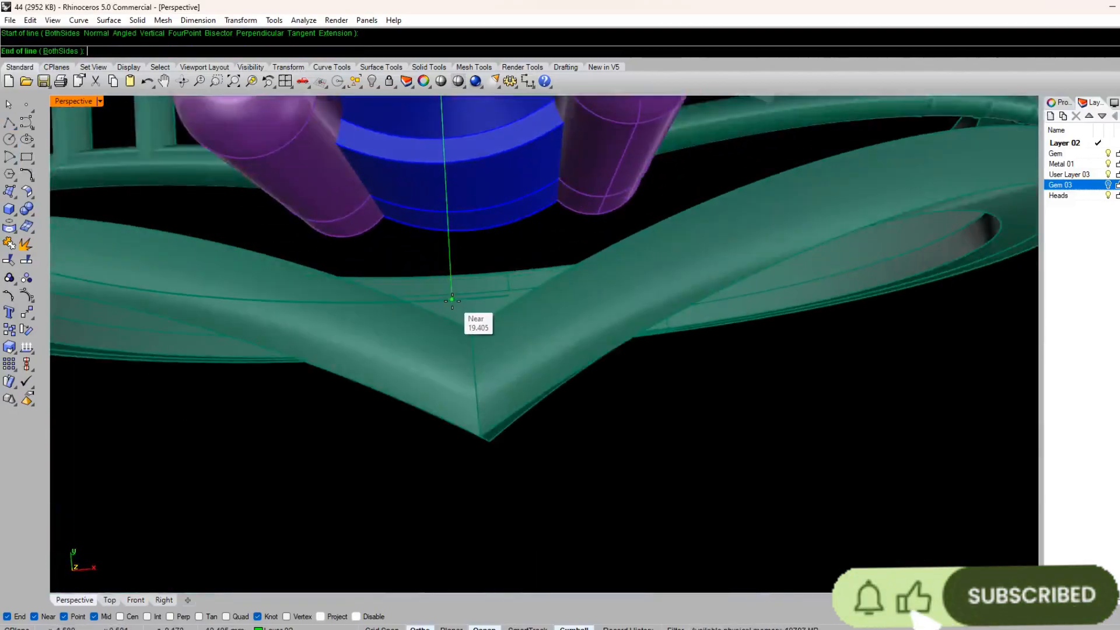
left_click(467, 325)
- Try a round-capped pipe of radius 0.2 along the line across the head, then undo it
scroll(450, 390, "down", 6)
right_click_drag(453, 388, 500, 288)
scroll(564, 280, "up", 6)
scroll(559, 278, "down", 5)
scroll(460, 322, "up", 8)
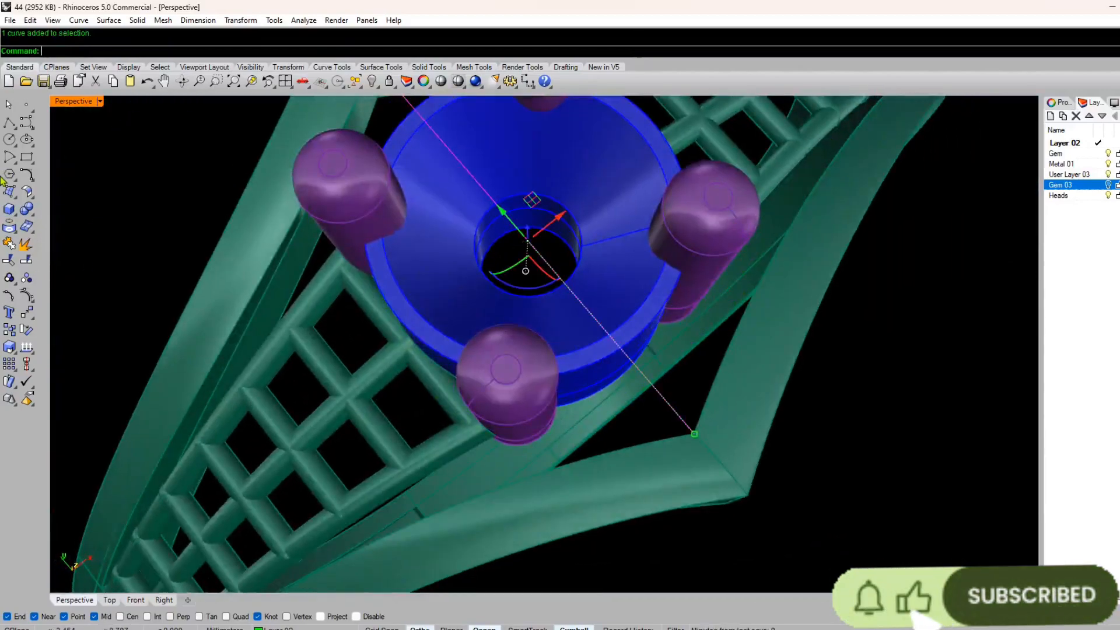
left_click(14, 214)
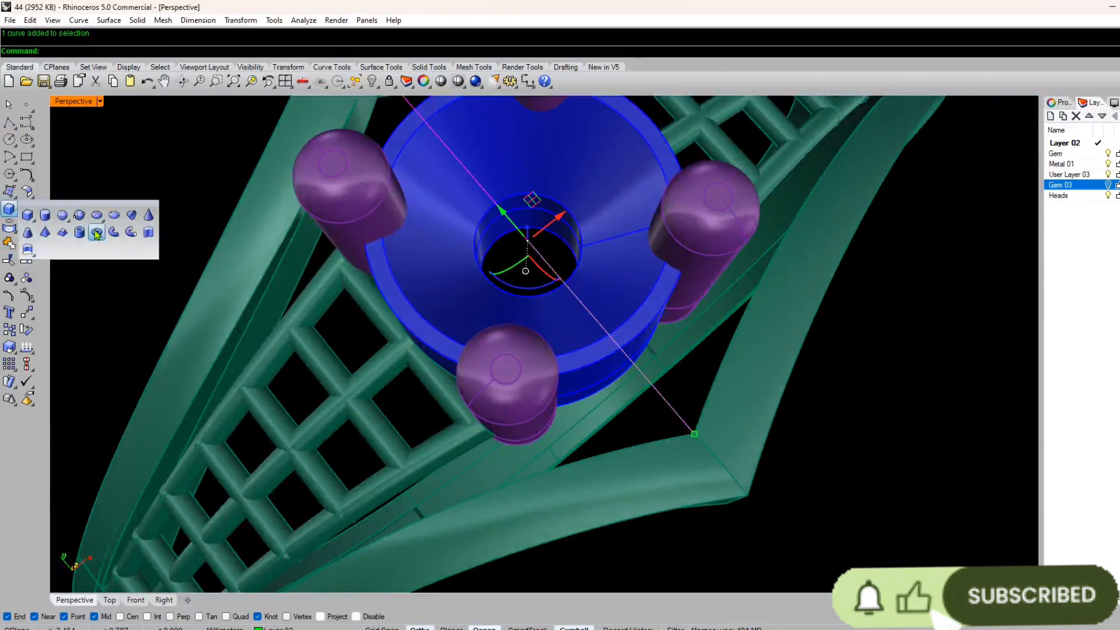
left_click(133, 234)
right_click_drag(375, 427, 374, 394)
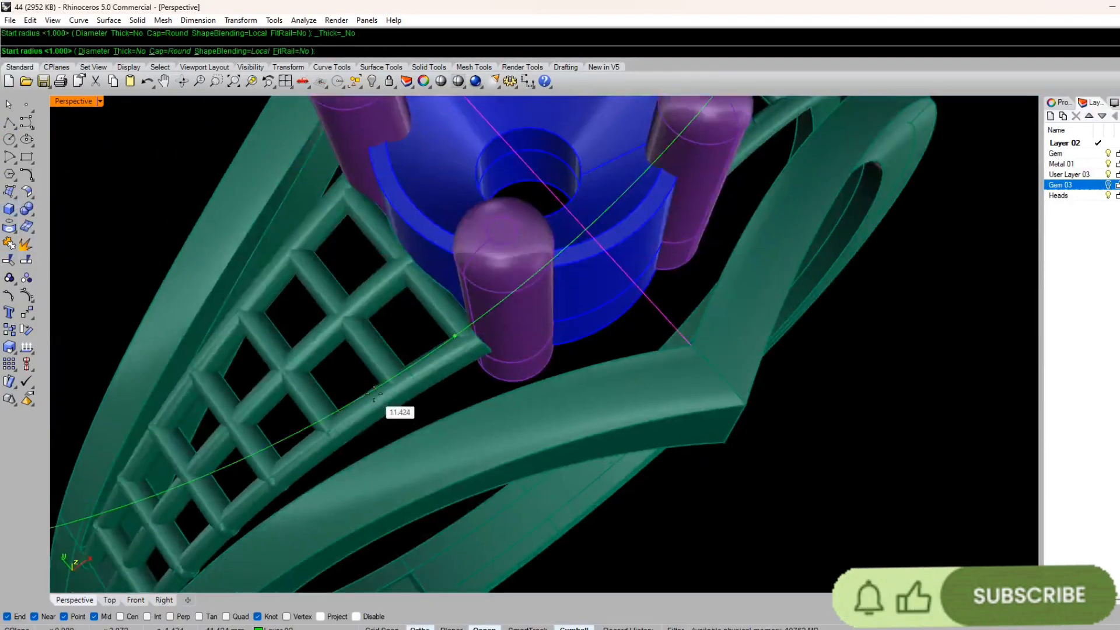
key("Return")
key("Return")
key("Return")
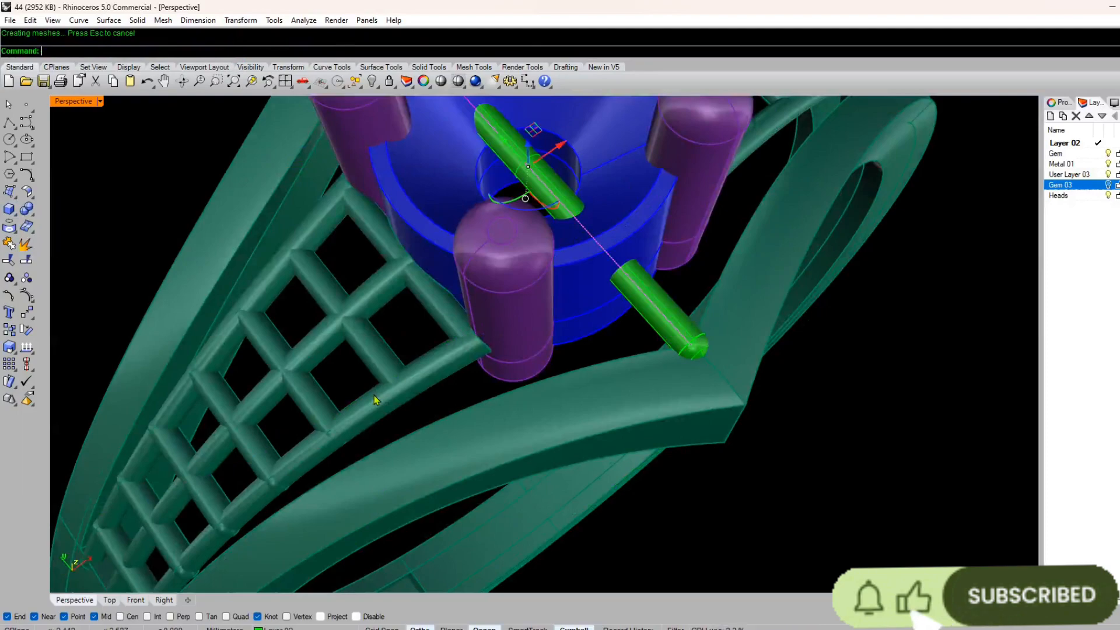
scroll(410, 403, "down", 7)
right_click_drag(409, 402, 506, 311)
scroll(471, 299, "up", 6)
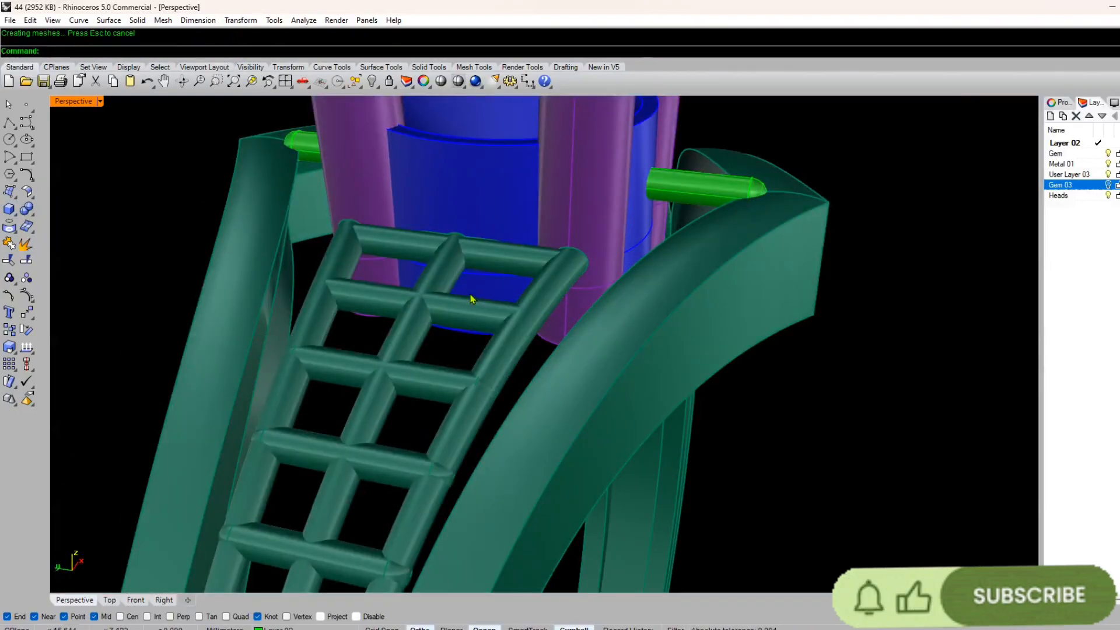
key("ctrl+z")
- Build a round-capped pipe with a start and end radius of 0.25 along the line across the head
right_click_drag(508, 287, 641, 356)
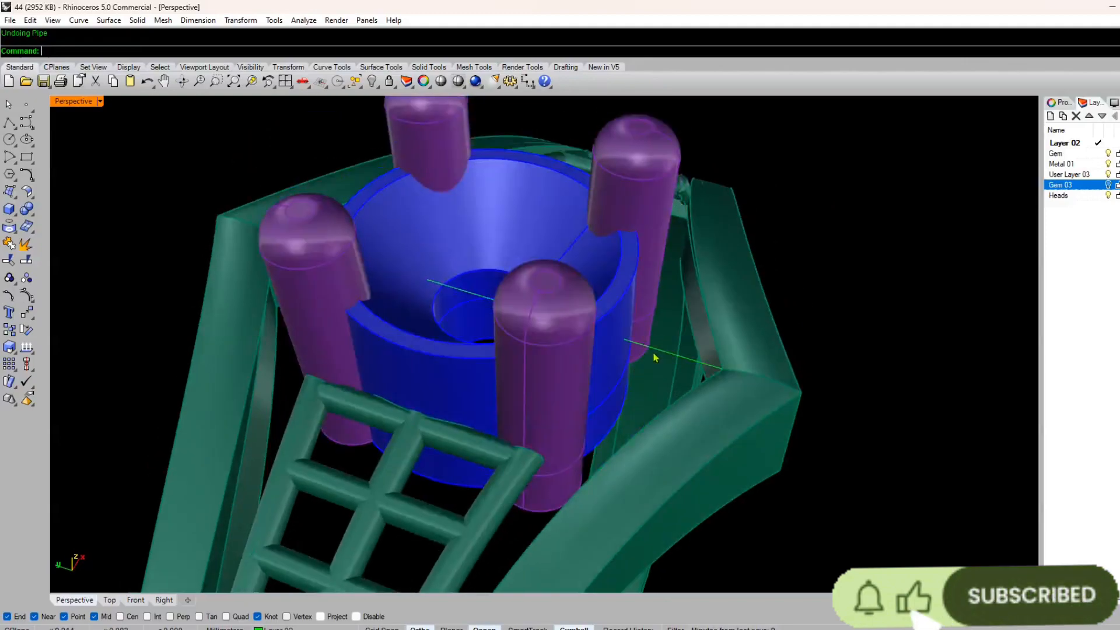
key("Return")
left_click(654, 350)
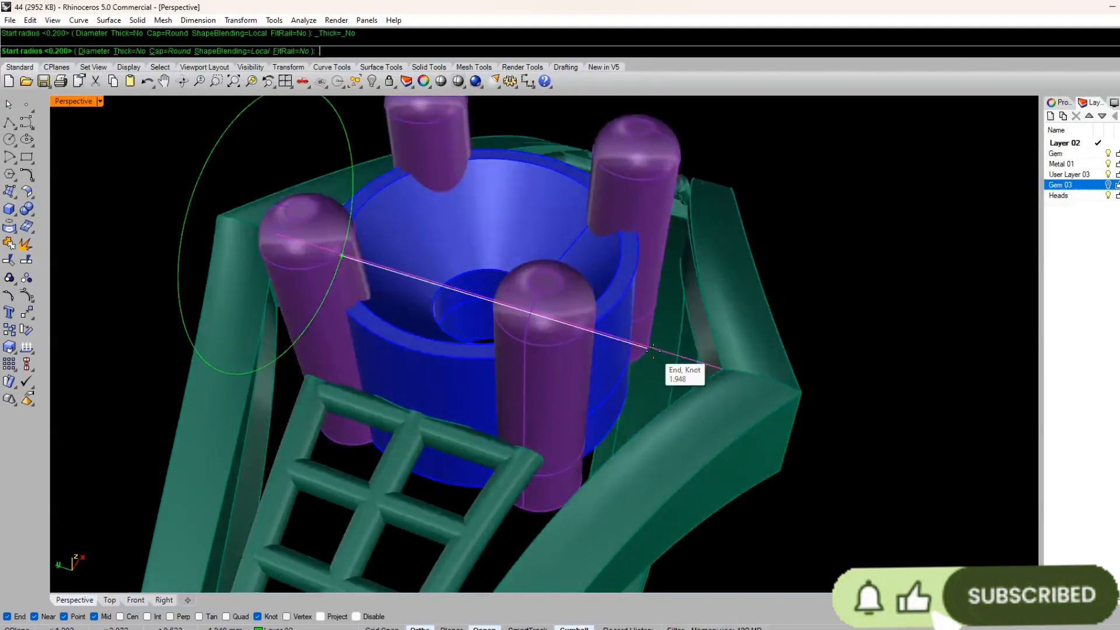
key("Return")
type(".250")
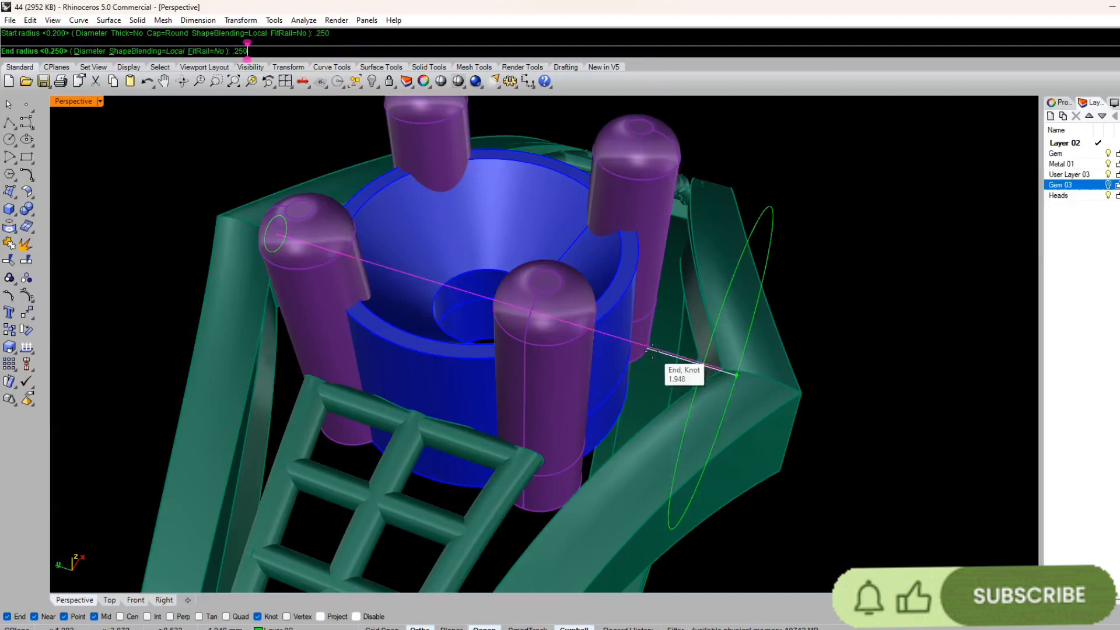
key("Return")
key("Return")
key("Return")
key("Escape")
scroll(652, 351, "down", 8)
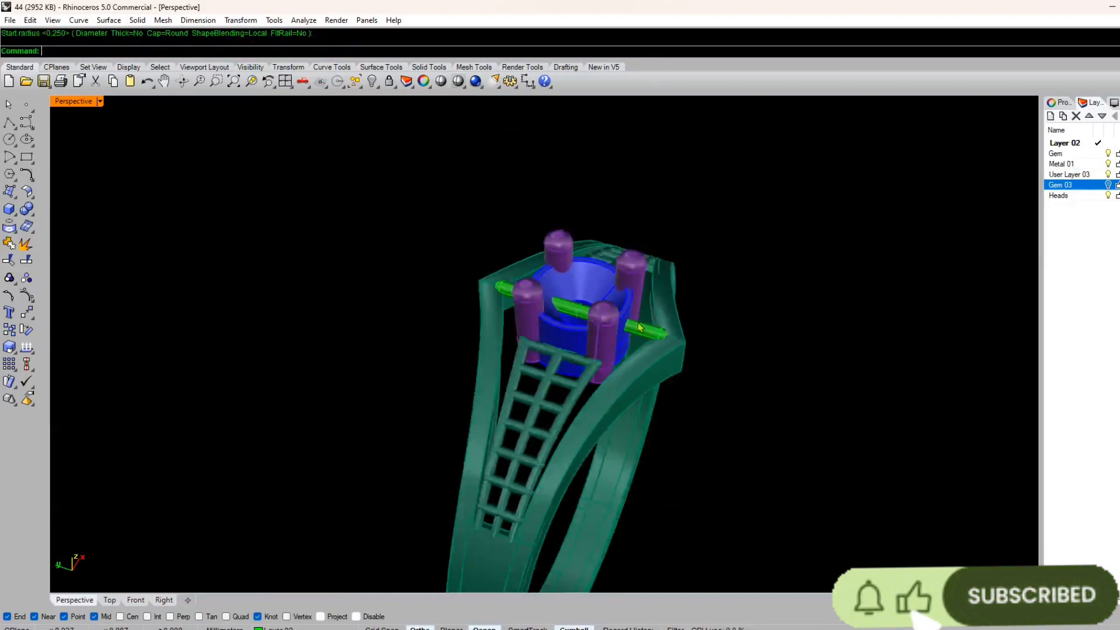
- Turn the Metal 01 layer off and back on to check which parts of the ring it holds
right_click_drag(652, 351, 515, 389)
scroll(515, 388, "up", 6)
left_click(495, 354)
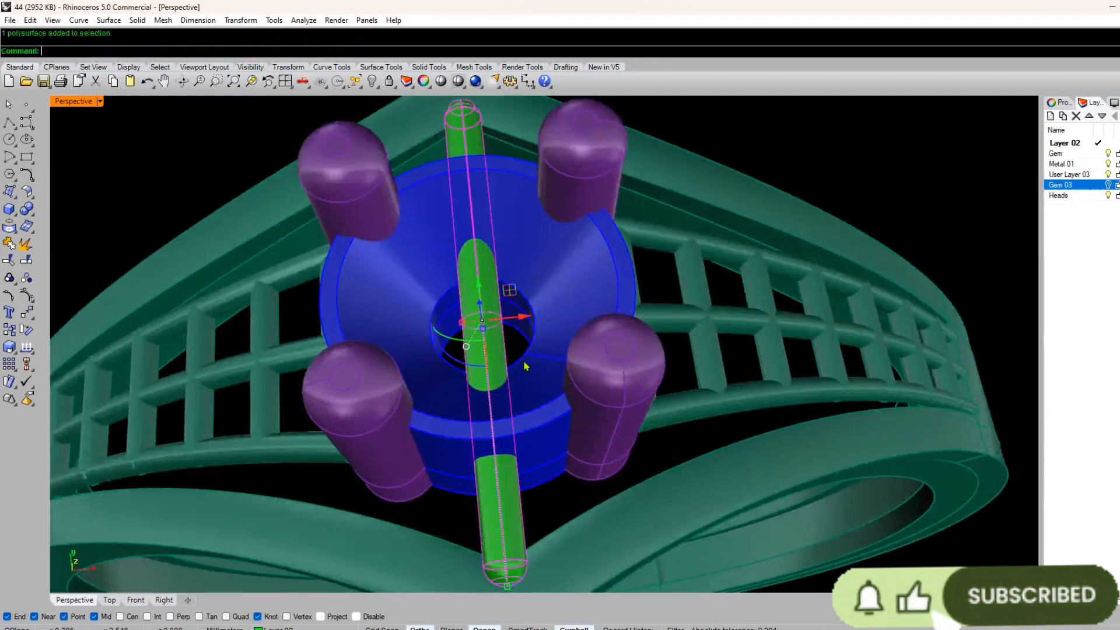
left_click(896, 215)
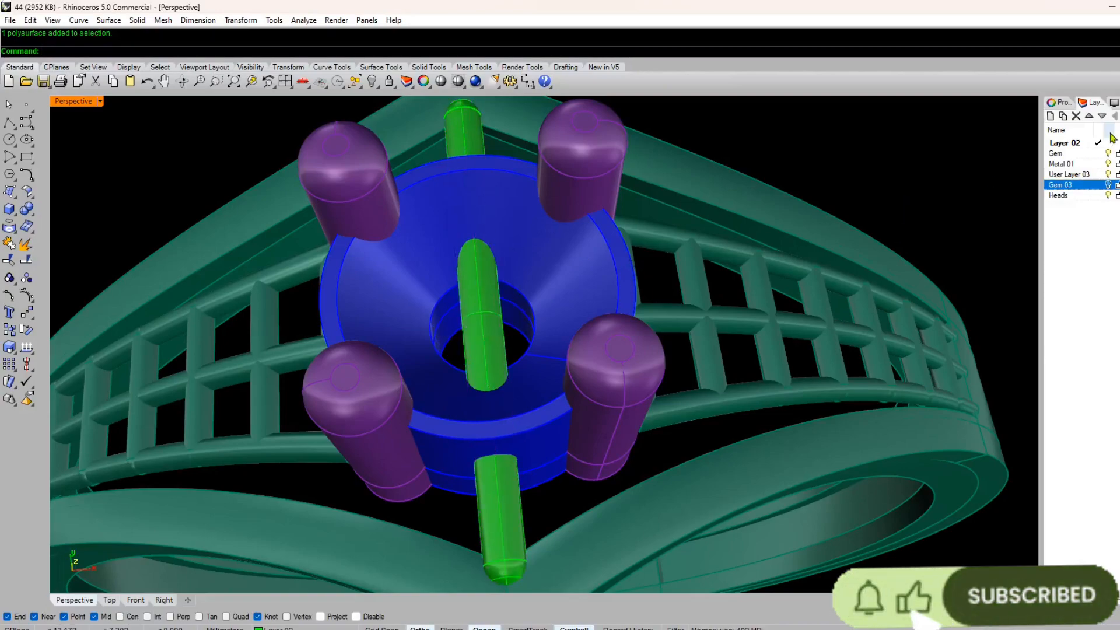
left_click(1110, 164)
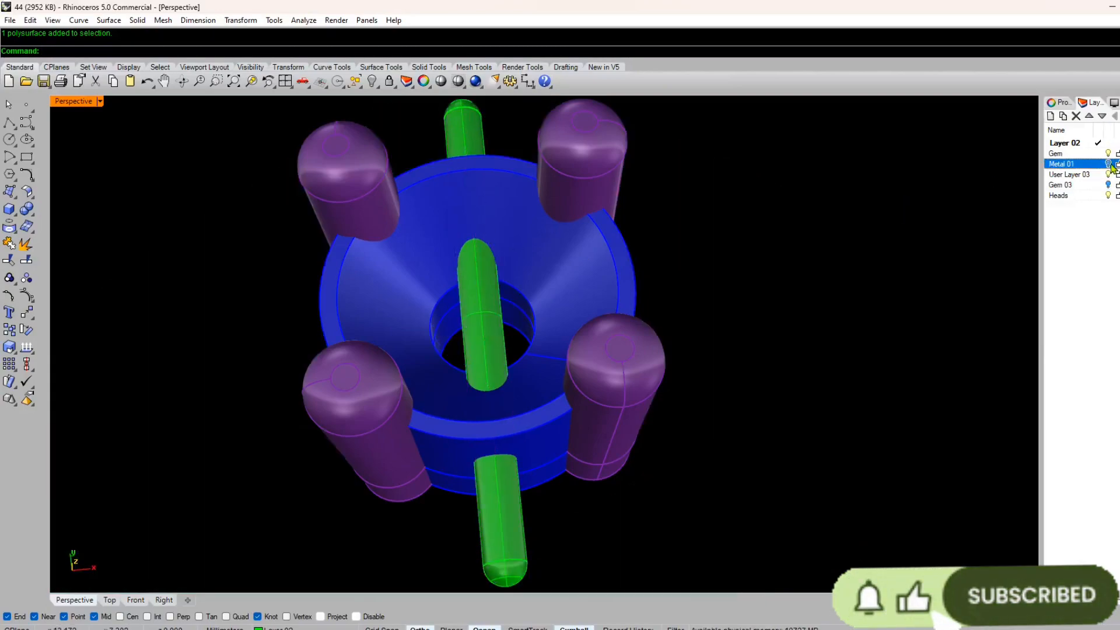
left_click(1111, 165)
- Assign the pipe crossing the prong head to the Metal 01 layer
left_click(493, 334)
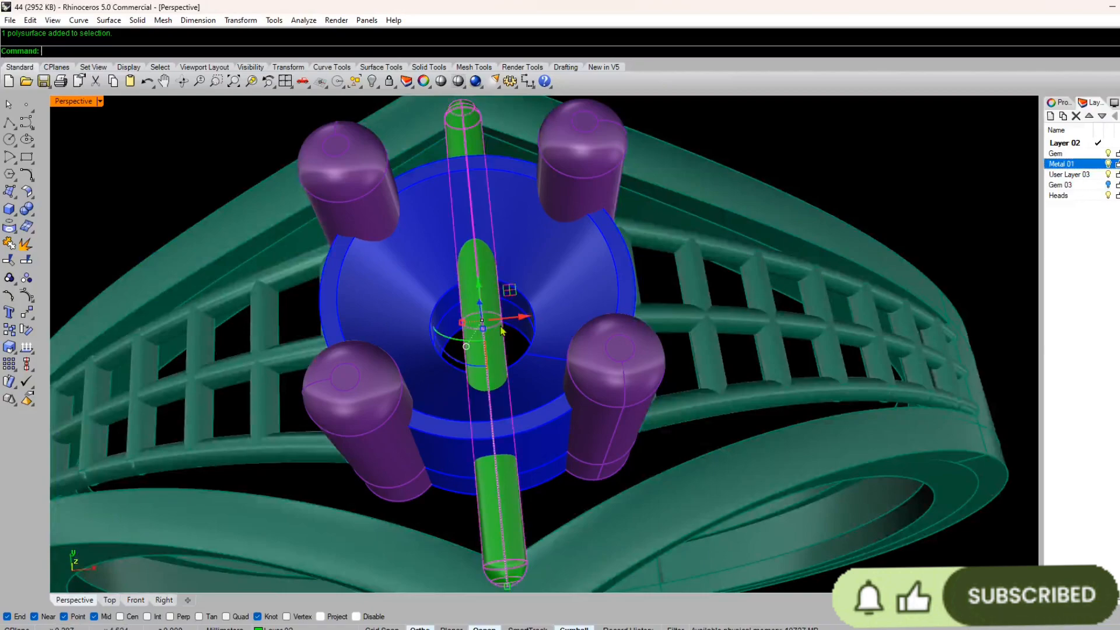
left_click(273, 628)
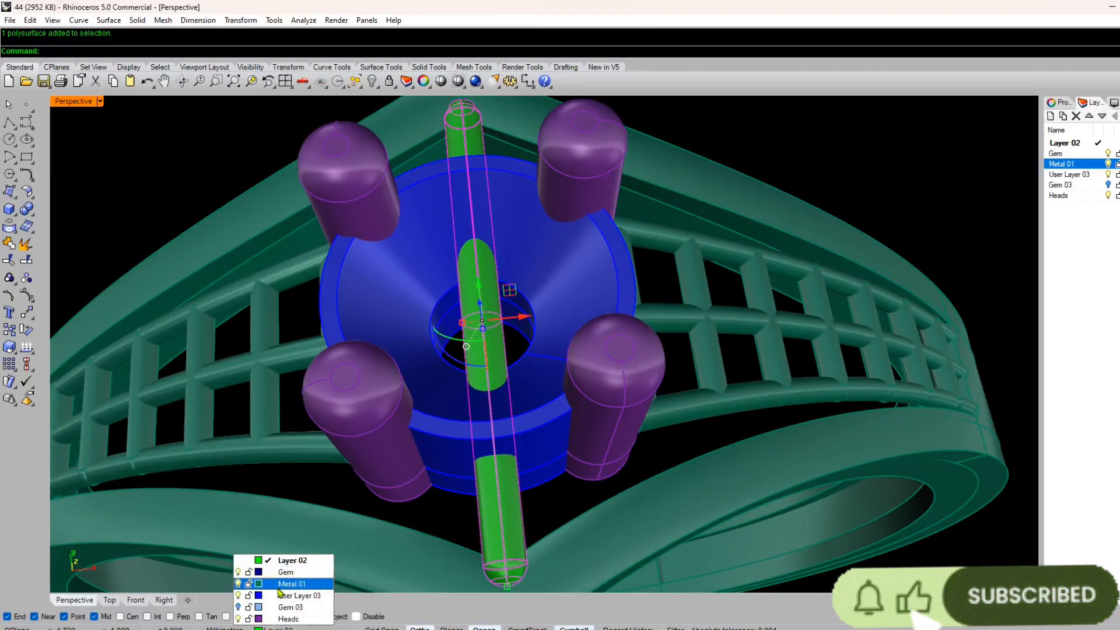
left_click(278, 586)
key("ctrl+a")
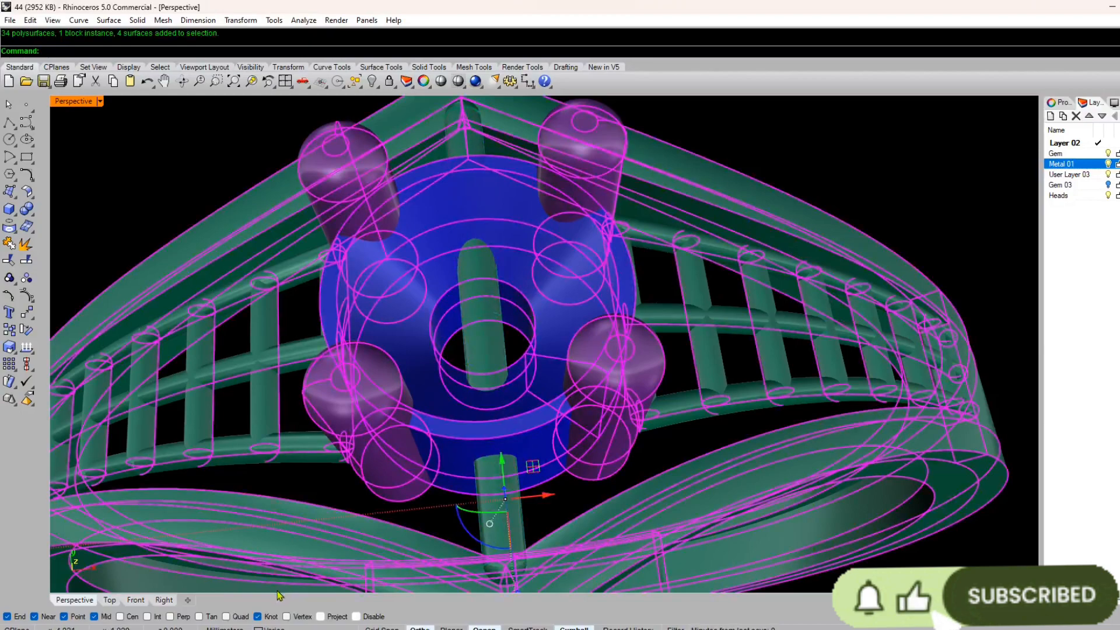
key("Escape")
- Lower the cross pipe vertically so its ends sit into the peaks of the rim bands
scroll(350, 508, "down", 7)
right_click_drag(361, 499, 550, 351)
scroll(529, 358, "up", 5)
scroll(528, 362, "down", 6)
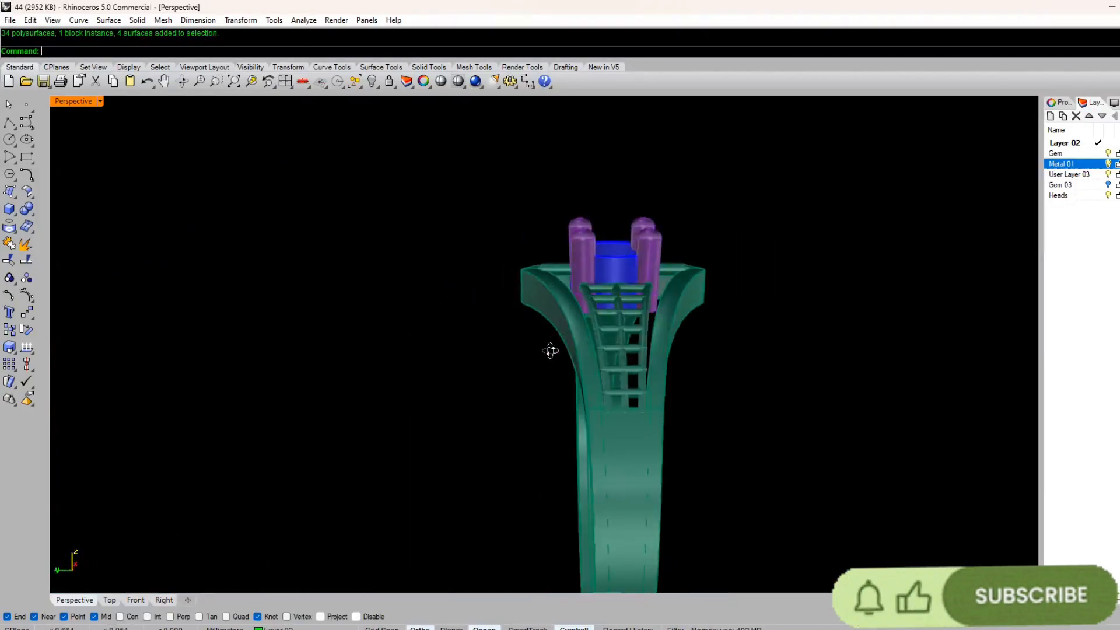
scroll(550, 351, "up", 6)
left_click(387, 255)
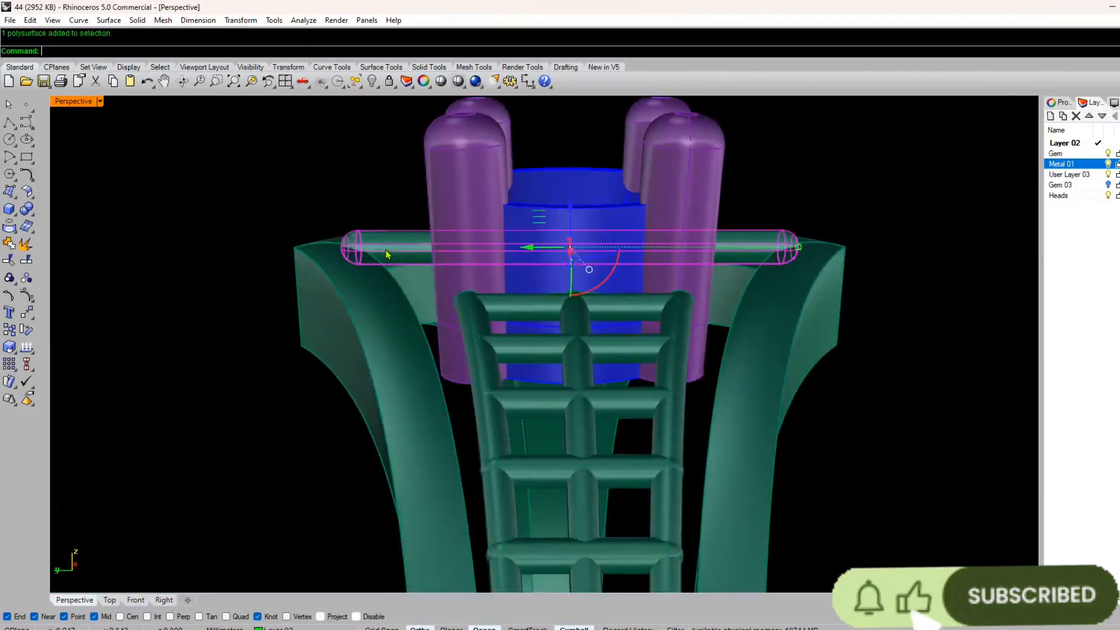
left_click_drag(573, 206, 574, 222)
key("Escape")
- Check the pipe's end at the rim band's peak and shift the pipe slightly further down
right_click_drag(478, 277, 418, 225)
scroll(257, 357, "up", 4)
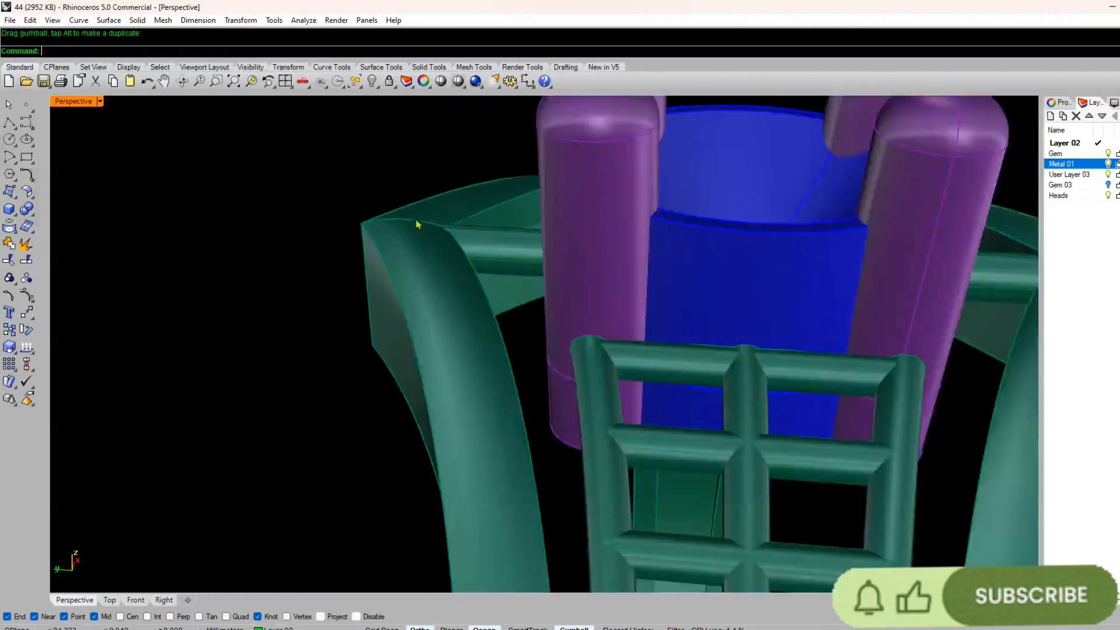
scroll(499, 255, "up", 8)
left_click(482, 266)
scroll(549, 322, "down", 6)
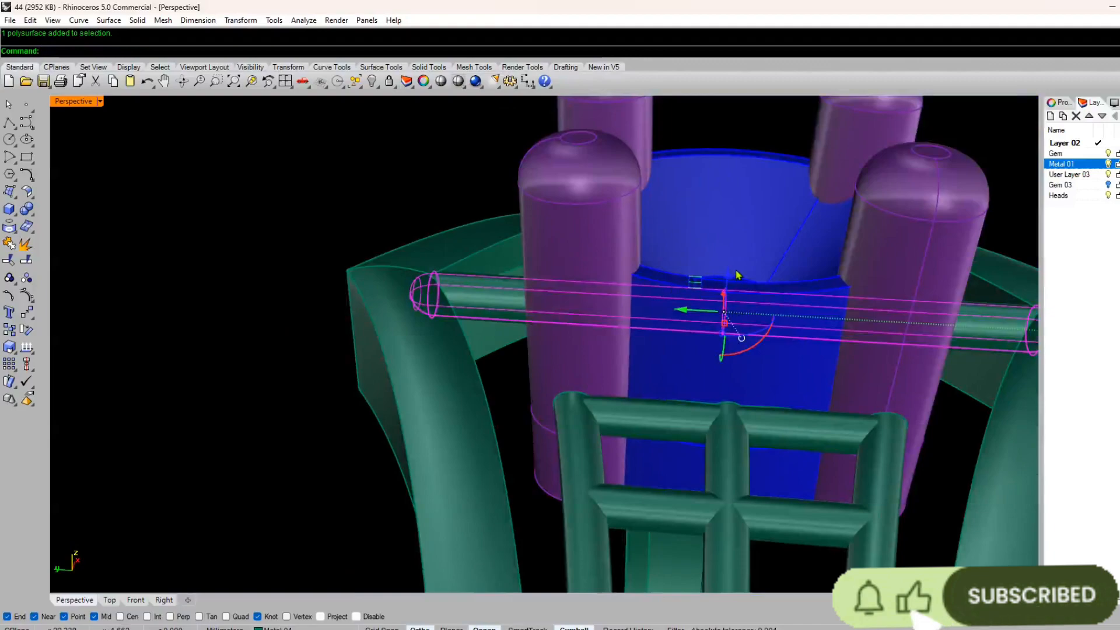
left_click_drag(726, 274, 729, 277)
key("Escape")
- Delete the leftover guide line along the top of the cross pipe
right_click_drag(690, 167, 542, 280)
scroll(563, 251, "down", 10)
scroll(633, 305, "up", 10)
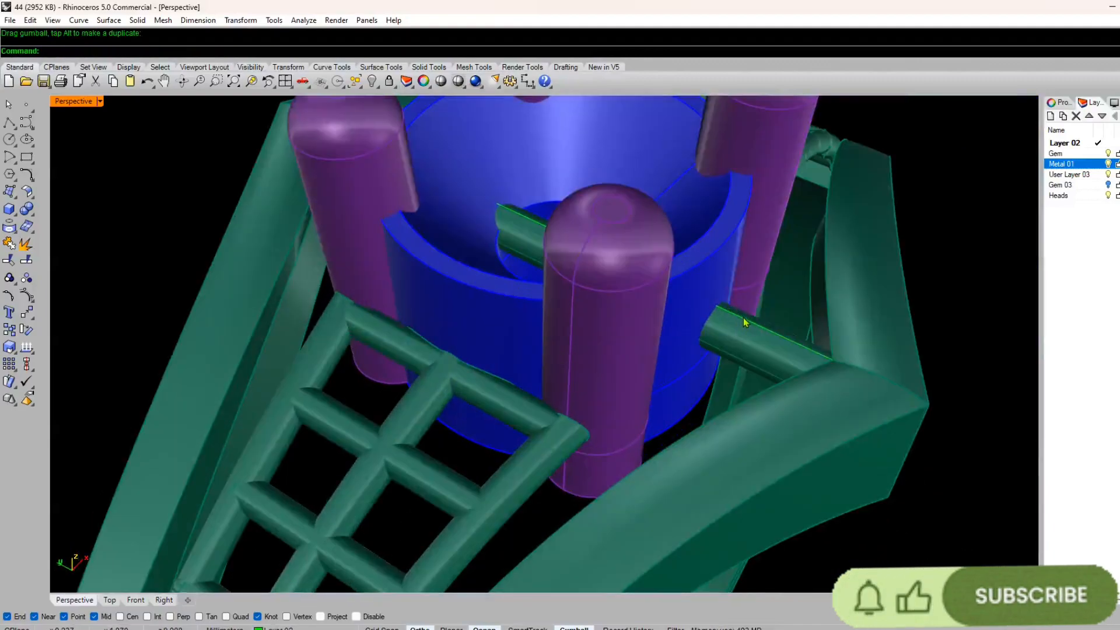
left_click(744, 320)
left_click(744, 320)
key("Delete")
scroll(484, 366, "down", 10)
right_click_drag(484, 366, 520, 365)
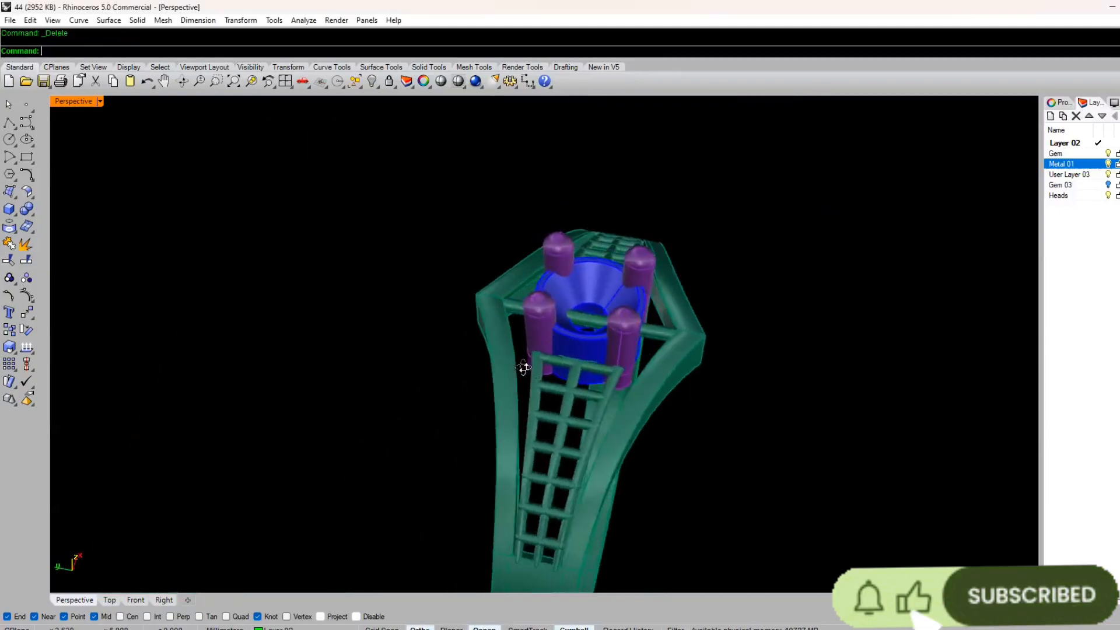
- Boolean split the cross pipe with the blue cup of the prong head and delete the piece crossing the cup's interior
scroll(583, 306, "up", 5)
left_click(614, 318)
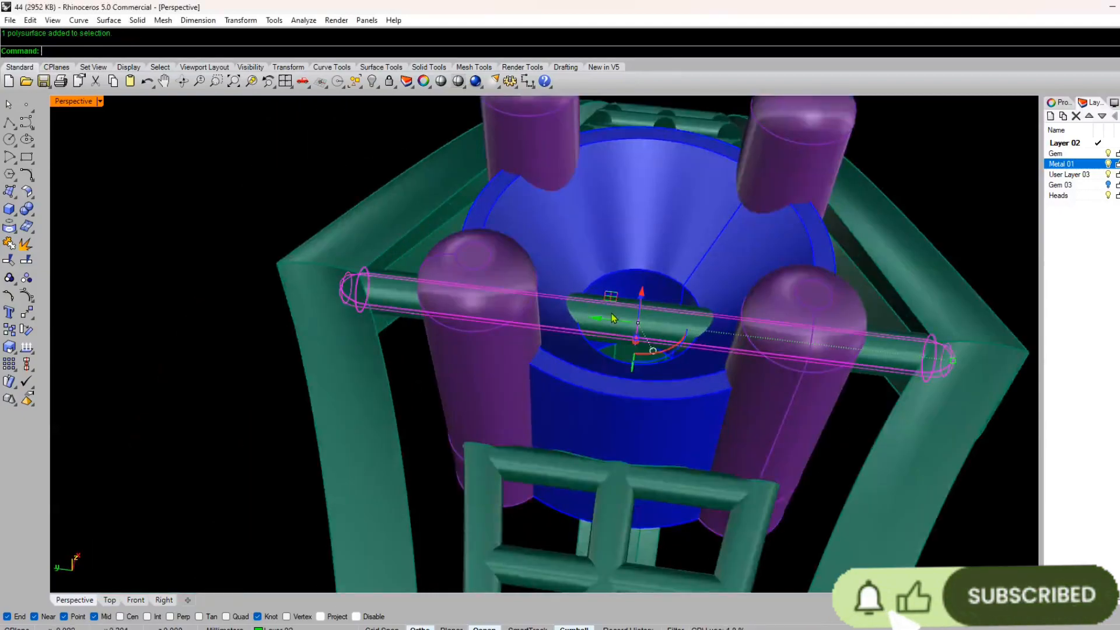
left_click(33, 217)
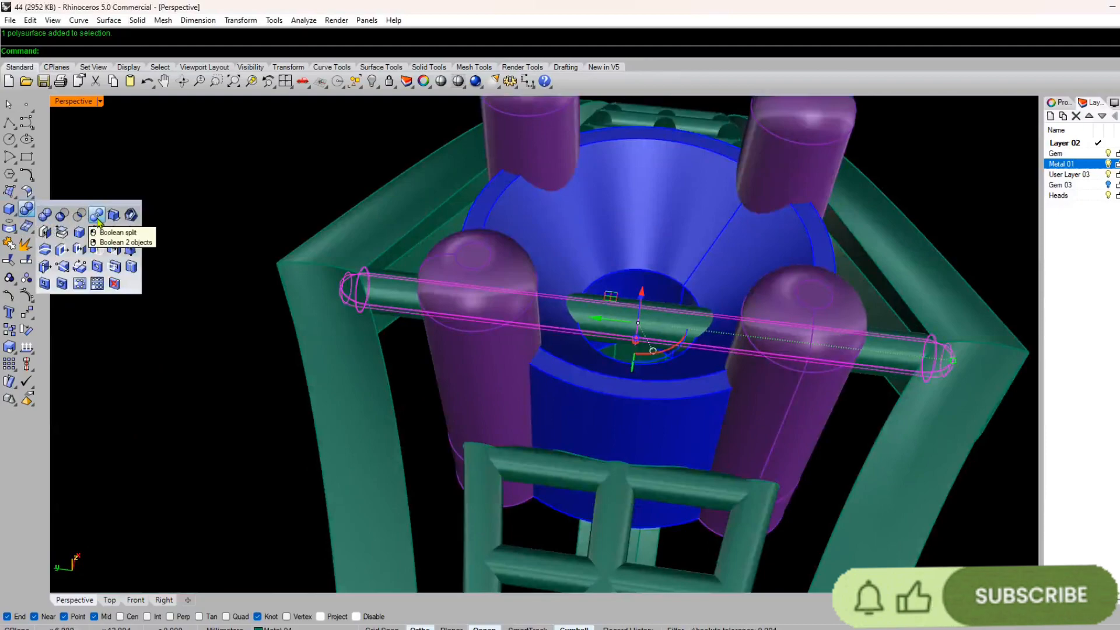
left_click(98, 222)
left_click(547, 251)
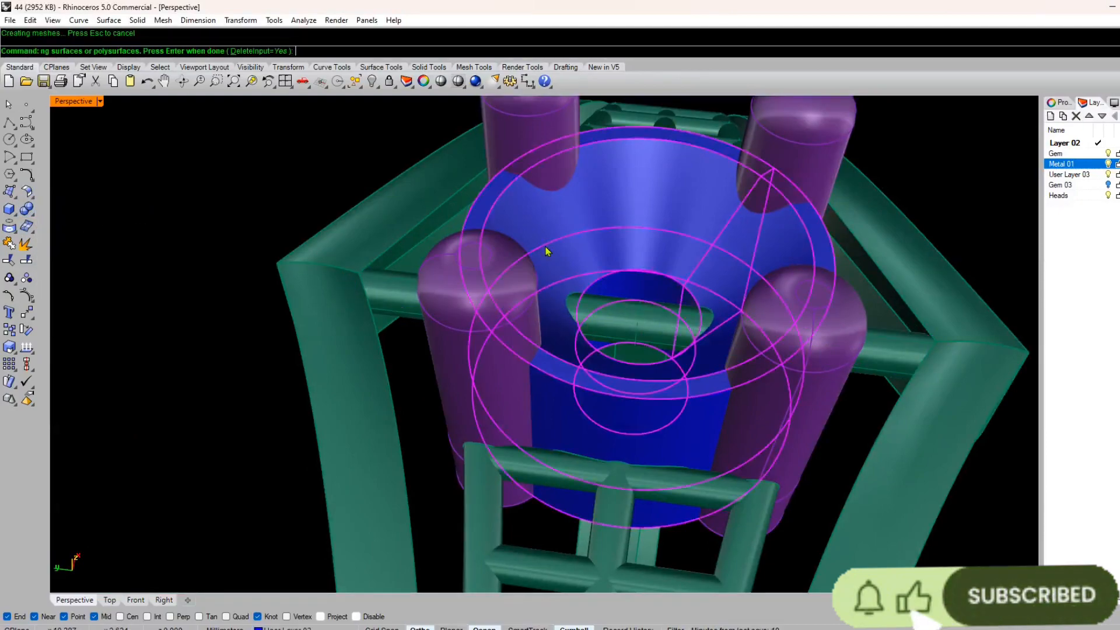
key("Return")
key("Delete")
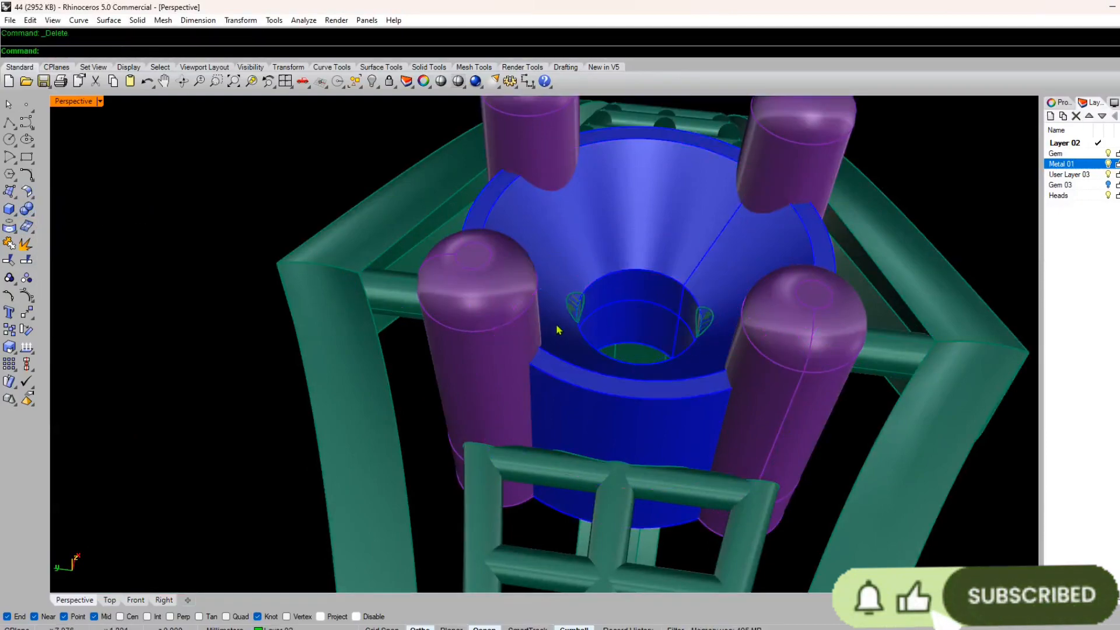
- Group each remaining half of the cross pipe separately with User Layer 03 hidden, and turn that layer back on
scroll(361, 397, "down", 5)
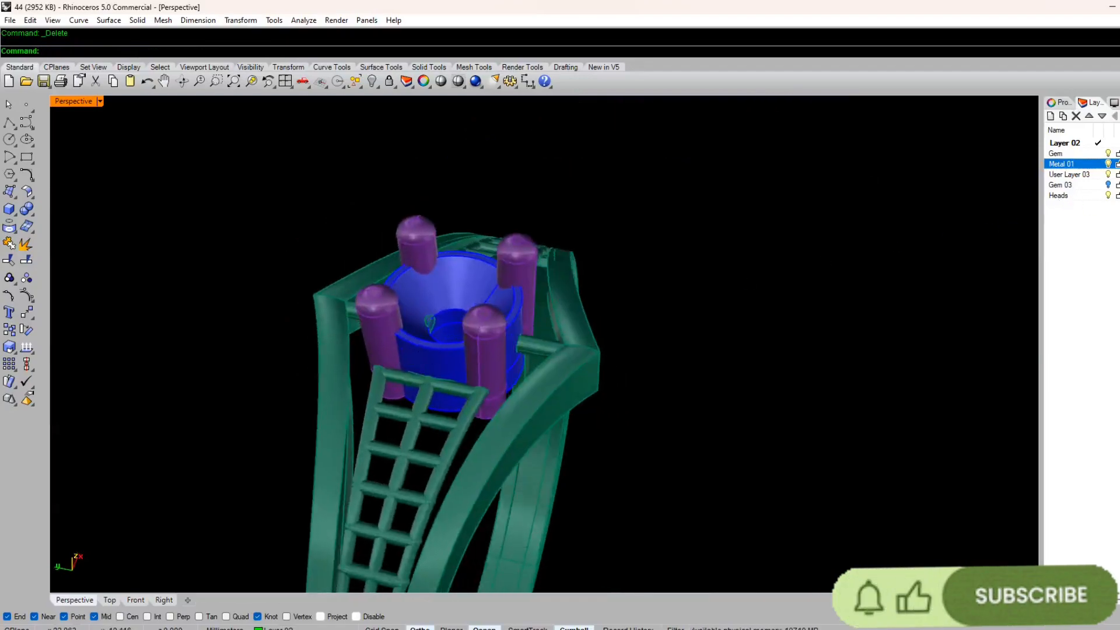
left_click(1109, 174)
right_click_drag(453, 327, 408, 420)
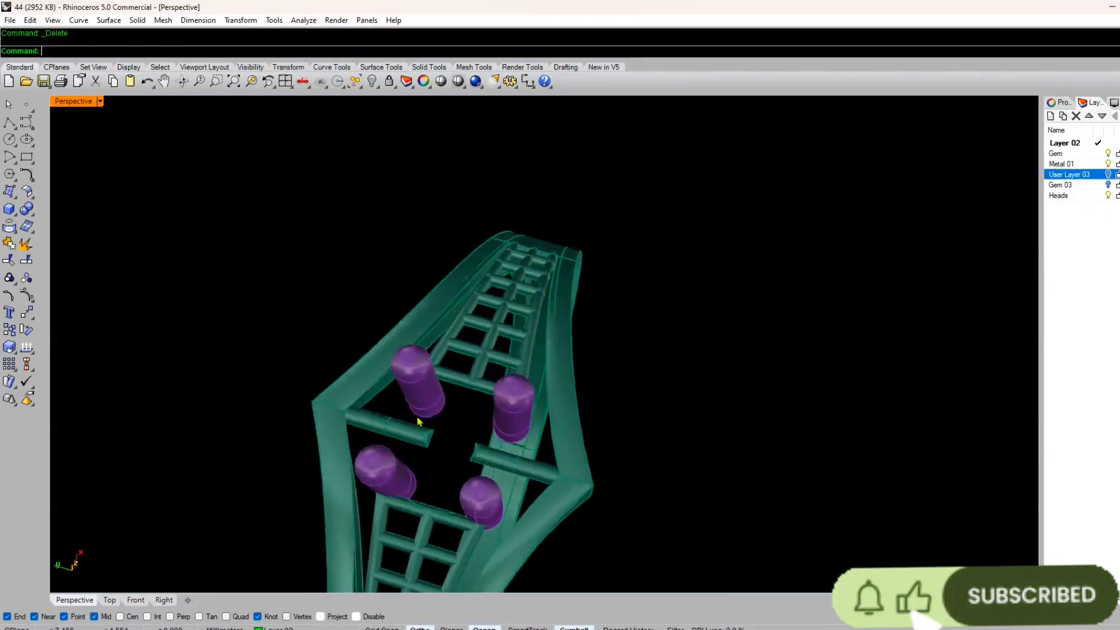
scroll(399, 441, "up", 5)
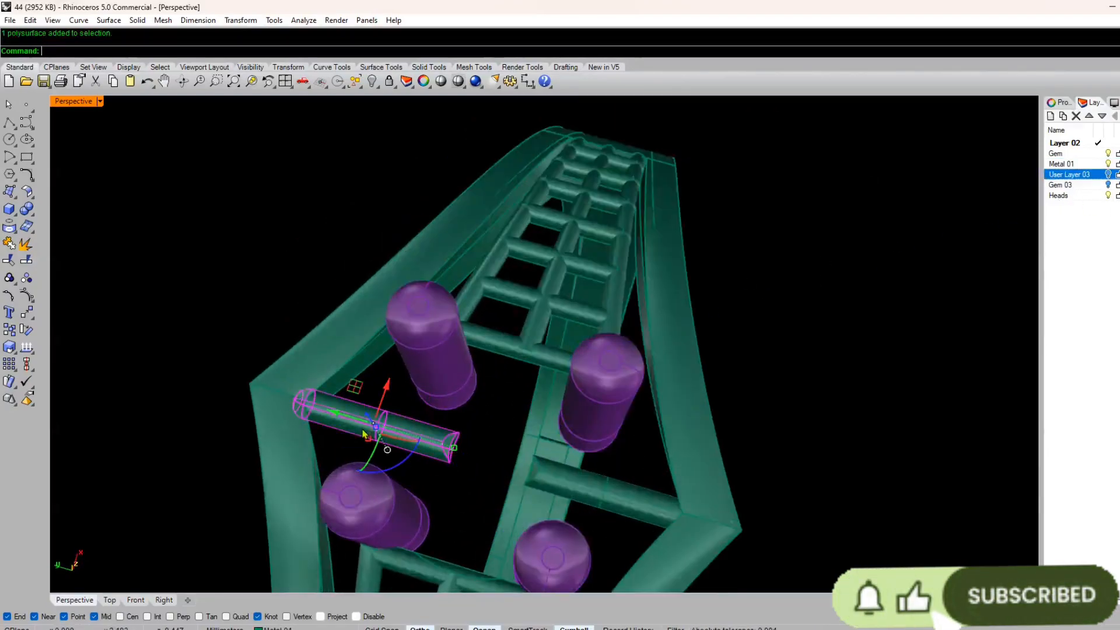
key("ctrl+g")
left_click(622, 476)
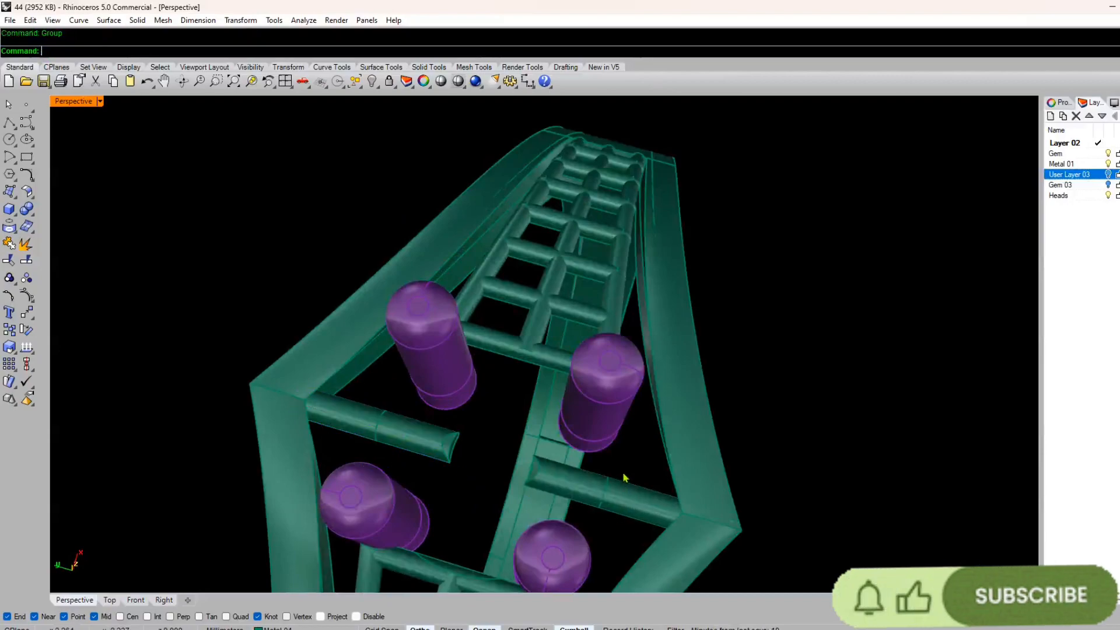
left_click(607, 488)
key("ctrl+g")
left_click(596, 464)
right_click_drag(595, 464, 636, 130)
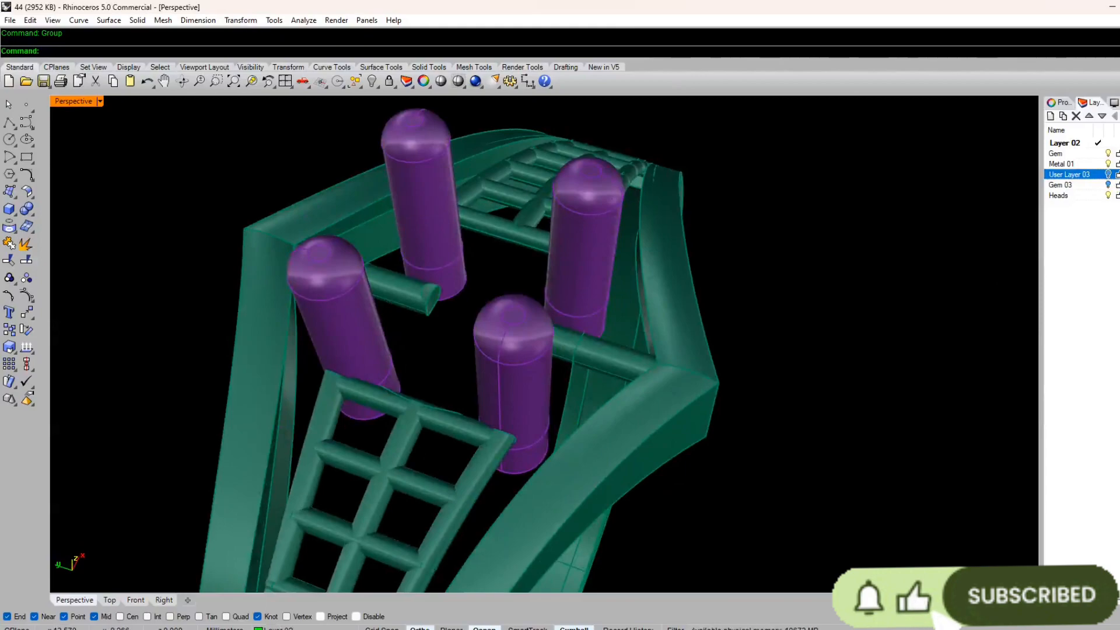
left_click(1109, 174)
- Select all the ring's objects to check their properties, and examine the cup and the pipe ends from several angles
scroll(551, 282, "down", 5)
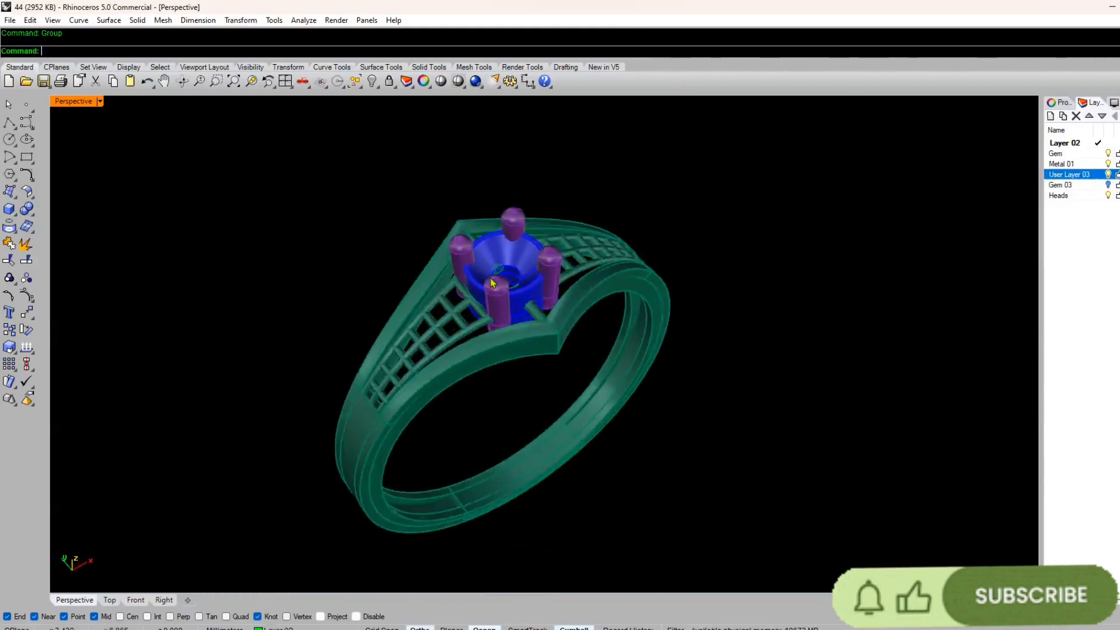
scroll(490, 259, "up", 5)
left_click(503, 280)
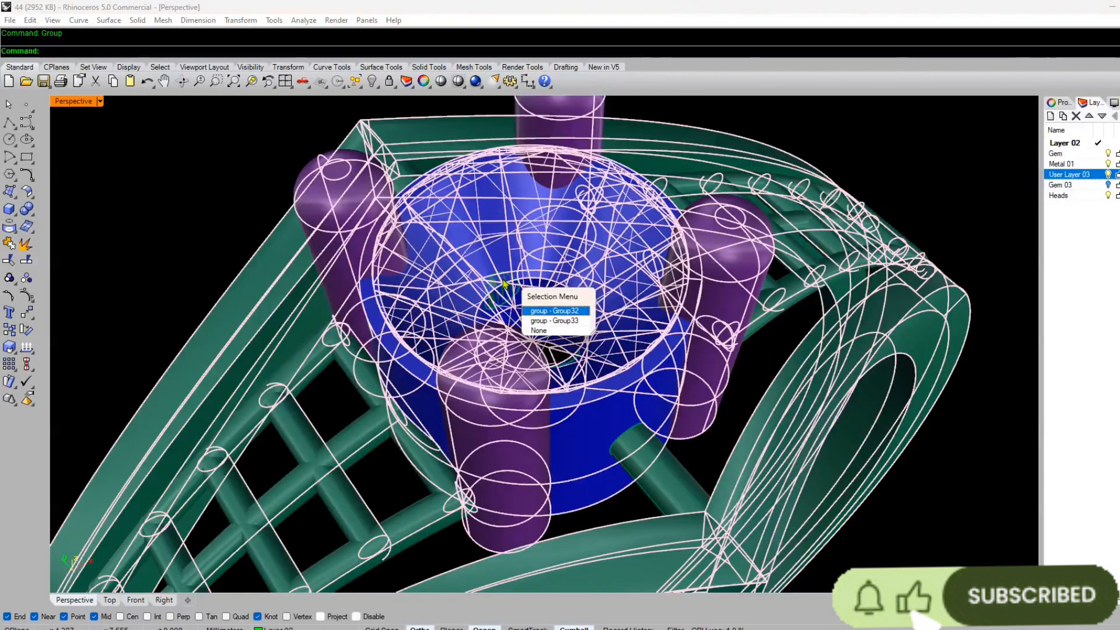
scroll(502, 281, "down", 3)
key("ctrl+a")
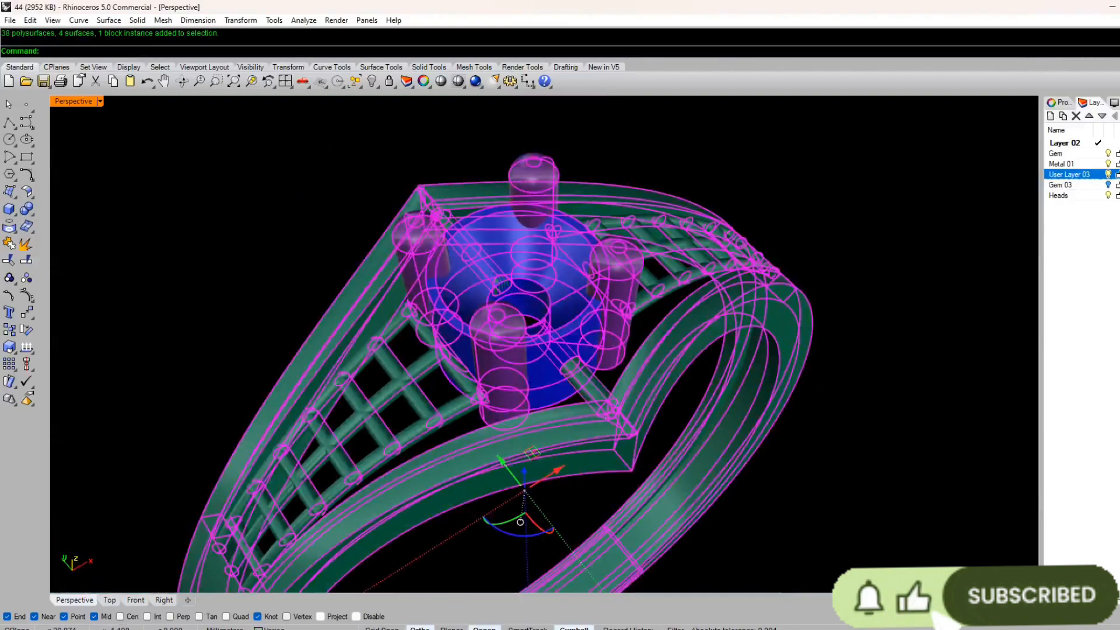
left_click(1063, 103)
left_click(903, 478)
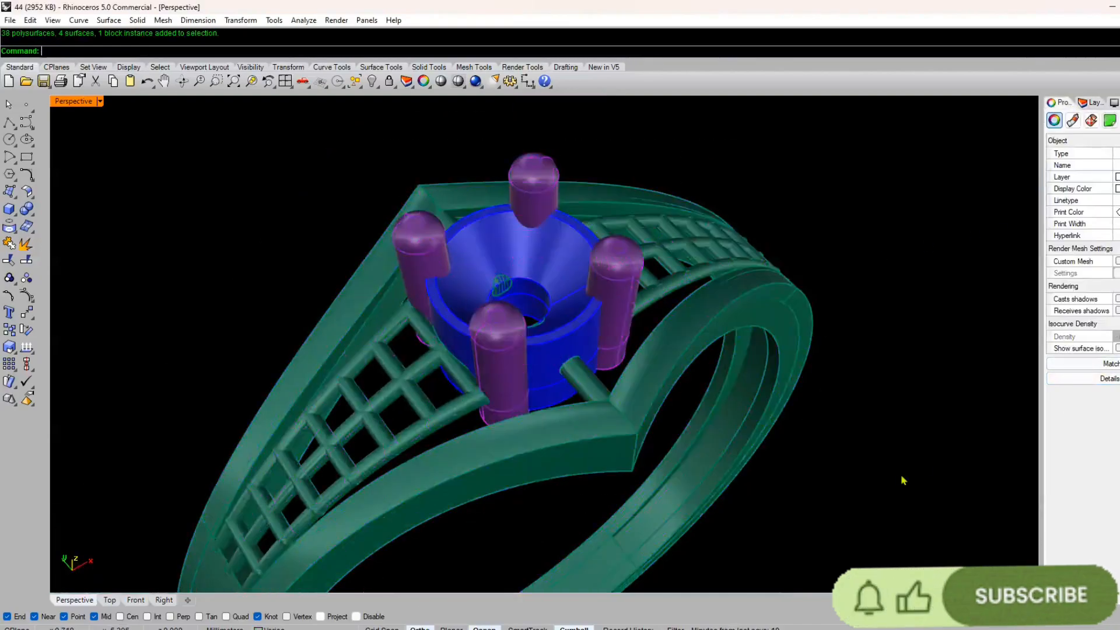
right_click_drag(737, 351, 700, 378)
scroll(467, 220, "up", 2)
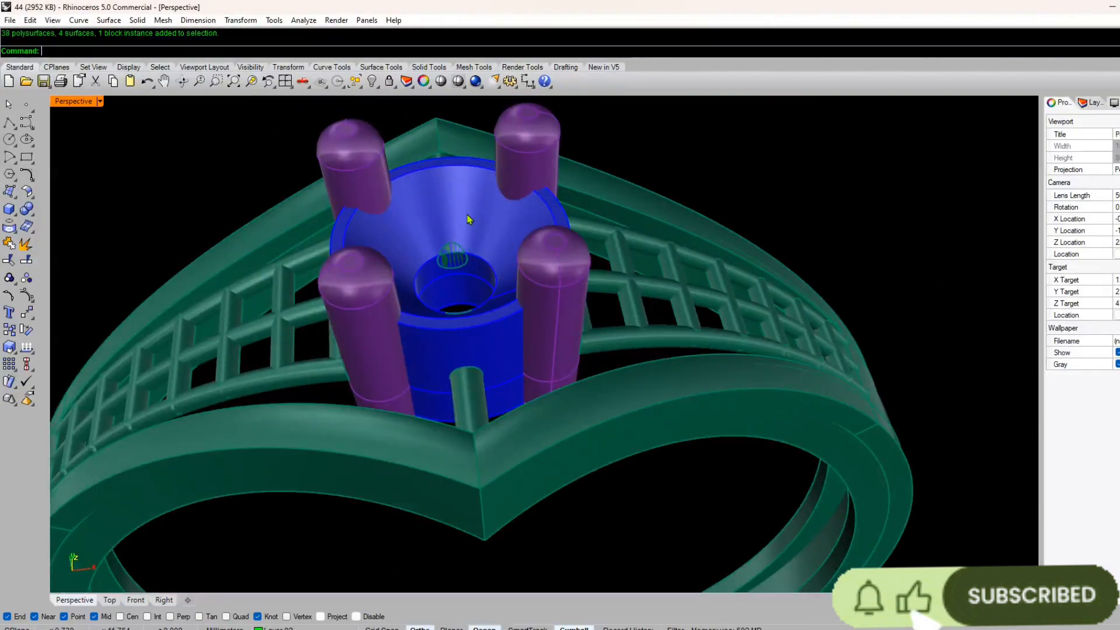
scroll(467, 220, "down", 6)
mouse_move(469, 233)
right_mouse_down()
mouse_move(482, 297)
mouse_move(461, 262)
mouse_move(460, 215)
right_mouse_up()
key("ctrl+a")
key("Escape")
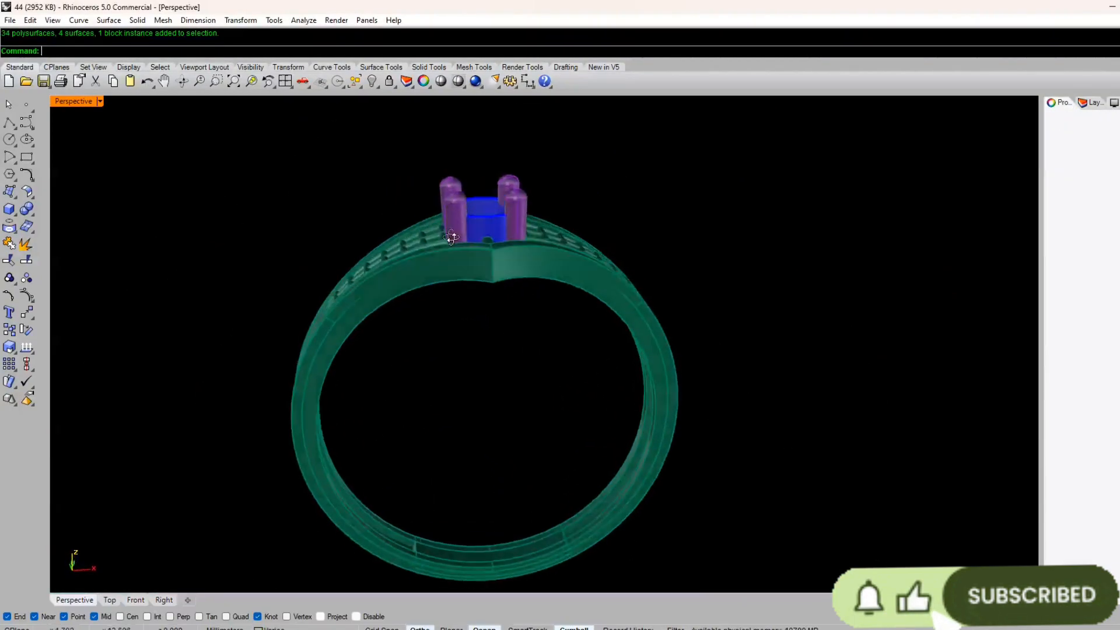
- Toggle the Heads layer off and on, and examine how the prongs, cup and cross pipe meet
scroll(460, 214, "up", 8)
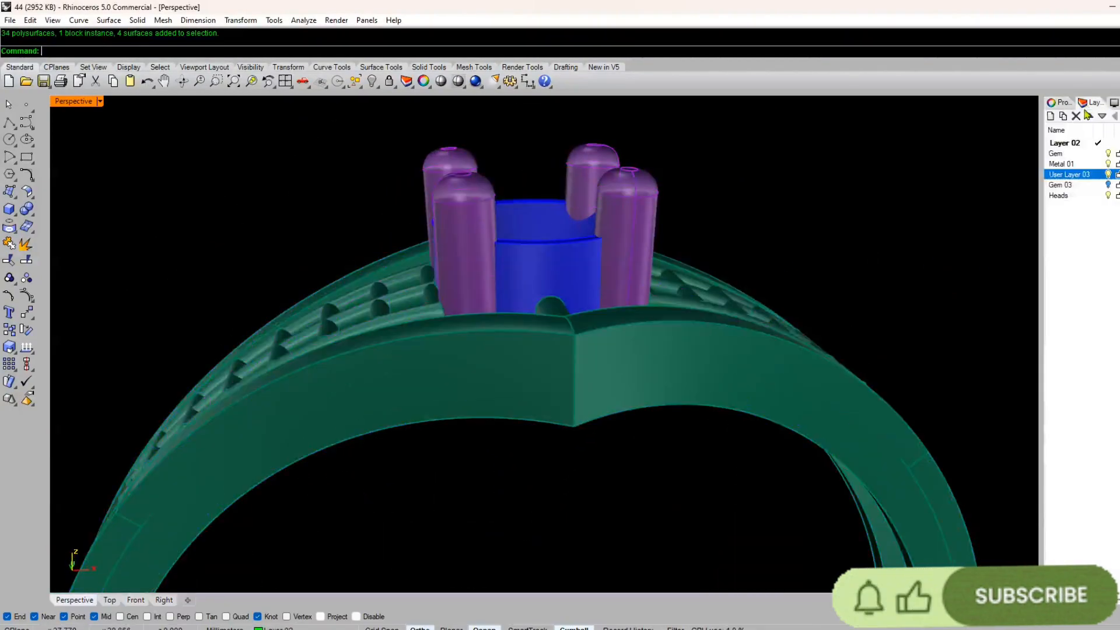
left_click(1108, 196)
left_click(1109, 197)
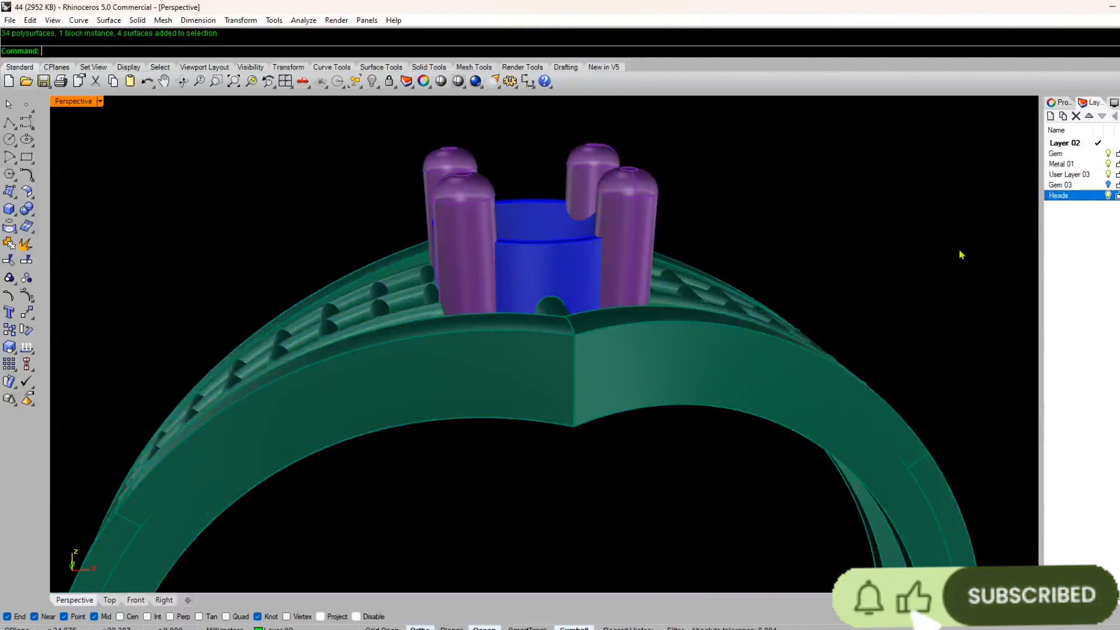
right_click_drag(730, 350, 633, 306)
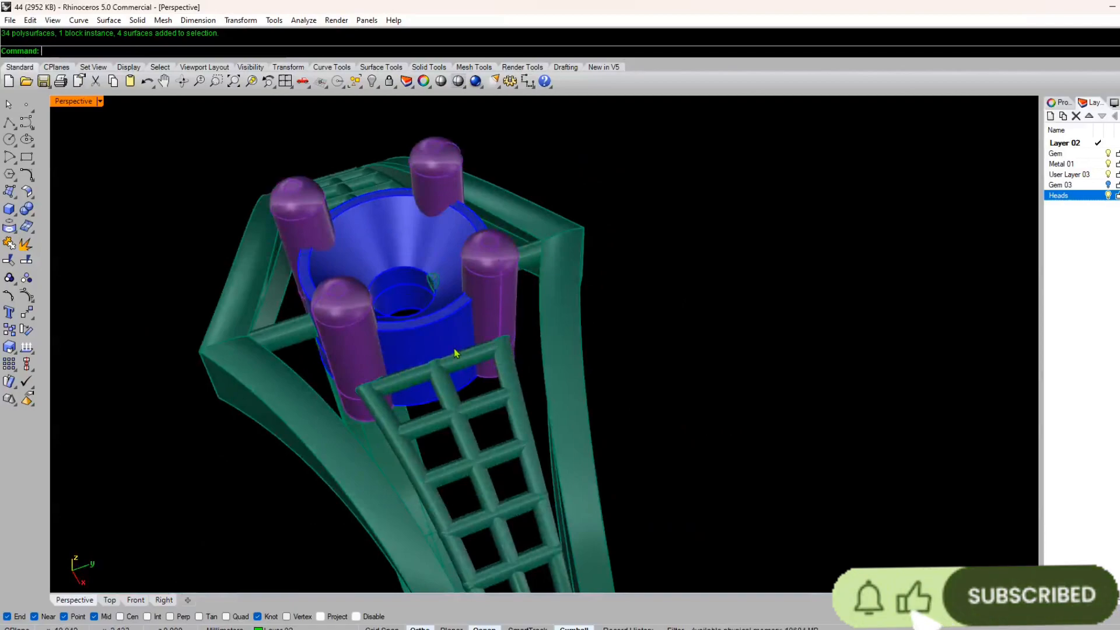
right_click_drag(407, 363, 485, 325)
scroll(395, 280, "up", 6)
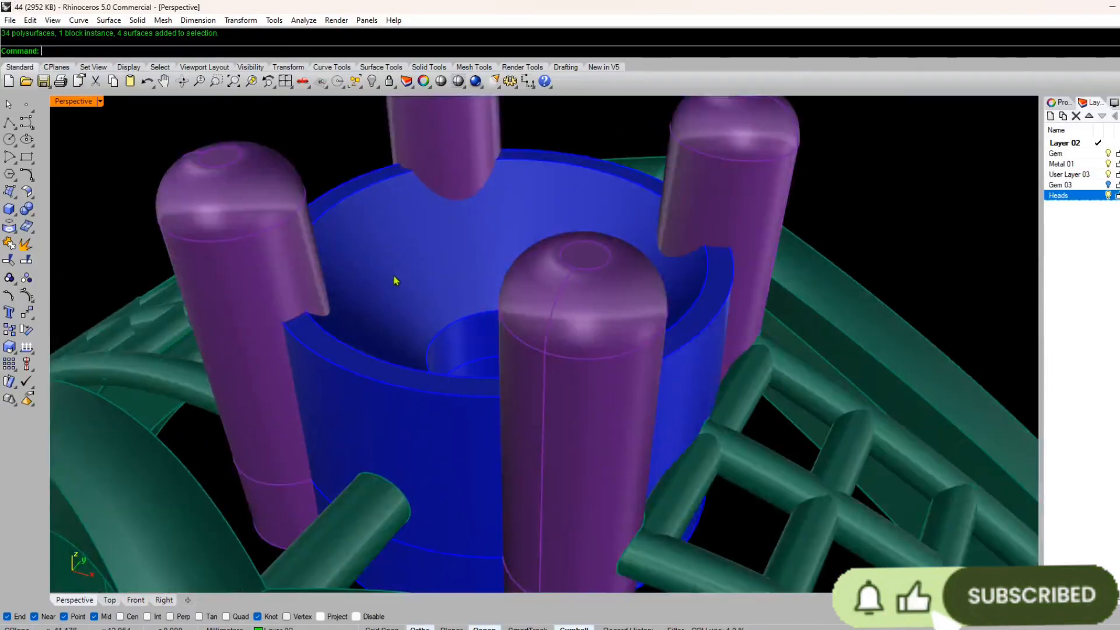
scroll(395, 280, "down", 6)
right_click_drag(395, 280, 436, 265)
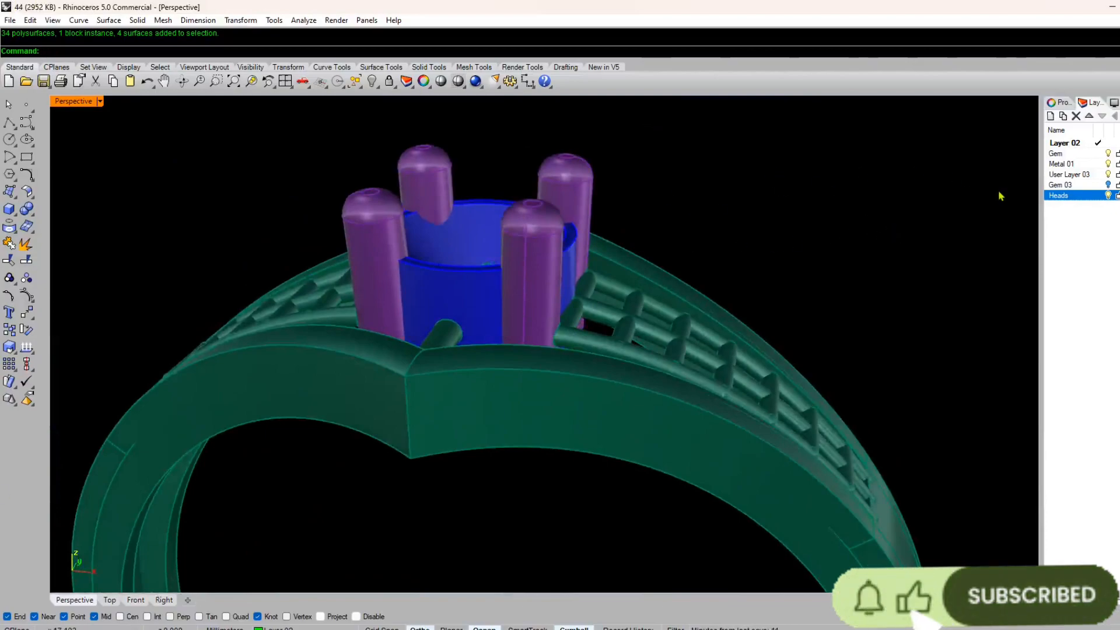
- Show the Gem 03 layer and examine how the stone fits against the cup's rim and the prongs
left_click(1109, 186)
right_click_drag(768, 269, 370, 390)
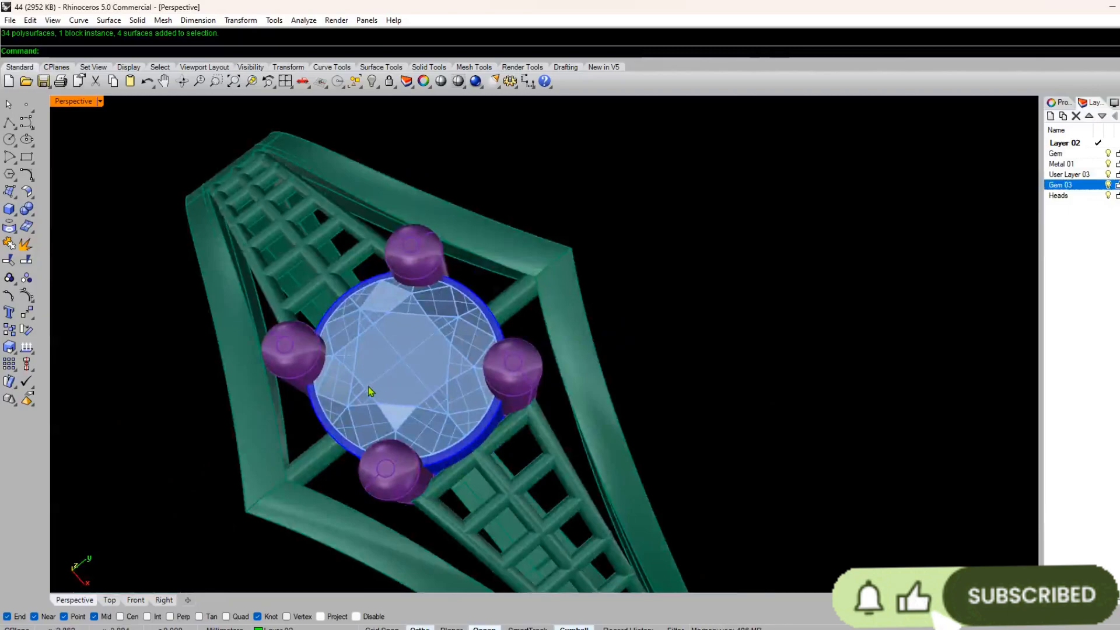
scroll(369, 397, "up", 8)
scroll(320, 358, "down", 8)
scroll(398, 271, "up", 10)
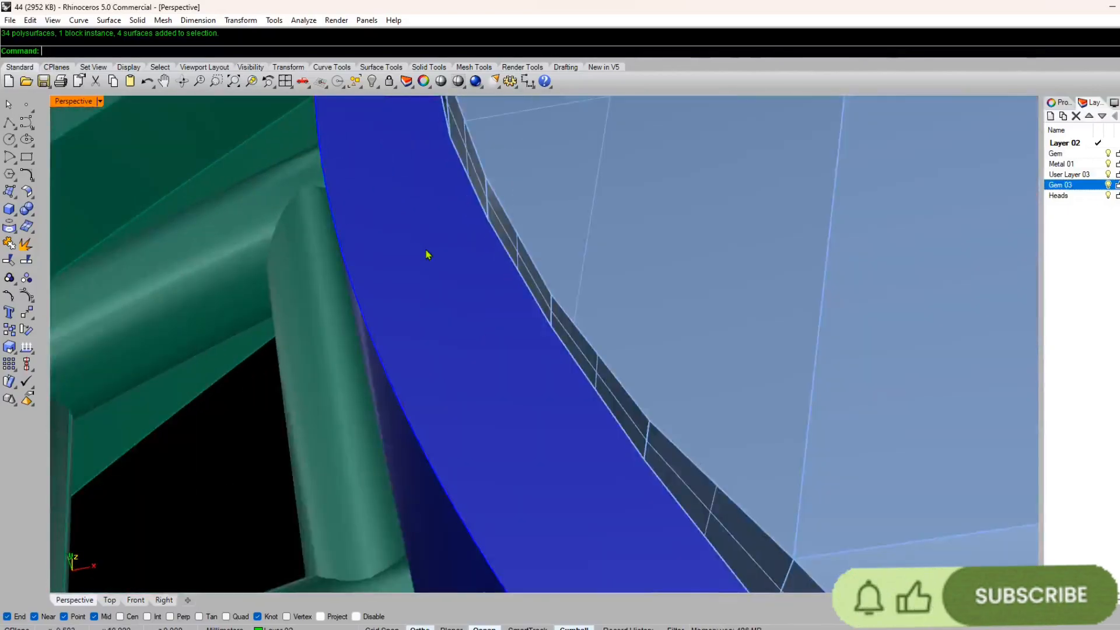
scroll(421, 264, "down", 2)
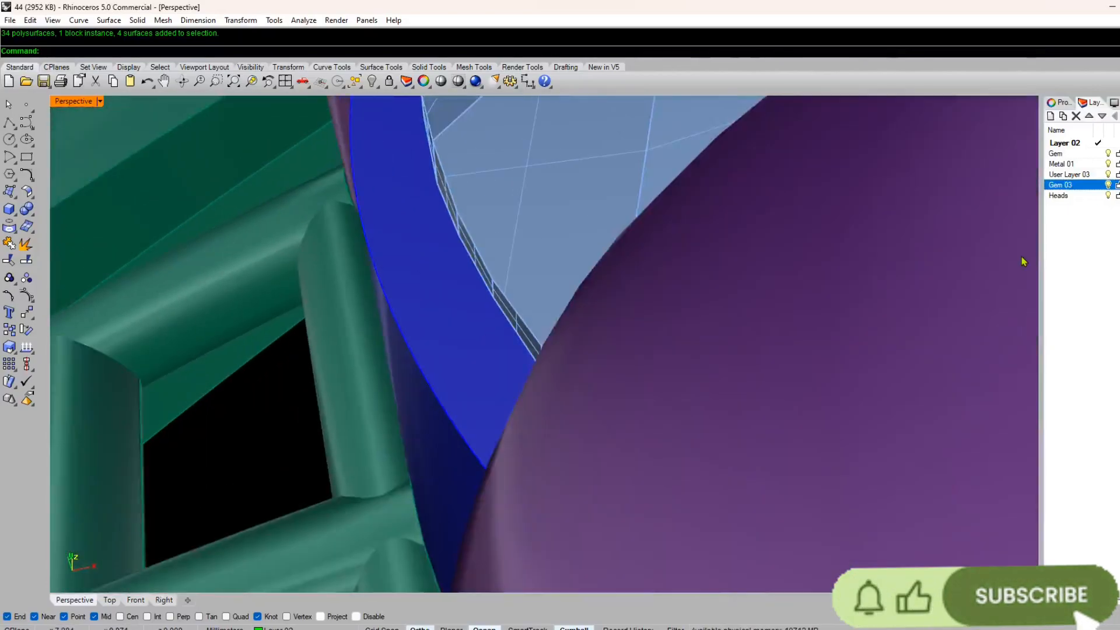
- Hide the Gem 03 layer and measure the cup's rim thickness with a line from its outer edge to its inner edge
left_click(1108, 185)
right_click(421, 288)
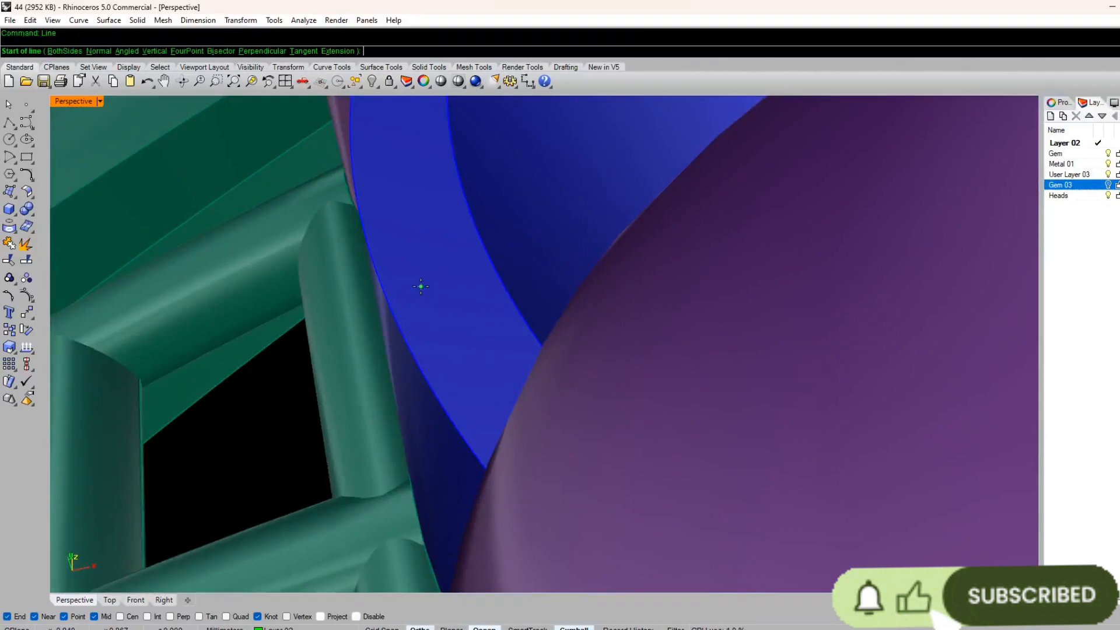
left_click(406, 341)
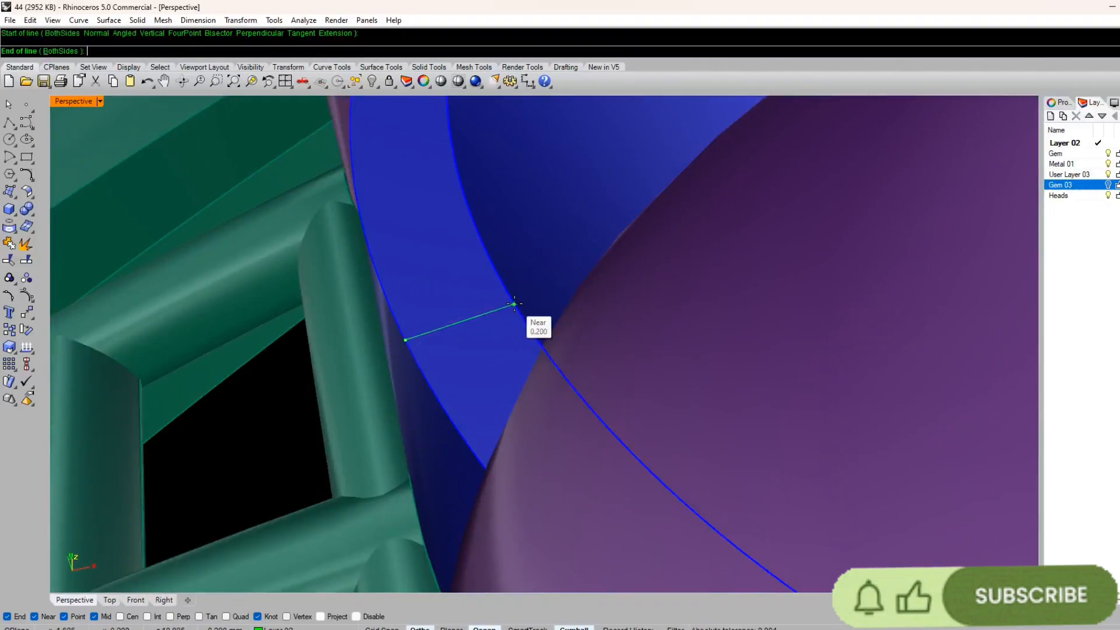